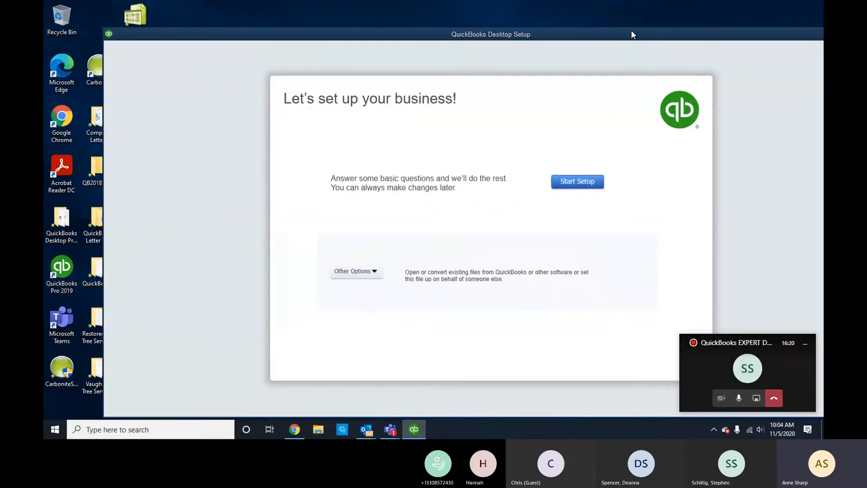
# Reposition the setup window and begin setting up a new business.
pyautogui.moveTo(632, 32); pyautogui.dragTo(540, 45)
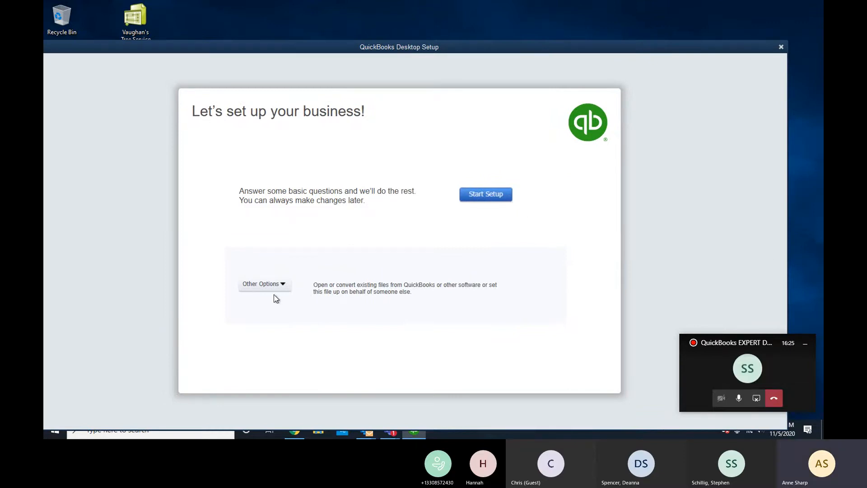
pyautogui.moveTo(499, 49); pyautogui.dragTo(530, 40)
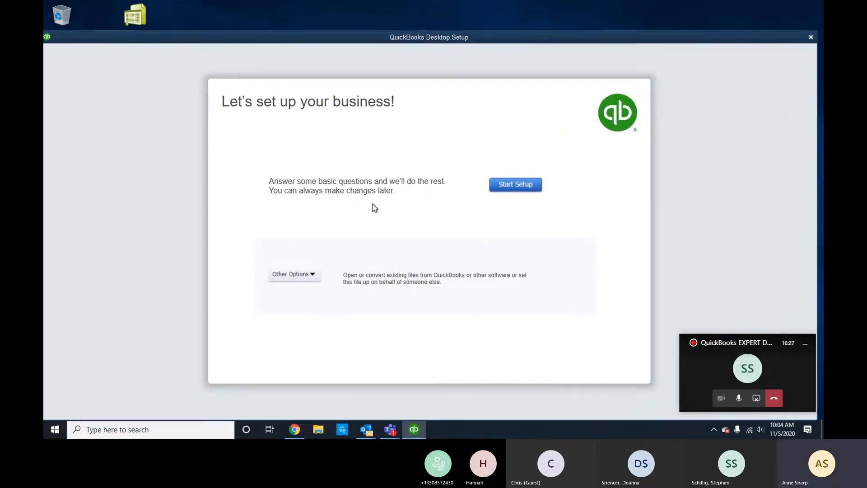
pyautogui.click(516, 186)
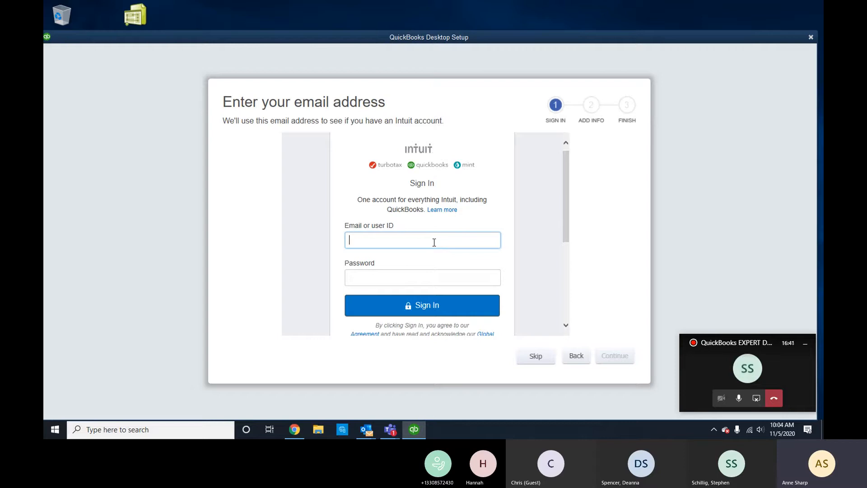
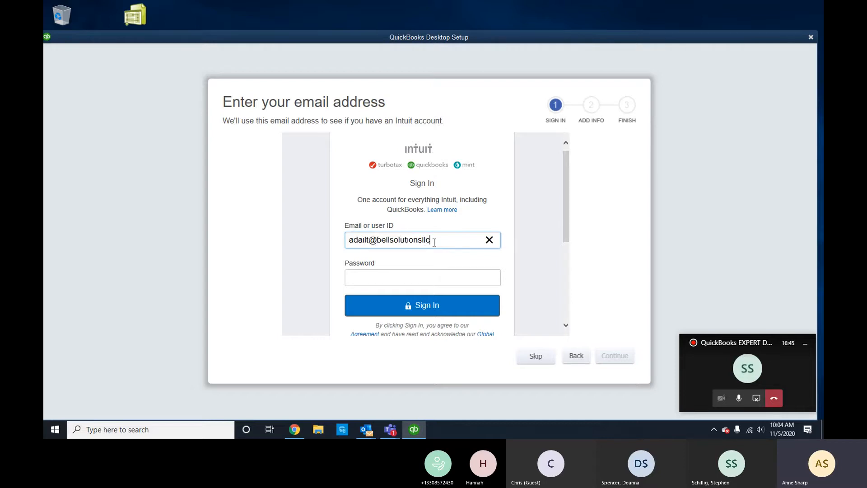
# Enter the Intuit account email and password and attempt to sign in.
pyautogui.press('Tab')
pyautogui.scroll(-1, 536, 256)
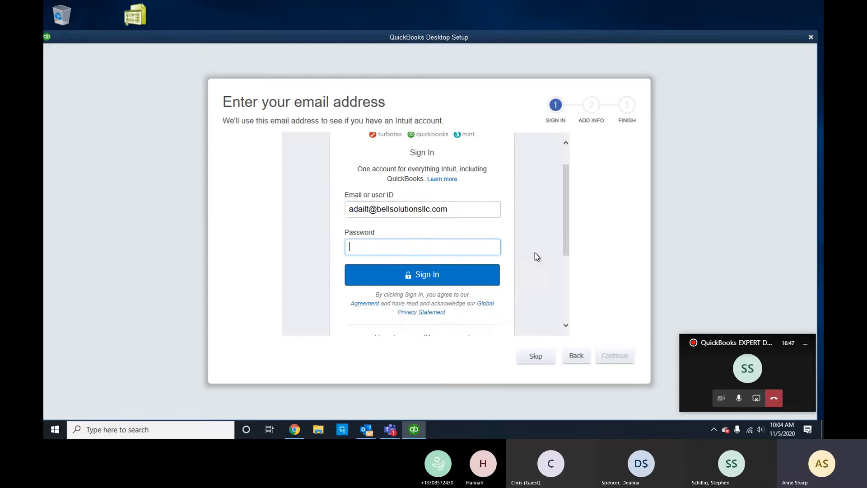
pyautogui.scroll(-2, 536, 257)
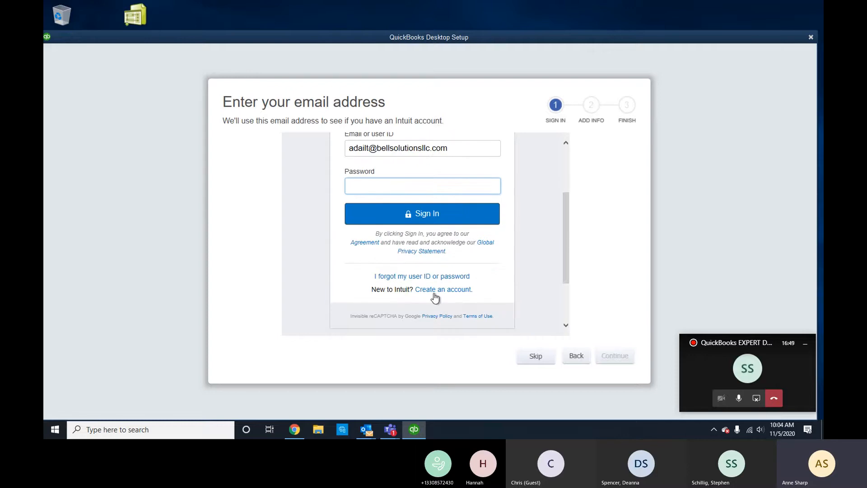
pyautogui.write('************')
pyautogui.press('Return')
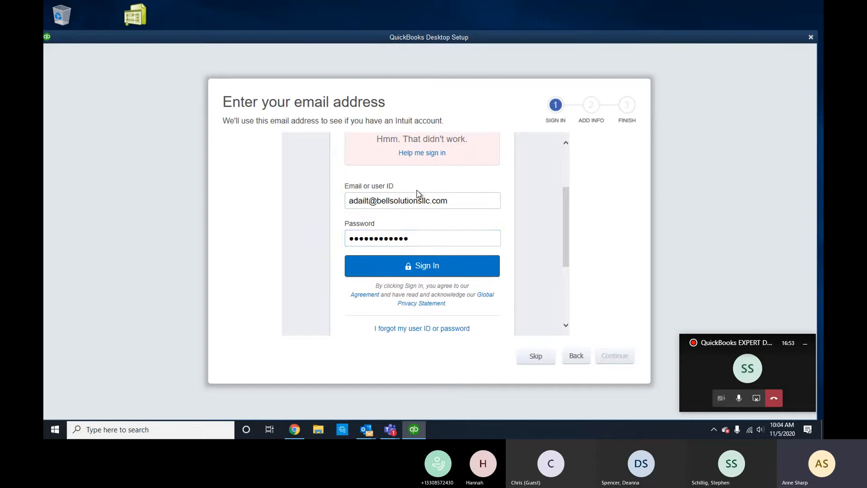
pyautogui.press('BackSpace')
pyautogui.press('Return')
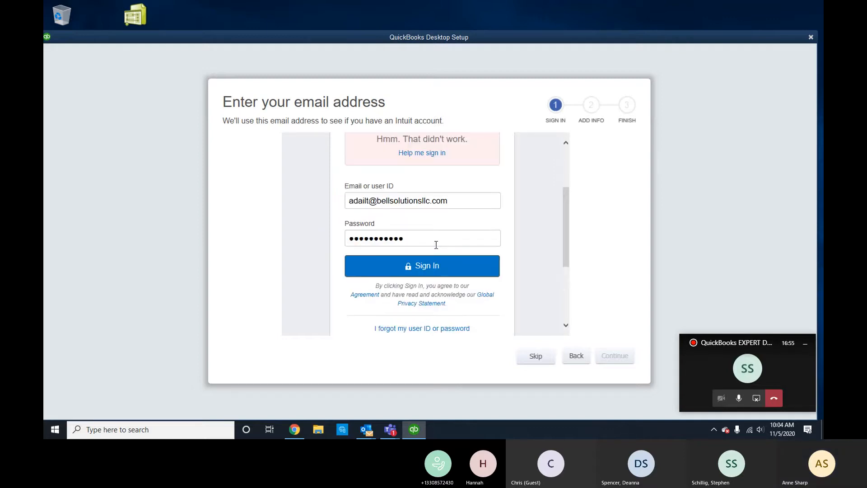
# Correct the typo in the email address and sign in again.
pyautogui.click(374, 200)
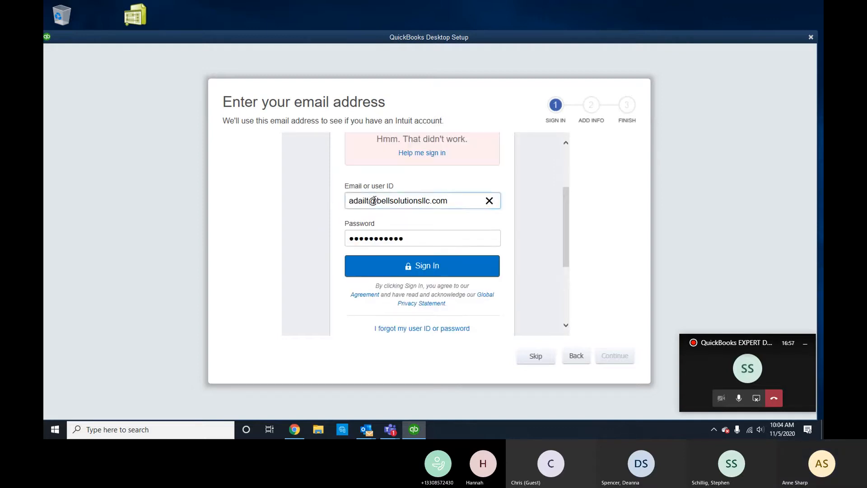
pyautogui.press('BackSpace')
pyautogui.write('y')
pyautogui.press('Return')
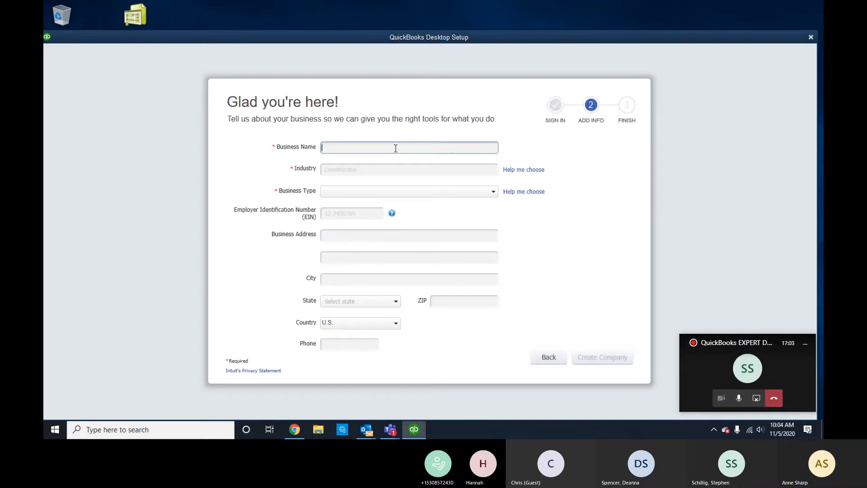
# Name the company Doty Transport LLC, with Transportation, Trucking, or Delivery industry and Single-Member LLC type.
pyautogui.write('D')
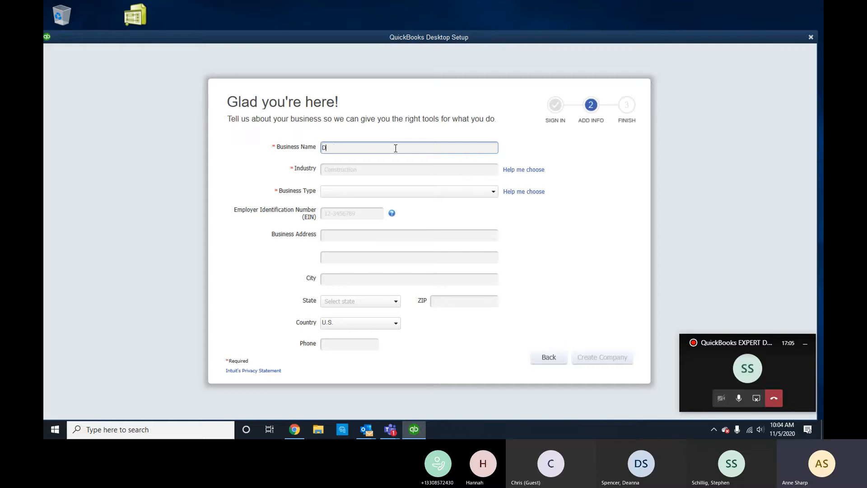
pyautogui.write('oty Transport LLC')
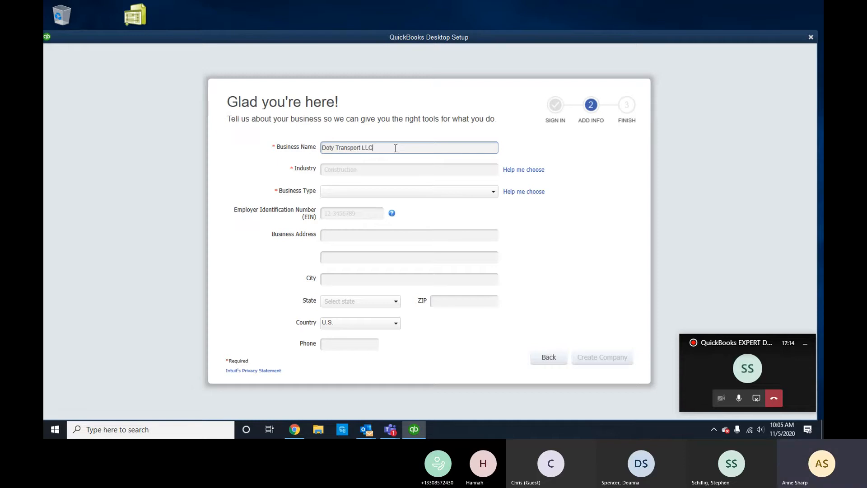
pyautogui.press('Tab')
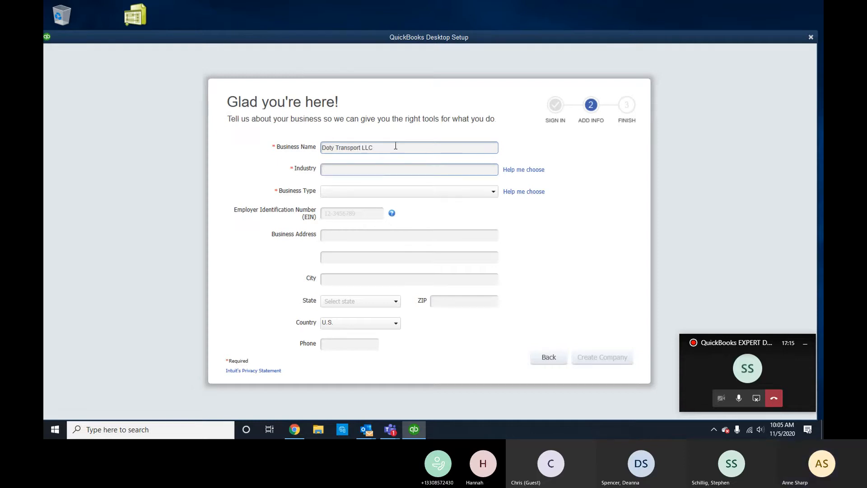
pyautogui.write('TRUC')
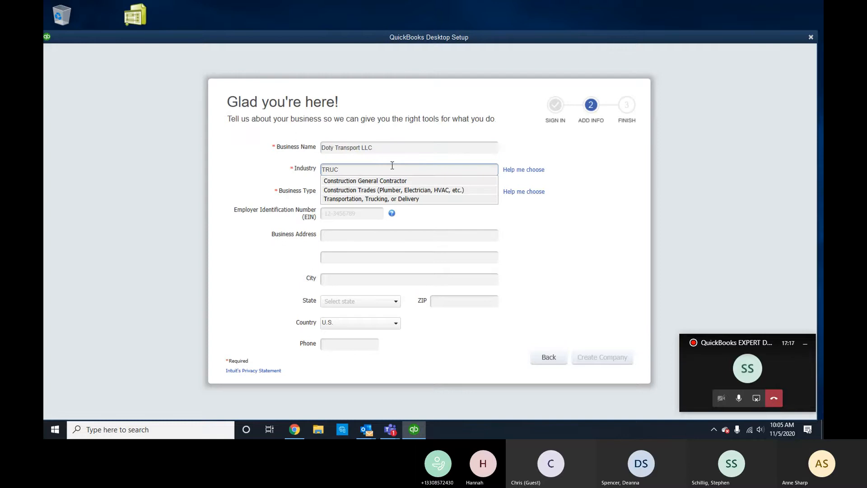
pyautogui.click(359, 199)
pyautogui.click(341, 191)
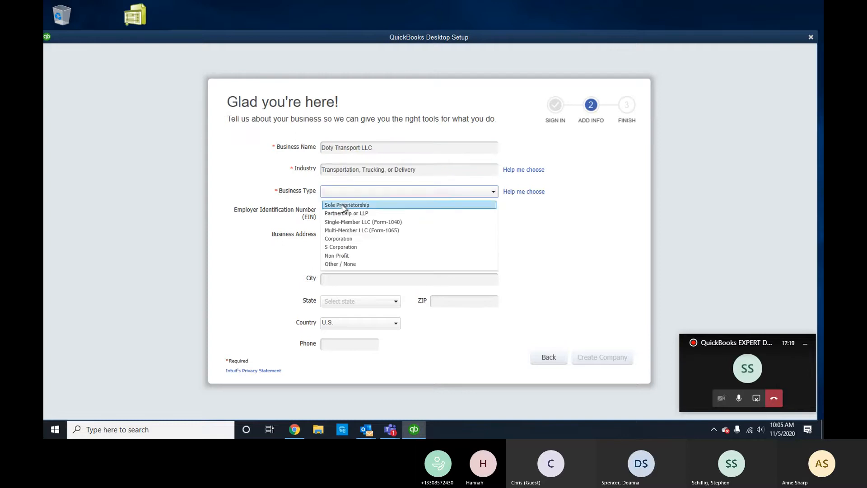
pyautogui.click(347, 222)
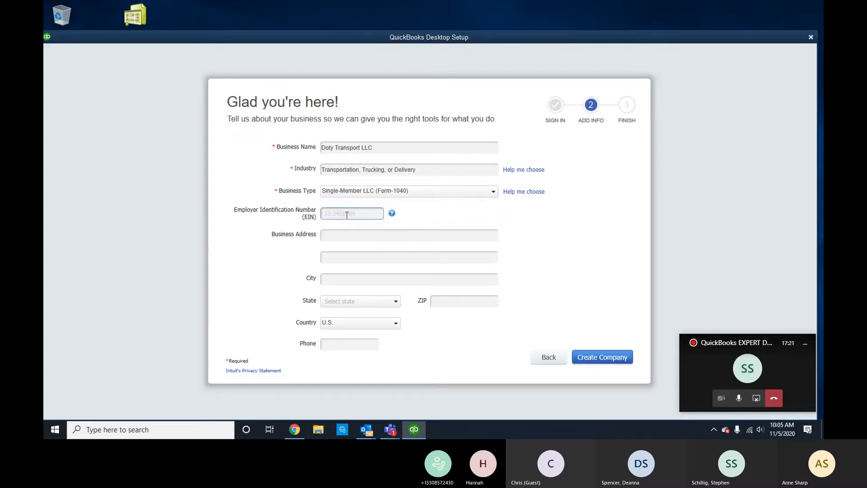
# Enter the business street address, city, state and ZIP, then create the company.
pyautogui.click(341, 235)
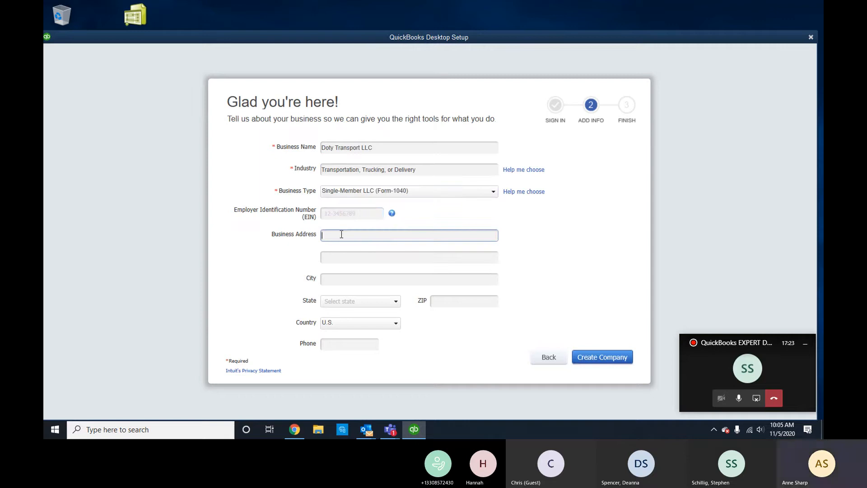
pyautogui.moveTo(395, 235); pyautogui.dragTo(338, 234)
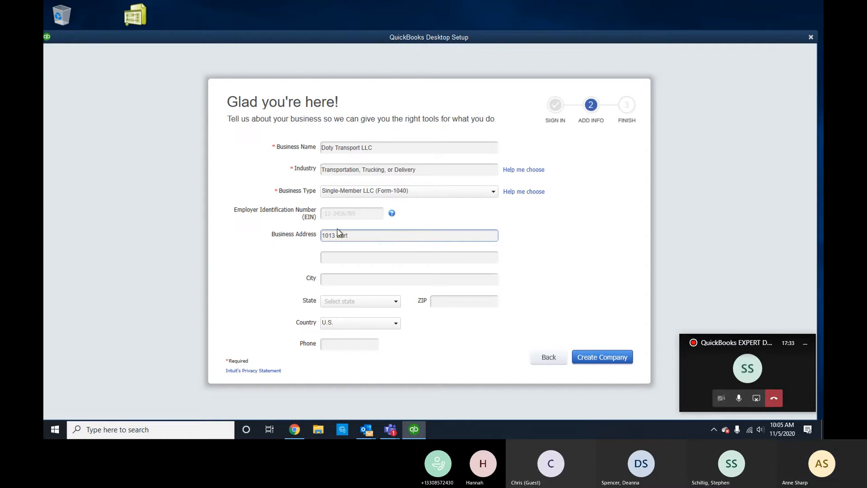
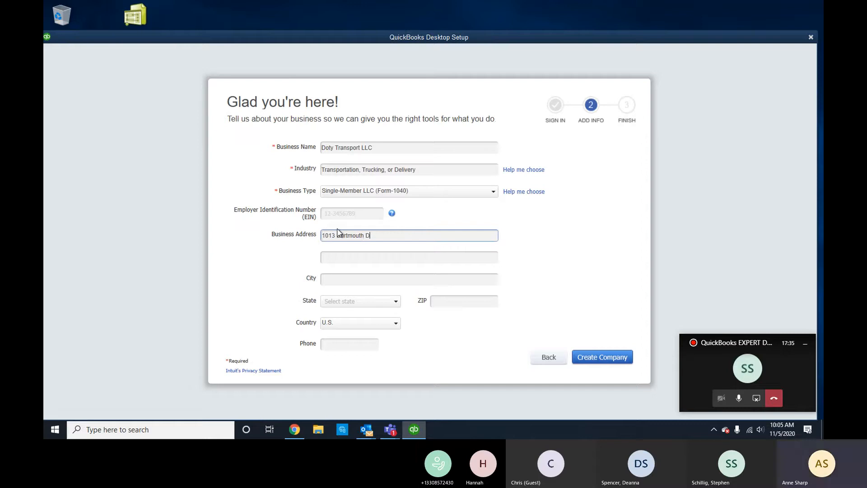
pyautogui.press('Tab')
pyautogui.press('Tab')
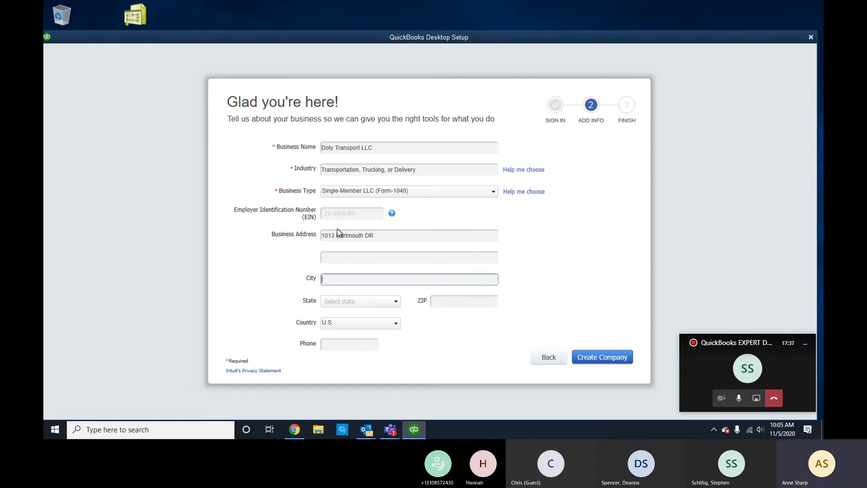
pyautogui.write('Holiday')
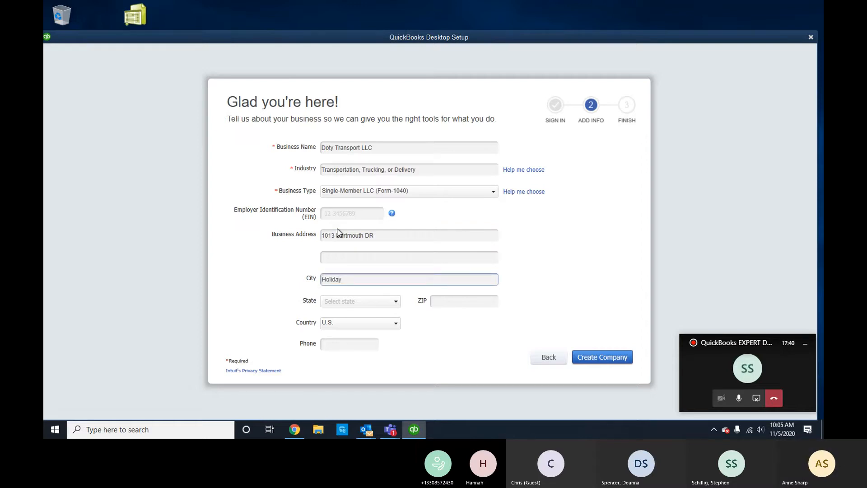
pyautogui.press('Tab')
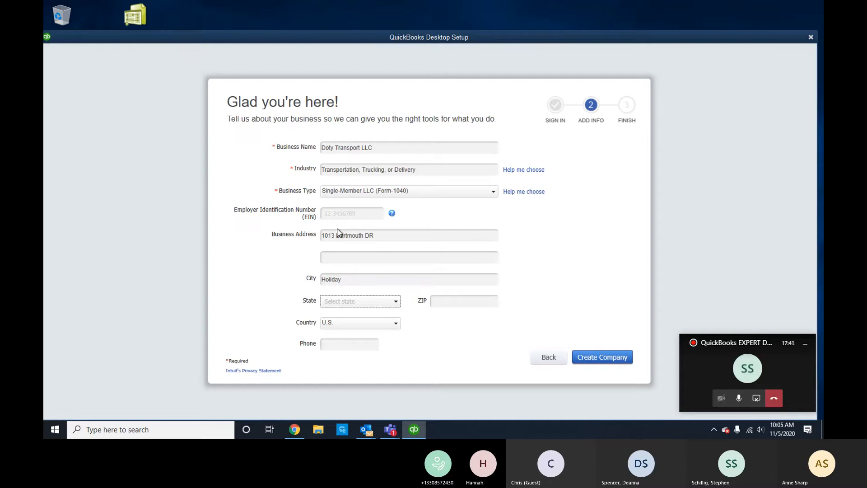
pyautogui.press('f')
pyautogui.press('Tab')
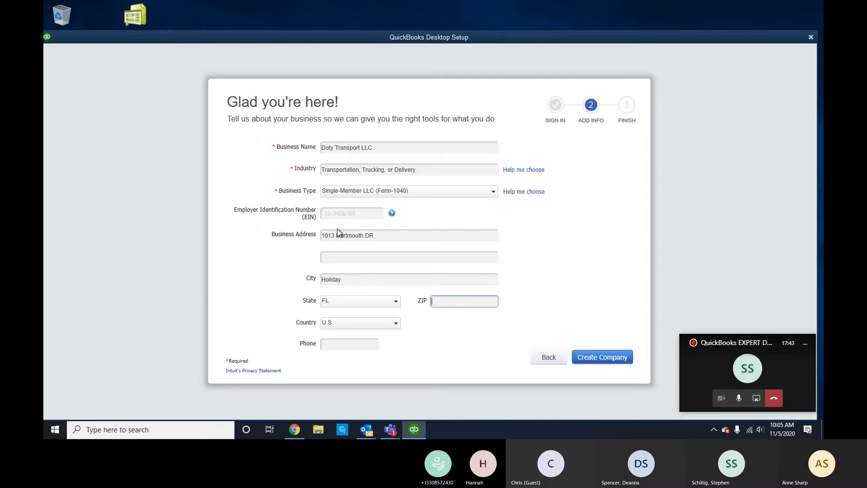
pyautogui.write('34691')
pyautogui.press('Tab')
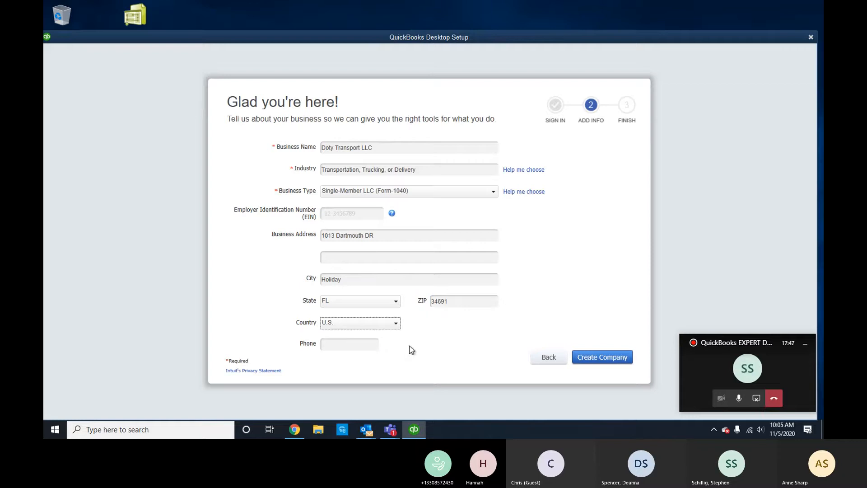
pyautogui.click(600, 360)
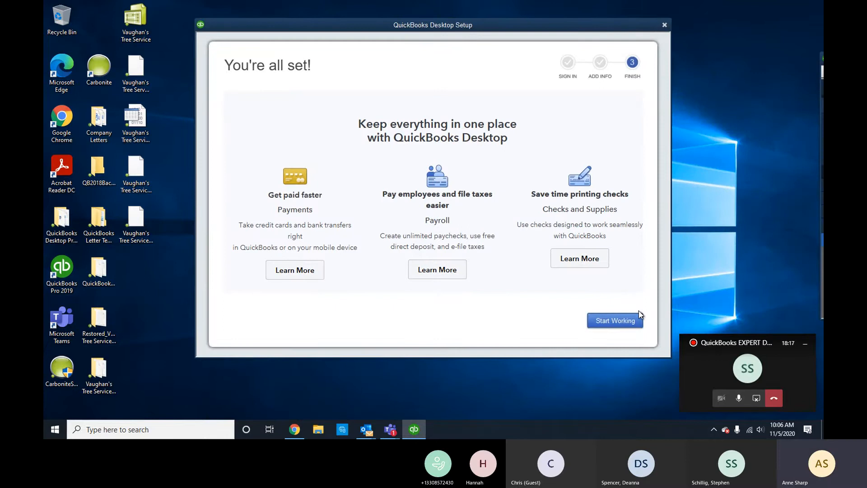
# Start working in Doty Transport LLC and maximize the QuickBooks window.
pyautogui.click(638, 316)
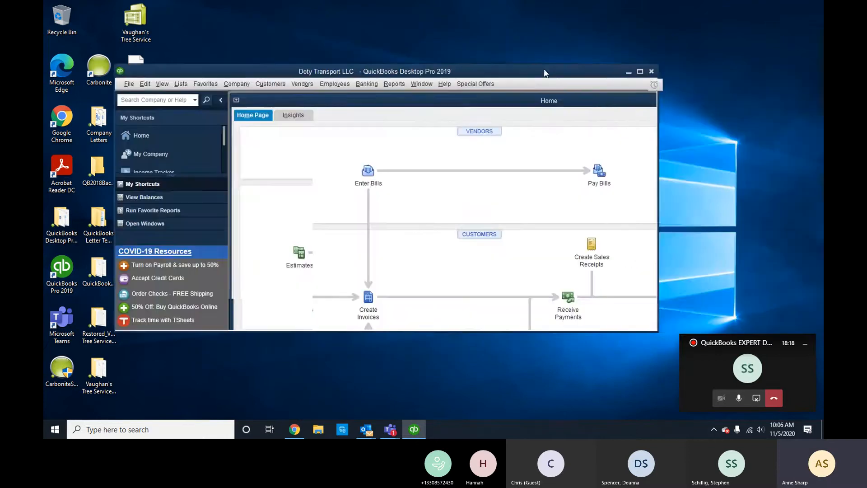
pyautogui.click(687, 53)
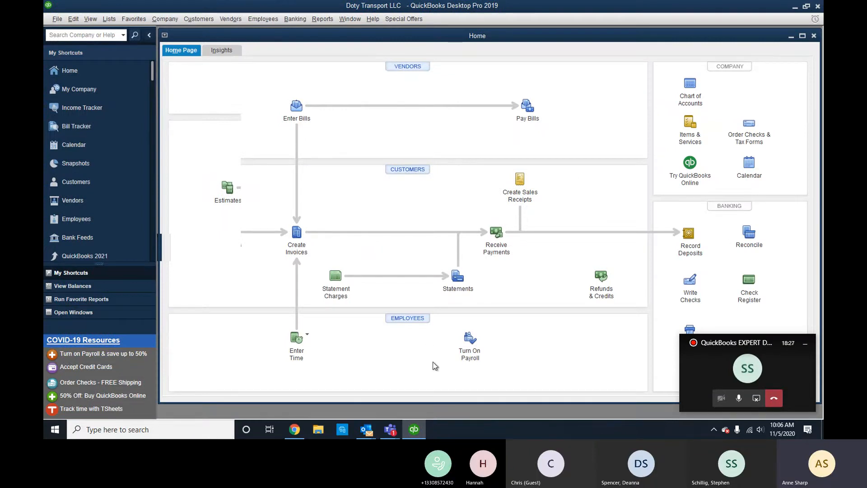
# From the Chart of Accounts, create a new Bank account named 'Bank Of America- 1788'.
pyautogui.click(689, 95)
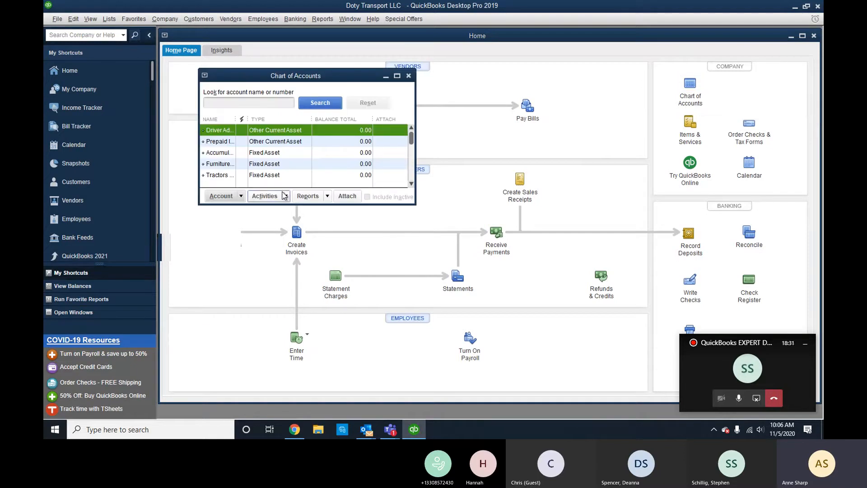
pyautogui.click(397, 76)
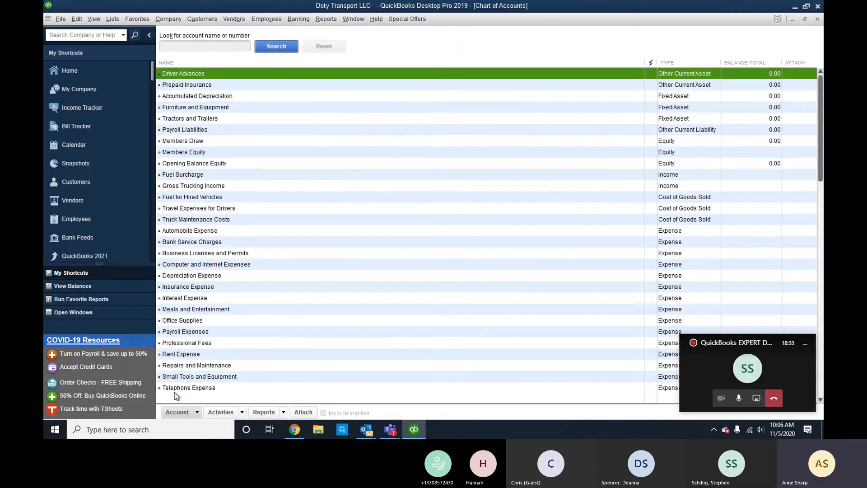
pyautogui.click(197, 412)
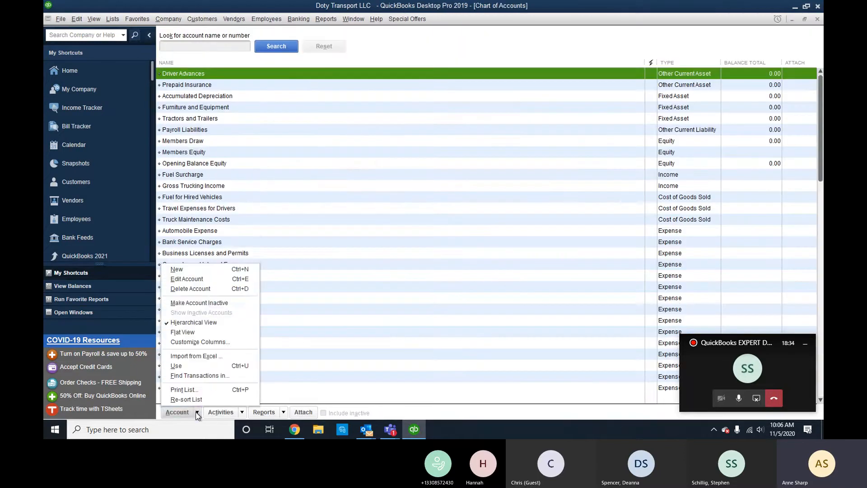
pyautogui.click(201, 269)
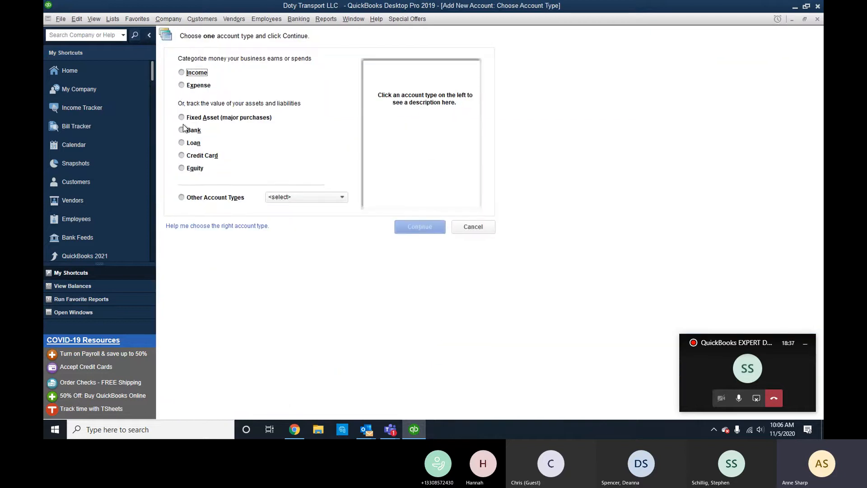
pyautogui.click(182, 130)
pyautogui.click(419, 230)
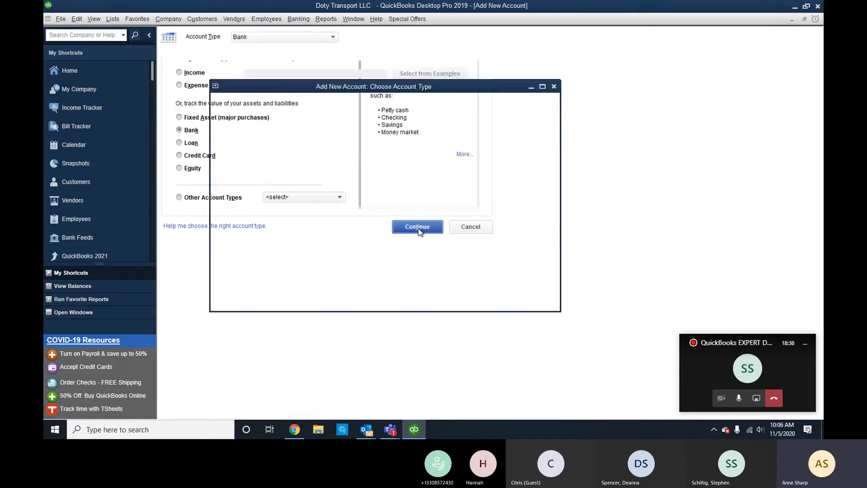
pyautogui.write('B')
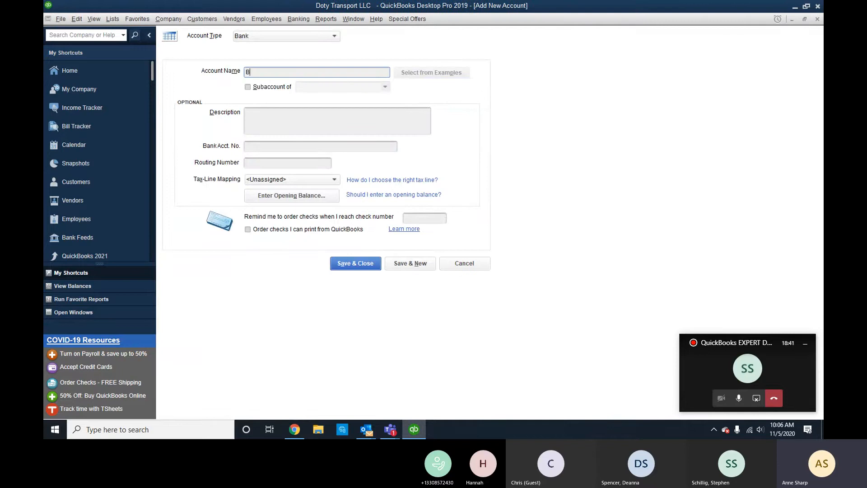
pyautogui.write('ank Of America')
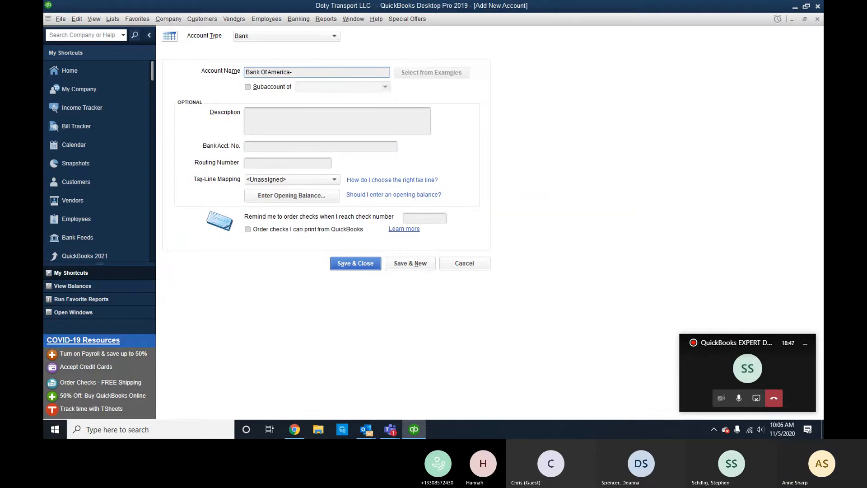
pyautogui.write('- 1788')
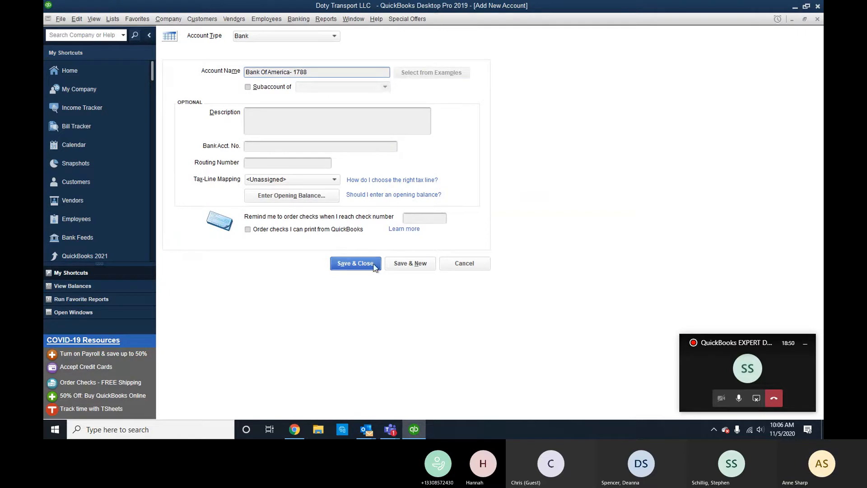
# Save the bank account and add a 'Bank of America' Credit Card account, declining bank feed setup.
pyautogui.click(412, 264)
pyautogui.click(307, 37)
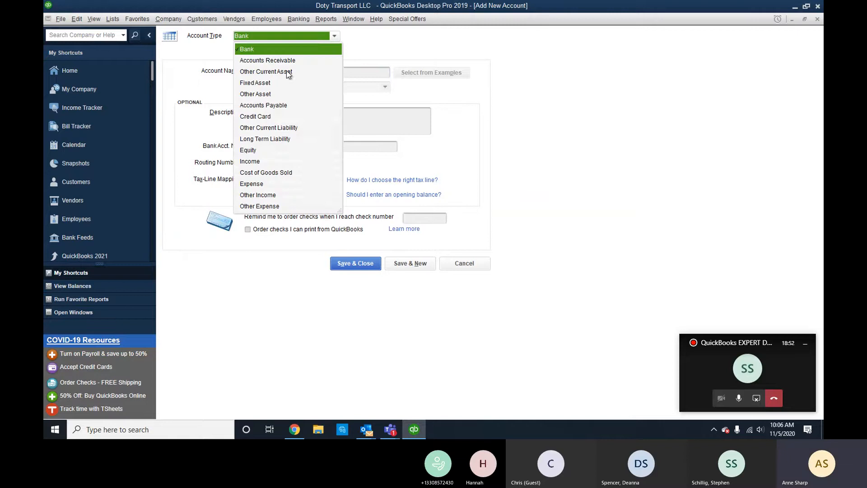
pyautogui.click(272, 116)
pyautogui.write('Ba')
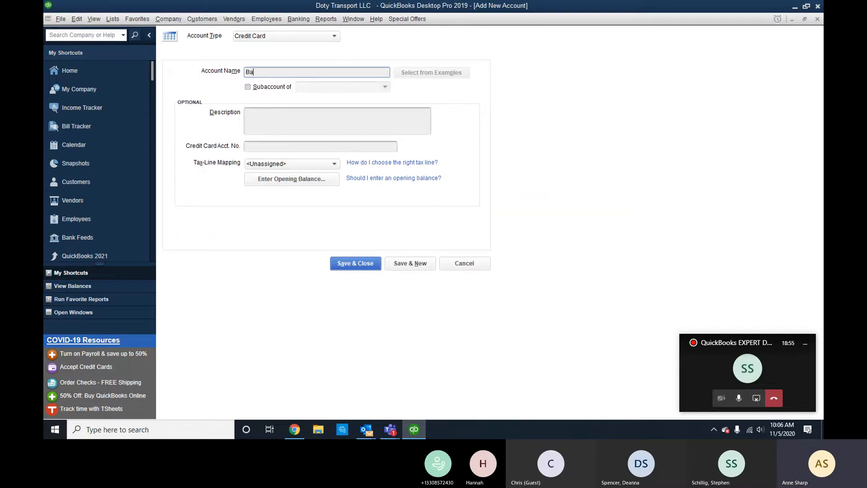
pyautogui.write('nk of America')
pyautogui.click(367, 266)
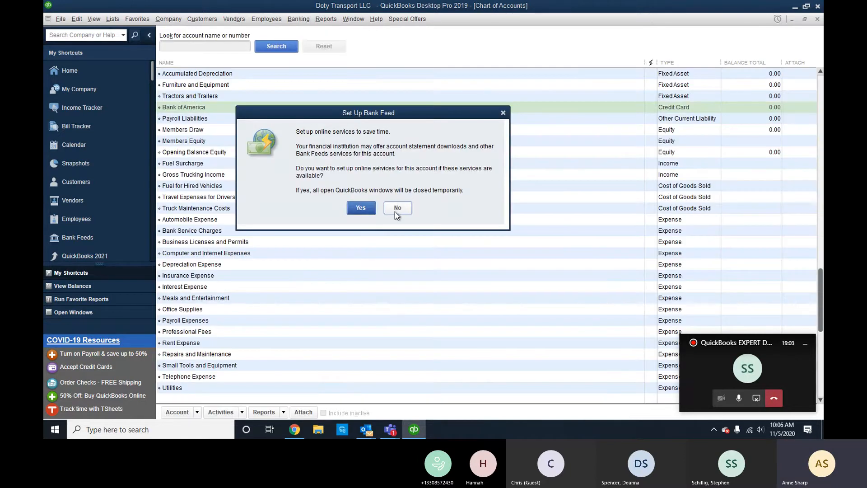
pyautogui.click(395, 211)
pyautogui.click(294, 430)
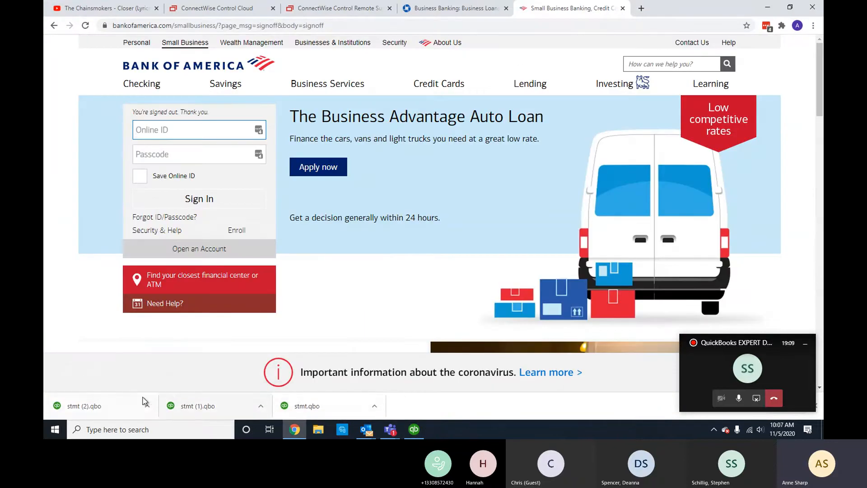
# Open the downloaded stmt.qbo file from Chrome's download bar.
pyautogui.click(334, 405)
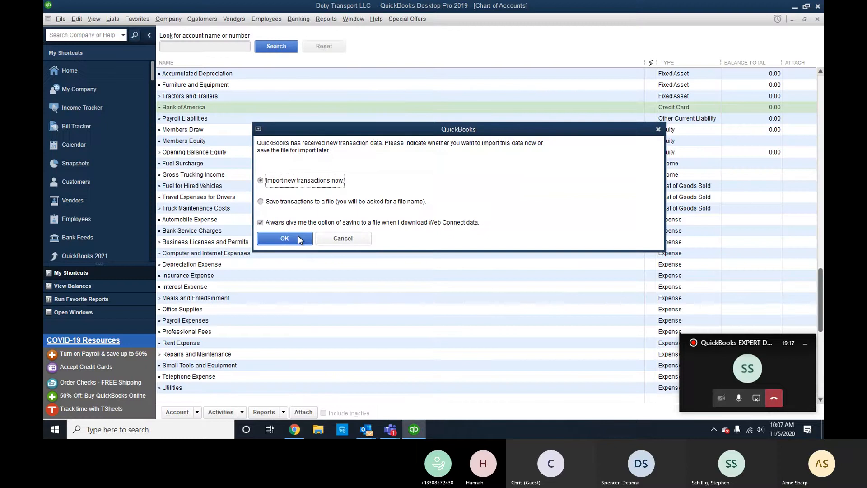
# Import stmt.qbo now and link it to the existing Bank Of America- 1788 account.
pyautogui.click(298, 236)
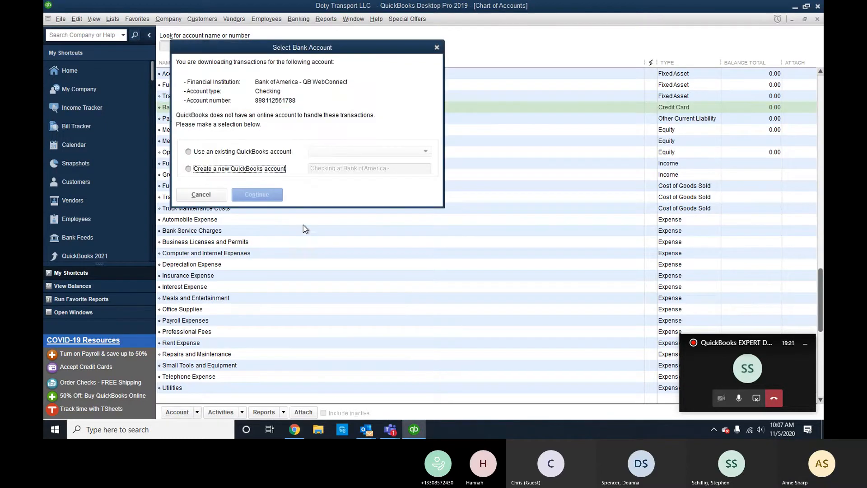
pyautogui.click(229, 152)
pyautogui.click(344, 152)
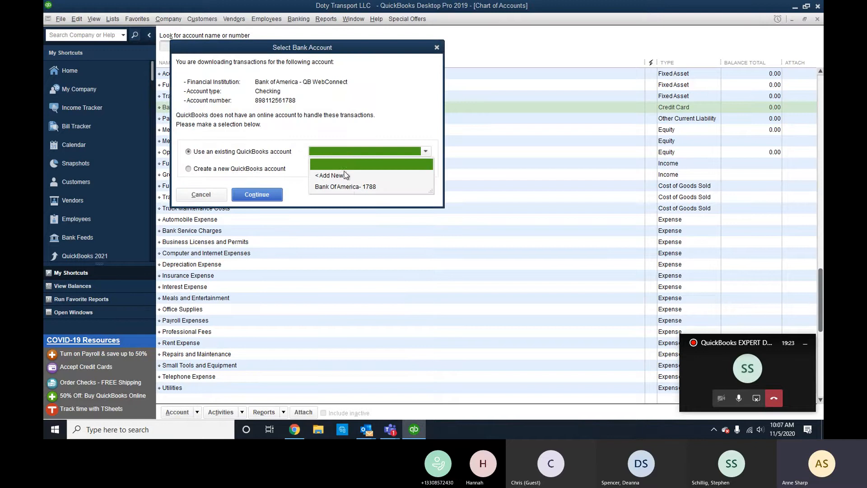
pyautogui.click(348, 187)
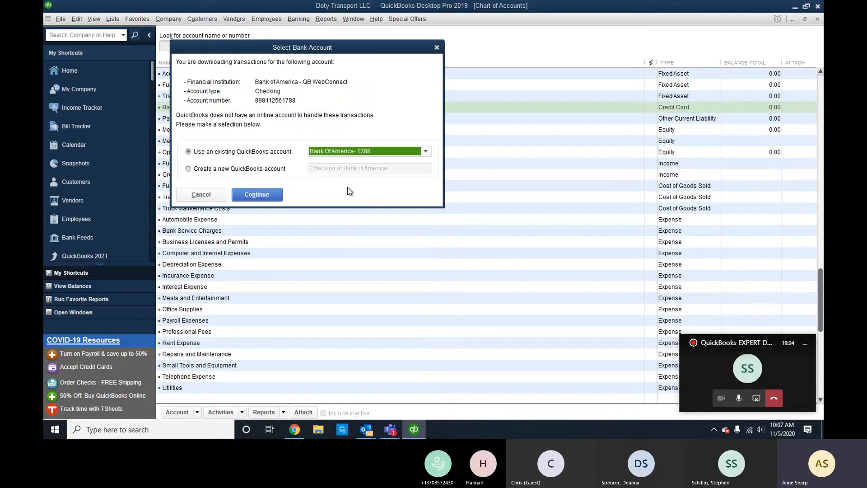
pyautogui.click(257, 195)
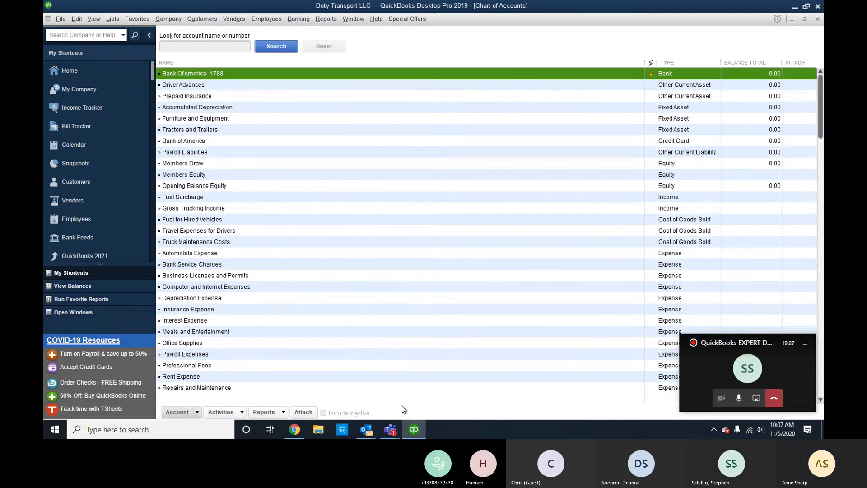
# Import stmt (1).qbo from Chrome's downloads and dismiss the success messages.
pyautogui.click(507, 251)
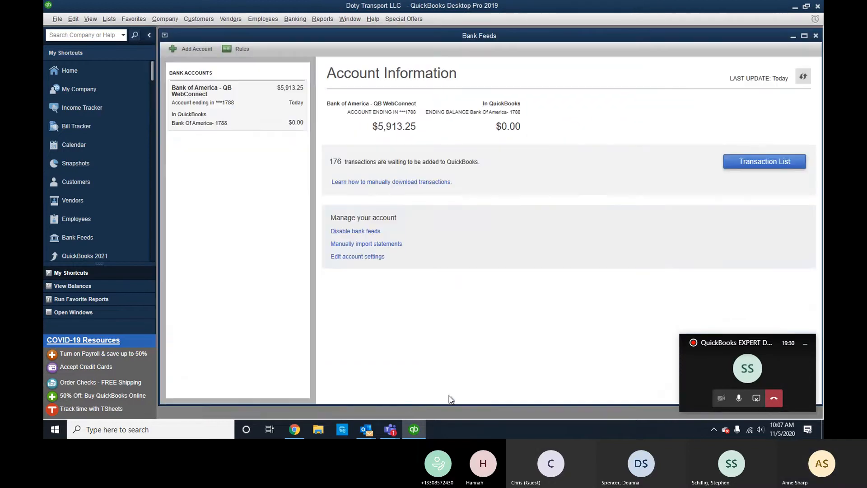
pyautogui.click(298, 430)
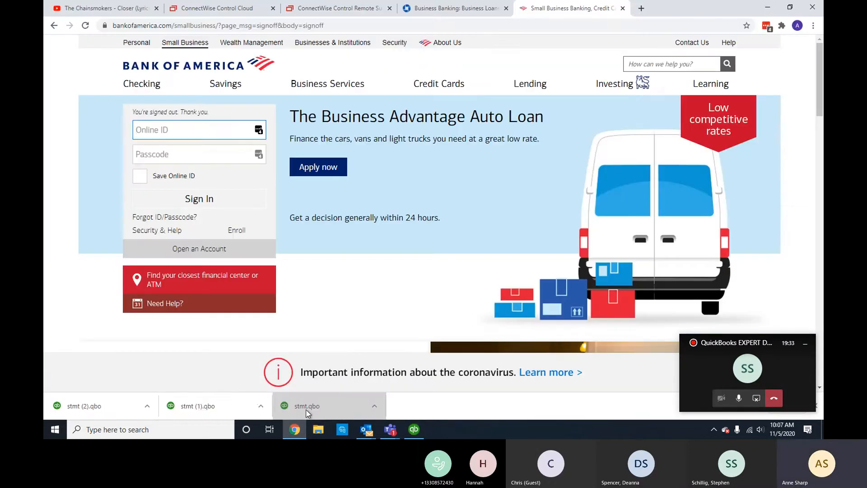
pyautogui.click(212, 409)
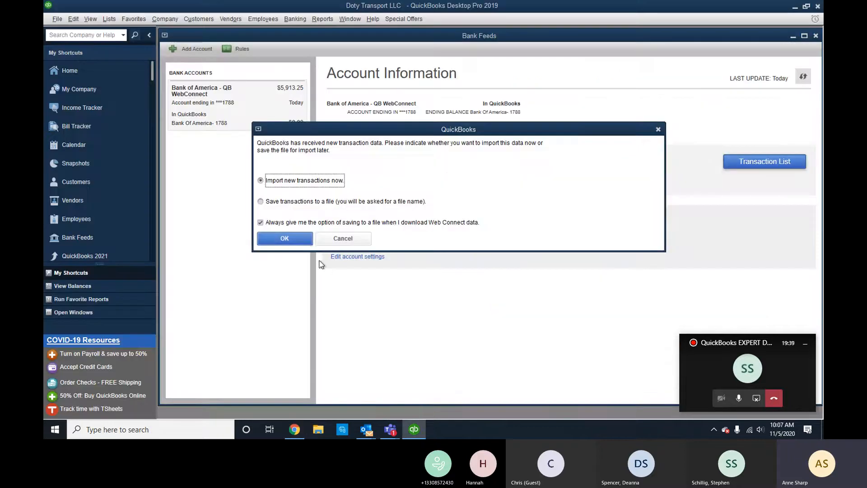
pyautogui.click(285, 239)
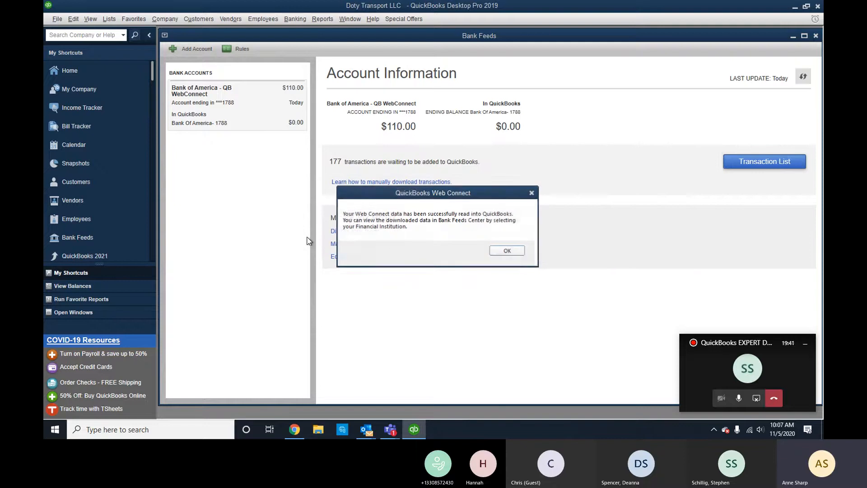
pyautogui.click(487, 247)
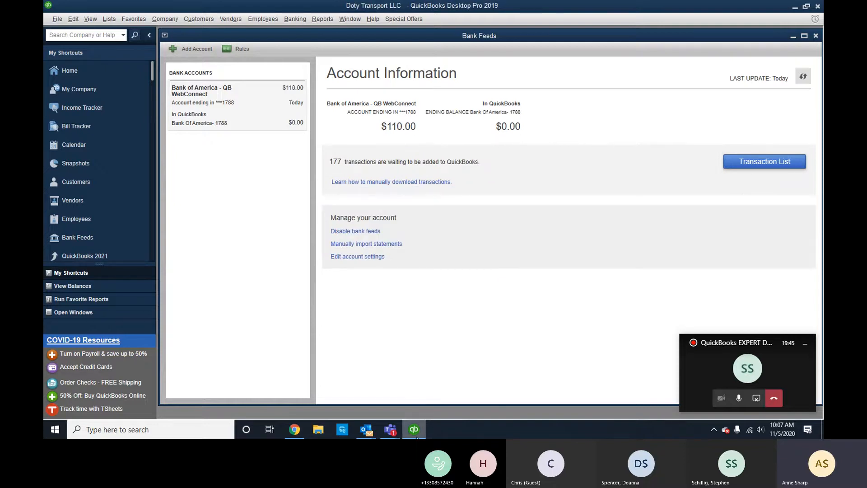
pyautogui.moveTo(410, 428)
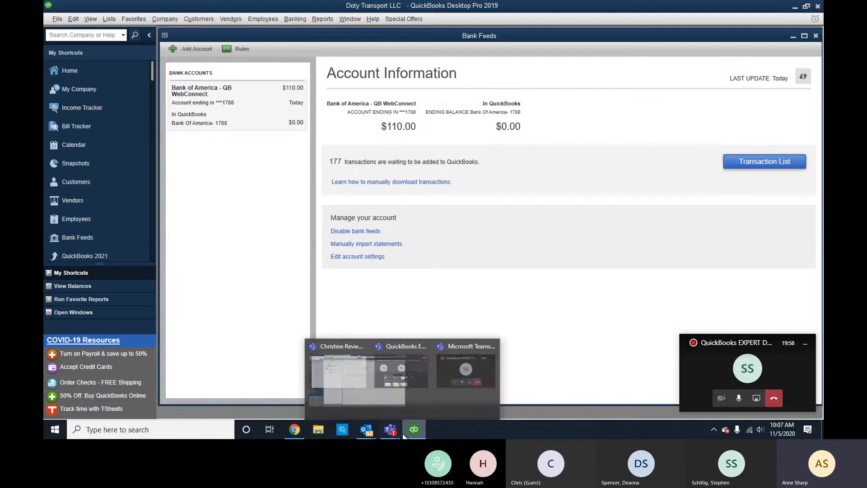
# Import the Web Connect file stmt (2) from the Downloads folder.
pyautogui.click(54, 21)
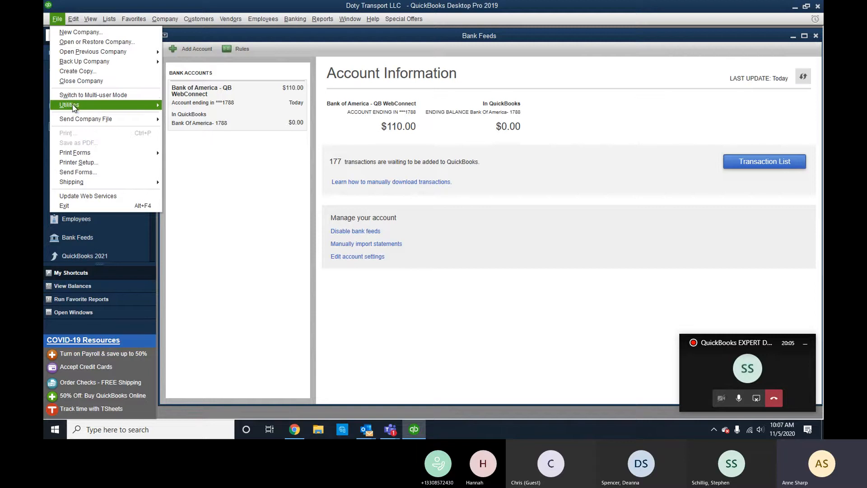
pyautogui.moveTo(87, 110)
pyautogui.moveTo(235, 105)
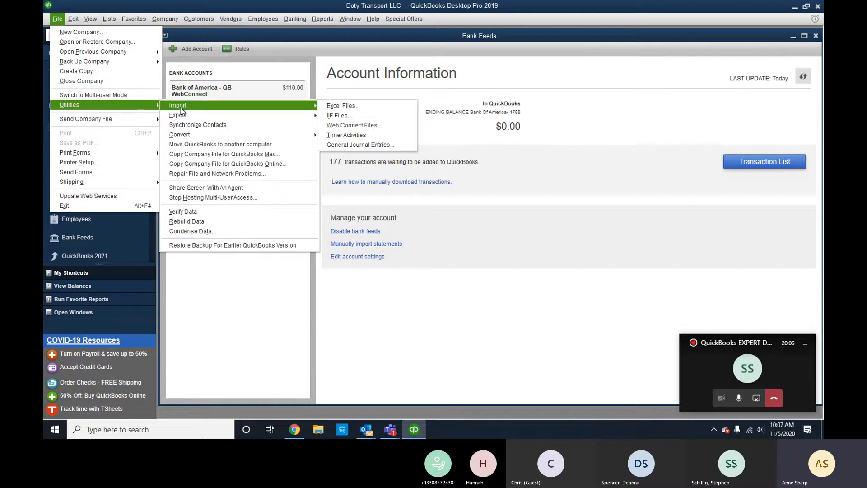
pyautogui.click(375, 128)
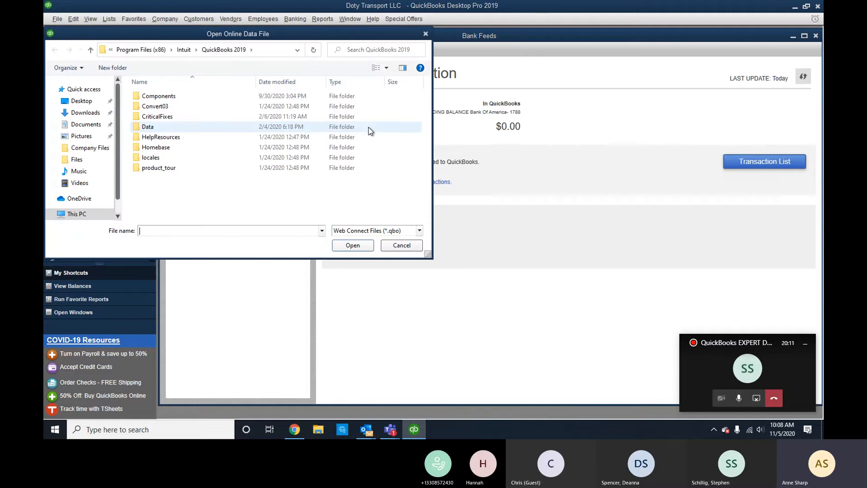
pyautogui.click(98, 116)
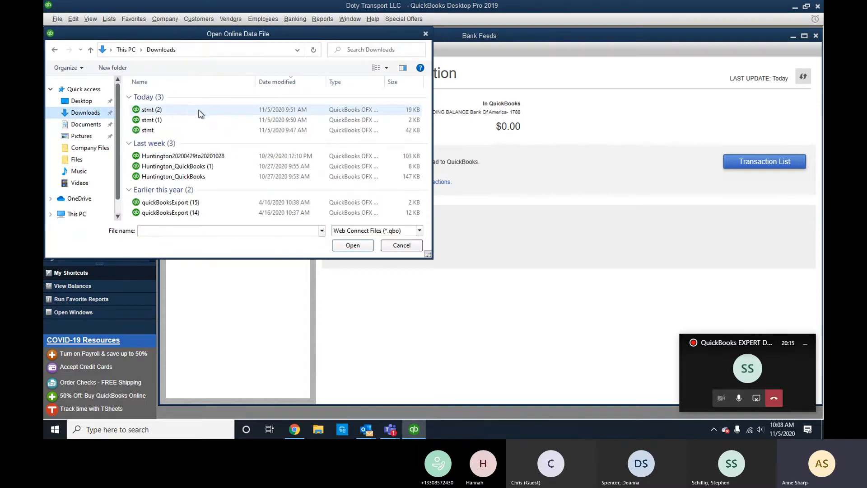
pyautogui.click(317, 110)
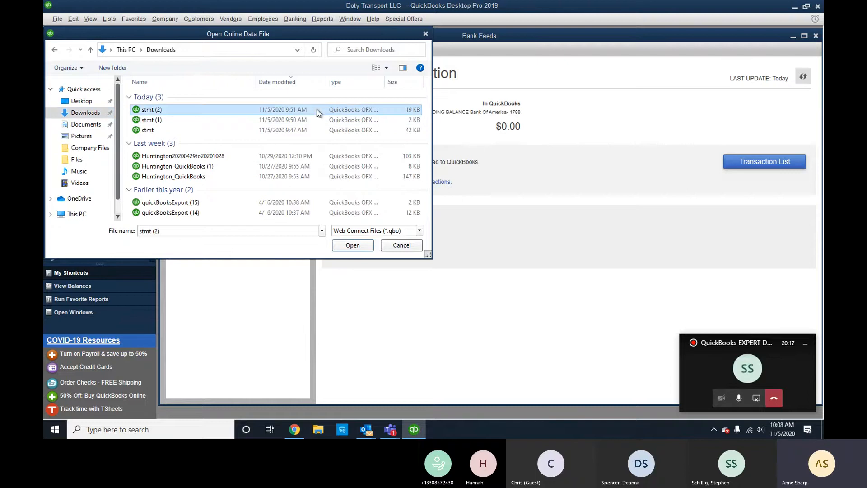
pyautogui.click(353, 246)
# Link the stmt (2) download to the existing Bank of America credit card account.
pyautogui.click(270, 152)
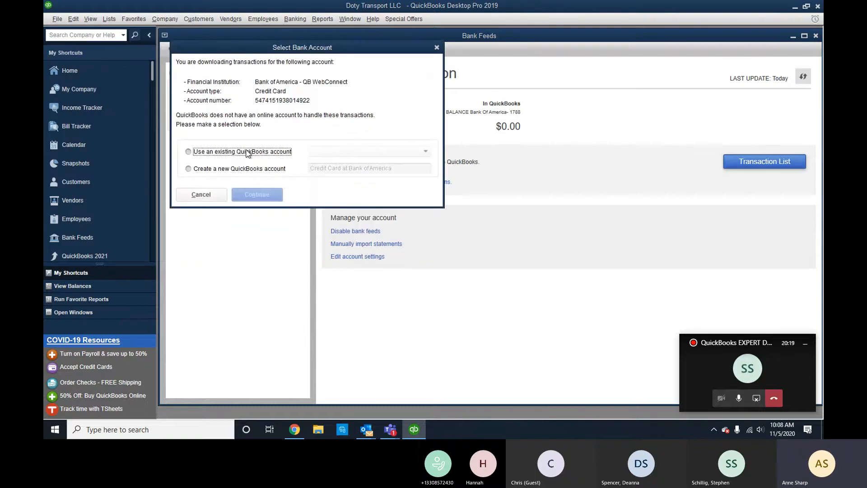
pyautogui.click(354, 152)
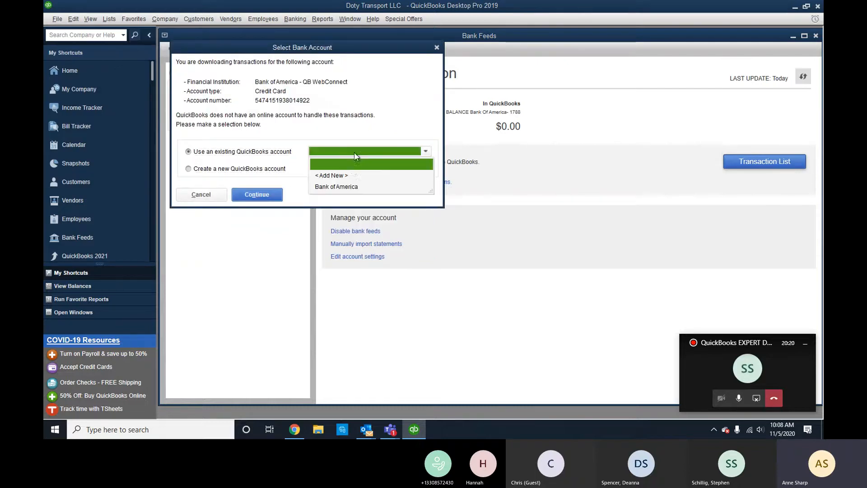
pyautogui.click(346, 186)
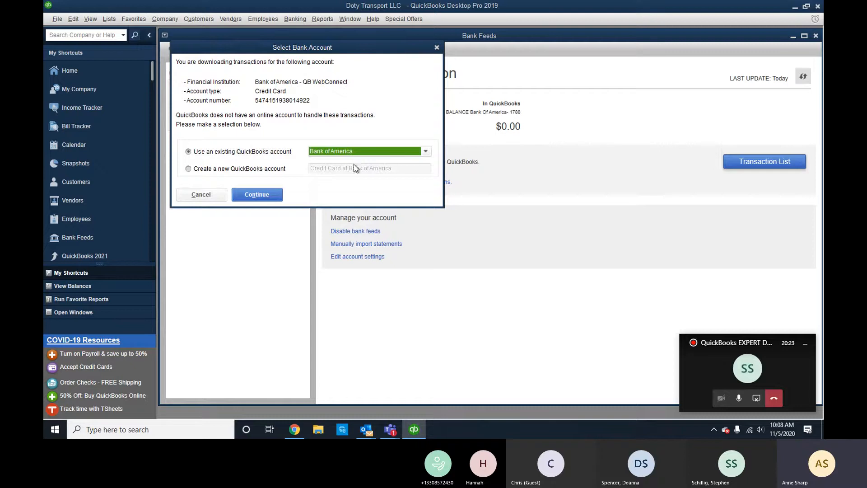
pyautogui.click(273, 197)
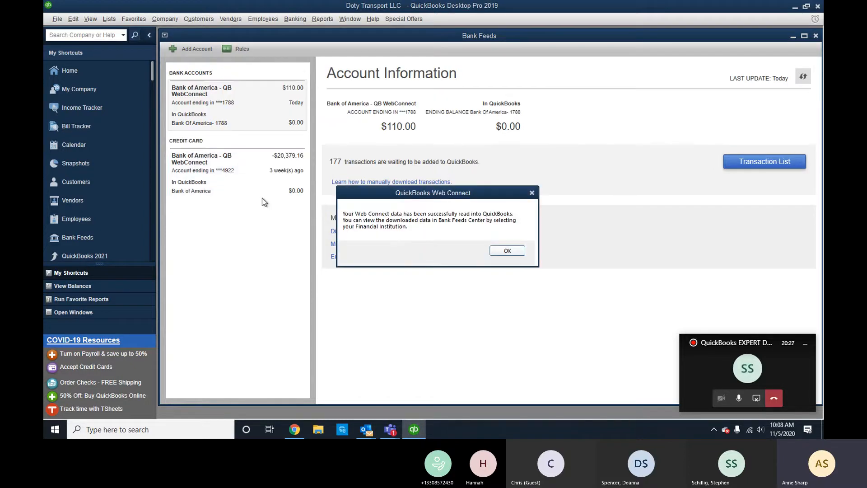
pyautogui.click(515, 252)
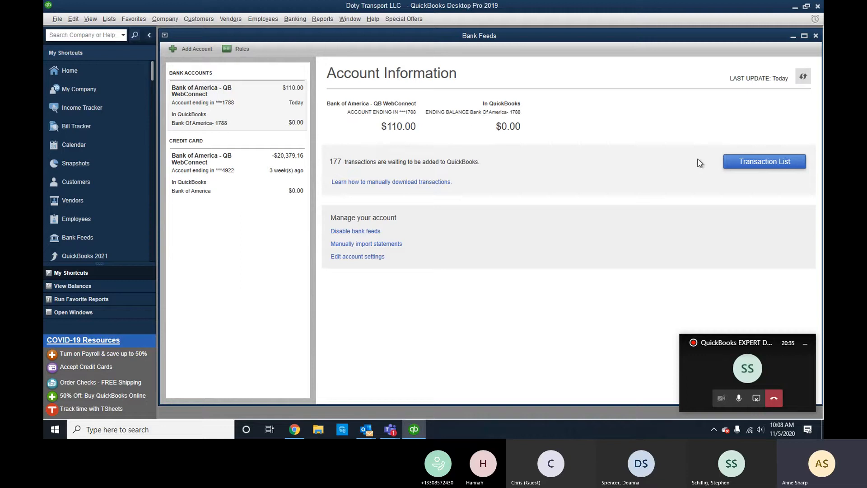
# Show the downloaded transaction list sorted oldest first with a wider Downloaded As column.
pyautogui.click(732, 159)
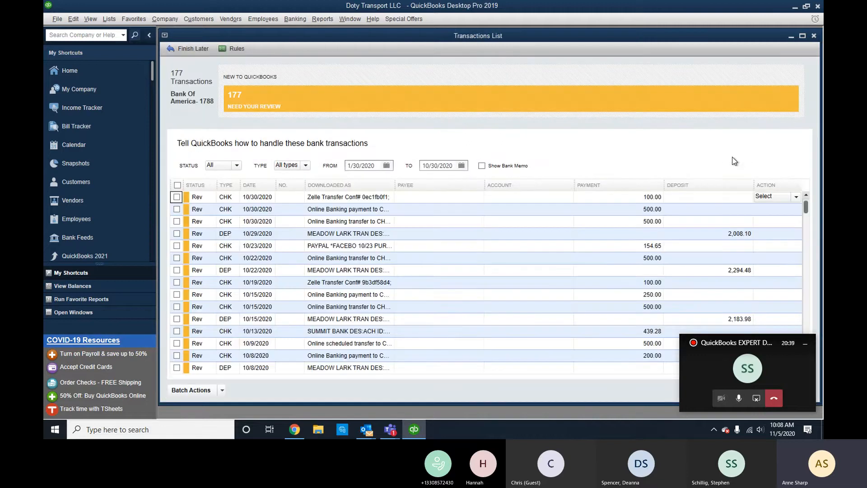
pyautogui.click(267, 189)
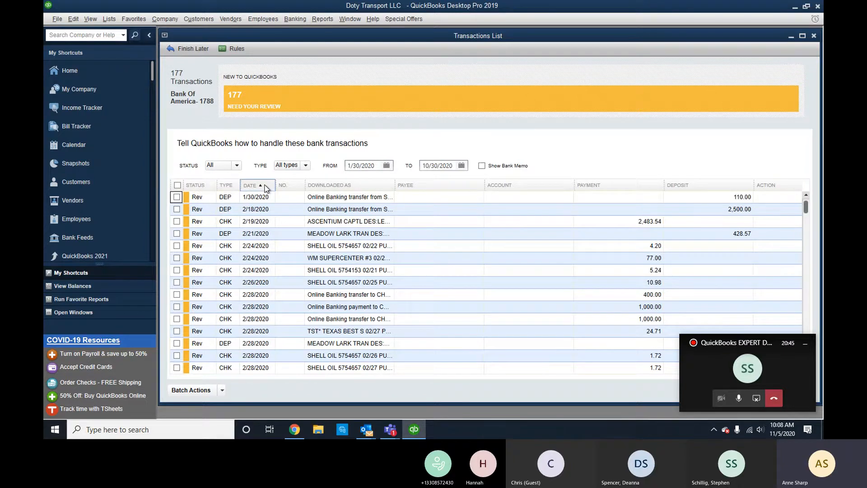
pyautogui.moveTo(395, 185); pyautogui.dragTo(486, 185)
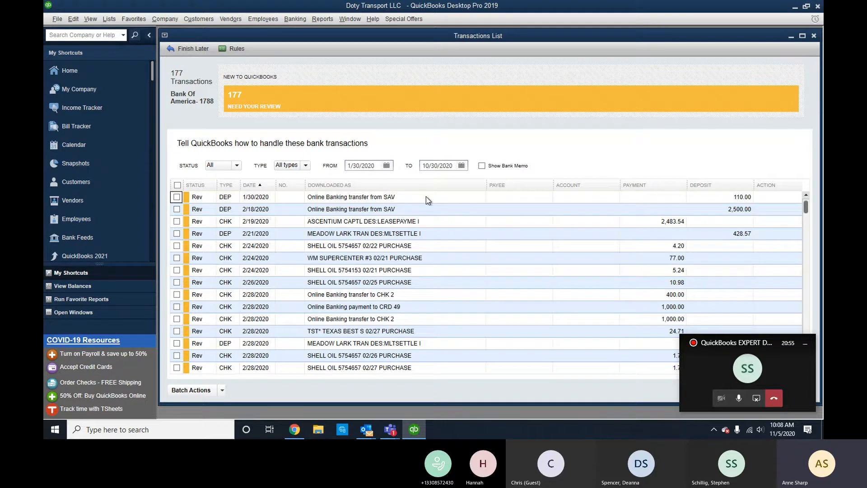
# Assign the 1/30/2020 SAV transfer to the account Savings-2341.
pyautogui.click(576, 198)
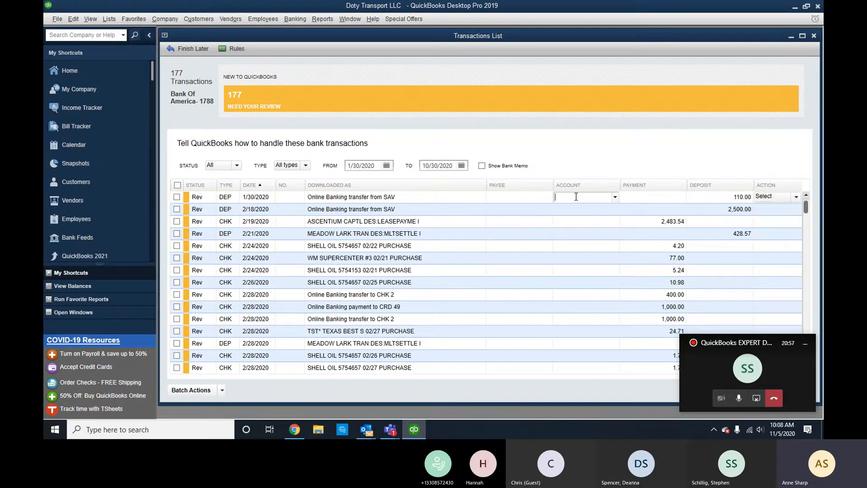
pyautogui.write('Saving')
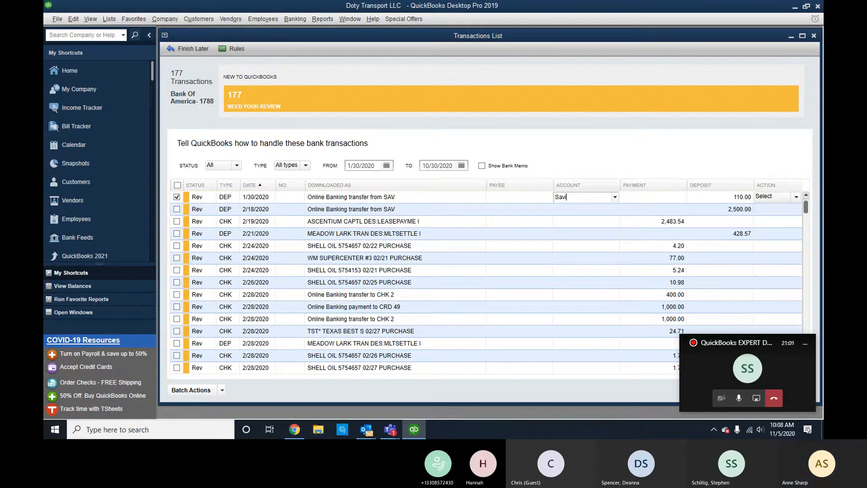
pyautogui.press('BackSpace')
pyautogui.press('BackSpace')
pyautogui.press('BackSpace')
pyautogui.press('BackSpace')
pyautogui.press('BackSpace')
pyautogui.press('BackSpace')
pyautogui.write('T')
pyautogui.press('BackSpace')
pyautogui.press('BackSpace')
pyautogui.write('Savings')
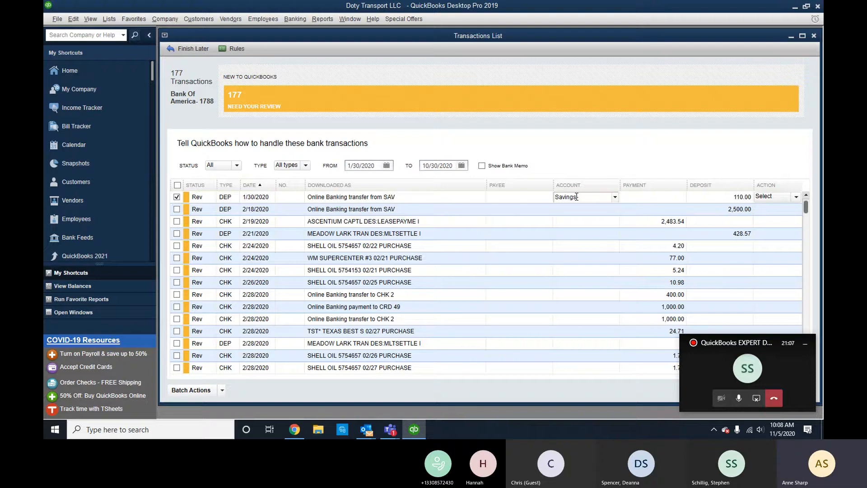
pyautogui.write('-2341')
pyautogui.press('Tab')
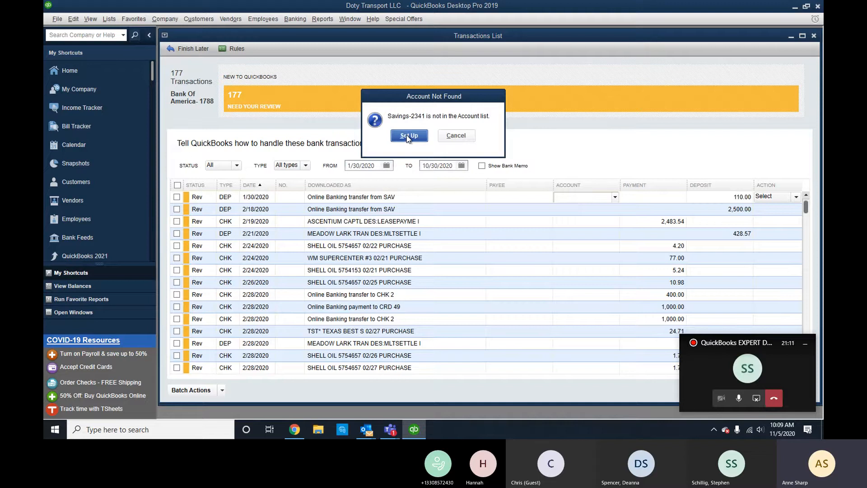
# Create the missing Savings-2341 account as a Bank account.
pyautogui.click(408, 137)
pyautogui.click(415, 132)
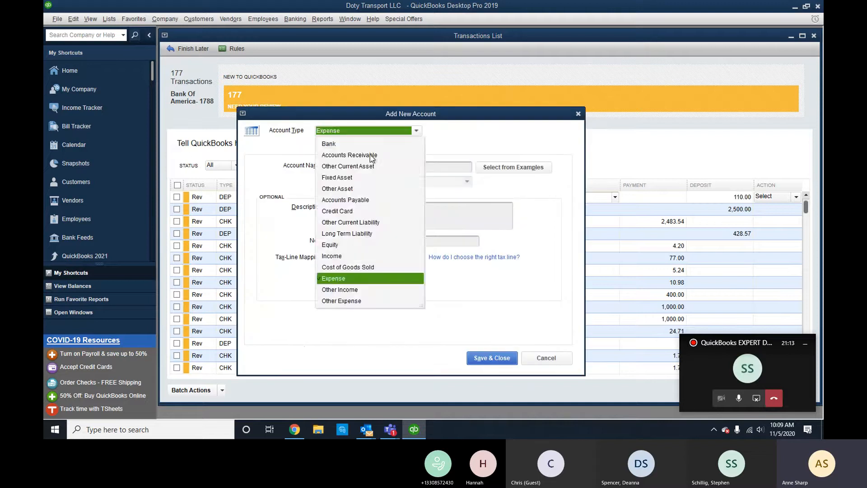
pyautogui.click(329, 144)
pyautogui.click(491, 354)
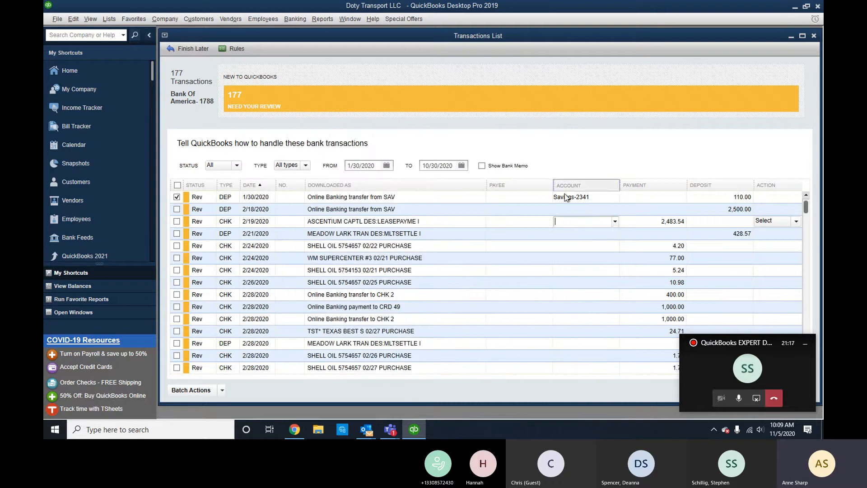
# Assign Savings-2341 to the 2/18/2020 SAV transfer and add/approve both SAV transfers, accepting the 90-day warning.
pyautogui.click(584, 210)
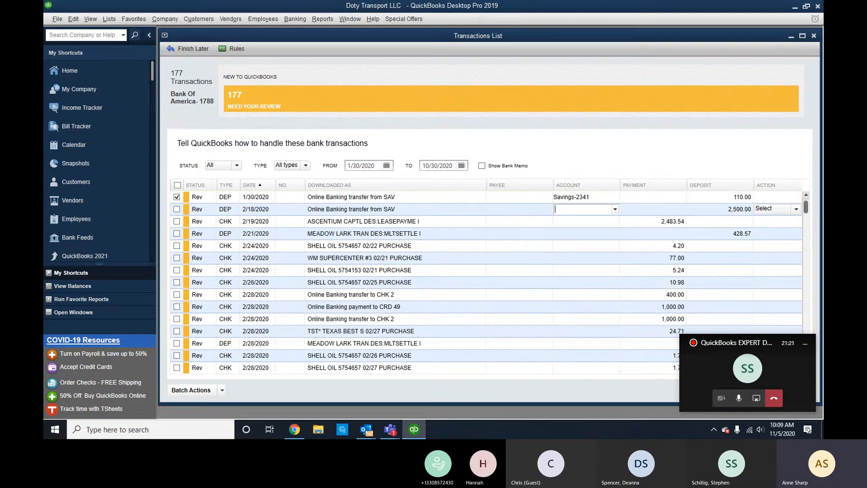
pyautogui.write('Savings-2341')
pyautogui.press('Tab')
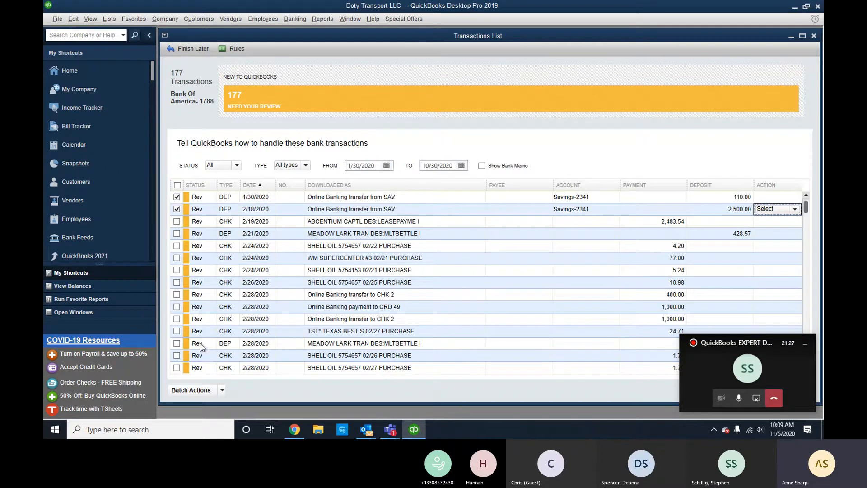
pyautogui.click(211, 391)
pyautogui.click(204, 364)
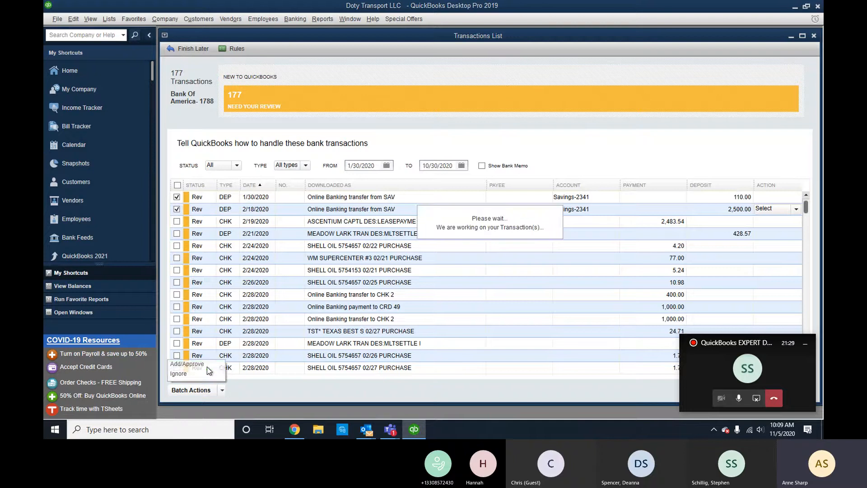
pyautogui.click(414, 195)
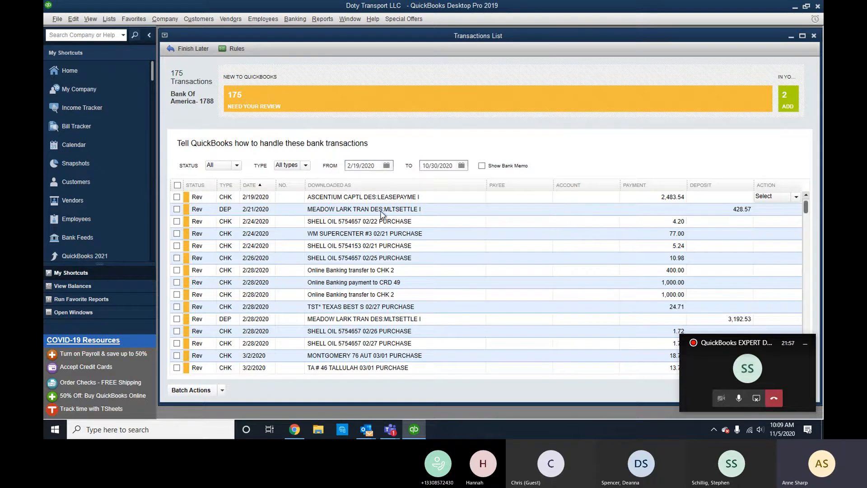
# Give the 2/21/2020 MEADOW LARK deposit new customer Meadow Lark and account Gross Trucking Income.
pyautogui.click(590, 213)
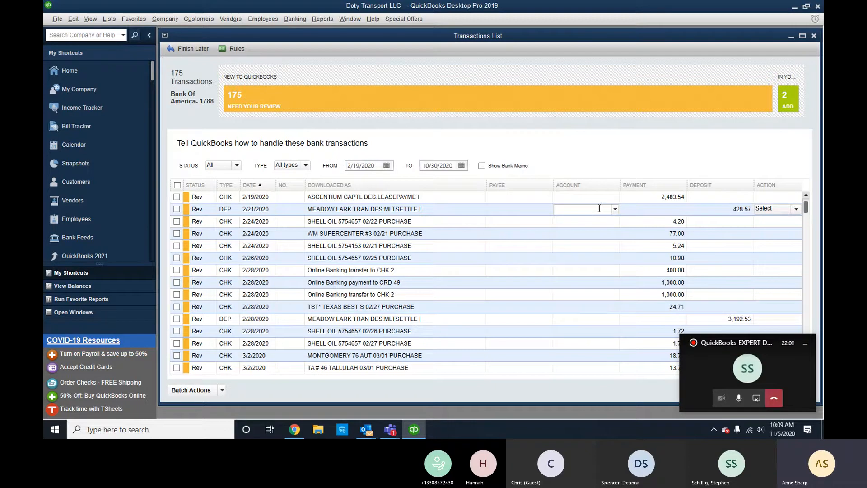
pyautogui.click(536, 207)
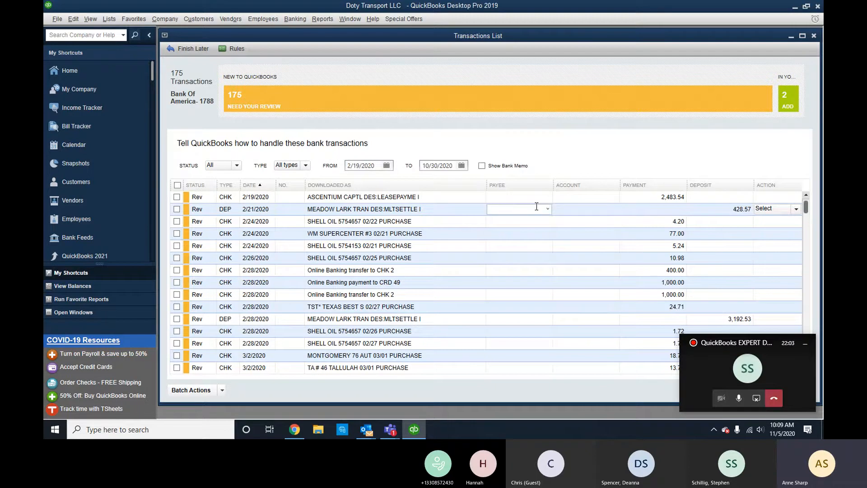
pyautogui.write('Meadow')
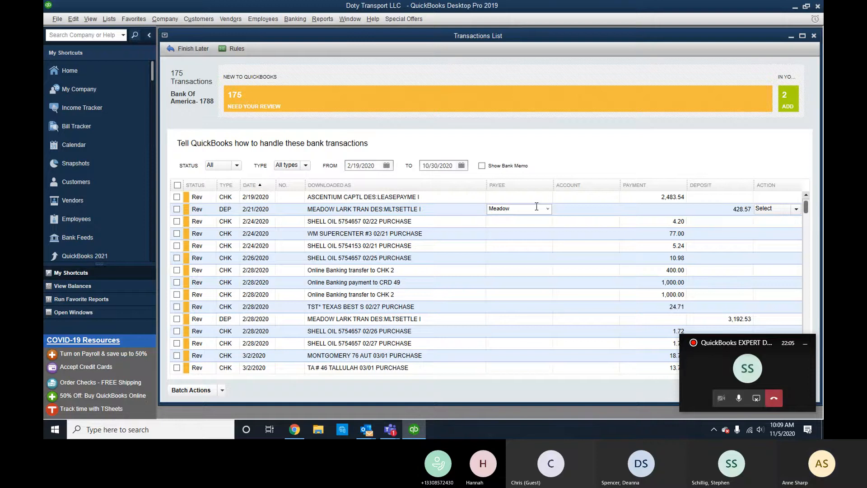
pyautogui.write(' Lark')
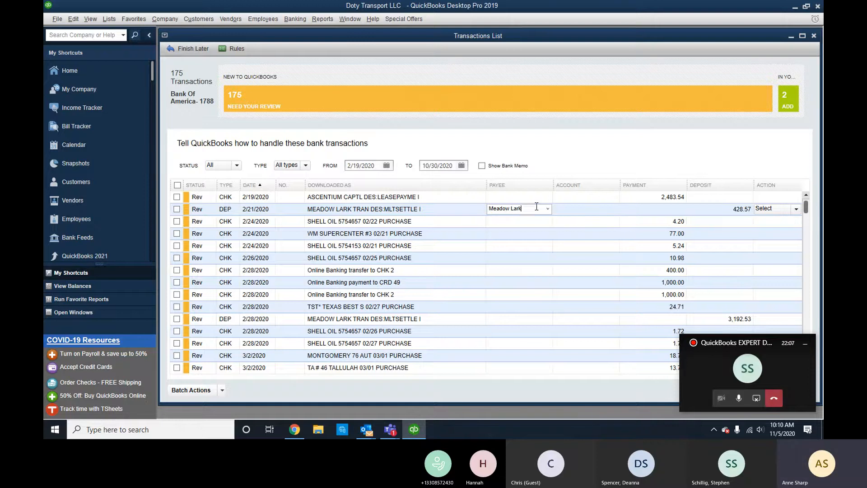
pyautogui.press('Tab')
pyautogui.click(378, 172)
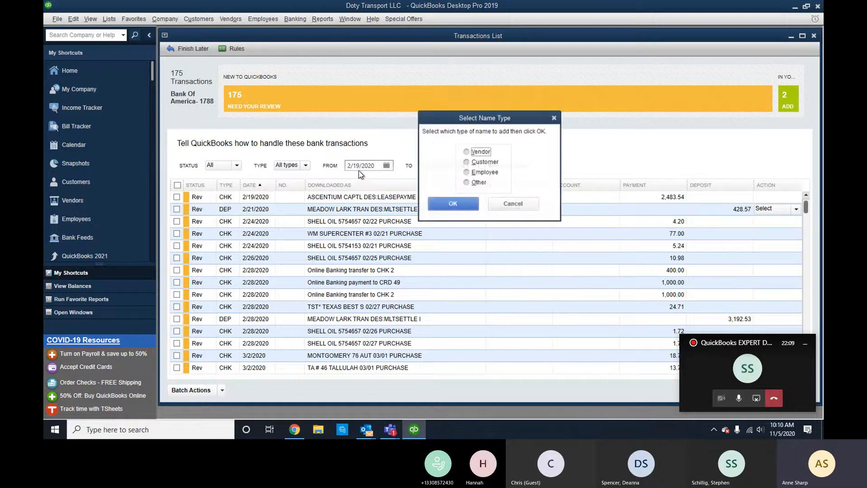
pyautogui.click(479, 155)
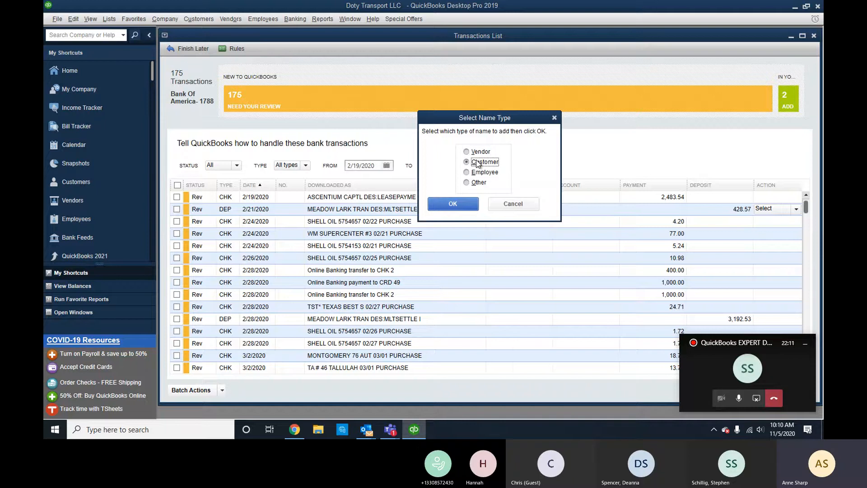
pyautogui.click(465, 207)
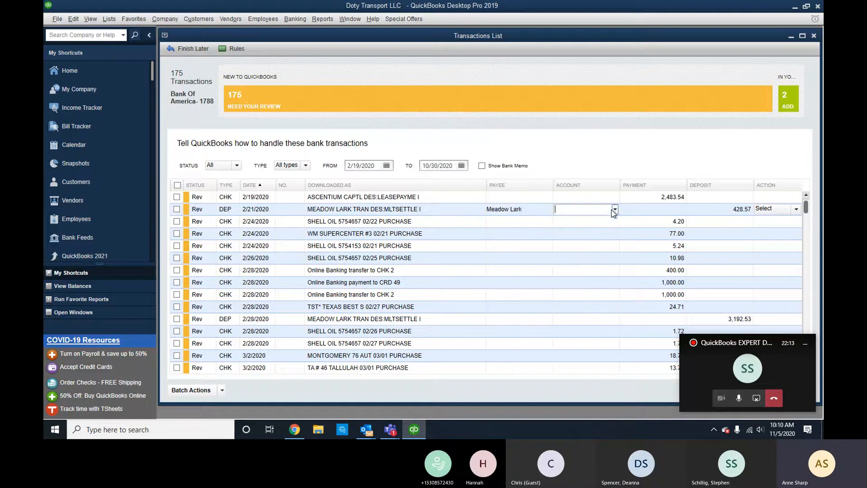
pyautogui.click(609, 210)
pyautogui.click(615, 209)
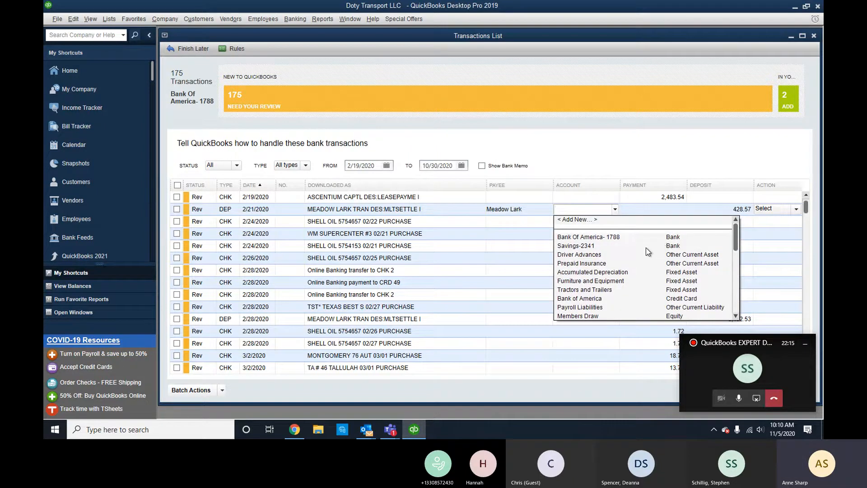
pyautogui.scroll(-2, 646, 253)
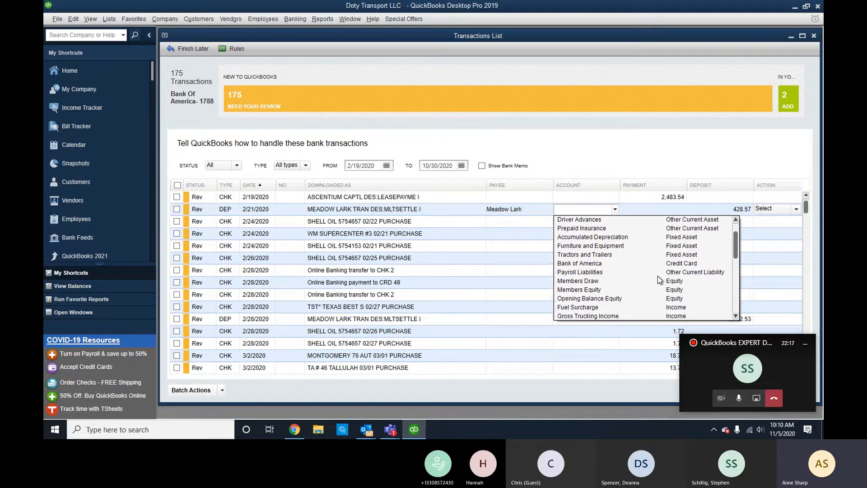
pyautogui.scroll(-1, 646, 253)
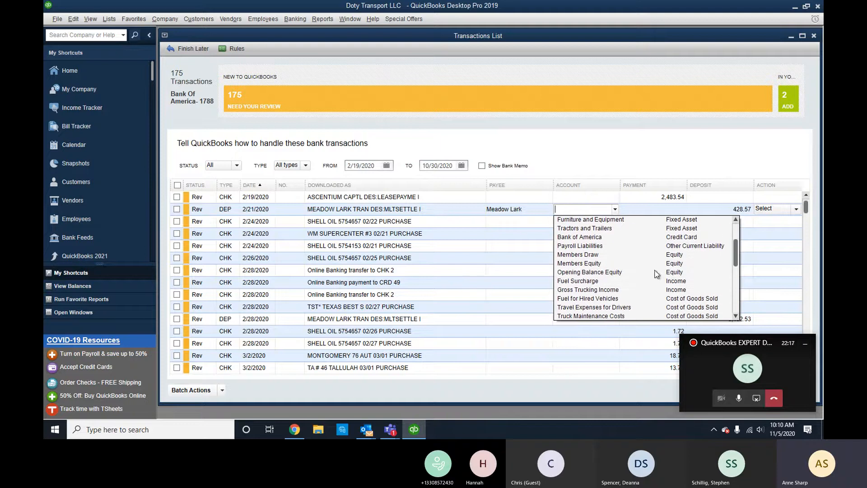
pyautogui.click(606, 290)
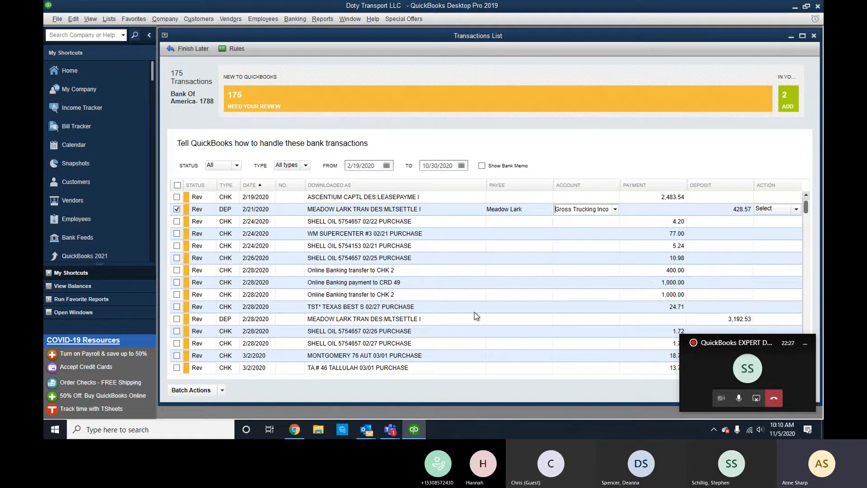
# Set Meadow Lark on the 2/28/2020 deposit and add/approve both MEADOW LARK deposits.
pyautogui.click(504, 320)
pyautogui.write('Meadow Lark')
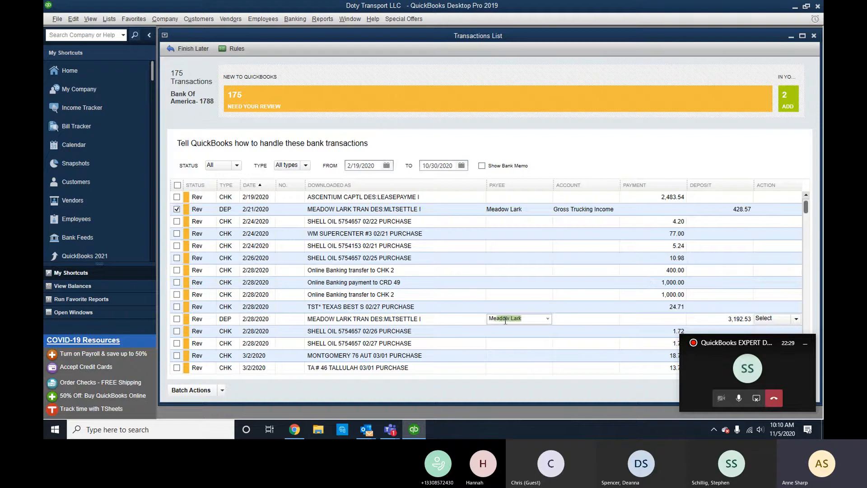
pyautogui.press('Tab')
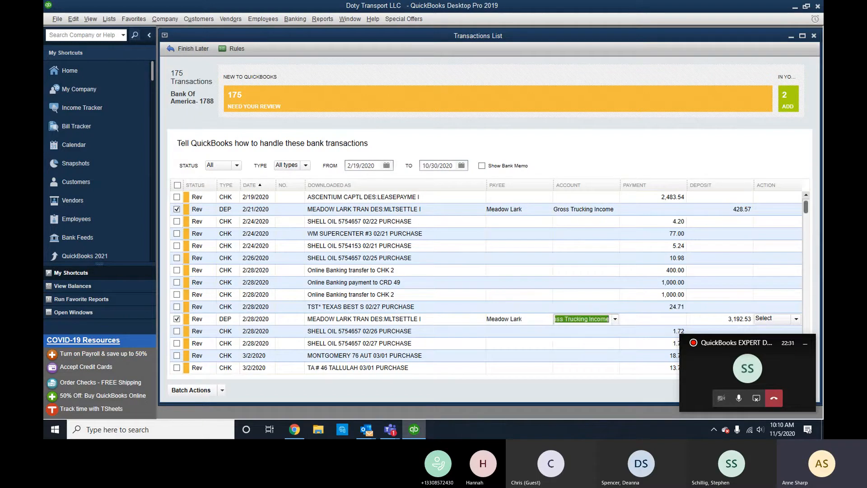
pyautogui.press('Tab')
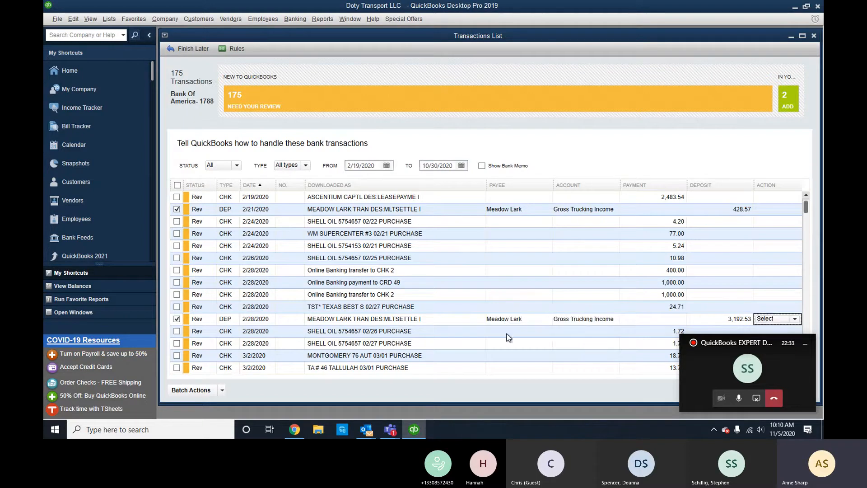
pyautogui.click(223, 391)
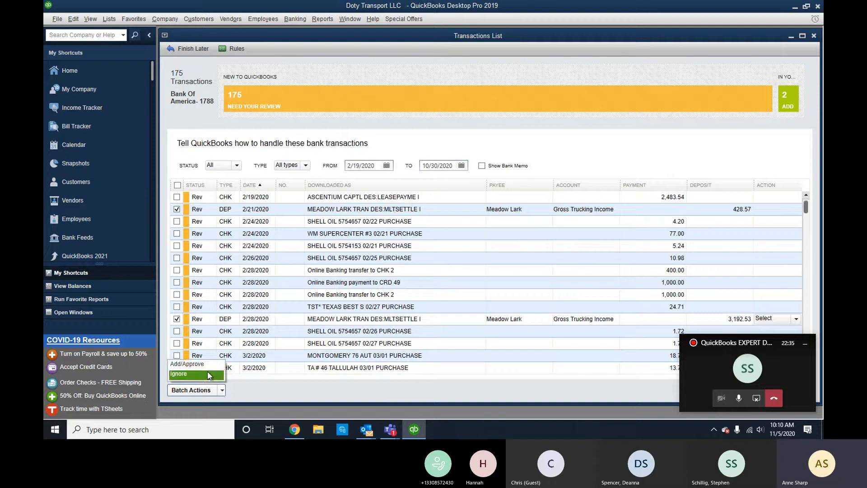
pyautogui.click(206, 366)
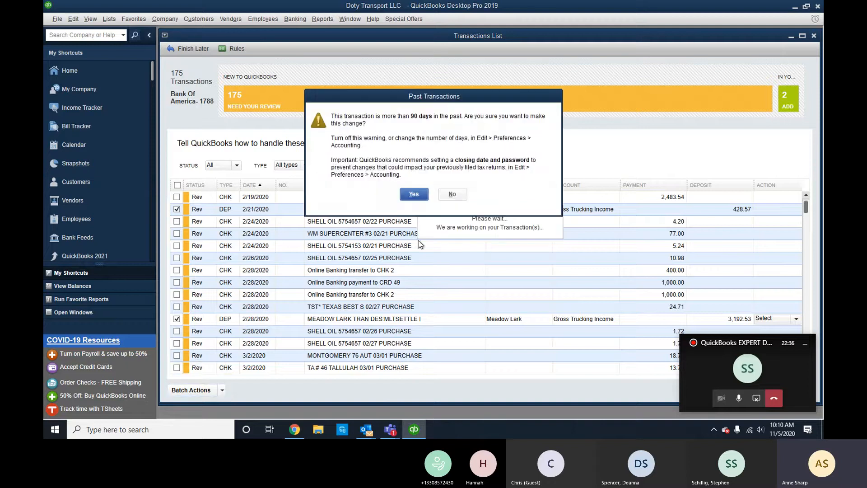
pyautogui.click(416, 194)
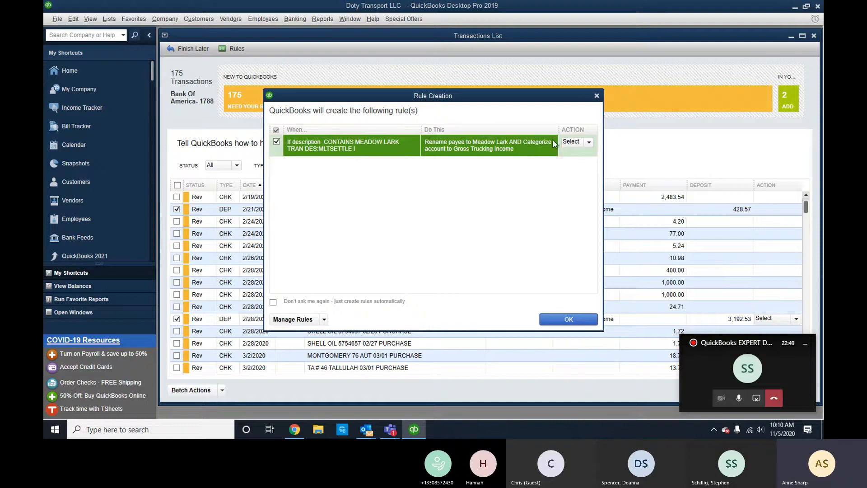
# Accept the Meadow Lark rule and add/approve all rule-changed deposits, confirming the past-dated warning.
pyautogui.click(569, 320)
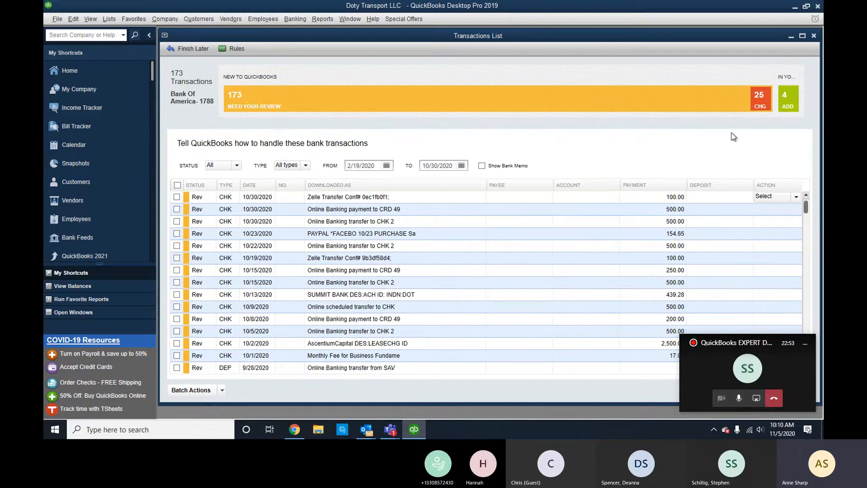
pyautogui.click(755, 104)
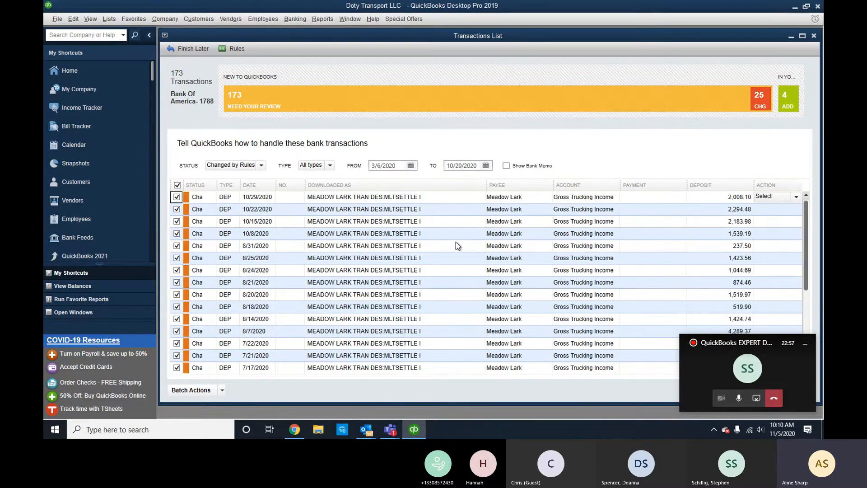
pyautogui.scroll(-4, 456, 244)
pyautogui.scroll(4, 455, 251)
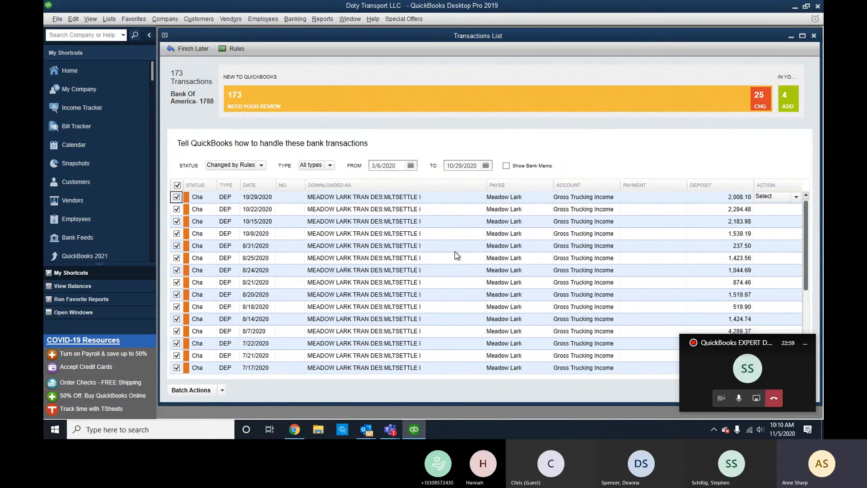
pyautogui.click(222, 390)
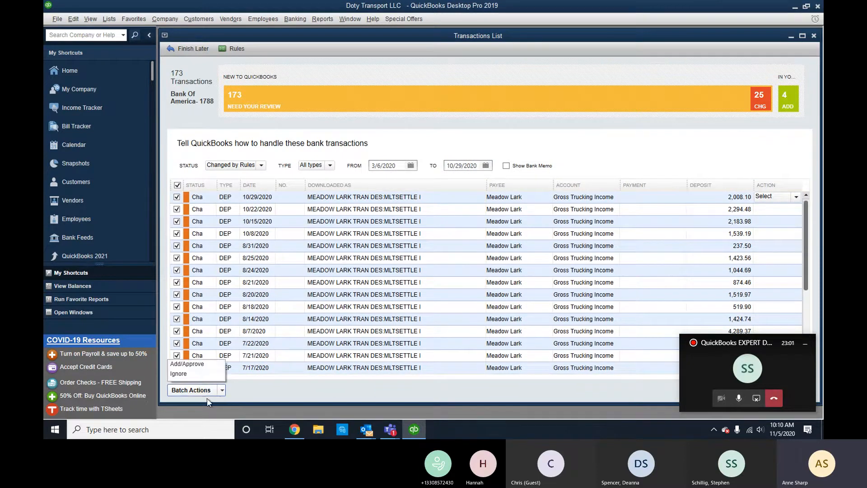
pyautogui.click(198, 365)
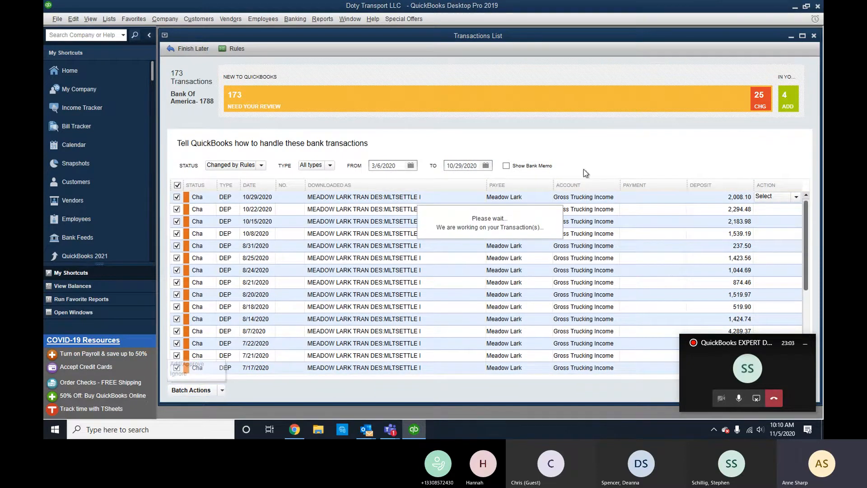
pyautogui.click(413, 193)
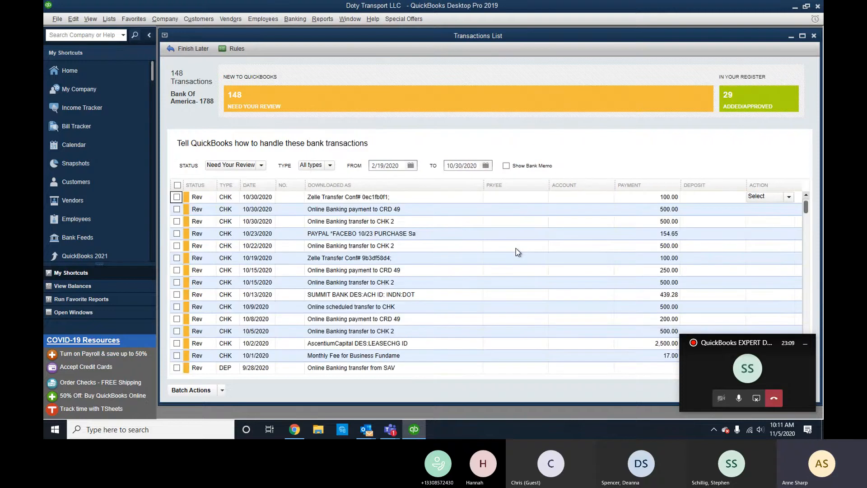
# Sort oldest first and give the 2/19/2020 payment new vendor 2016 Internationals and account Truck Loan.
pyautogui.click(248, 185)
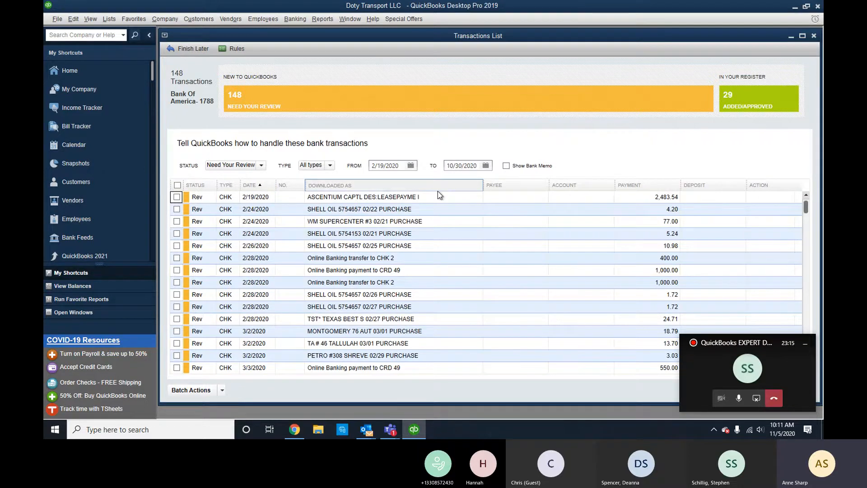
pyautogui.click(511, 197)
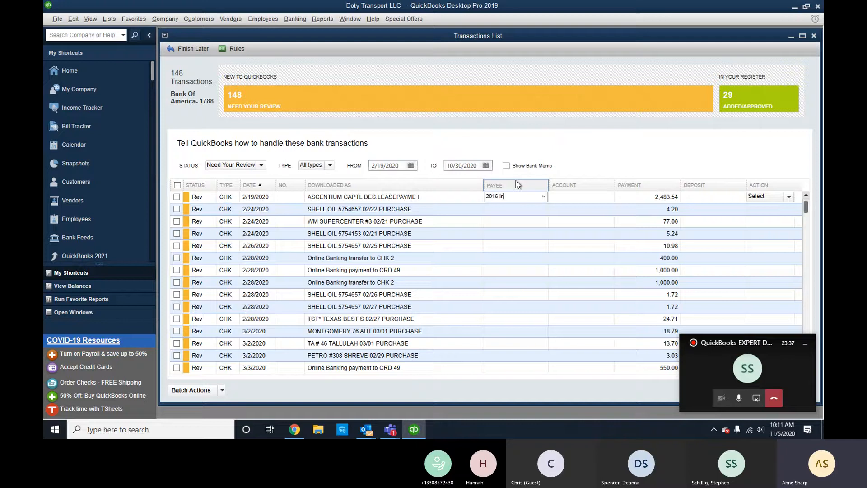
pyautogui.write('ternationals')
pyautogui.press('Tab')
pyautogui.click(391, 174)
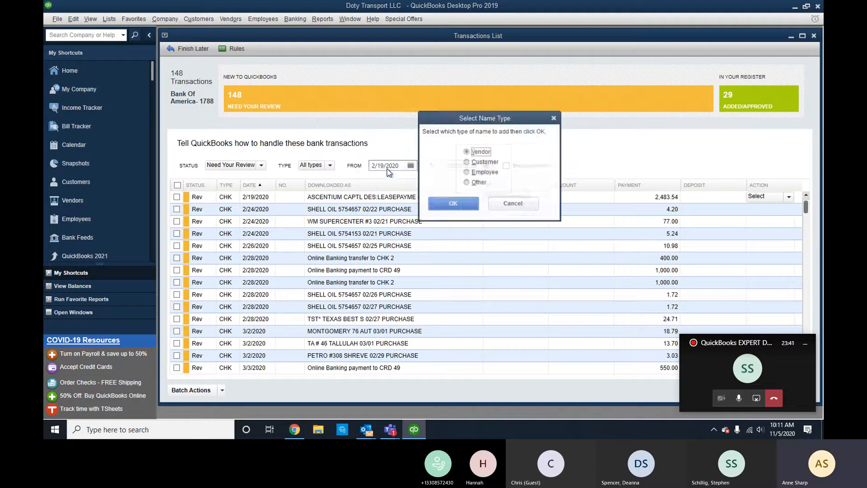
pyautogui.click(453, 204)
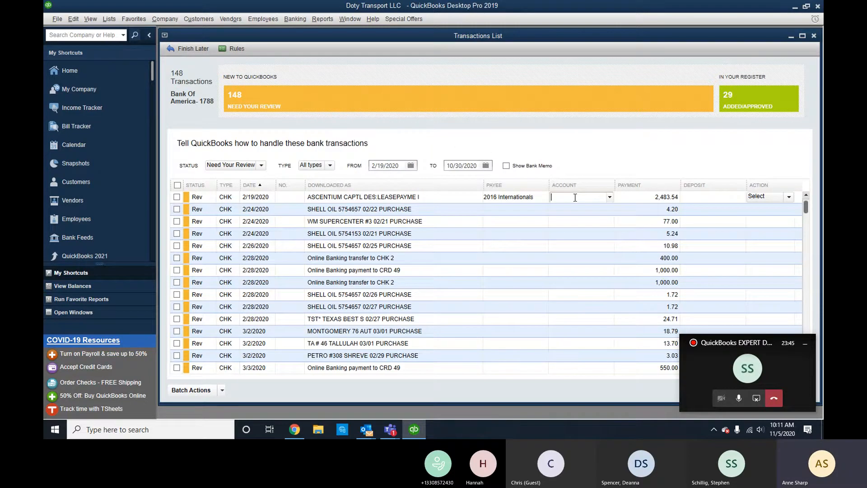
pyautogui.write('truck Loan')
pyautogui.press('Tab')
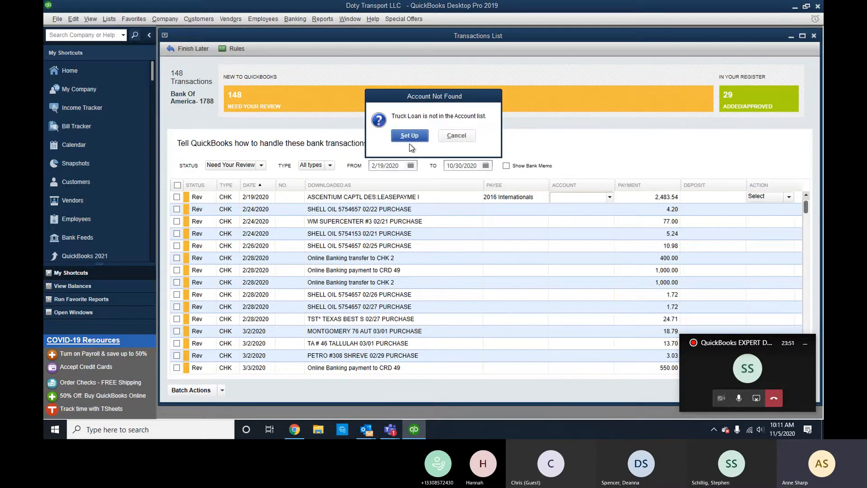
# Set up Truck Loan as a Long Term Liability account.
pyautogui.click(409, 136)
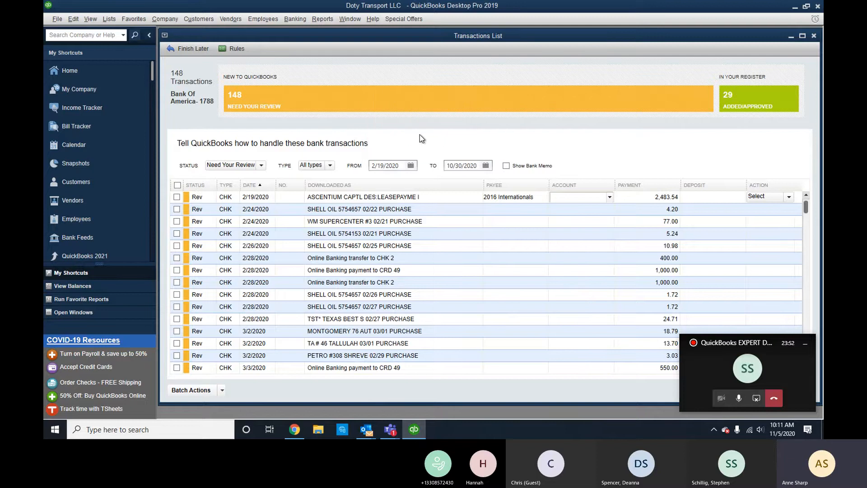
pyautogui.click(370, 130)
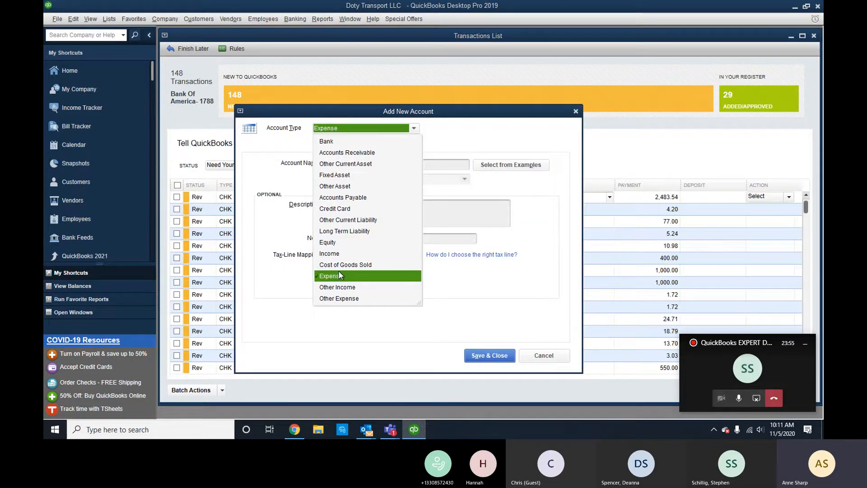
pyautogui.click(346, 232)
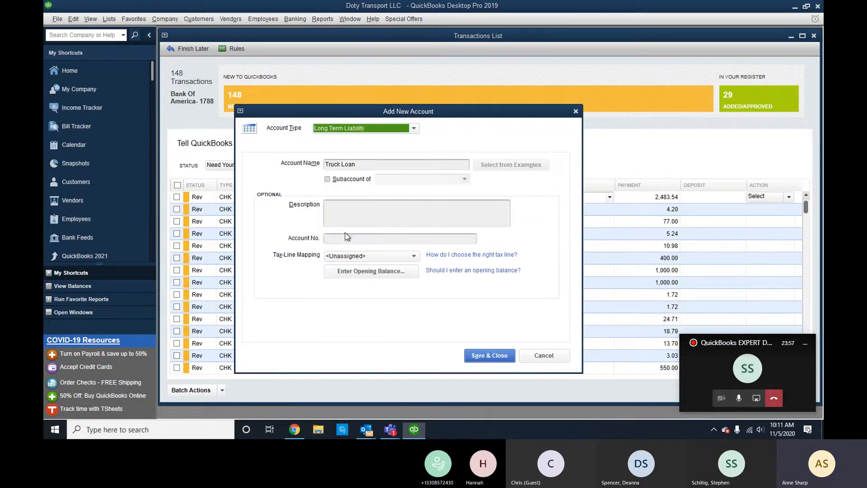
pyautogui.click(489, 356)
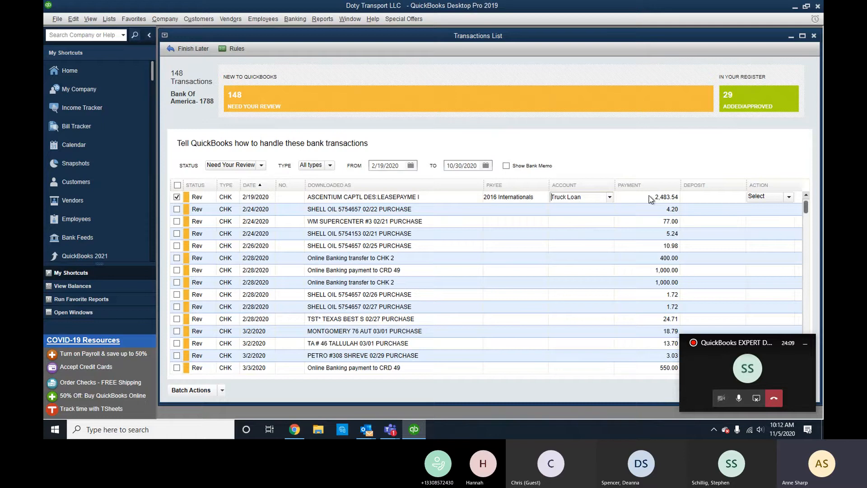
# Give the 2/24/2020 Shell Oil purchase new vendor Shell and account Meals and Entertainment.
pyautogui.click(540, 214)
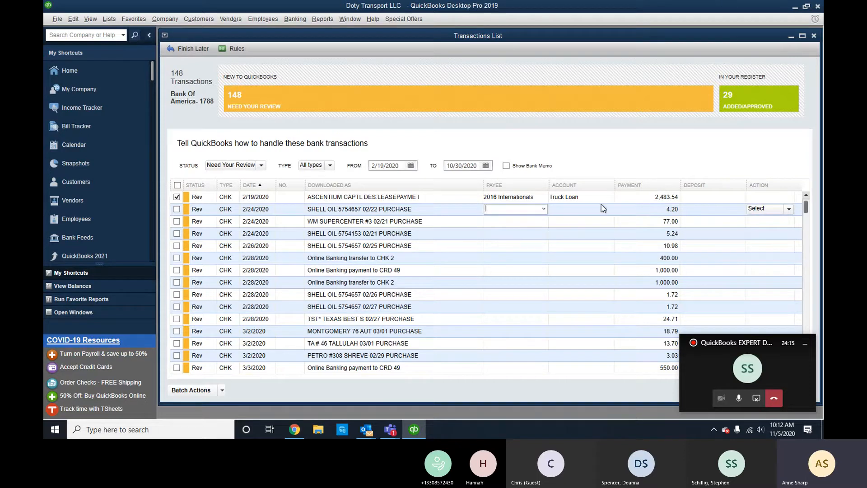
pyautogui.click(694, 211)
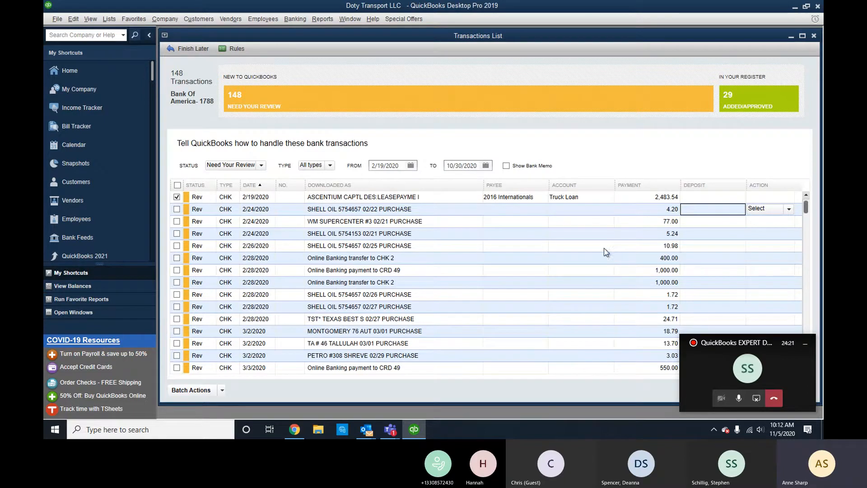
pyautogui.click(569, 210)
pyautogui.click(533, 210)
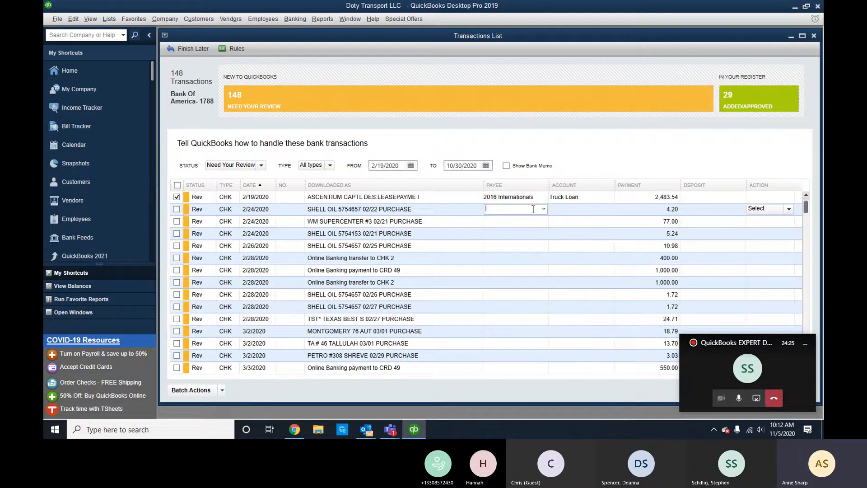
pyautogui.write('Shell')
pyautogui.press('Tab')
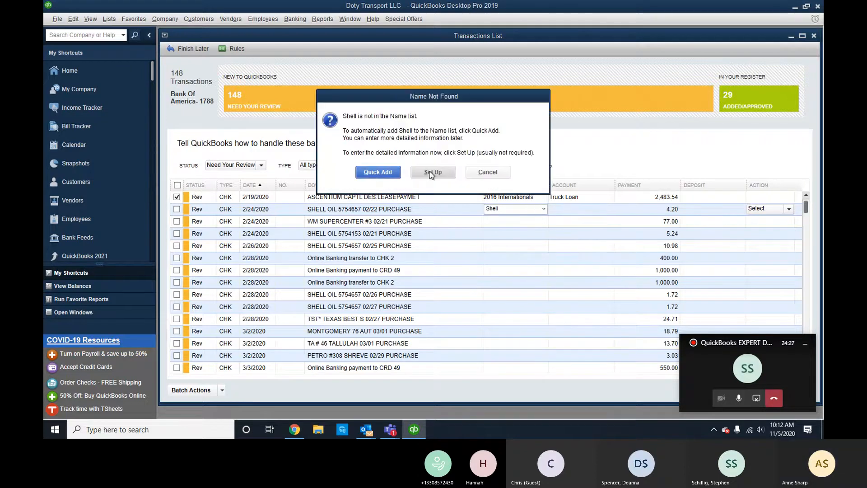
pyautogui.click(377, 172)
pyautogui.click(452, 202)
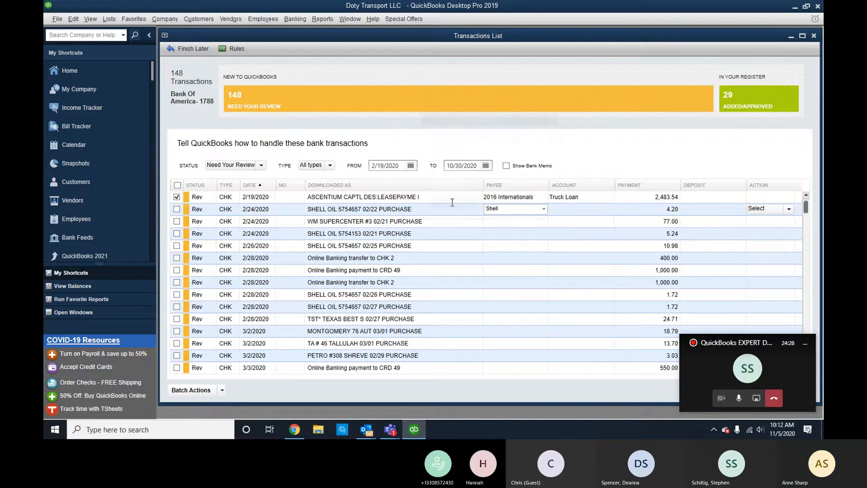
pyautogui.click(565, 209)
pyautogui.press('Tab')
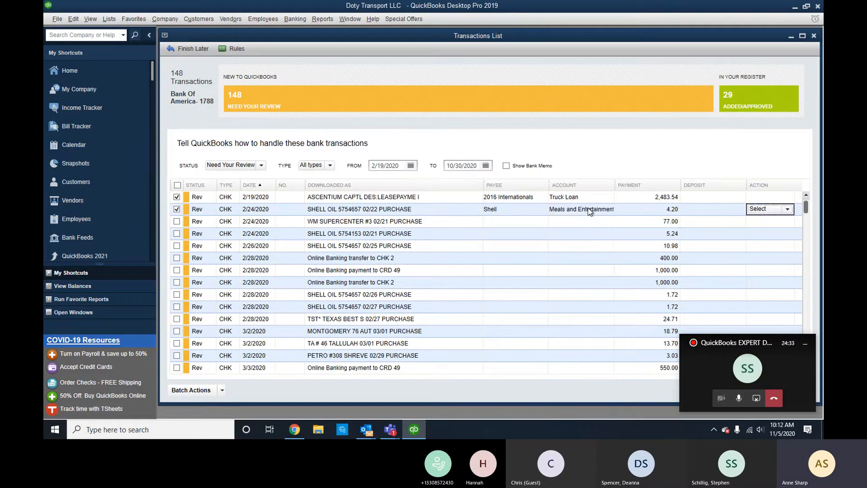
# Assign payee Shell and Meals and Entertainment to the 5.24 and 2/26/2020 Shell Oil rows.
pyautogui.click(528, 235)
pyautogui.write('Shell')
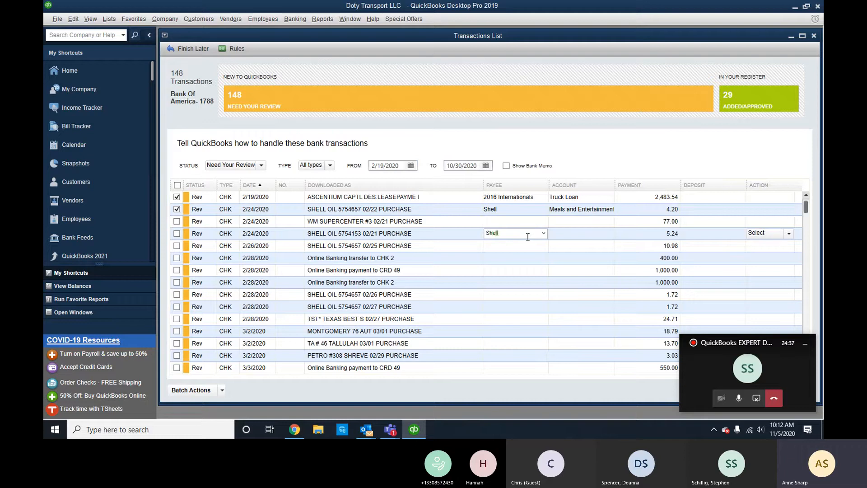
pyautogui.press('Tab')
pyautogui.press('Tab')
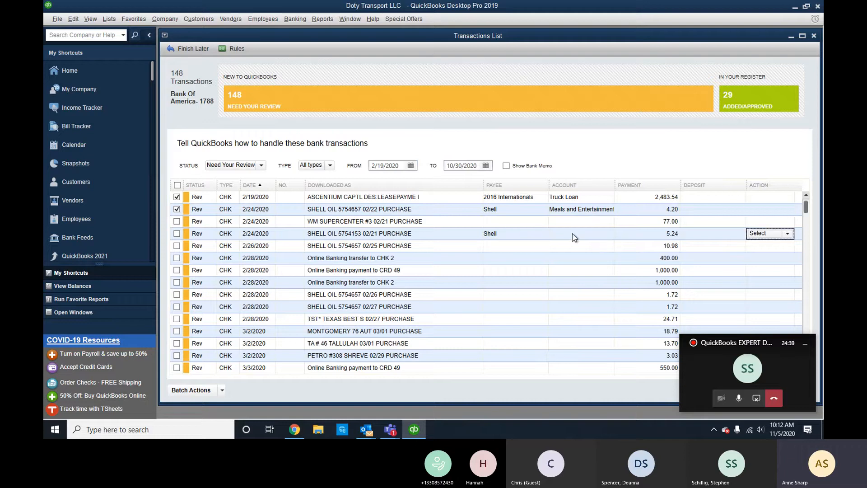
pyautogui.click(577, 234)
pyautogui.write('ment')
pyautogui.press('Tab')
pyautogui.click(527, 246)
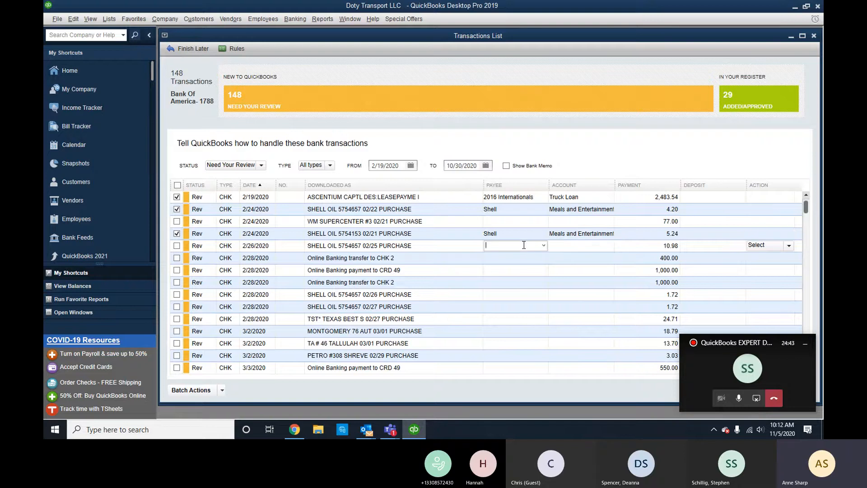
pyautogui.write('Shell')
pyautogui.press('Tab')
pyautogui.press('Tab')
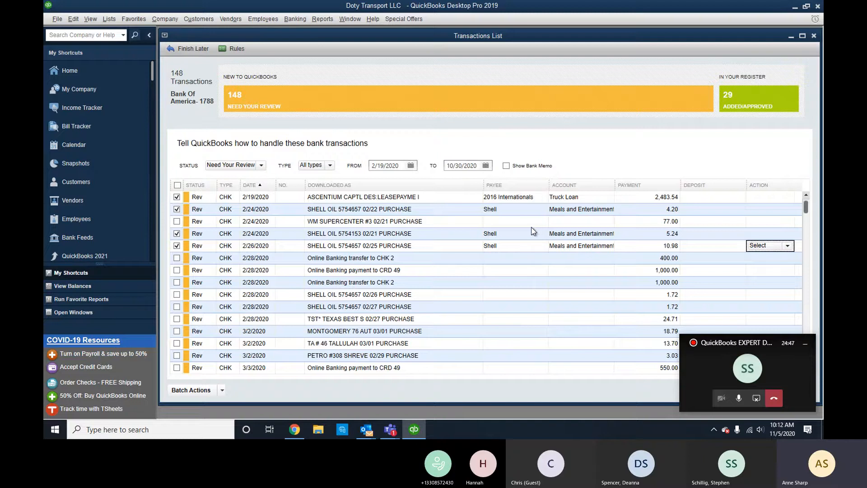
# Add Walmart as a new vendor and payee for the 77.00 WM Supercenter purchase.
pyautogui.click(531, 221)
pyautogui.write('wALMART')
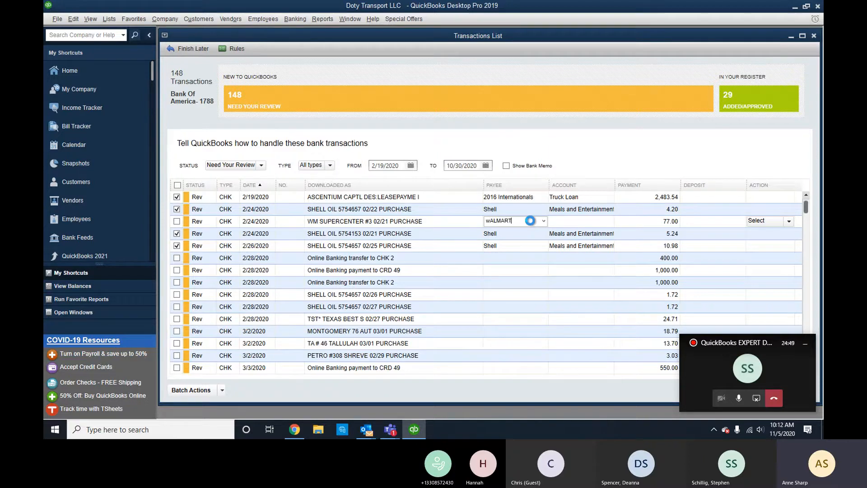
pyautogui.press('Tab')
pyautogui.click(498, 184)
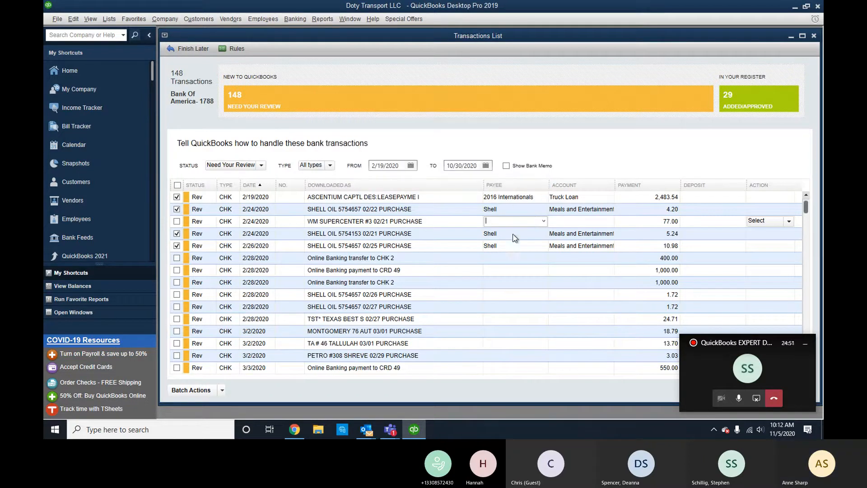
pyautogui.write('wALMART')
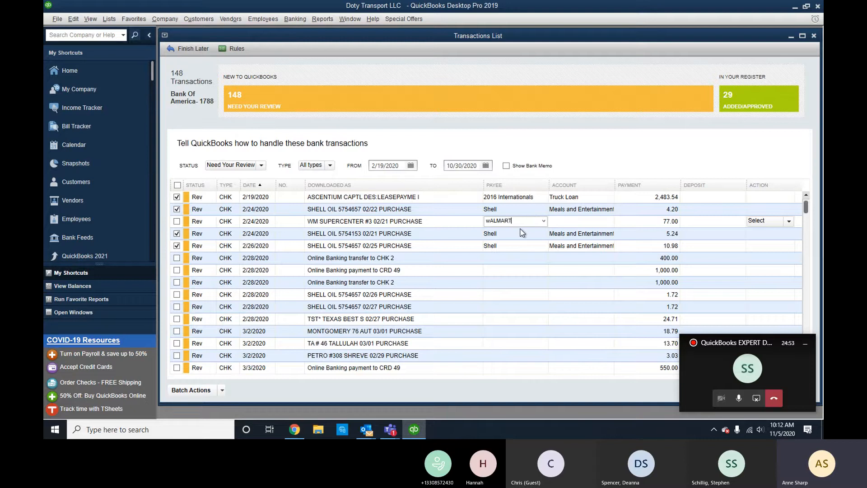
pyautogui.press('BackSpace')
pyautogui.press('BackSpace')
pyautogui.press('BackSpace')
pyautogui.press('BackSpace')
pyautogui.press('BackSpace')
pyautogui.write('Walmart')
pyautogui.press('Tab')
pyautogui.click(401, 173)
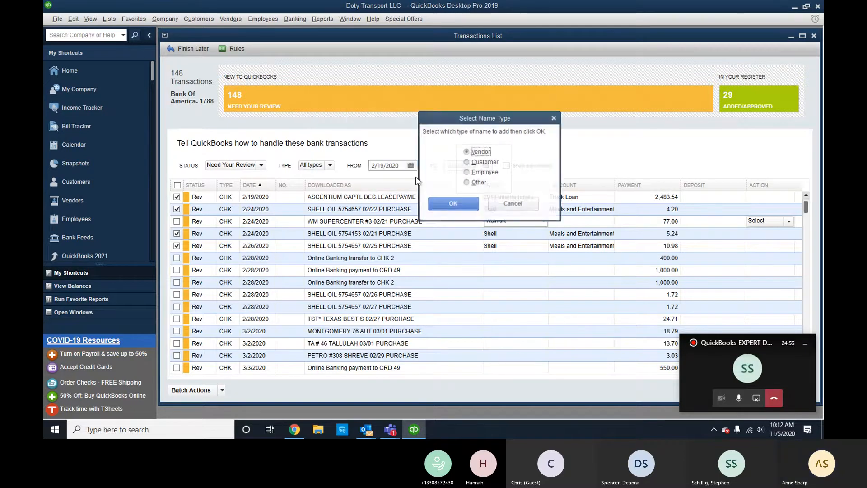
pyautogui.click(435, 201)
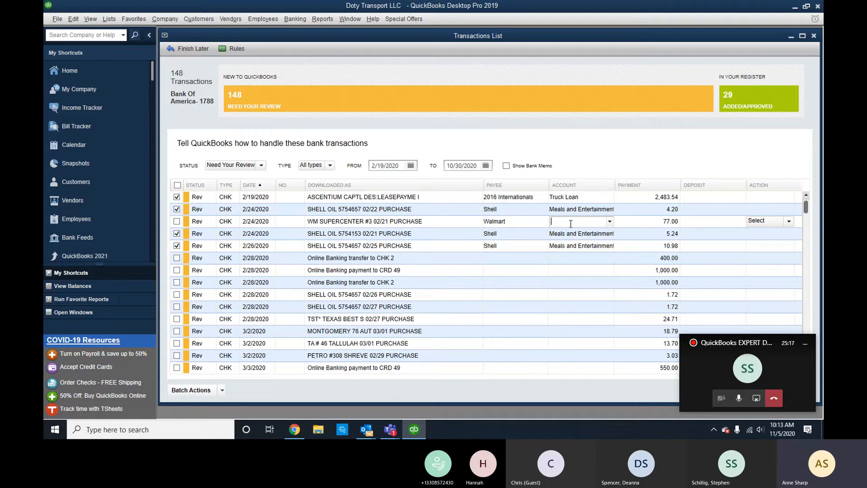
# Assign the Walmart purchase to Travel Expenses for Drivers.
pyautogui.write('Expenses for Drivers')
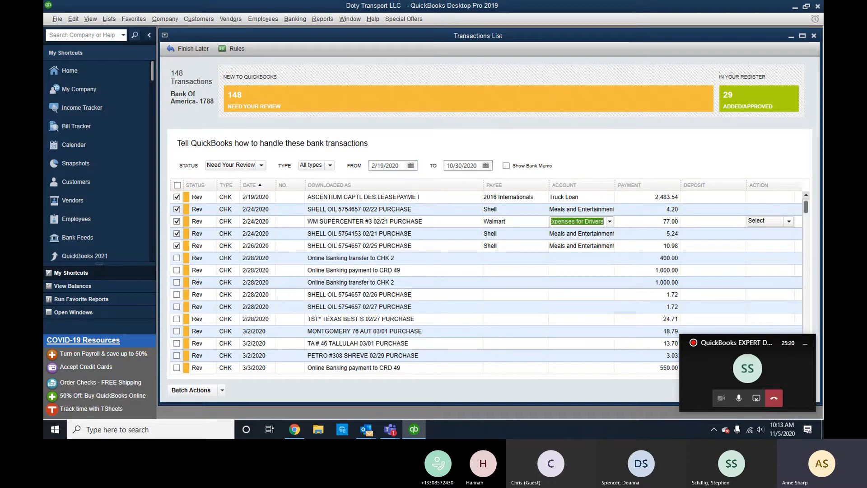
pyautogui.press('Tab')
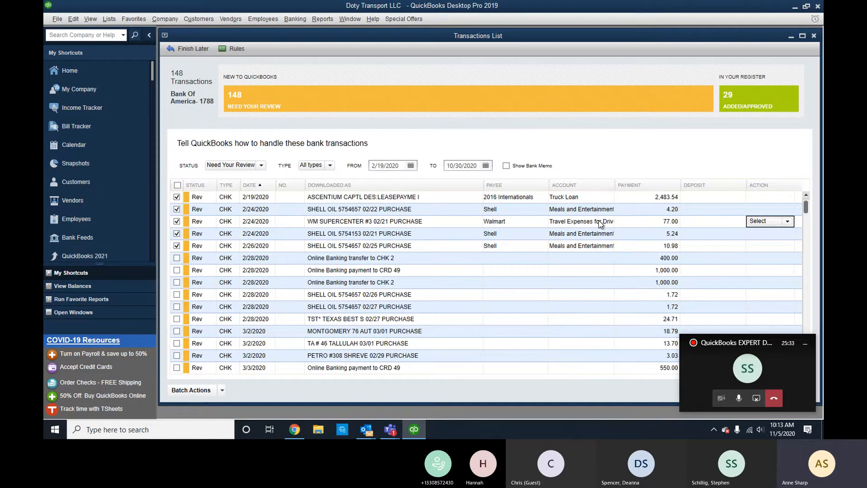
pyautogui.click(535, 258)
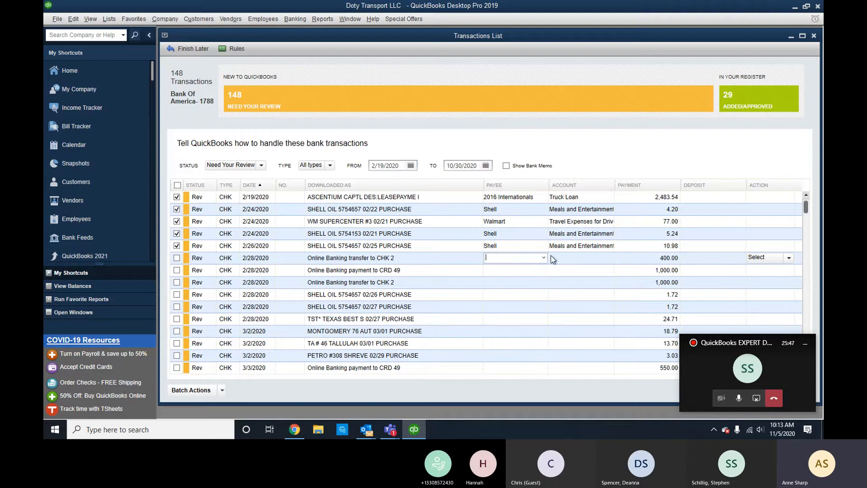
# Categorize the first 2/28 online banking transfer as Members Draw.
pyautogui.click(582, 260)
pyautogui.write('Own')
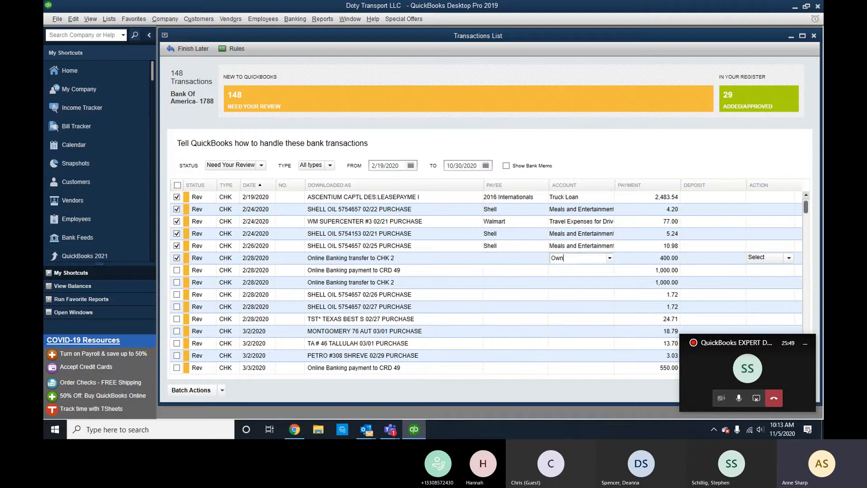
pyautogui.press('BackSpace')
pyautogui.press('BackSpace')
pyautogui.press('BackSpace')
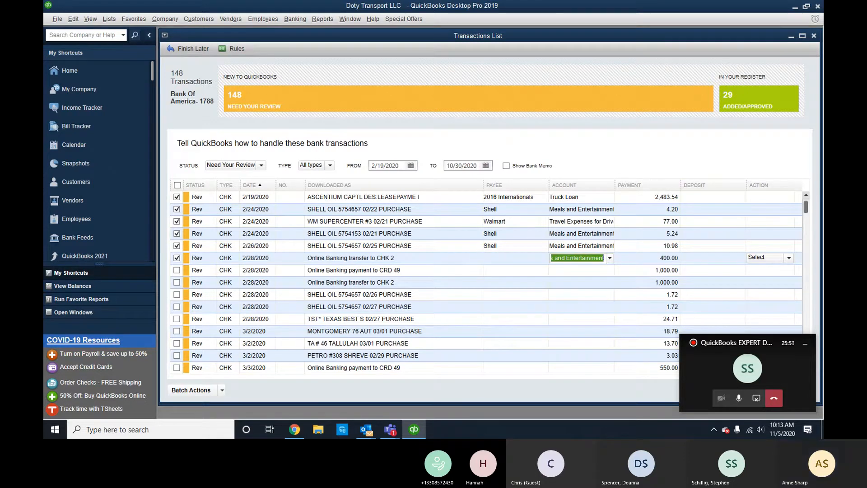
pyautogui.write('Members Draw')
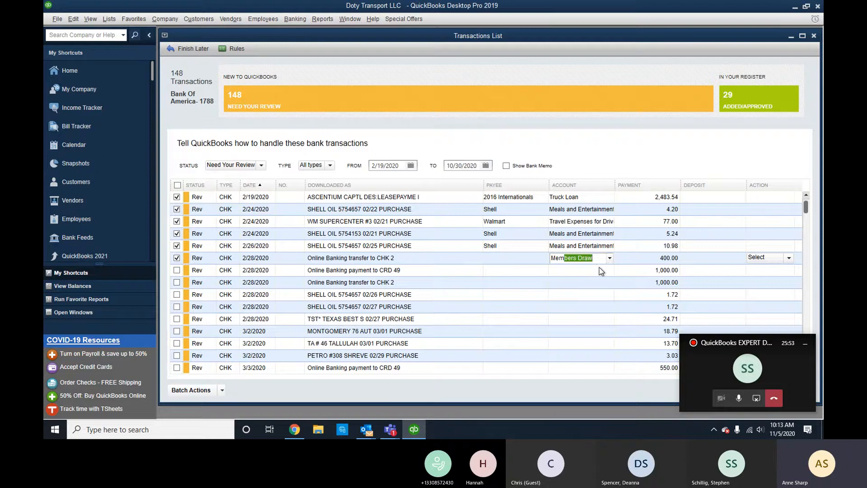
pyautogui.click(602, 271)
pyautogui.click(611, 259)
pyautogui.click(611, 259)
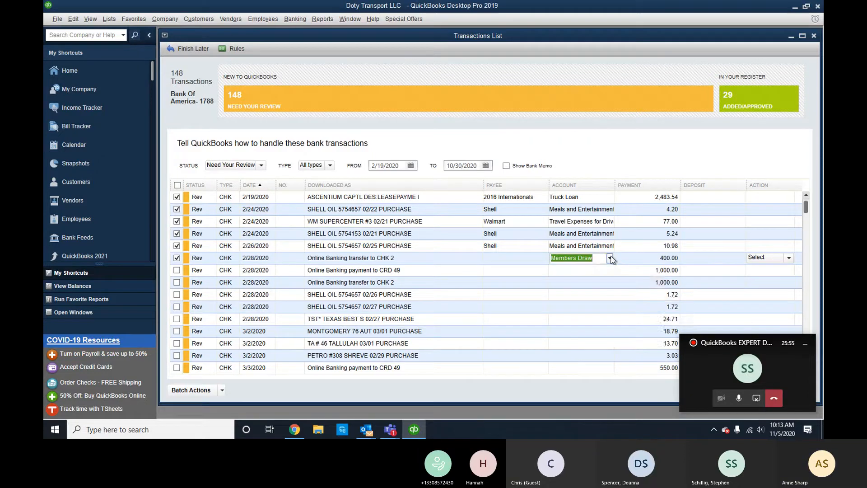
pyautogui.click(612, 259)
pyautogui.scroll(1, 612, 287)
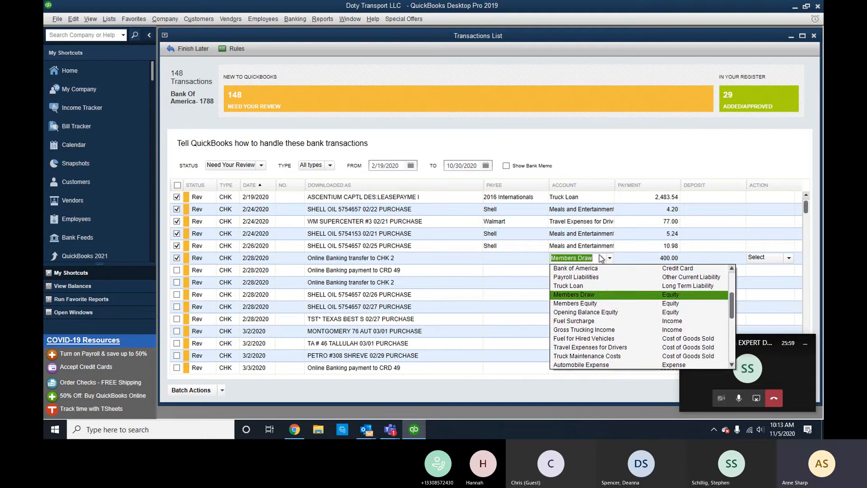
pyautogui.click(581, 294)
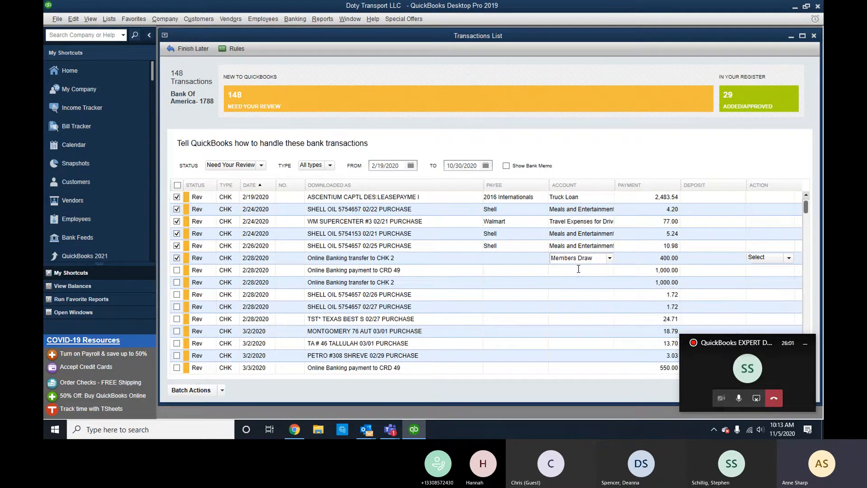
# Assign Members Draw to the CRD 49 payment and the CHK 2 transfer.
pyautogui.click(579, 269)
pyautogui.write('Members Draw')
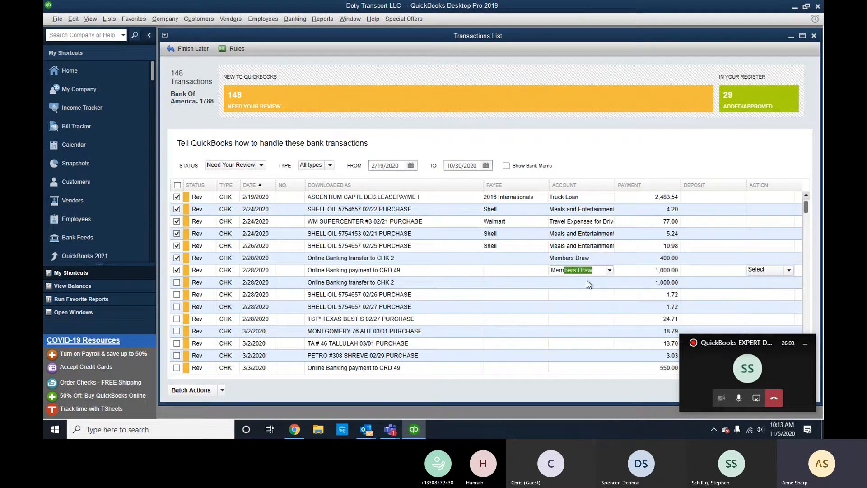
pyautogui.click(588, 282)
pyautogui.write('Members Draw')
pyautogui.press('Tab')
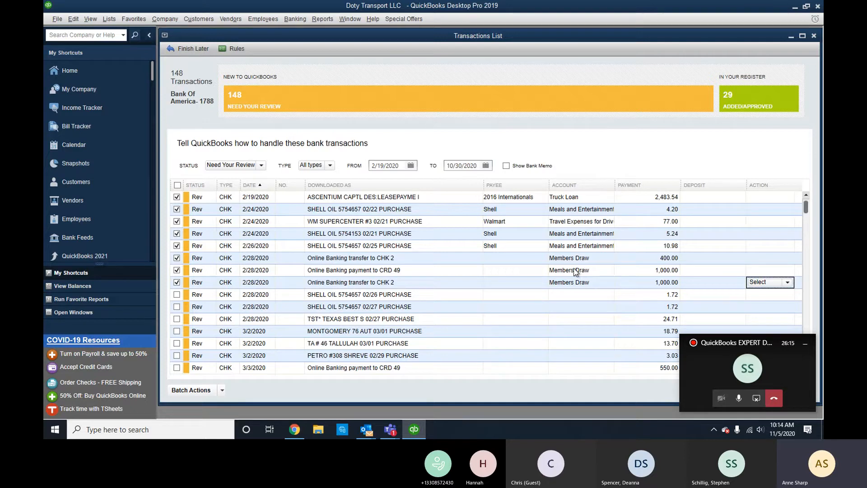
# Set payee Shell on the 02/26 and 02/27 Shell purchases, auto-filling Meals and Entertainment.
pyautogui.click(524, 295)
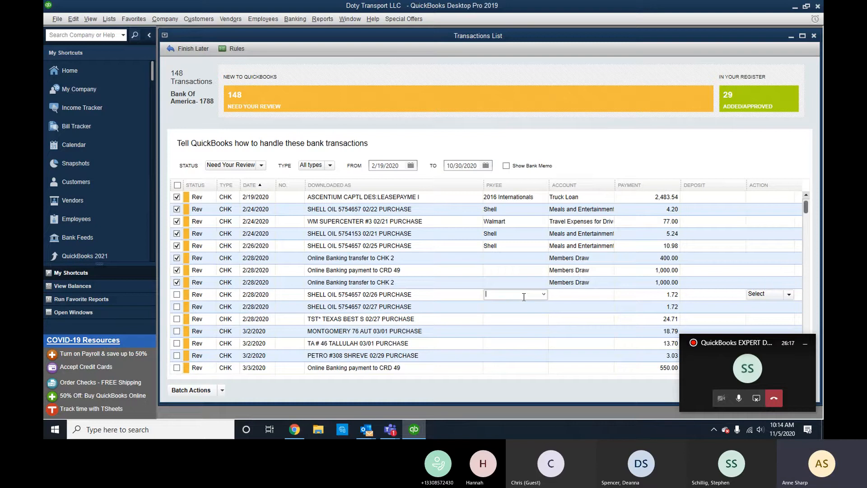
pyautogui.write('Shell')
pyautogui.press('Tab')
pyautogui.click(524, 303)
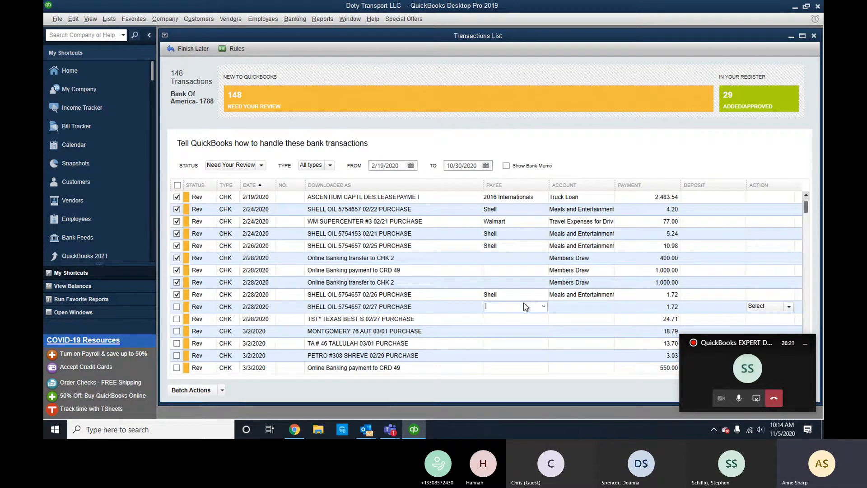
pyautogui.write('Shell')
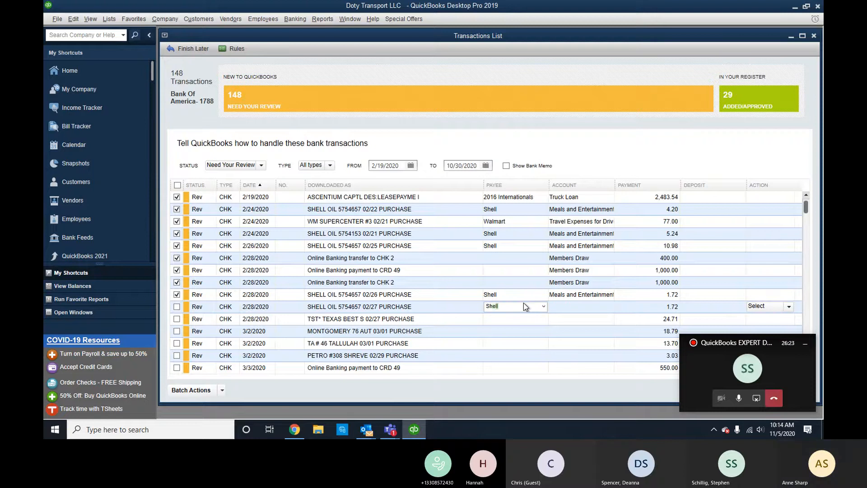
pyautogui.press('Tab')
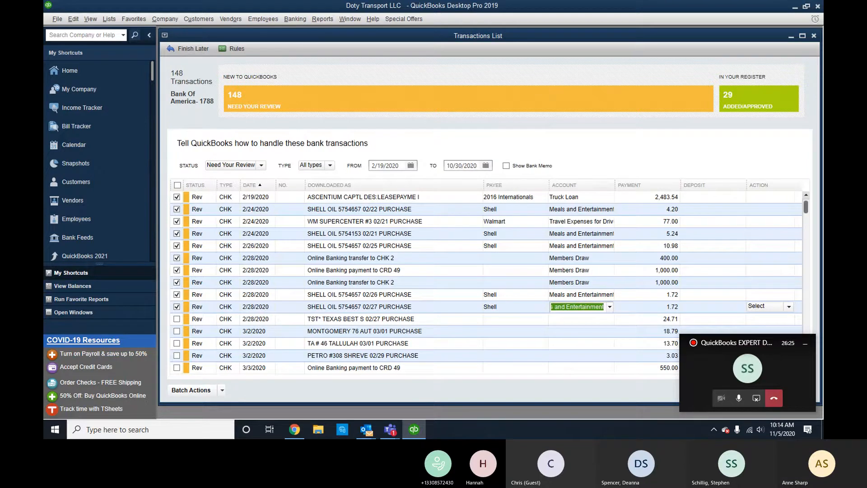
# Add Texas Best as a new payee on the 24.71 TEXAS BEST purchase, then switch to Chrome.
pyautogui.press('Tab')
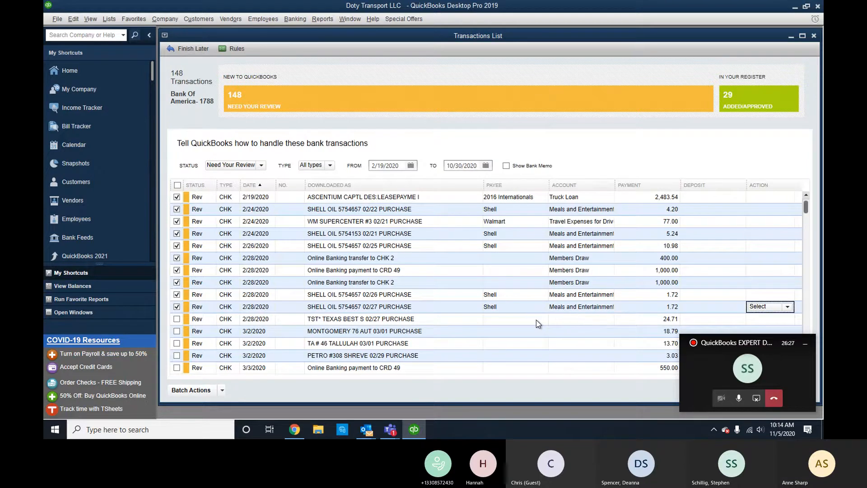
pyautogui.scroll(-1, 536, 320)
pyautogui.click(532, 285)
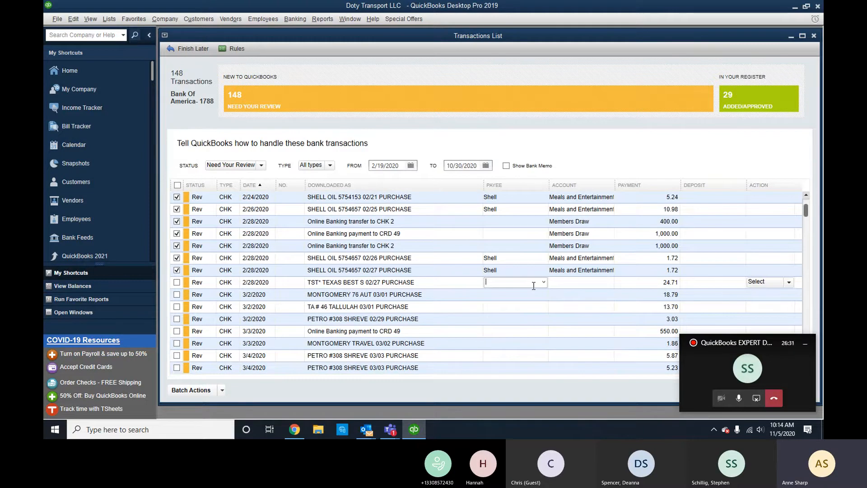
pyautogui.write('Texas Best')
pyautogui.press('Tab')
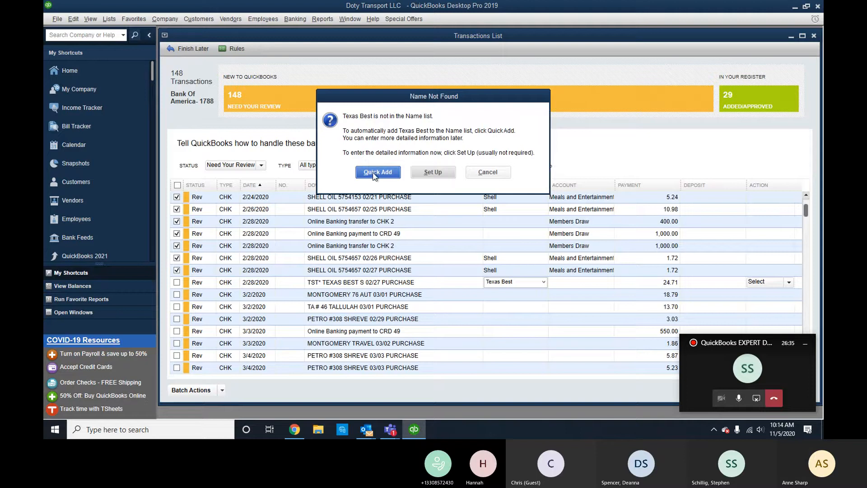
pyautogui.click(368, 166)
pyautogui.click(470, 201)
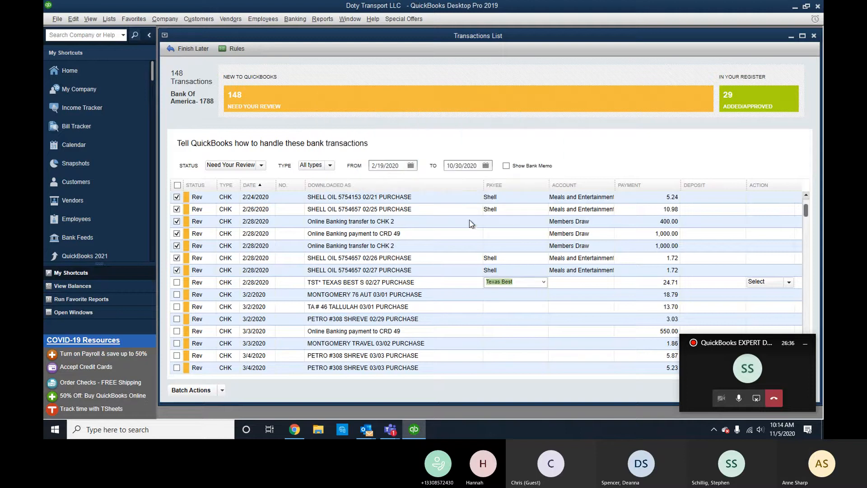
pyautogui.click(565, 283)
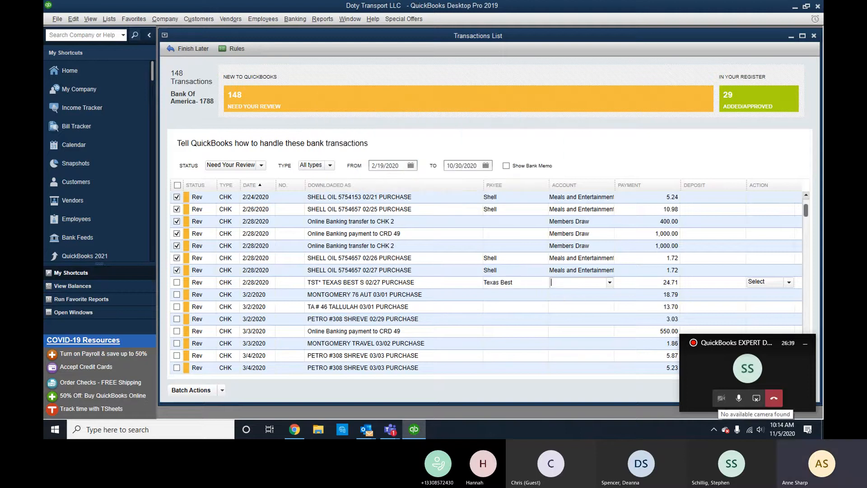
pyautogui.click(294, 429)
# Search Google for 'texas best', identify it as a barbecue smokehouse, and return to QuickBooks.
pyautogui.click(640, 9)
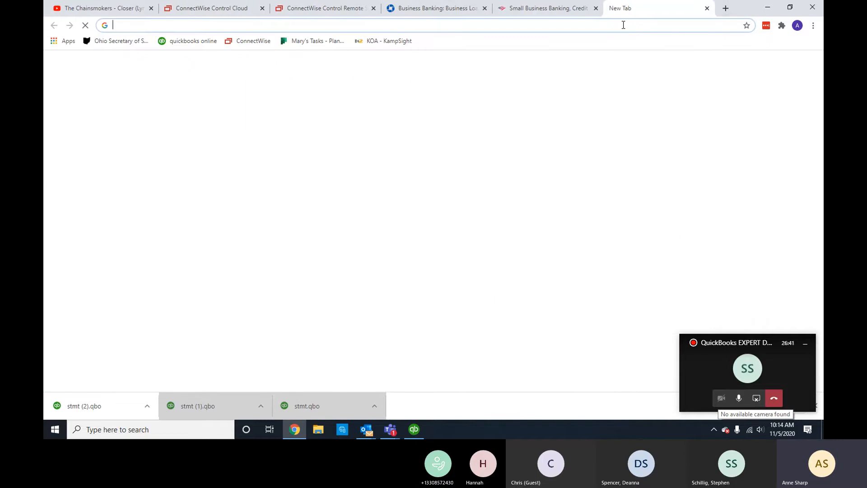
pyautogui.write('texas best')
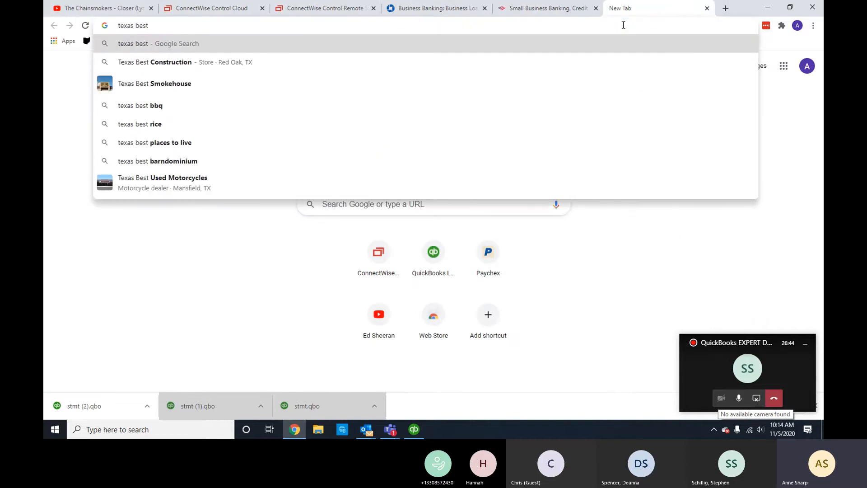
pyautogui.press('Return')
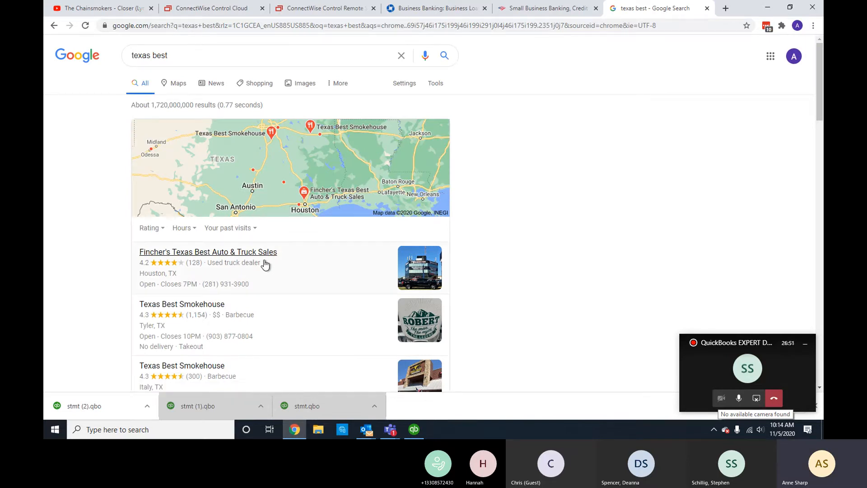
pyautogui.scroll(-1, 265, 265)
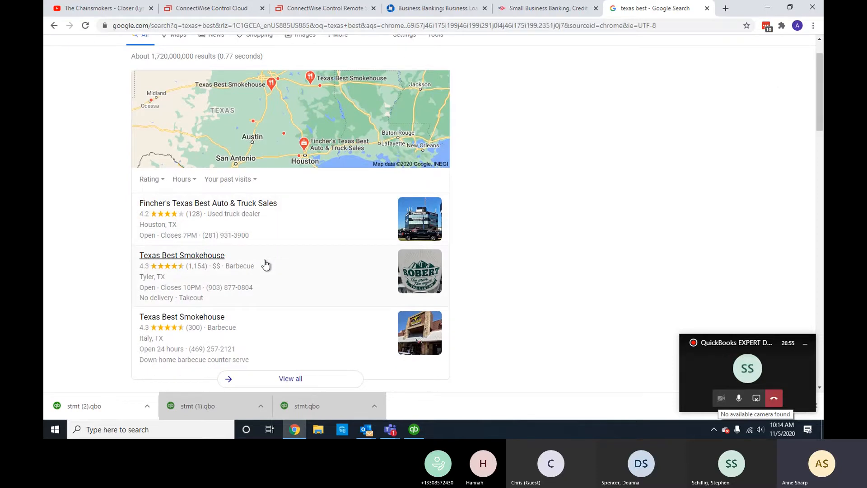
pyautogui.scroll(-3, 265, 264)
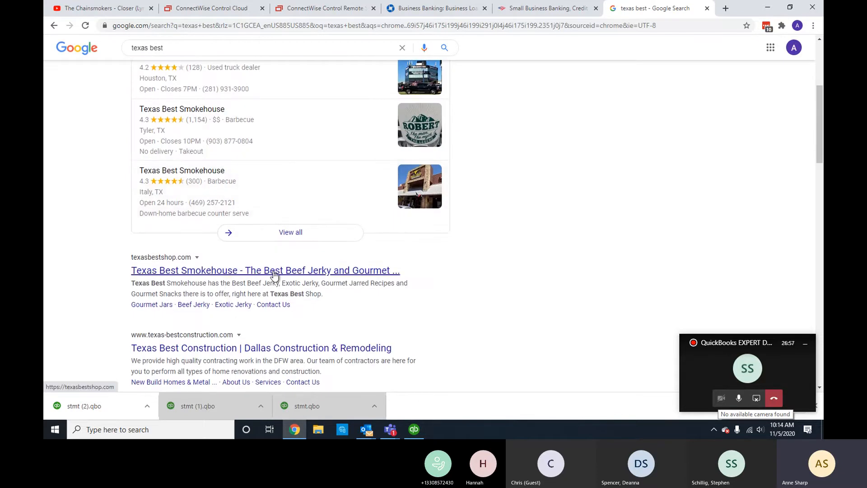
pyautogui.scroll(-1, 333, 297)
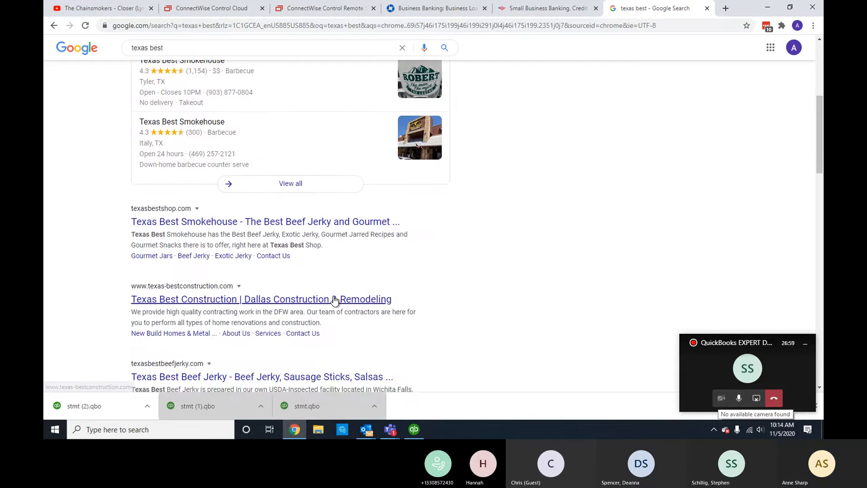
pyautogui.scroll(4, 342, 291)
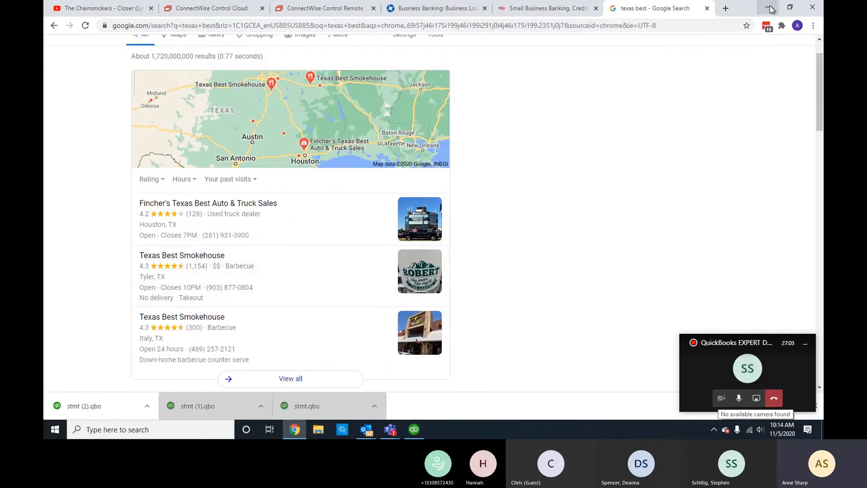
pyautogui.click(770, 9)
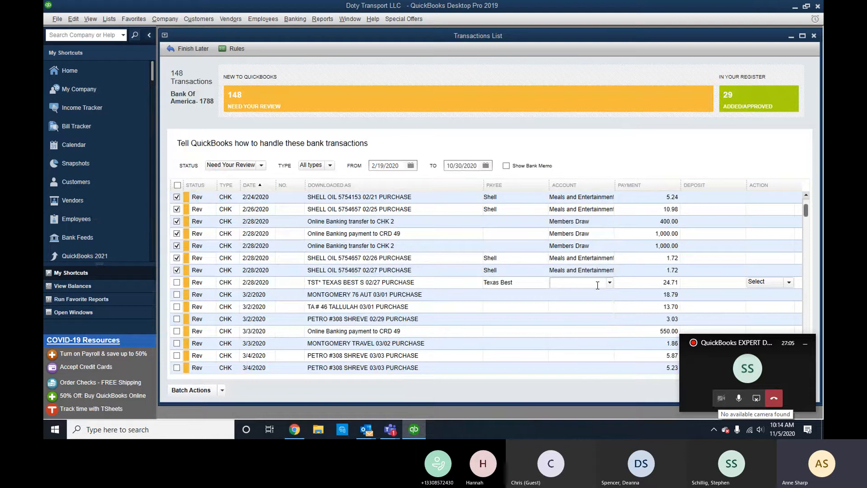
# Give Texas Best Meals and Entertainment, then add/approve the checked transactions despite the 90-day warning.
pyautogui.write('M')
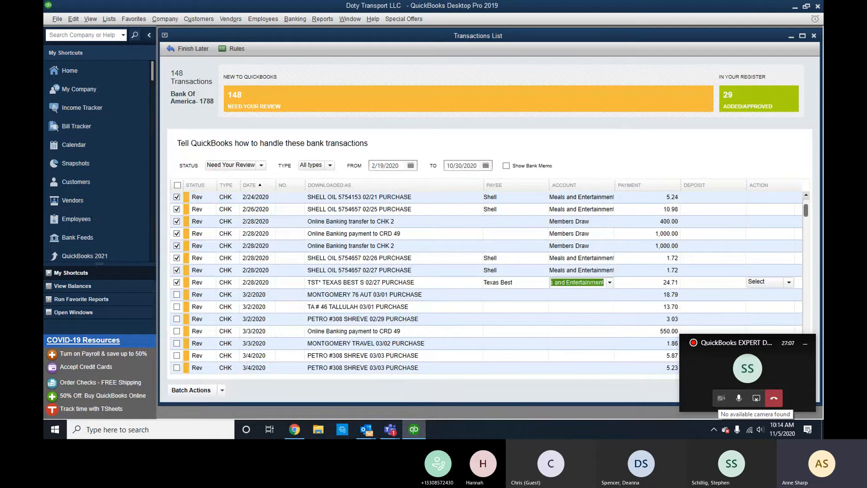
pyautogui.press('Tab')
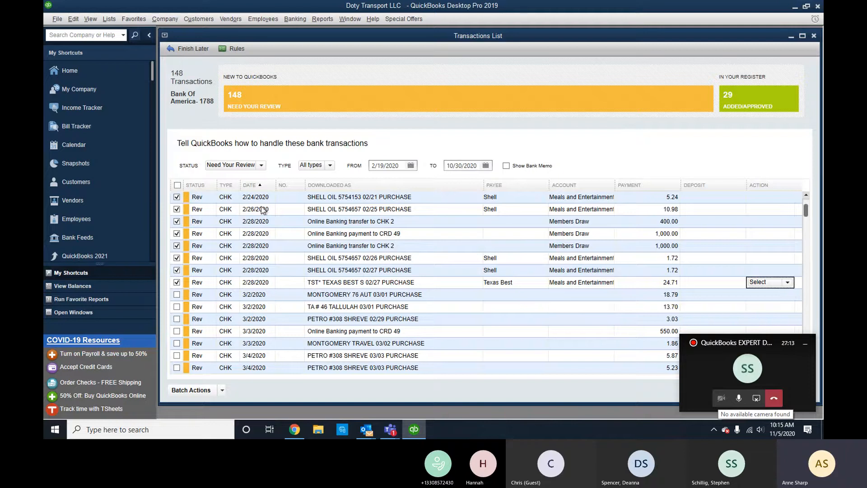
pyautogui.click(221, 394)
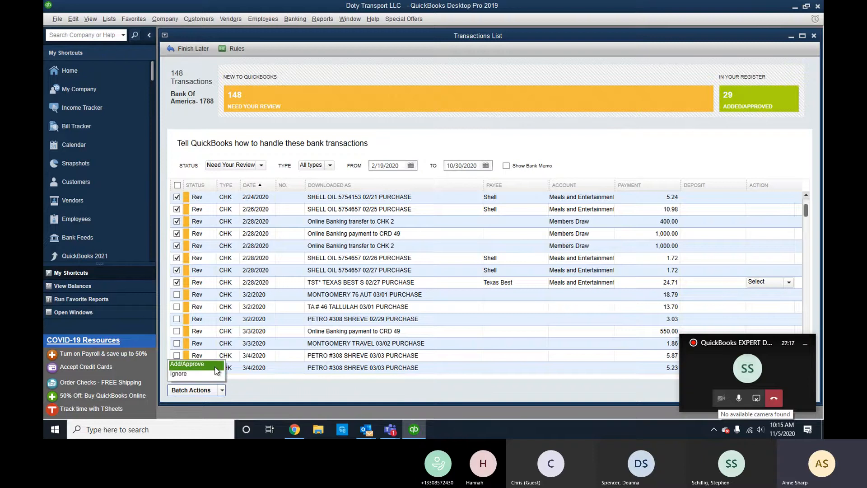
pyautogui.click(217, 370)
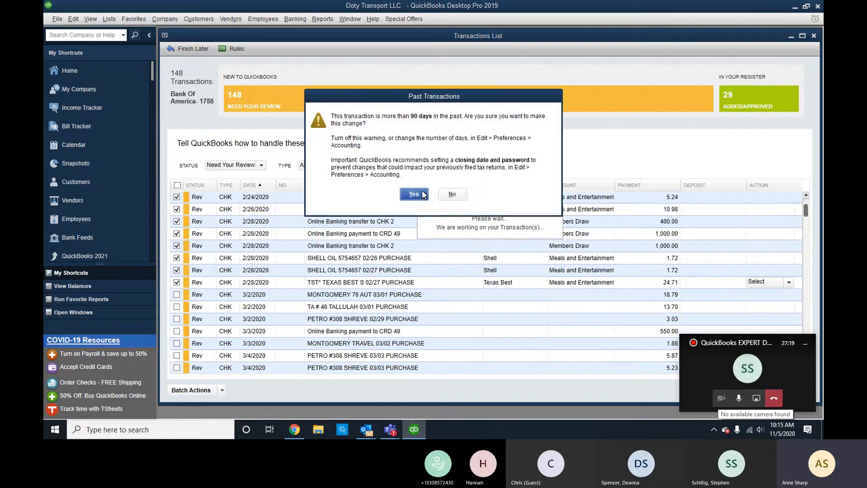
pyautogui.click(424, 194)
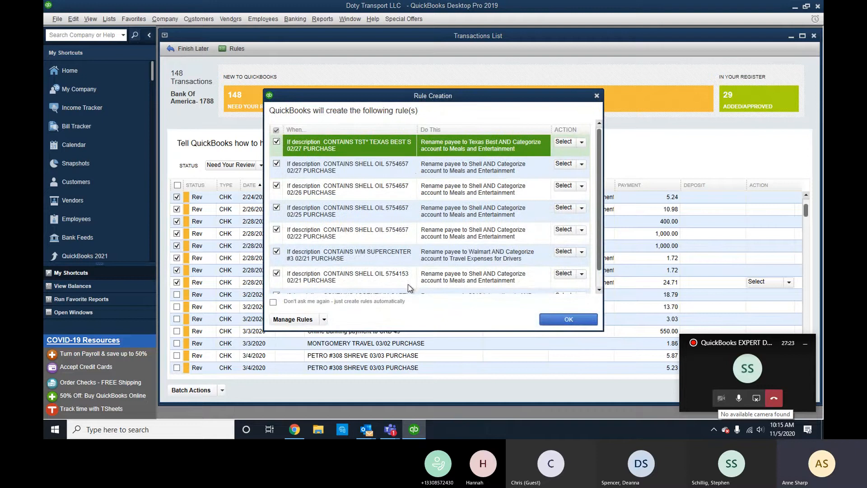
# Set the five proposed Shell rules (02/27, 02/26, 02/25, 02/22, 02/21) to Ignore Rule.
pyautogui.click(583, 166)
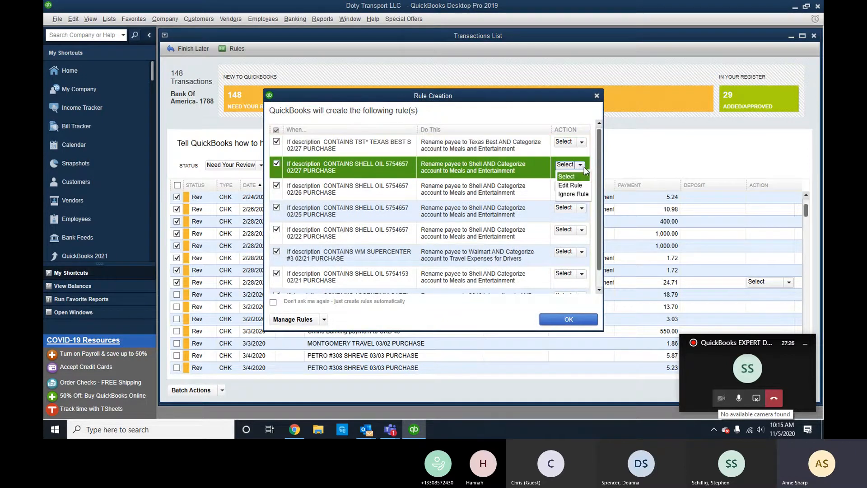
pyautogui.click(584, 195)
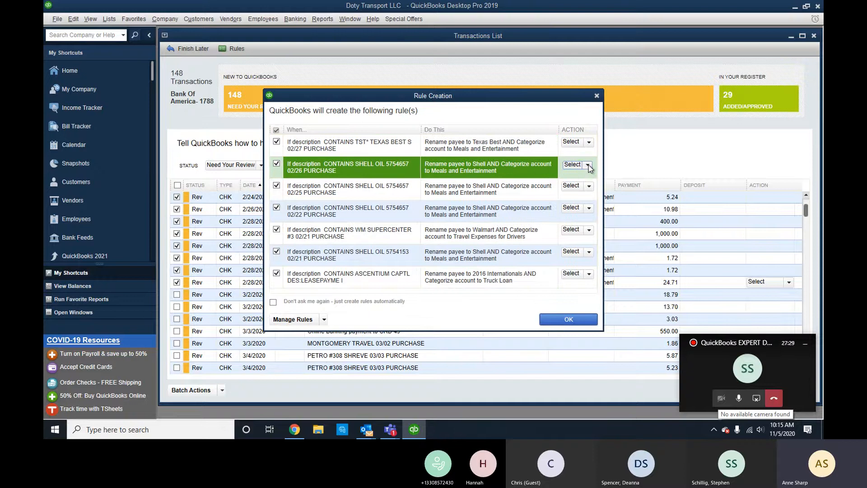
pyautogui.click(588, 165)
pyautogui.click(583, 195)
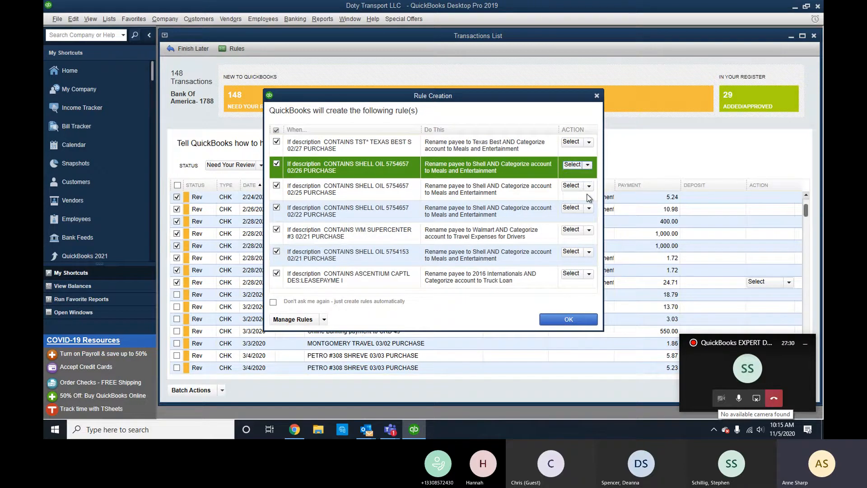
pyautogui.click(588, 165)
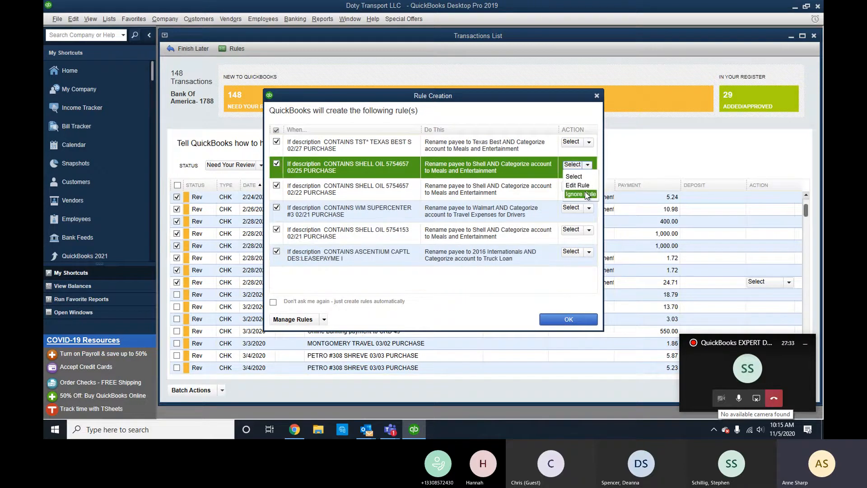
pyautogui.click(584, 195)
pyautogui.click(589, 165)
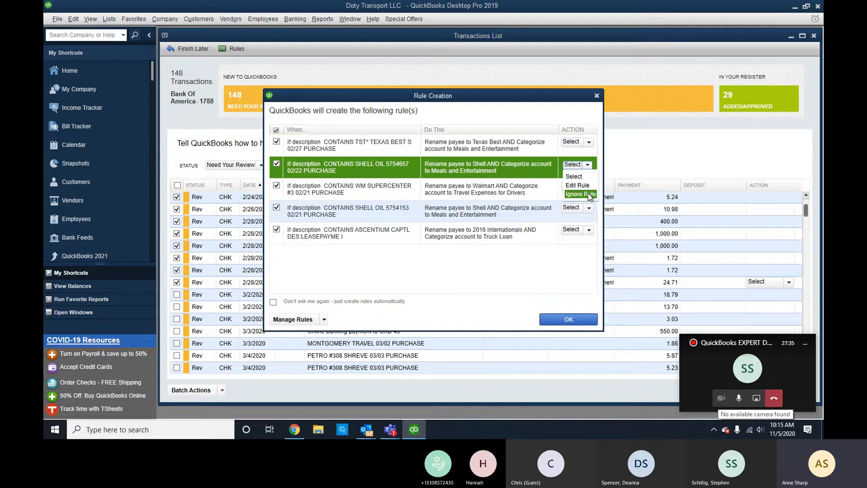
pyautogui.click(587, 195)
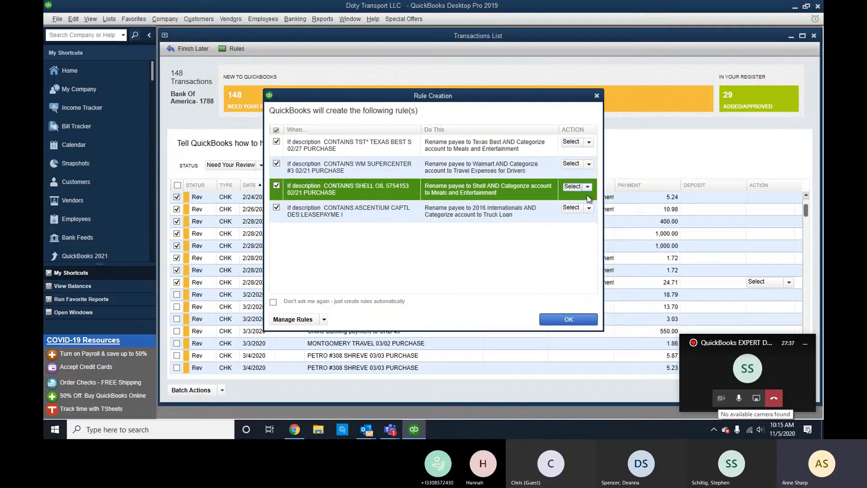
pyautogui.click(587, 187)
pyautogui.click(584, 216)
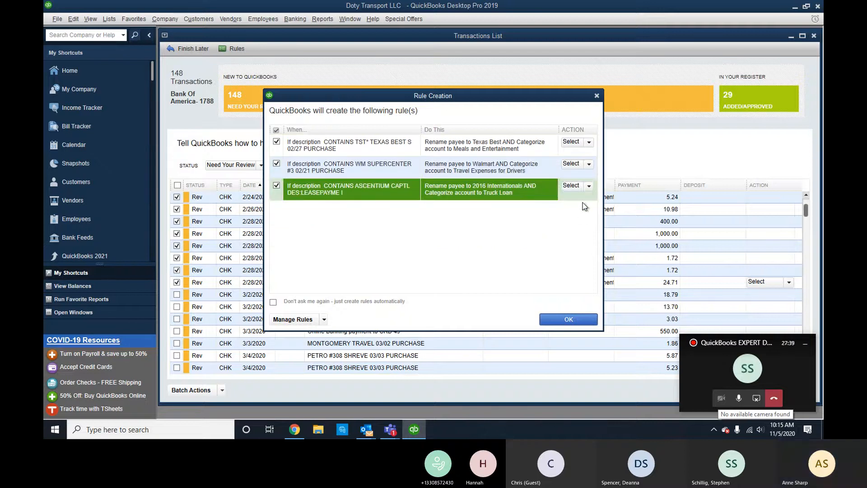
# Keep the Ascentium rule on Select and create the remaining Texas Best, Walmart and Ascentium rules.
pyautogui.click(588, 187)
pyautogui.click(532, 224)
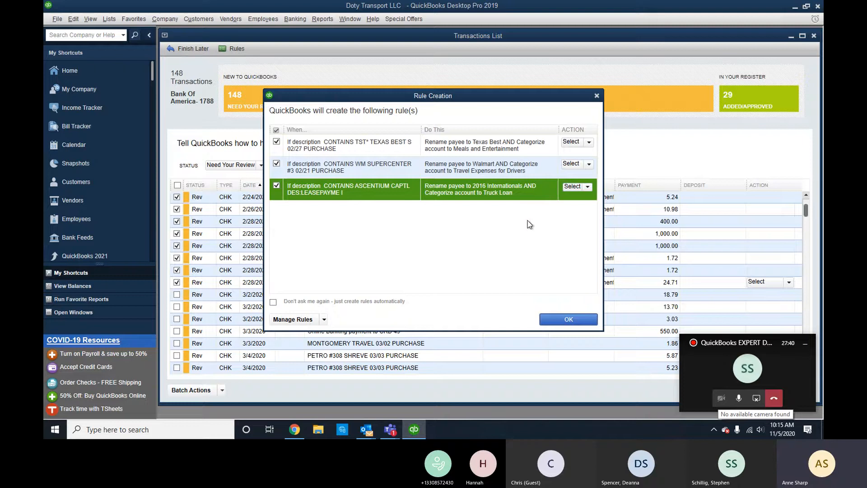
pyautogui.click(559, 319)
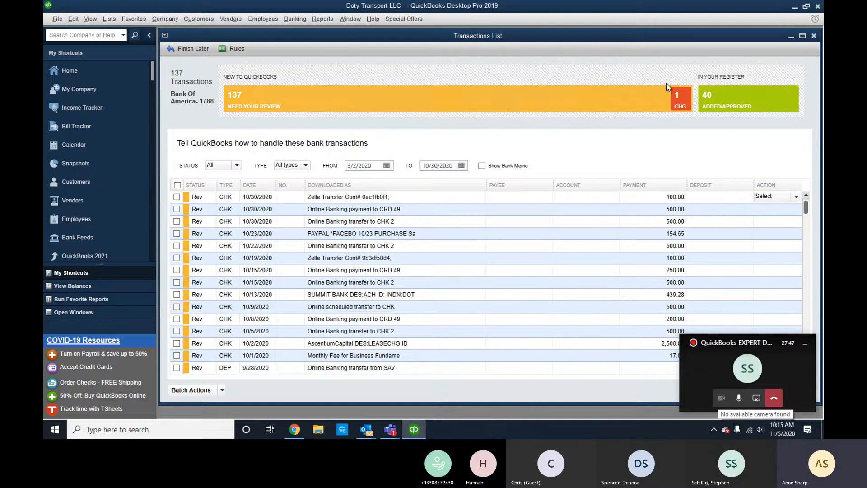
# Add/approve the rule-changed Ascentium truck loan payment with Batch Actions, confirming the over-90-days warning.
pyautogui.click(678, 97)
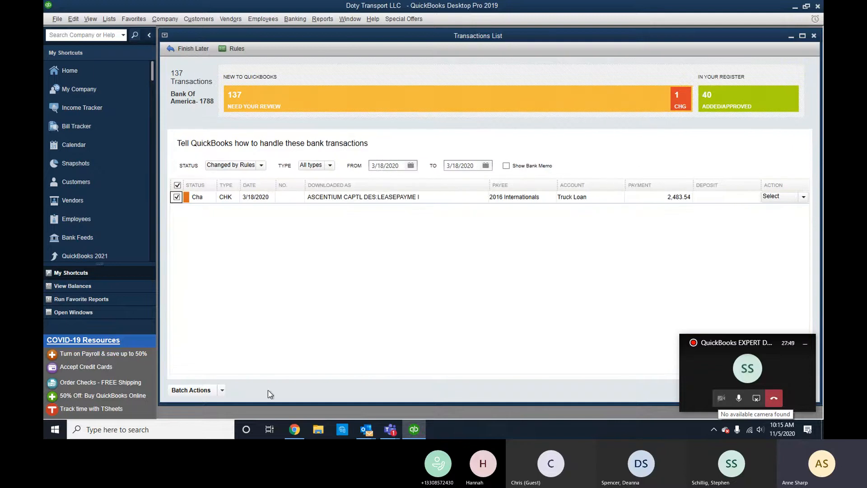
pyautogui.click(222, 390)
pyautogui.click(187, 363)
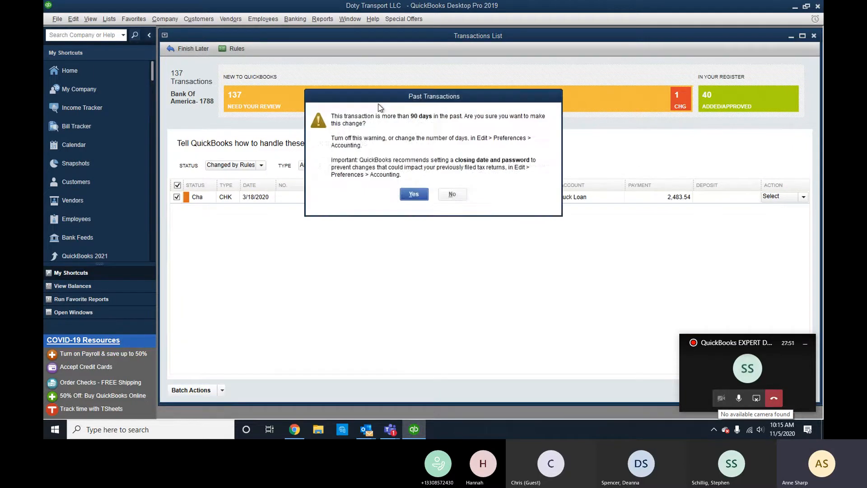
# Return to transactions needing review, sort them by date oldest first, and close the list.
pyautogui.click(407, 193)
pyautogui.click(457, 101)
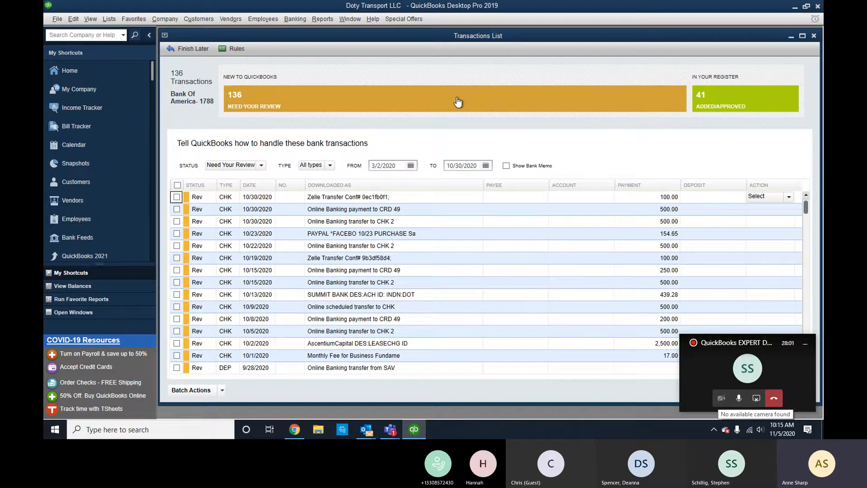
pyautogui.click(261, 196)
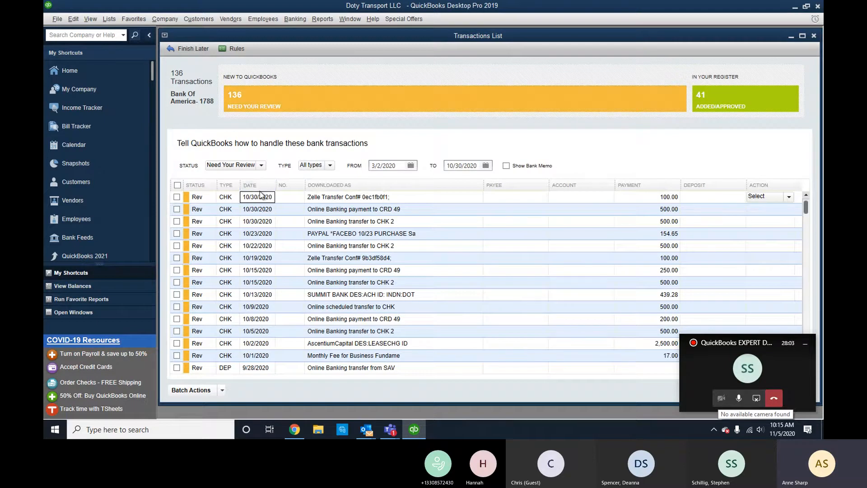
pyautogui.click(260, 187)
pyautogui.scroll(-8, 312, 244)
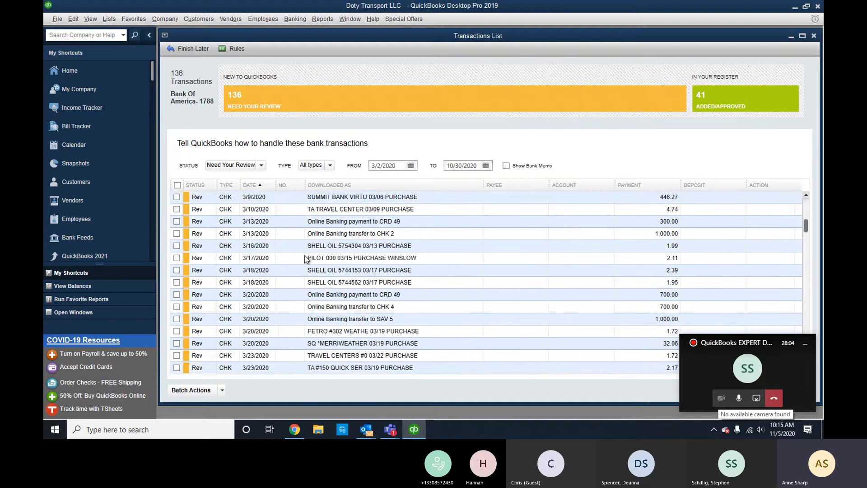
pyautogui.scroll(8, 307, 260)
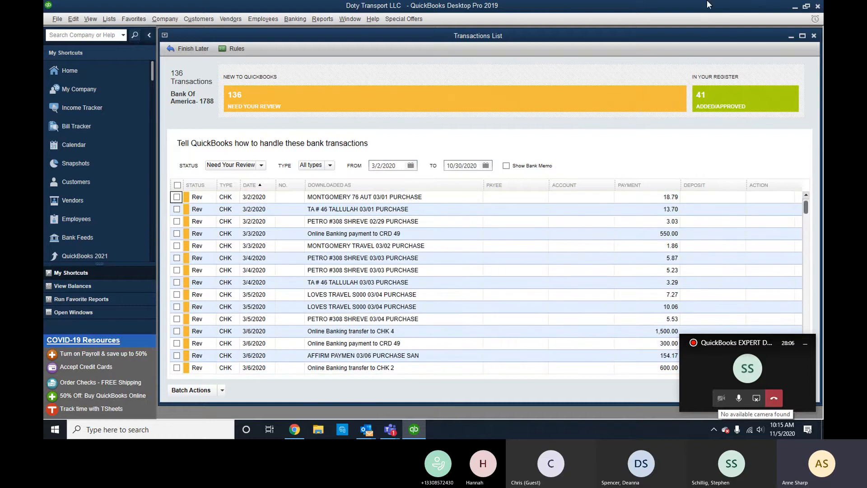
pyautogui.click(814, 36)
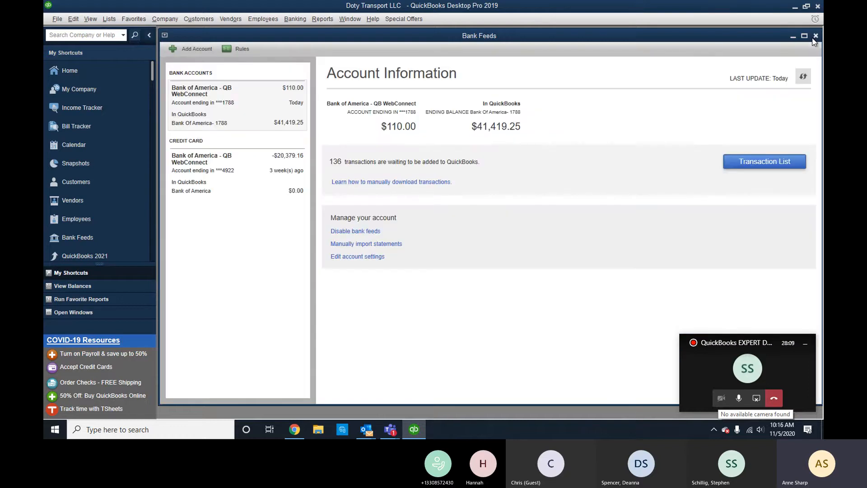
# Close Bank Feeds, open the Bank Of America- 1788 register from the maximized chart of accounts, and choose Reconcile.
pyautogui.click(814, 38)
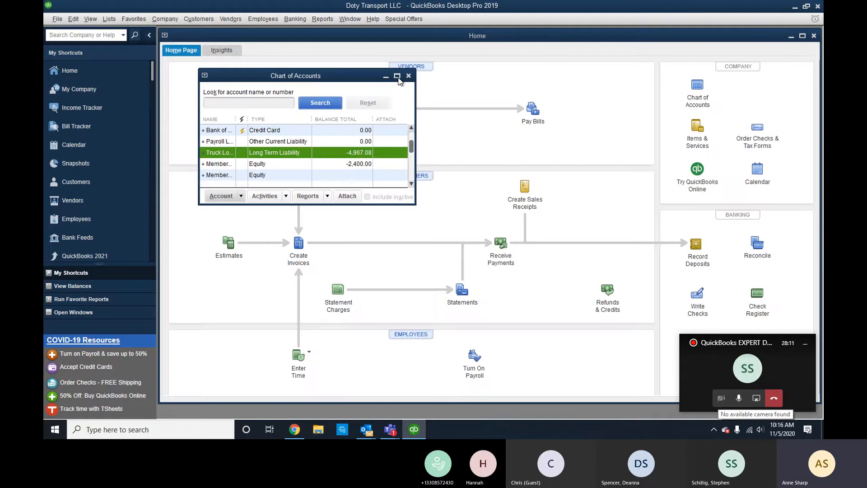
pyautogui.click(397, 75)
pyautogui.click(364, 75)
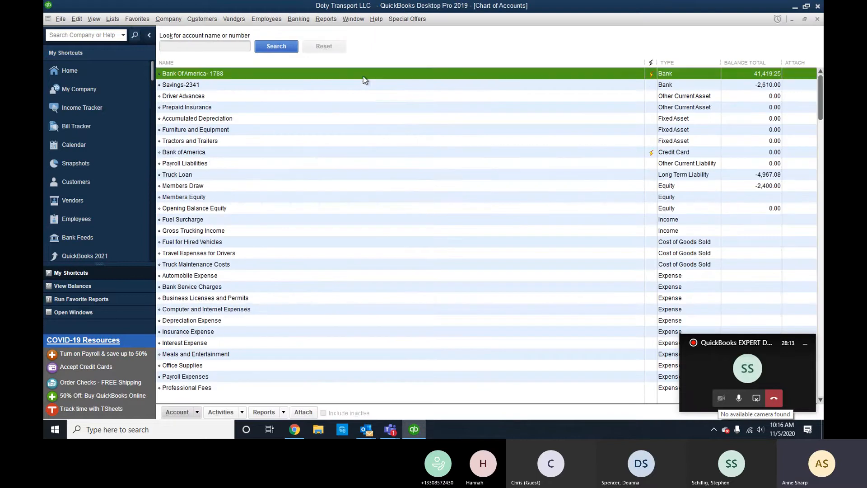
pyautogui.doubleClick(382, 75)
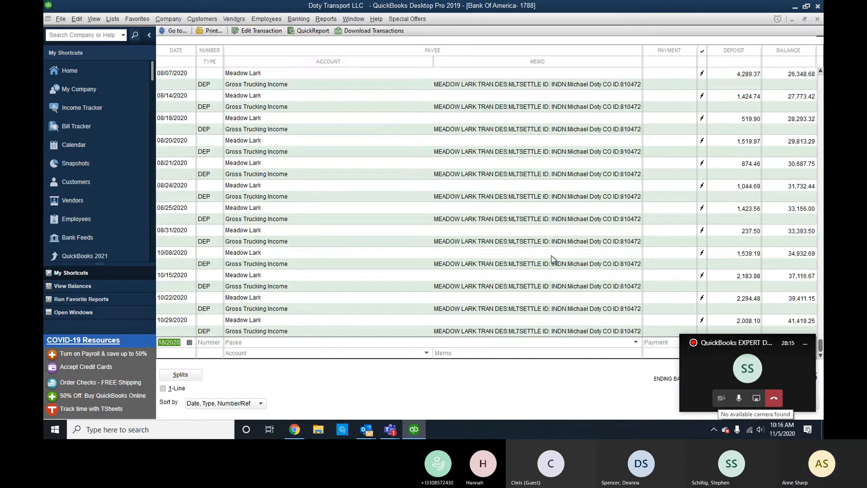
pyautogui.rightClick(418, 210)
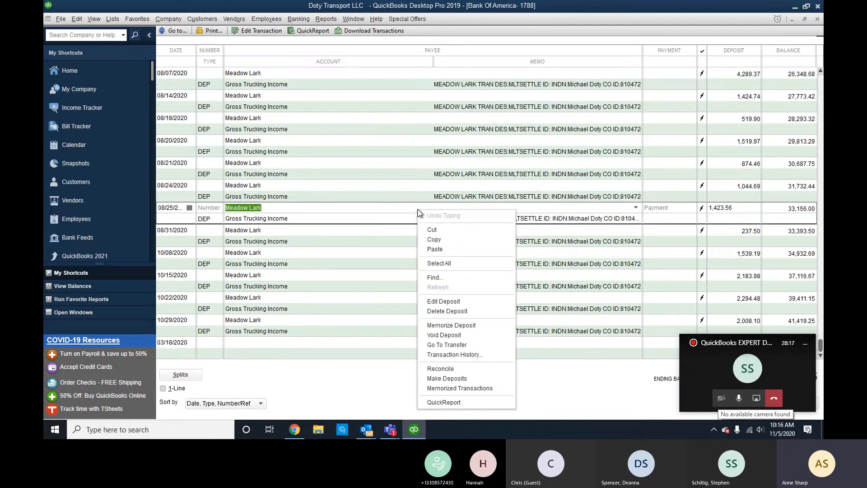
pyautogui.click(465, 369)
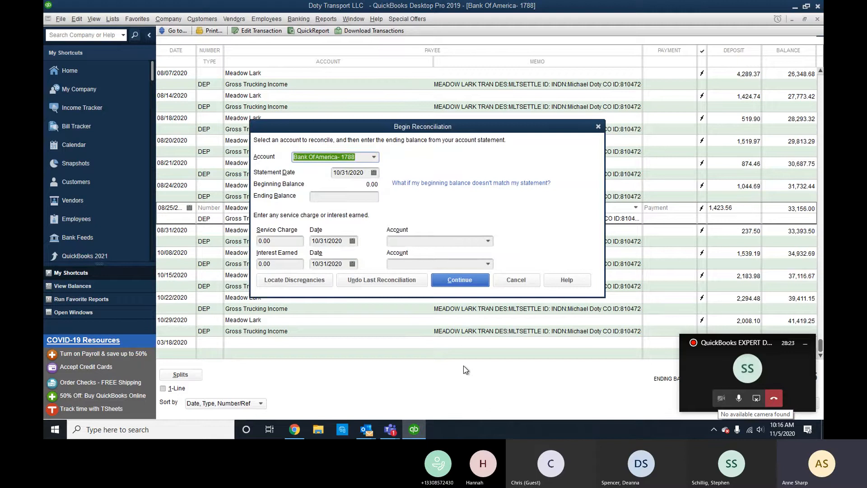
# Enter statement date 1/31/2020 and ending balance 110.00, then continue past the 90-day warning.
pyautogui.press('Tab')
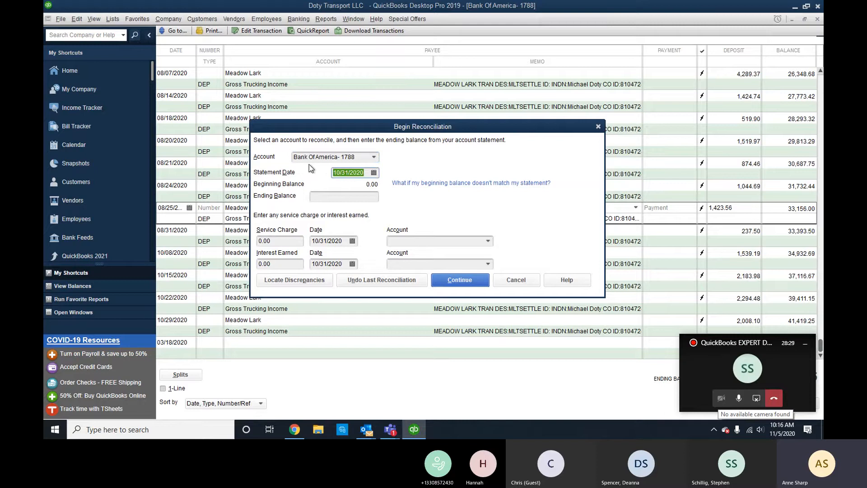
pyautogui.write('1/31/2020')
pyautogui.click(374, 195)
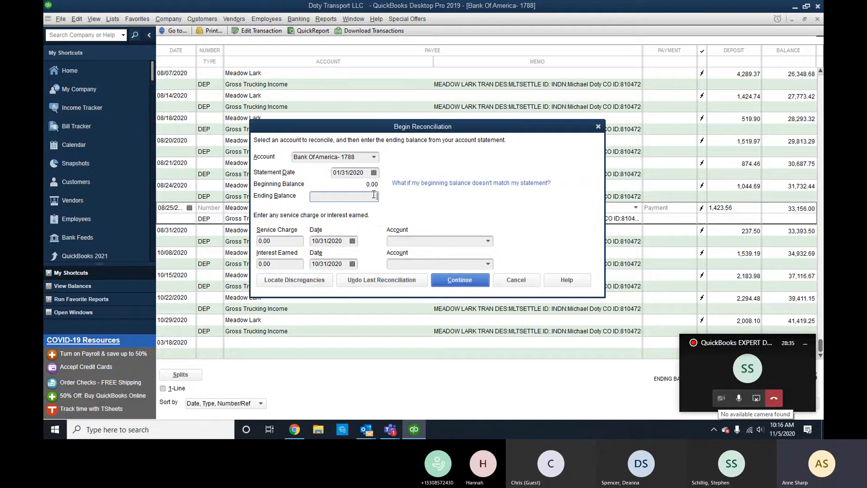
pyautogui.write('110.00')
pyautogui.click(455, 284)
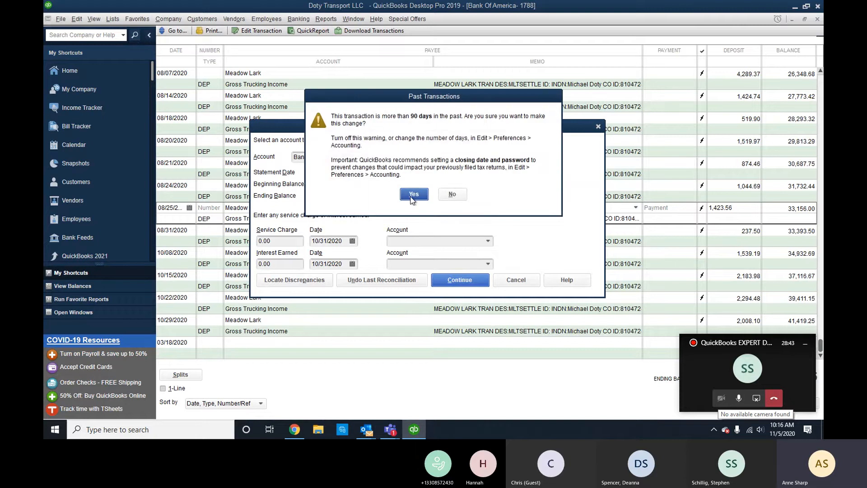
pyautogui.click(413, 196)
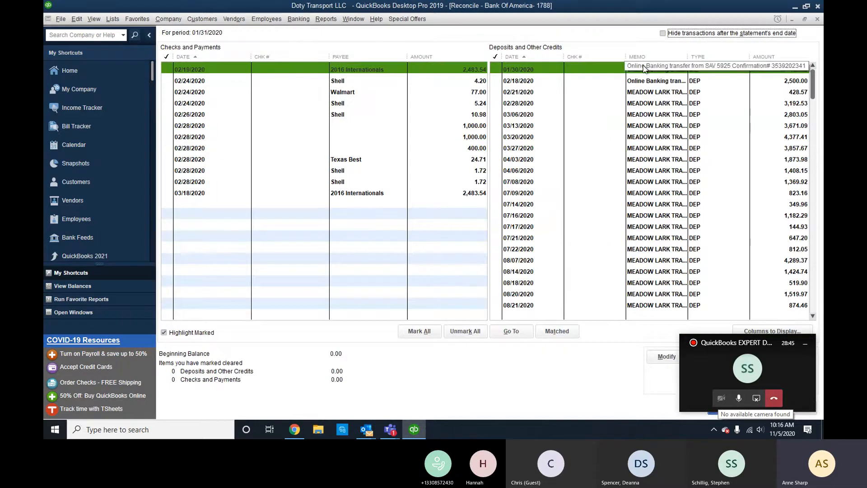
# Hide later transactions, clear the 01/30/2020 110.00 deposit, and reconcile at 0.00 difference.
pyautogui.click(663, 34)
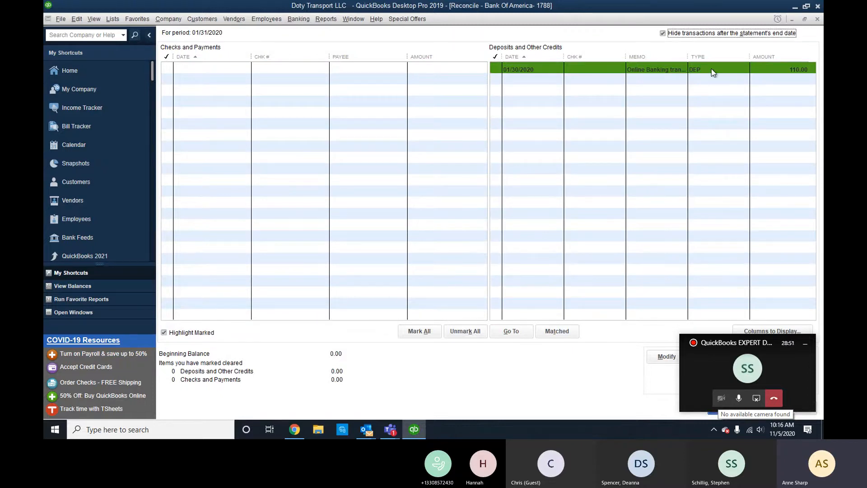
pyautogui.moveTo(717, 341); pyautogui.dragTo(827, 341)
pyautogui.click(633, 69)
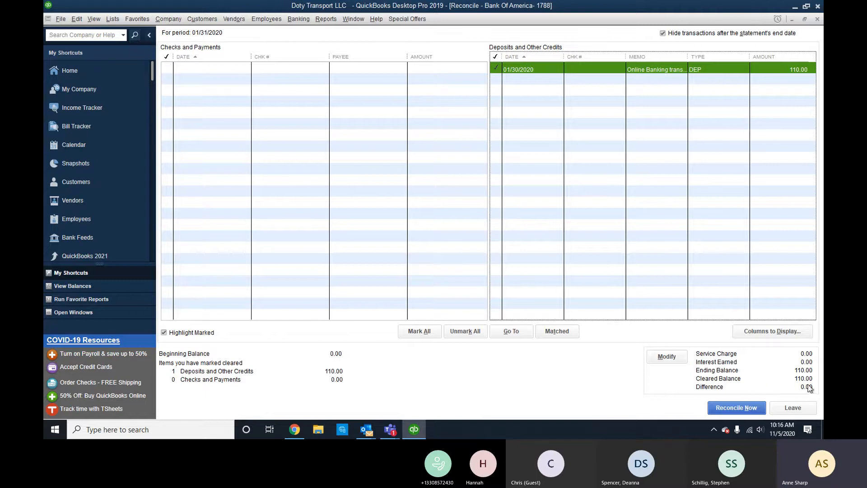
pyautogui.click(745, 412)
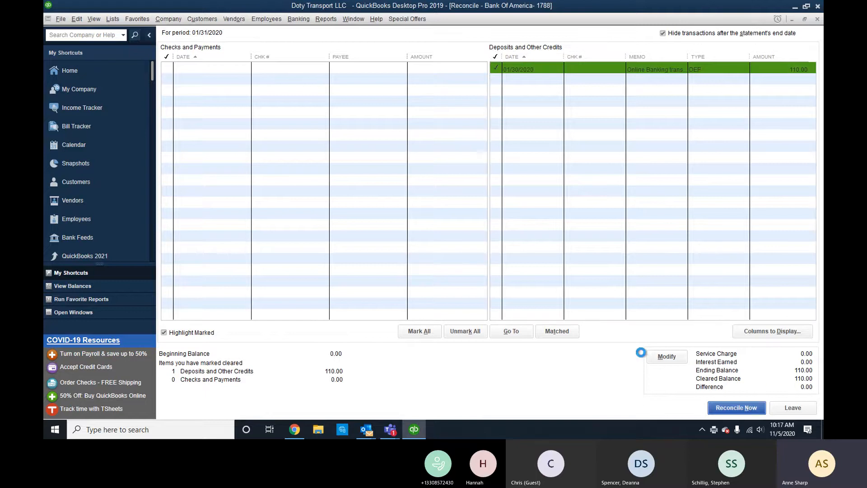
# Print the Summary version of the January reconciliation report.
pyautogui.click(278, 141)
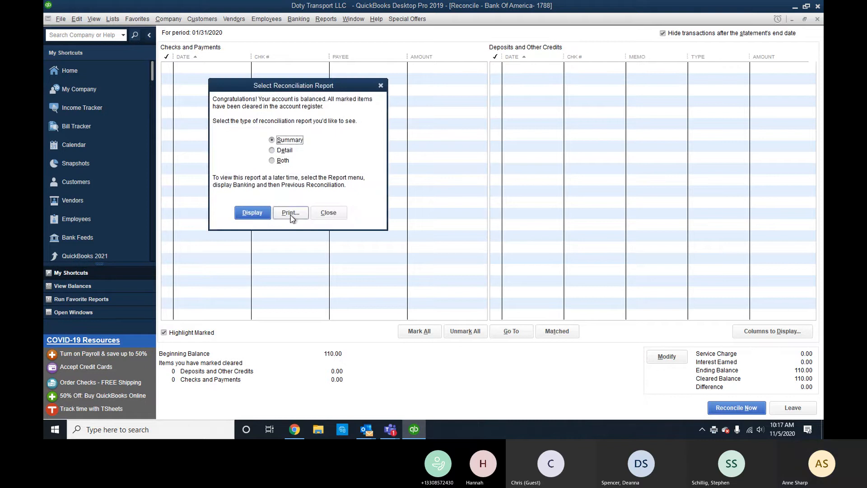
pyautogui.click(291, 212)
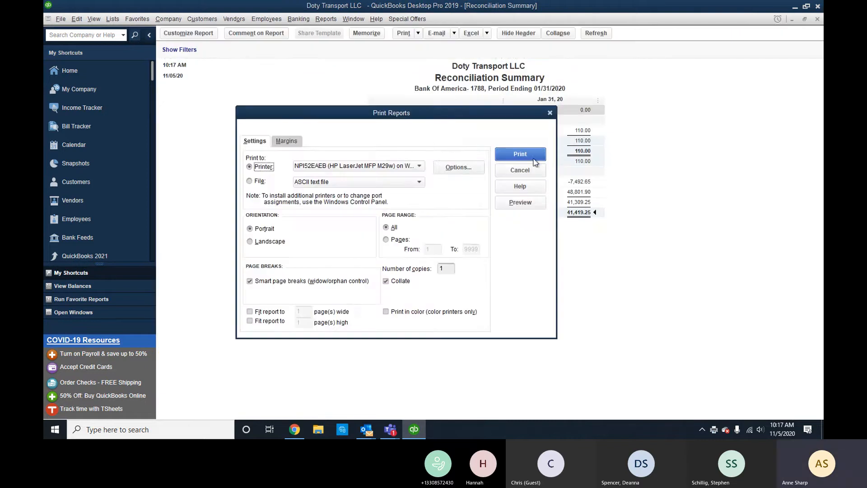
pyautogui.click(532, 155)
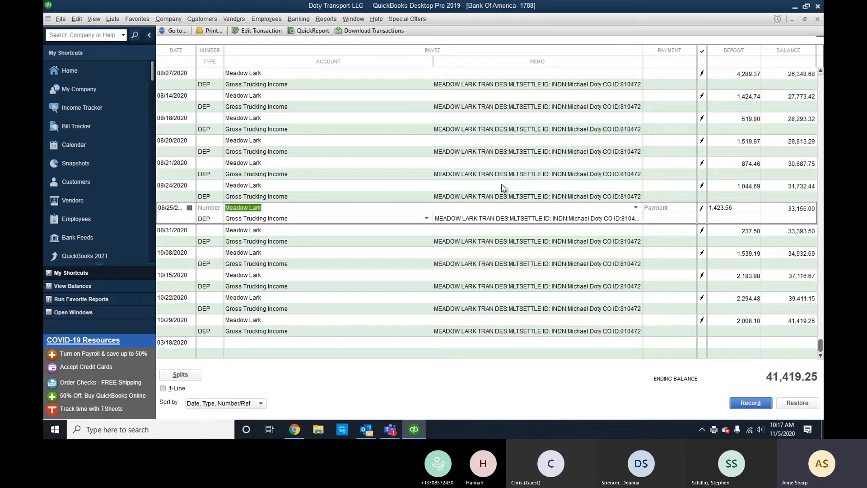
# Reconcile from the register with ending balance 1221.99, accepting the past-transactions warning.
pyautogui.rightClick(382, 186)
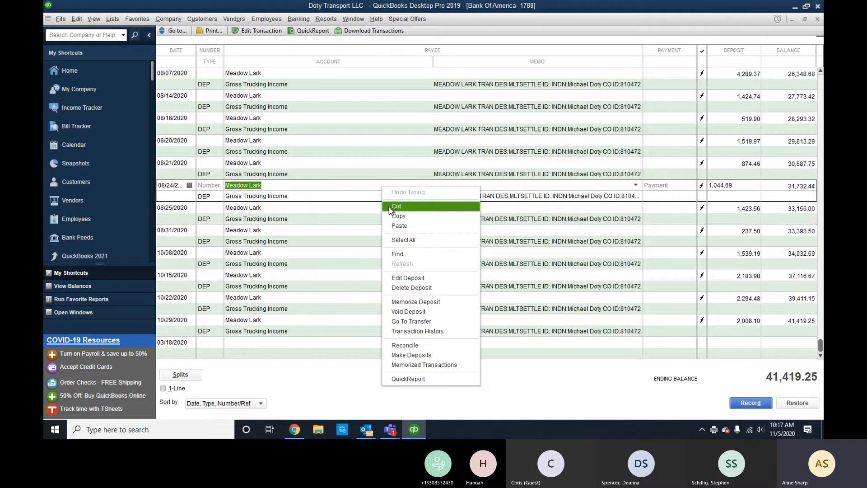
pyautogui.click(407, 346)
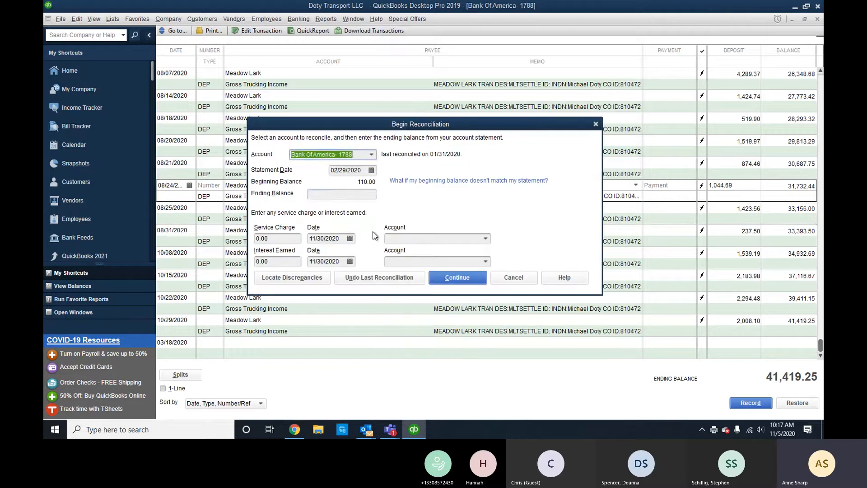
pyautogui.click(342, 195)
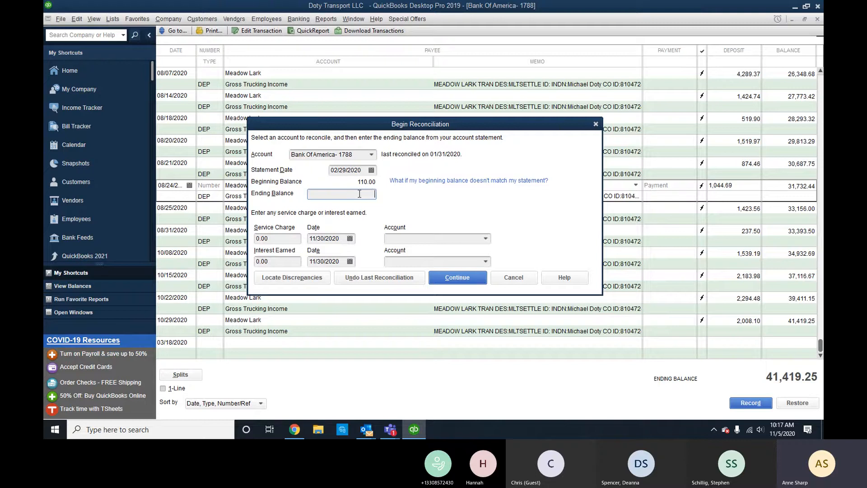
pyautogui.write('1221.99')
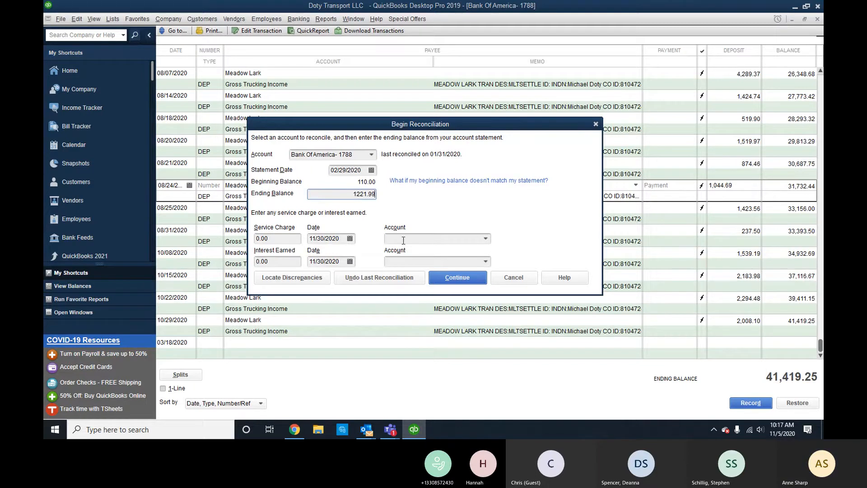
pyautogui.click(464, 280)
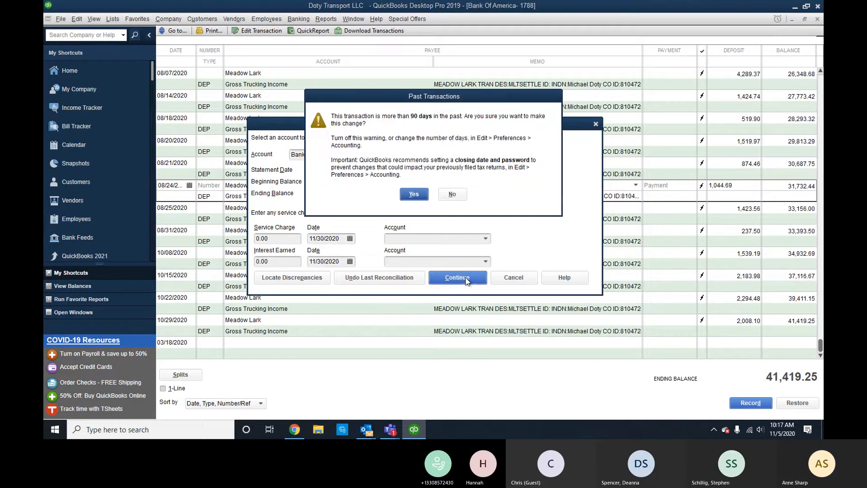
pyautogui.click(415, 195)
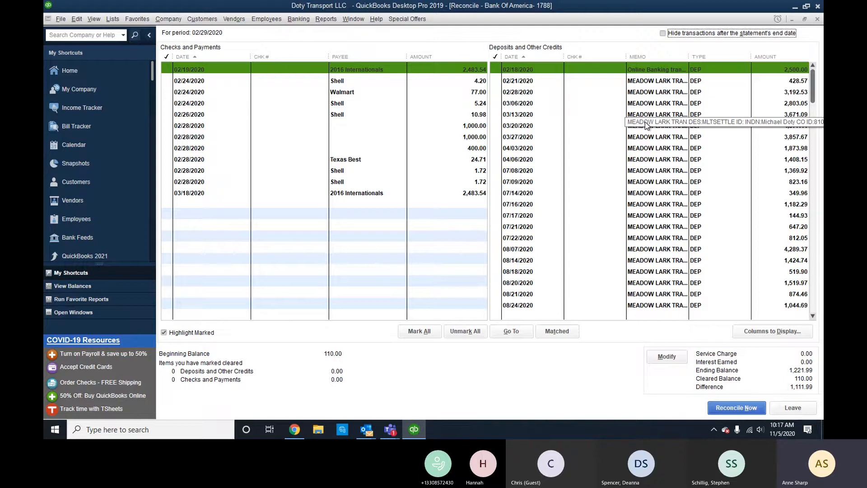
# Hide transactions after 02/29/2020 and clear the 2,500.00, 428.57 and 3,192.53 February deposits.
pyautogui.click(663, 33)
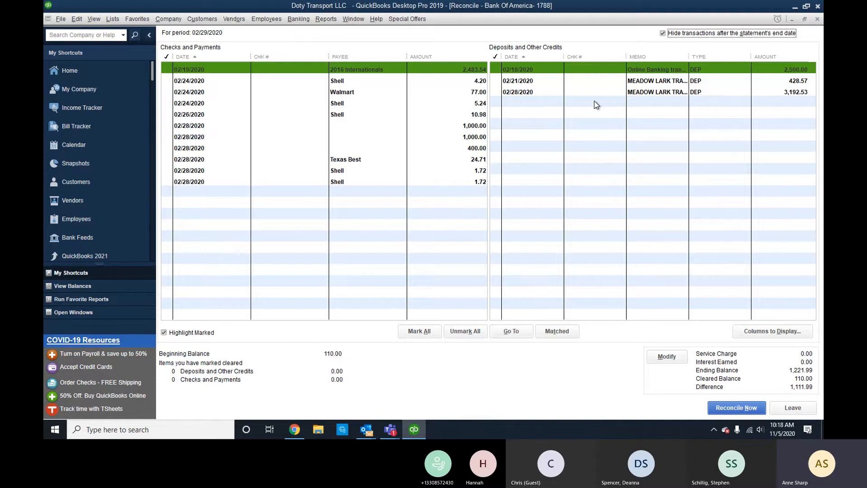
pyautogui.click(749, 71)
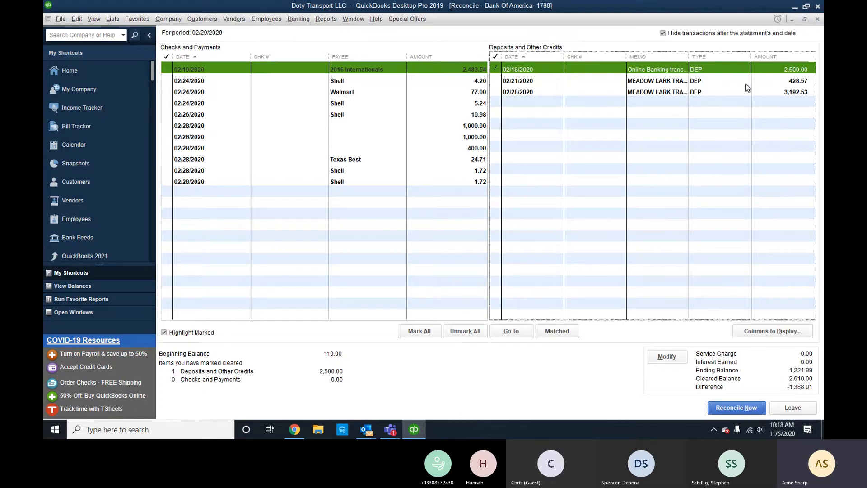
pyautogui.click(746, 81)
pyautogui.click(743, 93)
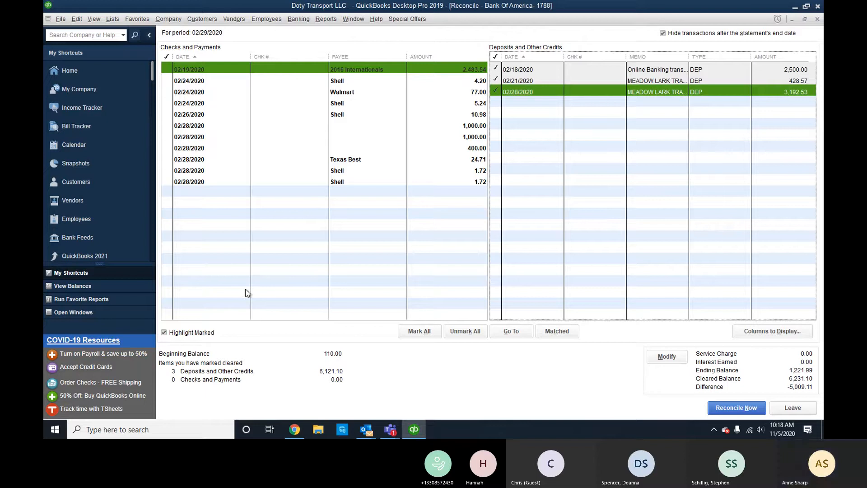
# Clear the February payments: 2,483.54, 400.00, two 1,000.00, Shell, Walmart 77.00 and Texas Best 24.71.
pyautogui.click(433, 69)
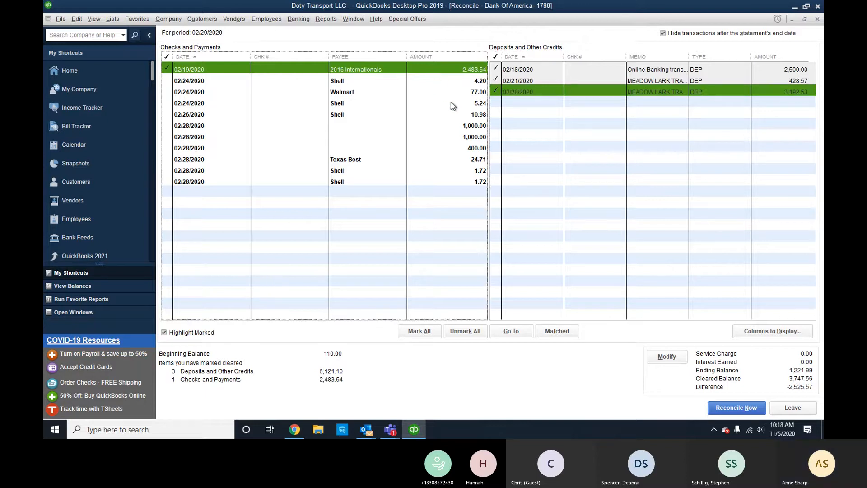
pyautogui.click(469, 148)
pyautogui.click(473, 137)
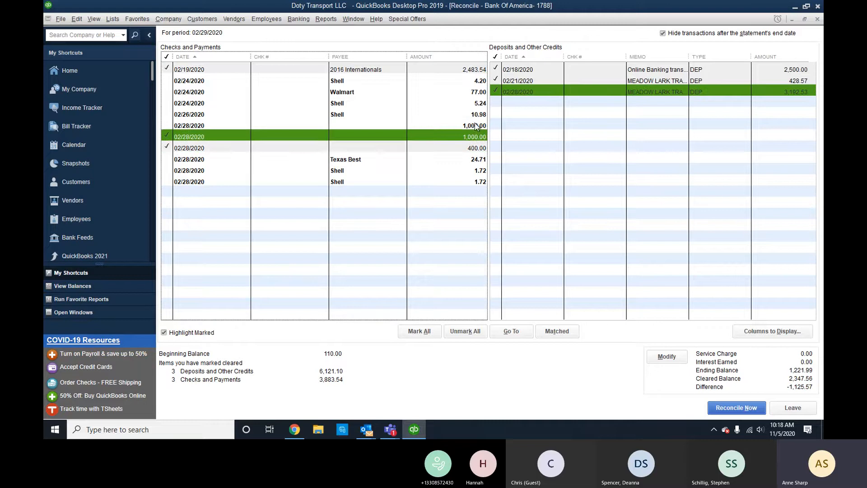
pyautogui.click(475, 126)
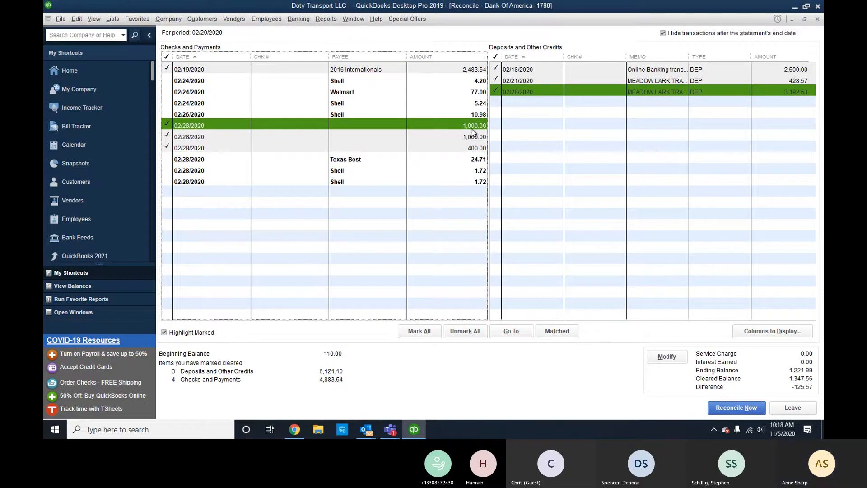
pyautogui.click(483, 103)
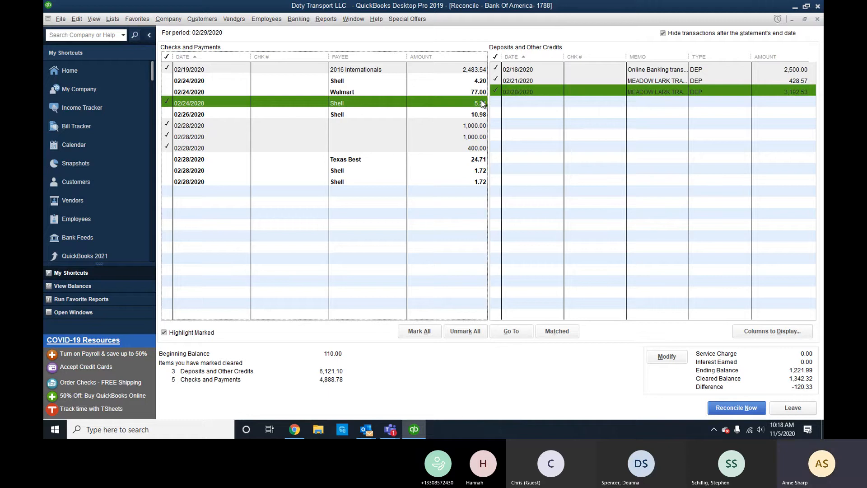
pyautogui.click(482, 92)
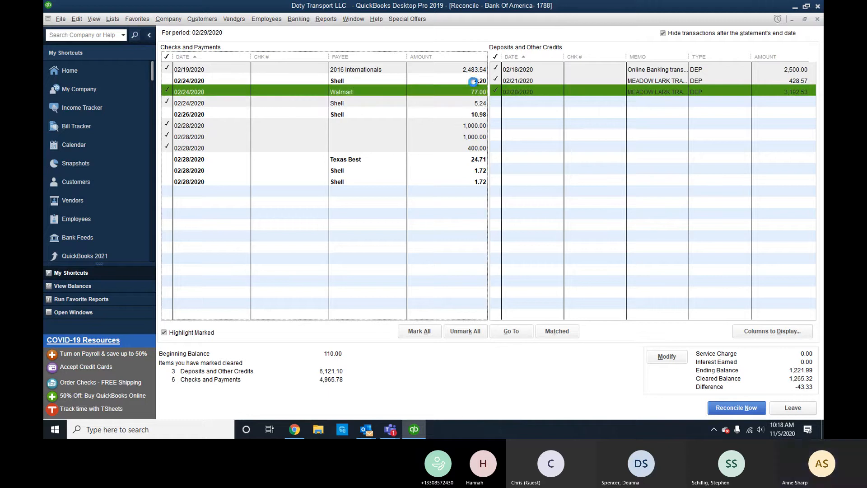
pyautogui.click(474, 81)
pyautogui.click(470, 114)
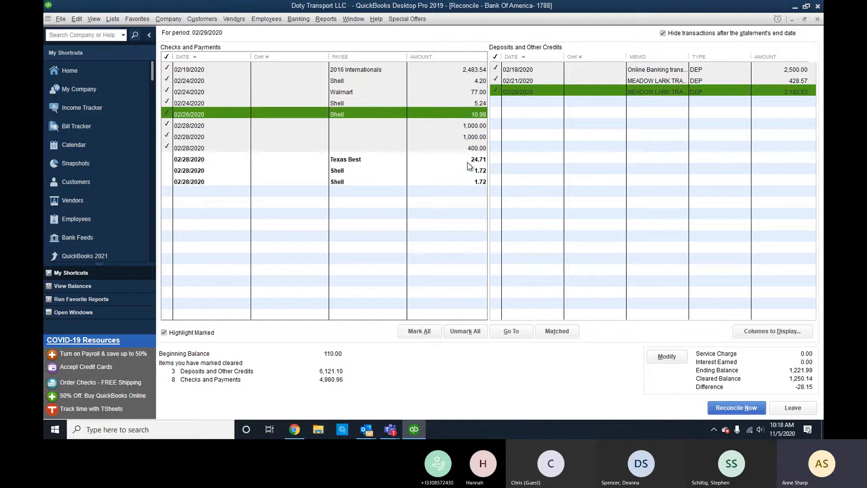
pyautogui.click(463, 160)
pyautogui.click(466, 170)
pyautogui.click(469, 183)
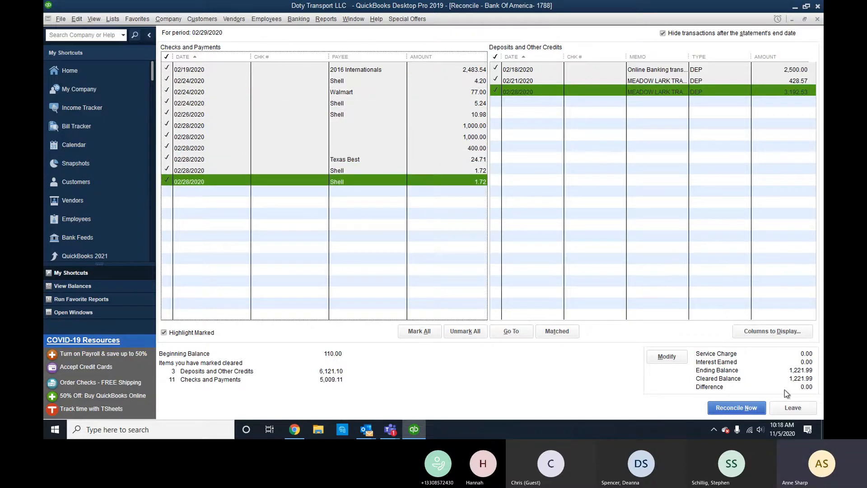
# Reconcile February at 0.00 difference and choose to print the Summary report.
pyautogui.click(736, 404)
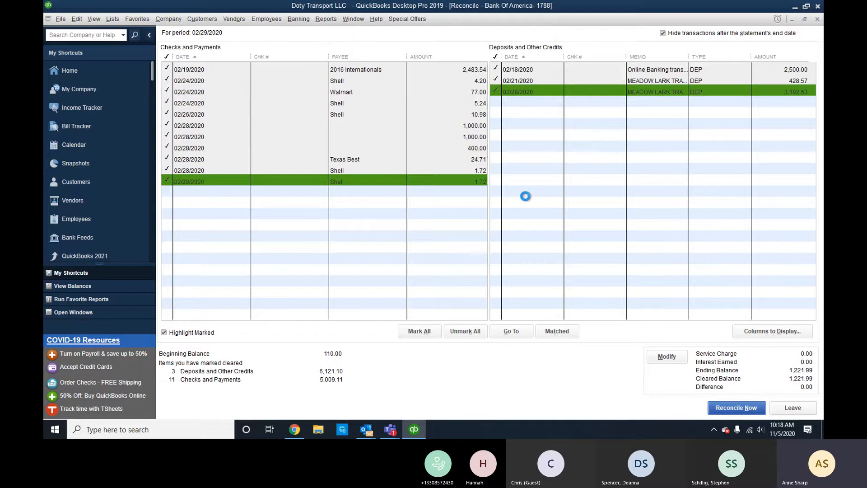
pyautogui.click(293, 139)
pyautogui.click(296, 210)
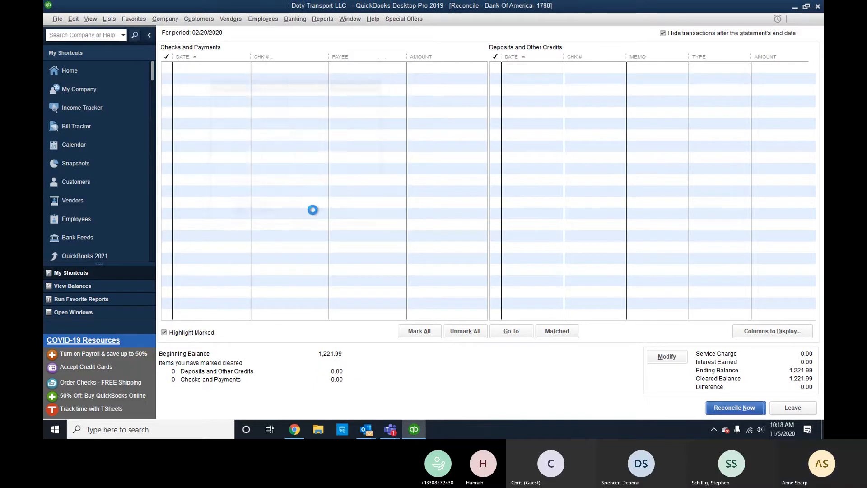
# Print the February summary report, then browse the Reports and Banking menus and dismiss them.
pyautogui.click(528, 153)
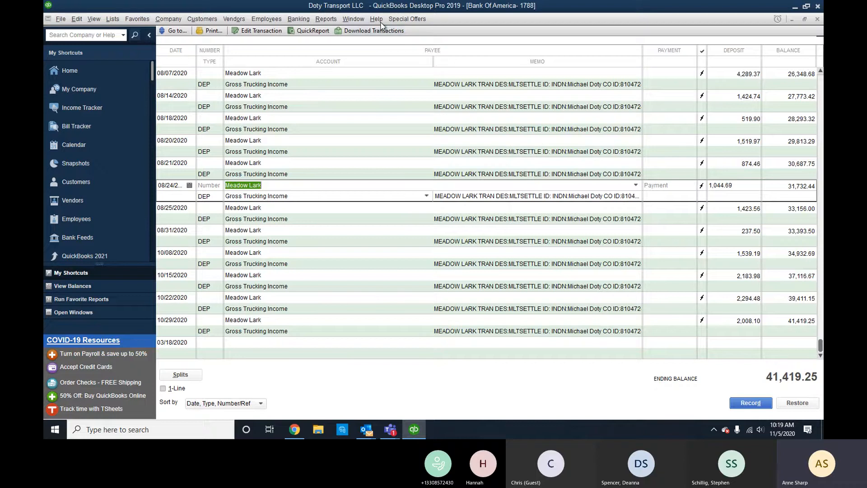
pyautogui.click(331, 21)
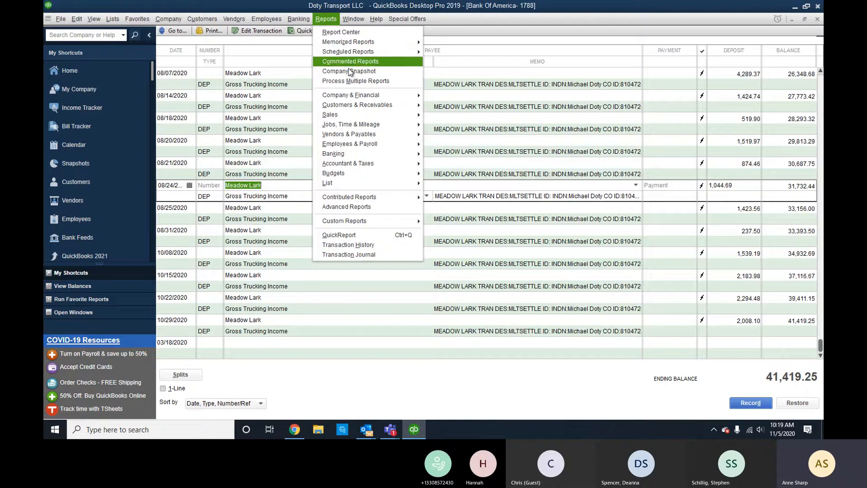
pyautogui.moveTo(371, 164)
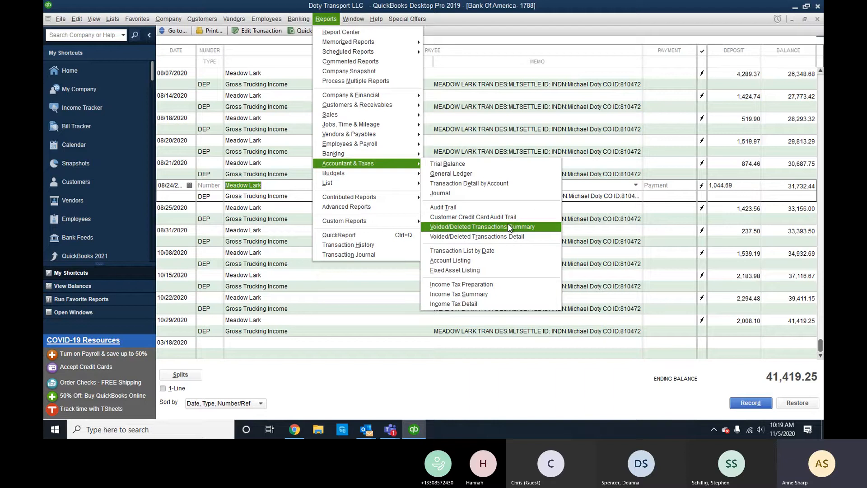
pyautogui.moveTo(290, 23)
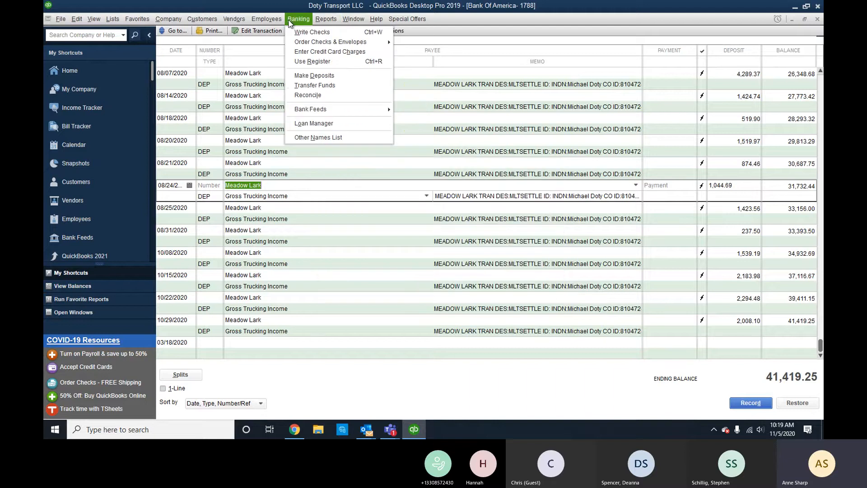
pyautogui.click(557, 9)
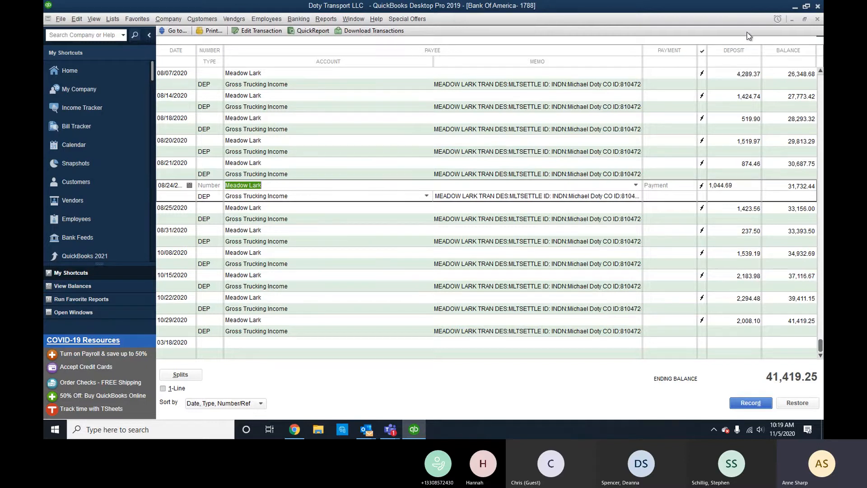
pyautogui.click(818, 19)
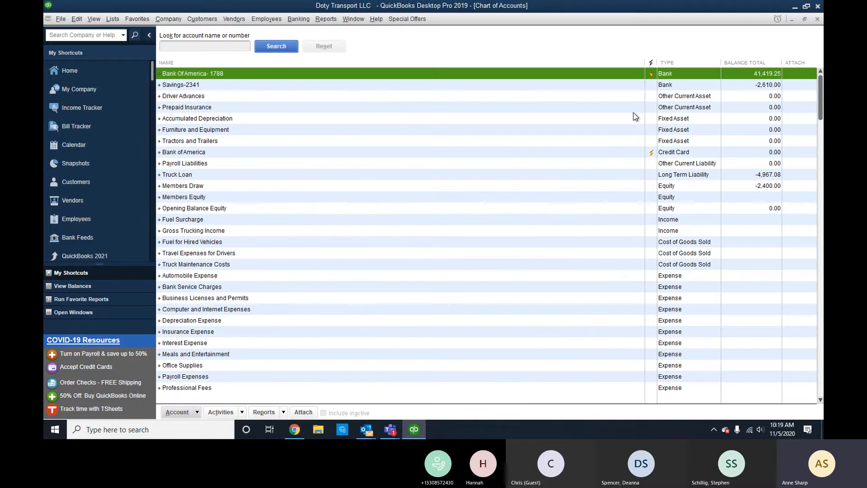
pyautogui.doubleClick(580, 152)
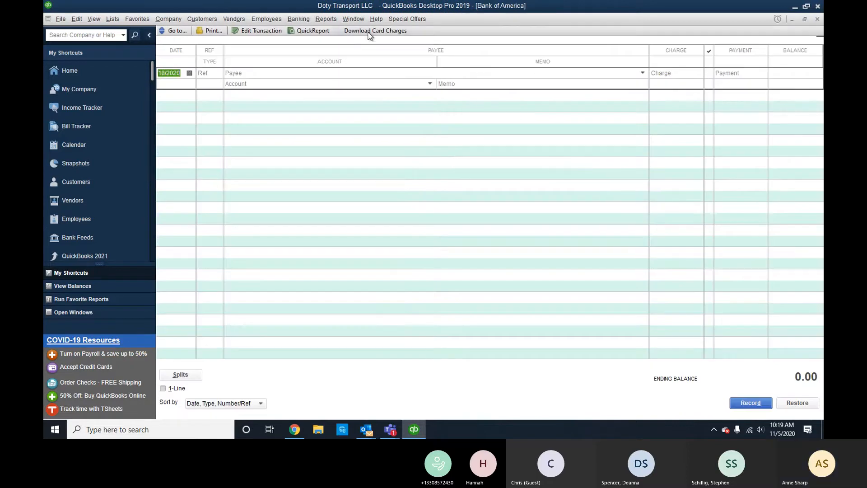
pyautogui.click(370, 30)
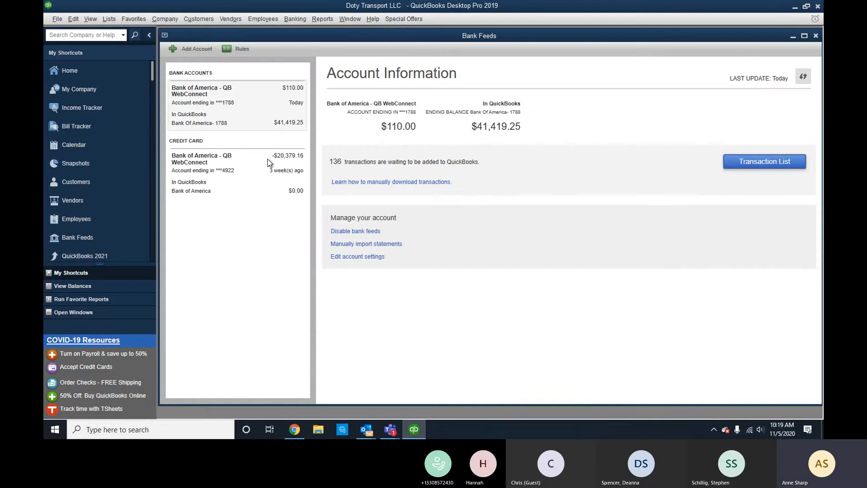
pyautogui.click(261, 177)
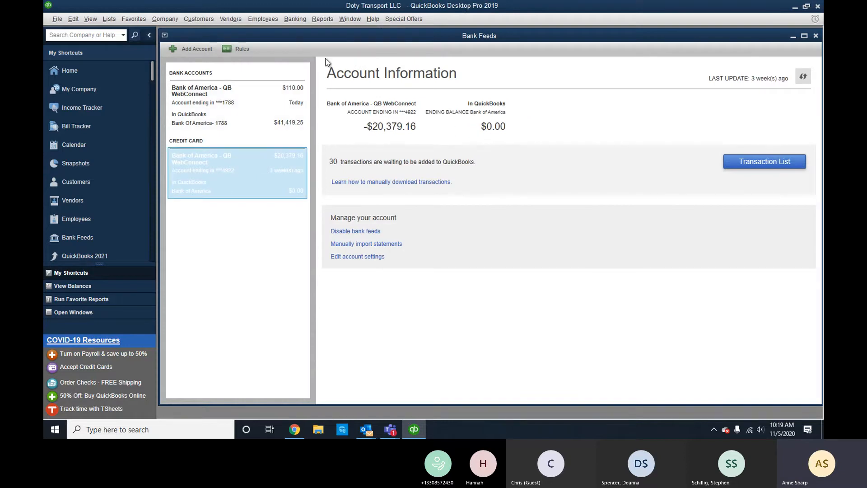
pyautogui.click(732, 163)
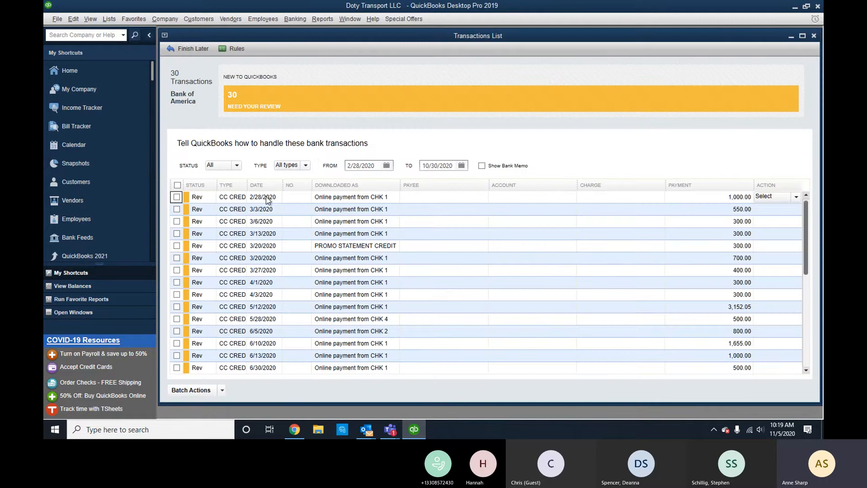
pyautogui.click(273, 186)
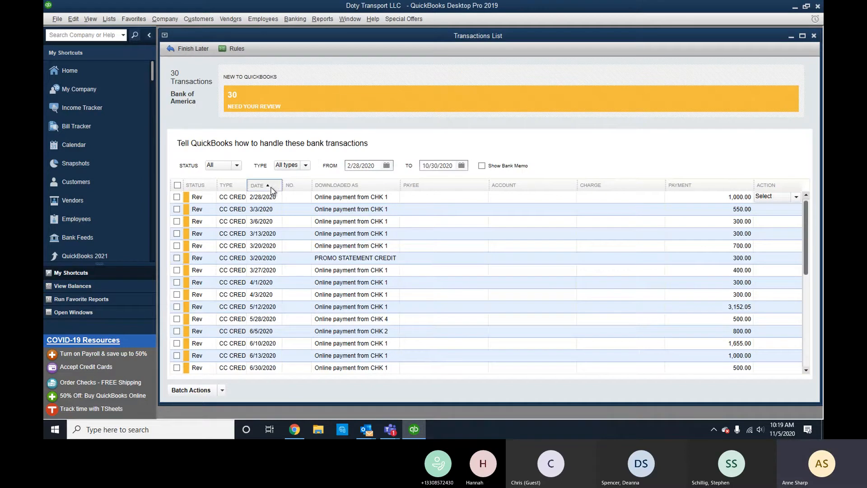
pyautogui.click(431, 195)
pyautogui.moveTo(404, 190); pyautogui.dragTo(440, 194)
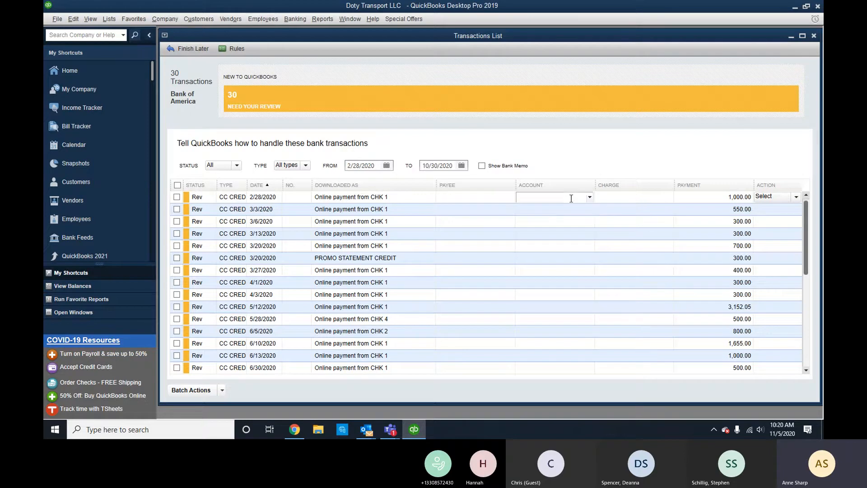
pyautogui.click(815, 36)
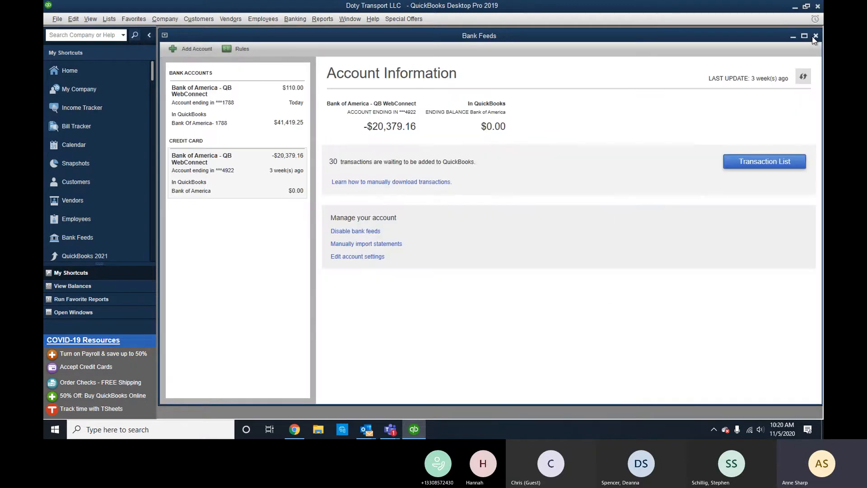
pyautogui.click(814, 35)
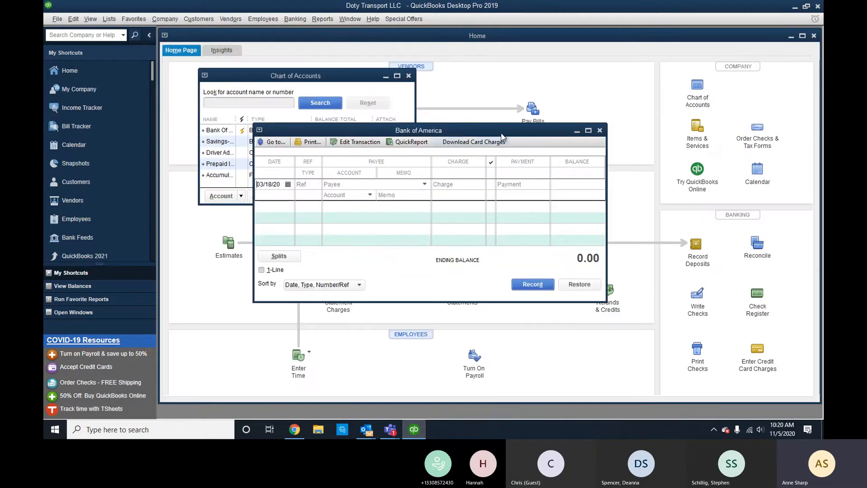
# Open the Bank Of America- 1788 register and locate the 02/28/2020 $1,000 payment to CRD 4922.
pyautogui.click(328, 77)
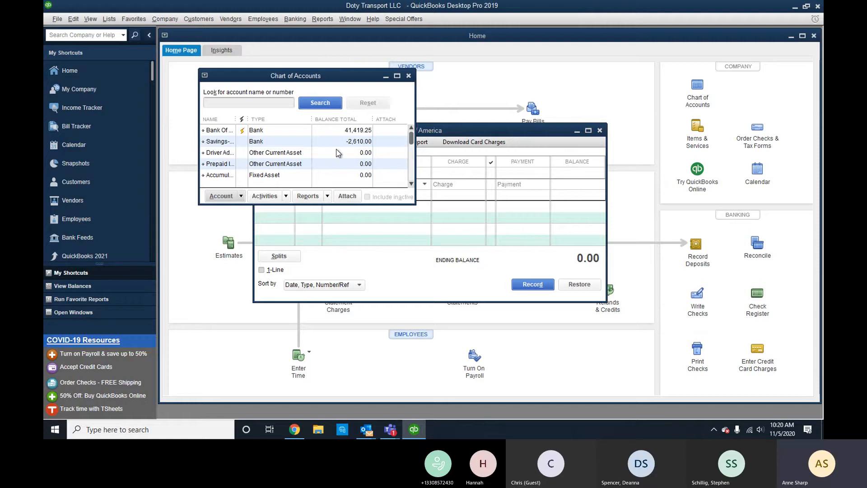
pyautogui.doubleClick(338, 131)
pyautogui.scroll(2, 339, 171)
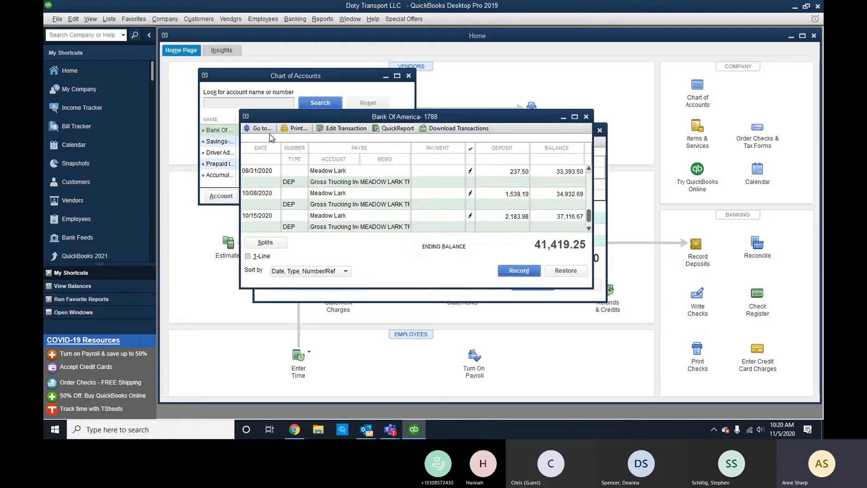
pyautogui.click(575, 117)
pyautogui.scroll(10, 498, 181)
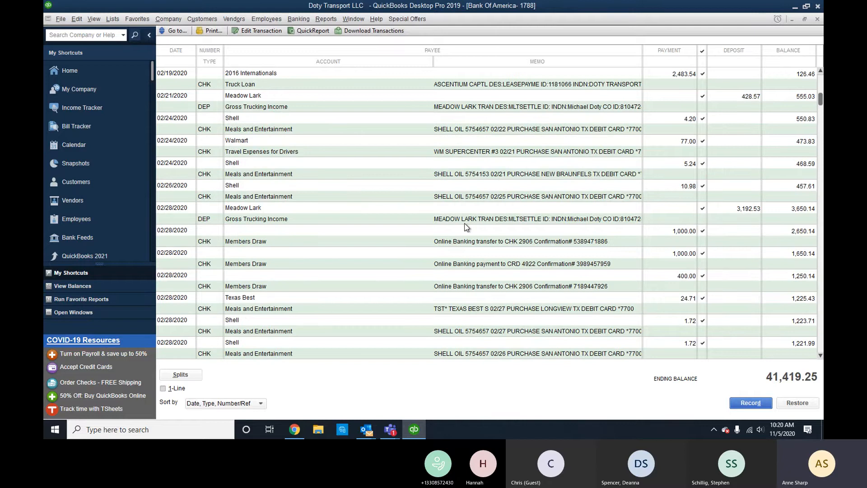
pyautogui.click(308, 264)
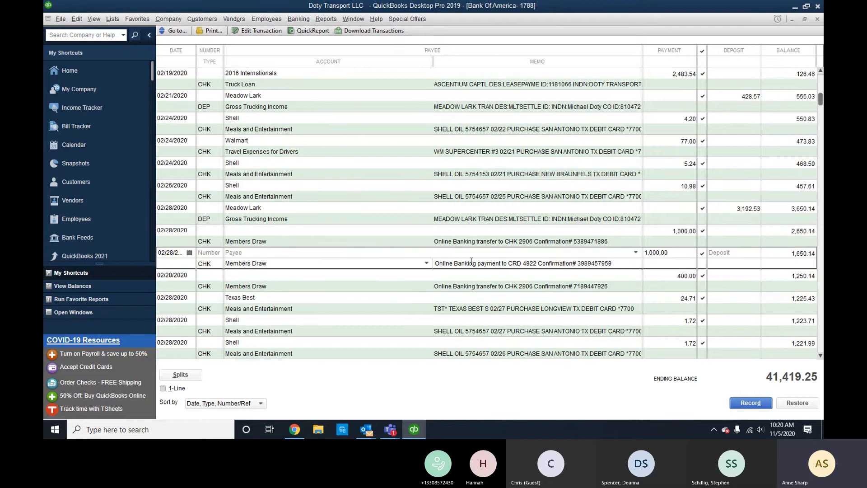
pyautogui.moveTo(521, 262)
pyautogui.mouseDown()
pyautogui.moveTo(478, 262)
pyautogui.moveTo(512, 263)
pyautogui.moveTo(521, 242)
pyautogui.moveTo(518, 262)
pyautogui.mouseUp()
pyautogui.click(506, 242)
pyautogui.click(505, 265)
# Change that payment's account from Members Draw to the Bank of America card and record it.
pyautogui.hotkey('shift', 'Tab')
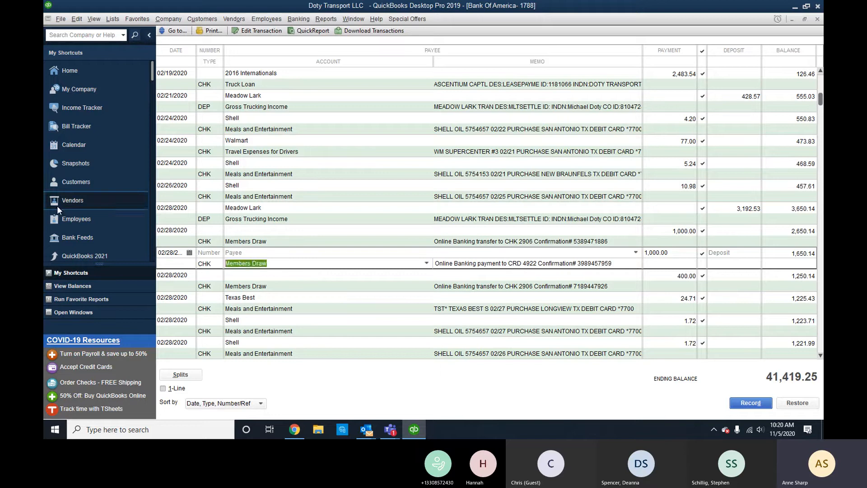
pyautogui.write('Bank of America')
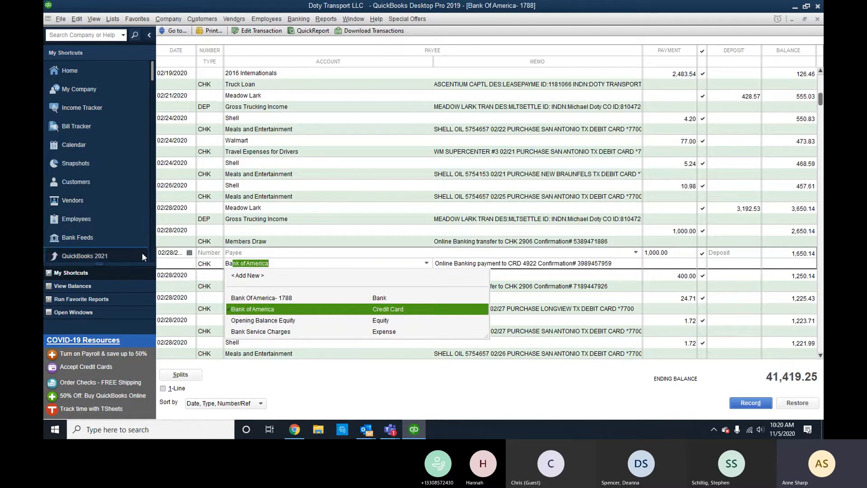
pyautogui.click(245, 309)
pyautogui.press('Return')
pyautogui.press('Return')
pyautogui.press('Return')
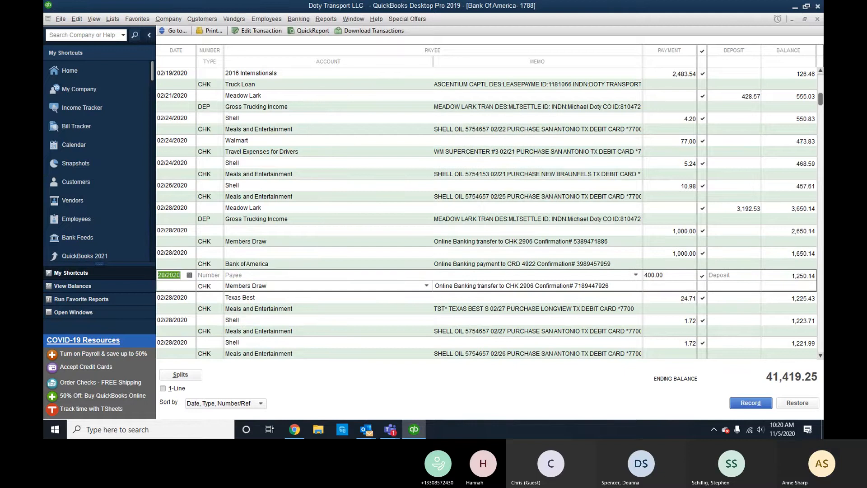
# Close the checking register and open the Bank of America credit card register and its bank feeds.
pyautogui.click(817, 19)
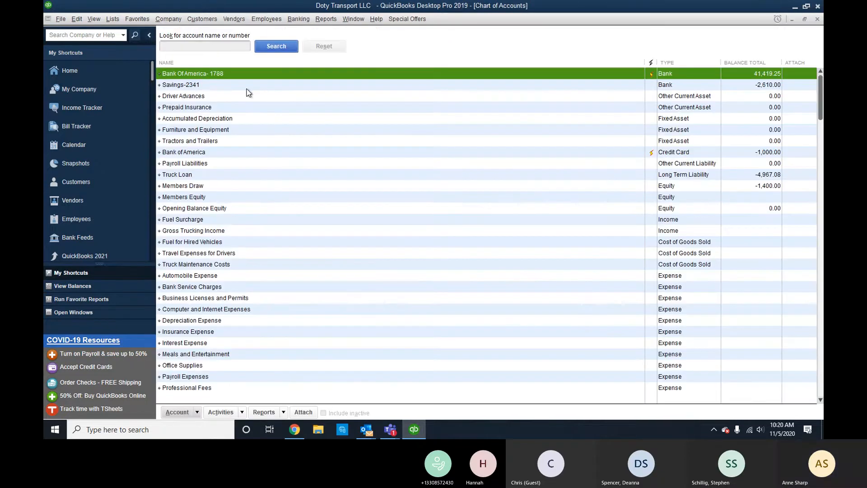
pyautogui.click(635, 153)
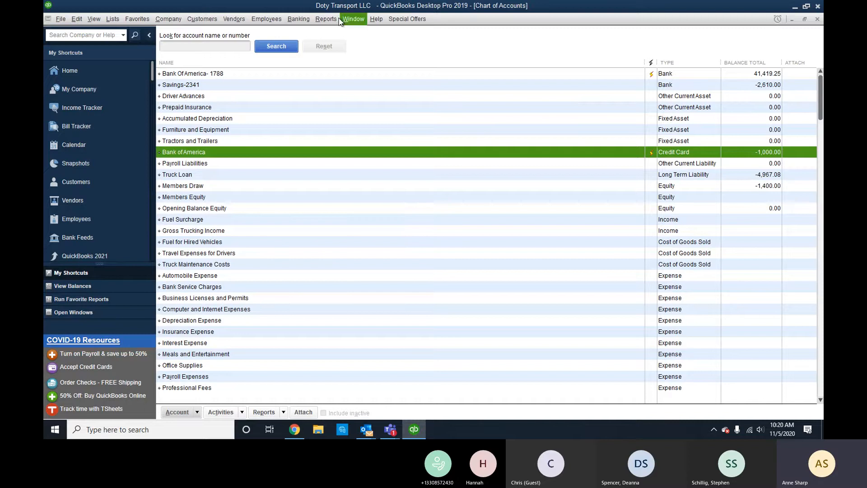
pyautogui.doubleClick(360, 148)
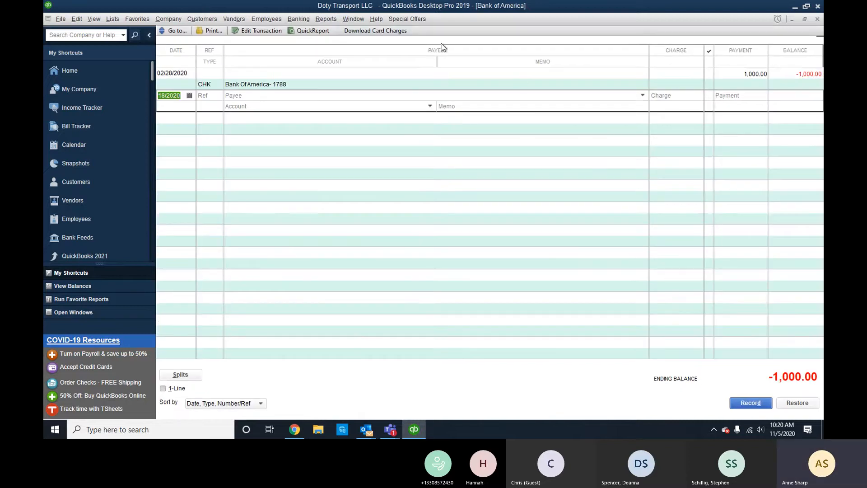
pyautogui.click(376, 31)
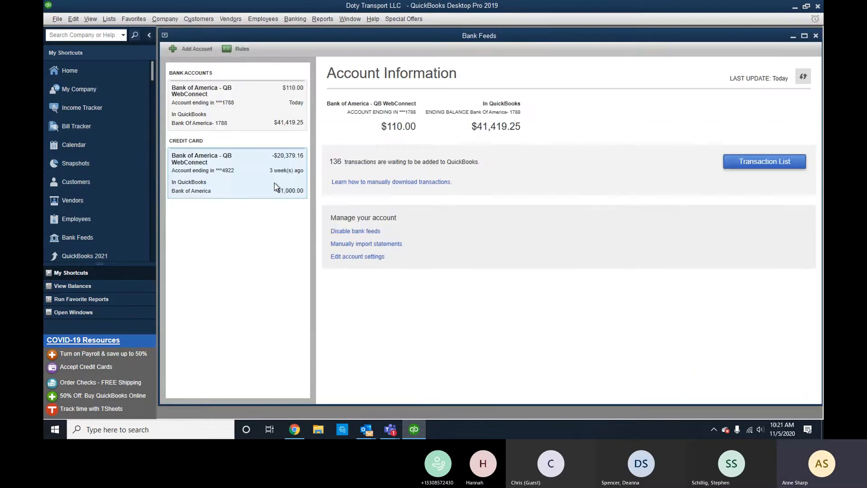
# Approve the single auto-matched 2/28/2020 $1,000 credit card payment via Add/Approve.
pyautogui.click(275, 183)
pyautogui.click(770, 161)
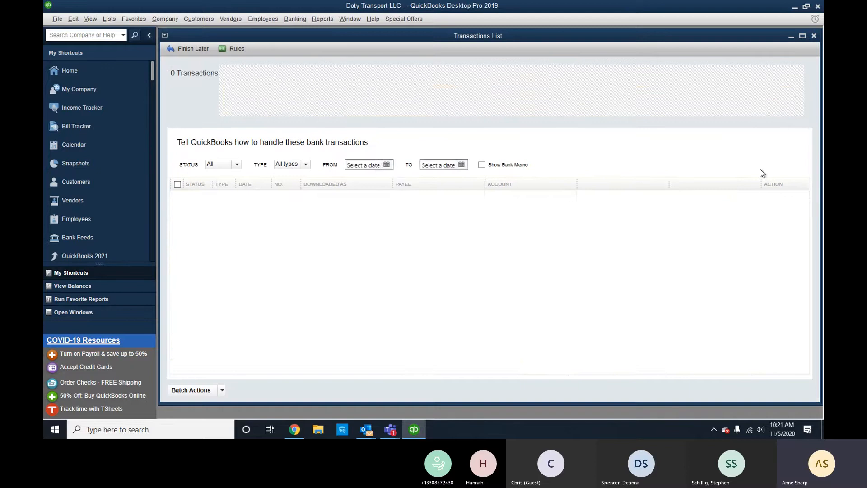
pyautogui.click(789, 100)
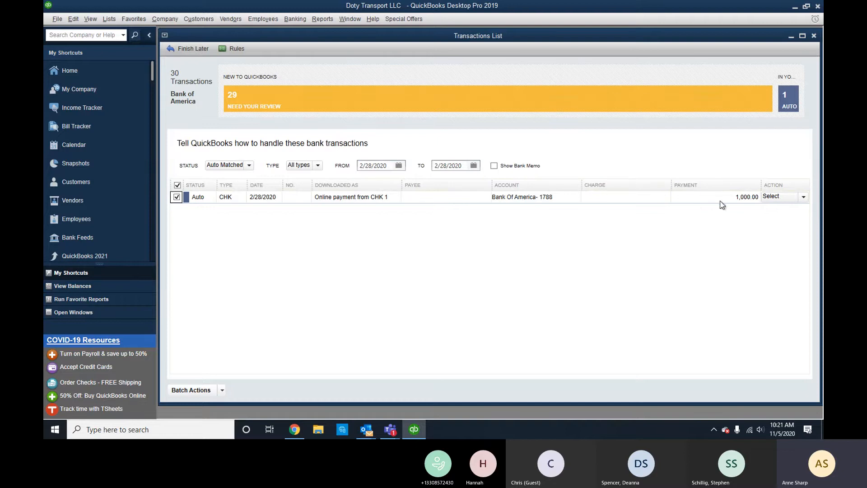
pyautogui.click(222, 390)
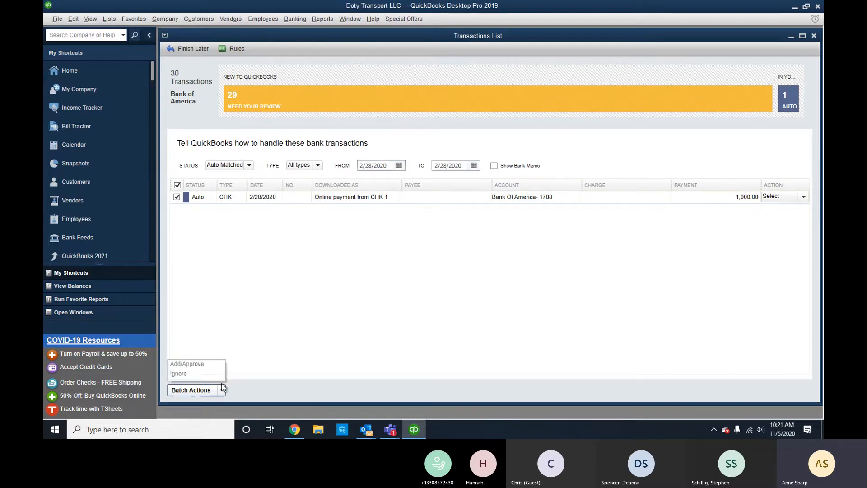
pyautogui.click(212, 365)
pyautogui.click(414, 196)
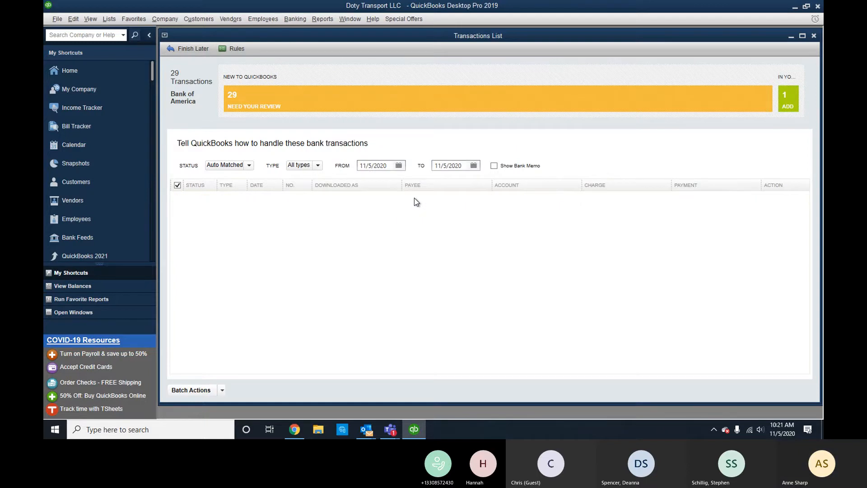
# List the 29 card transactions needing review, sorted by date.
pyautogui.click(431, 111)
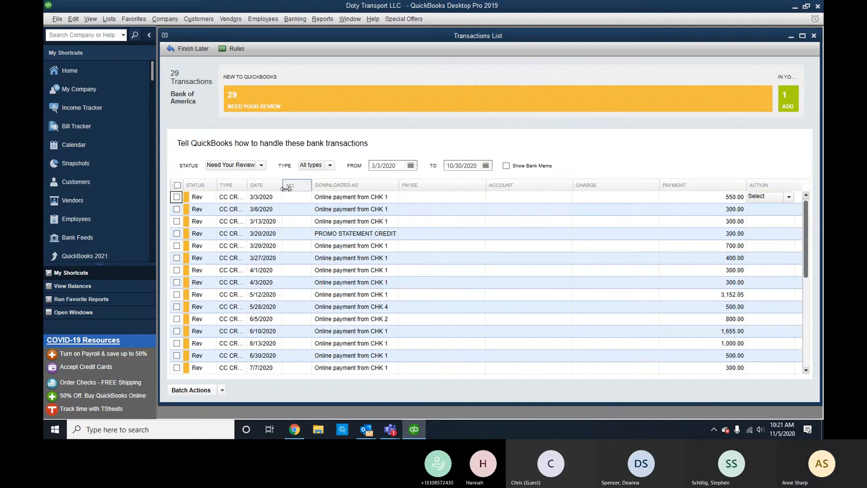
pyautogui.click(268, 188)
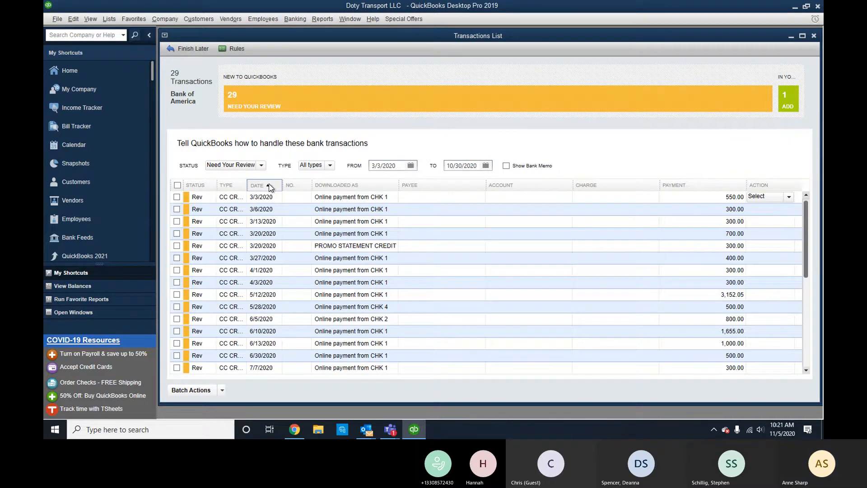
pyautogui.scroll(-1, 366, 222)
pyautogui.scroll(-4, 366, 223)
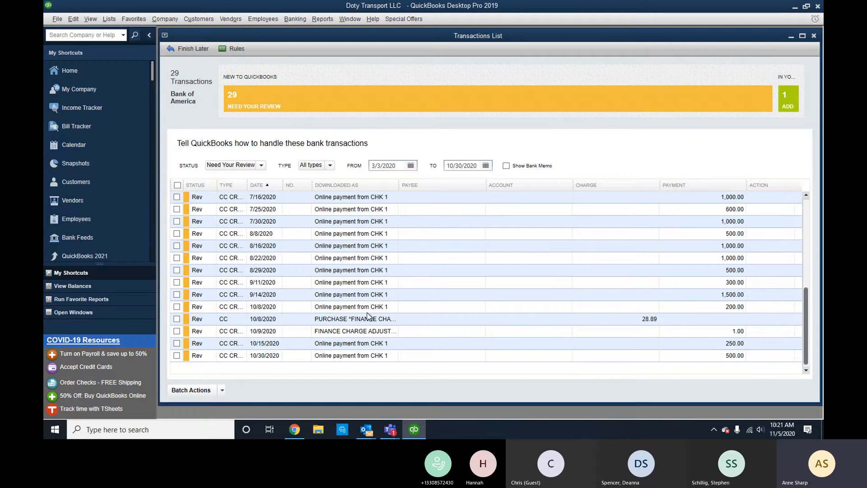
pyautogui.scroll(5, 370, 317)
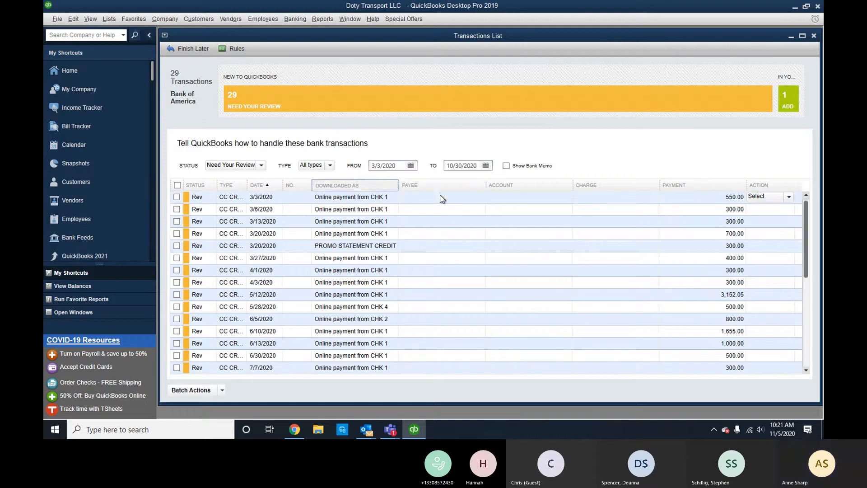
# Set the 3/3/2020 payment's account to Bank Of America- 1788 and copy it.
pyautogui.click(541, 202)
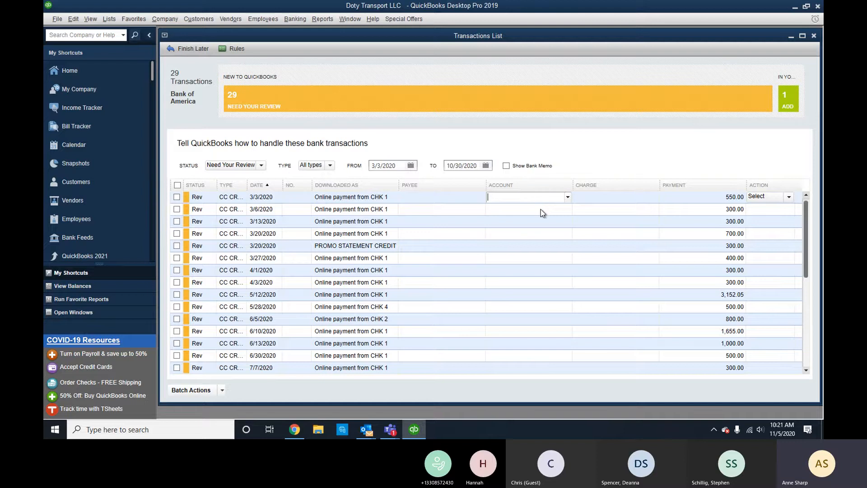
pyautogui.write('Bank of America')
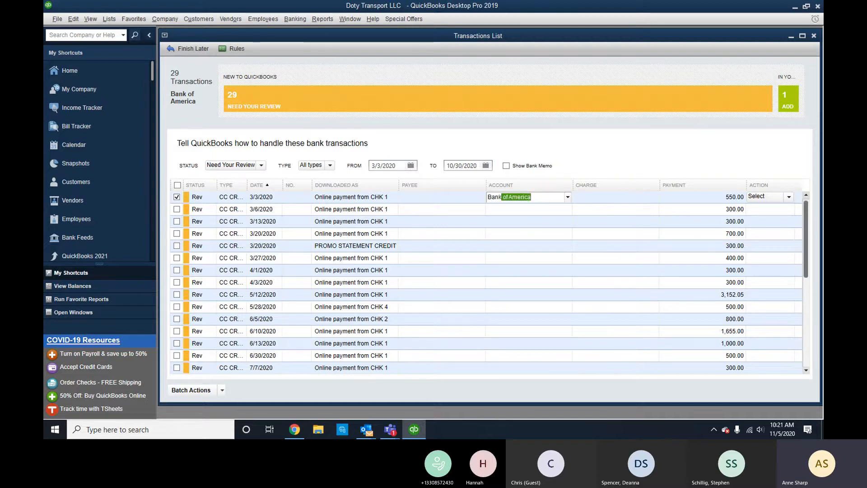
pyautogui.click(568, 197)
pyautogui.click(560, 211)
pyautogui.moveTo(551, 197); pyautogui.dragTo(488, 197)
pyautogui.hotkey('ctrl', 'c')
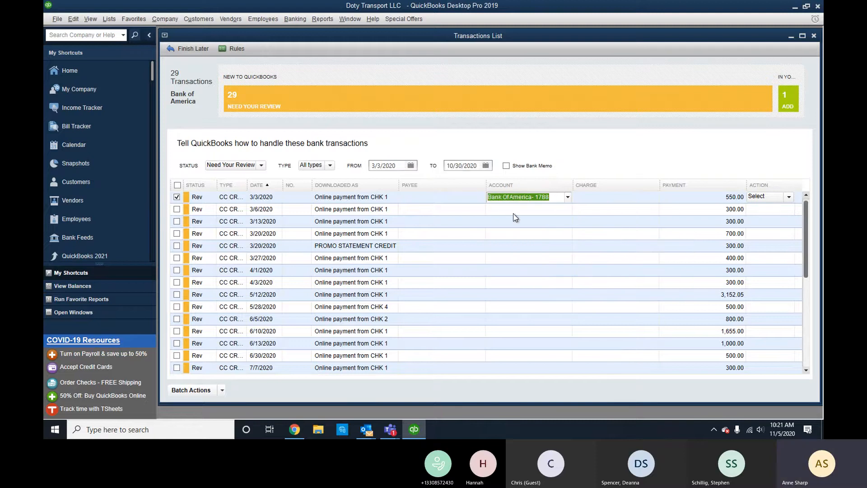
pyautogui.click(515, 211)
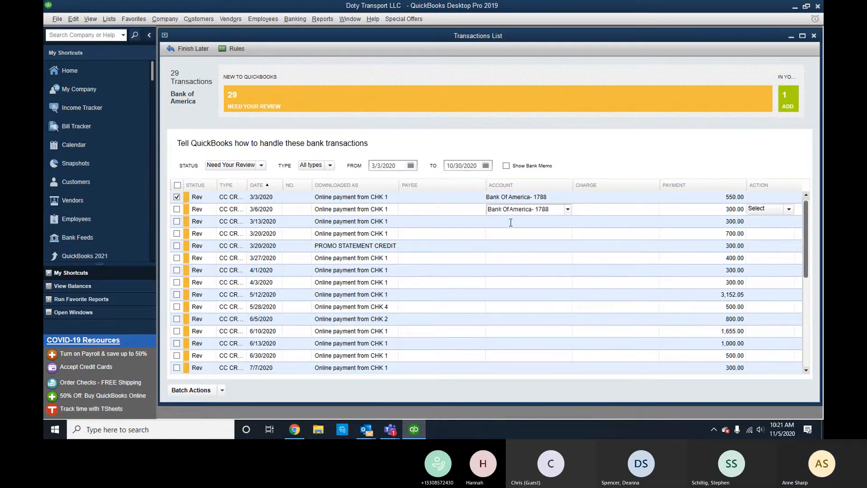
# Paste Bank Of America- 1788 into the March through 5/28 payment rows.
pyautogui.click(511, 221)
pyautogui.click(511, 233)
pyautogui.click(510, 258)
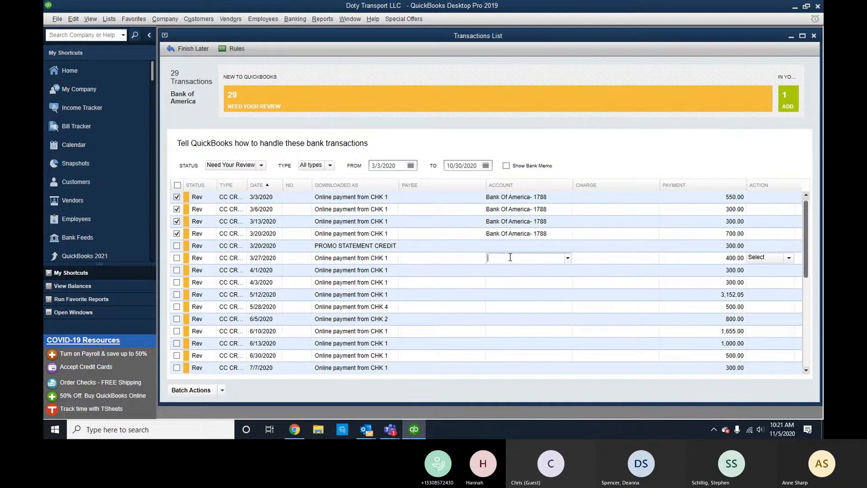
pyautogui.hotkey('ctrl', 'v')
pyautogui.click(510, 270)
pyautogui.hotkey('ctrl', 'v')
pyautogui.click(510, 282)
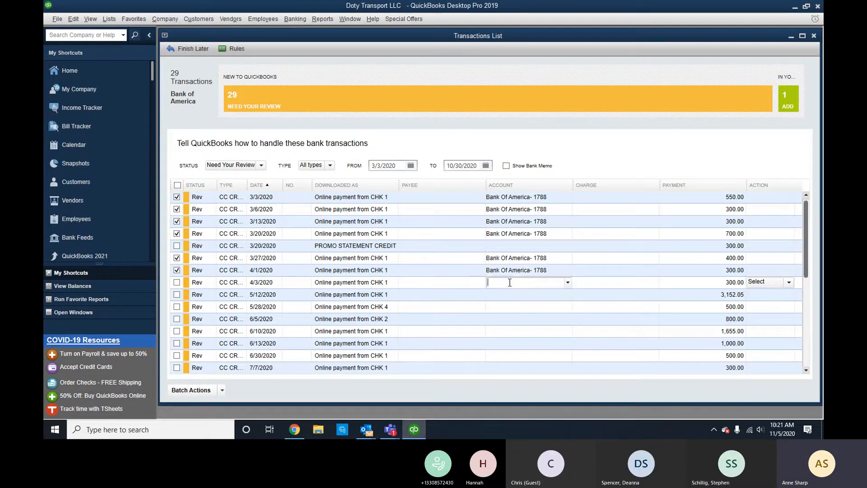
pyautogui.hotkey('ctrl', 'v')
pyautogui.click(509, 295)
pyautogui.hotkey('ctrl', 'v')
pyautogui.click(510, 307)
pyautogui.hotkey('ctrl', 'v')
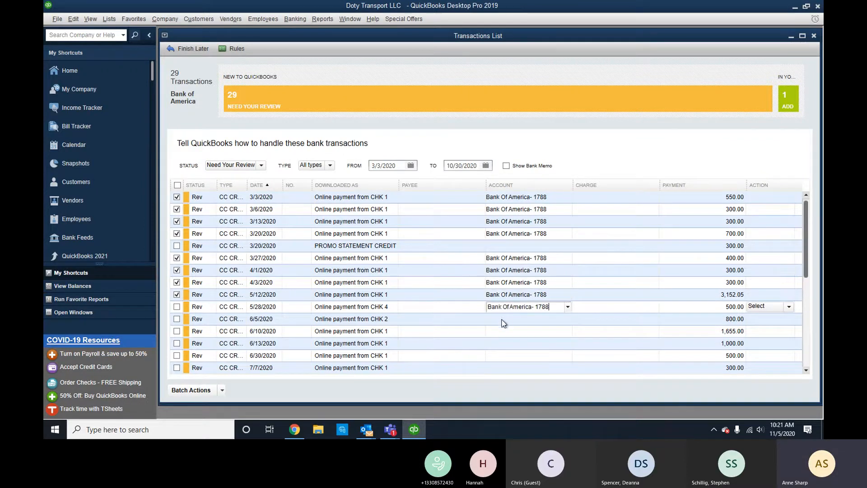
pyautogui.click(505, 318)
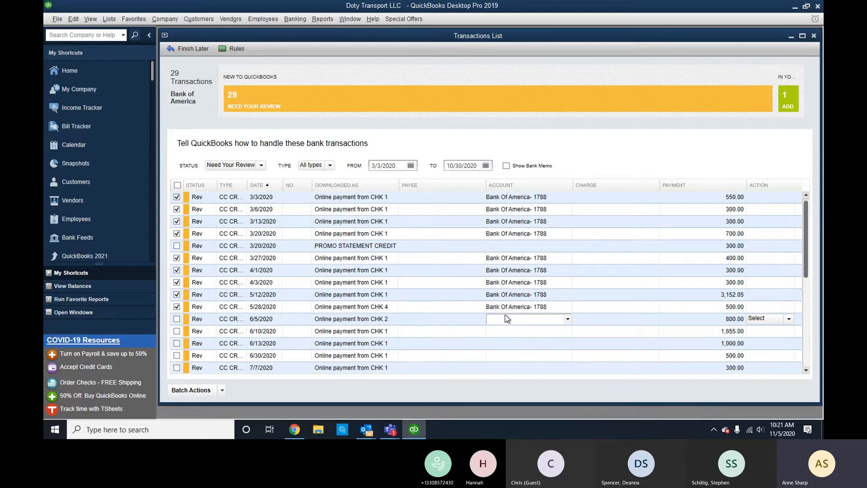
# Clear the account from the 5/28 and 6/5 payments, leaving them unassigned.
pyautogui.write('b')
pyautogui.click(501, 310)
pyautogui.press('BackSpace')
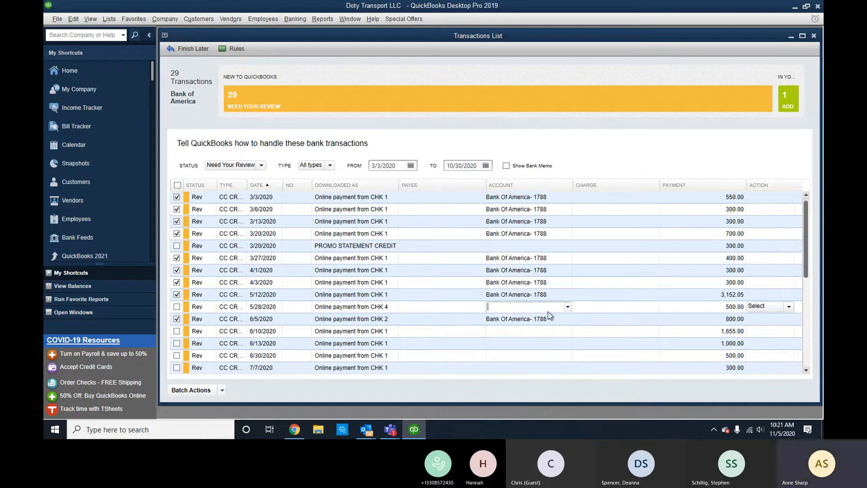
pyautogui.click(541, 319)
pyautogui.hotkey('ctrl', 'c')
pyautogui.press('BackSpace')
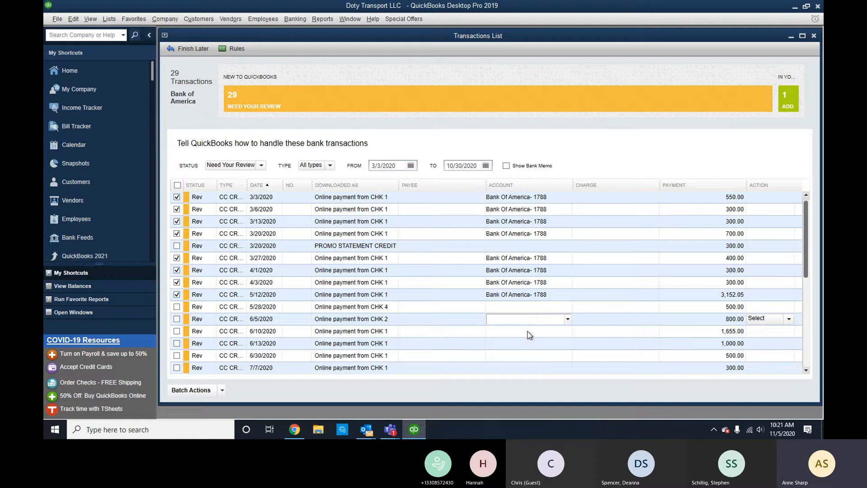
pyautogui.click(529, 332)
pyautogui.write('b')
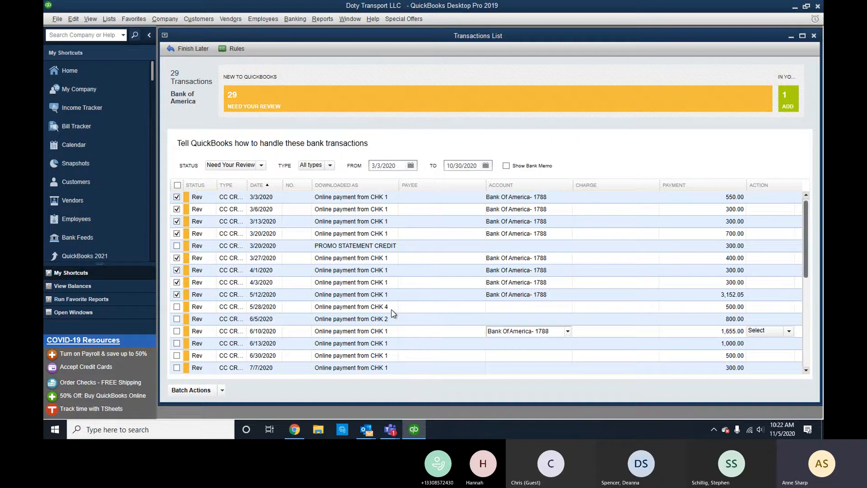
# Paste Bank Of America- 1788 into the 6/13, 6/30, 7/7, 7/16, 7/25 and 7/30 payments.
pyautogui.scroll(-2, 452, 271)
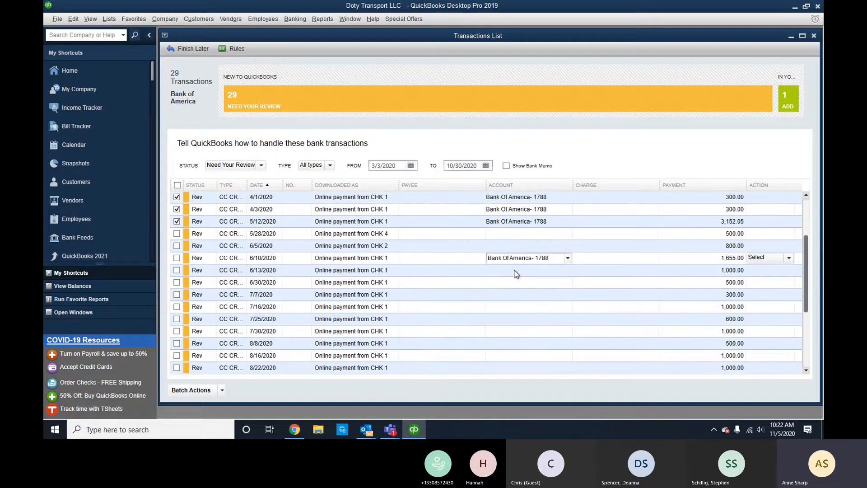
pyautogui.click(516, 270)
pyautogui.hotkey('ctrl', 'v')
pyautogui.click(511, 282)
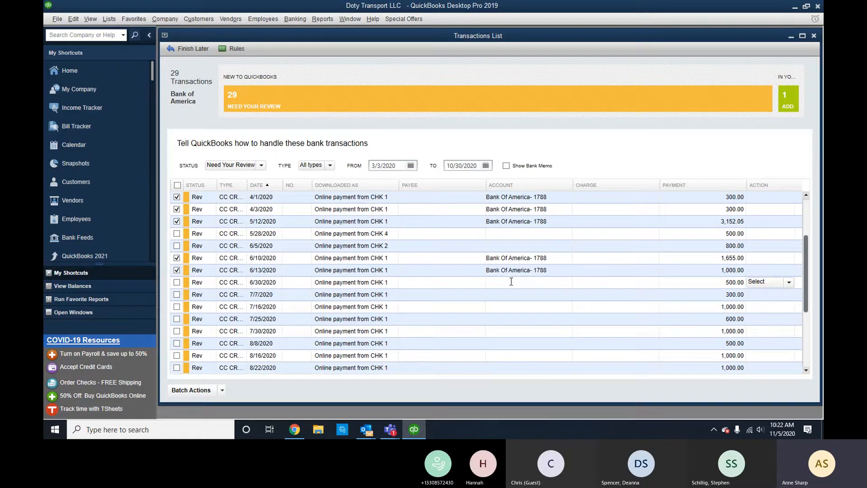
pyautogui.hotkey('ctrl', 'v')
pyautogui.click(505, 296)
pyautogui.hotkey('ctrl', 'v')
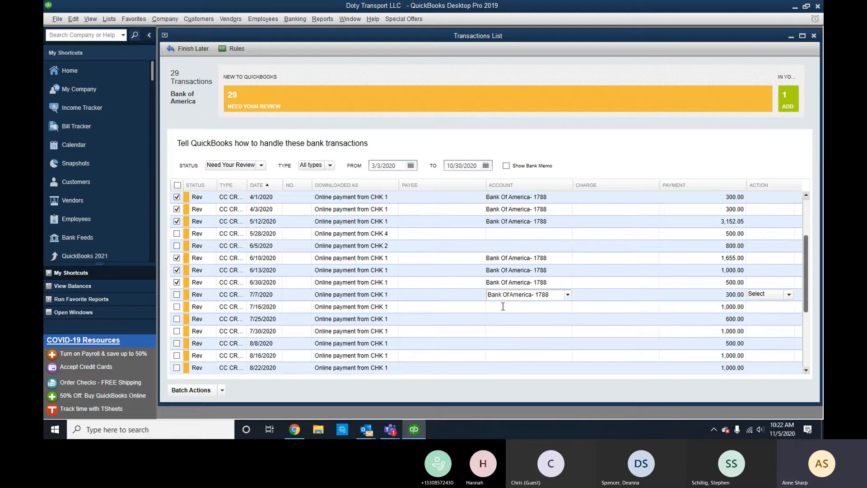
pyautogui.click(505, 308)
pyautogui.hotkey('ctrl', 'v')
pyautogui.click(503, 319)
pyautogui.hotkey('ctrl', 'v')
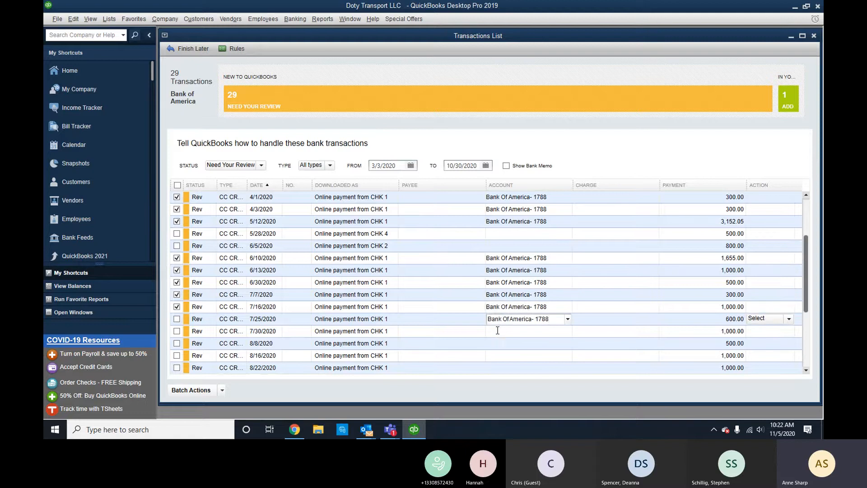
pyautogui.click(498, 330)
pyautogui.hotkey('ctrl', 'v')
# Paste Bank Of America- 1788 into the 8/8, 8/16, 8/22, 8/29, 9/11, 9/14 and 10/8 payments.
pyautogui.click(498, 342)
pyautogui.hotkey('ctrl', 'v')
pyautogui.click(503, 355)
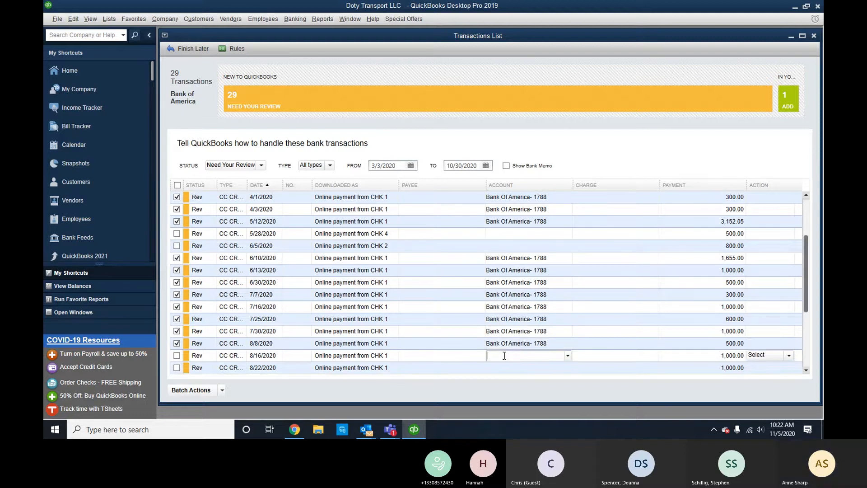
pyautogui.hotkey('ctrl', 'v')
pyautogui.scroll(-2, 504, 356)
pyautogui.click(503, 344)
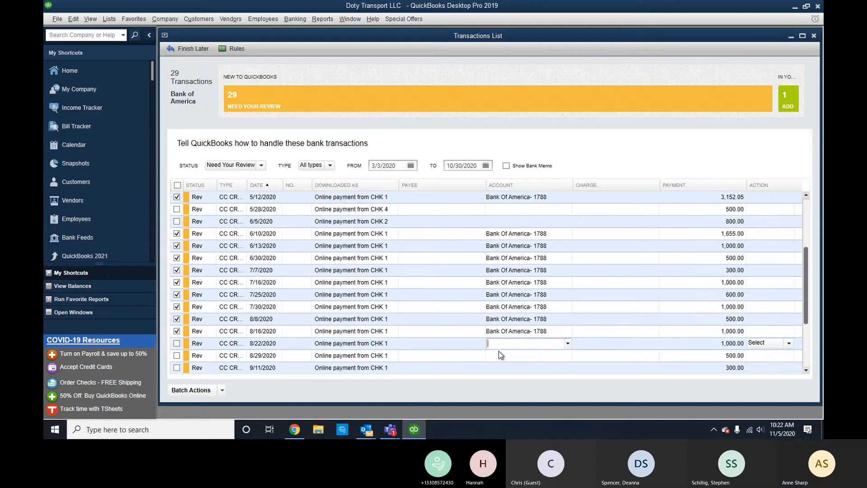
pyautogui.hotkey('ctrl', 'v')
pyautogui.click(497, 355)
pyautogui.hotkey('ctrl', 'v')
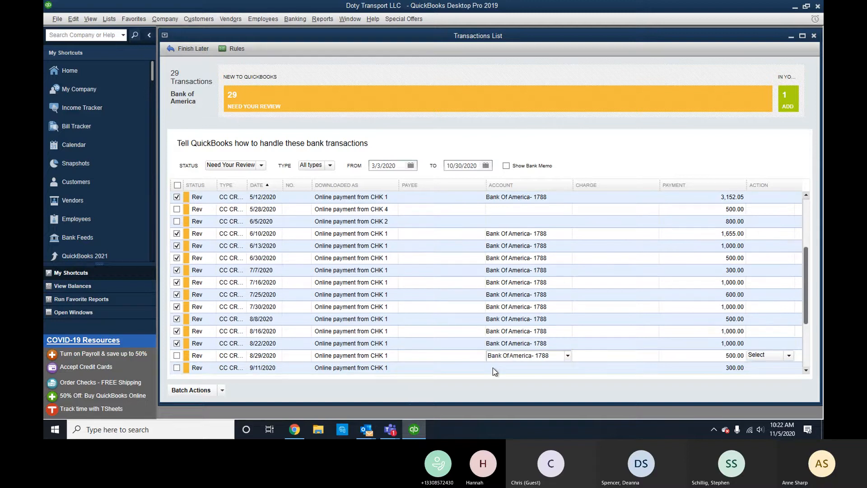
pyautogui.scroll(-3, 492, 367)
pyautogui.click(498, 330)
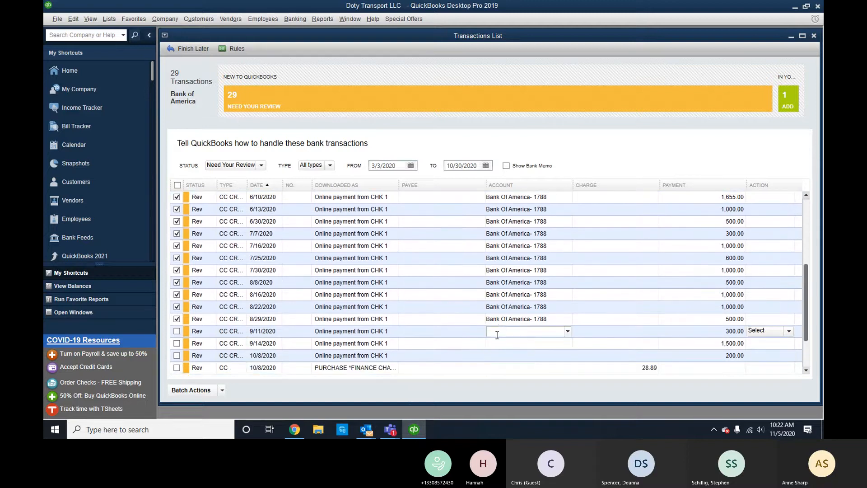
pyautogui.hotkey('ctrl', 'v')
pyautogui.click(497, 343)
pyautogui.hotkey('ctrl', 'v')
pyautogui.click(497, 356)
pyautogui.hotkey('ctrl', 'v')
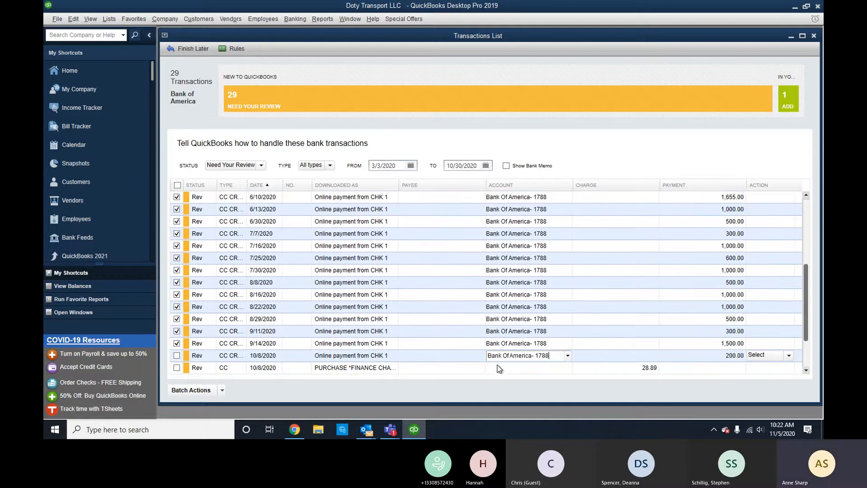
# Assign Interest Expense to the 10/8 and 10/9 finance charges, and Bank Of America to 10/30.
pyautogui.scroll(-4, 498, 366)
pyautogui.click(505, 327)
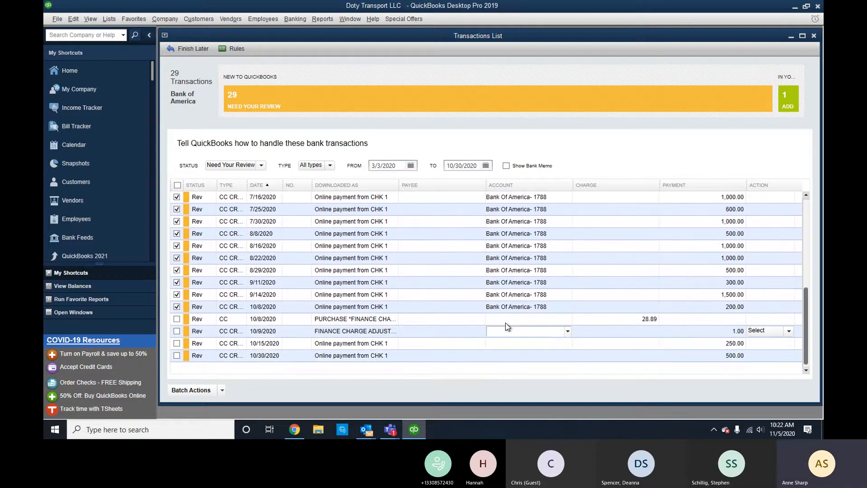
pyautogui.click(506, 321)
pyautogui.write('Interest Expense')
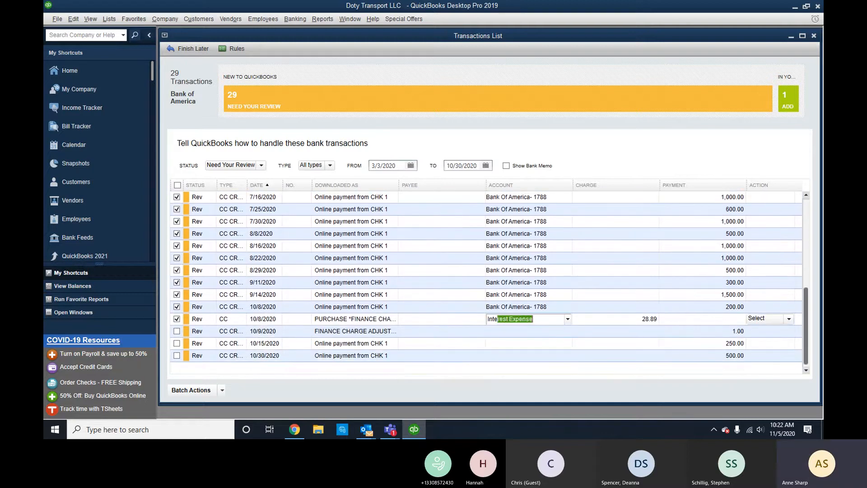
pyautogui.click(500, 331)
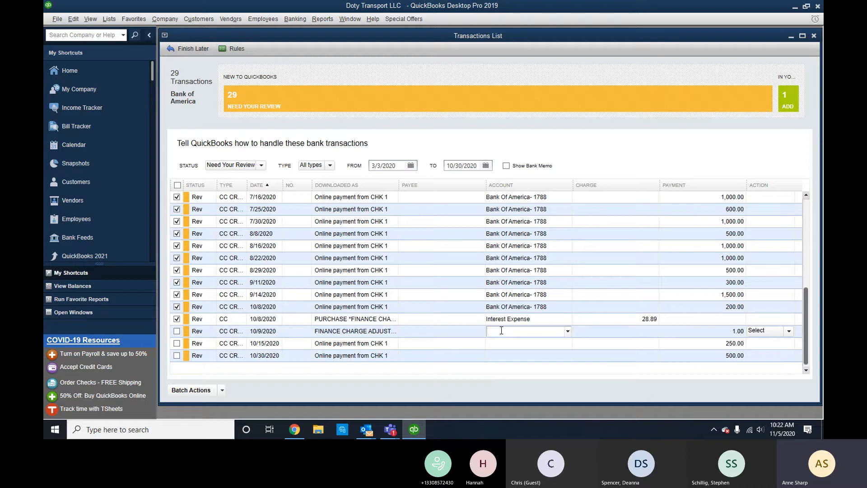
pyautogui.write('Interest Expense')
pyautogui.click(528, 344)
pyautogui.click(524, 357)
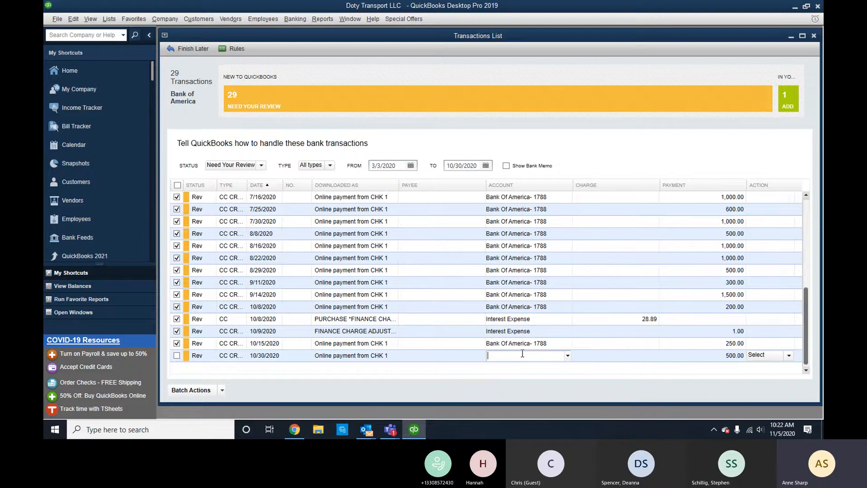
pyautogui.scroll(5, 517, 356)
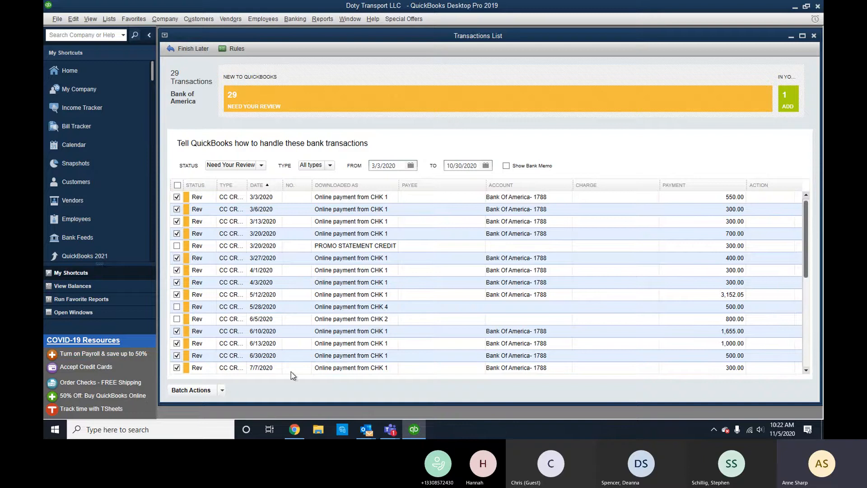
# Add and approve the 27 checked card transactions, confirming the older dates.
pyautogui.click(195, 391)
pyautogui.click(200, 365)
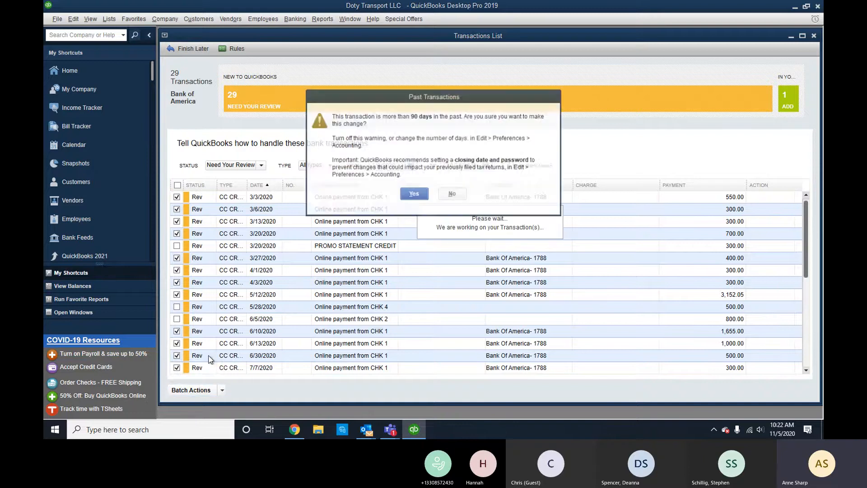
pyautogui.click(420, 193)
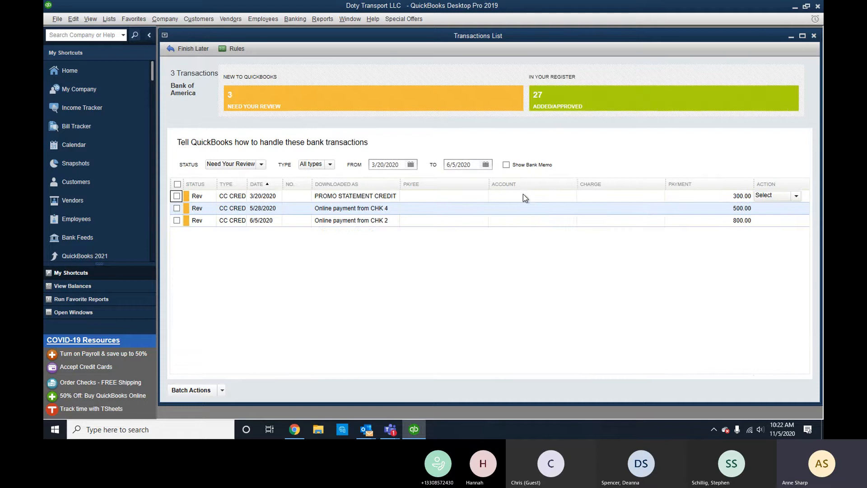
# Enter Cash Bank as the promo credit's account and set it up as a new Equity account.
pyautogui.click(524, 195)
pyautogui.write('Cah')
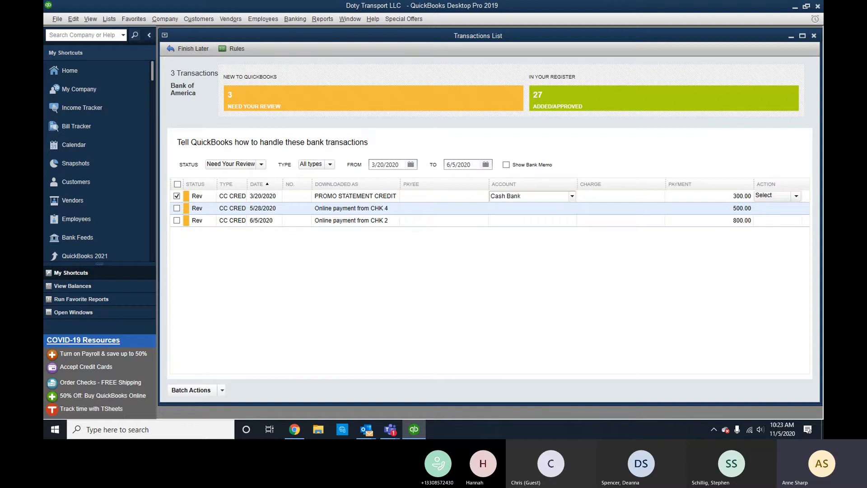
pyautogui.press('Tab')
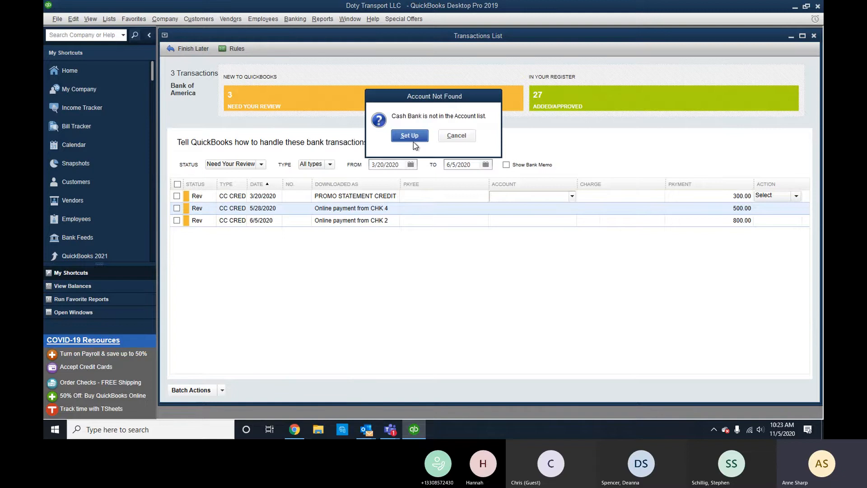
pyautogui.click(413, 140)
pyautogui.click(386, 129)
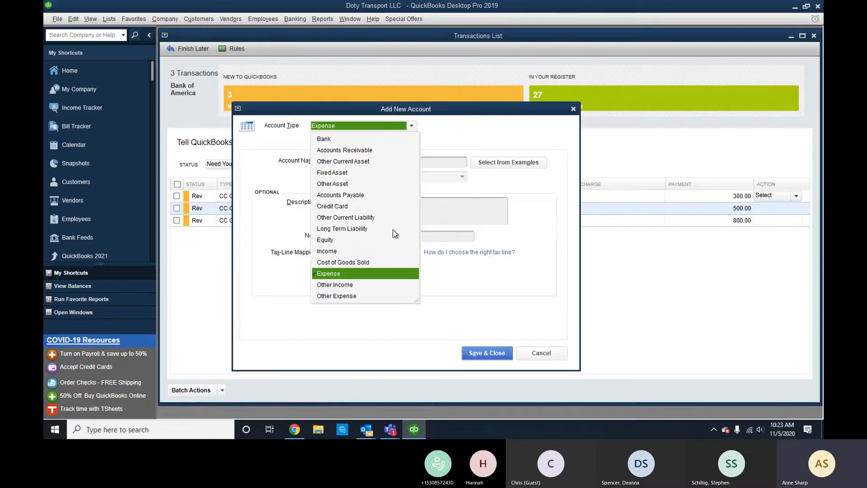
pyautogui.click(332, 241)
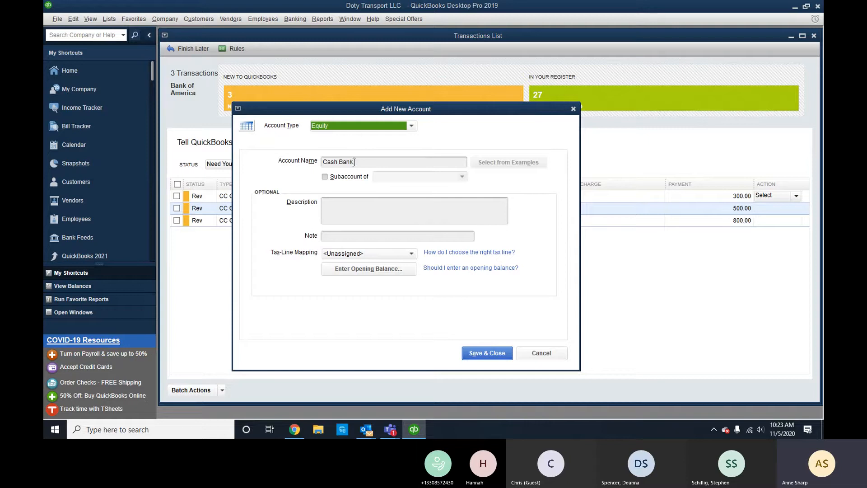
# Correct the new equity account's name to Cash Back and save it.
pyautogui.click(354, 162)
pyautogui.press('BackSpace')
pyautogui.press('BackSpace')
pyautogui.write('ck')
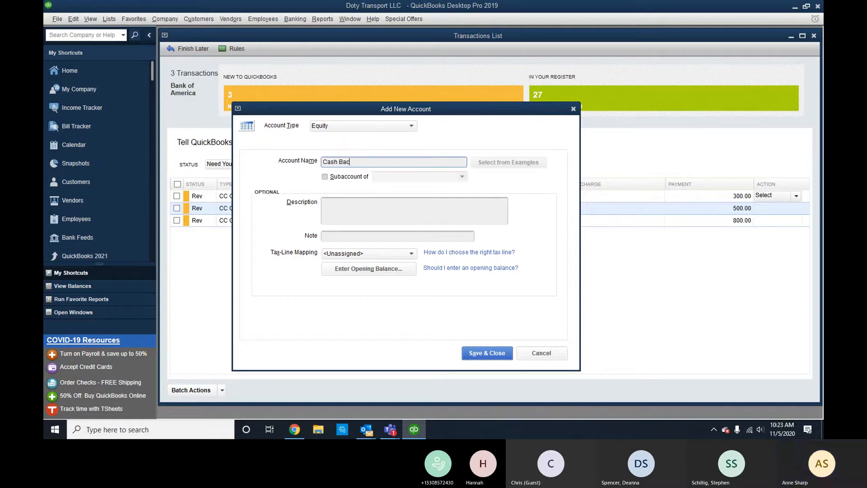
pyautogui.click(504, 356)
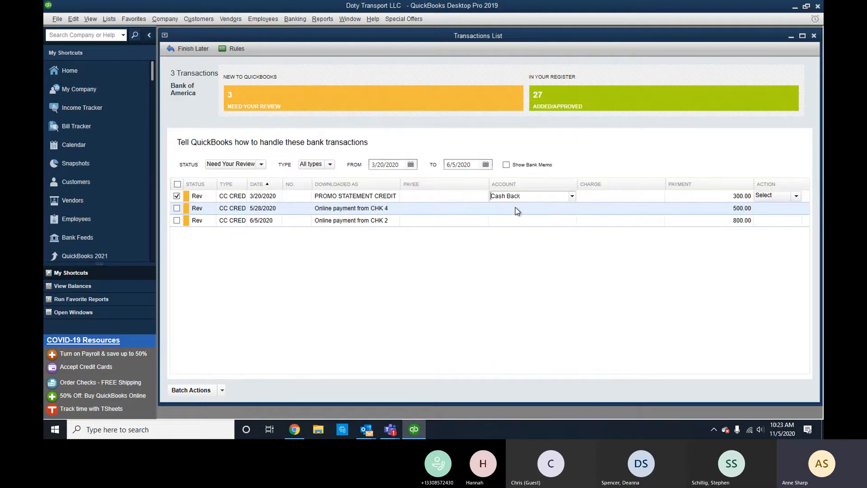
# Add and approve the 300.00 promo credit, confirming its past date.
pyautogui.click(221, 390)
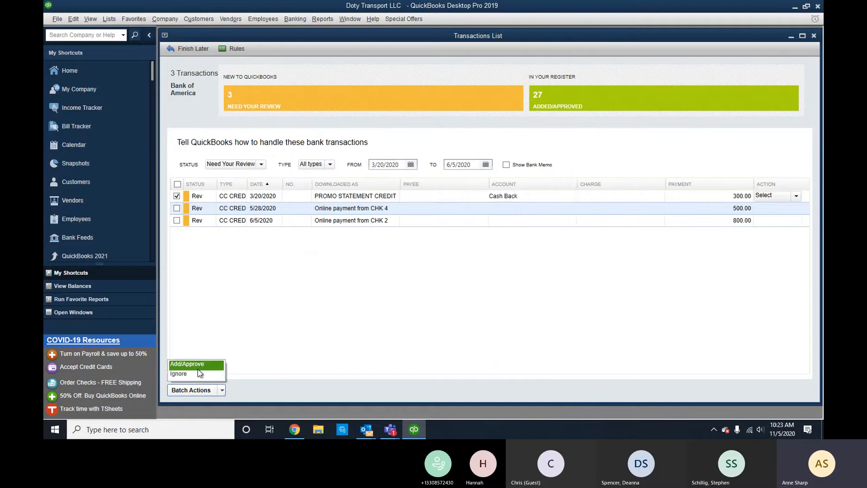
pyautogui.click(199, 366)
pyautogui.click(413, 194)
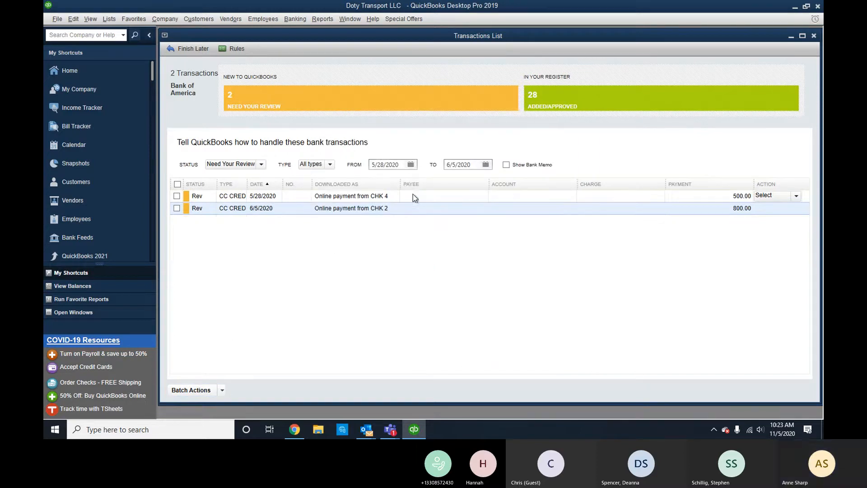
# Batch-approve the 24 auto-matched checking transactions, leaving 112 to review.
pyautogui.click(815, 35)
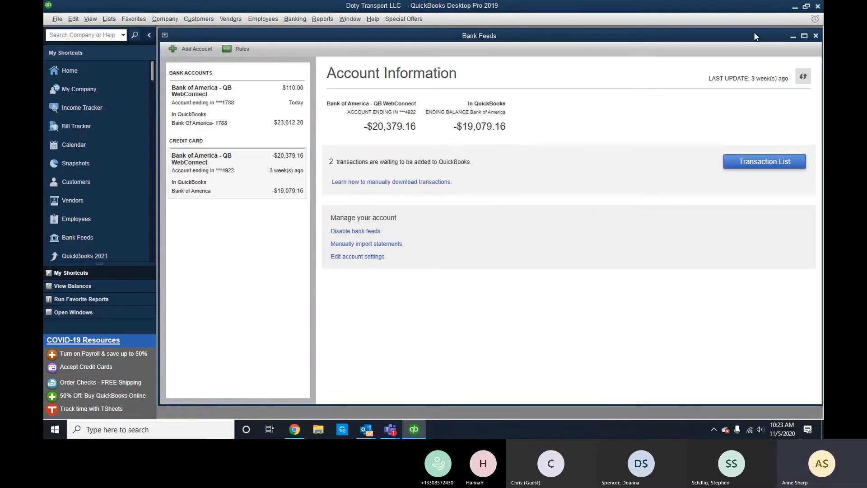
pyautogui.click(229, 100)
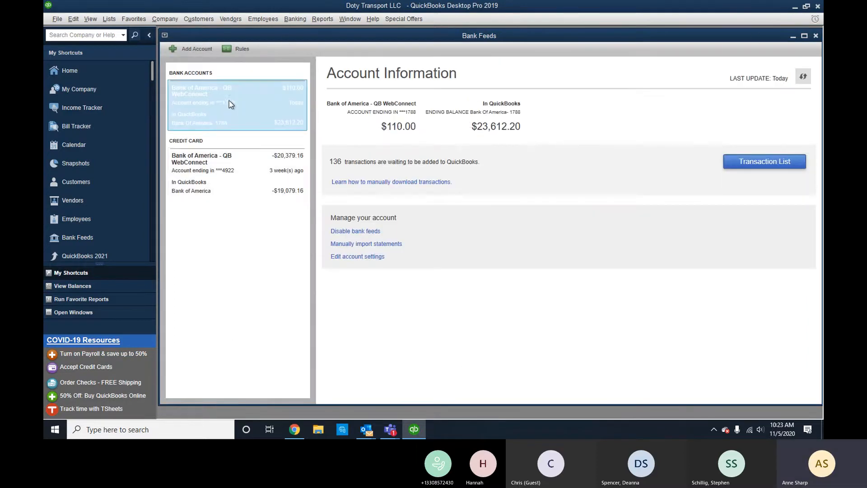
pyautogui.click(752, 158)
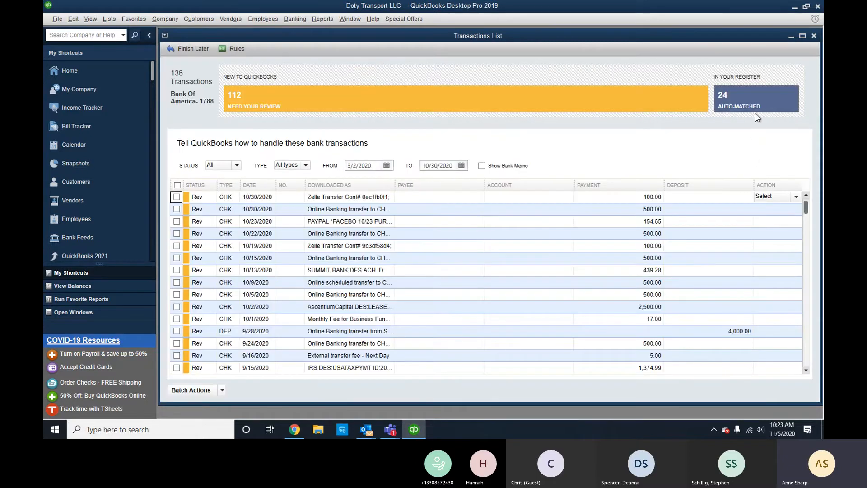
pyautogui.click(757, 106)
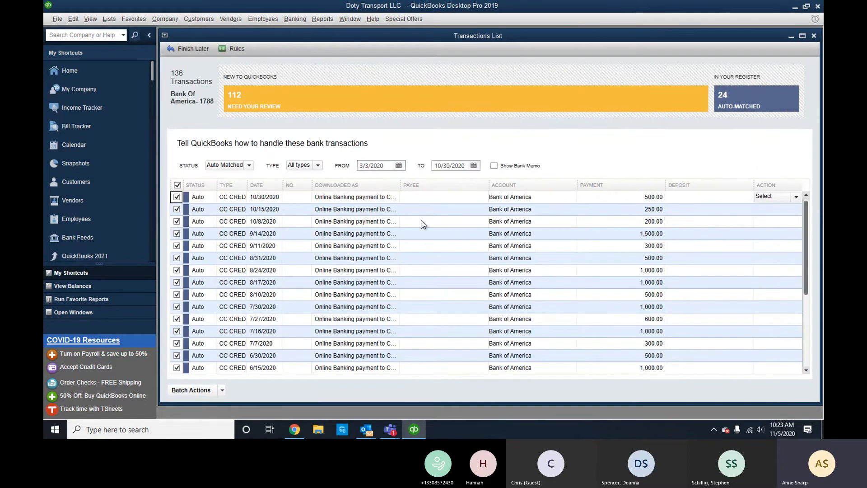
pyautogui.scroll(-4, 567, 226)
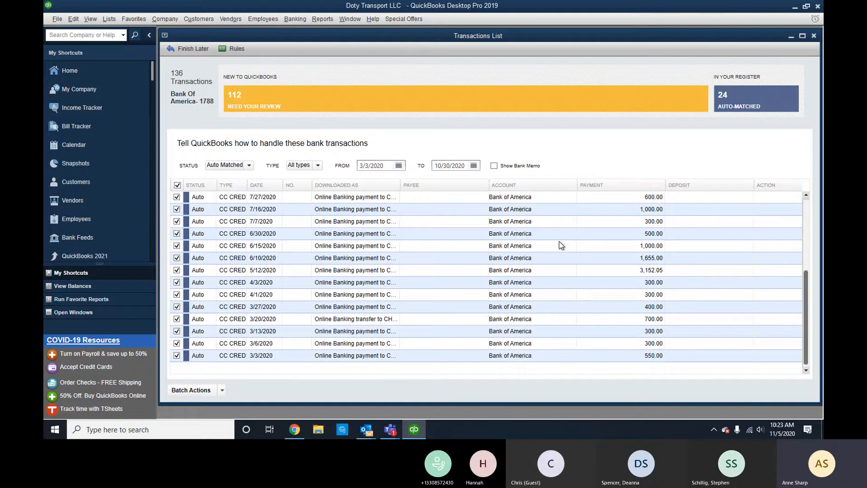
pyautogui.click(222, 391)
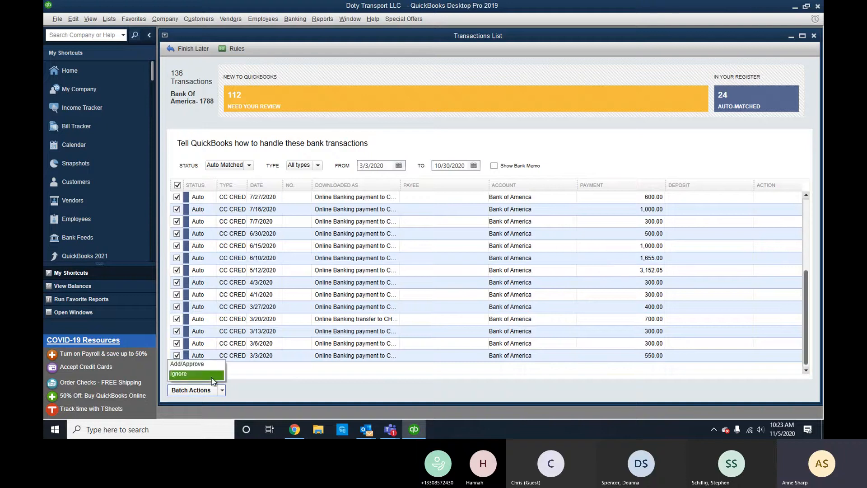
pyautogui.click(212, 376)
pyautogui.click(412, 194)
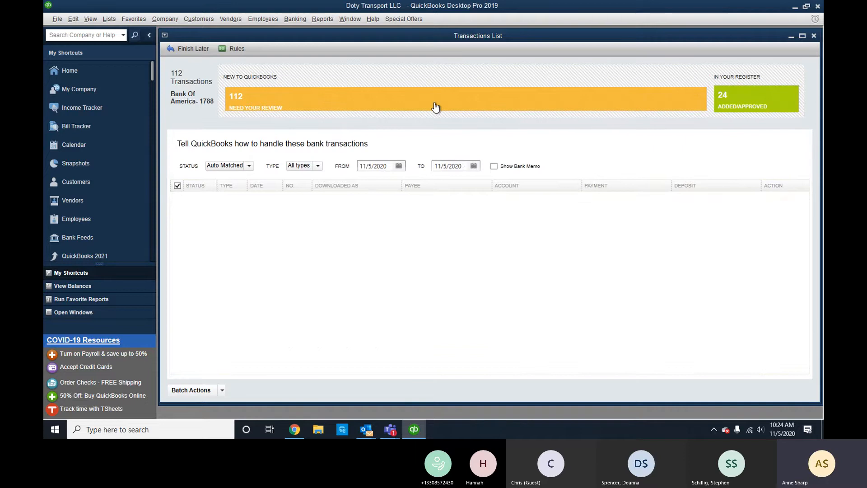
pyautogui.click(433, 107)
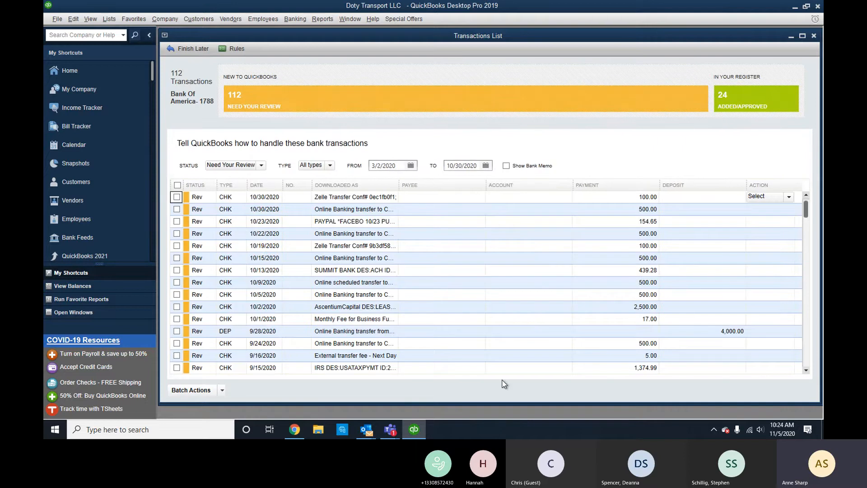
pyautogui.click(815, 35)
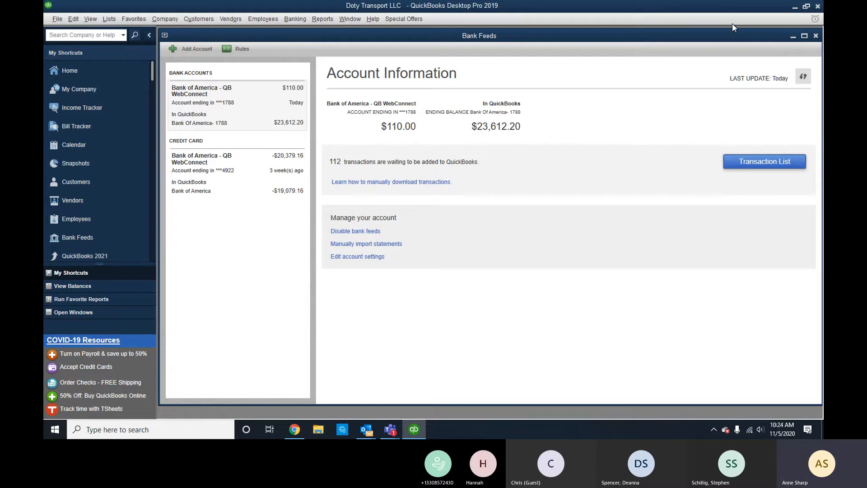
# Close Bank Feeds and start reconciling Bank of America from its register.
pyautogui.click(816, 35)
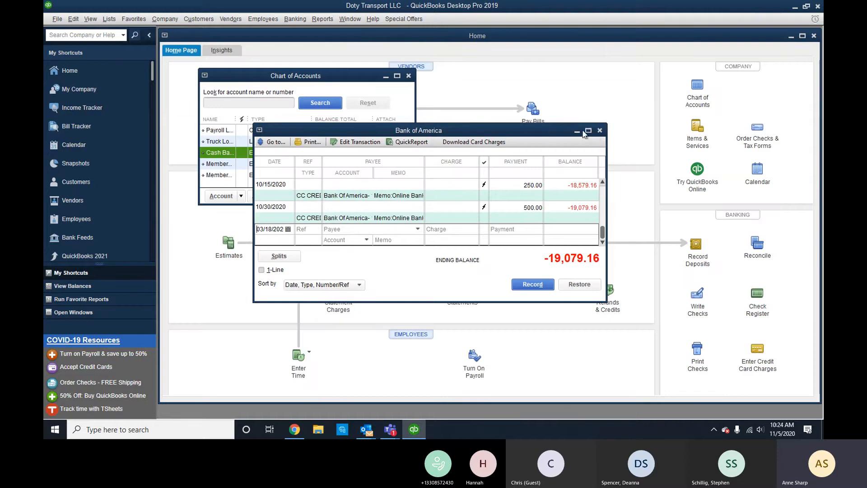
pyautogui.rightClick(443, 197)
pyautogui.click(462, 292)
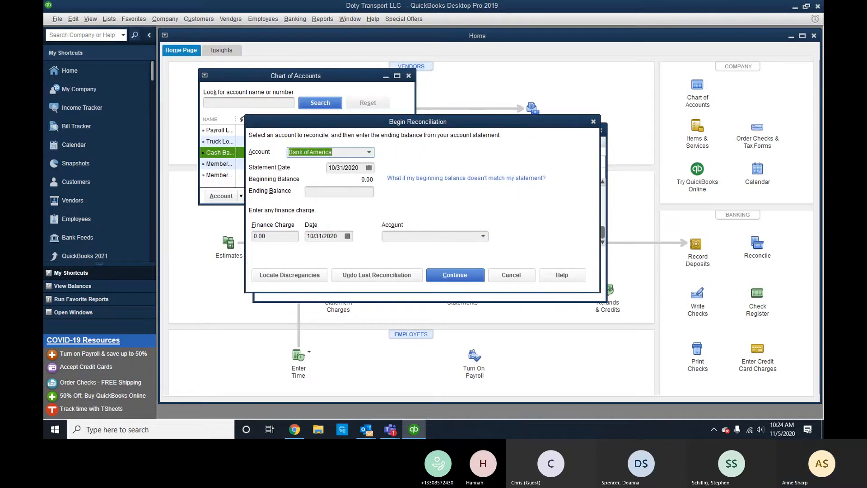
pyautogui.click(294, 429)
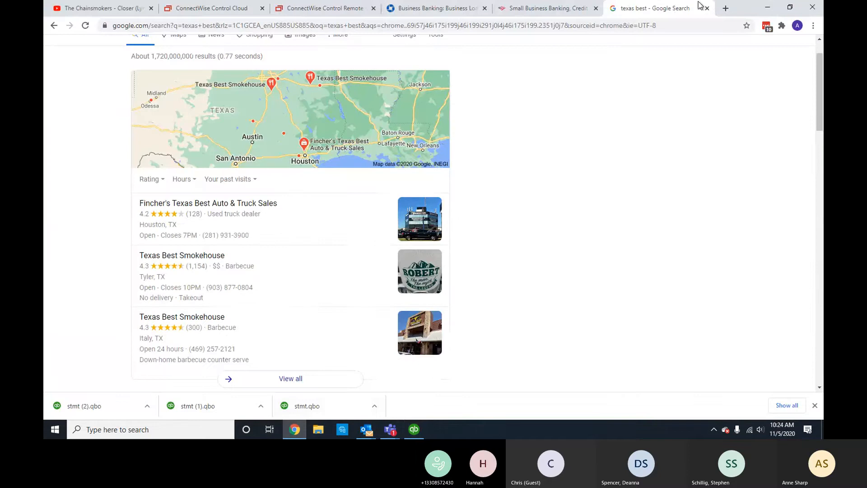
pyautogui.click(767, 7)
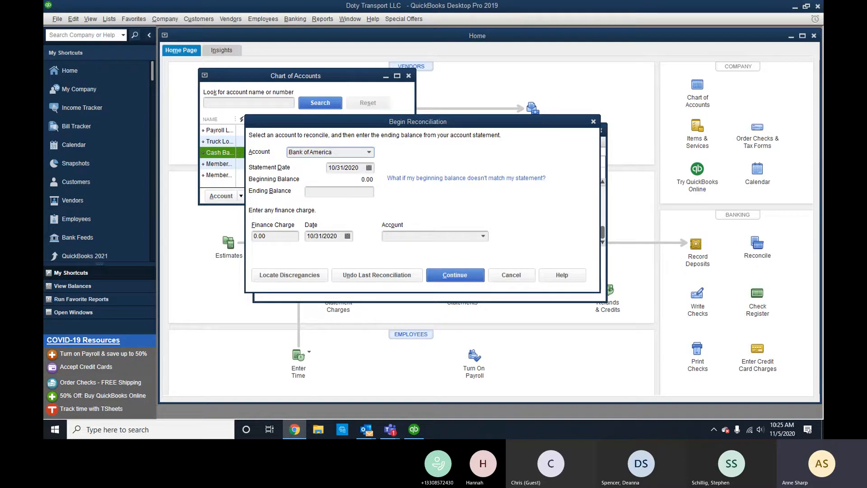
# Set statement date 02/08/2020 and ending balance 34.95, continuing past the past-transactions warning.
pyautogui.click(369, 168)
pyautogui.click(338, 184)
pyautogui.click(337, 184)
pyautogui.click(338, 184)
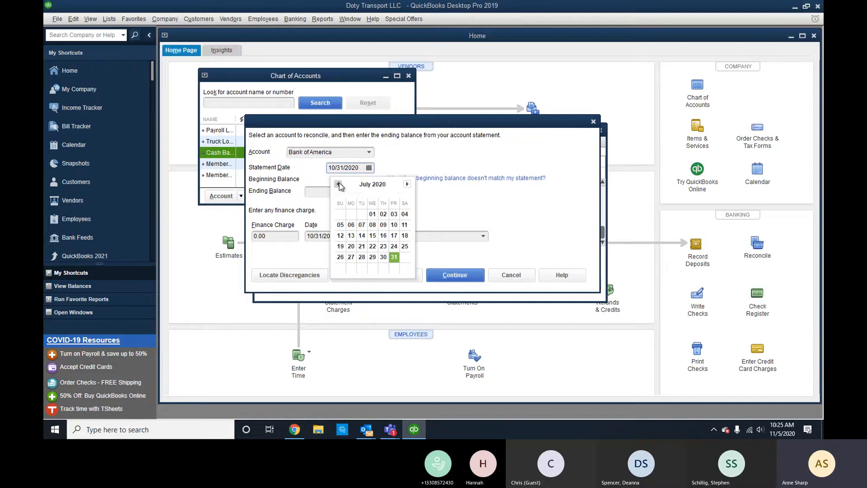
pyautogui.click(338, 184)
pyautogui.click(338, 183)
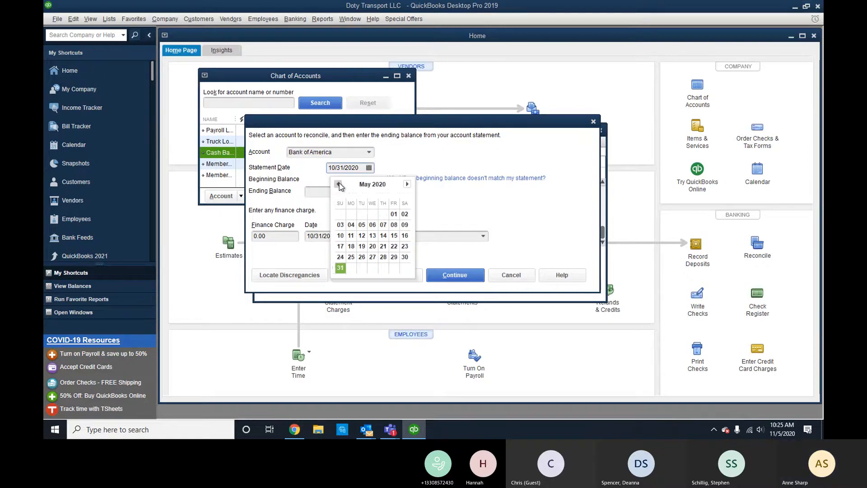
pyautogui.click(338, 183)
pyautogui.click(338, 183)
pyautogui.click(338, 184)
pyautogui.click(338, 184)
pyautogui.click(338, 184)
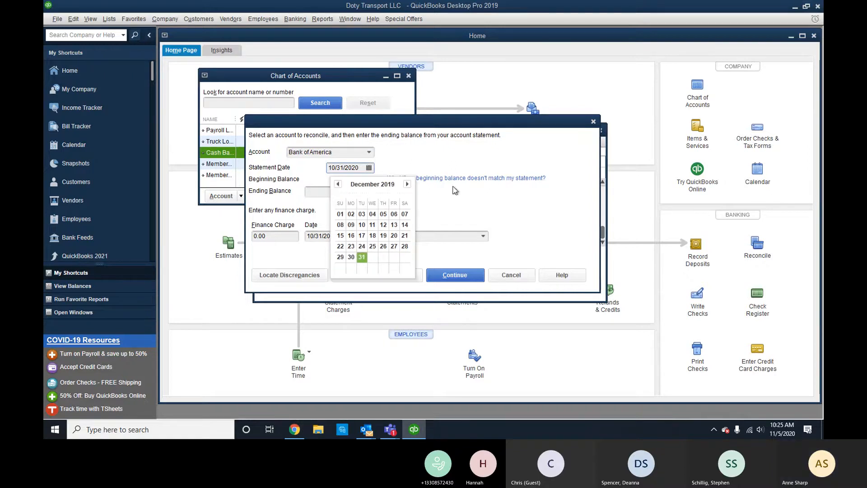
pyautogui.click(407, 184)
pyautogui.click(407, 183)
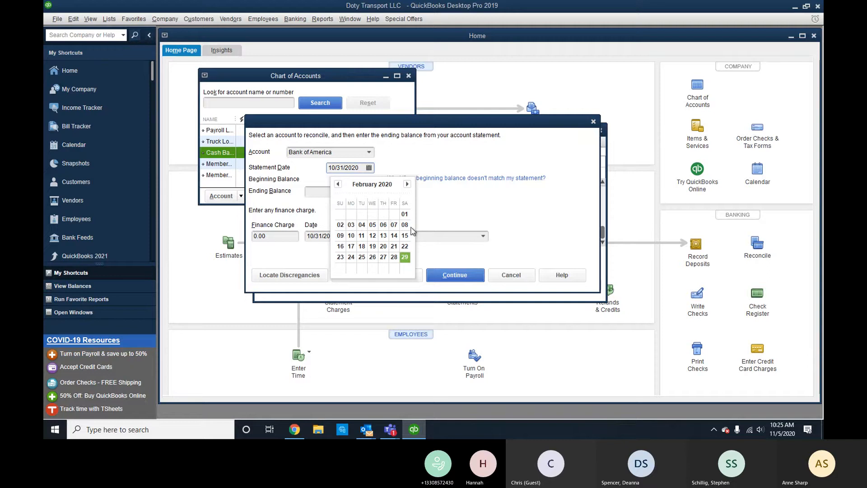
pyautogui.click(405, 225)
pyautogui.click(370, 193)
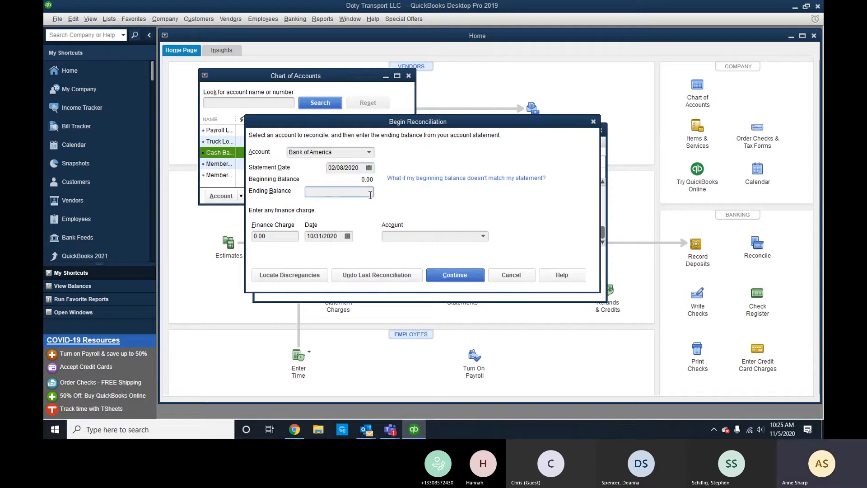
pyautogui.write('34.95')
pyautogui.press('Return')
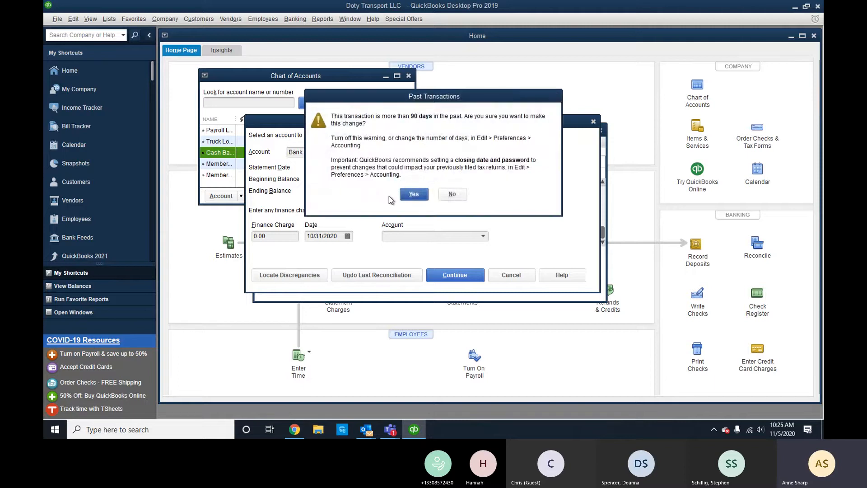
pyautogui.click(412, 194)
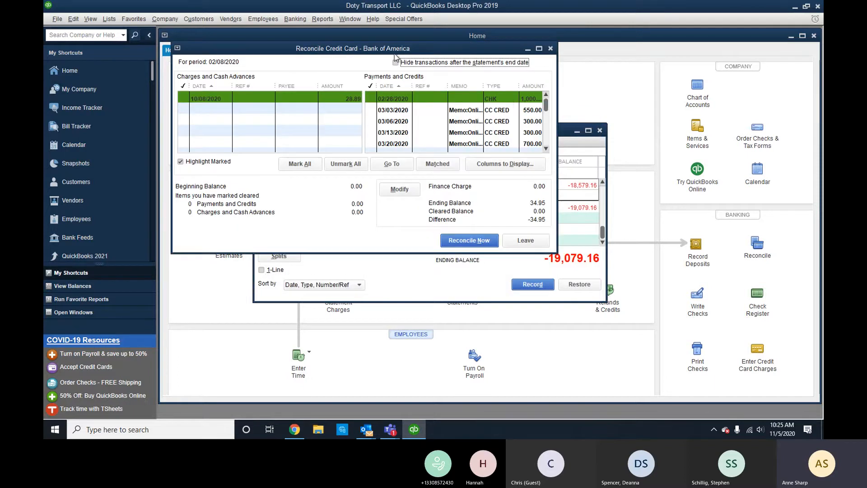
pyautogui.click(396, 62)
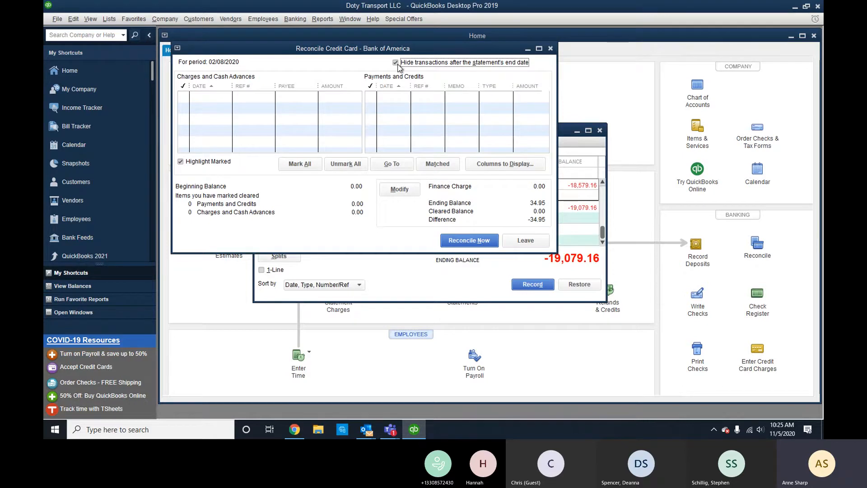
pyautogui.click(396, 63)
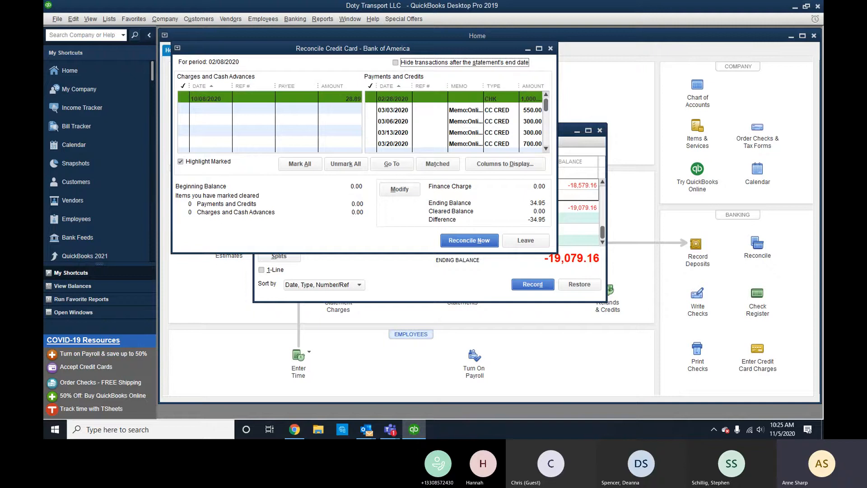
pyautogui.hotkey('alt', 'Tab')
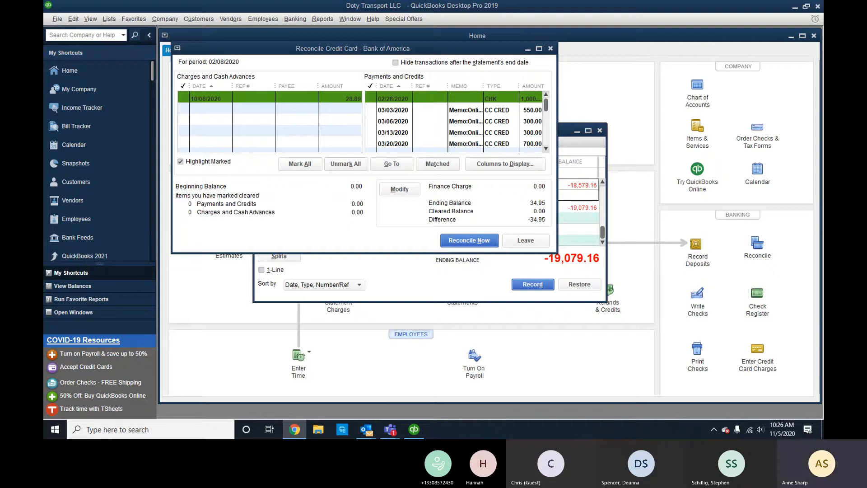
# Import the Web Connect statement file stmt (3) through File > Utilities > Import.
pyautogui.click(57, 19)
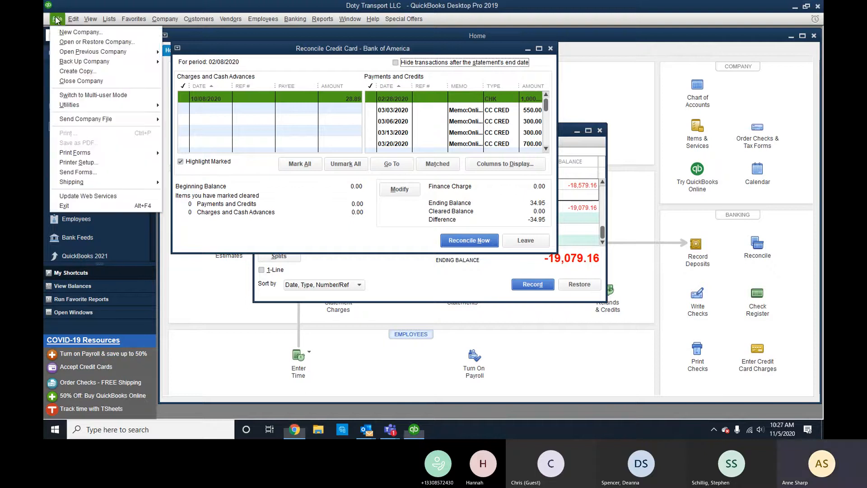
pyautogui.moveTo(86, 106)
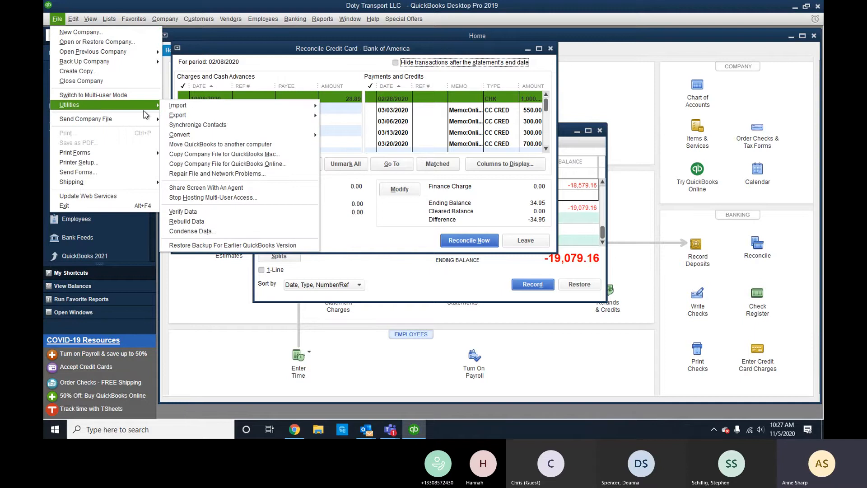
pyautogui.moveTo(311, 117)
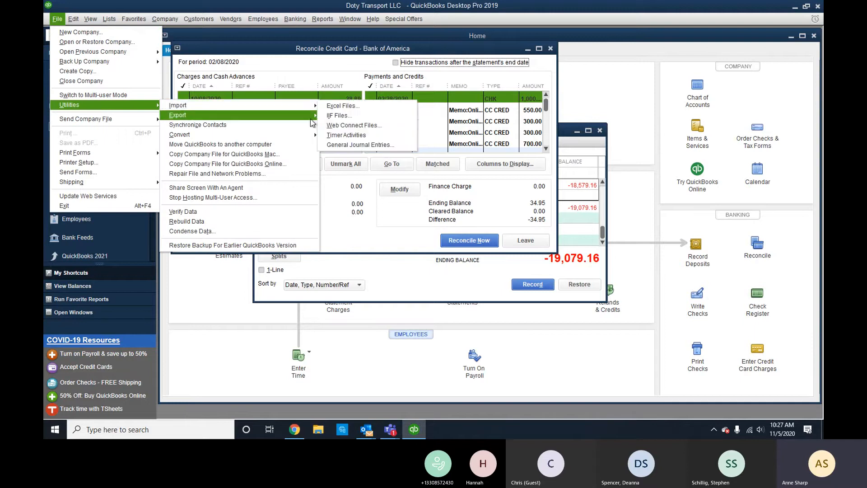
pyautogui.click(357, 126)
pyautogui.click(280, 110)
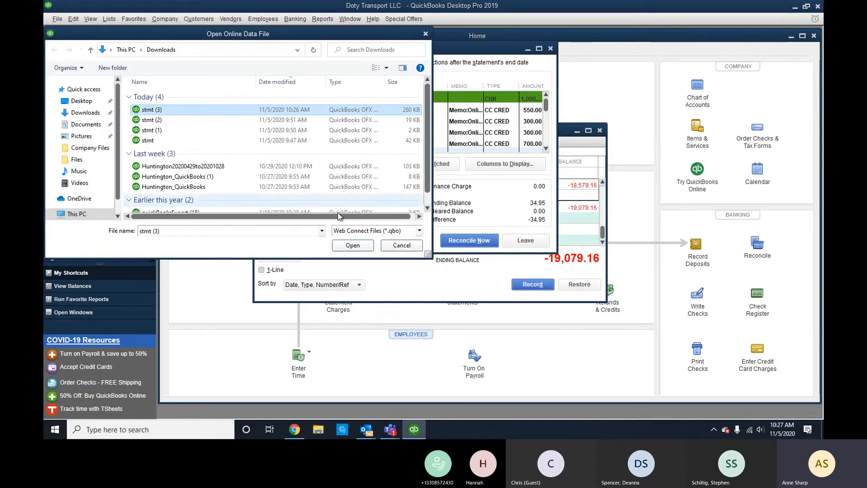
pyautogui.click(346, 247)
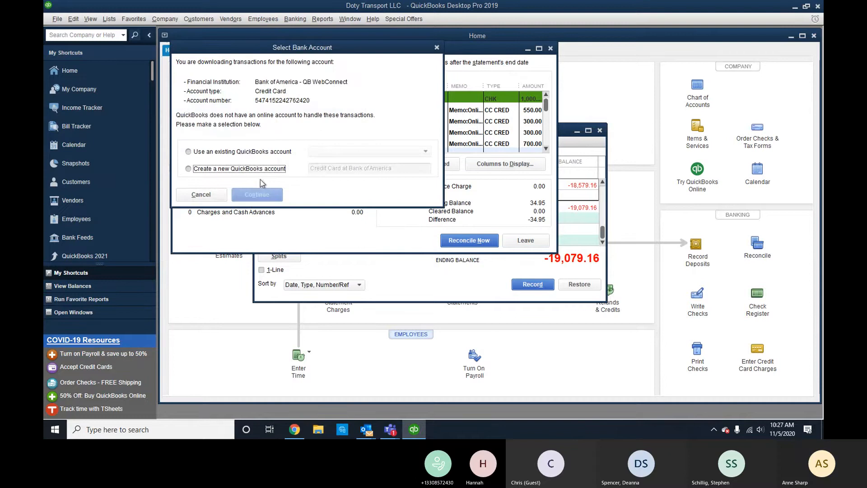
# Create a new account named BOA-2420 for the downloaded card data and finish the import.
pyautogui.click(268, 153)
pyautogui.click(359, 156)
pyautogui.click(359, 154)
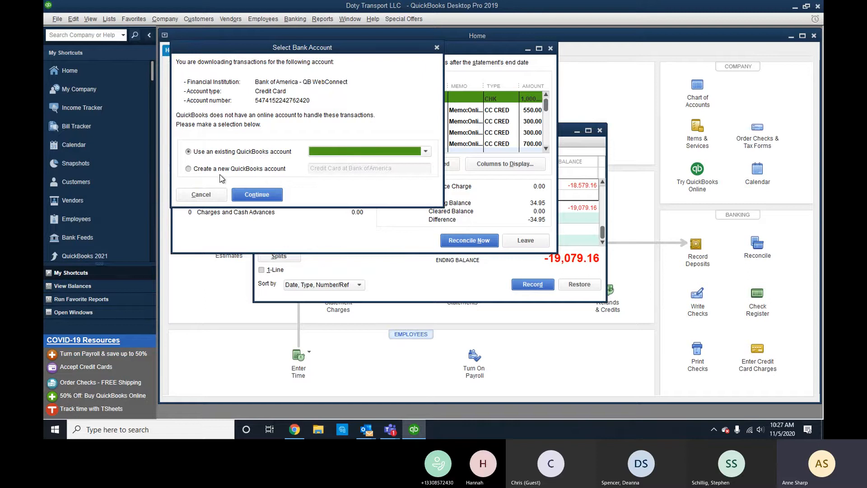
pyautogui.click(323, 154)
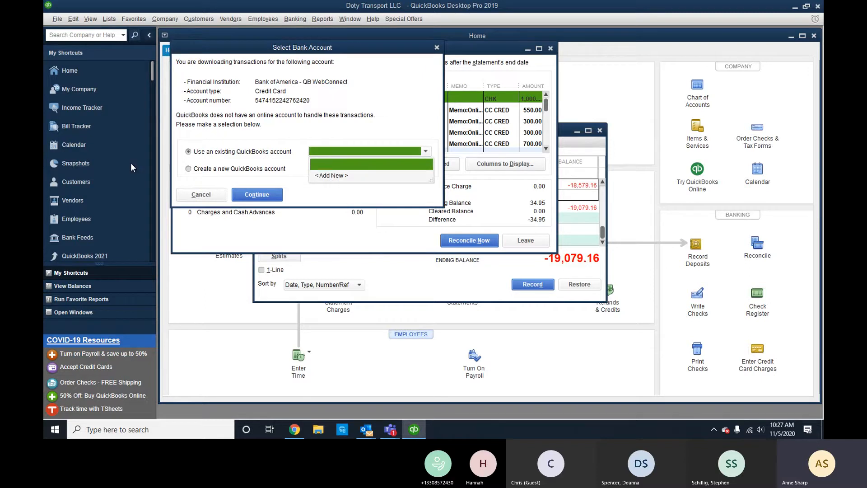
pyautogui.click(188, 169)
pyautogui.click(411, 166)
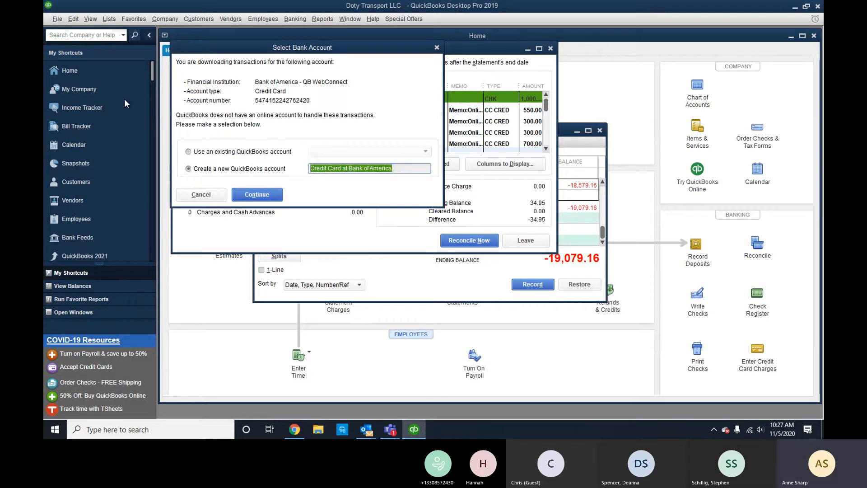
pyautogui.press('BackSpace')
pyautogui.write('BOA-')
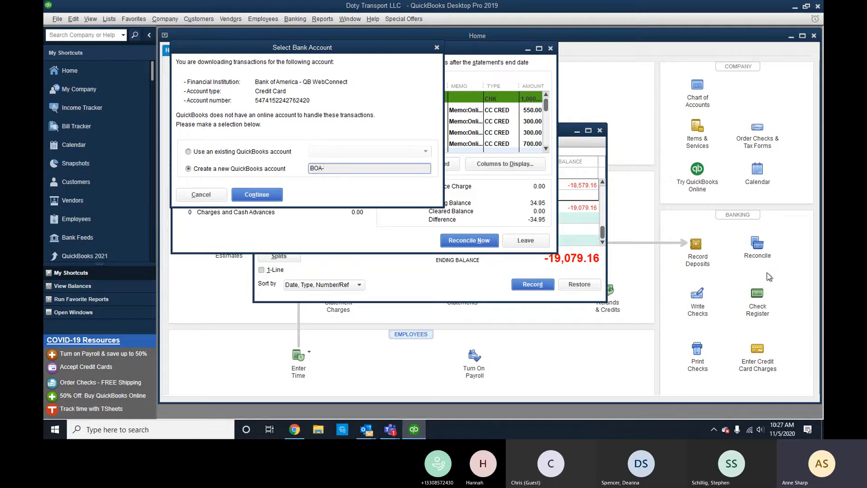
pyautogui.hotkey('alt', 'Tab')
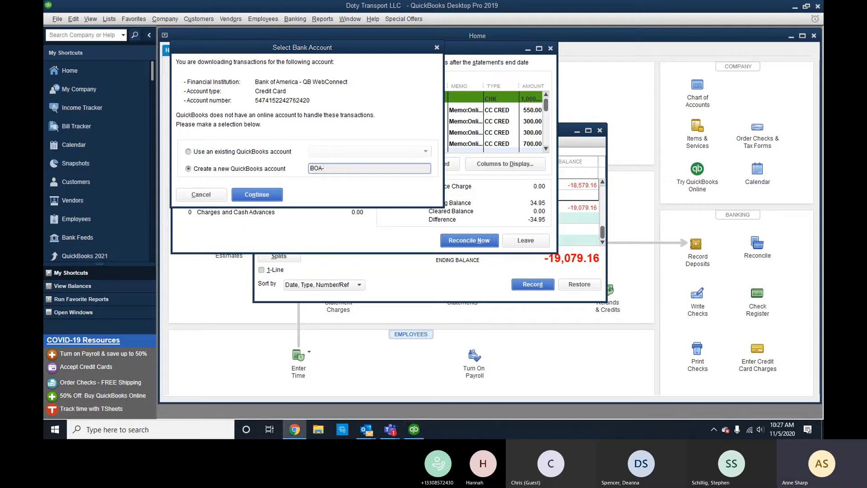
pyautogui.click(414, 167)
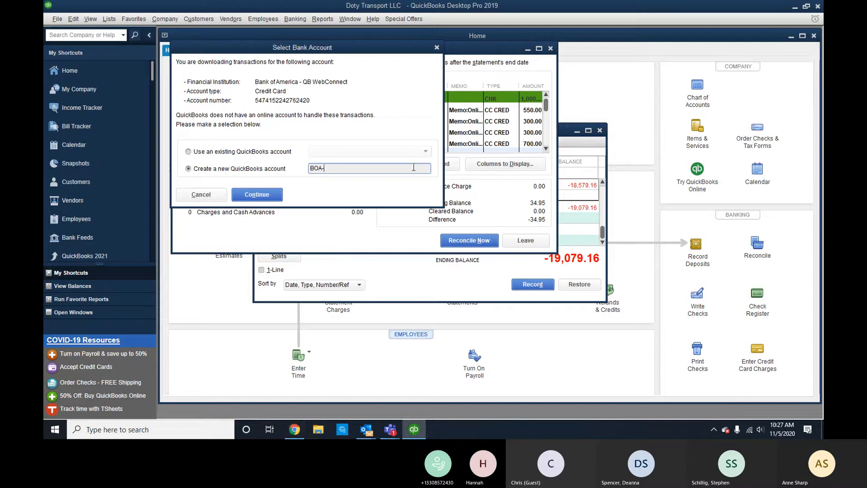
pyautogui.write('24')
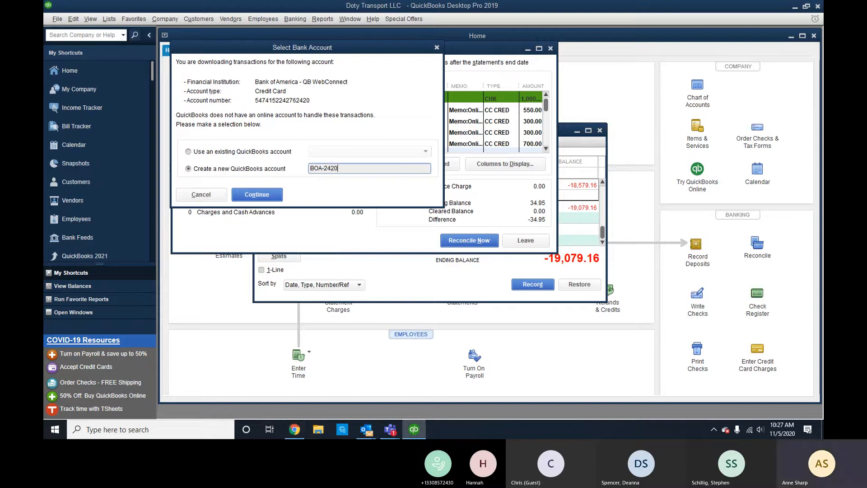
pyautogui.write('20')
pyautogui.click(269, 195)
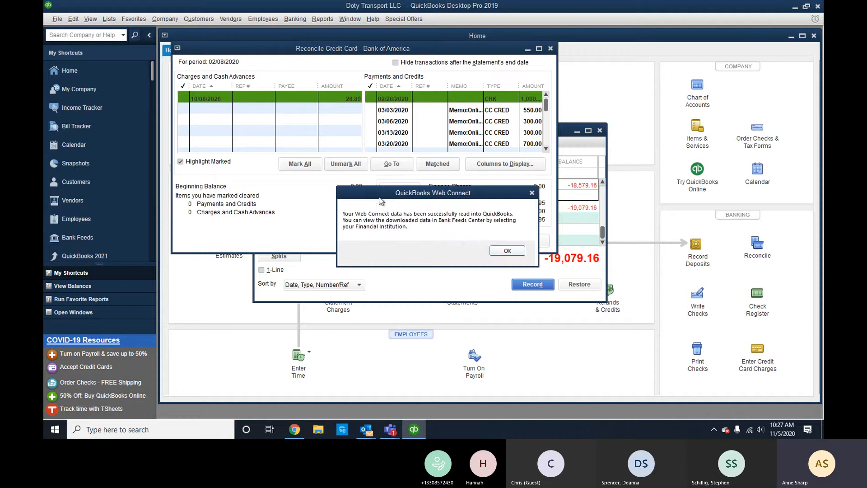
pyautogui.click(507, 250)
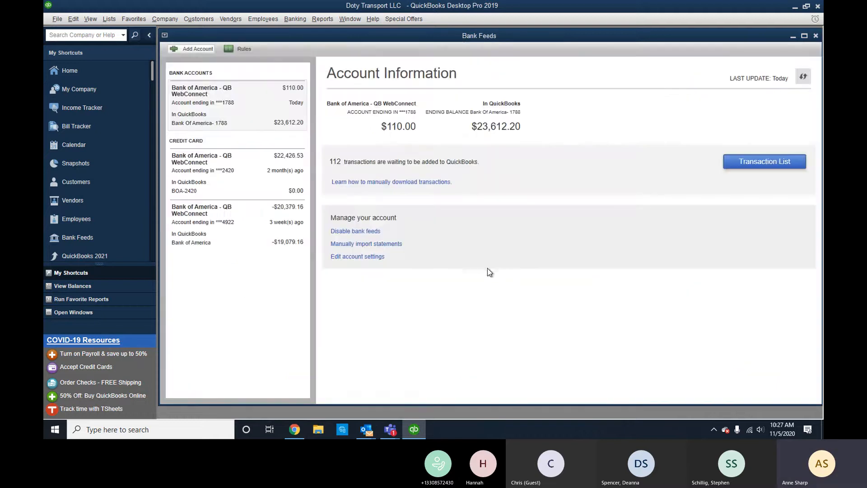
# Check the accounts ending 4922, 1788 and 2420, finding 400 BOA-2420 transactions waiting.
pyautogui.click(251, 227)
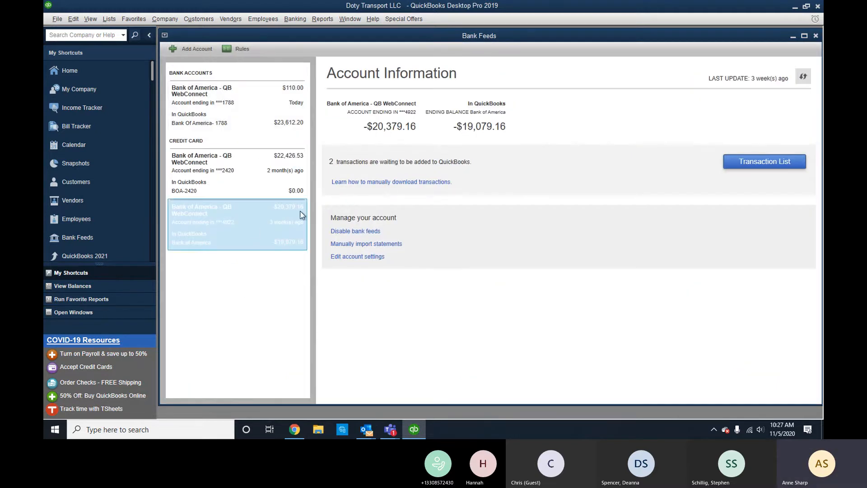
pyautogui.click(769, 162)
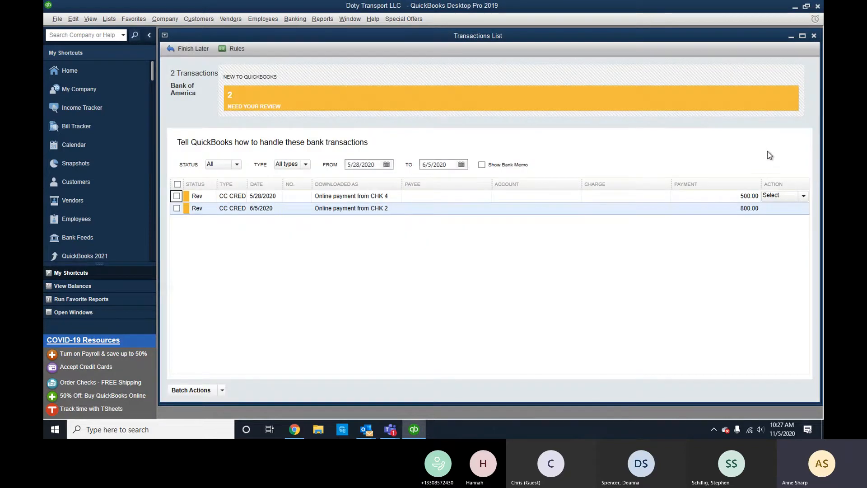
pyautogui.click(814, 35)
pyautogui.click(251, 126)
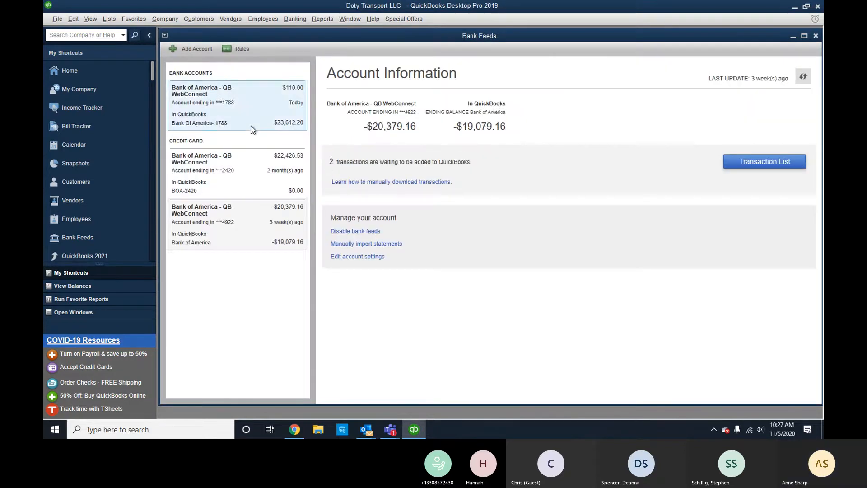
pyautogui.click(298, 172)
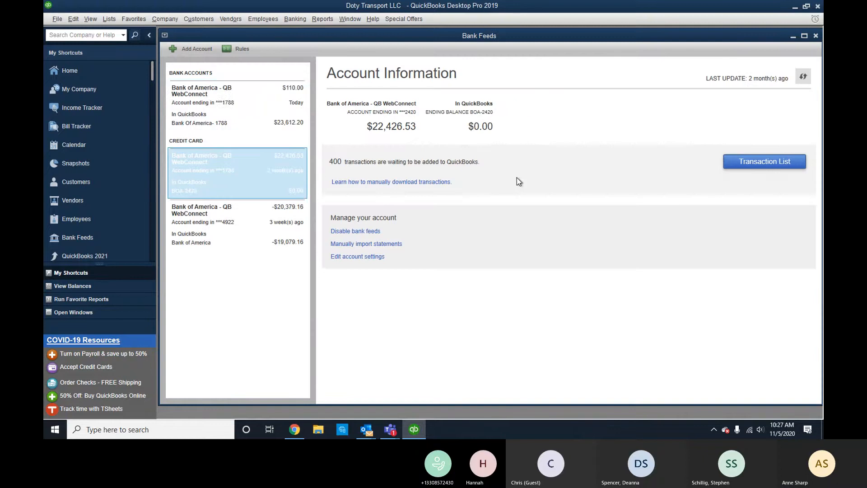
pyautogui.click(760, 165)
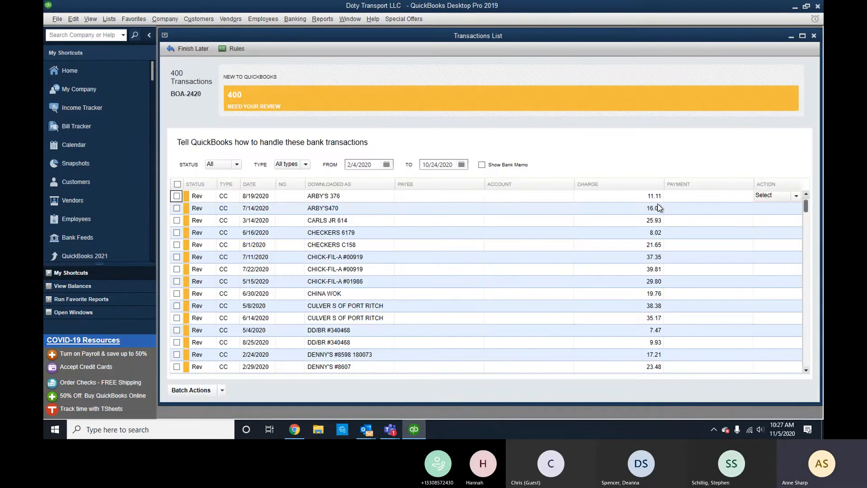
pyautogui.click(814, 36)
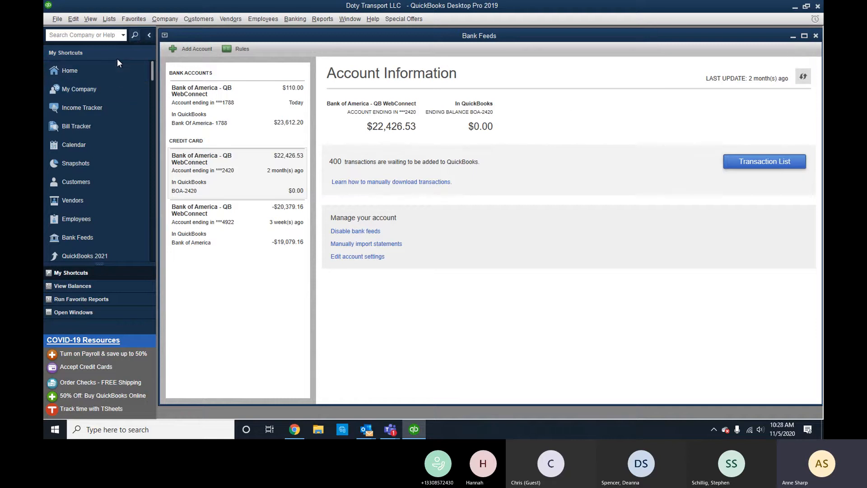
# In the Chart of Accounts, set BOA-2420 as a subaccount of Bank of America.
pyautogui.click(104, 71)
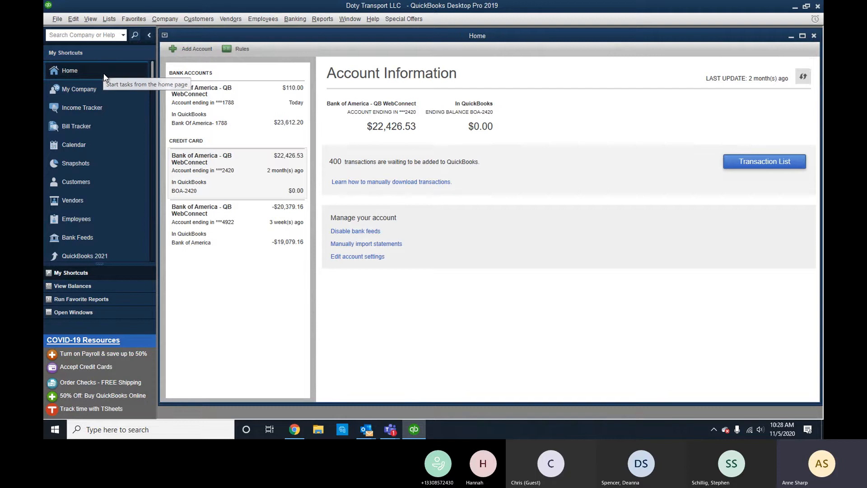
pyautogui.click(695, 98)
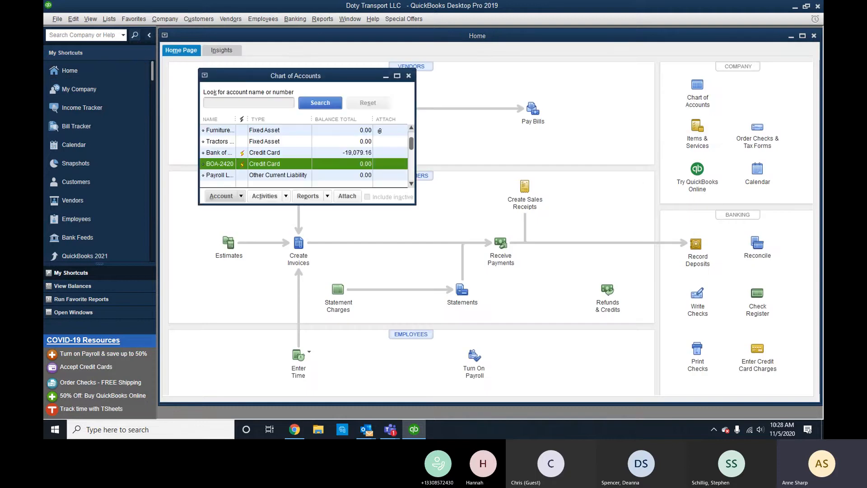
pyautogui.rightClick(225, 164)
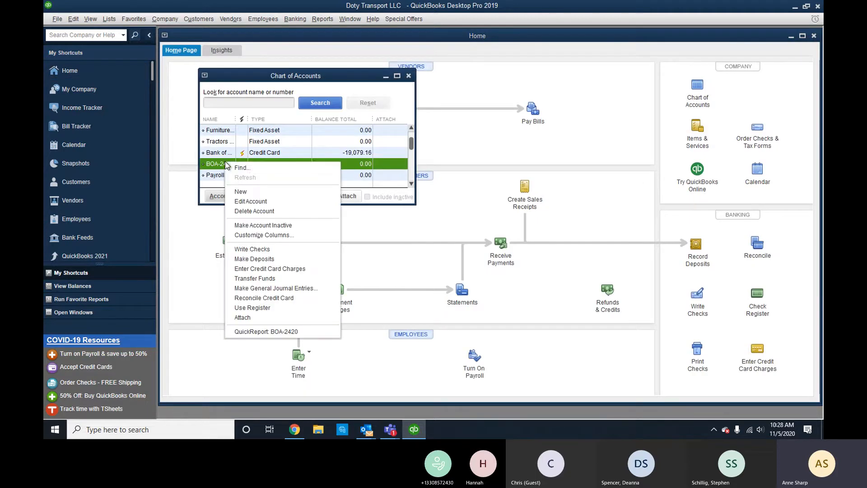
pyautogui.click(240, 202)
pyautogui.click(314, 166)
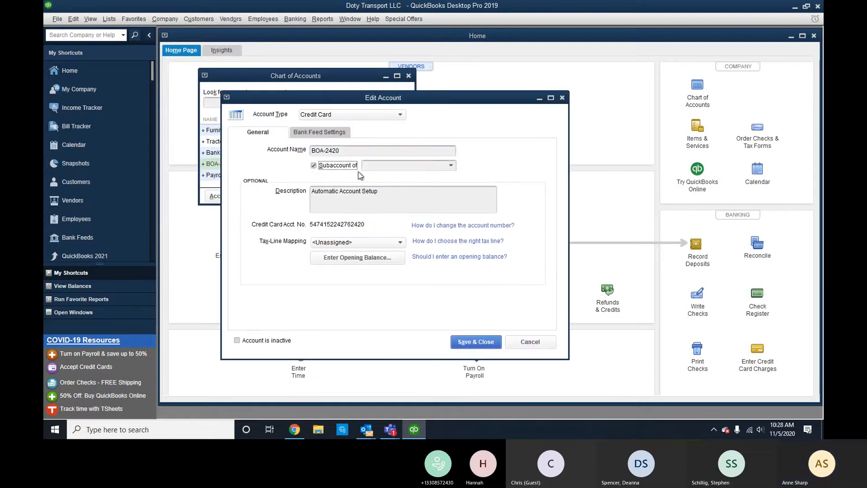
pyautogui.write('Bank of America')
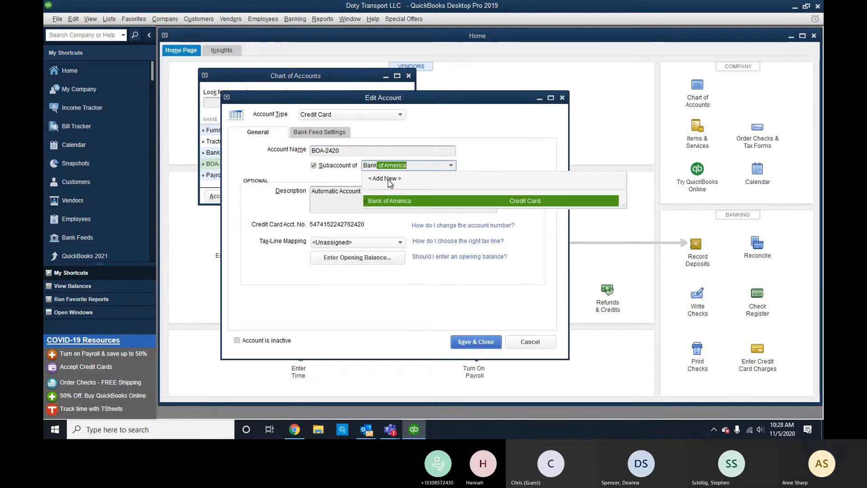
pyautogui.click(397, 202)
pyautogui.click(476, 341)
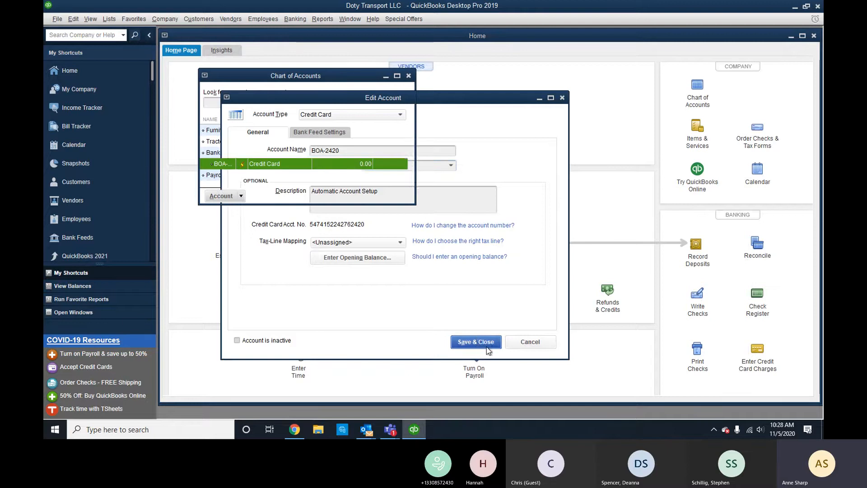
pyautogui.rightClick(331, 154)
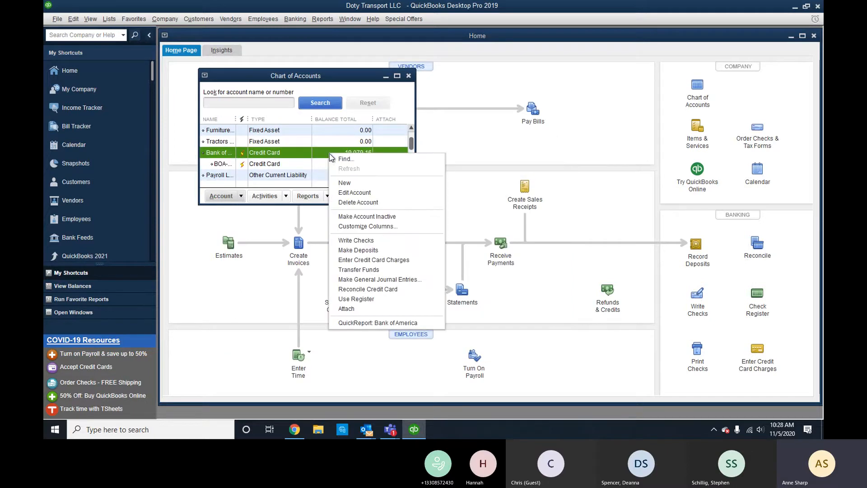
pyautogui.click(307, 165)
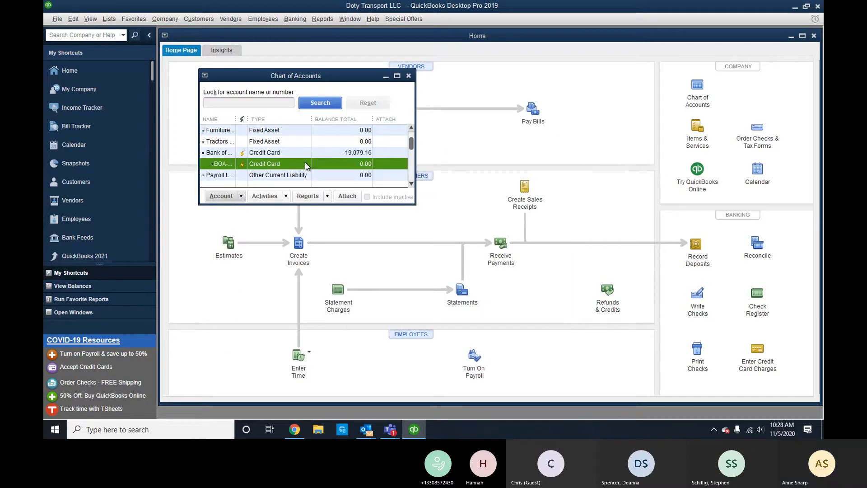
# Open BOA-2420's downloaded charges and add DAT Solutions as the first charge's payee.
pyautogui.doubleClick(306, 165)
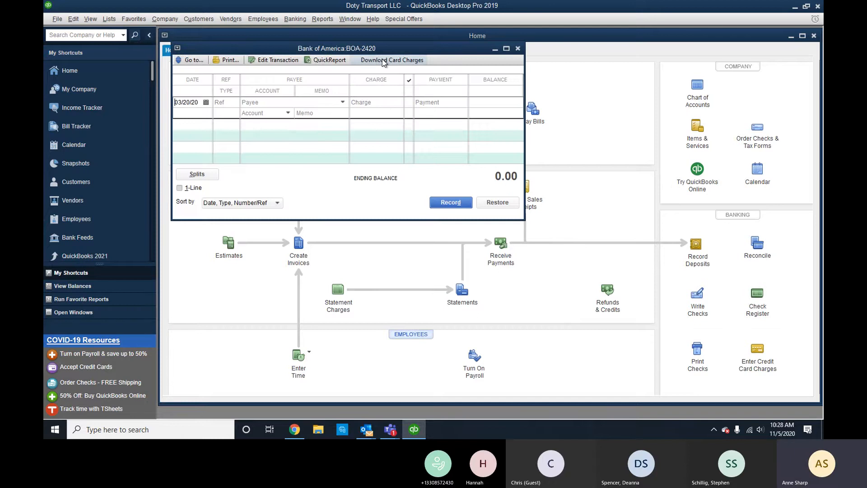
pyautogui.click(382, 59)
pyautogui.click(764, 161)
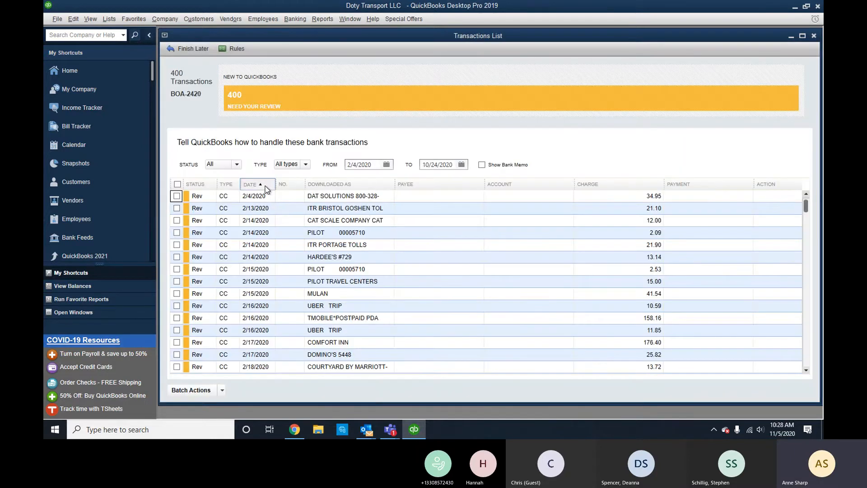
pyautogui.click(441, 194)
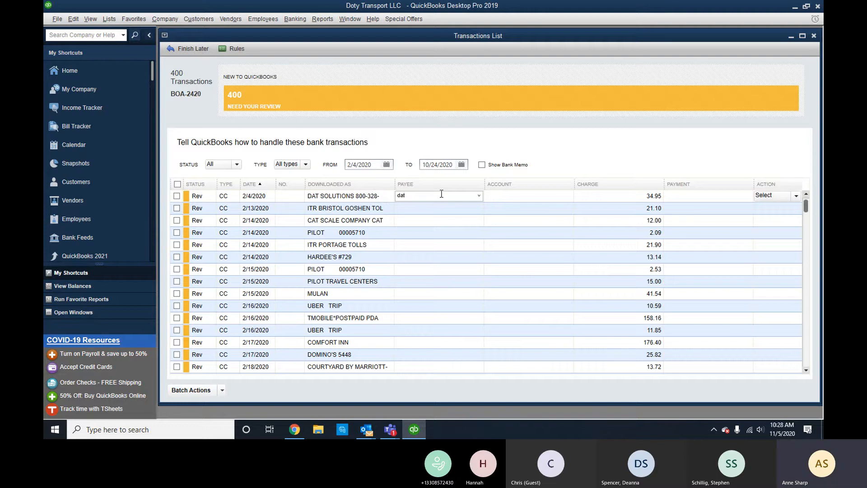
pyautogui.press('BackSpace')
pyautogui.press('BackSpace')
pyautogui.write('AT Solutions')
pyautogui.press('Tab')
pyautogui.click(393, 177)
pyautogui.click(443, 207)
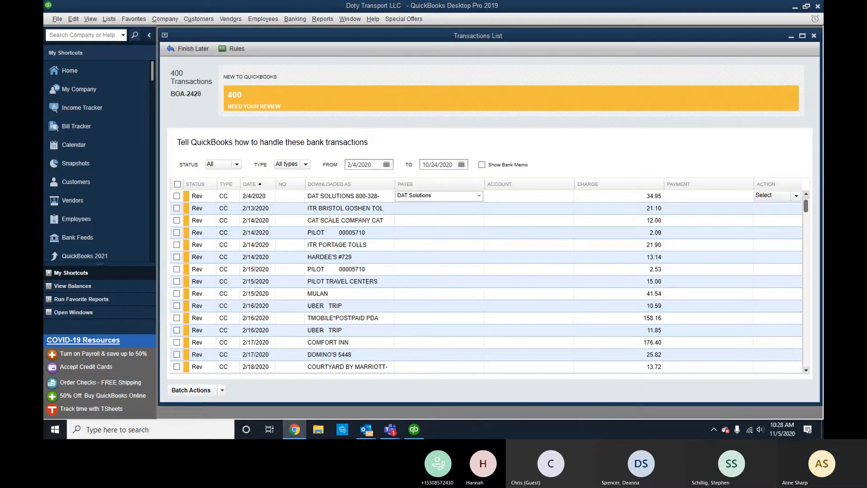
# Assign the charge to a newly set up Dues and Subscriptions account.
pyautogui.click(518, 195)
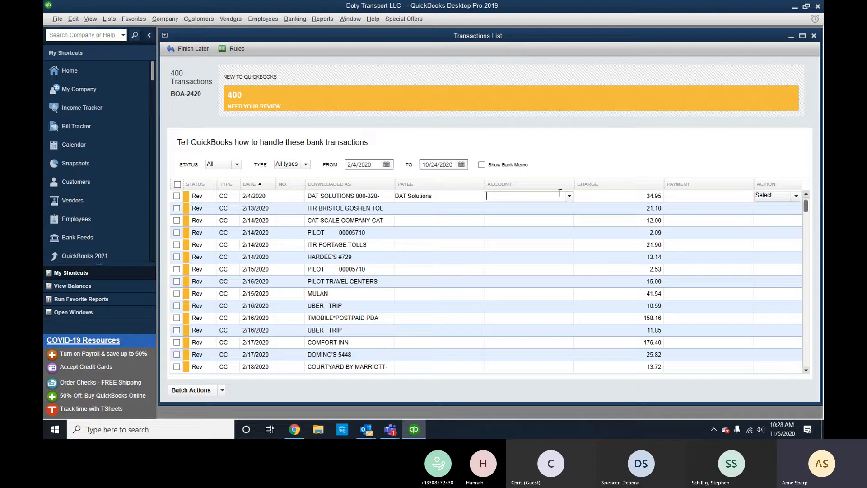
pyautogui.write('Dues and Subscriptions')
pyautogui.press('Tab')
pyautogui.click(414, 136)
pyautogui.click(480, 352)
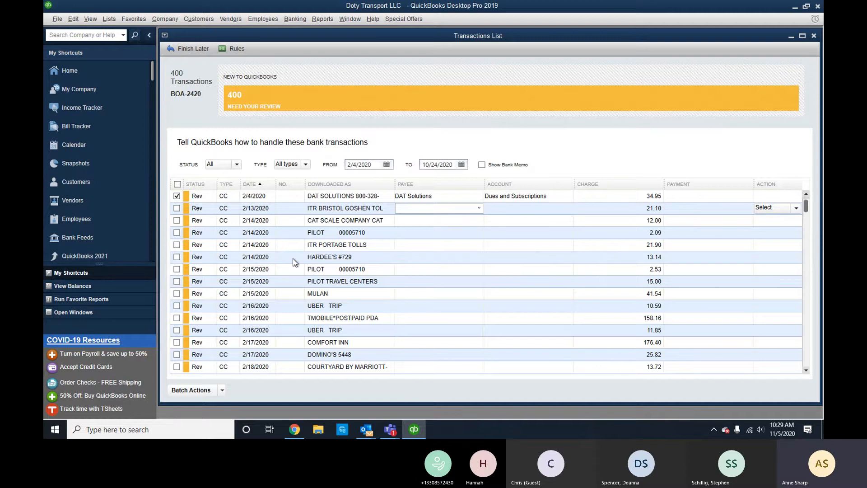
# Add the DAT Solutions charge and accept the DAT SOLUTIONS categorization rule.
pyautogui.click(223, 389)
pyautogui.click(203, 365)
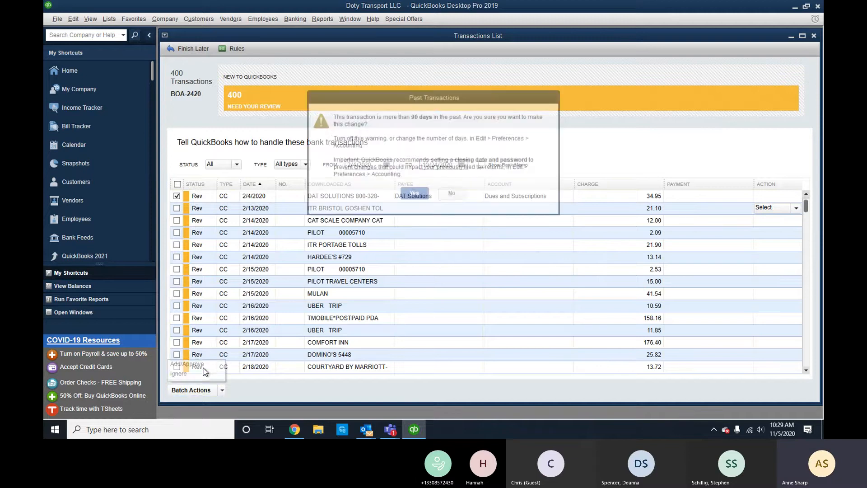
pyautogui.click(414, 194)
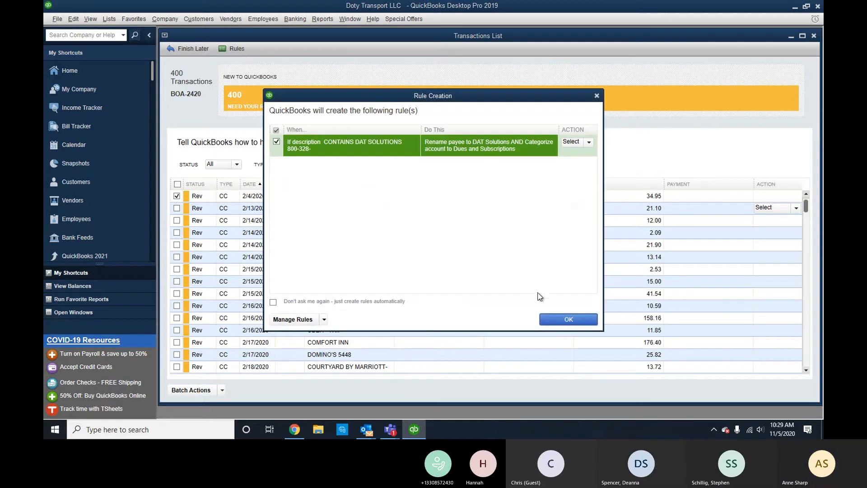
pyautogui.click(569, 321)
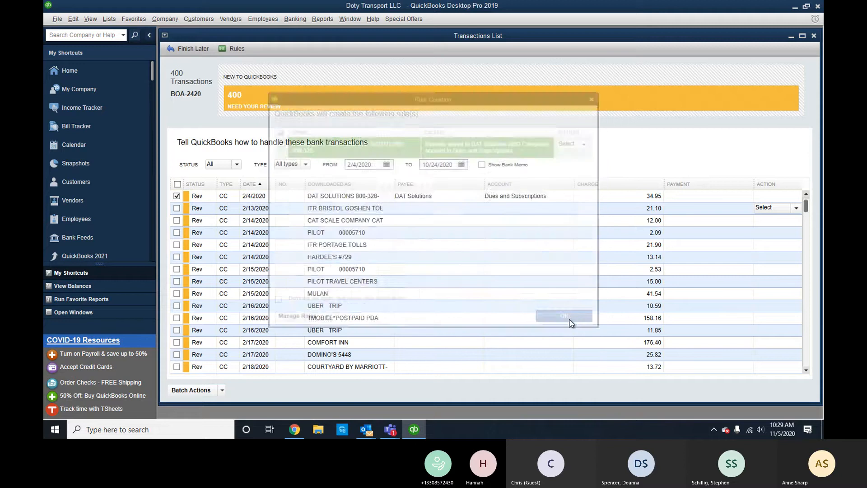
# Add the eight rule-matched DAT Solutions charges as Dues and Subscriptions.
pyautogui.click(761, 99)
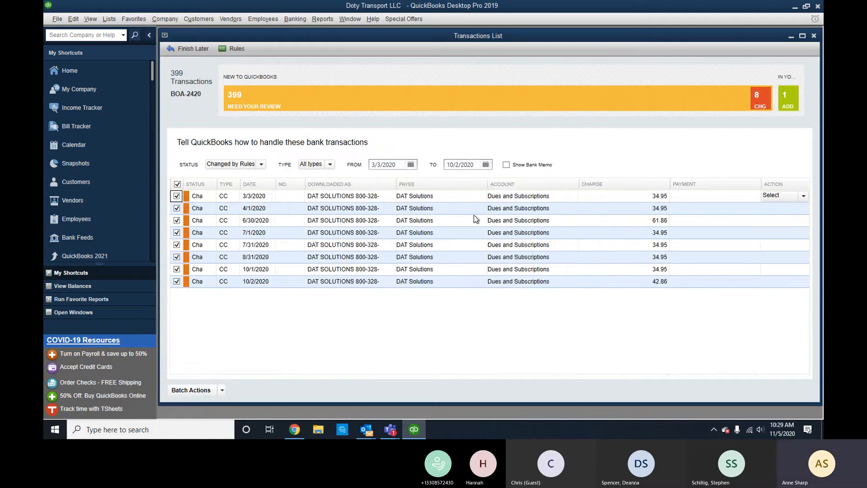
pyautogui.click(221, 390)
pyautogui.click(203, 371)
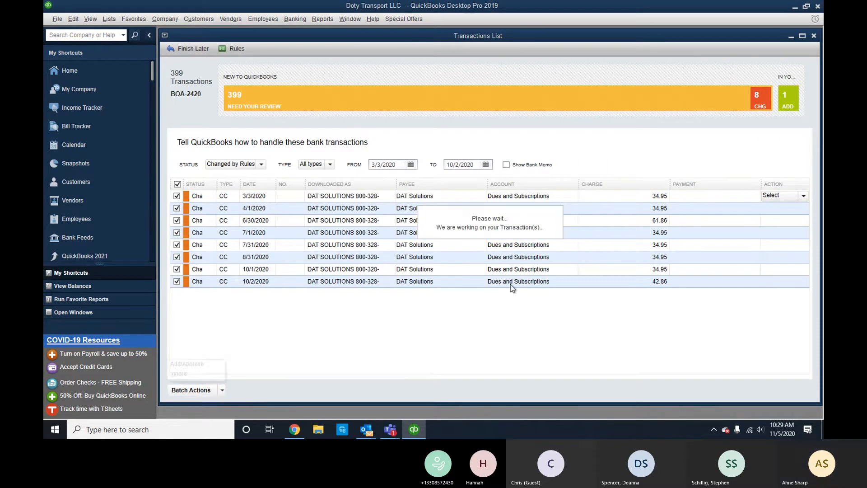
pyautogui.click(414, 194)
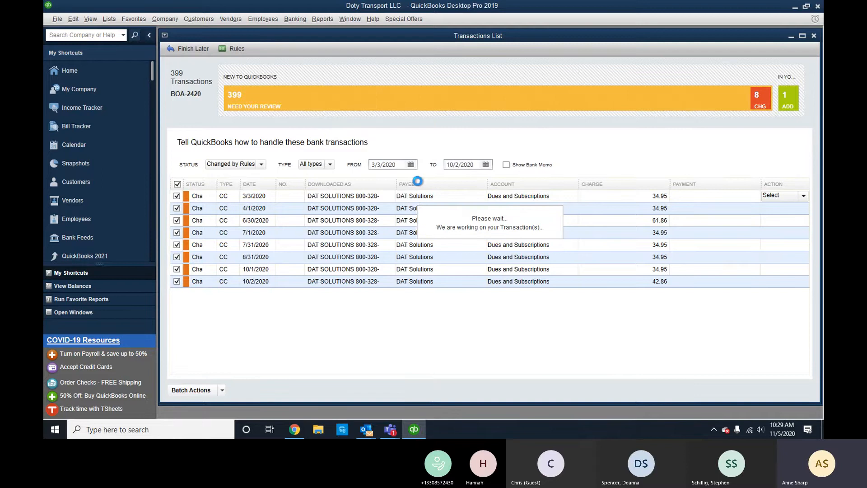
# Close Bank Feeds and the register, then start reconciling the Bank of America card.
pyautogui.click(816, 36)
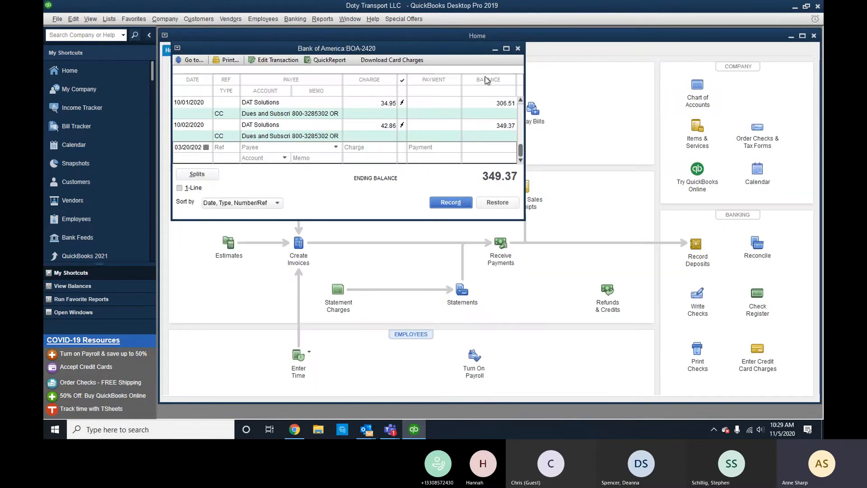
pyautogui.click(517, 48)
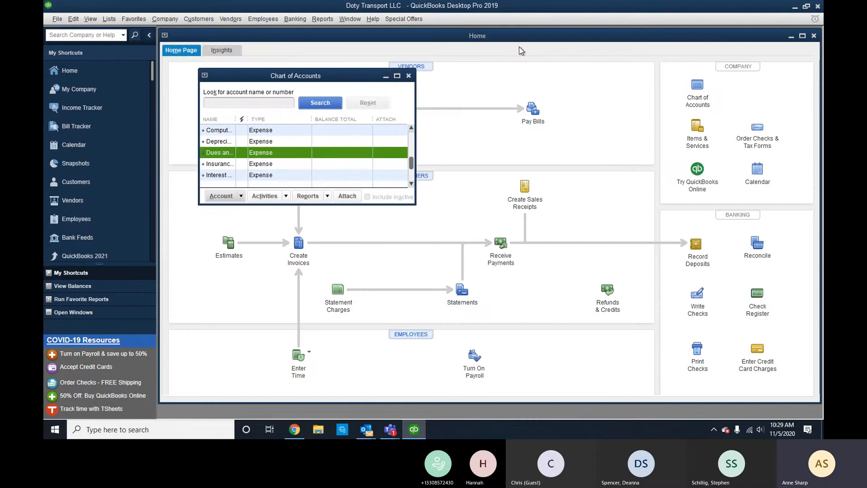
pyautogui.click(397, 76)
pyautogui.scroll(3, 253, 235)
pyautogui.rightClick(208, 154)
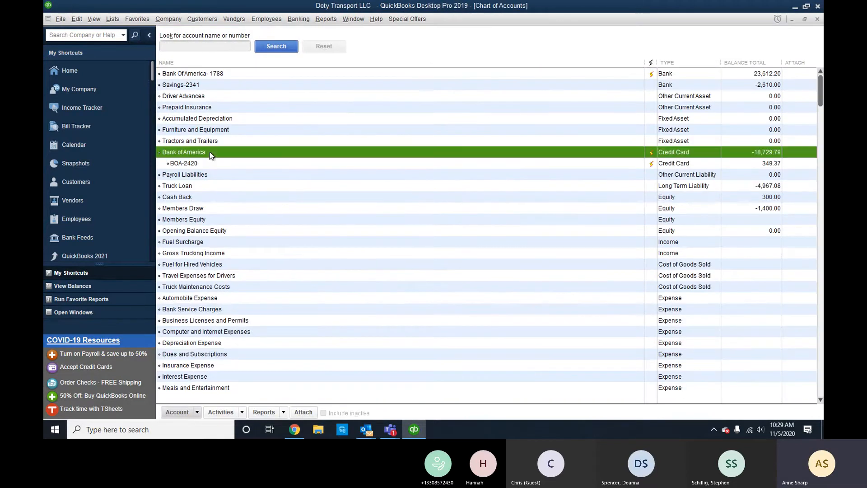
pyautogui.click(249, 288)
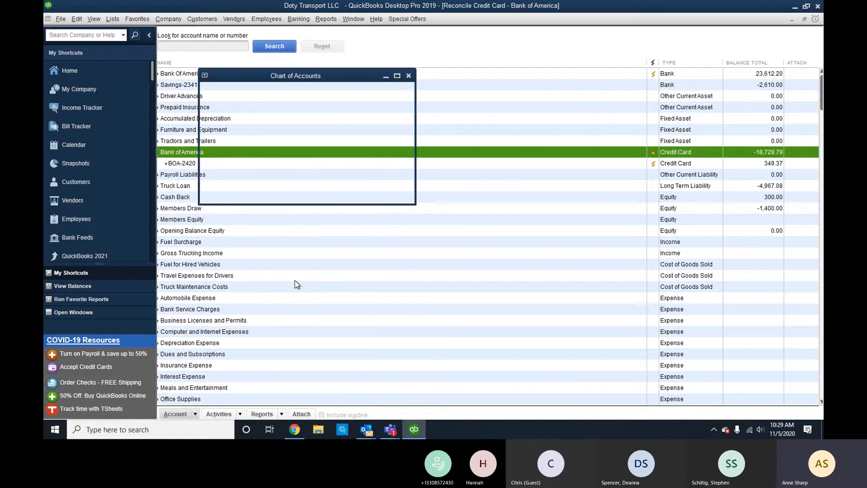
# Clear the 02/04/2020 DAT Solutions 34.95 charge and reconcile without paying the balance.
pyautogui.click(663, 33)
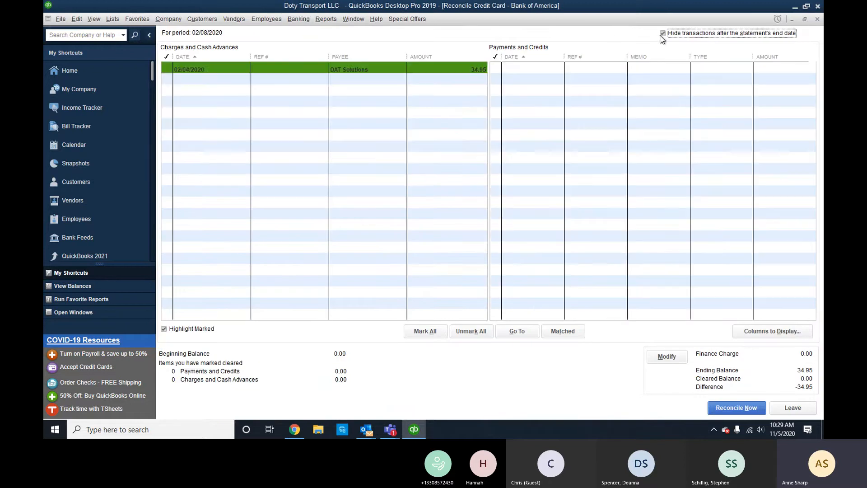
pyautogui.click(473, 73)
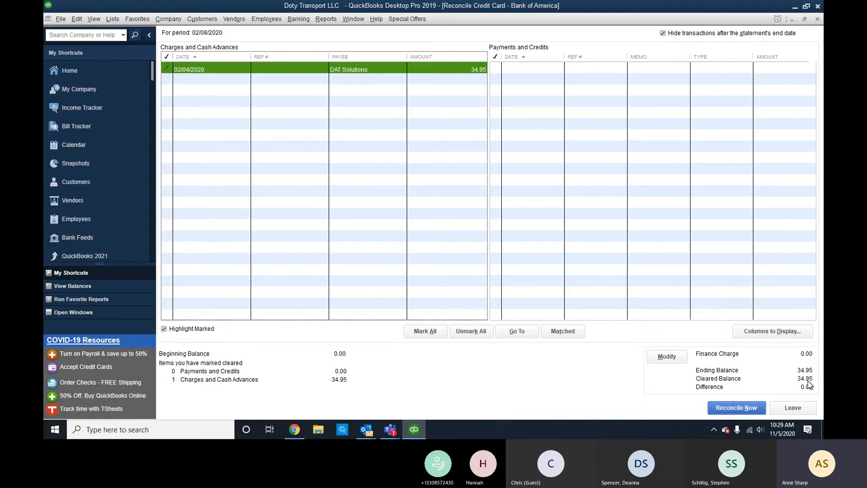
pyautogui.hotkey('alt', 'Tab')
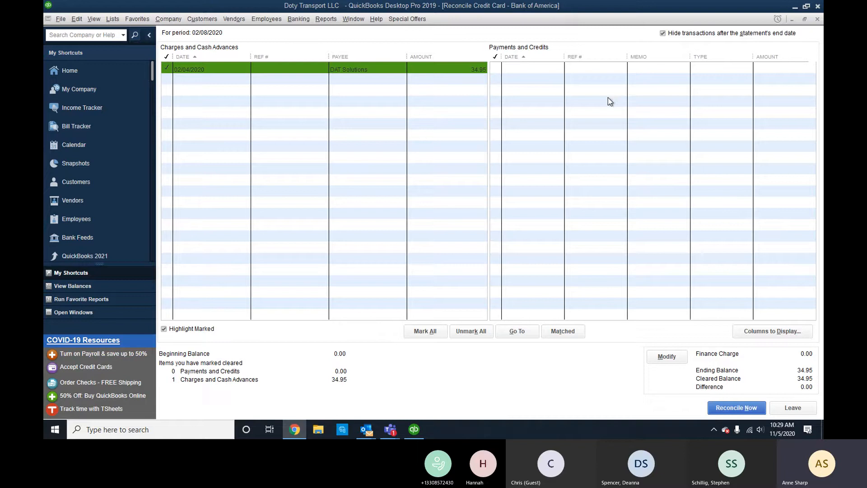
pyautogui.click(757, 409)
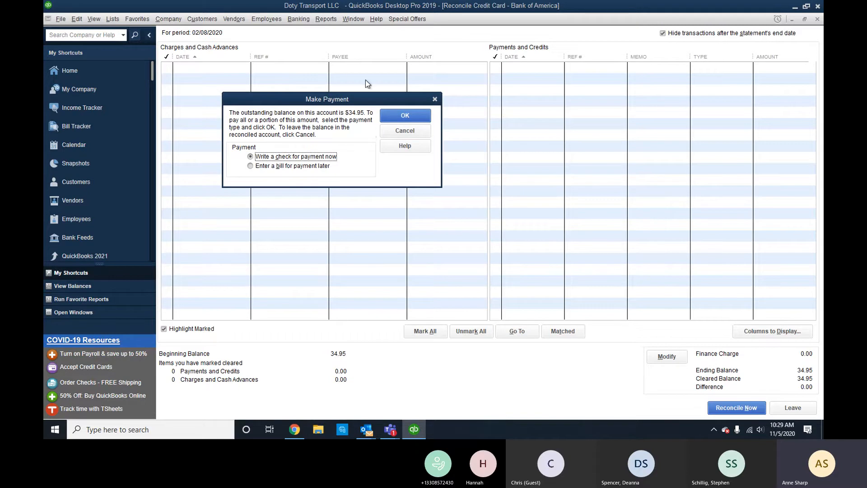
pyautogui.click(423, 132)
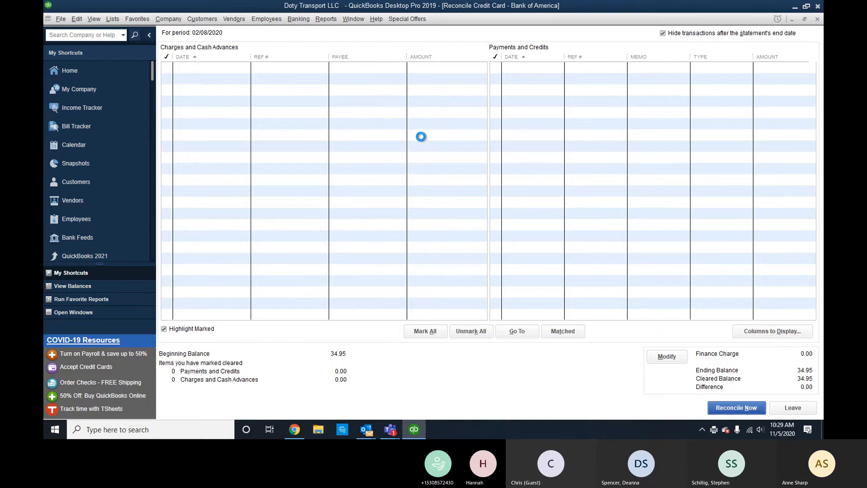
# Print the summary reconciliation report.
pyautogui.click(283, 135)
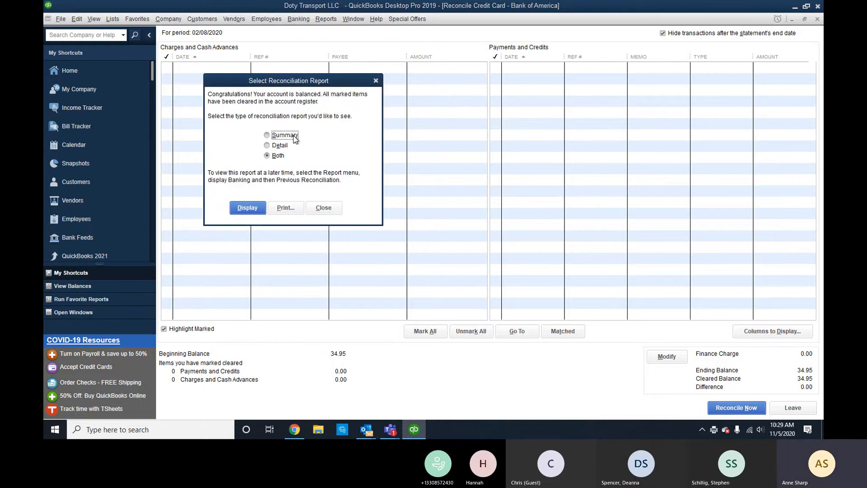
pyautogui.click(285, 209)
pyautogui.click(528, 150)
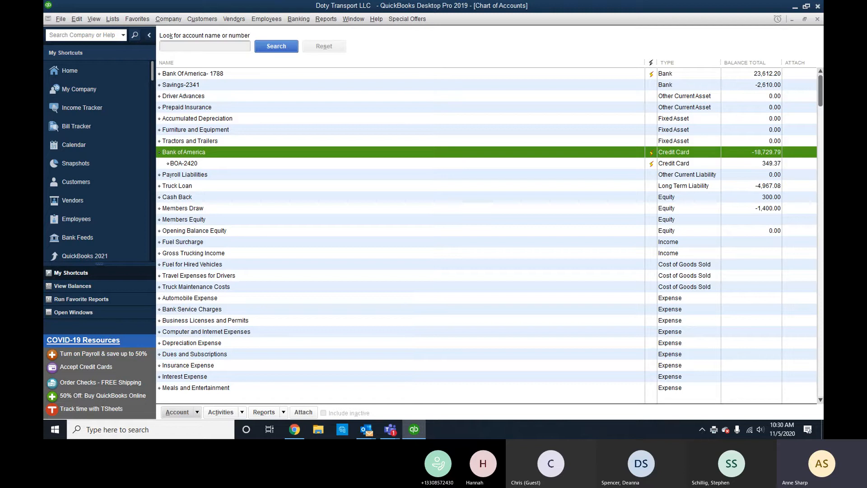
pyautogui.click(235, 19)
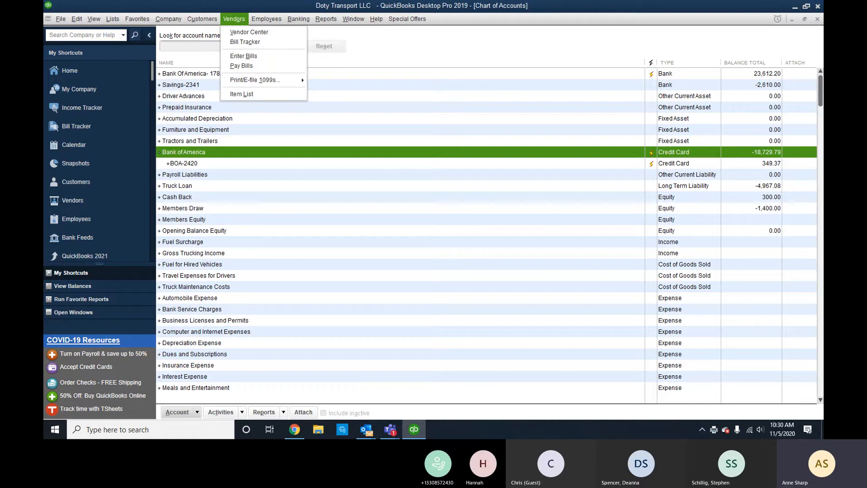
pyautogui.hotkey('alt', 'Tab')
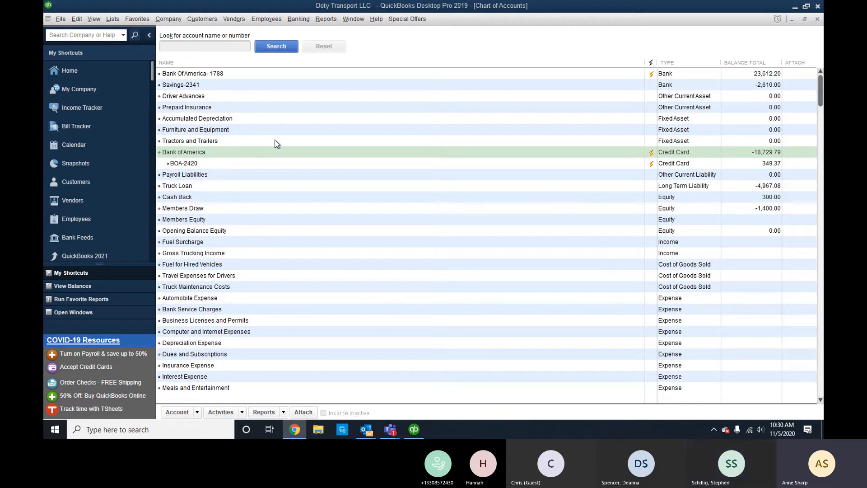
pyautogui.click(259, 73)
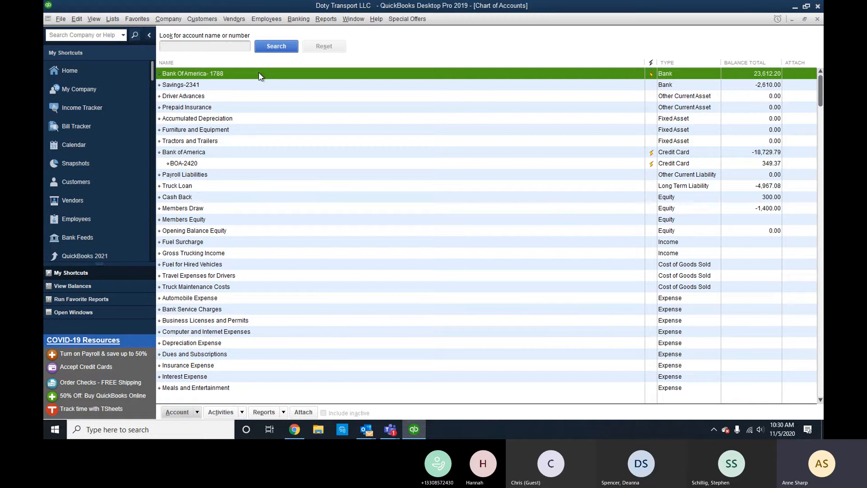
# Open the Bank Of America-1788 register and date a new entry 03/06/2020.
pyautogui.doubleClick(266, 74)
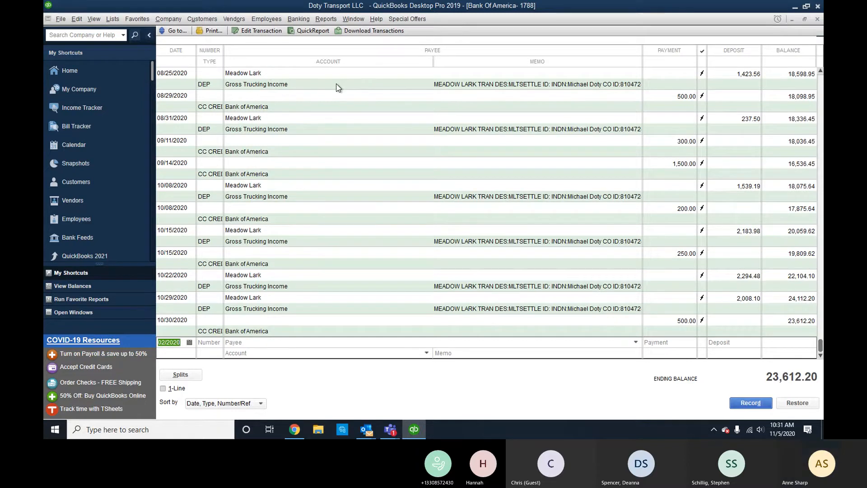
pyautogui.click(189, 344)
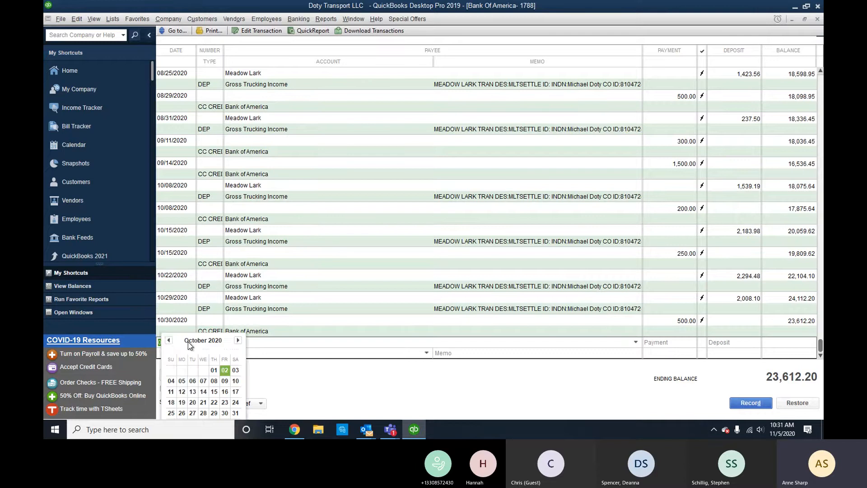
pyautogui.click(169, 341)
pyautogui.click(169, 342)
pyautogui.click(169, 341)
pyautogui.click(169, 342)
pyautogui.click(168, 341)
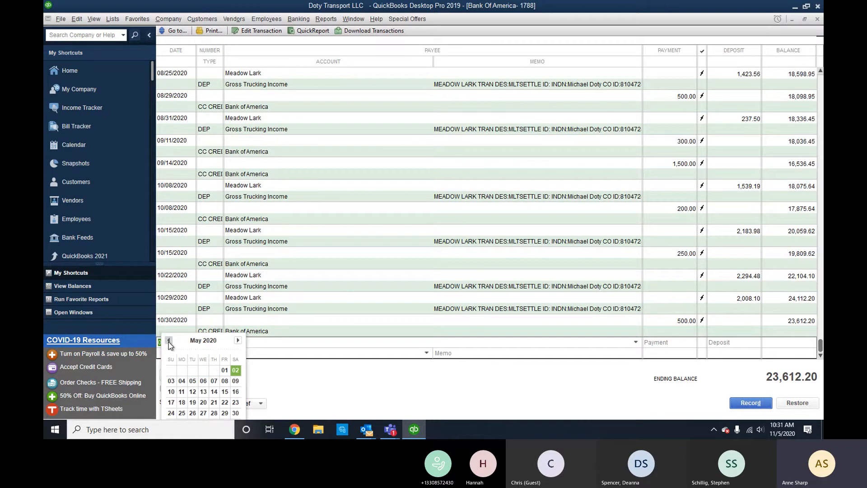
pyautogui.click(169, 341)
pyautogui.click(169, 341)
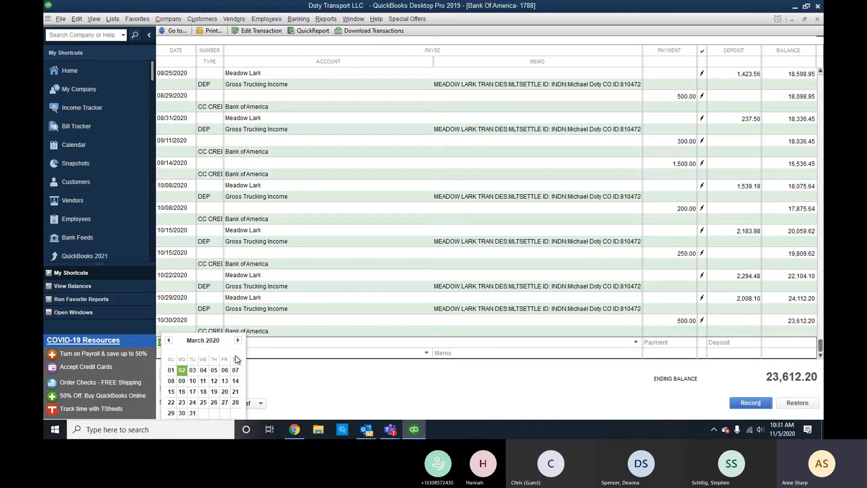
pyautogui.click(224, 370)
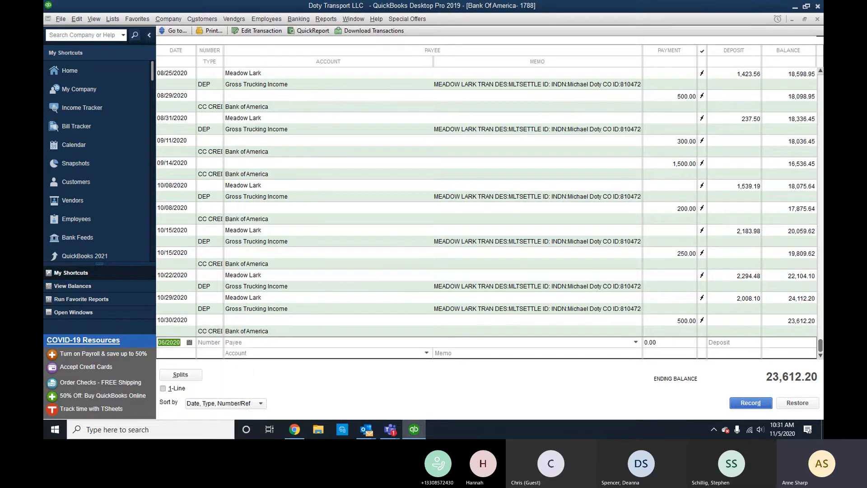
# Record a 600.00 payment to Members Draw, accepting the past-transaction warning.
pyautogui.click(666, 342)
pyautogui.write('600.00')
pyautogui.press('Tab')
pyautogui.write('Members Draw')
pyautogui.press('Tab')
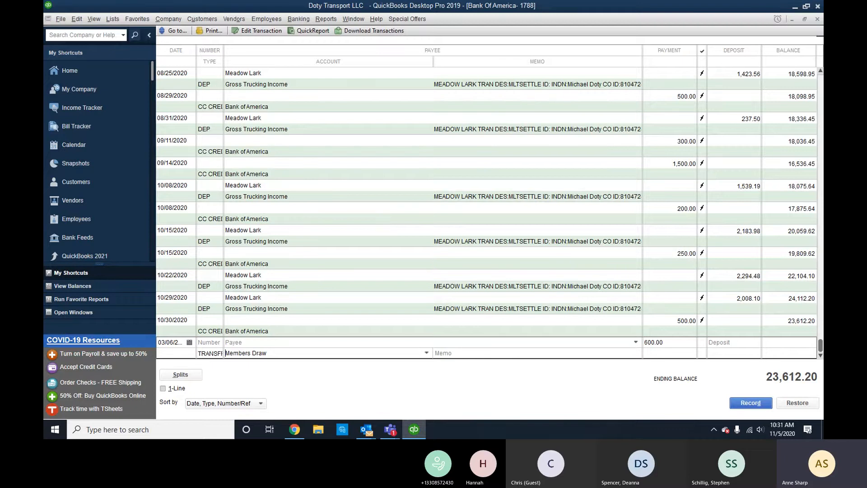
pyautogui.press('Return')
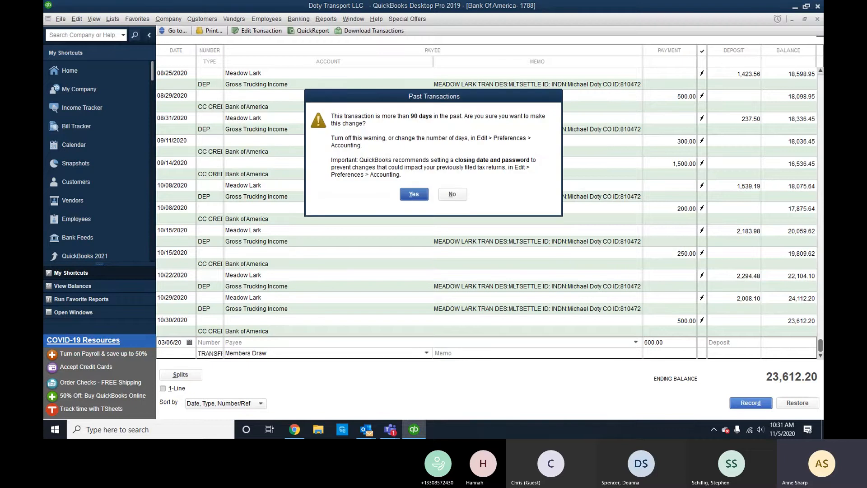
pyautogui.press('Return')
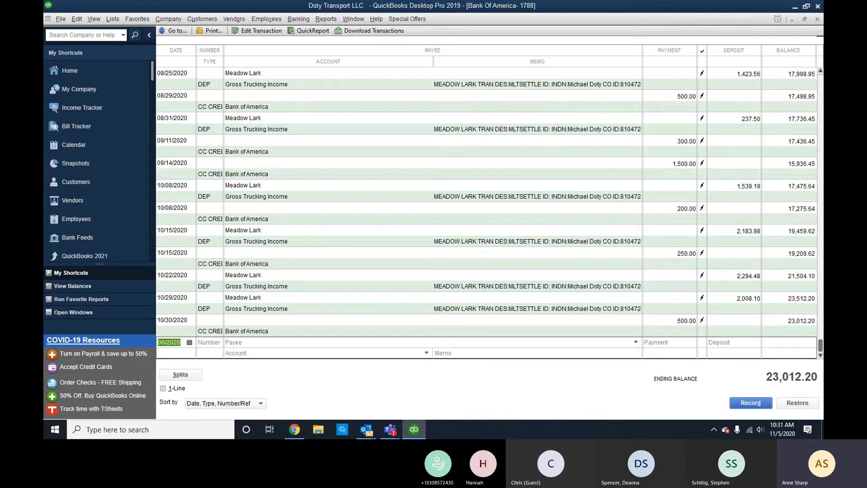
pyautogui.press('Tab')
# Record a 1,500.00 Members Draw payment with no check number, accepting the old-transaction warning.
pyautogui.press('BackSpace')
pyautogui.press('Tab')
pyautogui.press('Tab')
pyautogui.write('1,500')
pyautogui.press('Tab')
pyautogui.write('Mem')
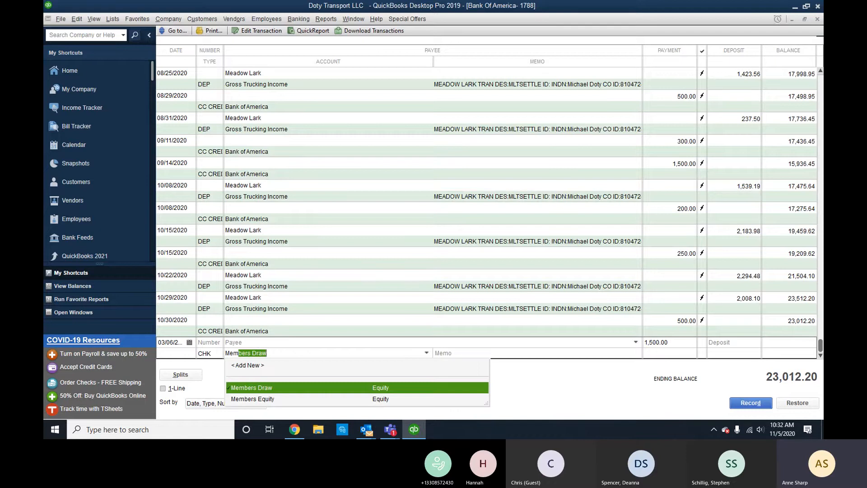
pyautogui.press('Return')
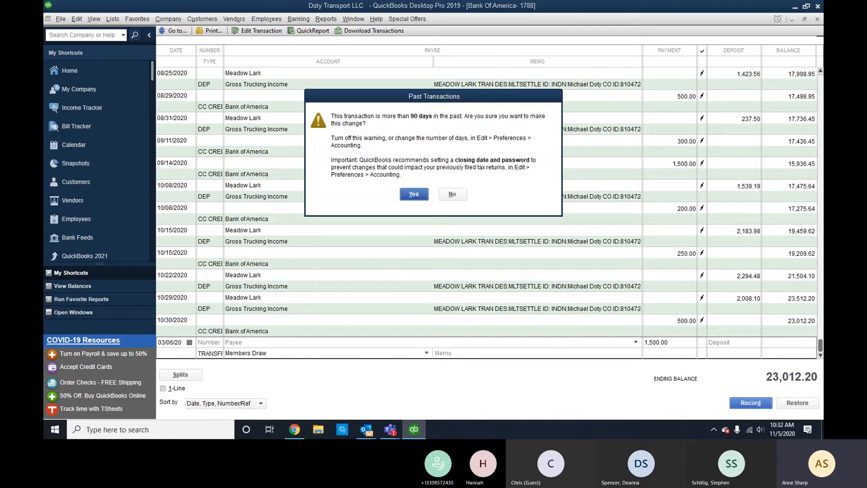
pyautogui.press('Return')
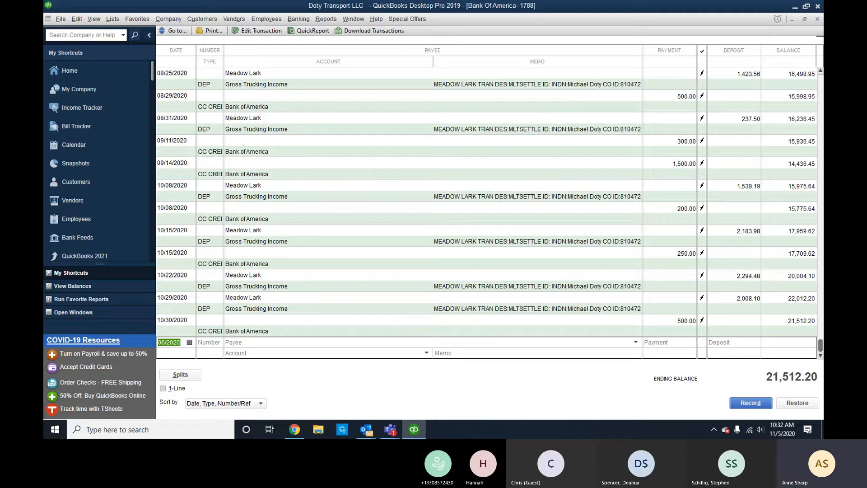
# Record a 300.00 payment to Members Draw.
pyautogui.click(683, 340)
pyautogui.write('300.')
pyautogui.press('Tab')
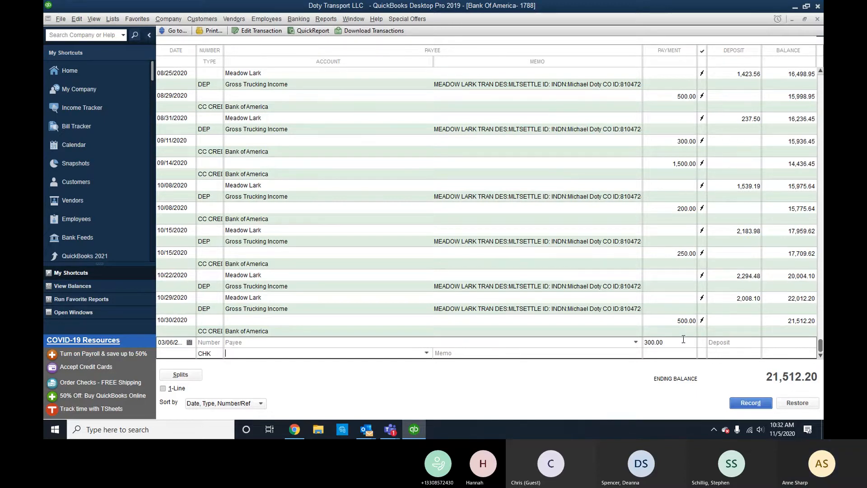
pyautogui.write('Members Draw')
pyautogui.press('Return')
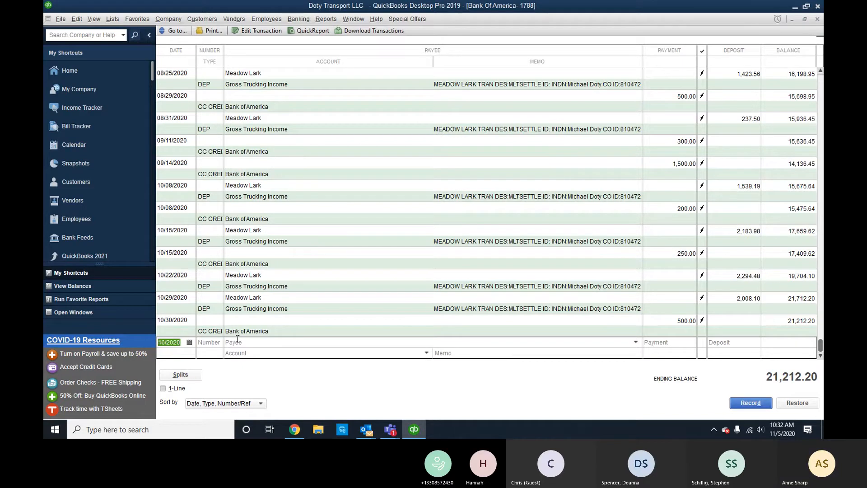
# Record a 1,000.00 Members Draw payment dated 03/13/2020 with no check number.
pyautogui.press('Tab')
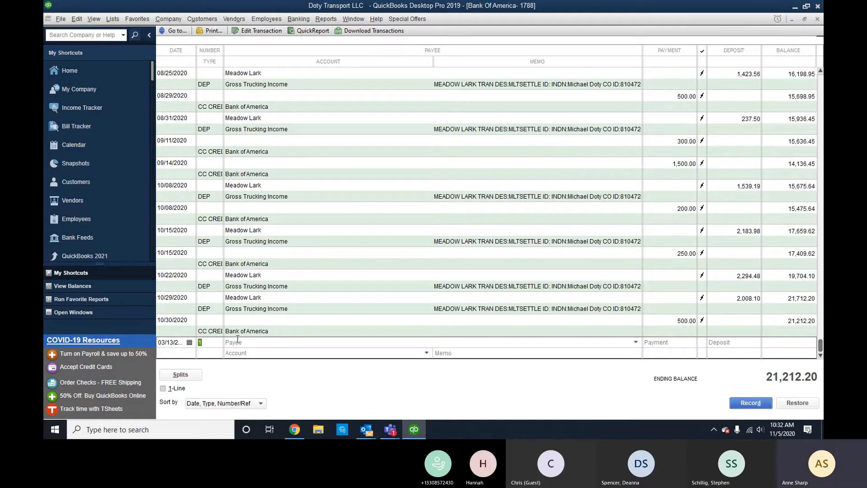
pyautogui.press('BackSpace')
pyautogui.press('Tab')
pyautogui.press('Tab')
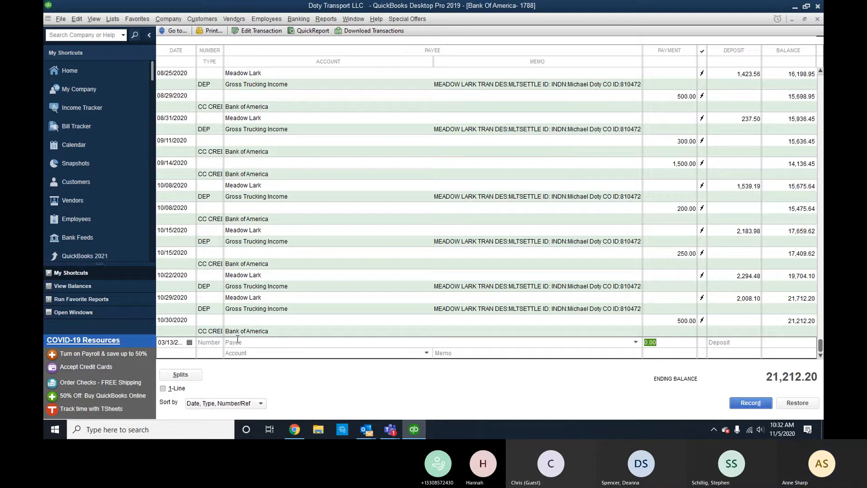
pyautogui.write('100')
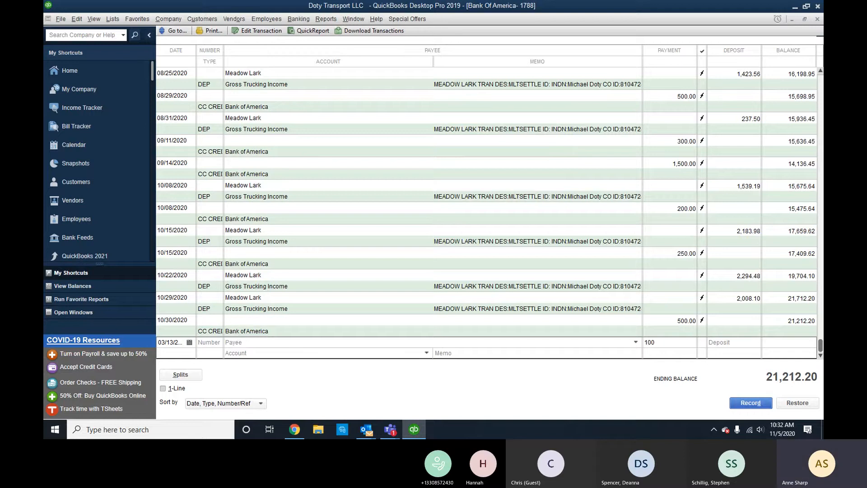
pyautogui.write('.')
pyautogui.press('BackSpace')
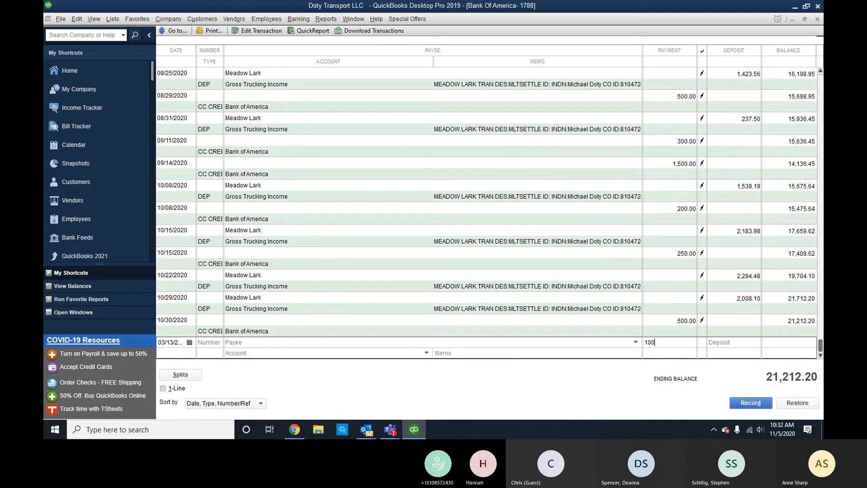
pyautogui.write('0.0')
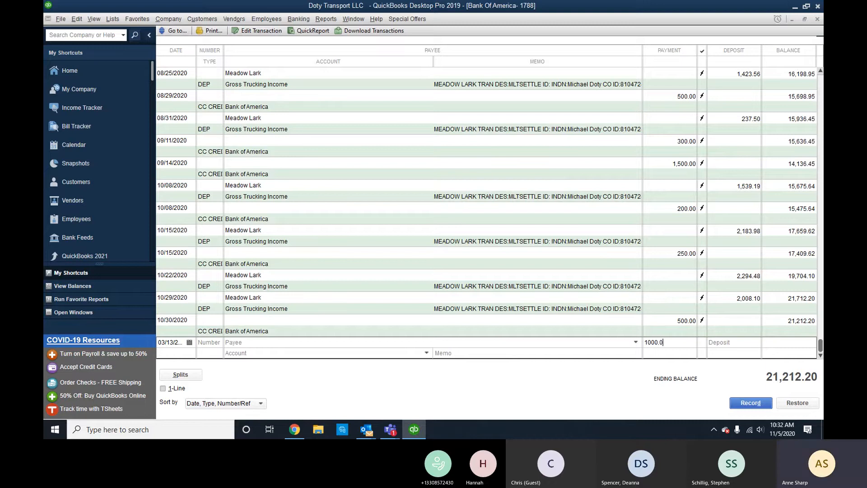
pyautogui.write('0')
pyautogui.press('Tab')
pyautogui.write('Members Draw')
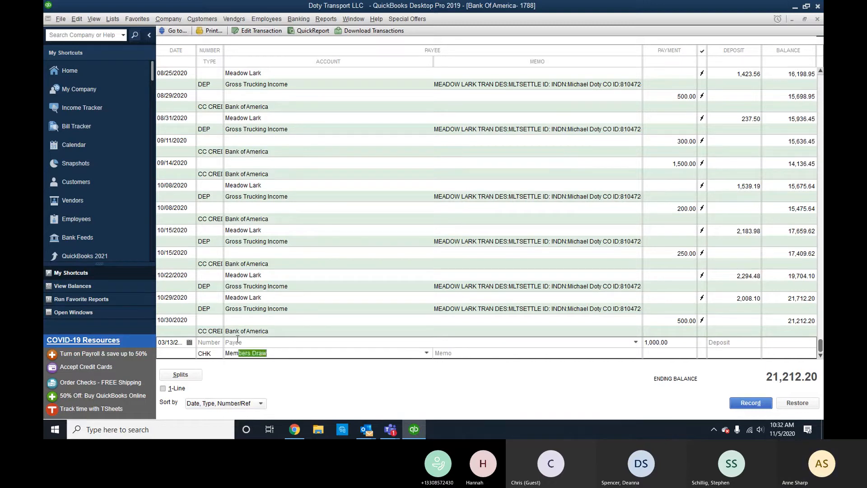
pyautogui.press('Return')
pyautogui.press('Return')
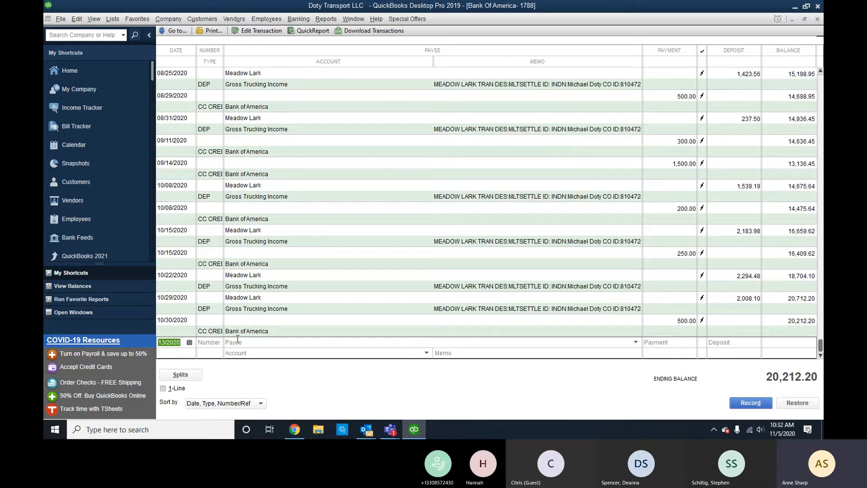
# Enter payee 'ascentium capital', quick-adding it as a new name.
pyautogui.click(296, 342)
pyautogui.write('asc')
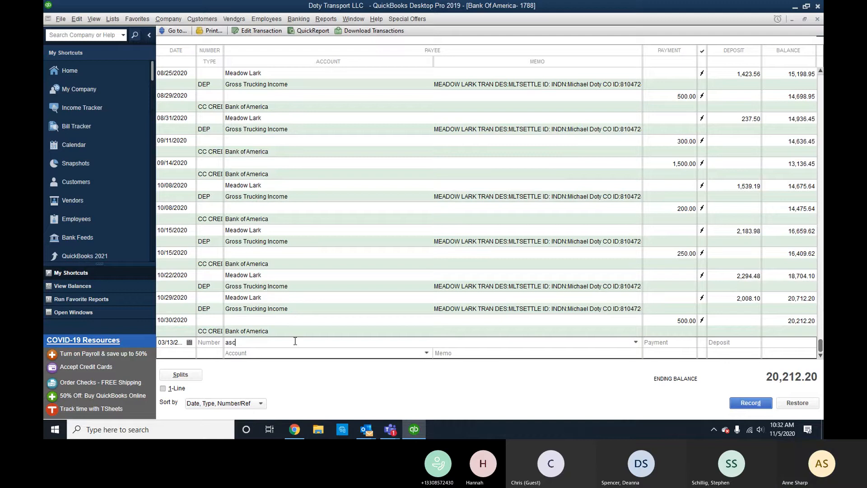
pyautogui.write('entium capital')
pyautogui.press('Tab')
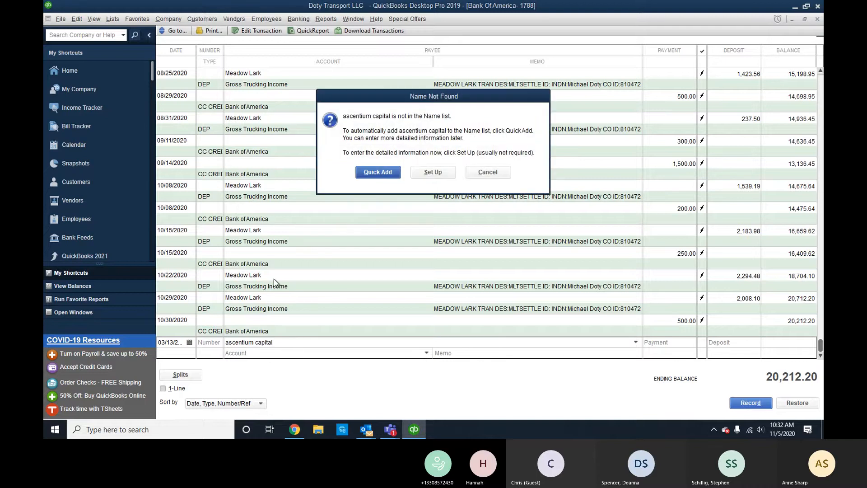
pyautogui.click(378, 172)
pyautogui.click(454, 202)
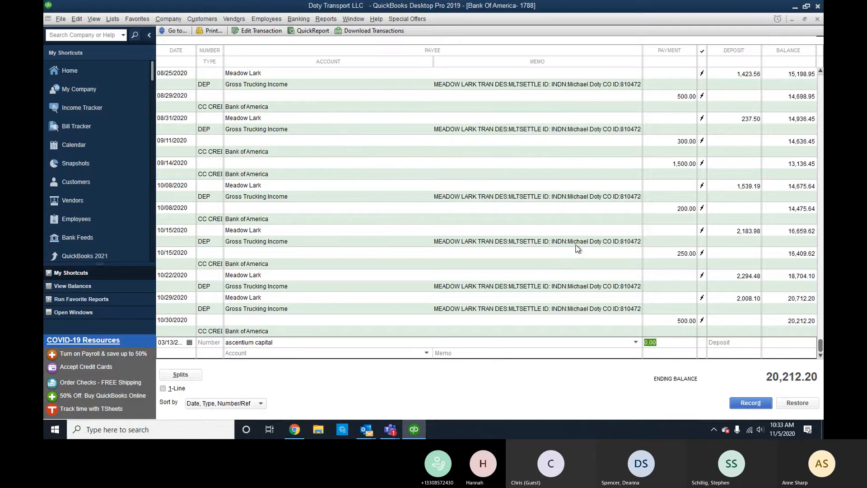
# Record the 2,483.54 payment dated 03/18/2020 against the Truck Loan account.
pyautogui.write('2483.54')
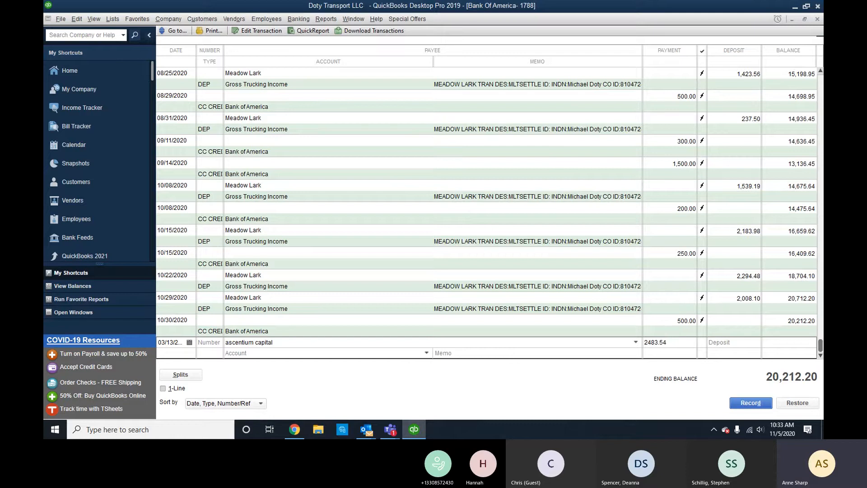
pyautogui.click(188, 344)
pyautogui.click(189, 343)
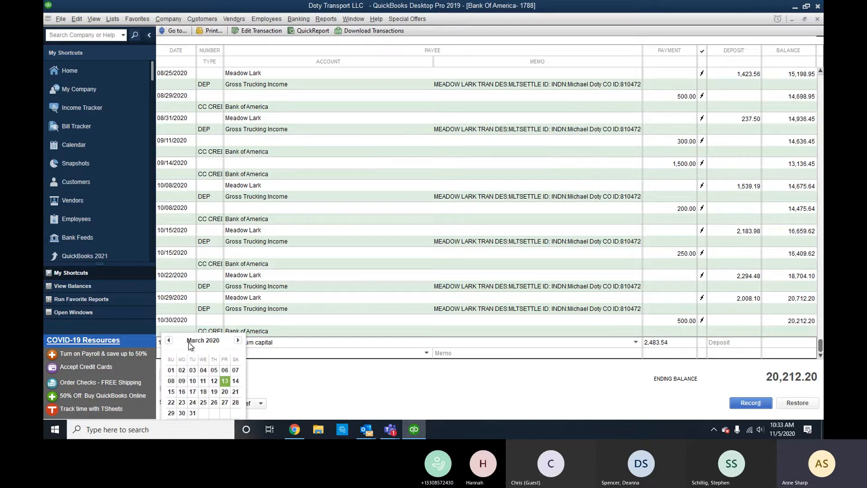
pyautogui.click(204, 391)
pyautogui.click(255, 356)
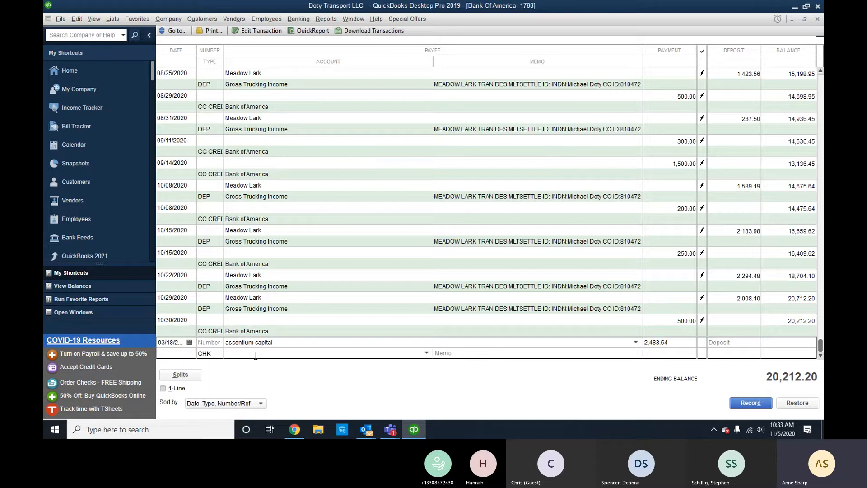
pyautogui.write('Truck Loan')
pyautogui.press('Tab')
pyautogui.press('Return')
pyautogui.press('Return')
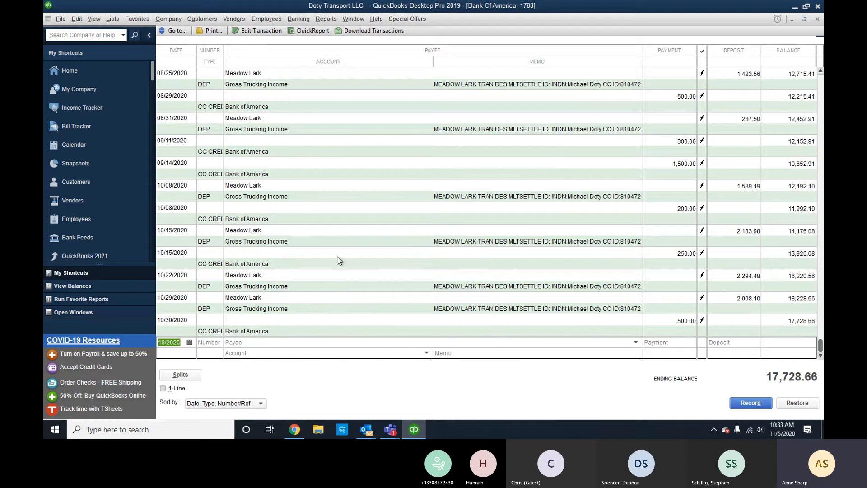
# Add the four auto-matched Bank Of America-1788 downloads, excluding the 8/10/2020 transfer.
pyautogui.click(370, 30)
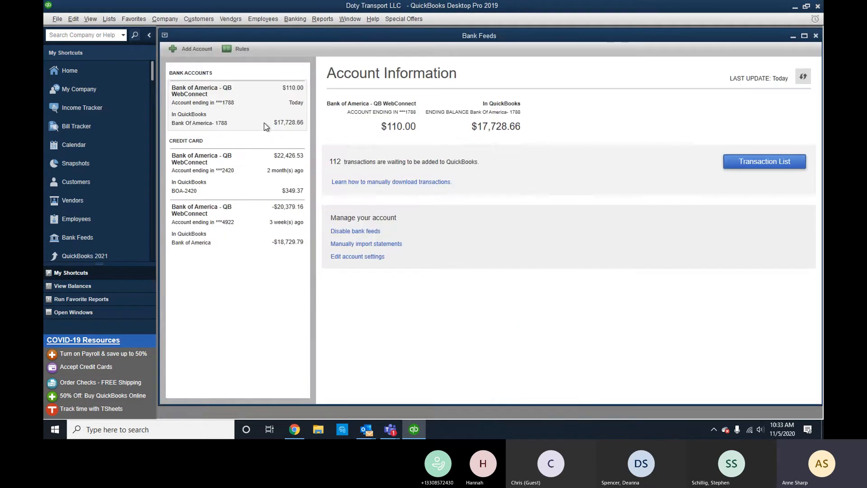
pyautogui.click(234, 165)
pyautogui.click(766, 167)
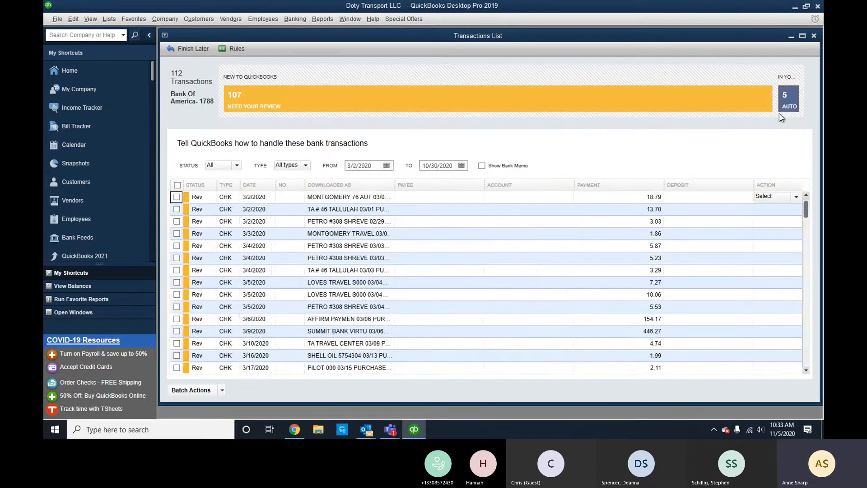
pyautogui.click(781, 108)
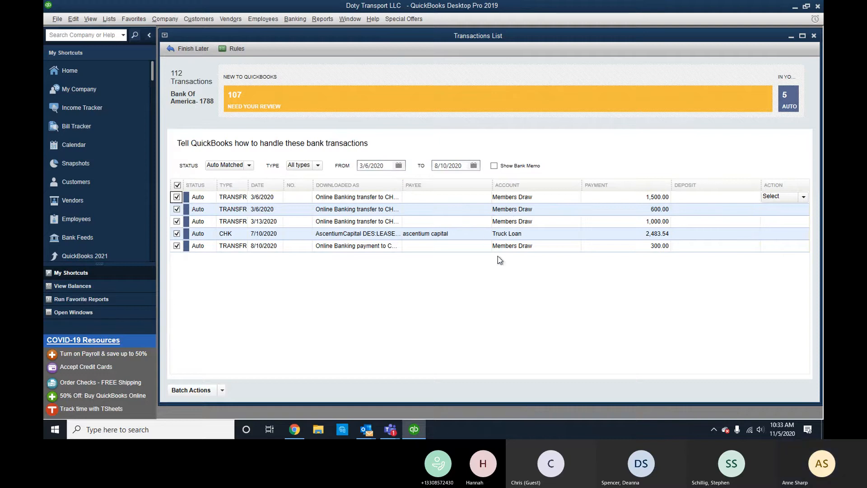
pyautogui.click(176, 246)
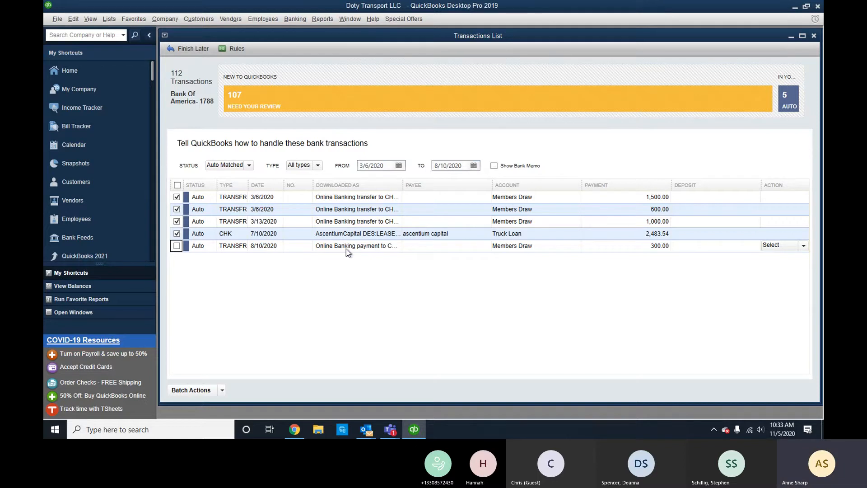
pyautogui.click(219, 391)
pyautogui.click(178, 362)
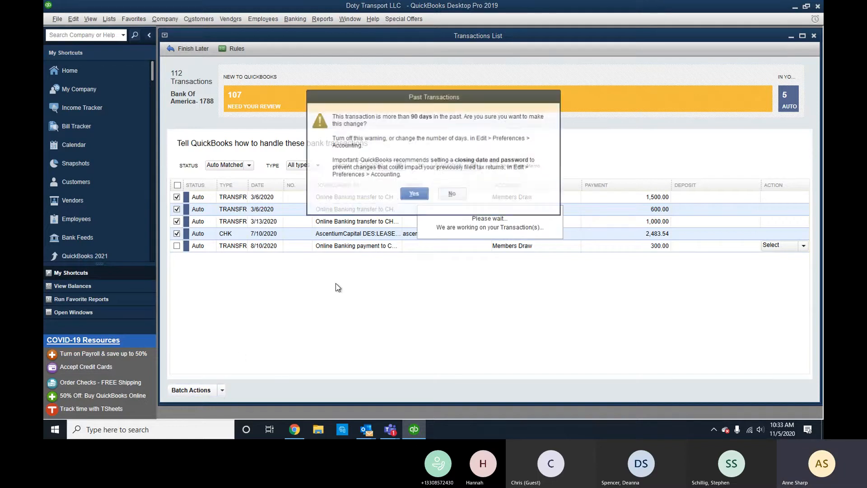
pyautogui.click(415, 194)
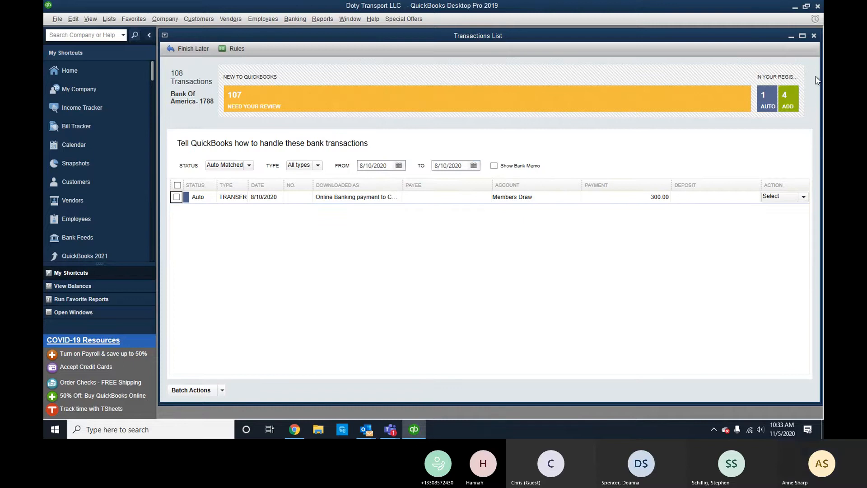
pyautogui.click(814, 36)
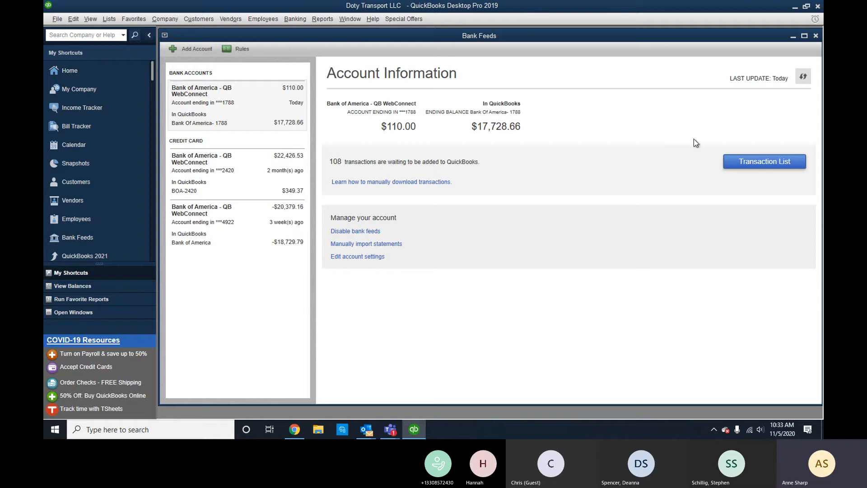
pyautogui.click(816, 36)
# Start reconciling Bank Of America with ending balance 1.00, hiding transactions after the statement date.
pyautogui.click(575, 116)
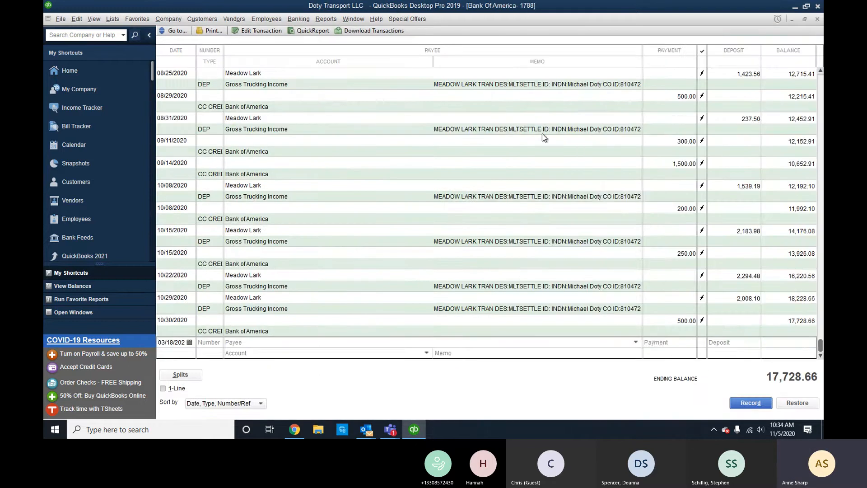
pyautogui.rightClick(542, 133)
pyautogui.click(562, 231)
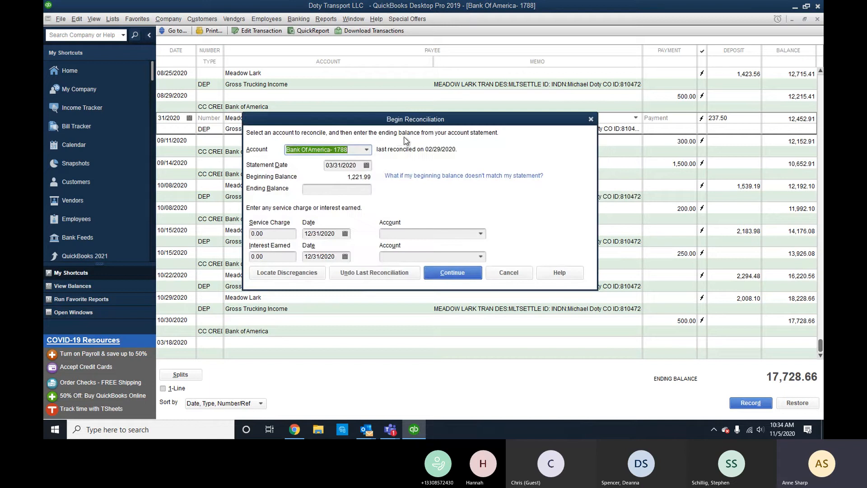
pyautogui.click(357, 190)
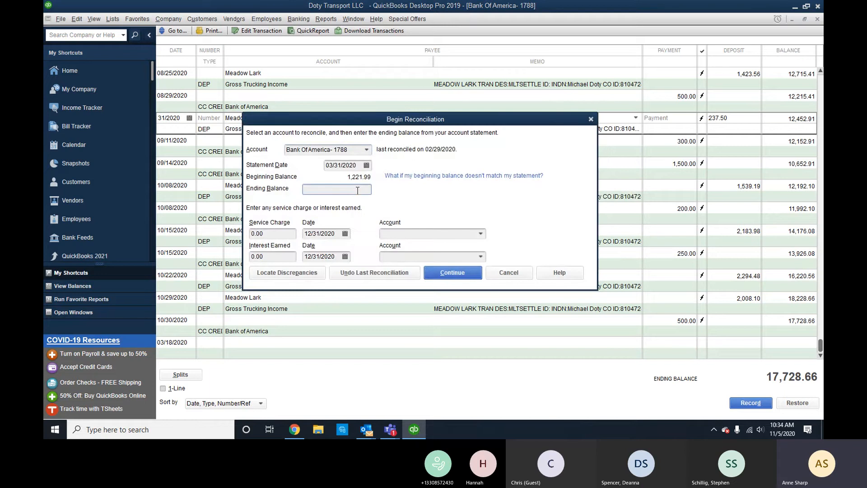
pyautogui.write('1.00')
pyautogui.click(460, 276)
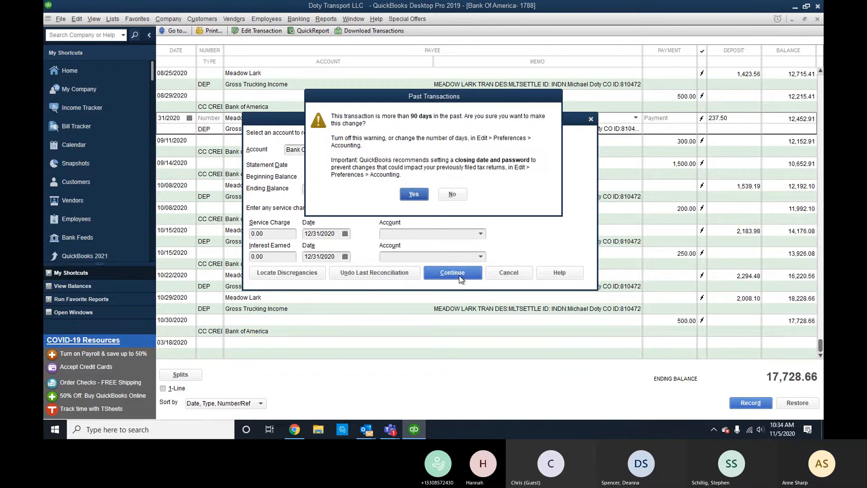
pyautogui.click(412, 194)
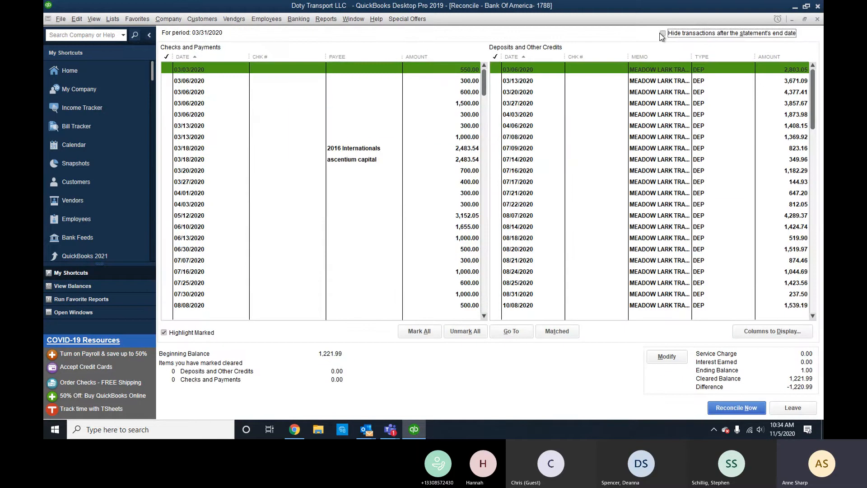
pyautogui.click(662, 34)
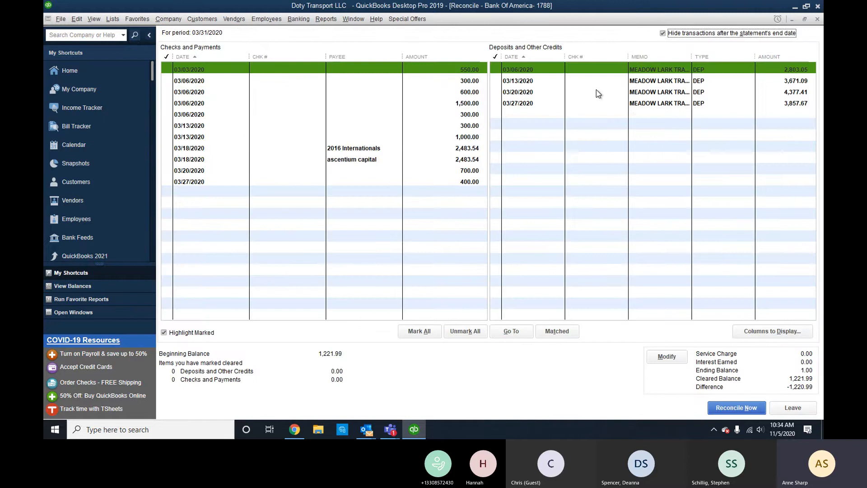
# Clear the four March deposits and seven payments, then open the uncleared 03/06 300.00 transfer.
pyautogui.moveTo(646, 69); pyautogui.dragTo(644, 111)
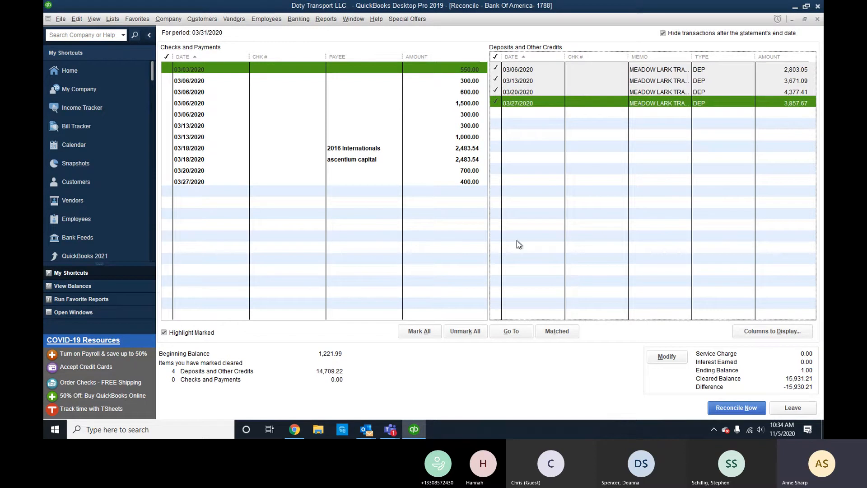
pyautogui.click(465, 70)
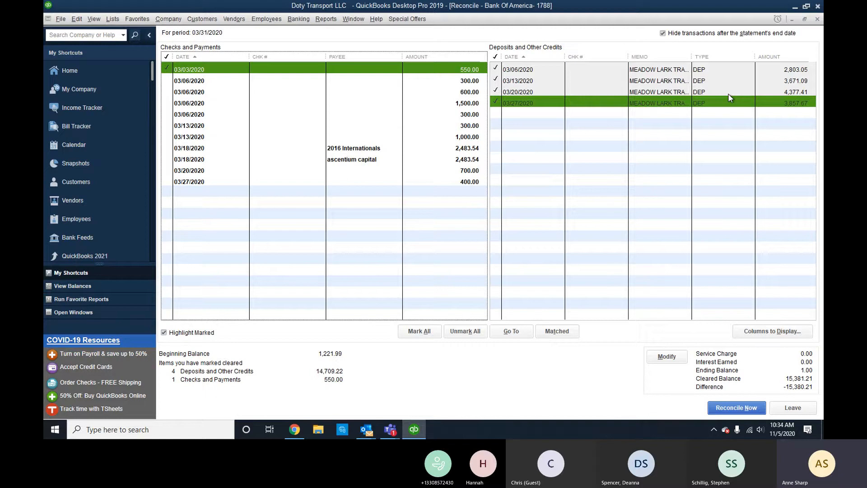
pyautogui.click(465, 90)
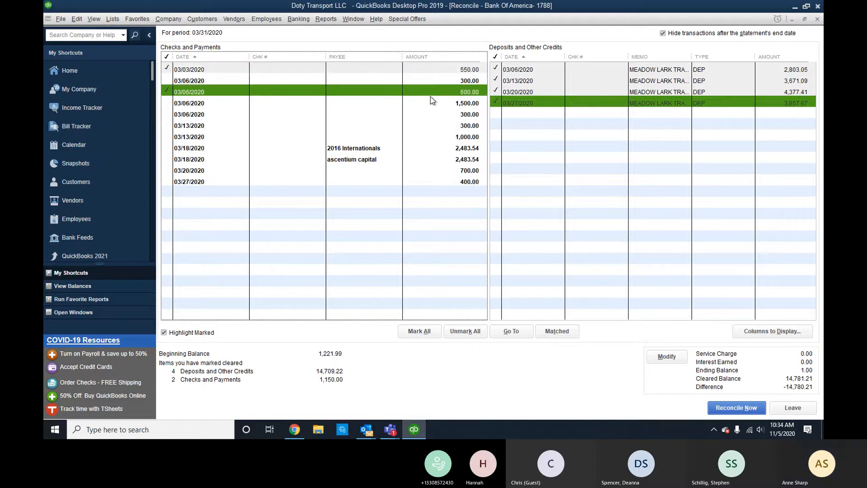
pyautogui.click(450, 105)
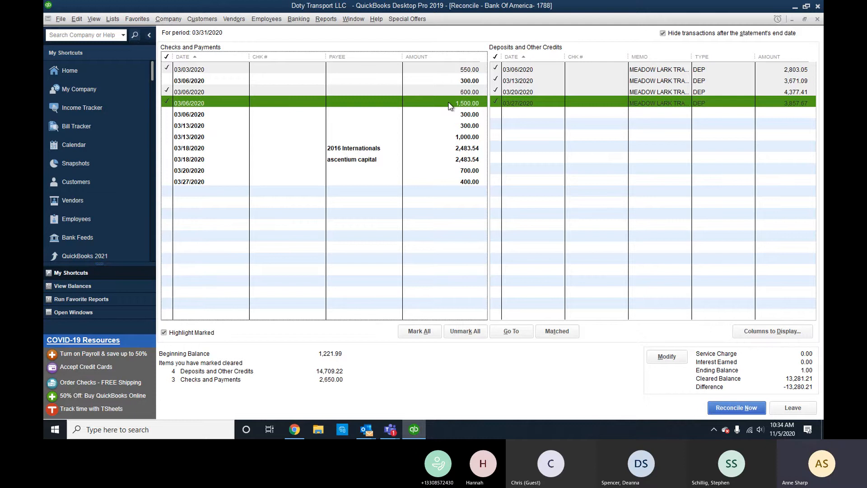
pyautogui.click(401, 80)
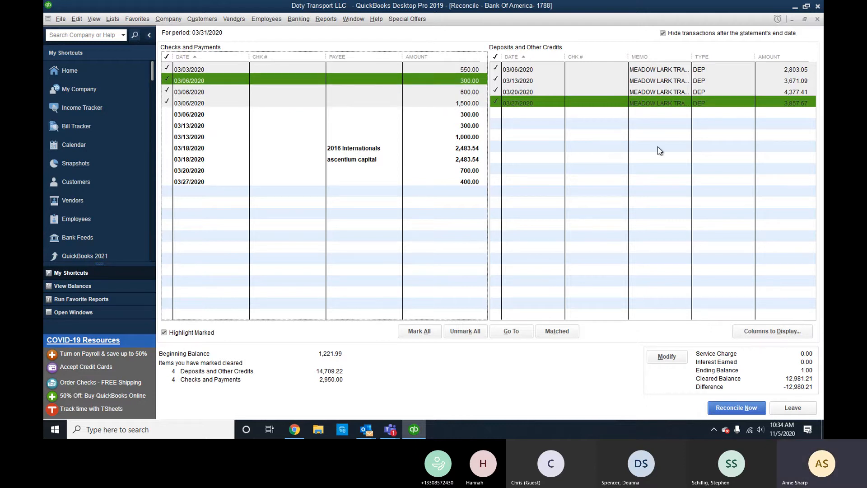
pyautogui.click(457, 137)
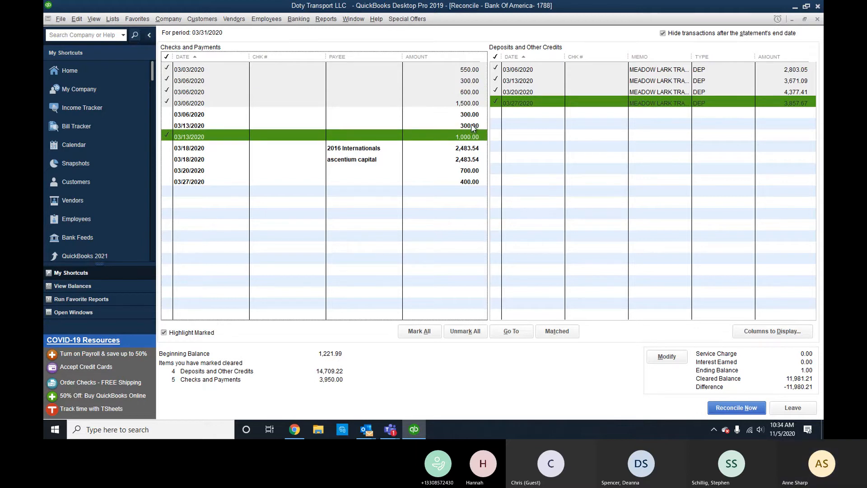
pyautogui.click(471, 124)
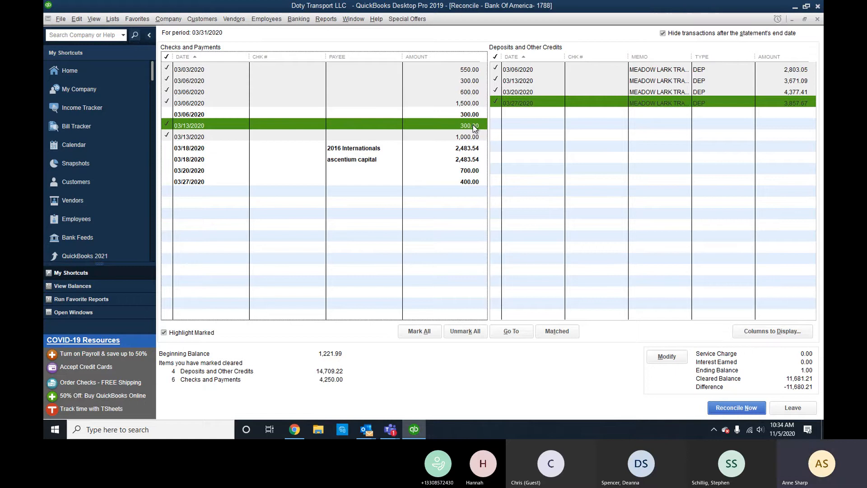
pyautogui.click(470, 156)
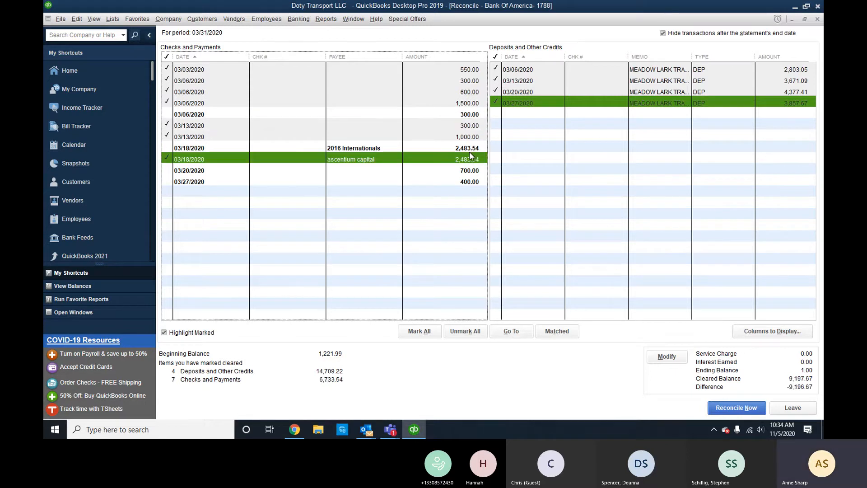
pyautogui.click(470, 150)
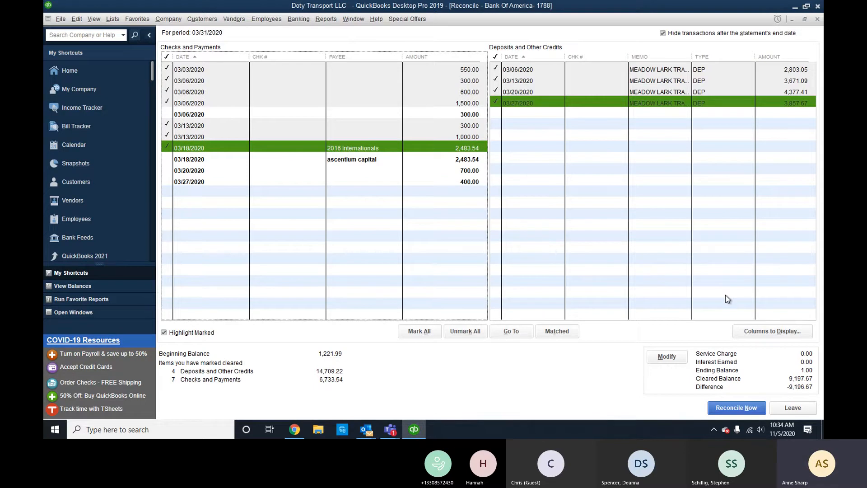
pyautogui.click(422, 112)
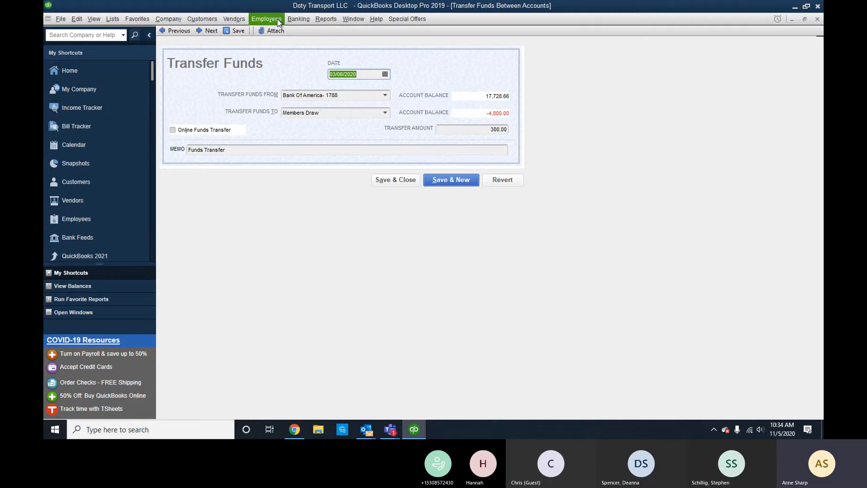
# Delete the 03/18 ascentium capital 2,483.54 check from within the reconciliation.
pyautogui.click(819, 19)
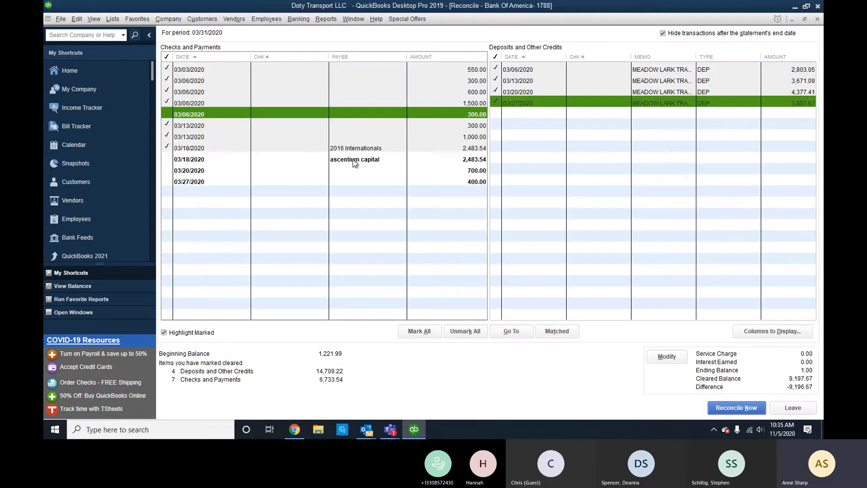
pyautogui.click(355, 163)
pyautogui.doubleClick(352, 160)
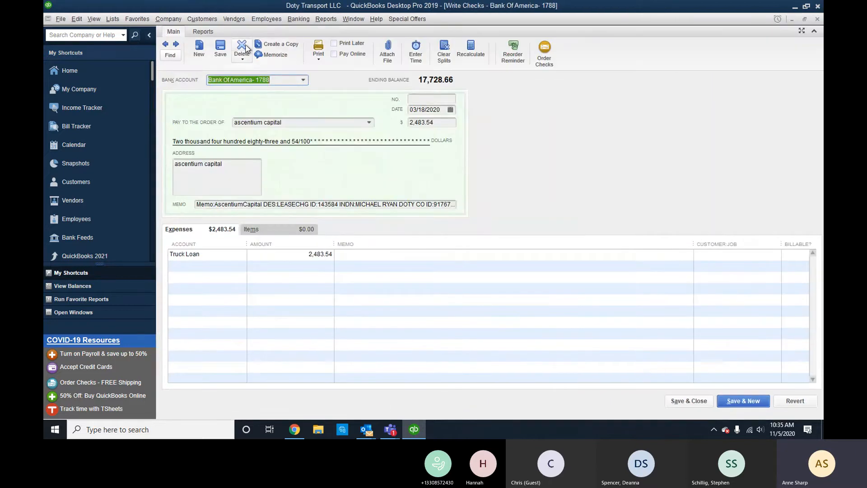
pyautogui.click(244, 47)
pyautogui.click(407, 194)
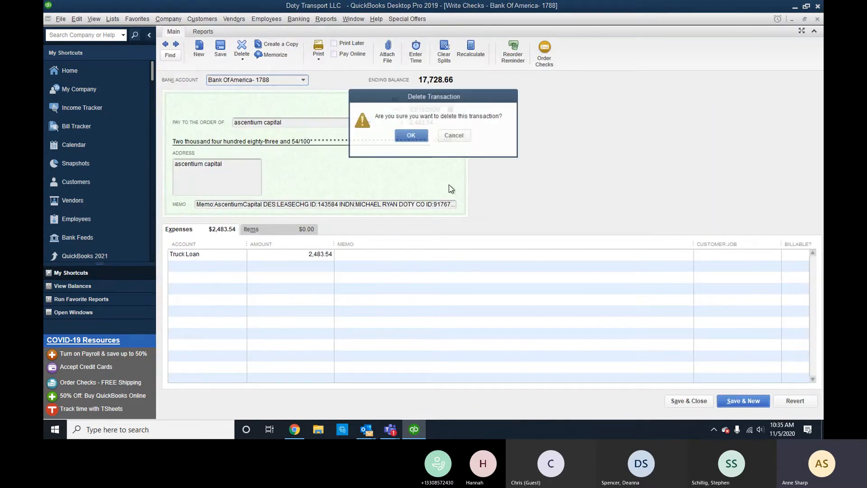
pyautogui.click(410, 134)
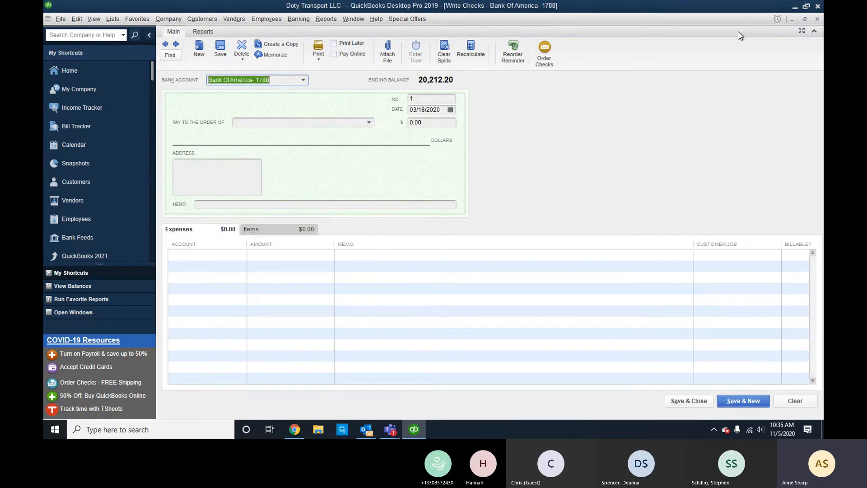
pyautogui.click(817, 19)
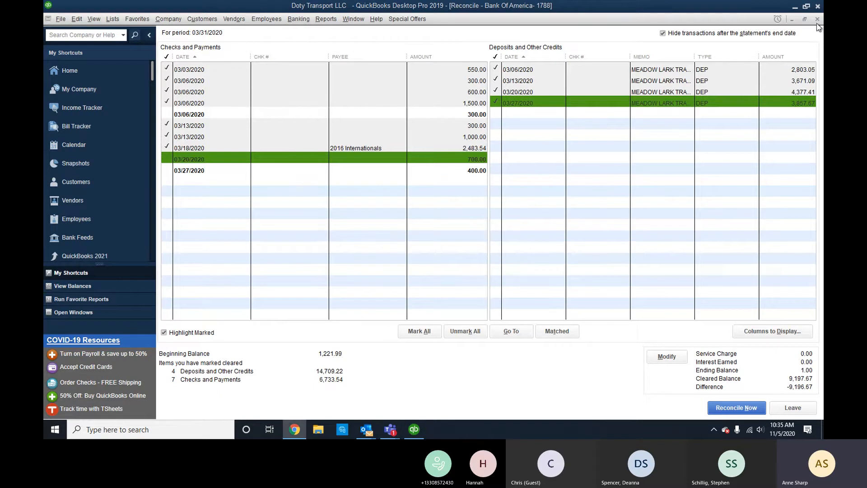
# Leave the reconciliation and bring up actions for the 03/06 300.00 transfer in the register.
pyautogui.click(789, 407)
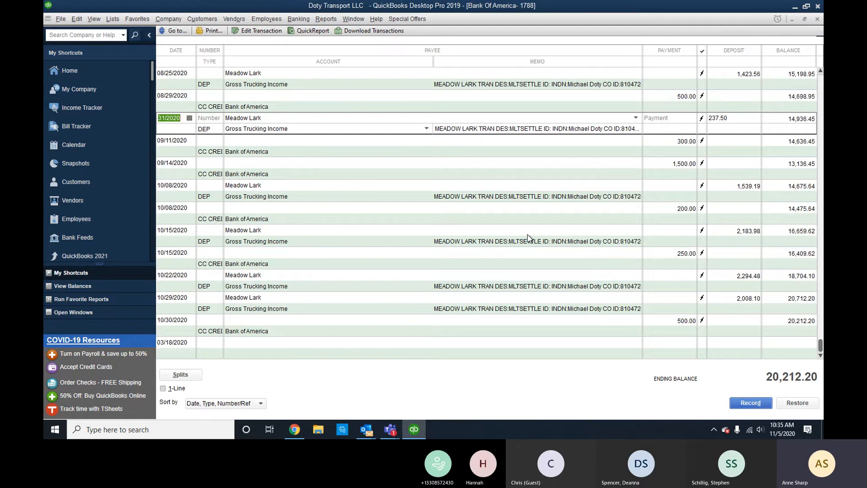
pyautogui.scroll(10, 528, 236)
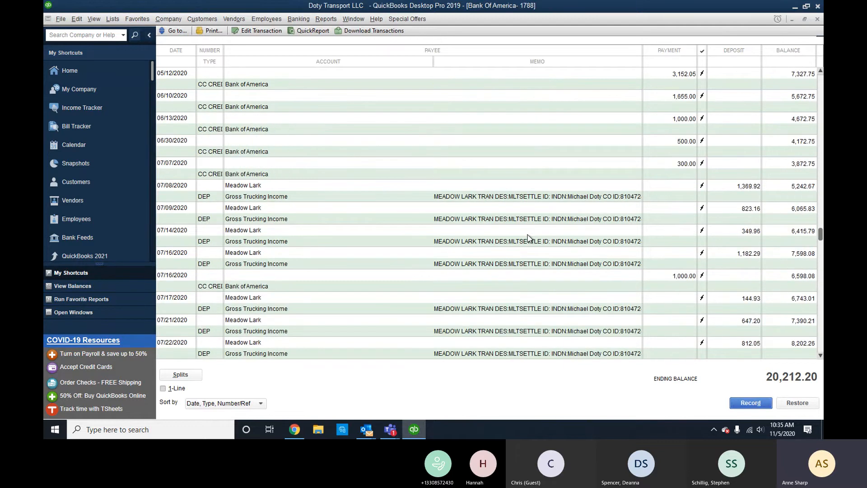
pyautogui.scroll(5, 530, 194)
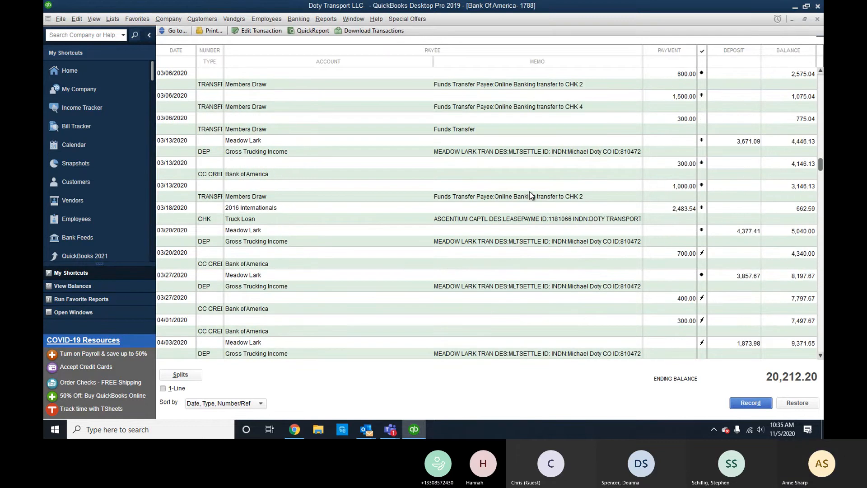
pyautogui.click(459, 129)
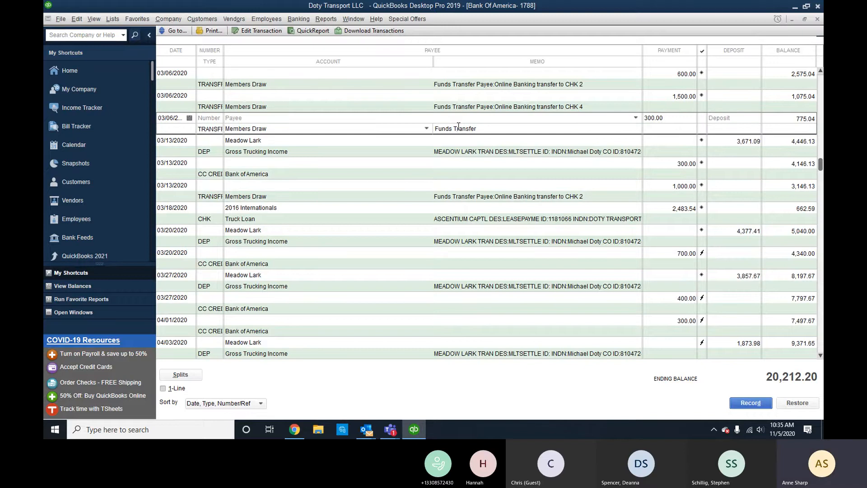
pyautogui.rightClick(458, 128)
# Delete the 03/06 300.00 funds transfer, confirming both warnings, leaving ending balance 20,512.20.
pyautogui.click(500, 232)
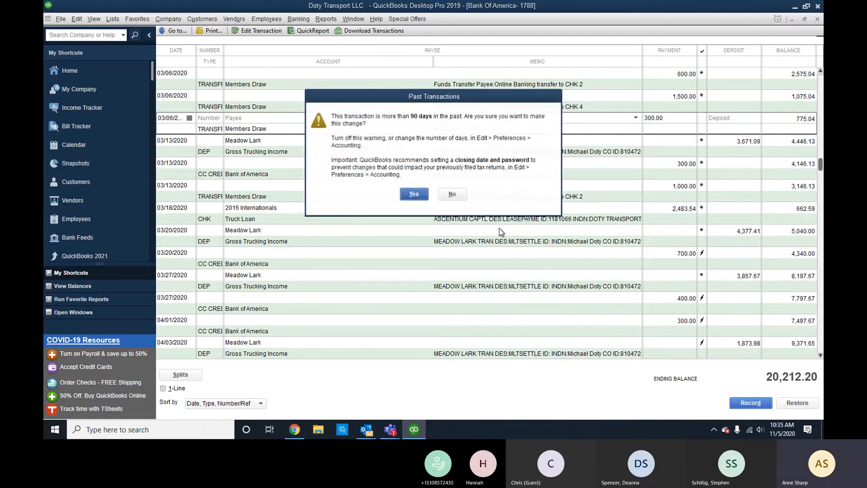
pyautogui.click(414, 194)
pyautogui.click(415, 141)
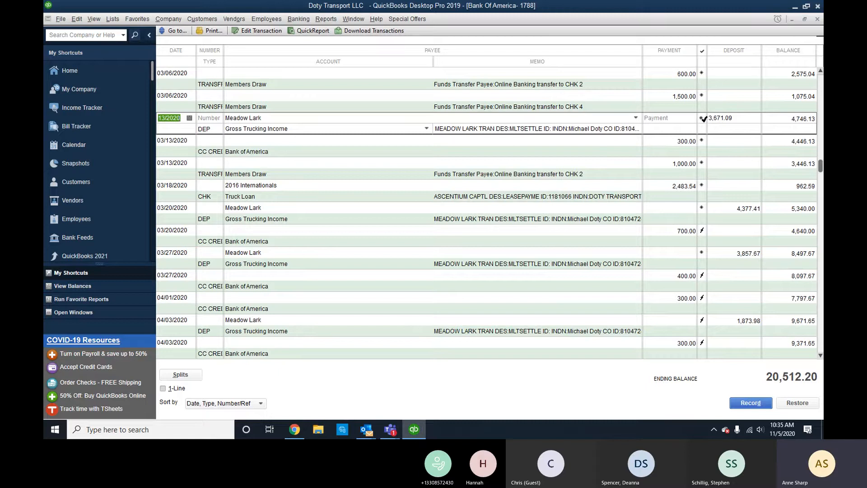
pyautogui.scroll(3, 703, 127)
pyautogui.scroll(3, 703, 128)
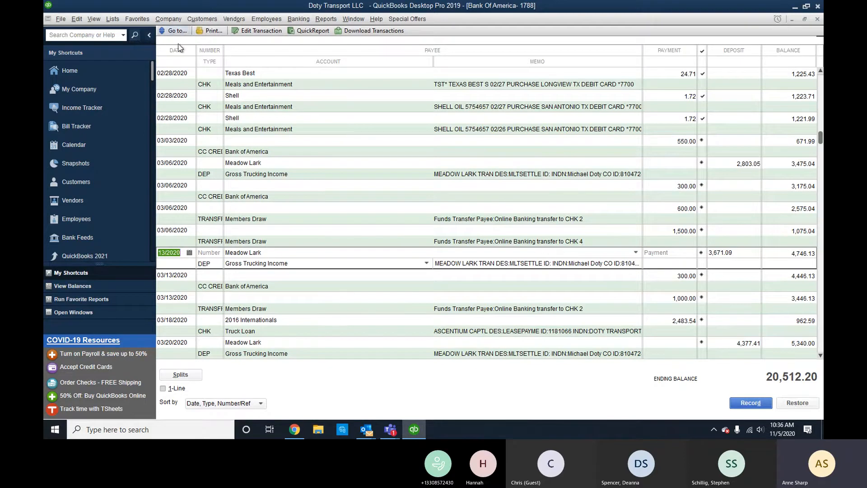
# Start a new general journal entry via Company > Make General Journal Entries, dismissing the numbering notice.
pyautogui.click(169, 18)
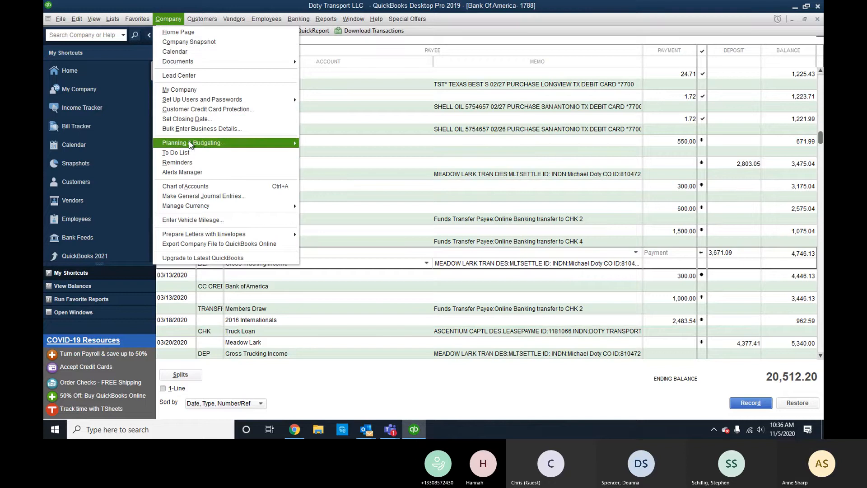
pyautogui.click(202, 196)
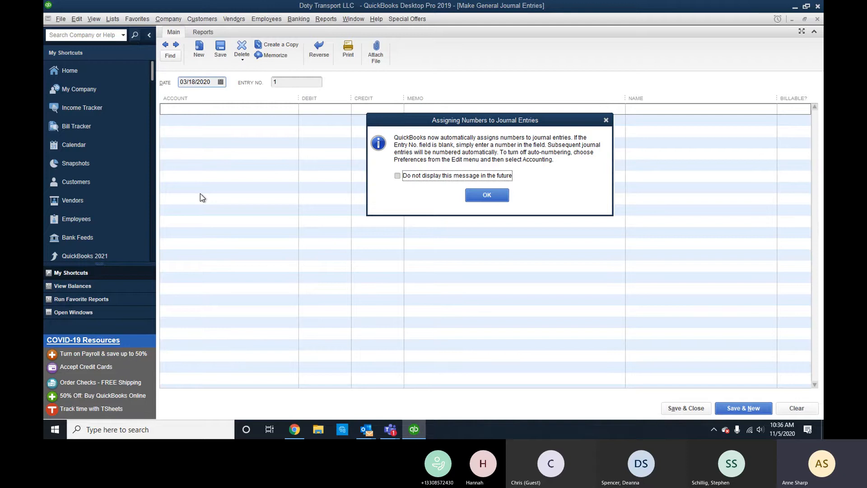
pyautogui.click(505, 194)
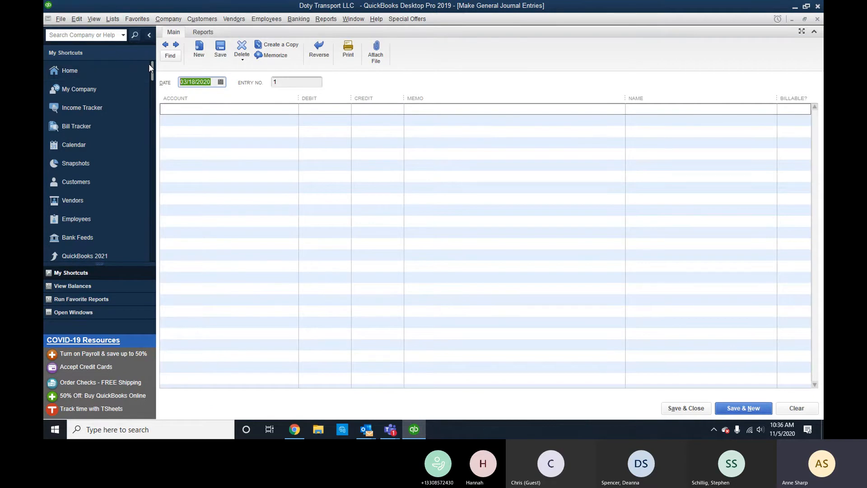
# Date the journal entry 10/01/2020.
pyautogui.click(220, 81)
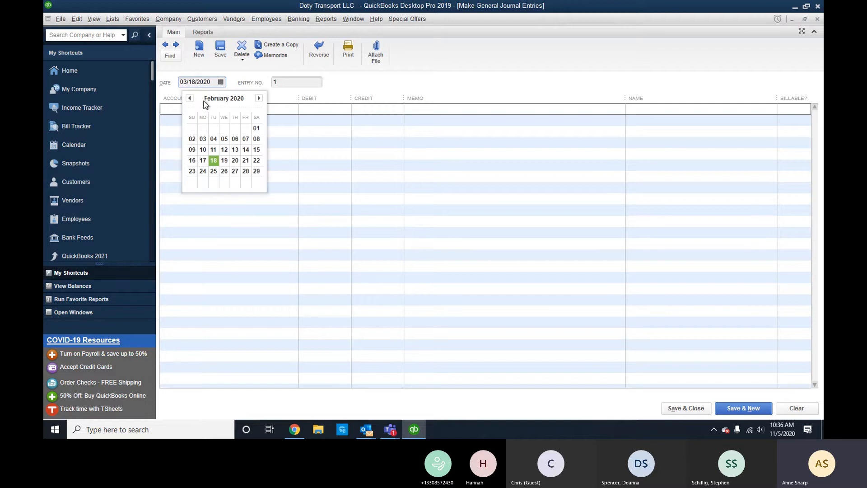
pyautogui.click(259, 99)
pyautogui.click(260, 98)
pyautogui.click(259, 99)
pyautogui.click(259, 98)
pyautogui.click(260, 99)
pyautogui.click(259, 99)
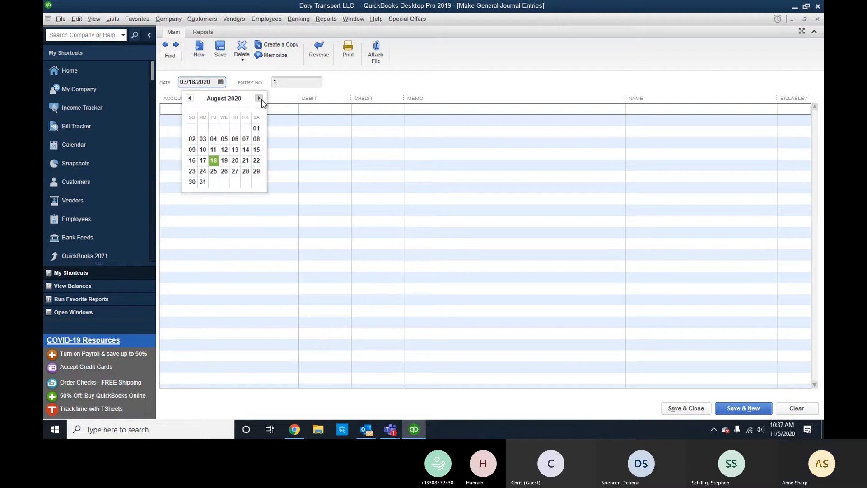
pyautogui.click(259, 98)
pyautogui.click(259, 99)
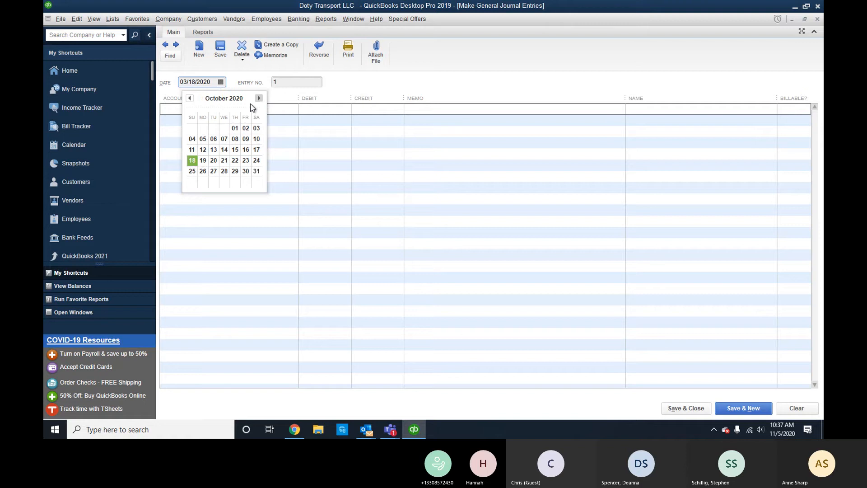
pyautogui.click(235, 128)
pyautogui.click(211, 109)
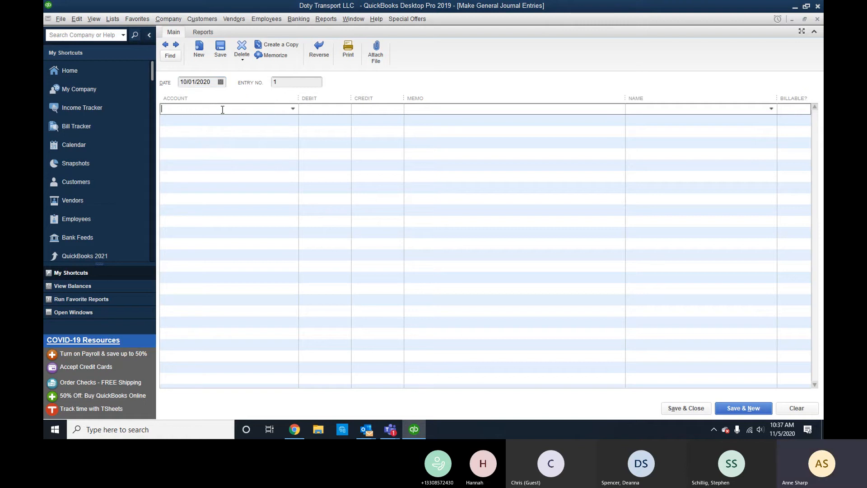
# Debit Office Supplies 1,138.42 with memo 'office depot'.
pyautogui.write('Office Supplies')
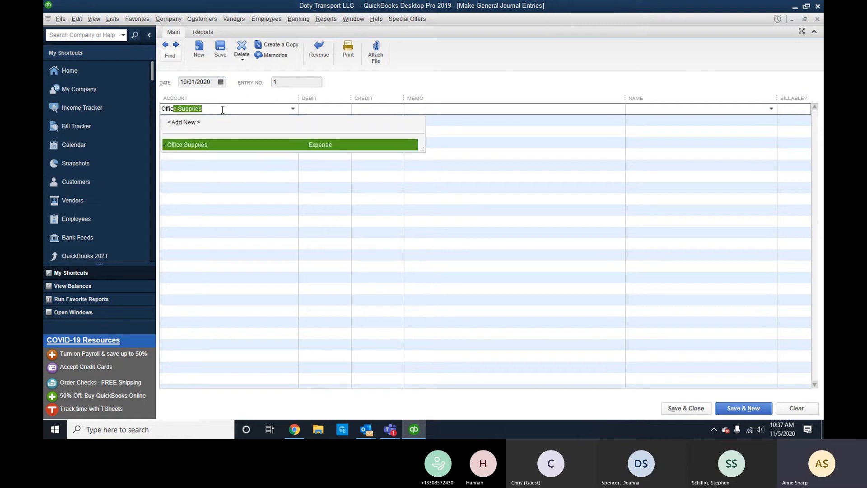
pyautogui.press('Tab')
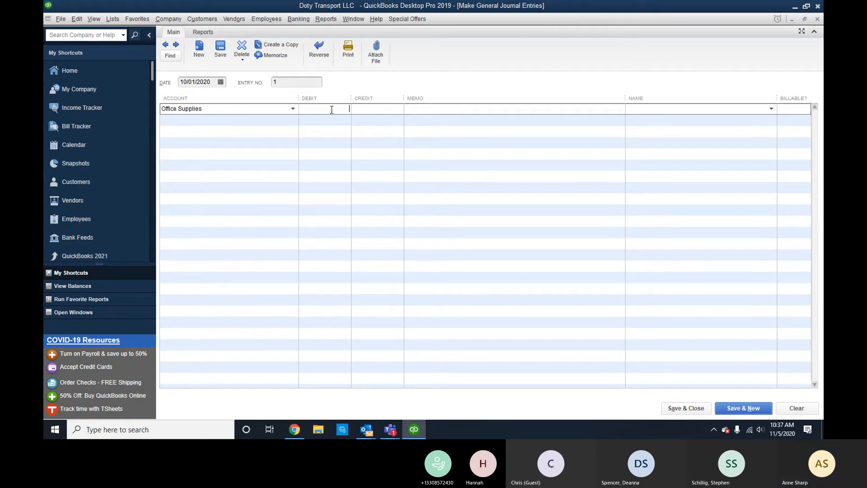
pyautogui.write('1138.42')
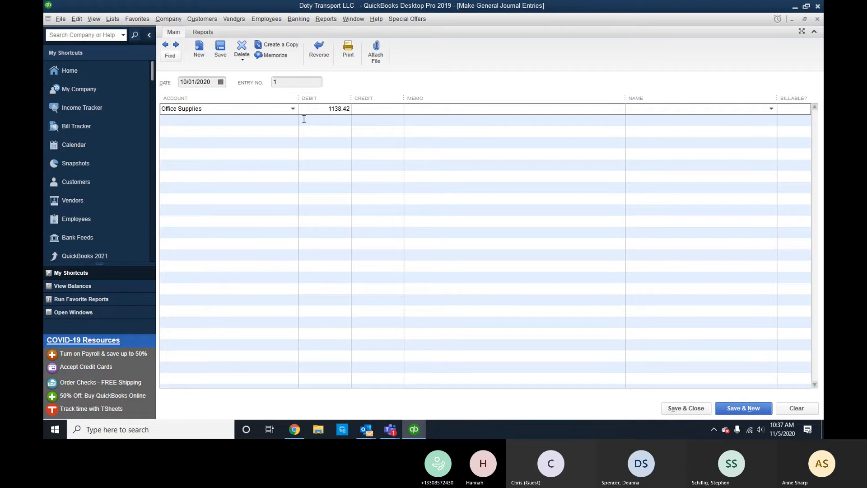
pyautogui.click(465, 109)
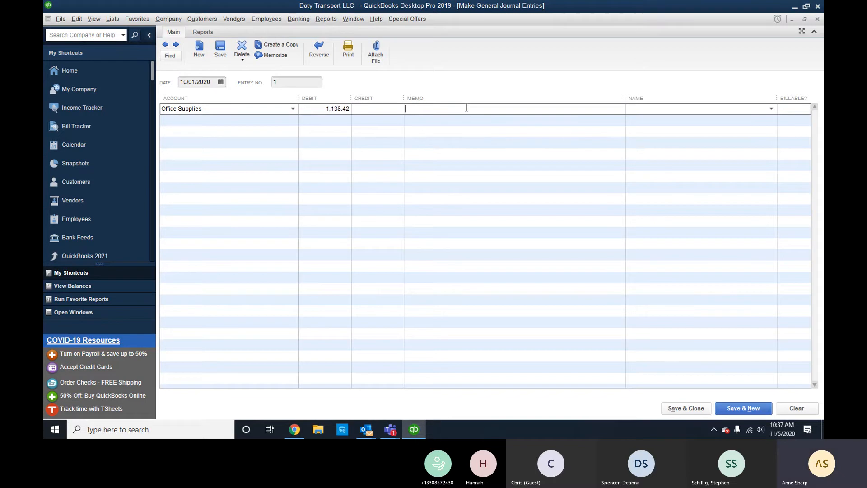
pyautogui.write('i')
pyautogui.write('office dp')
pyautogui.write('pot')
# Add a second Office Supplies debit of 1,085.13 with memo 'amazon'.
pyautogui.click(210, 121)
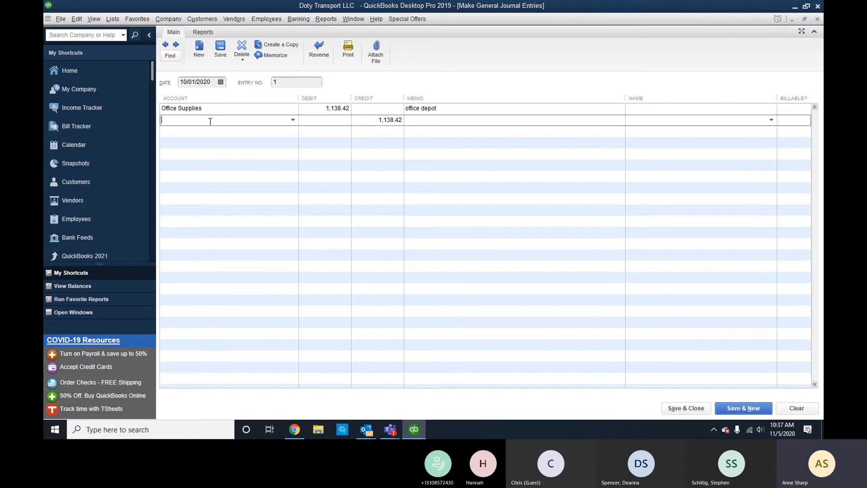
pyautogui.write('ama')
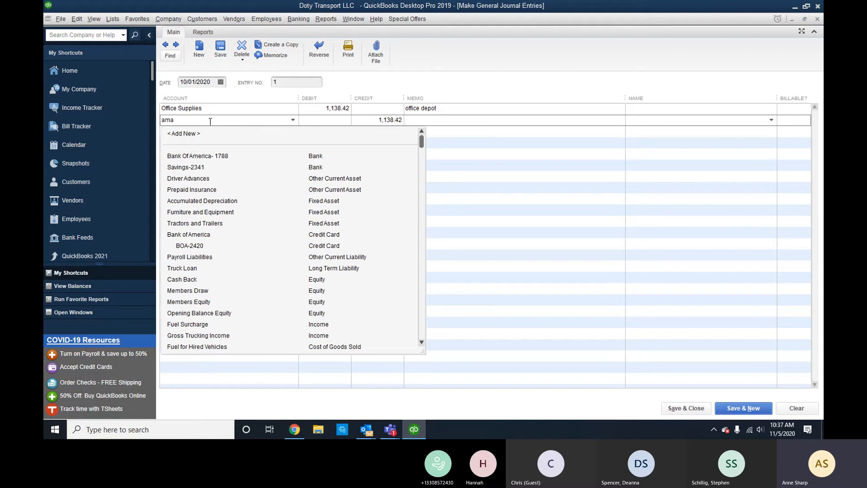
pyautogui.press('BackSpace')
pyautogui.press('BackSpace')
pyautogui.press('BackSpace')
pyautogui.write('Office Supplies')
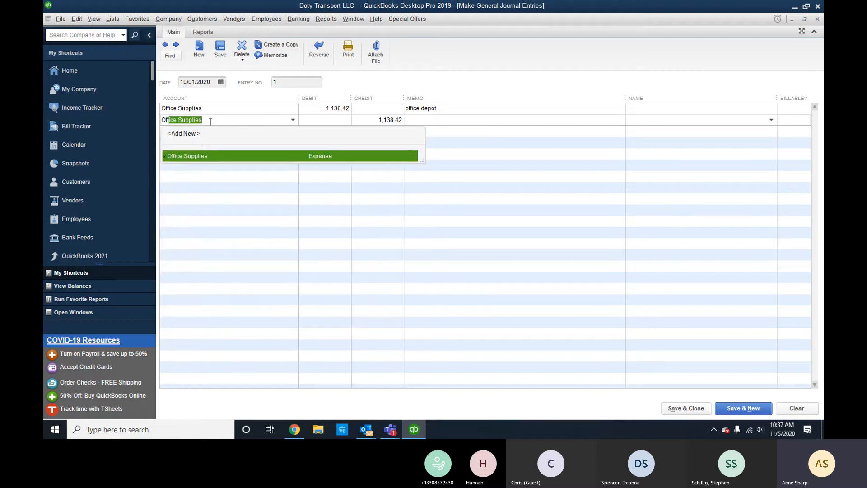
pyautogui.press('Tab')
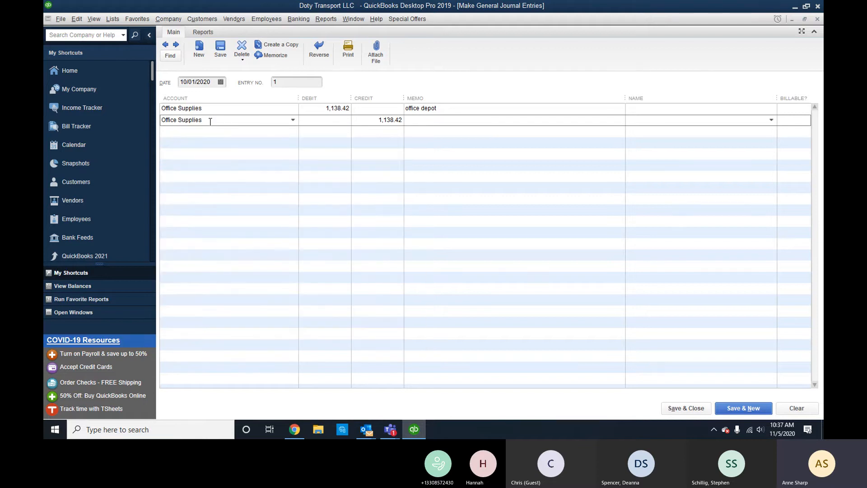
pyautogui.write('1,085.13')
pyautogui.press('Tab')
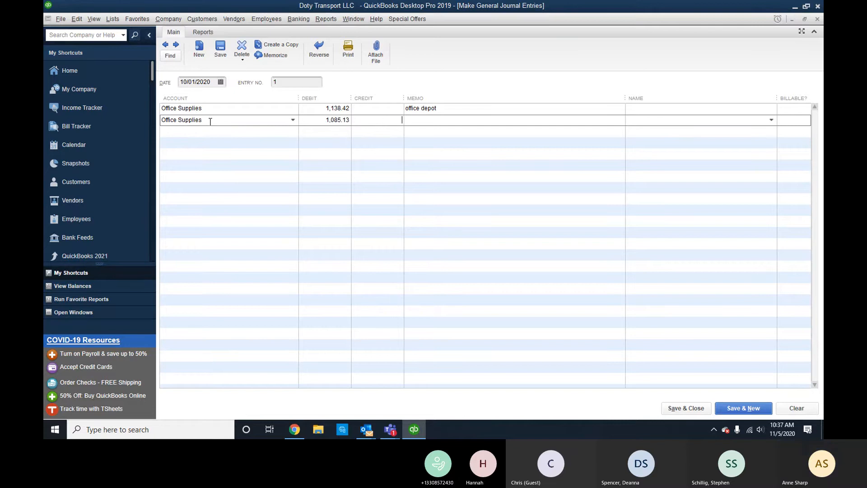
pyautogui.write('amazon')
pyautogui.press('Tab')
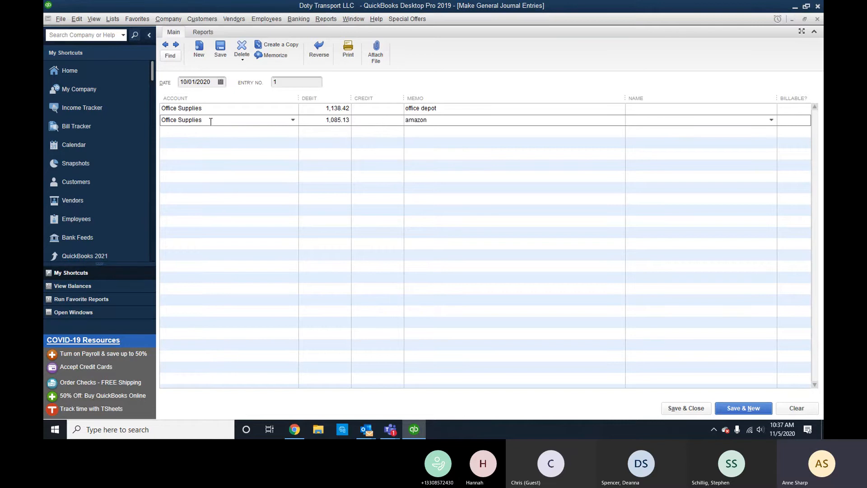
# Credit Members Draw 2,223.55 to balance the entry.
pyautogui.click(214, 132)
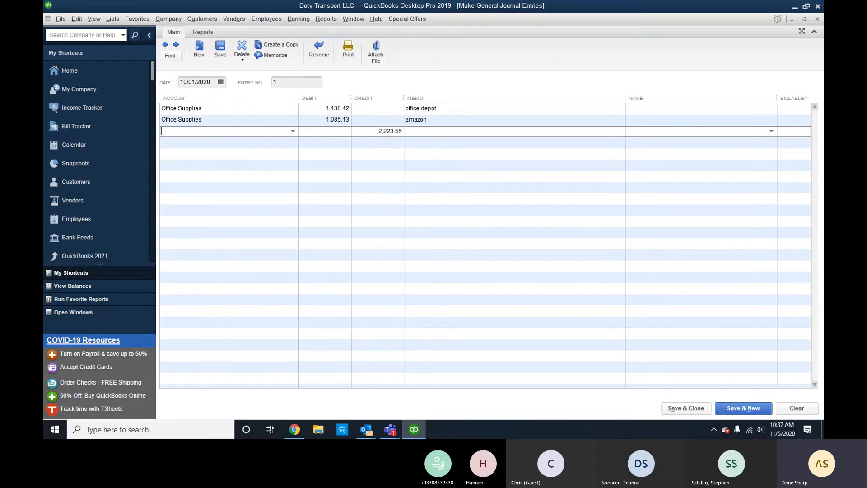
pyautogui.write('Members Draw')
pyautogui.press('Tab')
pyautogui.click(271, 145)
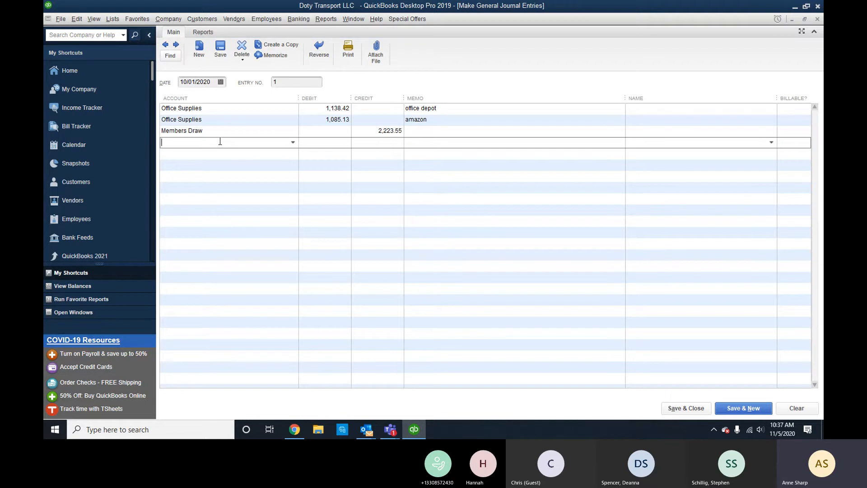
# Save the current entry and date the new journal entry 01/01/2020.
pyautogui.click(741, 413)
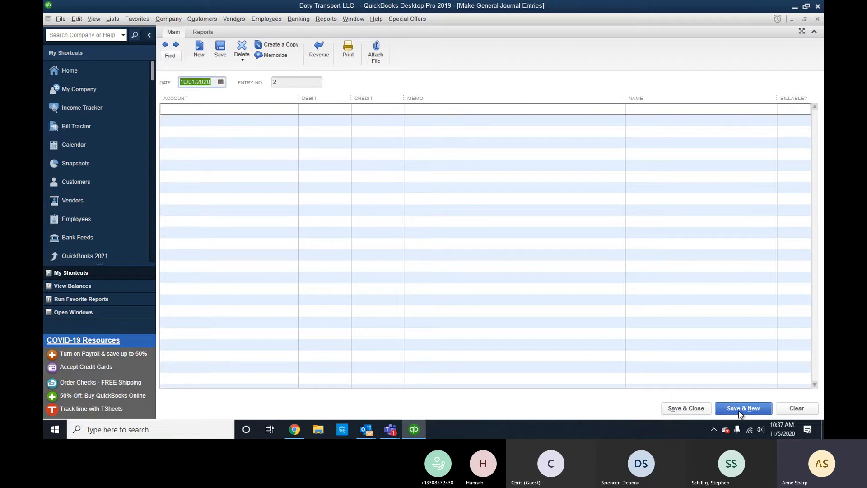
pyautogui.click(220, 82)
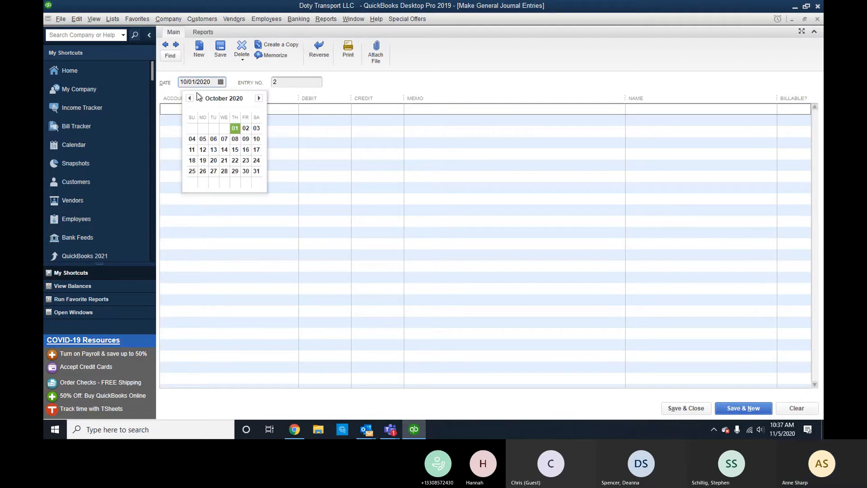
pyautogui.click(189, 99)
pyautogui.click(189, 98)
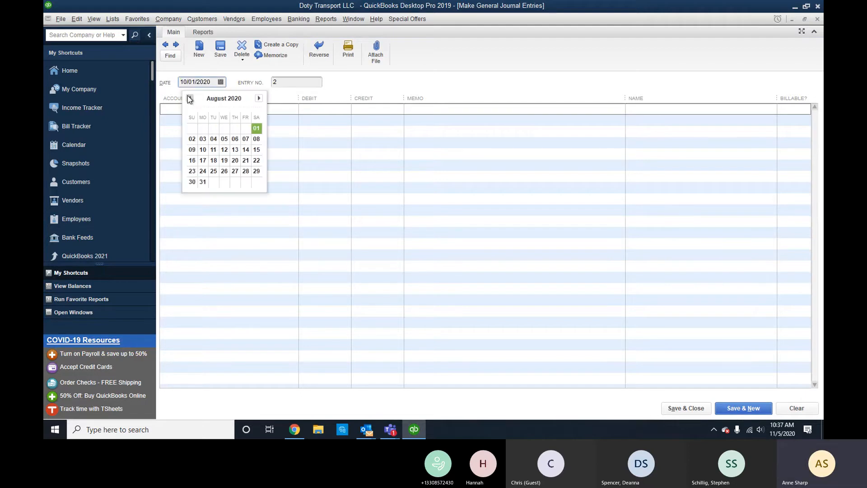
pyautogui.click(189, 99)
pyautogui.click(189, 99)
pyautogui.click(189, 99)
pyautogui.click(189, 99)
pyautogui.click(189, 99)
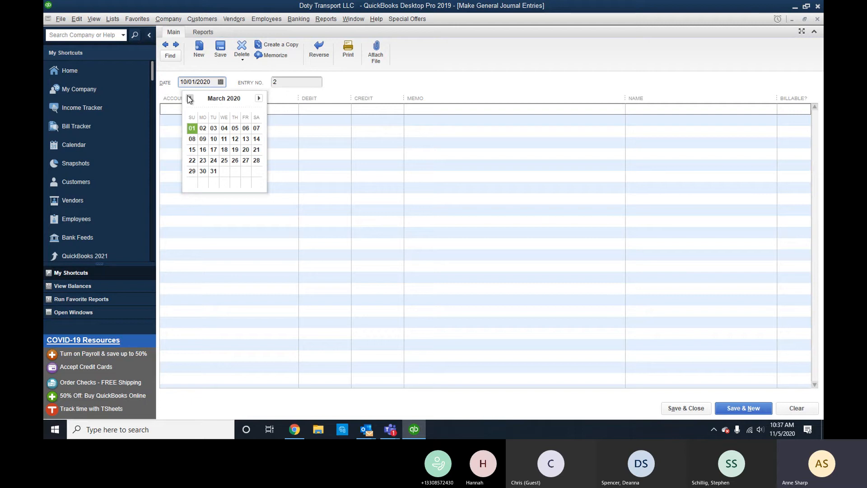
pyautogui.click(189, 99)
pyautogui.click(190, 98)
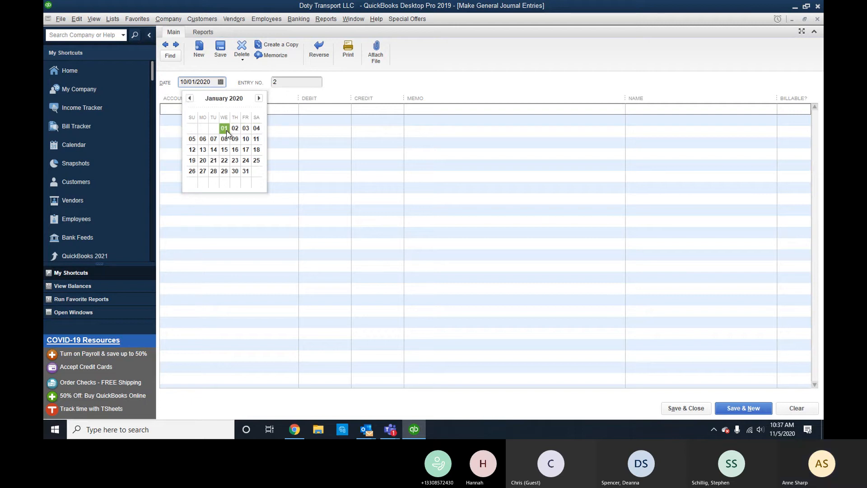
pyautogui.click(224, 129)
# Enter 2016 International-1 as the first line's account and choose to set it up.
pyautogui.click(219, 111)
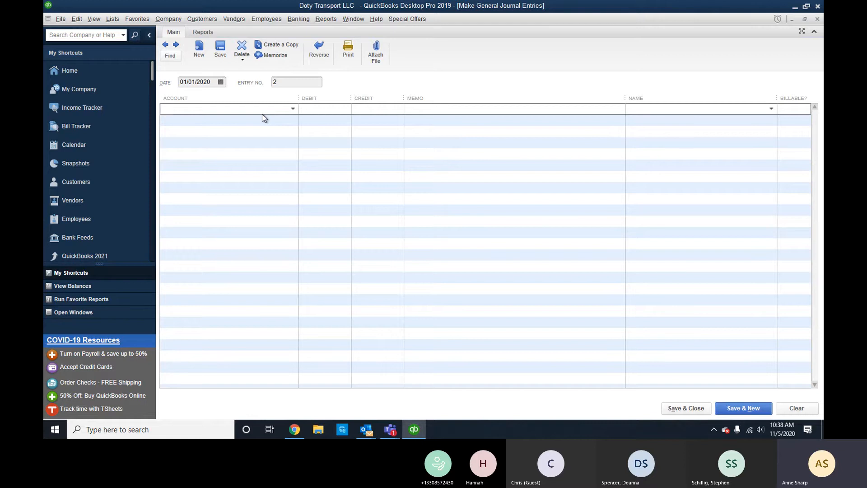
pyautogui.write('2016')
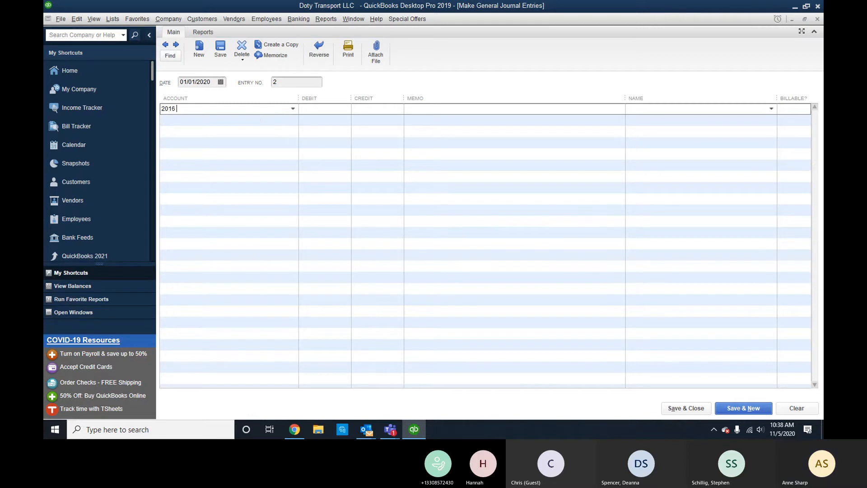
pyautogui.write(' Internations')
pyautogui.press('Tab')
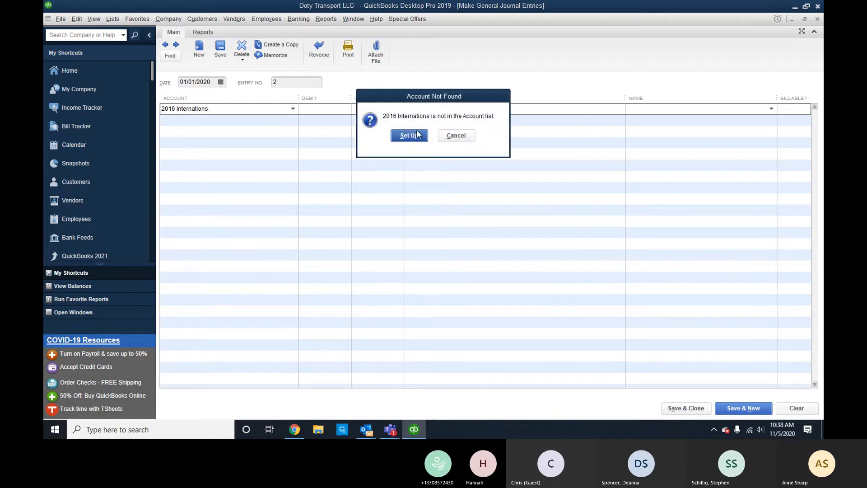
pyautogui.click(456, 135)
pyautogui.click(243, 109)
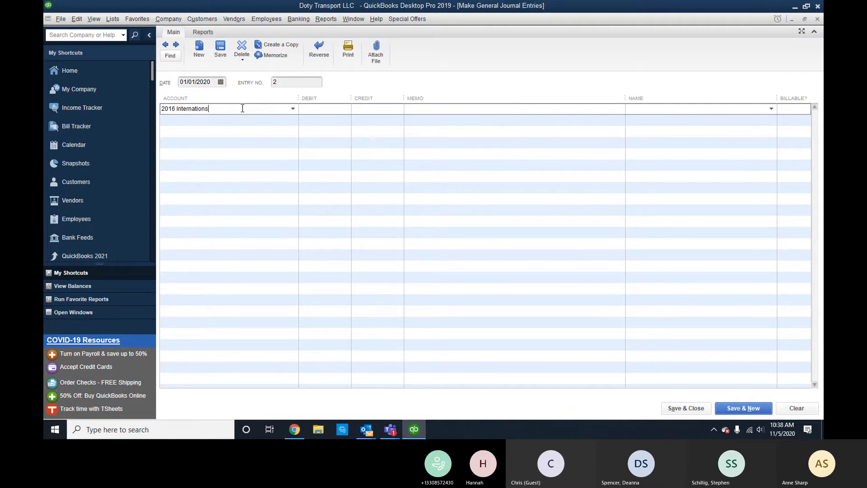
pyautogui.press('BackSpace')
pyautogui.write('al-1')
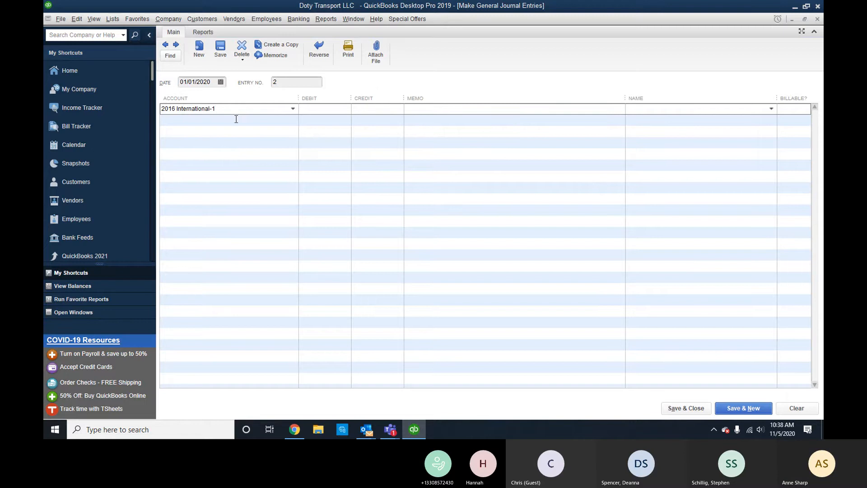
pyautogui.press('Tab')
pyautogui.click(397, 134)
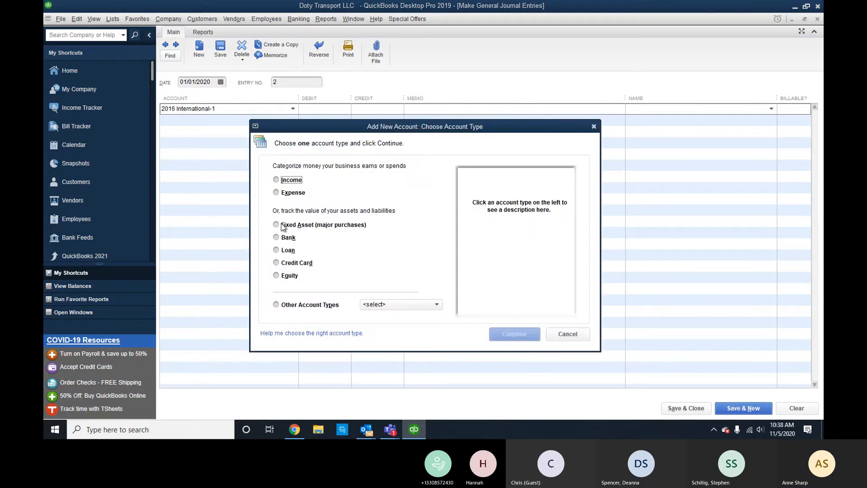
# Save 2016 International-1 and a second line's 2016 International -2 as fixed asset accounts.
pyautogui.click(283, 225)
pyautogui.click(514, 334)
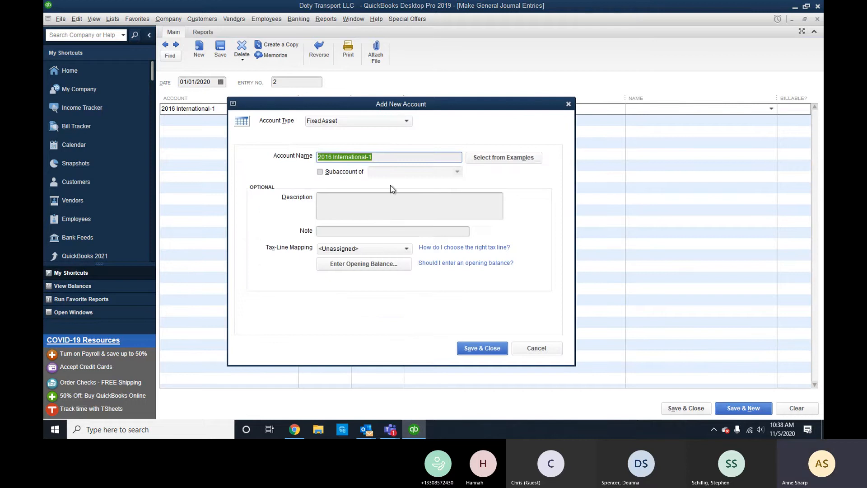
pyautogui.click(483, 348)
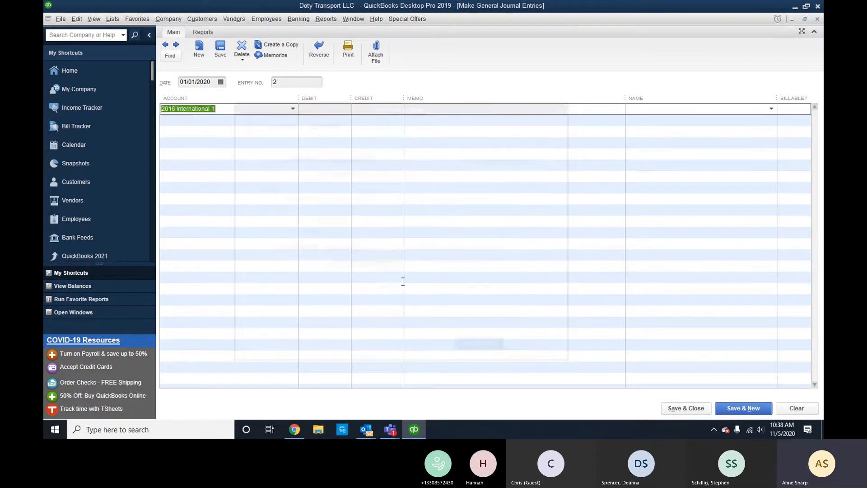
pyautogui.click(222, 121)
pyautogui.write('2016 Inte')
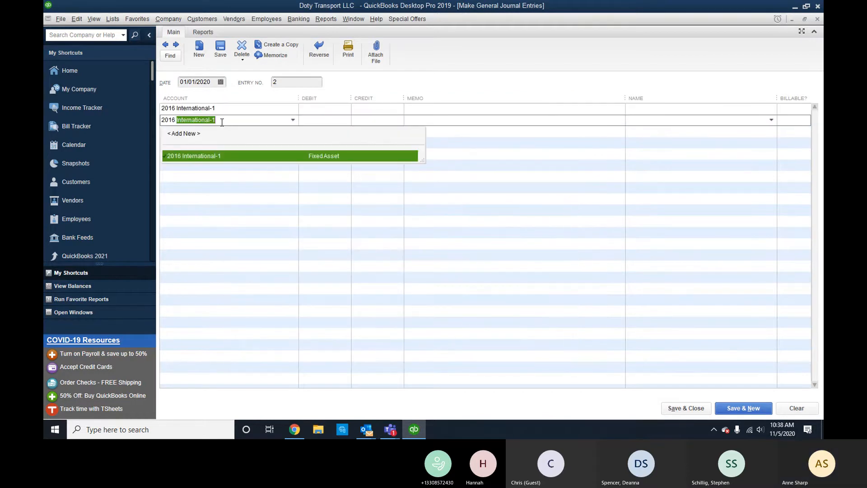
pyautogui.write('rnational ')
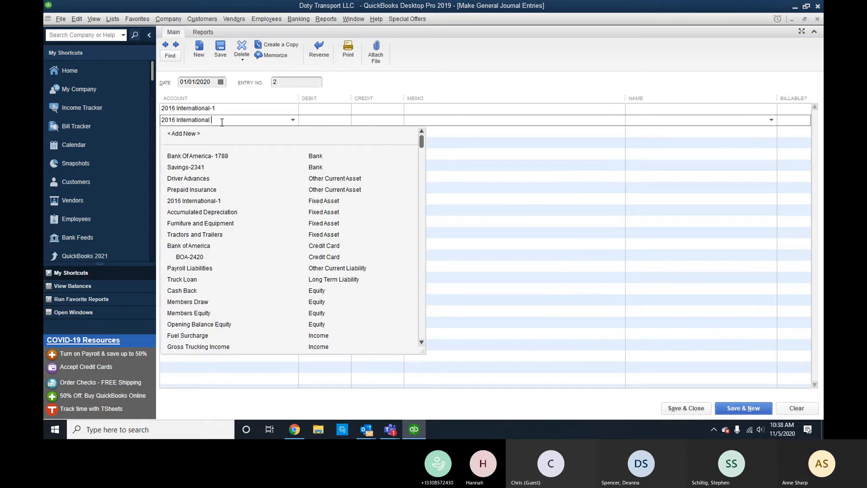
pyautogui.write('-2')
pyautogui.press('Tab')
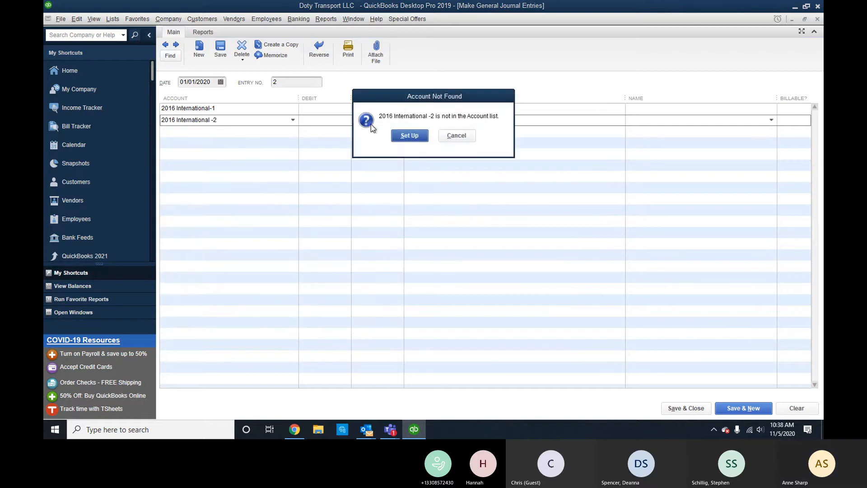
pyautogui.click(408, 137)
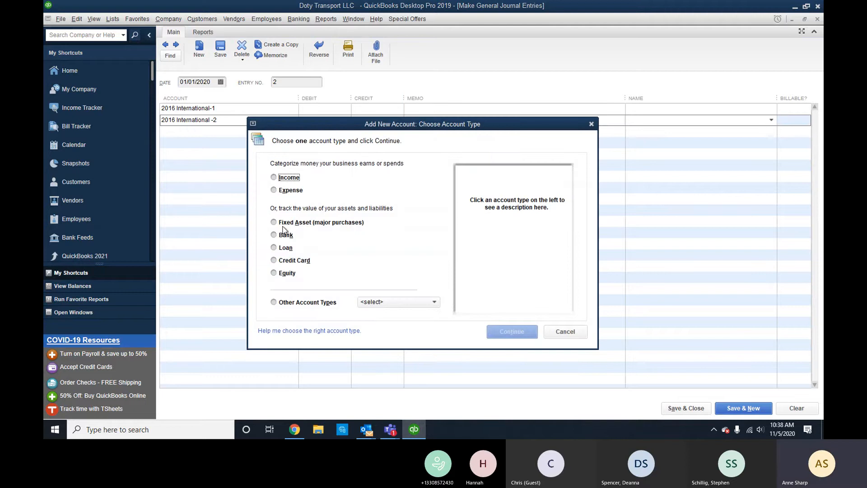
pyautogui.click(285, 222)
pyautogui.click(491, 329)
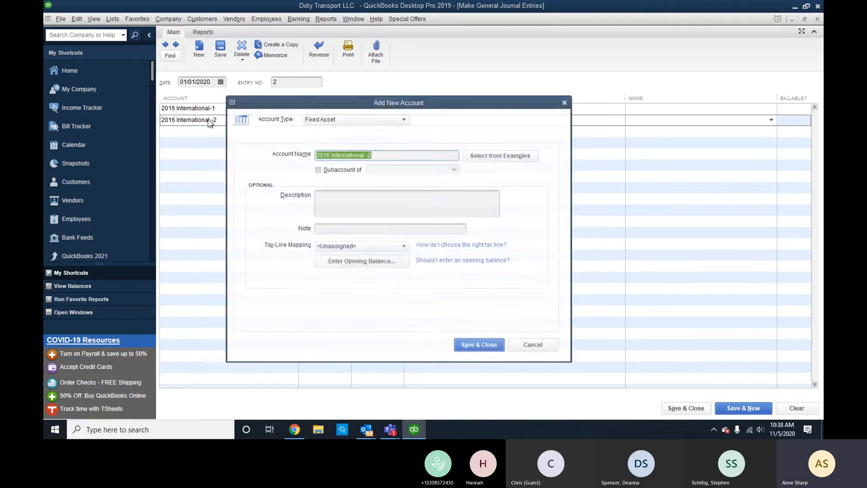
pyautogui.press('Return')
# Enter 2016 International-3 on line three and save it as a fixed asset account.
pyautogui.click(214, 136)
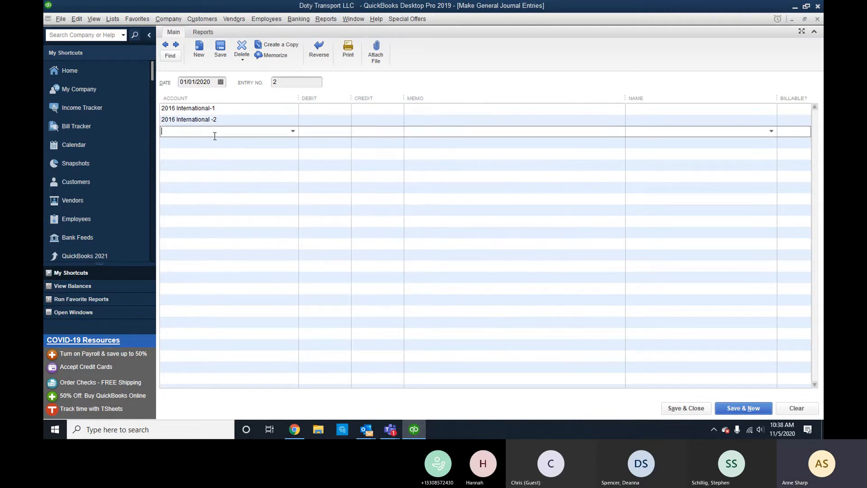
pyautogui.write('2016 ')
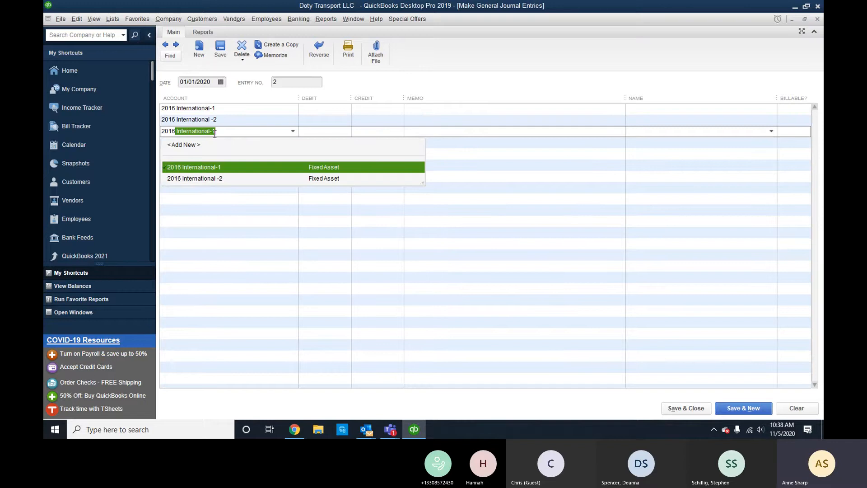
pyautogui.write('International 3')
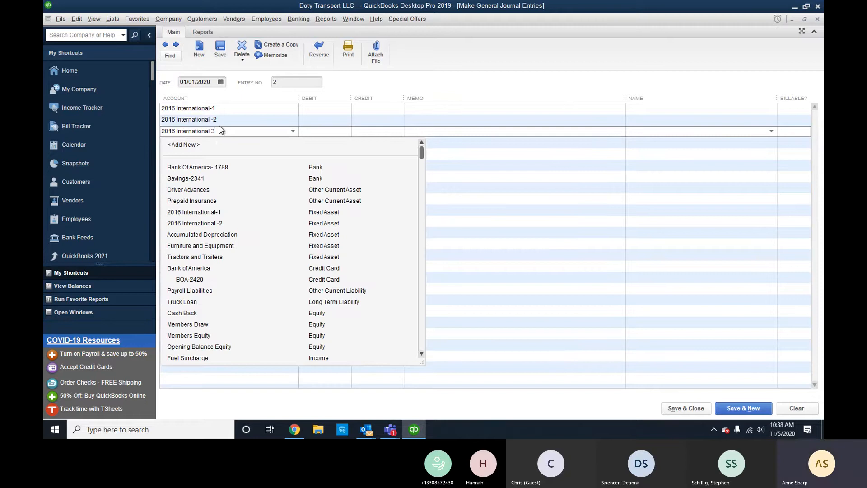
pyautogui.click(210, 132)
pyautogui.write('-')
pyautogui.press('Delete')
pyautogui.press('Tab')
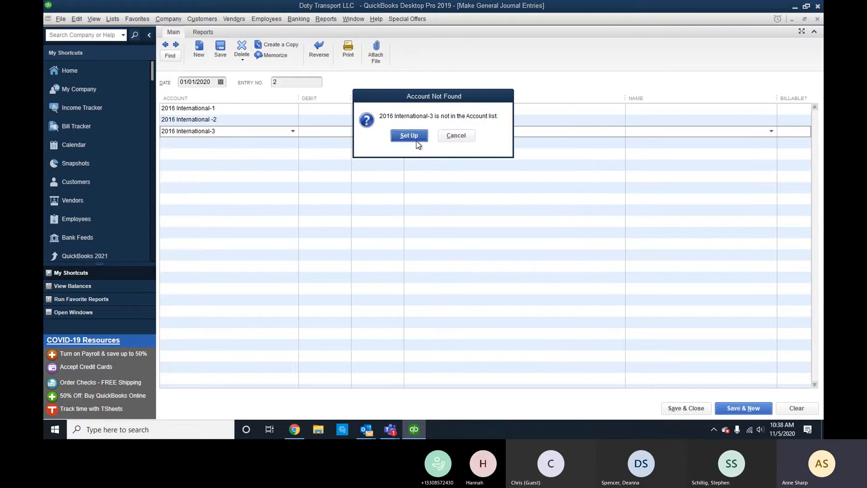
pyautogui.click(415, 138)
pyautogui.click(271, 220)
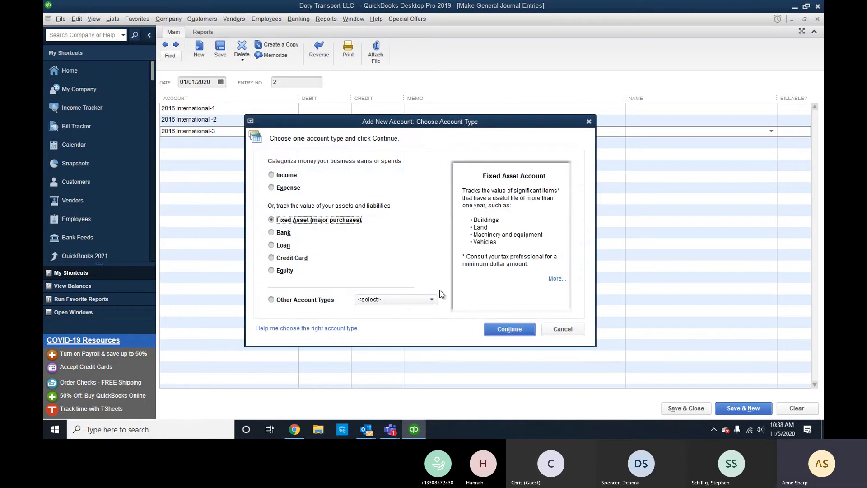
pyautogui.press('Return')
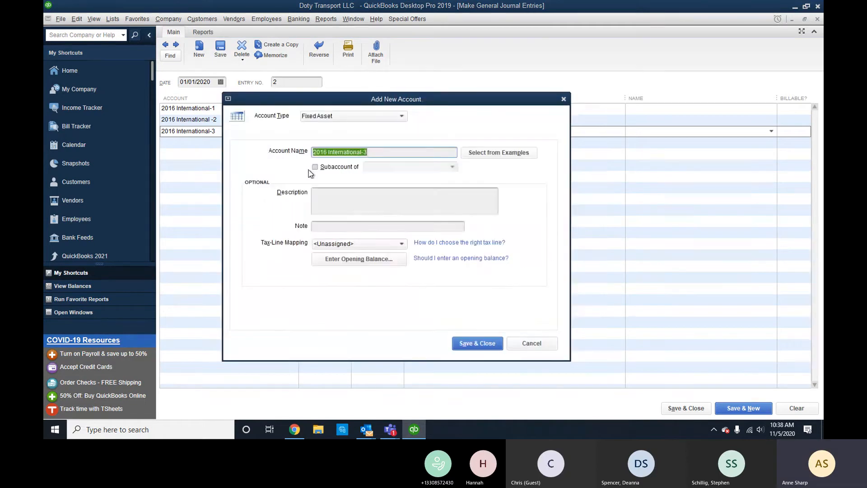
pyautogui.click(323, 199)
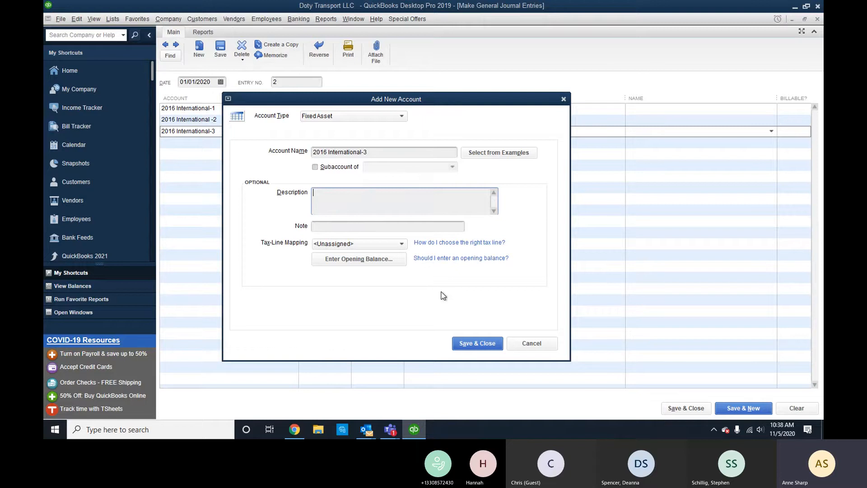
pyautogui.click(478, 341)
pyautogui.click(334, 109)
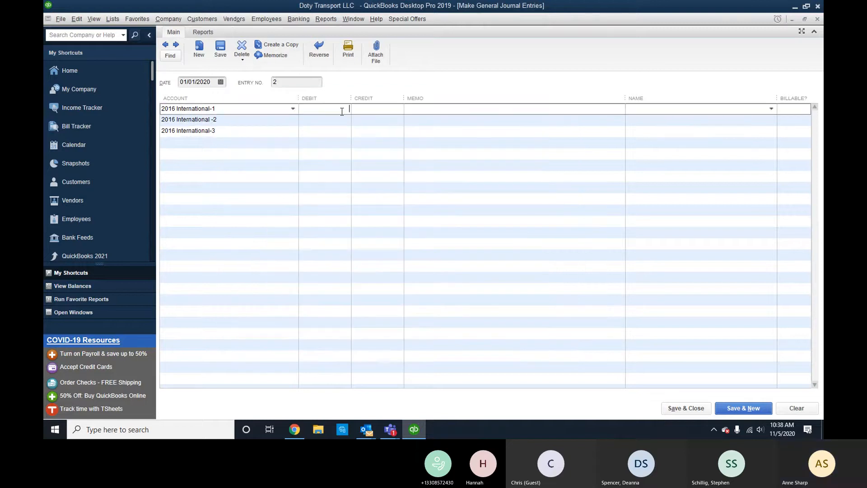
# Add a Truck Loan line for 106,806.00.
pyautogui.click(259, 148)
pyautogui.write('Truck Loan')
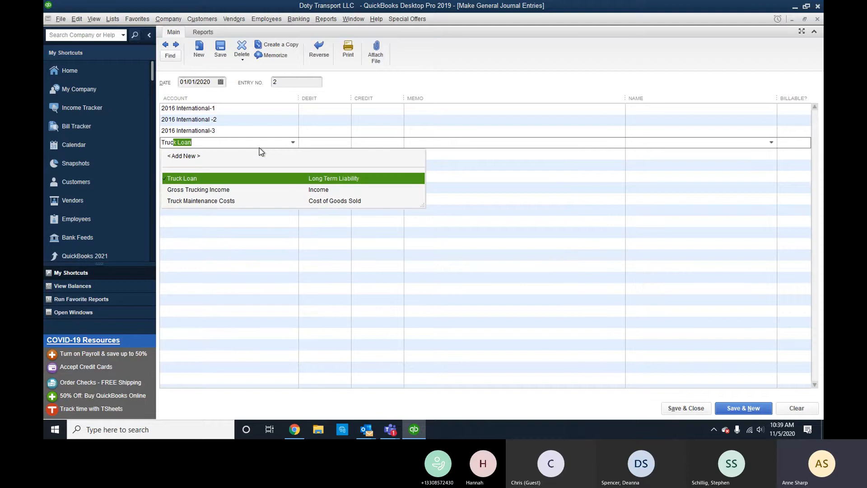
pyautogui.press('Tab')
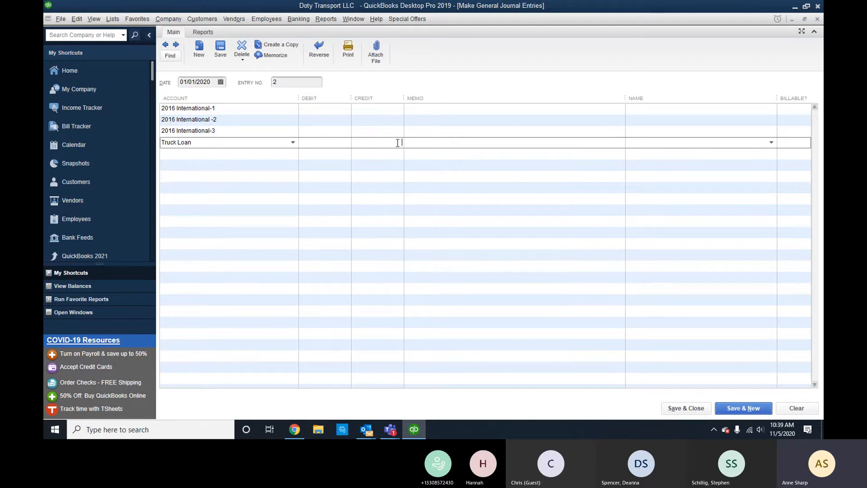
pyautogui.write('106,806')
pyautogui.press('Down')
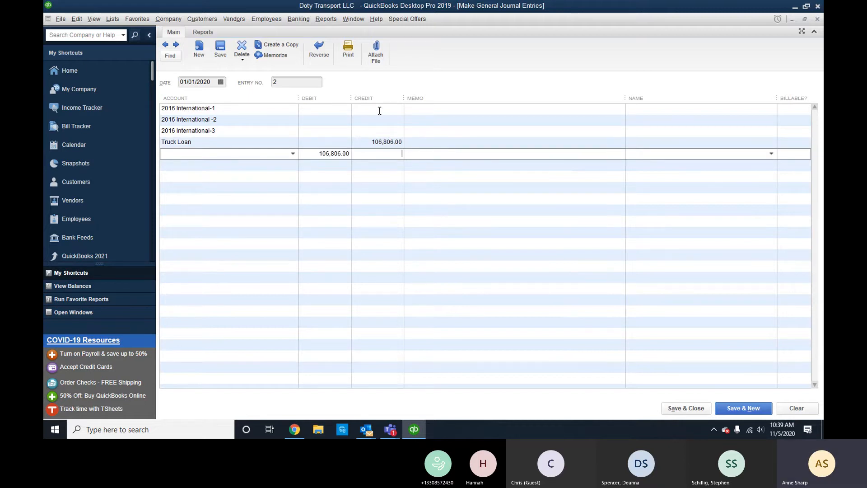
# Credit each of the three truck lines 35,602.00, one third of 106,806.
pyautogui.click(379, 109)
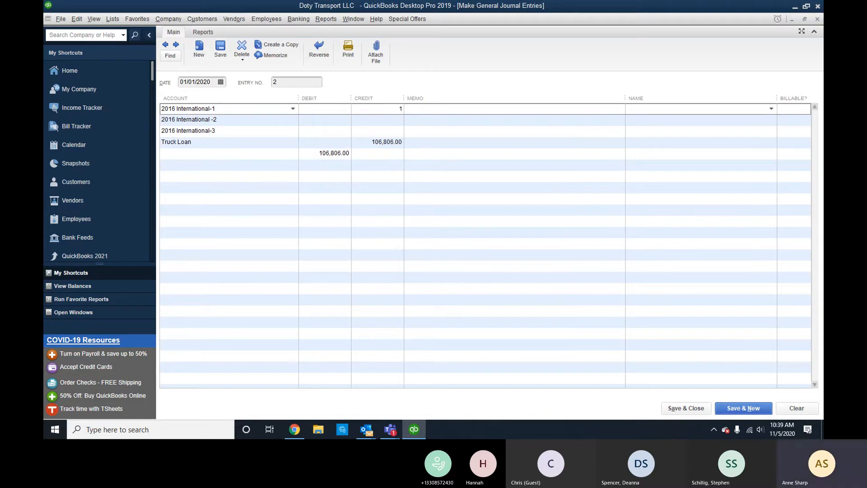
pyautogui.write('106806/3')
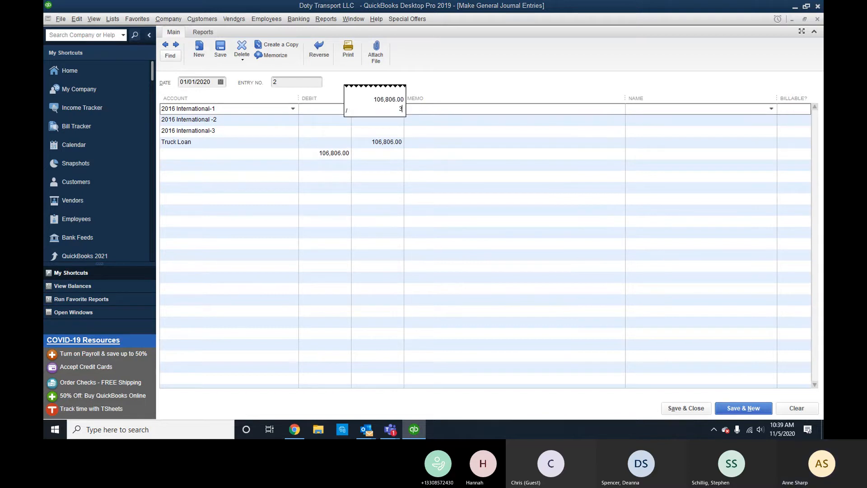
pyautogui.press('Return')
pyautogui.click(396, 121)
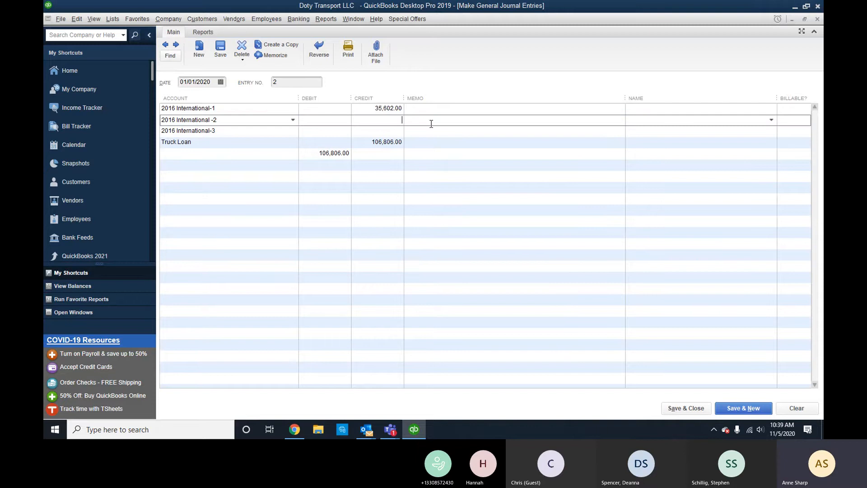
pyautogui.write('35602.')
pyautogui.click(394, 131)
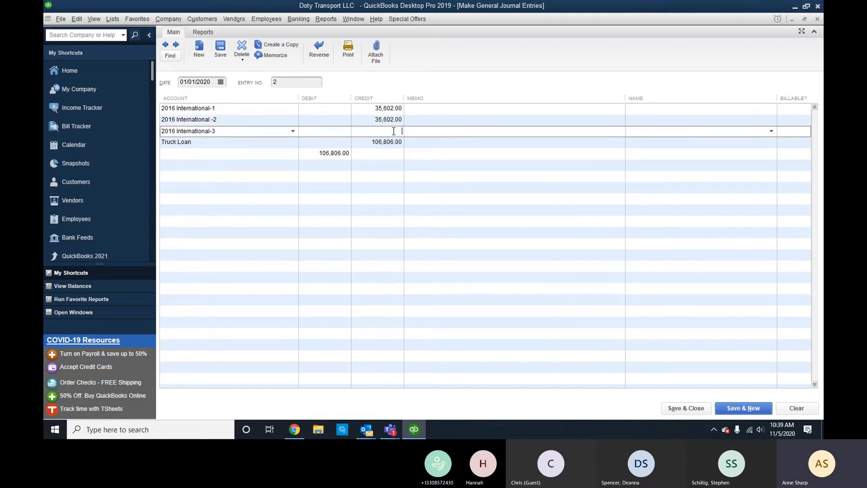
pyautogui.write('35,602')
pyautogui.click(440, 135)
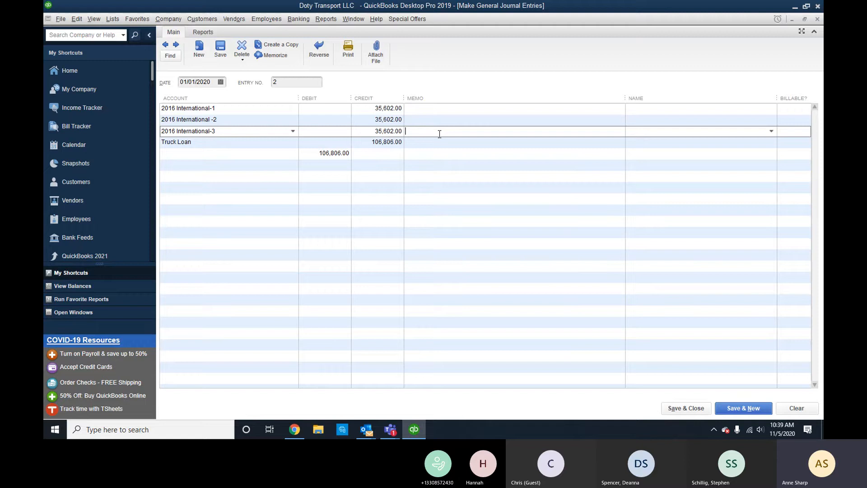
# Put 106,806.00 in the Truck Loan debit and clear the leftover balancing line.
pyautogui.click(341, 143)
pyautogui.write('106.806')
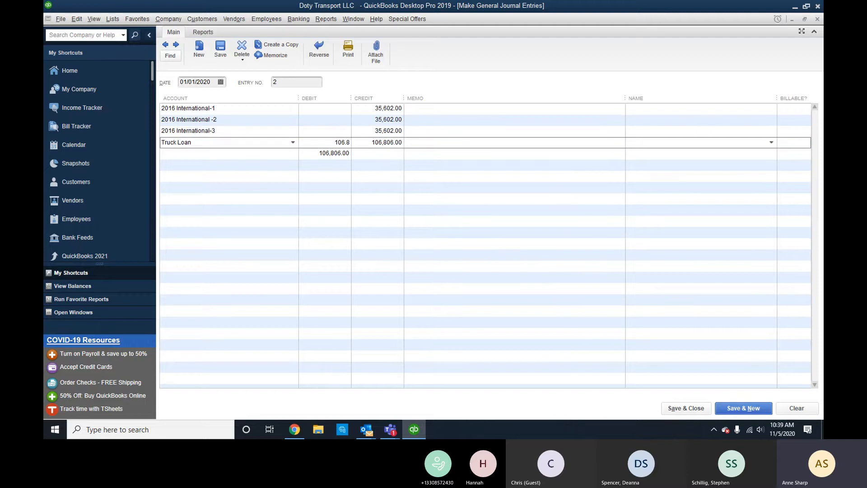
pyautogui.press('BackSpace')
pyautogui.press('BackSpace')
pyautogui.press('BackSpace')
pyautogui.press('BackSpace')
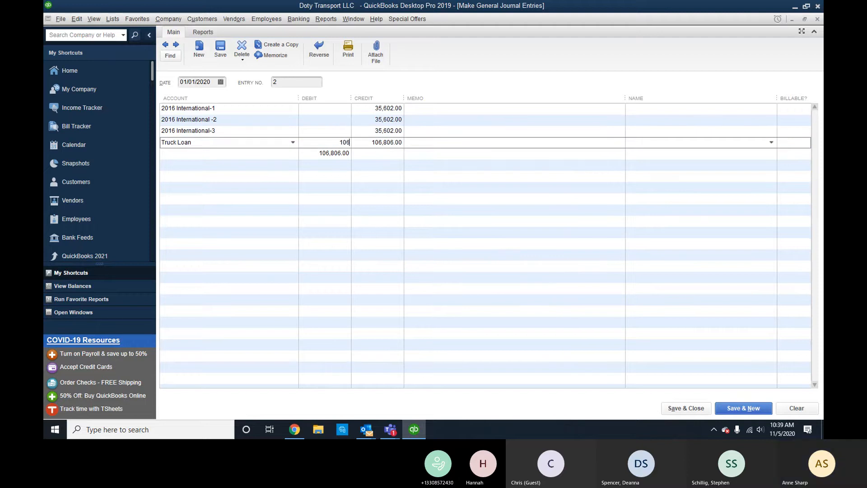
pyautogui.write('806')
pyautogui.click(381, 144)
pyautogui.click(340, 155)
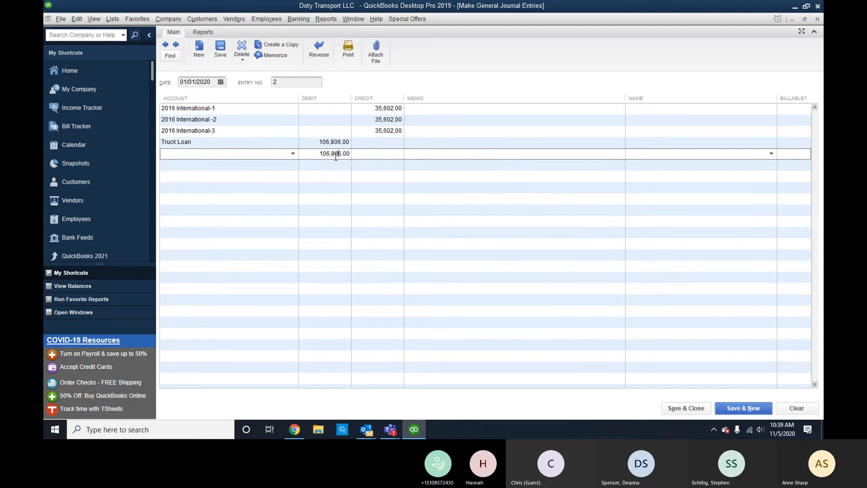
pyautogui.press('BackSpace')
pyautogui.click(415, 258)
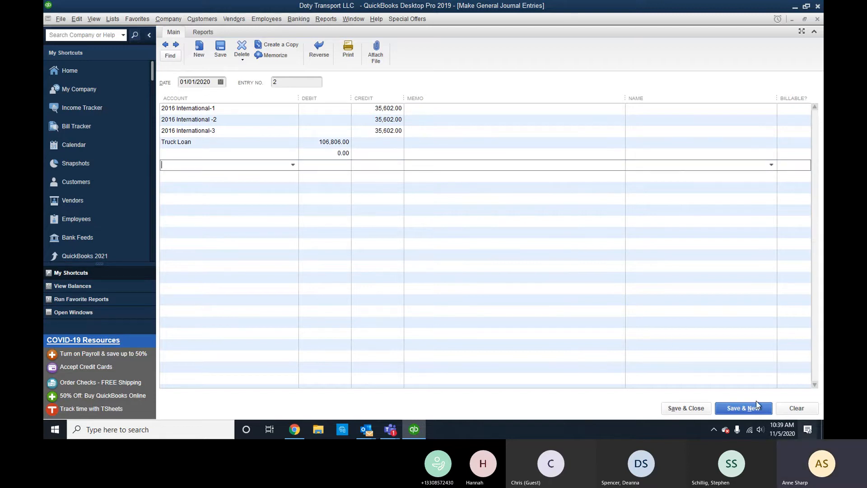
# Save and close the journal entry, accepting the past-date and fixed asset notices.
pyautogui.click(698, 406)
pyautogui.click(414, 193)
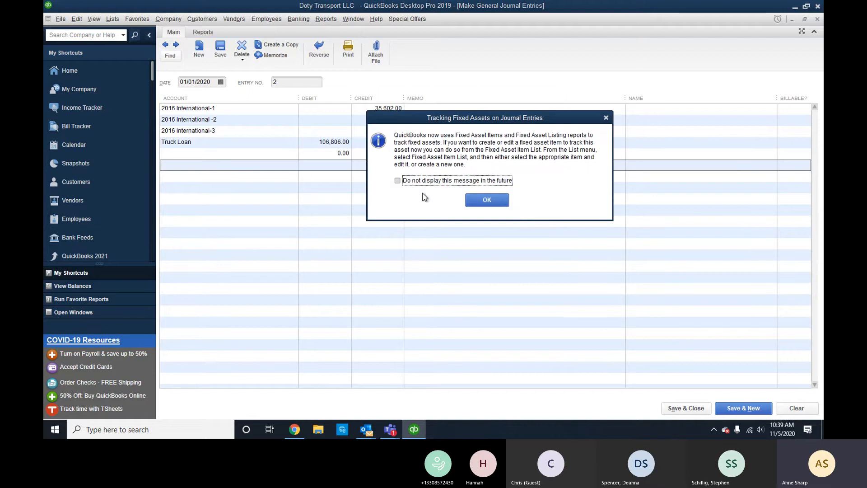
pyautogui.click(488, 201)
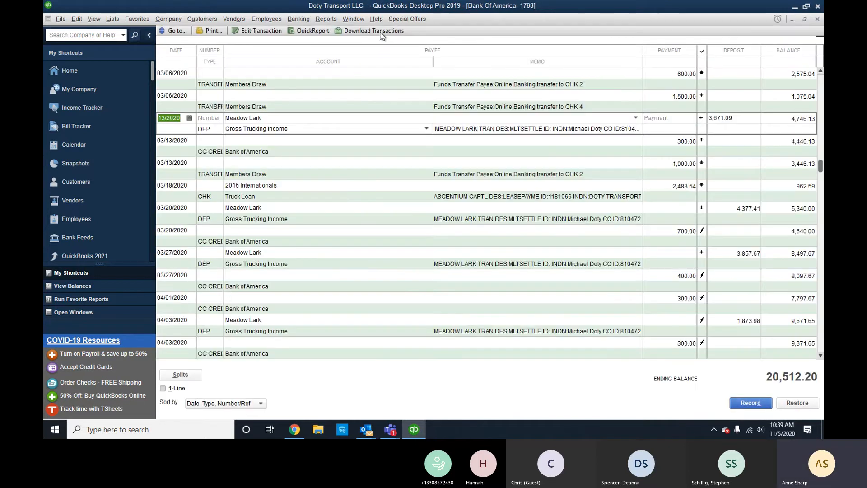
pyautogui.click(325, 19)
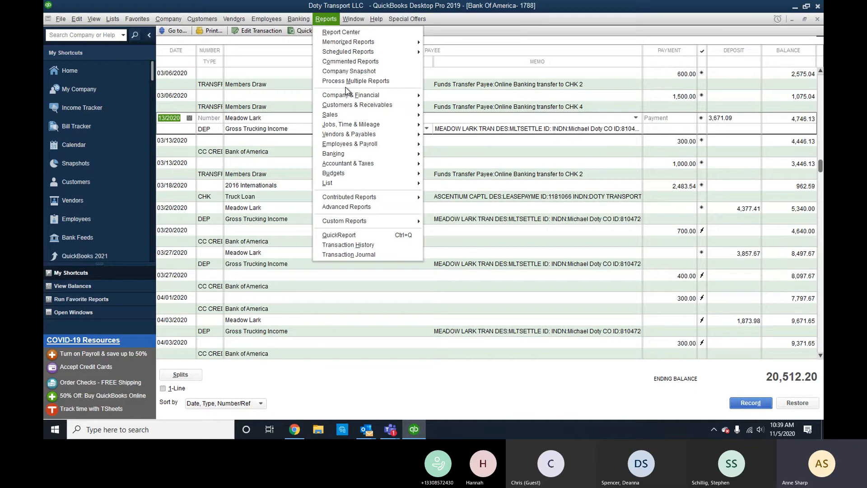
pyautogui.moveTo(351, 94)
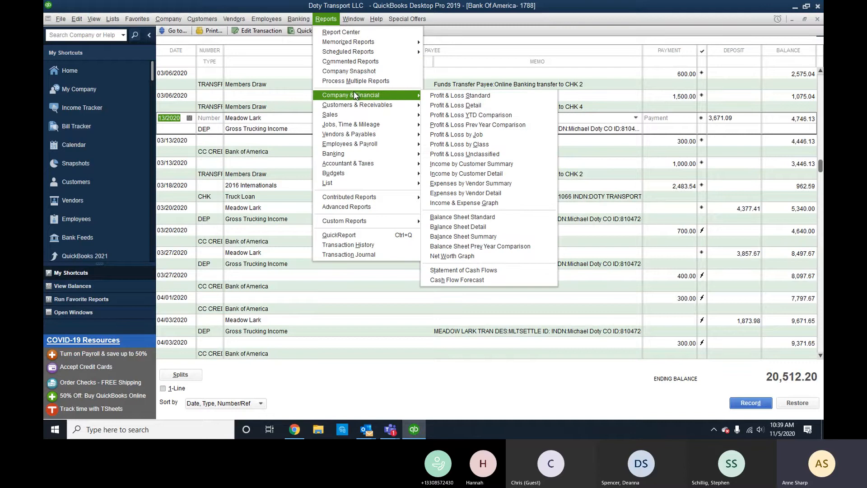
pyautogui.click(434, 98)
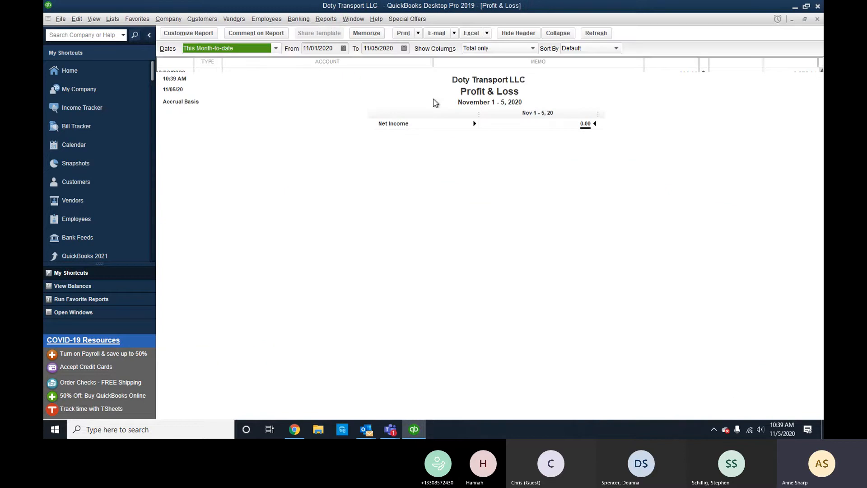
pyautogui.click(274, 50)
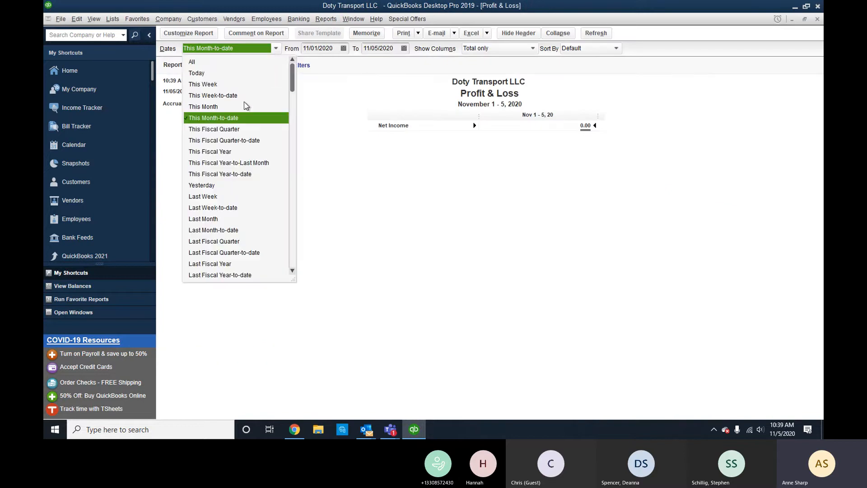
pyautogui.click(216, 63)
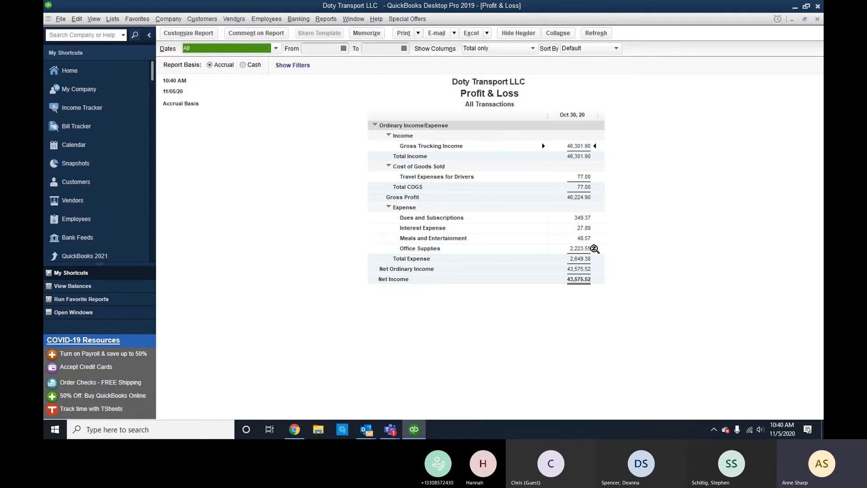
pyautogui.doubleClick(579, 248)
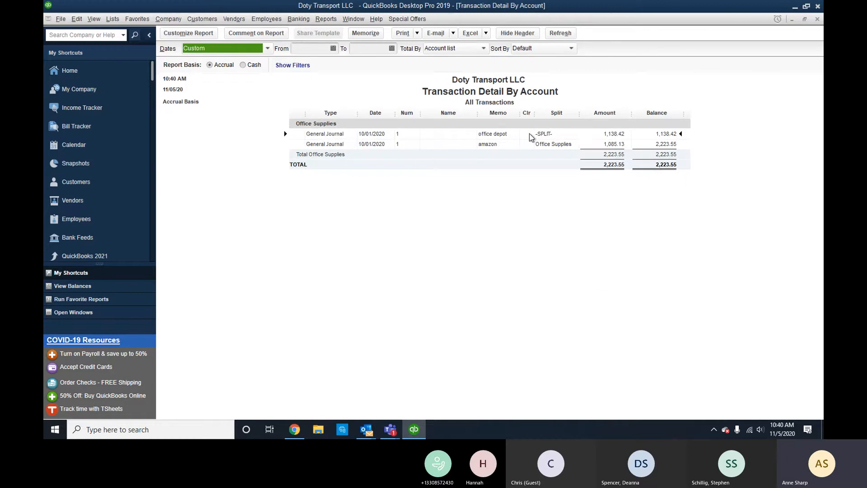
pyautogui.click(817, 19)
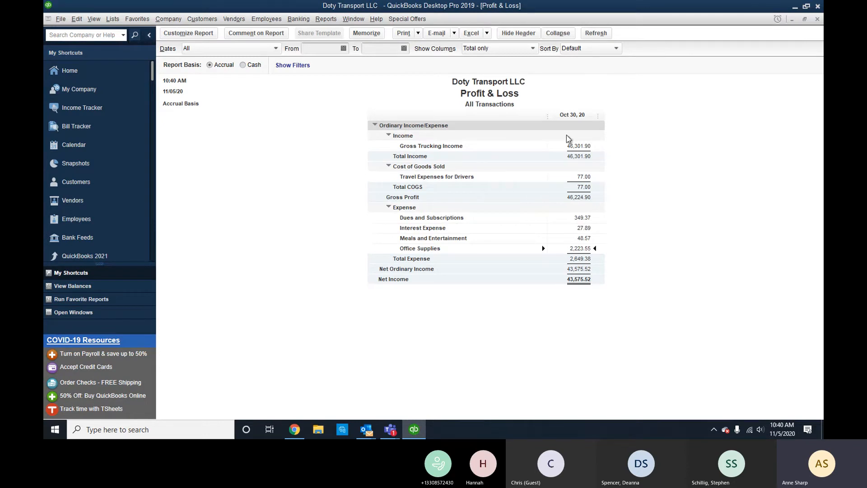
pyautogui.click(817, 19)
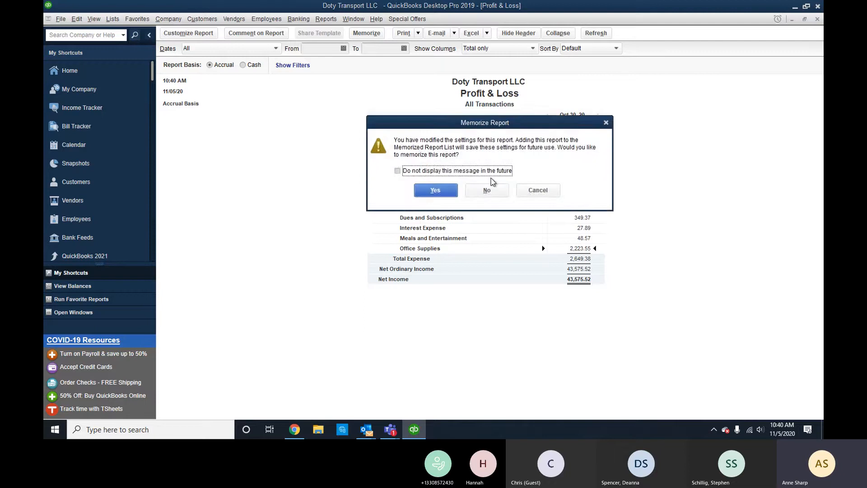
pyautogui.click(491, 186)
# Open Balance Sheet Standard and drill from 2016 International-1 into its journal entry for editing.
pyautogui.click(330, 20)
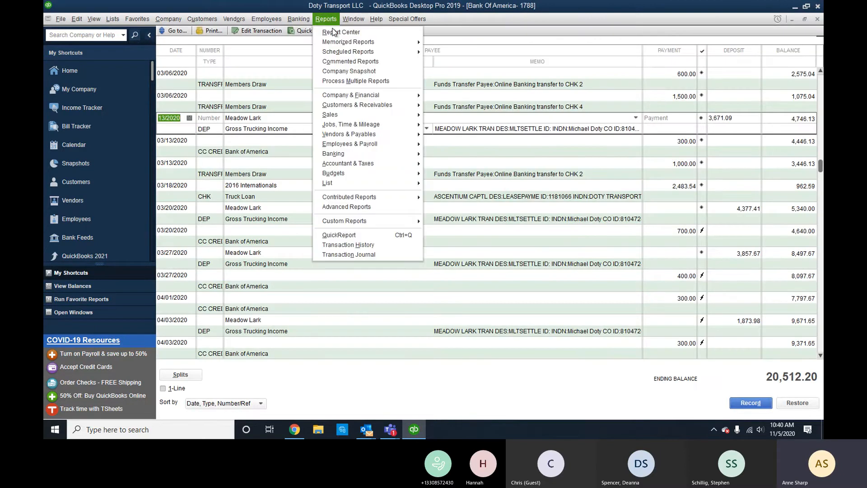
pyautogui.moveTo(369, 95)
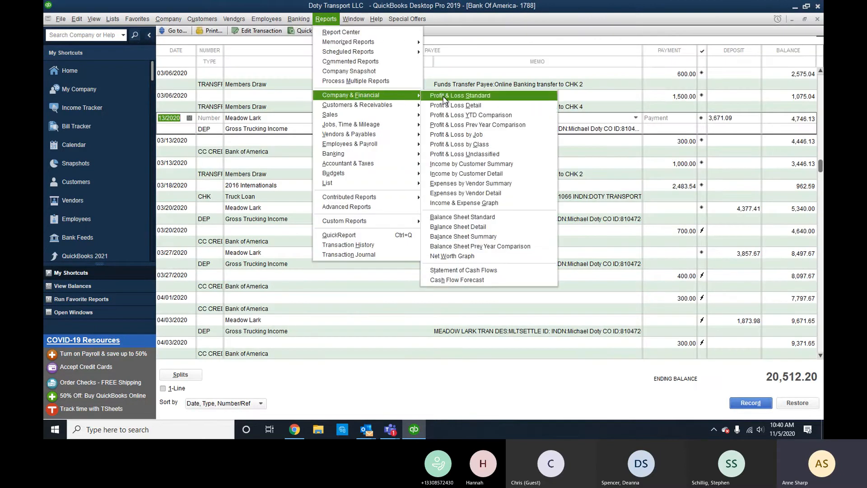
pyautogui.click(497, 219)
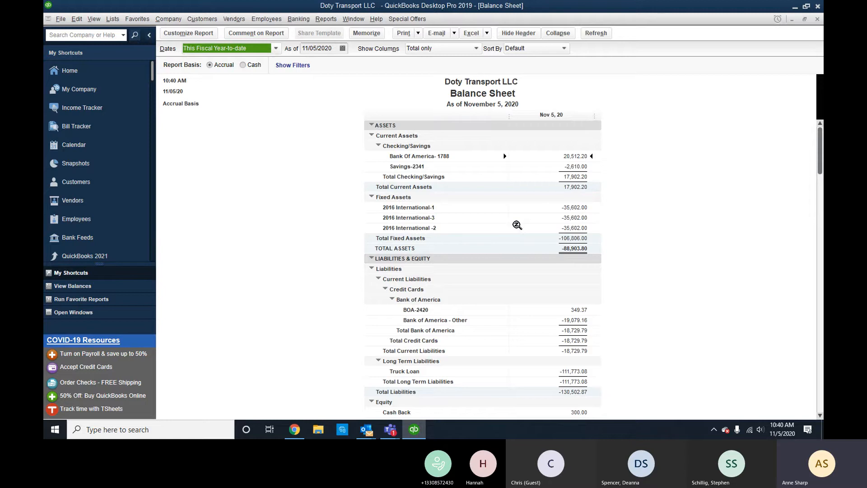
pyautogui.scroll(-1, 517, 225)
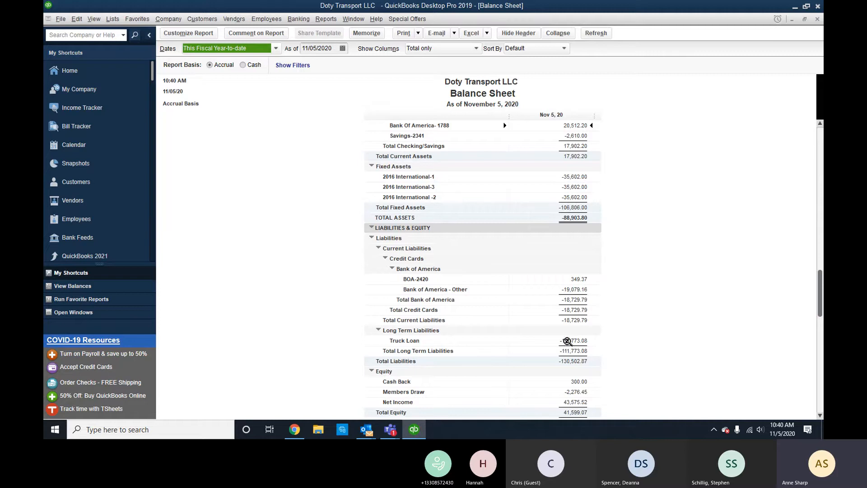
pyautogui.doubleClick(577, 176)
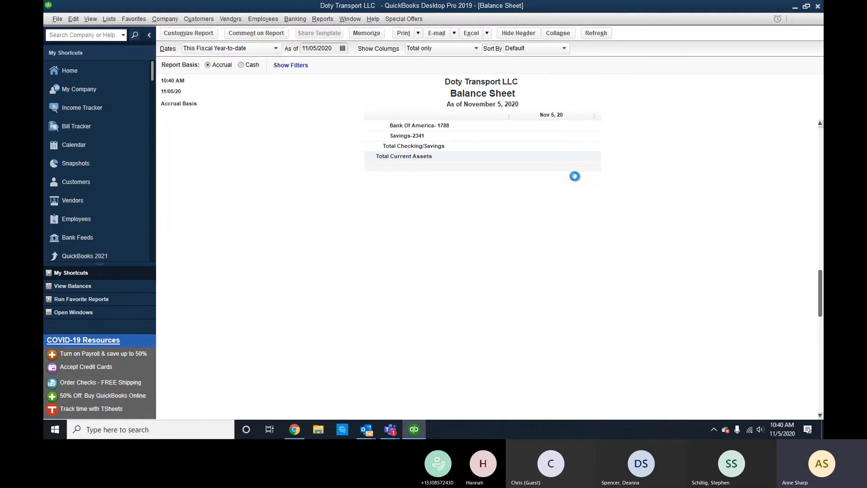
pyautogui.doubleClick(614, 136)
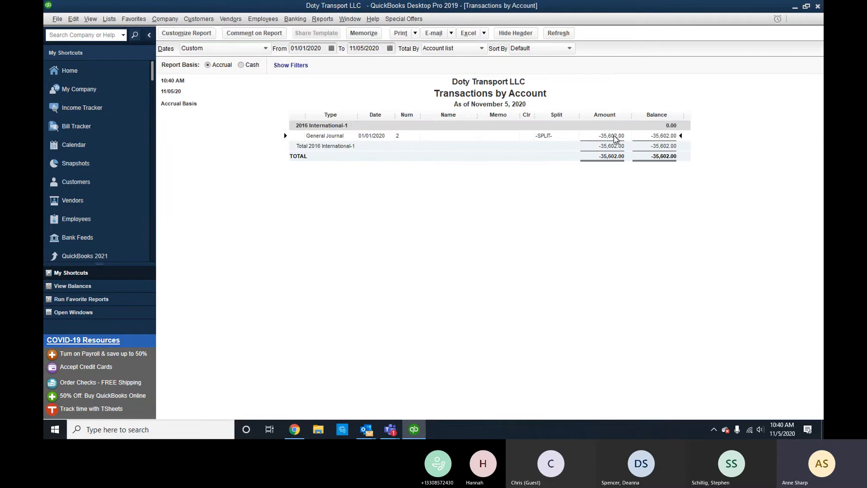
pyautogui.click(256, 29)
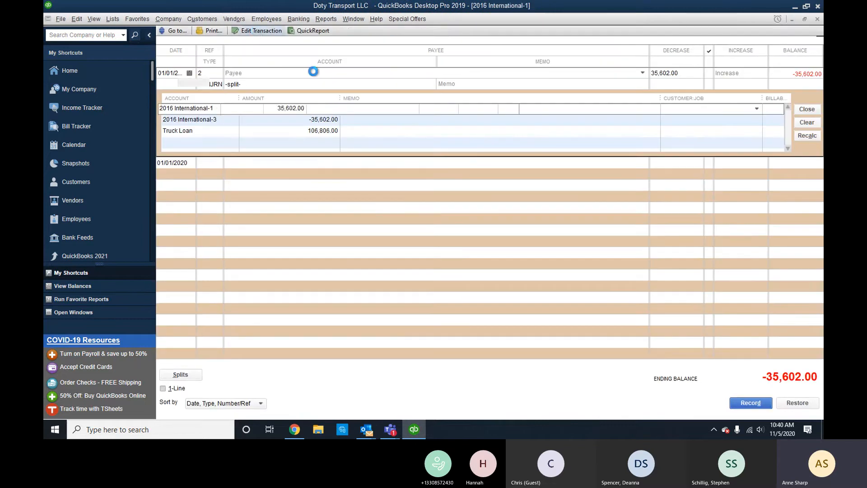
# Debit the three 2016 International lines 35,602.00 each and credit Truck Loan 106,806.
pyautogui.click(501, 195)
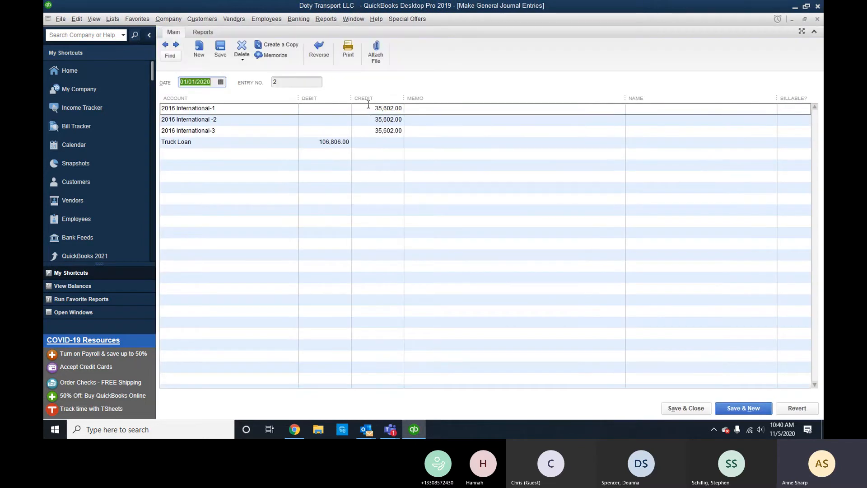
pyautogui.press('BackSpace')
pyautogui.click(328, 109)
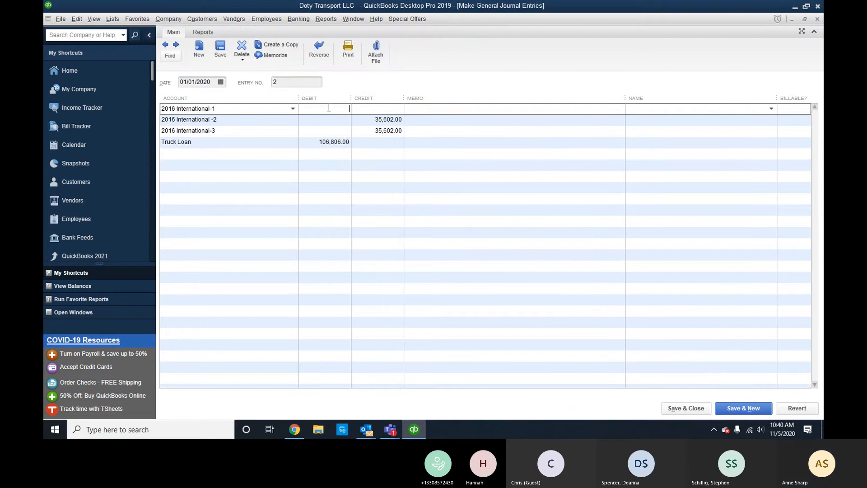
pyautogui.write('35,602.00')
pyautogui.click(331, 119)
pyautogui.write('35,602.00')
pyautogui.click(331, 131)
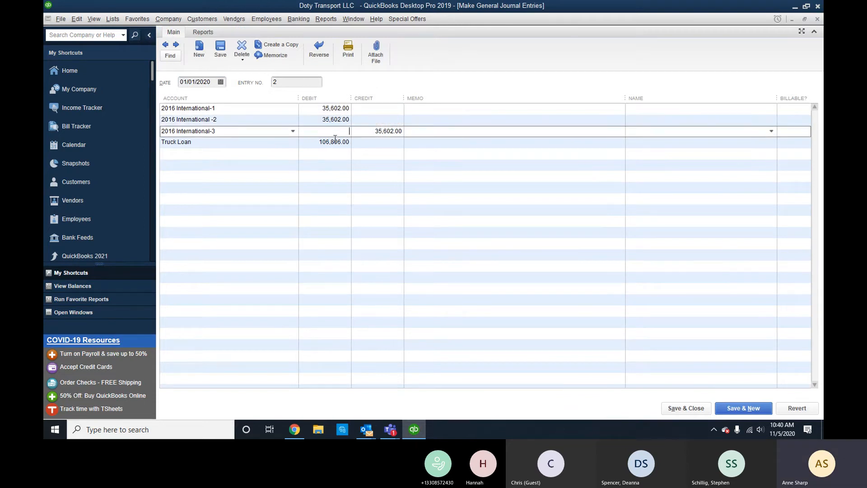
pyautogui.write('35,602.00')
pyautogui.click(382, 147)
pyautogui.write('106806')
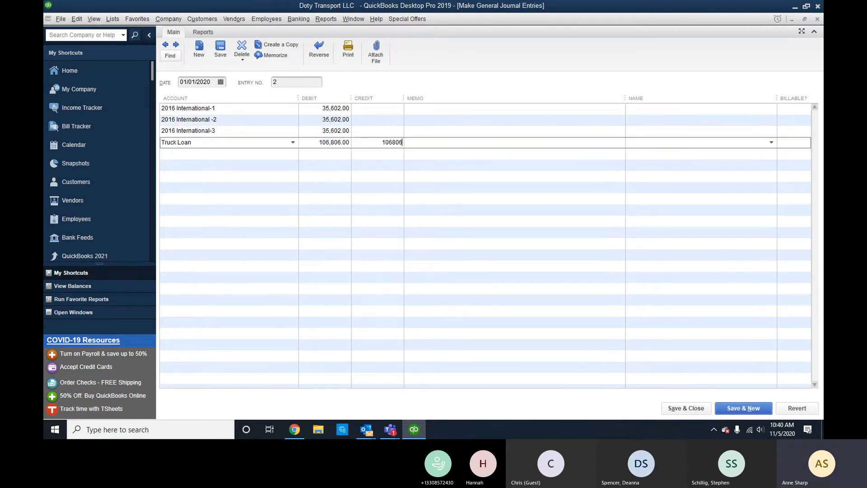
pyautogui.press('Tab')
# Save the corrected entry, accept the change warnings, close the register and refresh the Balance Sheet.
pyautogui.click(687, 408)
pyautogui.click(396, 136)
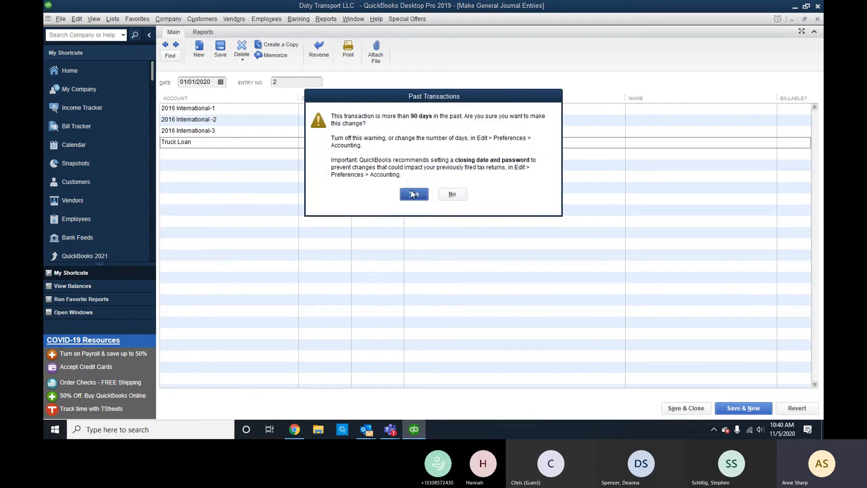
pyautogui.click(413, 193)
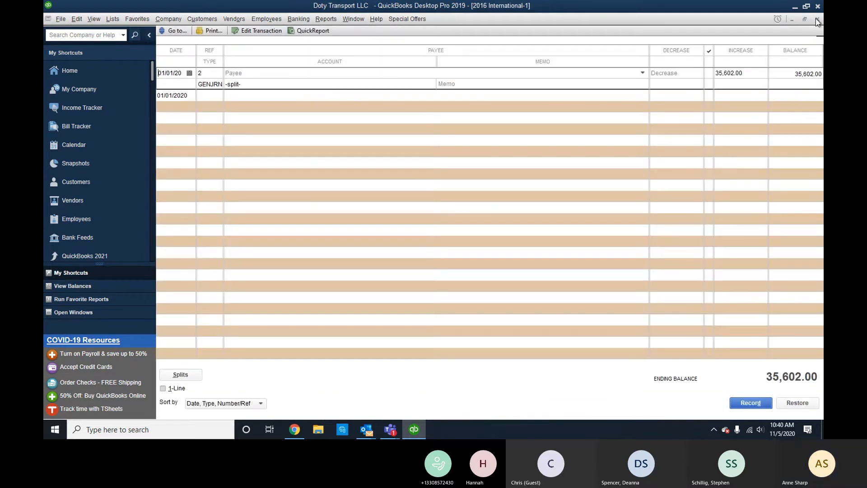
pyautogui.click(817, 19)
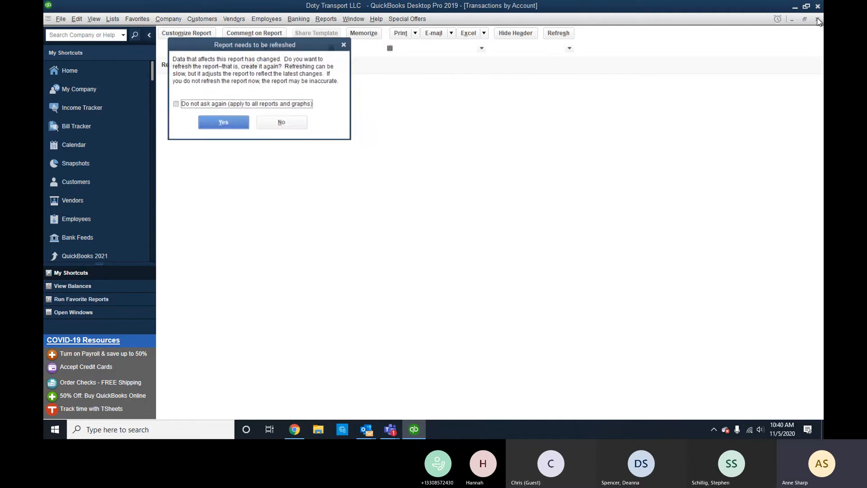
pyautogui.click(221, 123)
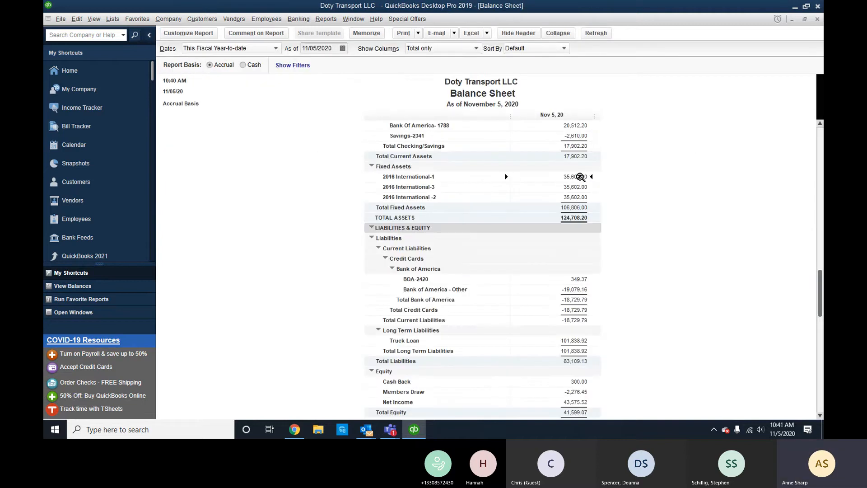
pyautogui.click(581, 343)
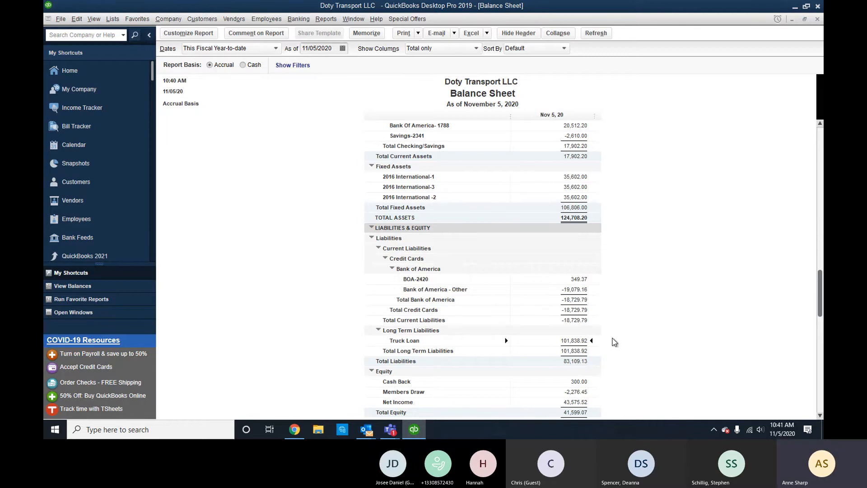
pyautogui.doubleClick(572, 342)
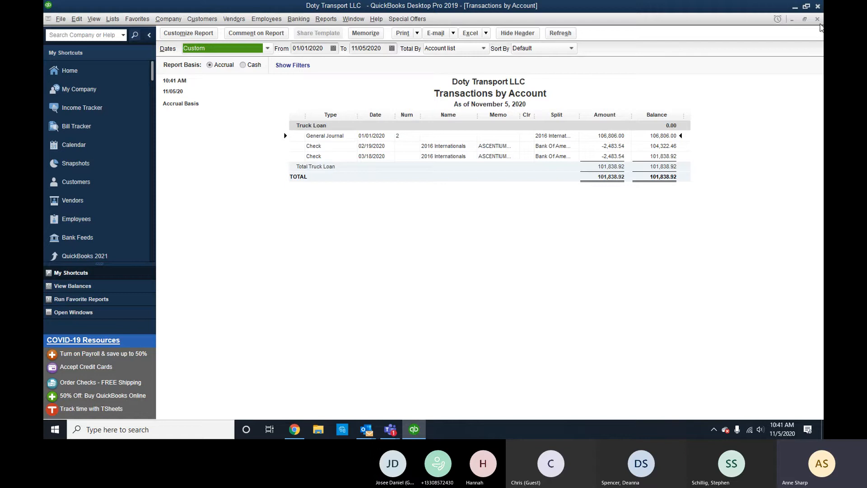
pyautogui.click(818, 19)
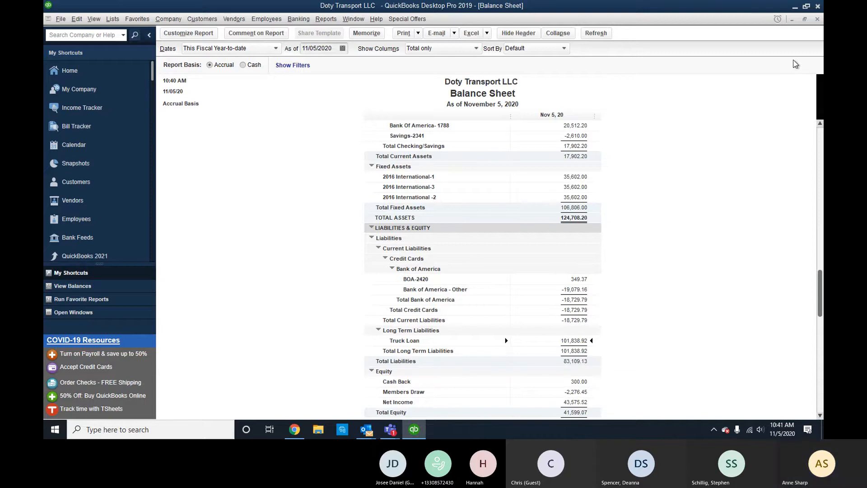
# Review the transactions behind the Members Draw balance, including the office depot journal row.
pyautogui.scroll(1, 590, 294)
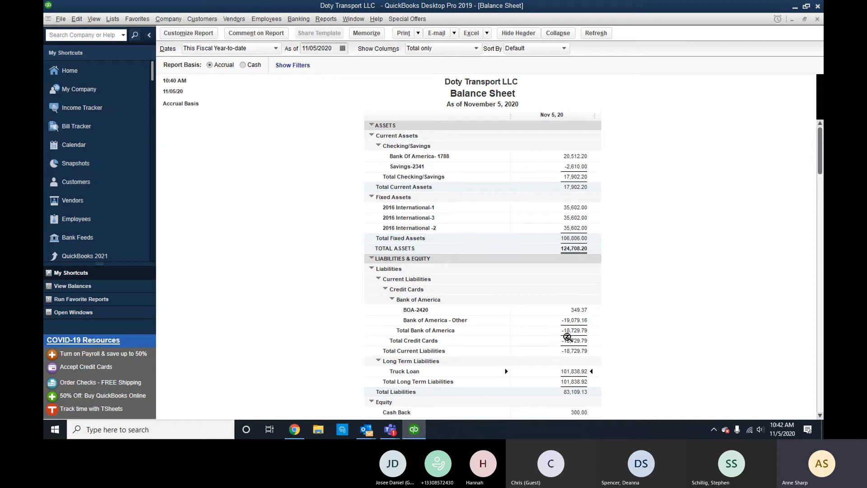
pyautogui.scroll(-2, 583, 375)
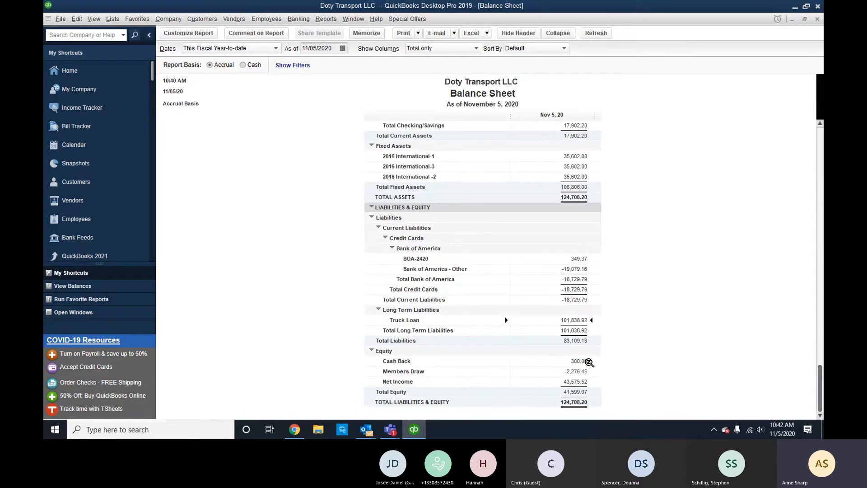
pyautogui.click(578, 371)
pyautogui.doubleClick(586, 372)
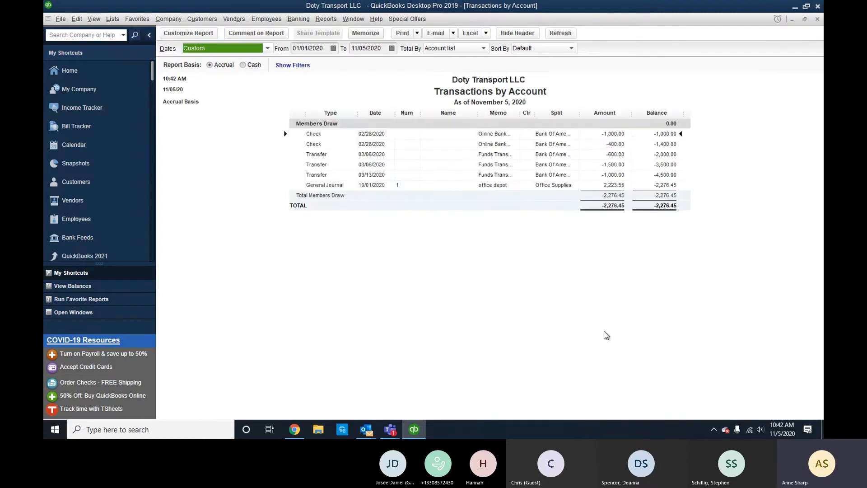
pyautogui.click(617, 187)
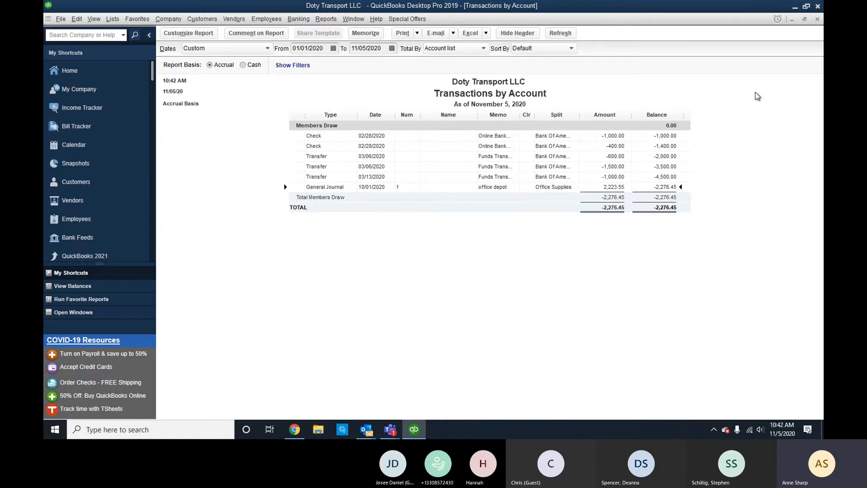
pyautogui.click(817, 19)
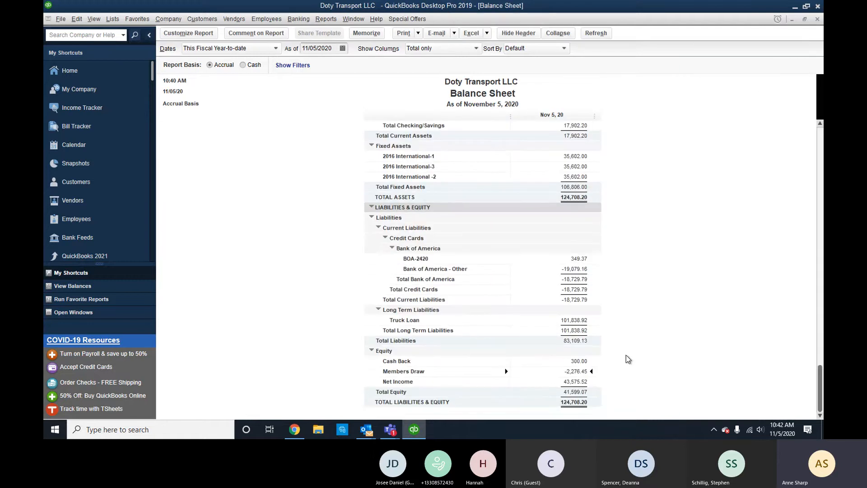
pyautogui.scroll(3, 626, 355)
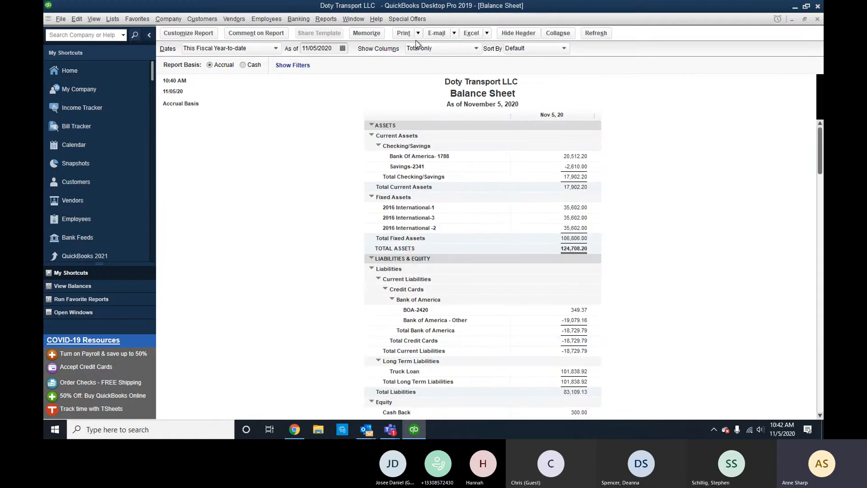
pyautogui.click(326, 19)
# Open Profit & Loss Standard and set its date range to All.
pyautogui.moveTo(409, 94)
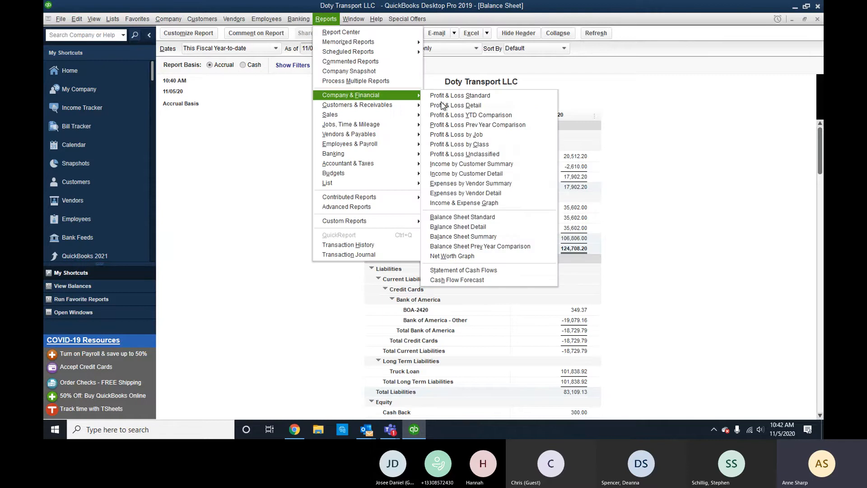
pyautogui.click(460, 95)
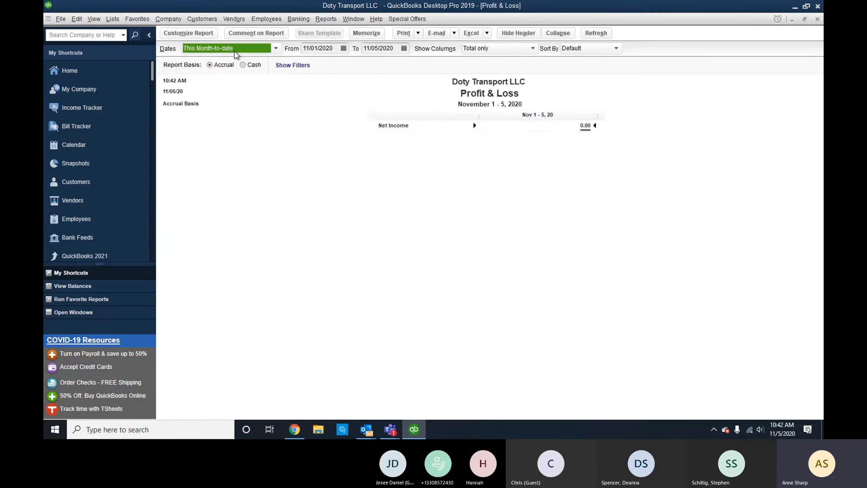
pyautogui.click(234, 51)
pyautogui.click(220, 61)
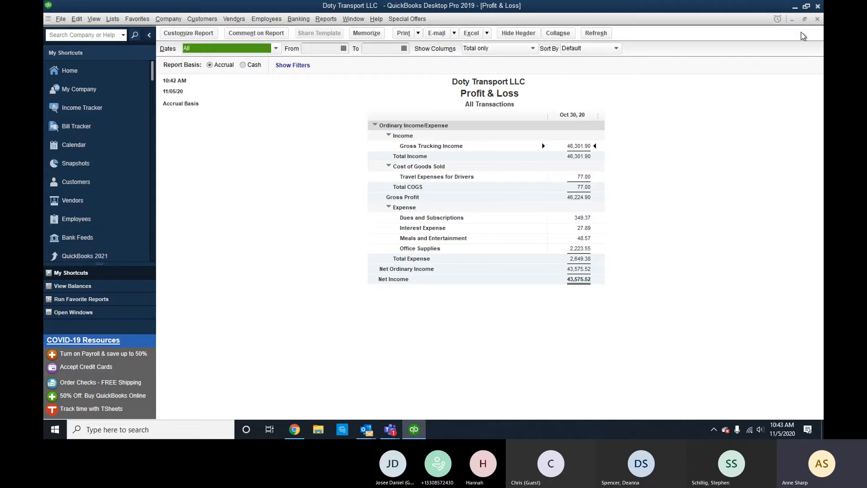
# Close the Profit & Loss report without memorizing it, then close the Balance Sheet report.
pyautogui.click(816, 21)
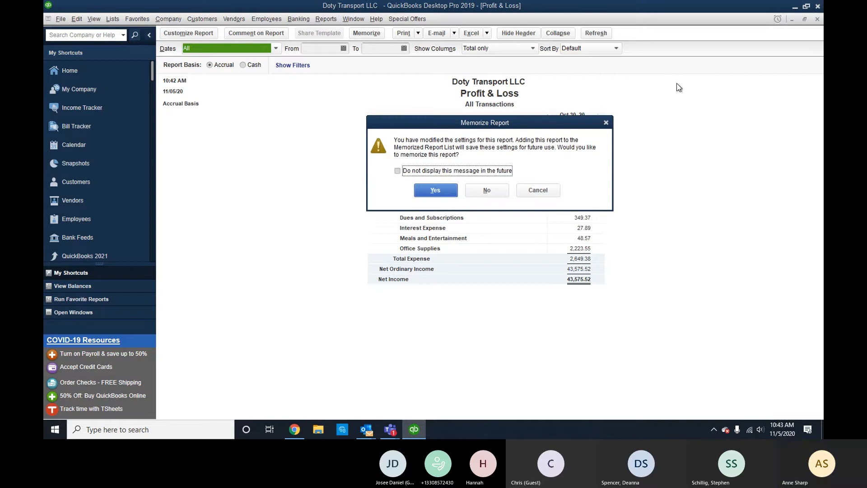
pyautogui.click(484, 190)
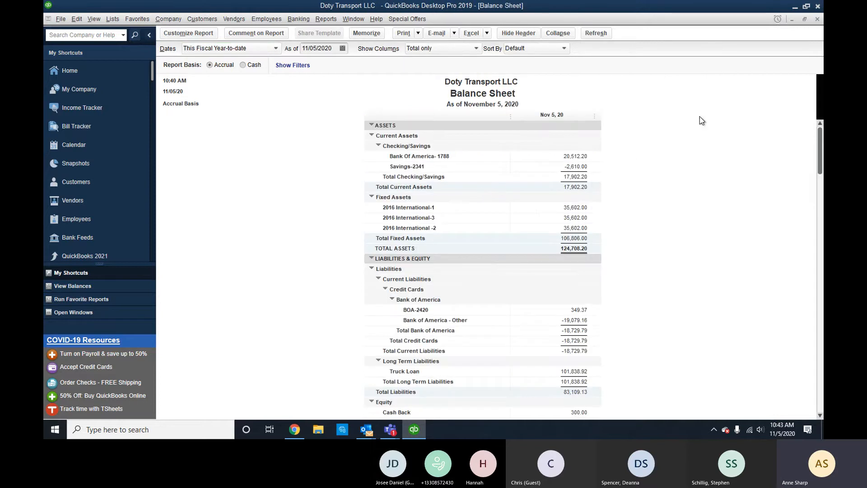
pyautogui.click(817, 20)
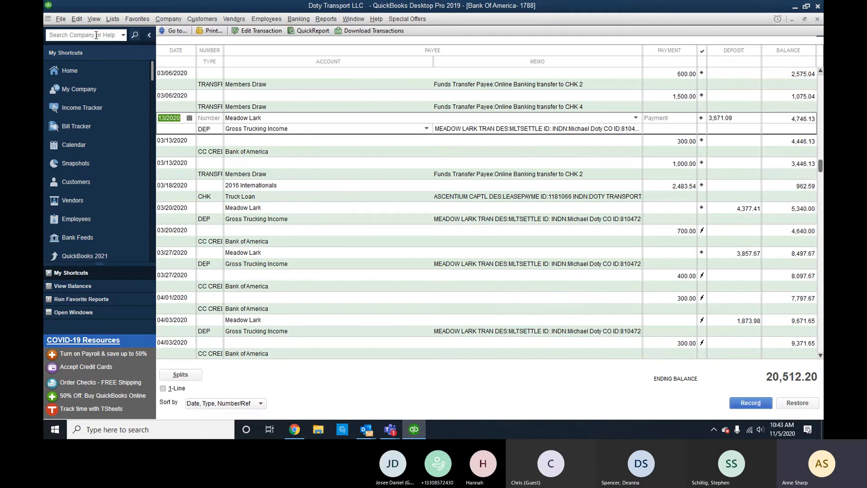
# Start a new invoice for customer Meadow Lark.
pyautogui.click(202, 20)
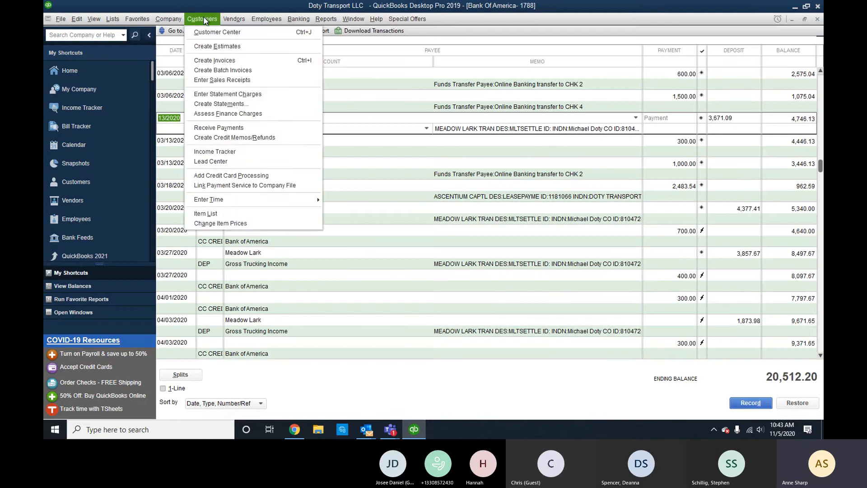
pyautogui.click(230, 58)
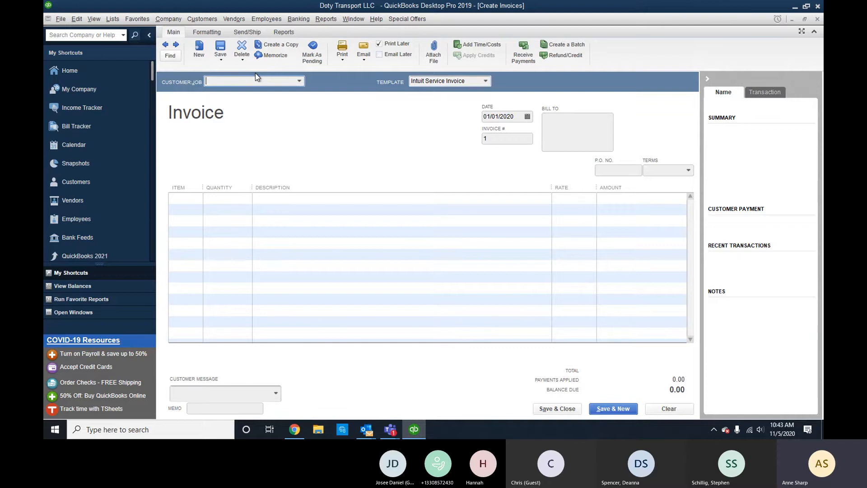
pyautogui.write('Meadow Lark')
pyautogui.press('Tab')
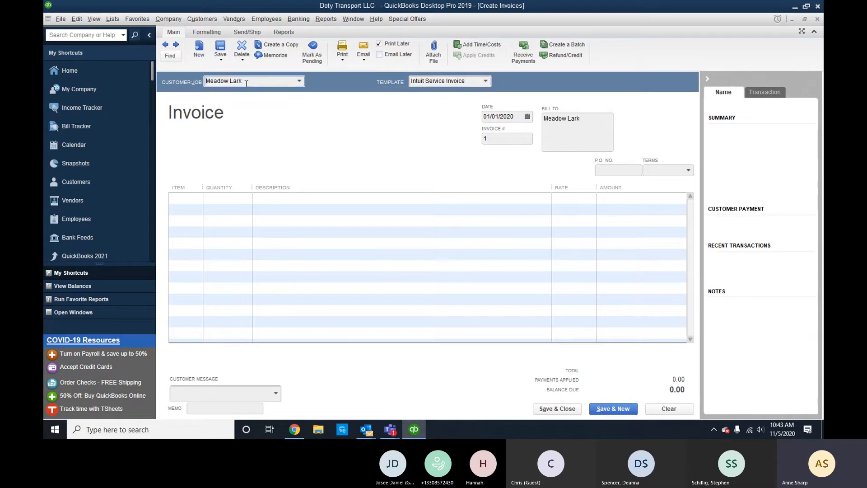
pyautogui.click(178, 200)
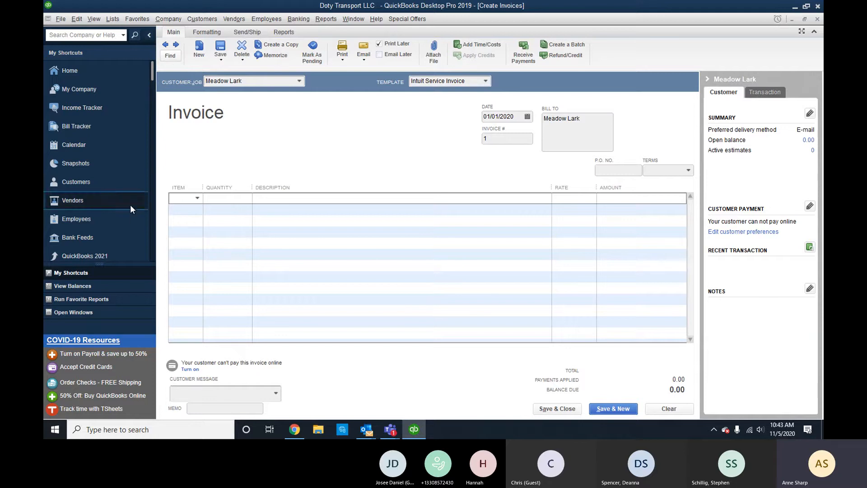
# Set the invoice date to 10/06/2020 using the calendar.
pyautogui.click(526, 116)
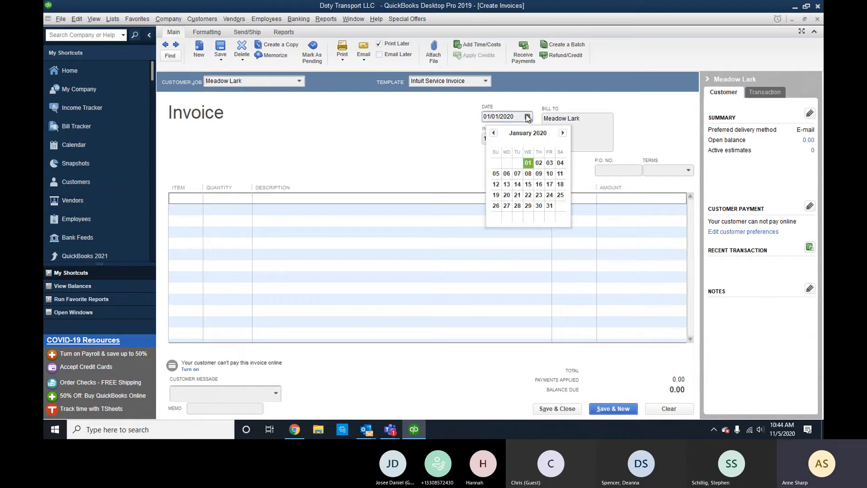
pyautogui.click(562, 134)
pyautogui.click(563, 134)
pyautogui.click(563, 133)
pyautogui.click(563, 133)
pyautogui.click(563, 134)
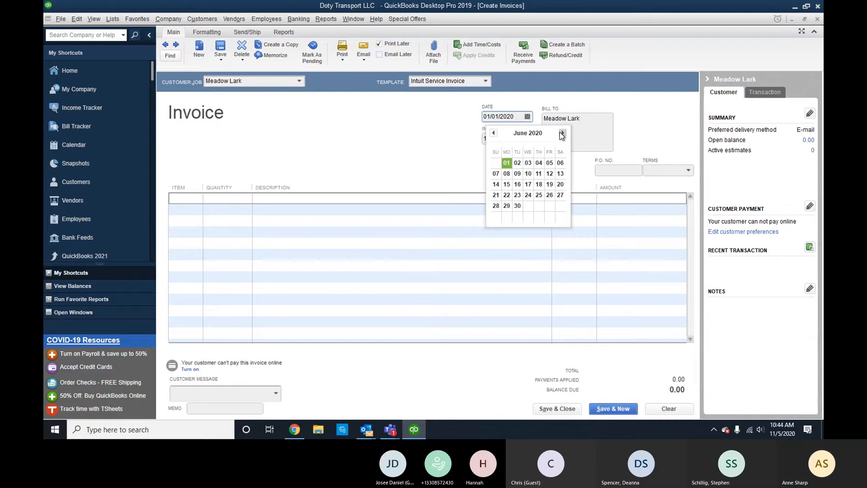
pyautogui.click(562, 133)
pyautogui.click(563, 133)
pyautogui.click(562, 133)
pyautogui.click(562, 134)
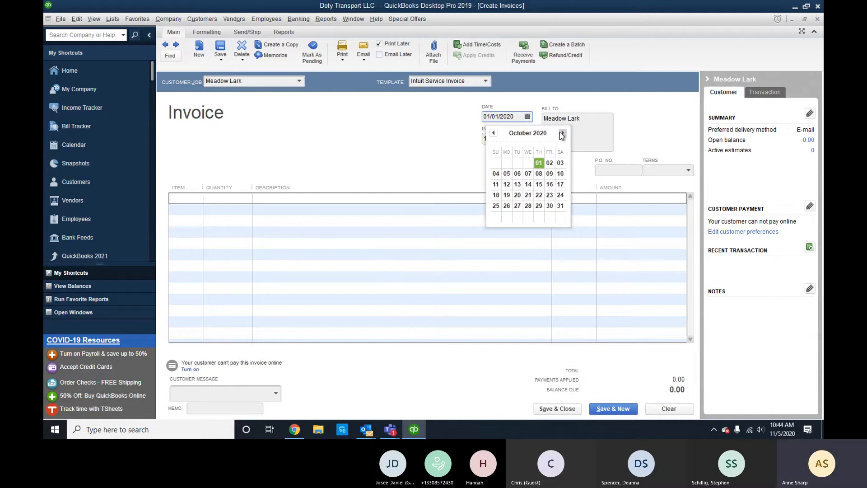
pyautogui.click(517, 173)
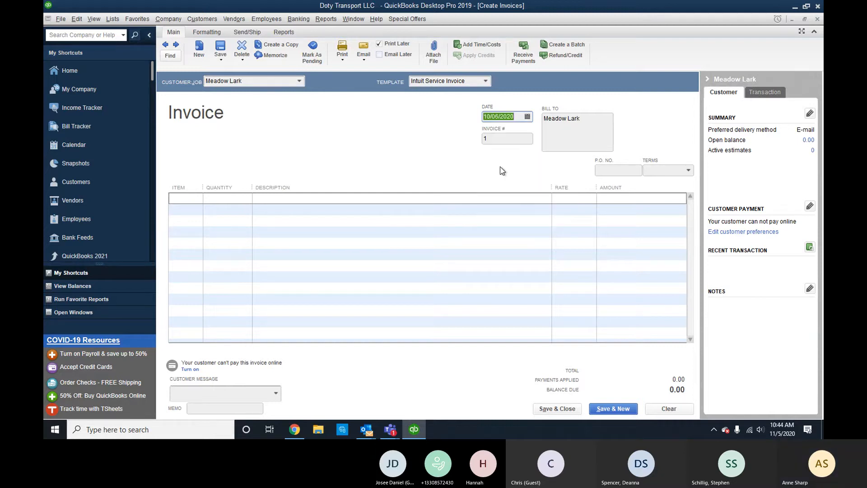
# Enter the unlisted item Miles on the first invoice line.
pyautogui.click(245, 203)
pyautogui.click(183, 198)
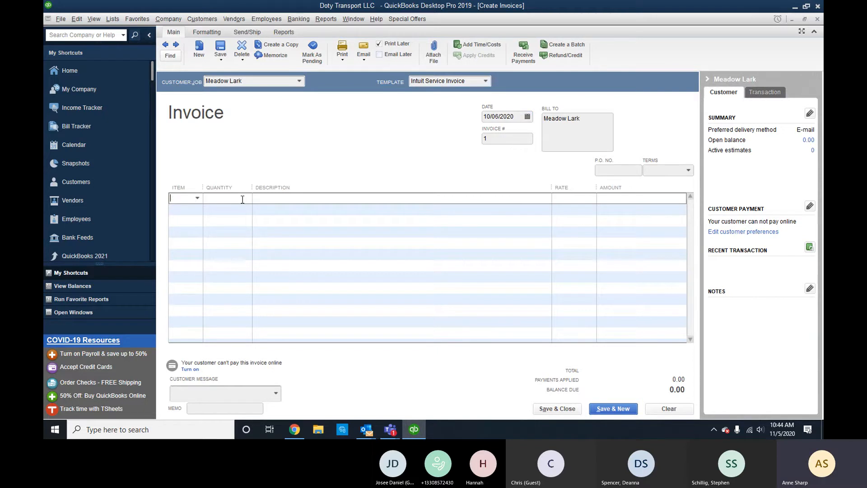
pyautogui.write('Mile')
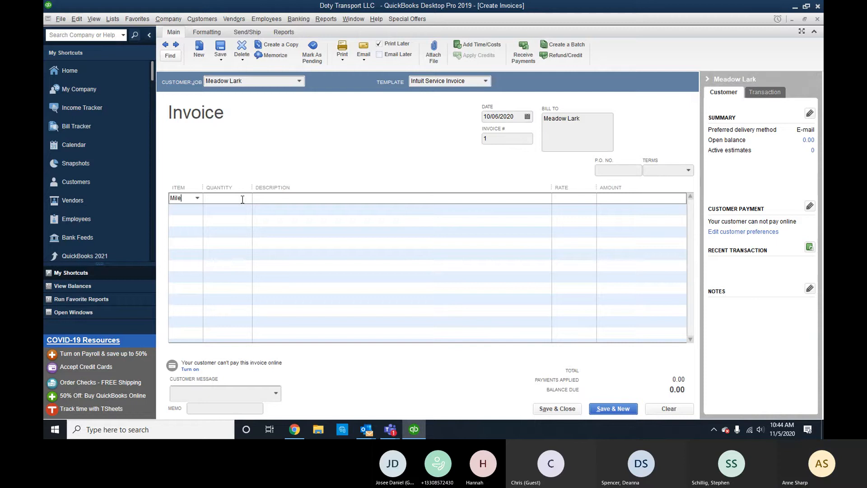
pyautogui.write('ass Drive')
pyautogui.press('BackSpace')
pyautogui.press('BackSpace')
pyautogui.press('BackSpace')
pyautogui.press('BackSpace')
pyautogui.press('BackSpace')
pyautogui.press('BackSpace')
pyautogui.press('Tab')
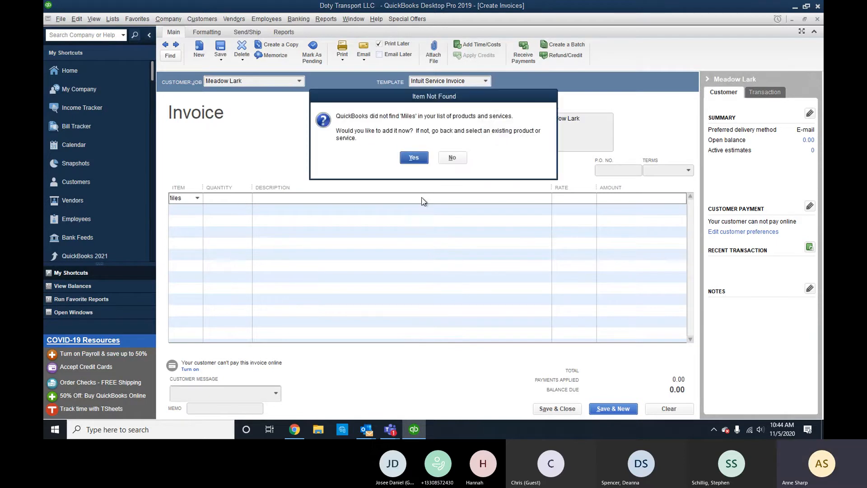
# Create Miles as a Service item with a 14.5% rate posting to Gross Trucking Income.
pyautogui.click(418, 166)
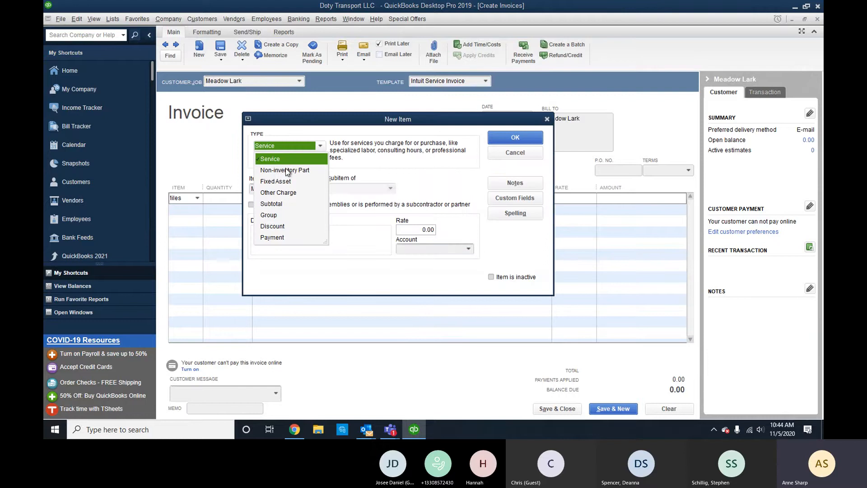
pyautogui.click(288, 160)
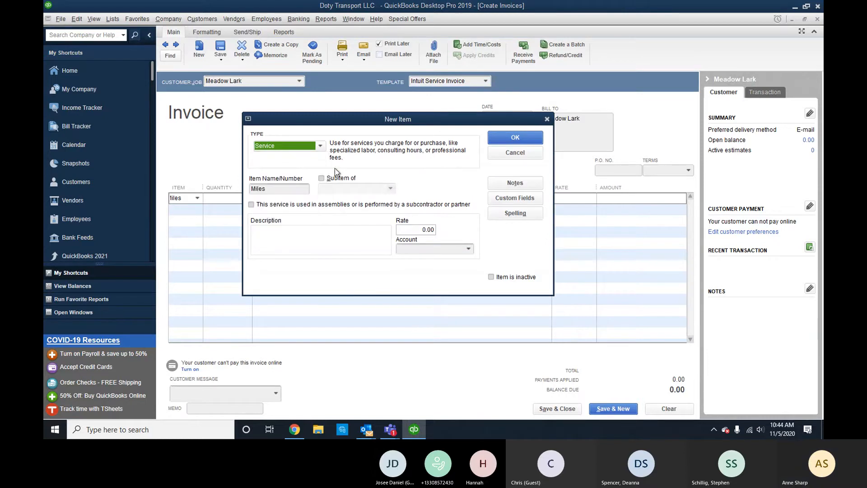
pyautogui.click(422, 229)
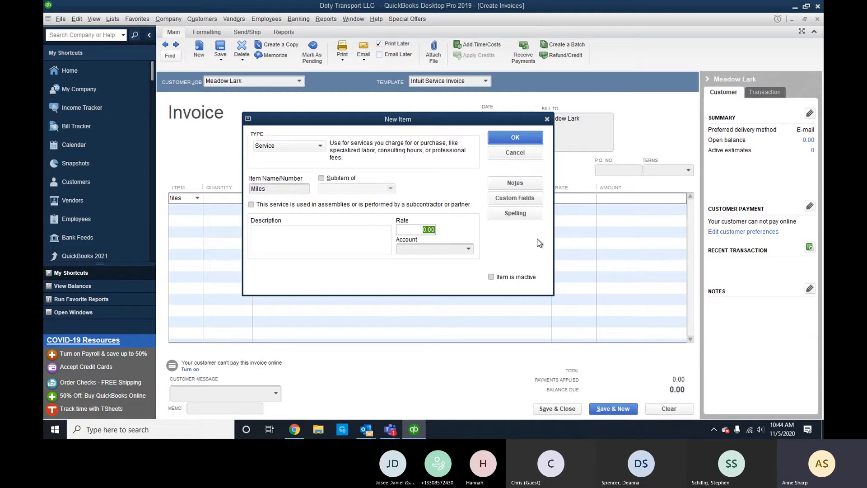
pyautogui.write('14')
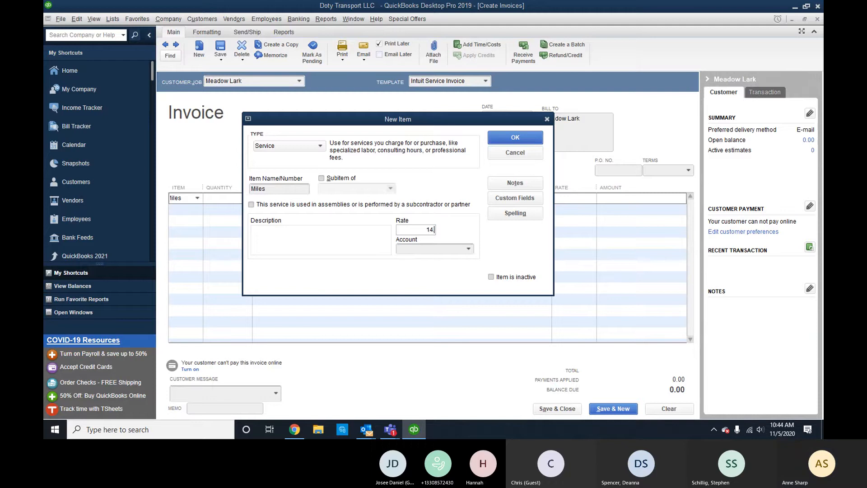
pyautogui.write('.5%')
pyautogui.click(456, 246)
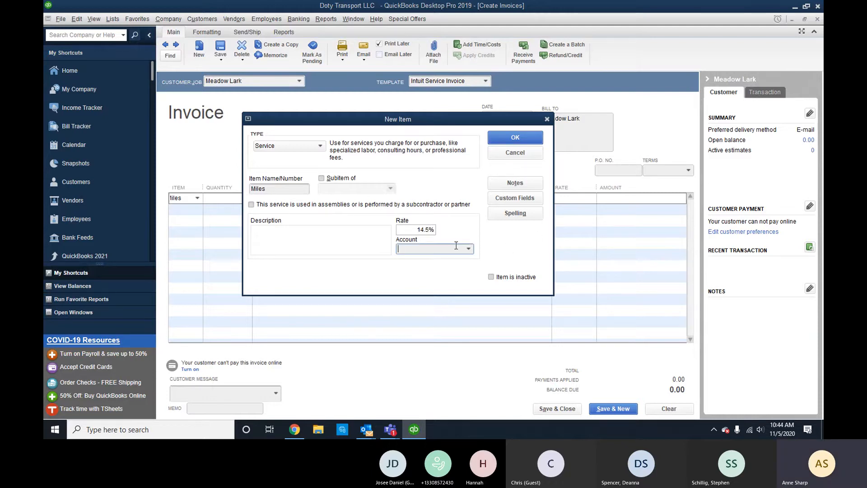
pyautogui.write('Gross Trucking Income')
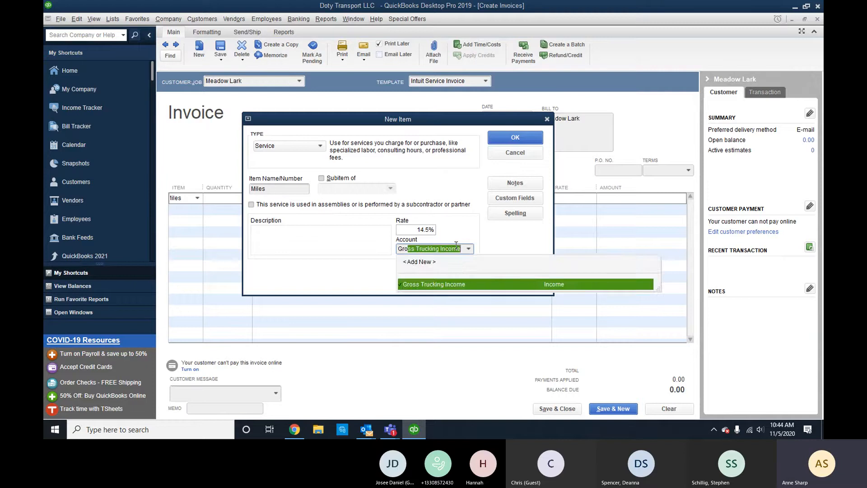
pyautogui.press('Tab')
pyautogui.click(531, 138)
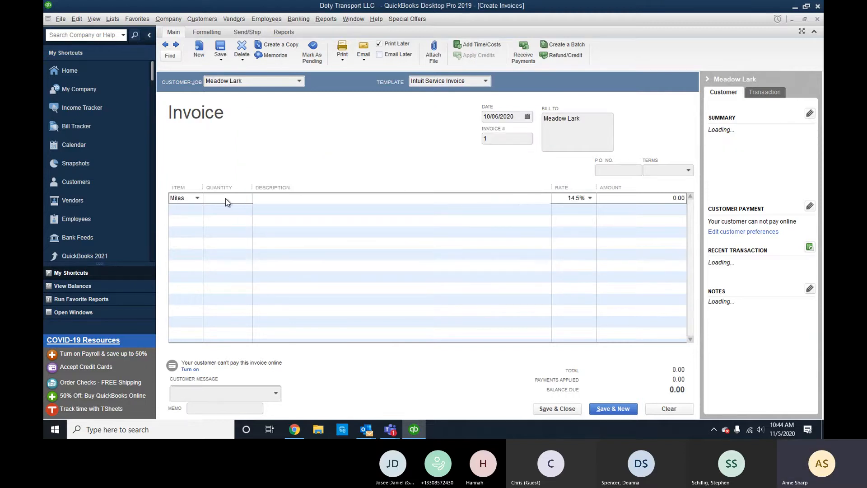
# Enter 1770 as the Miles line amount and save the invoice with Save & New.
pyautogui.click(198, 198)
pyautogui.click(207, 223)
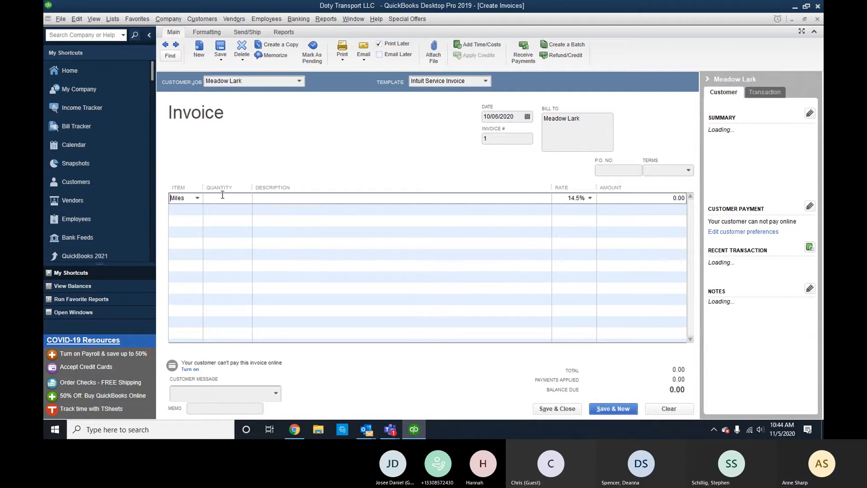
pyautogui.press('Tab')
pyautogui.press('Tab')
pyautogui.press('Tab')
pyautogui.press('Tab')
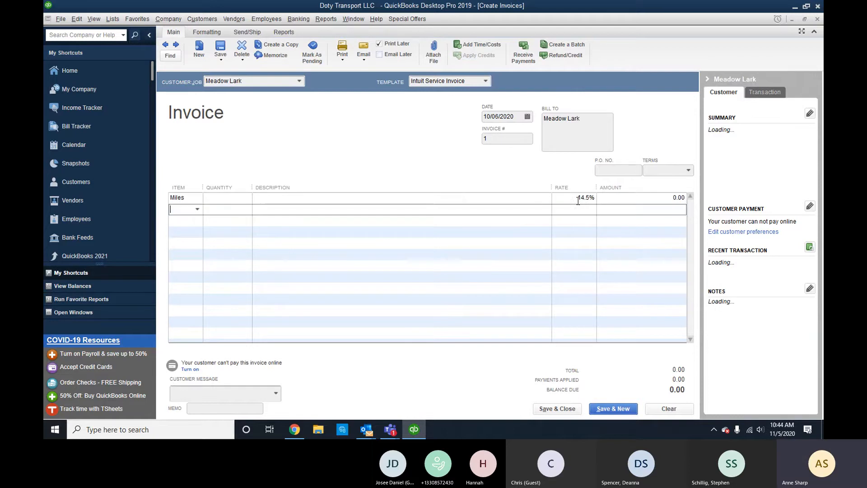
pyautogui.click(577, 199)
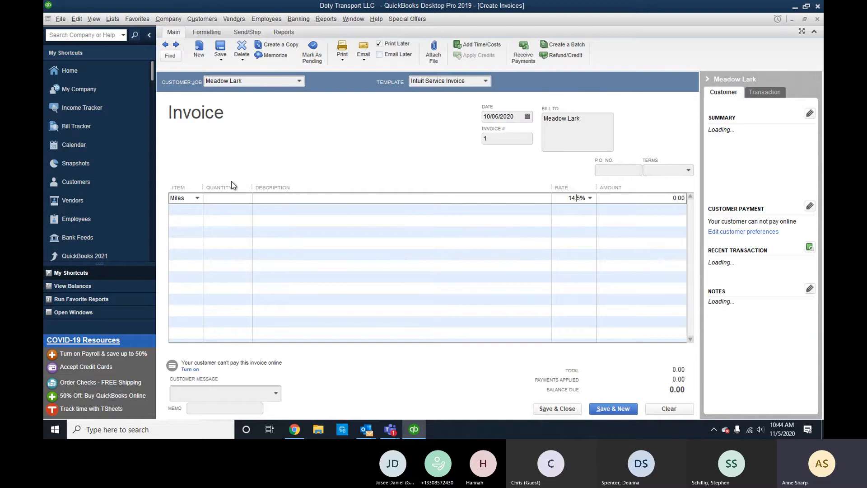
pyautogui.click(662, 199)
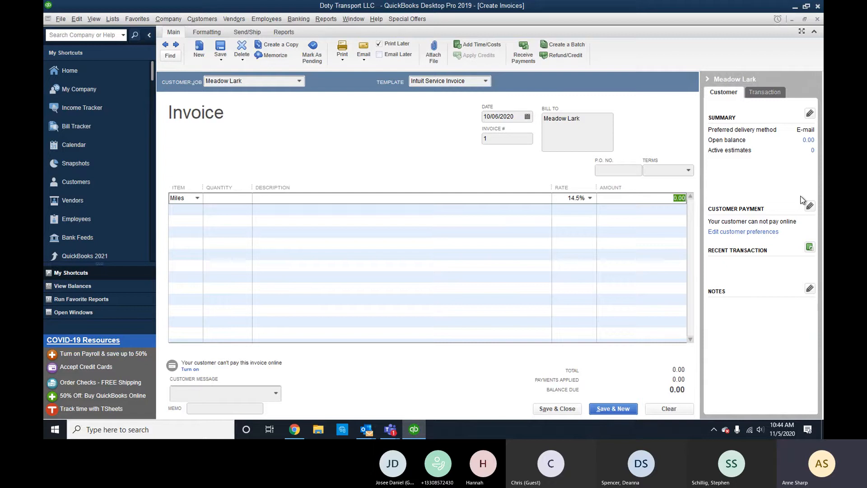
pyautogui.write('1770')
pyautogui.press('Tab')
pyautogui.hotkey('alt', 's')
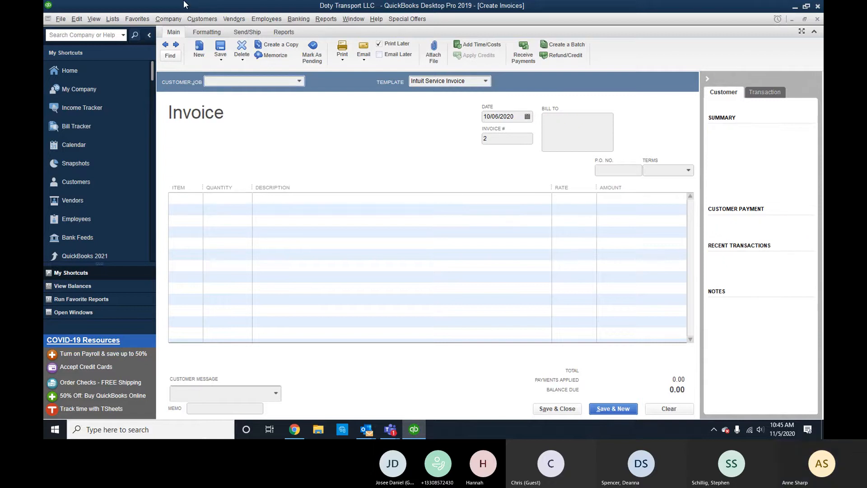
# Return to Meadow Lark invoice 1 and set Miles to 1,770.54 at rate 0.145, totalling 256.73.
pyautogui.click(165, 44)
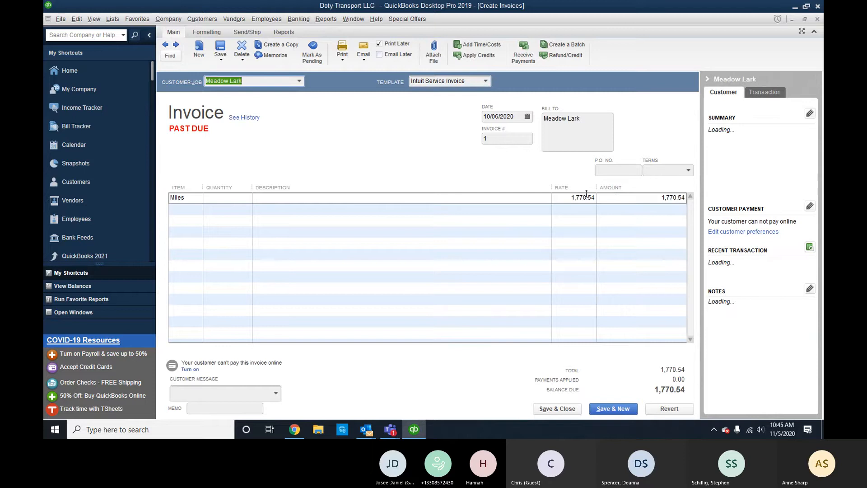
pyautogui.click(230, 198)
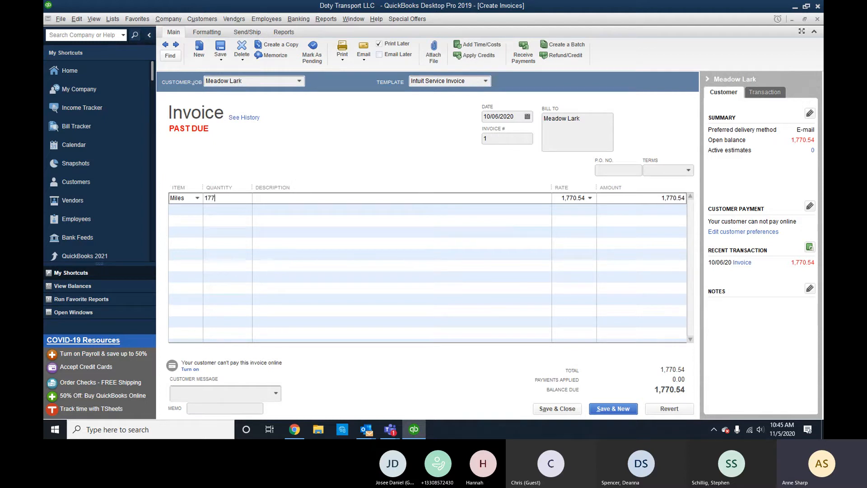
pyautogui.write('4')
pyautogui.press('Return')
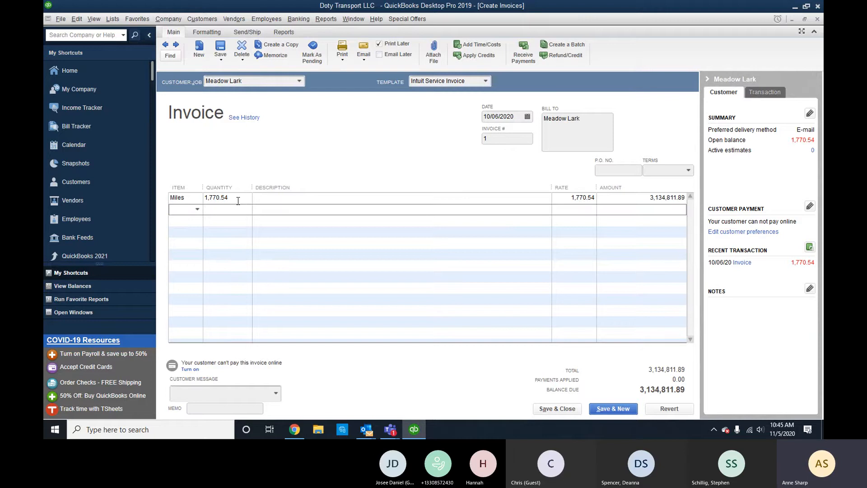
pyautogui.click(174, 213)
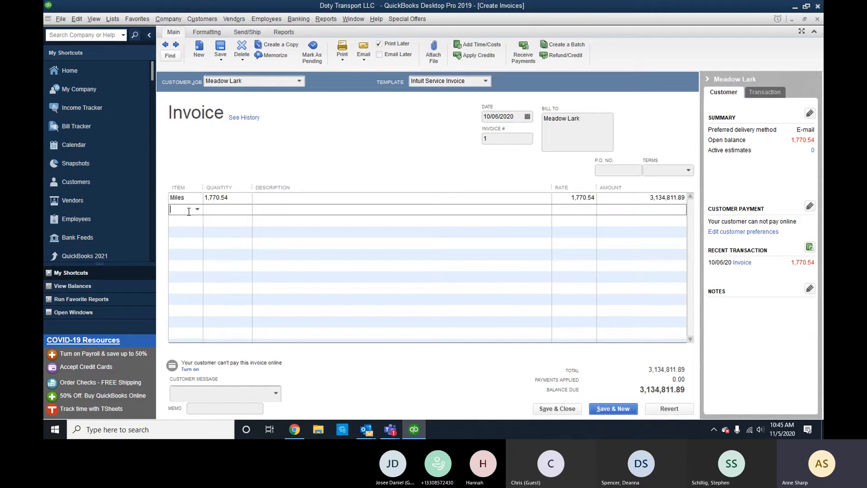
pyautogui.click(561, 197)
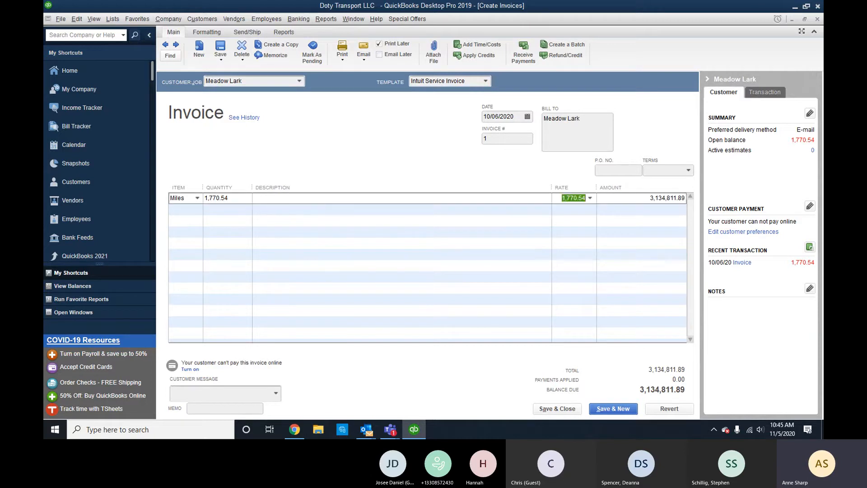
pyautogui.write('.145')
pyautogui.press('Return')
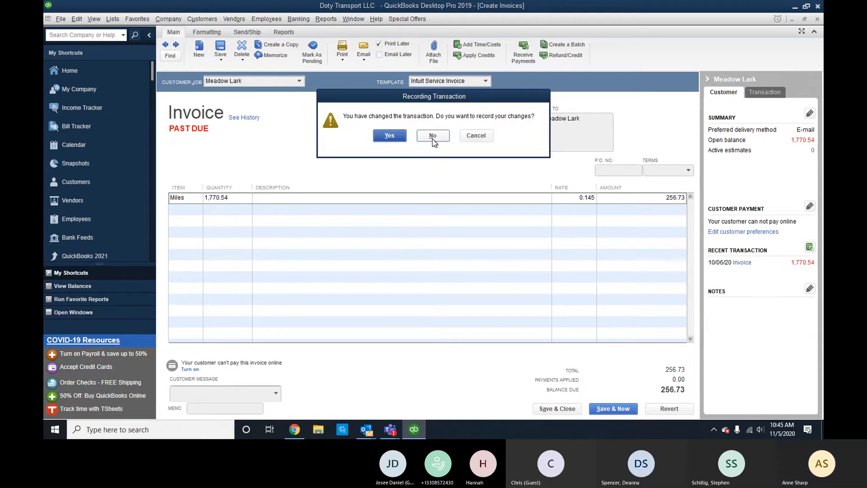
pyautogui.click(477, 144)
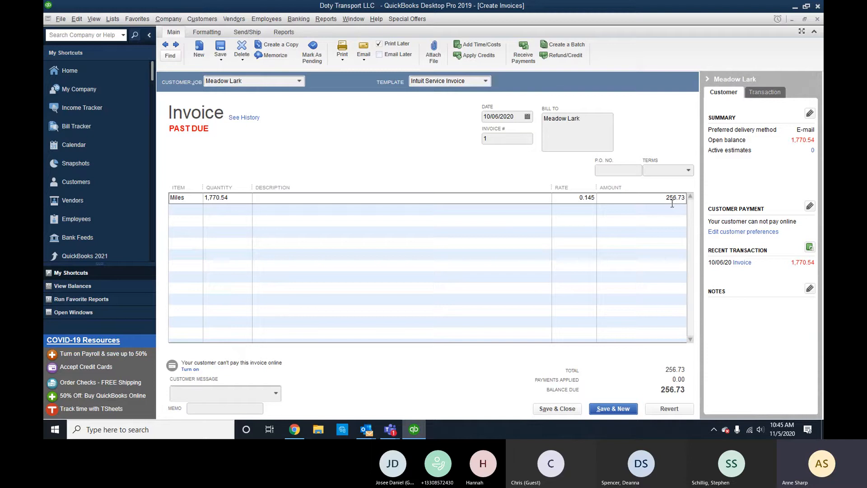
# Add Miles as a second line item on the invoice.
pyautogui.click(655, 199)
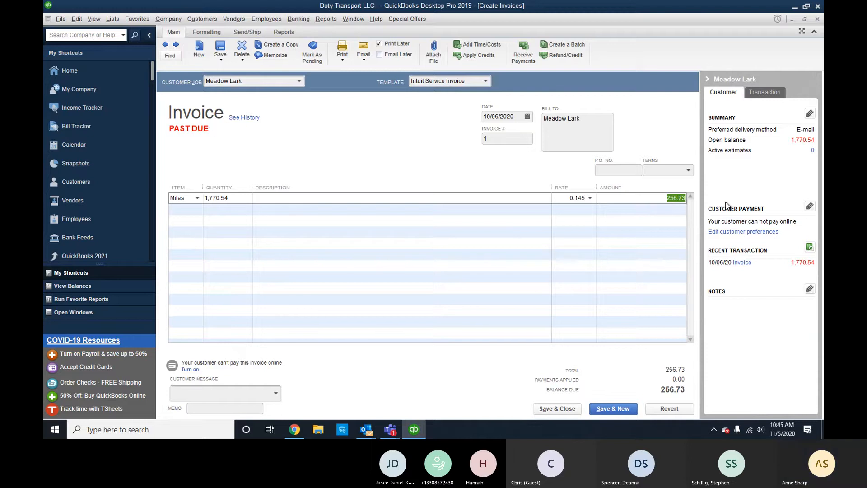
pyautogui.click(676, 221)
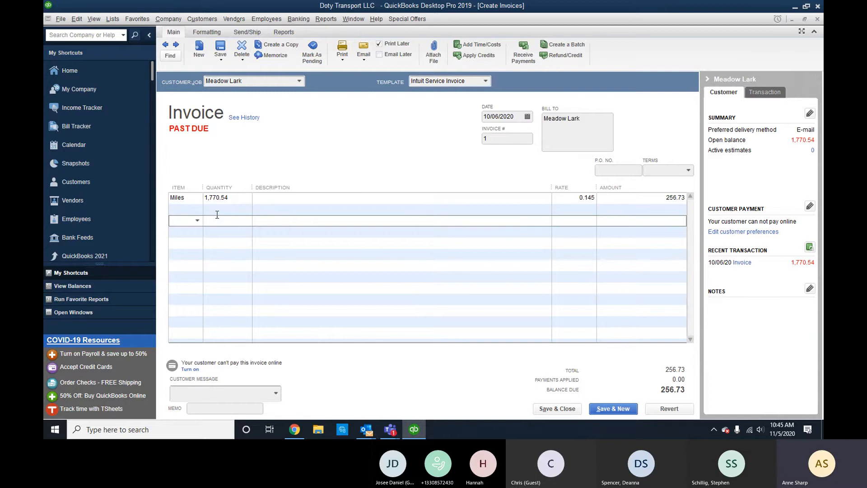
pyautogui.click(186, 209)
pyautogui.write('Miles')
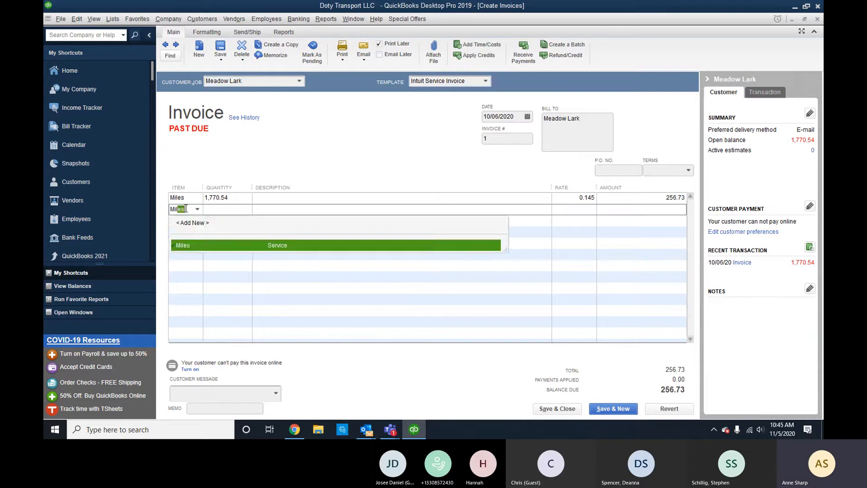
pyautogui.press('BackSpace')
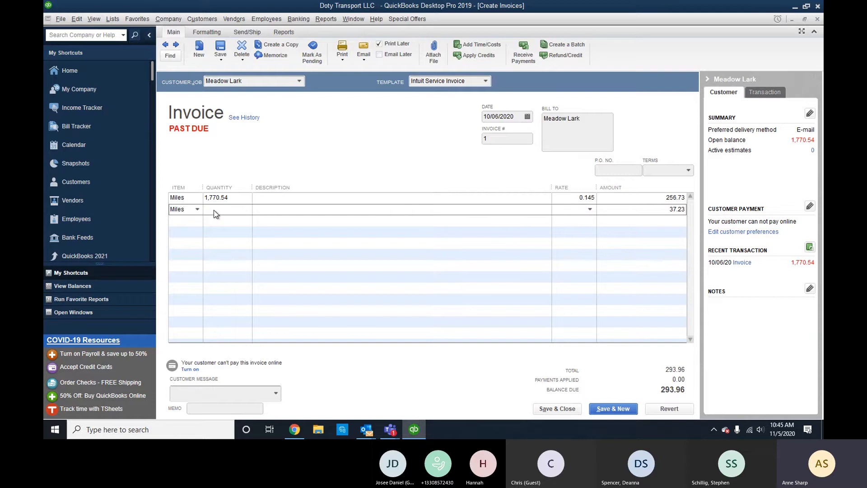
# Set the second line to 2,504.86 at 0.145 and record the 619.93 invoice.
pyautogui.click(235, 233)
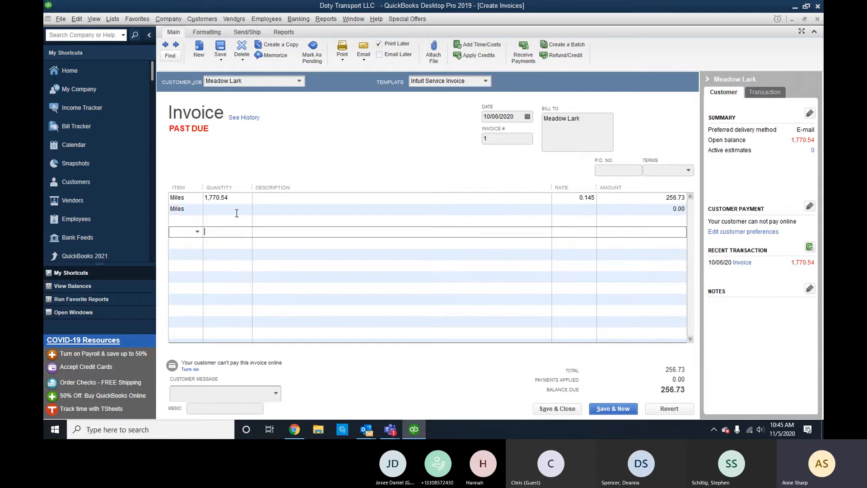
pyautogui.click(235, 210)
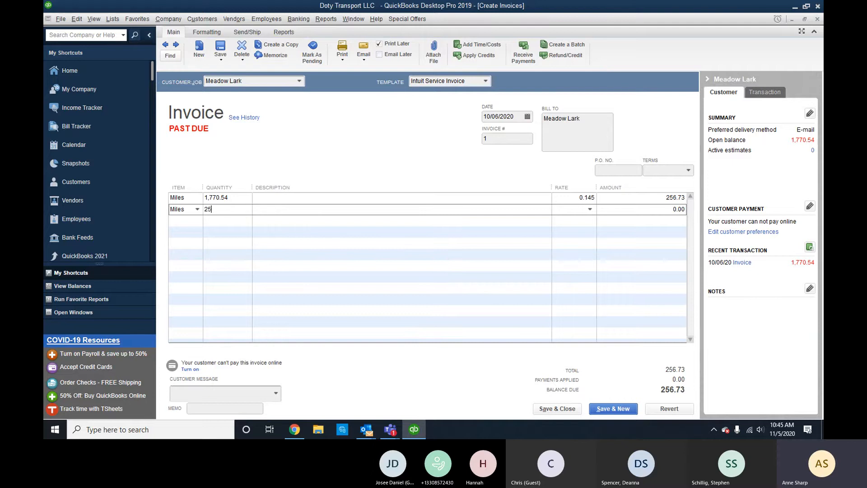
pyautogui.write('2,504.86')
pyautogui.press('Tab')
pyautogui.press('Tab')
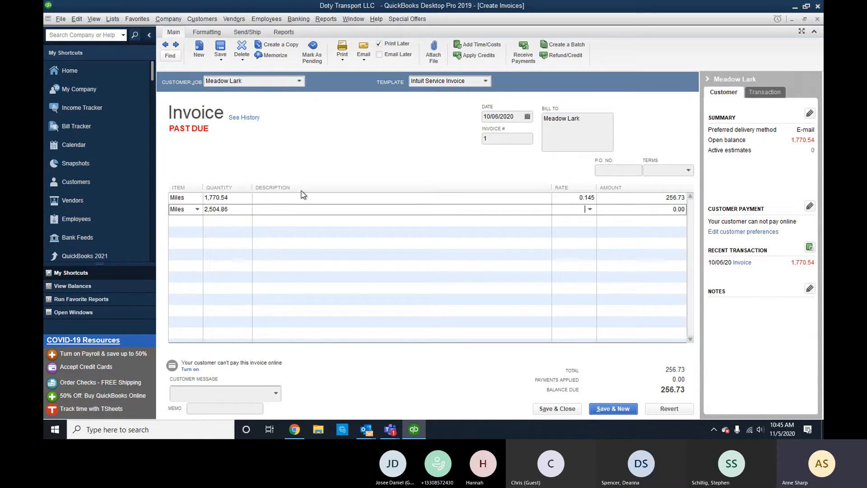
pyautogui.write('0.145')
pyautogui.press('Tab')
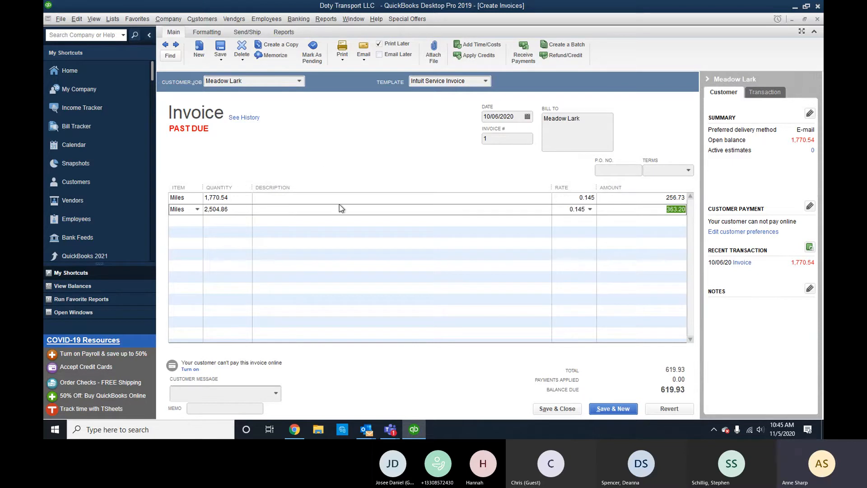
pyautogui.click(348, 223)
pyautogui.click(381, 241)
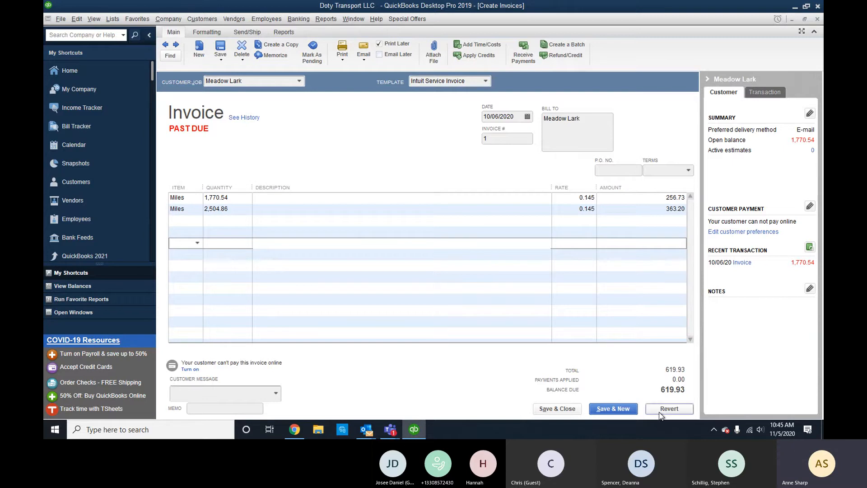
pyautogui.click(631, 410)
pyautogui.click(389, 135)
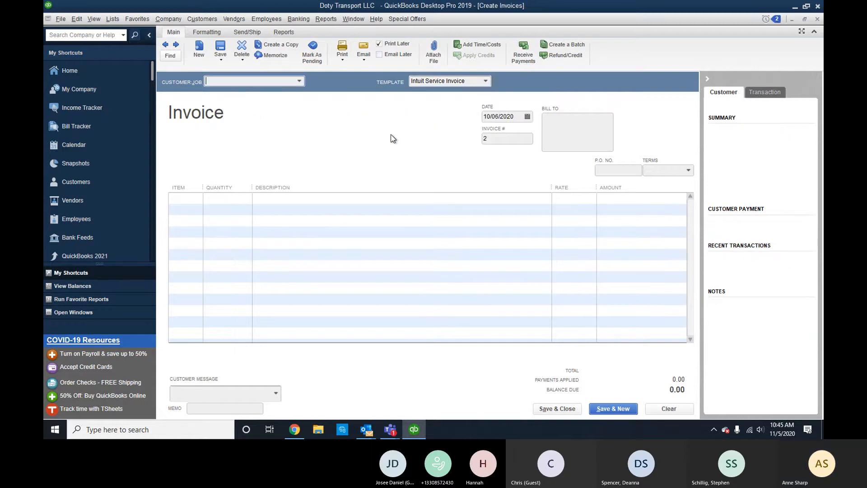
# Go back to invoice 1 and void it, then cancel and revert to saved amounts.
pyautogui.click(164, 46)
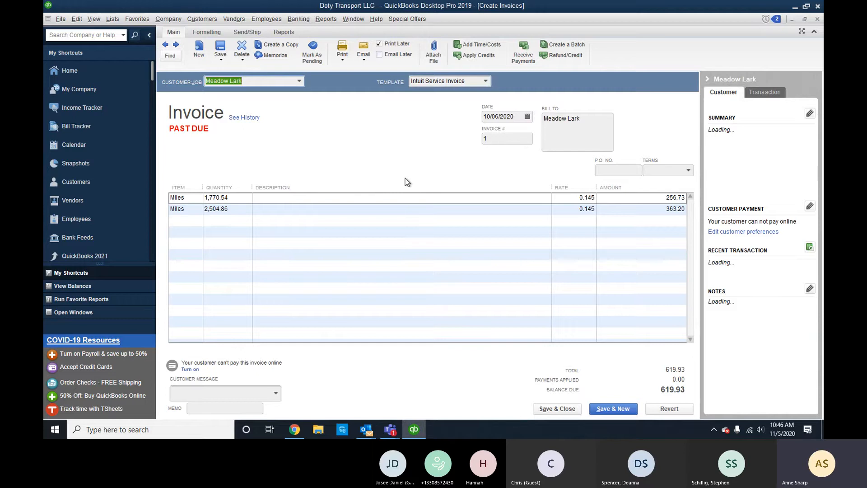
pyautogui.click(243, 60)
pyautogui.click(242, 78)
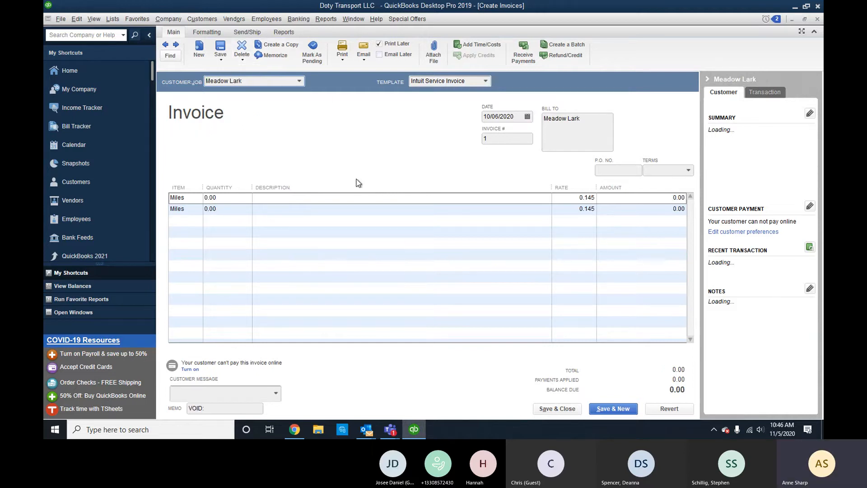
pyautogui.click(165, 46)
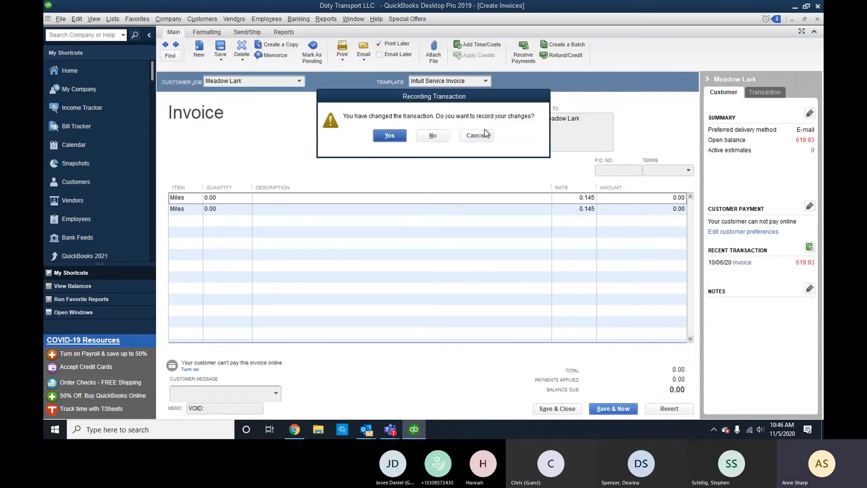
pyautogui.click(481, 135)
pyautogui.click(670, 408)
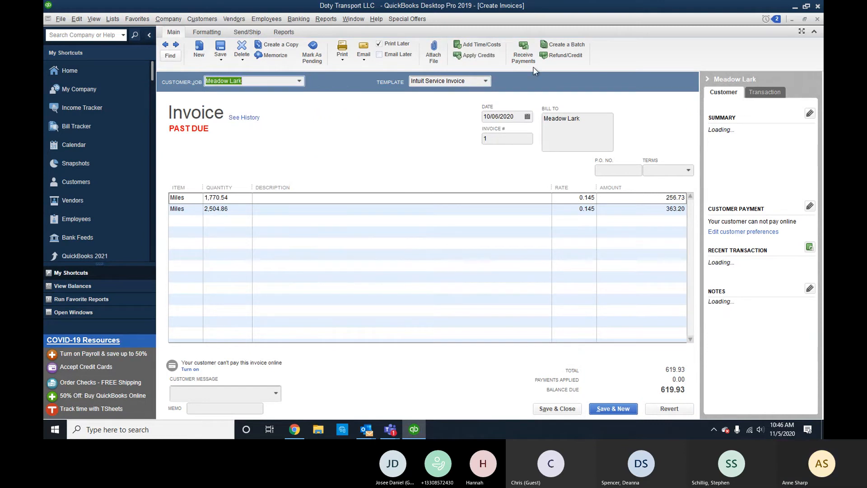
# Open a payment for the invoice, then clear and close it without saving.
pyautogui.click(523, 54)
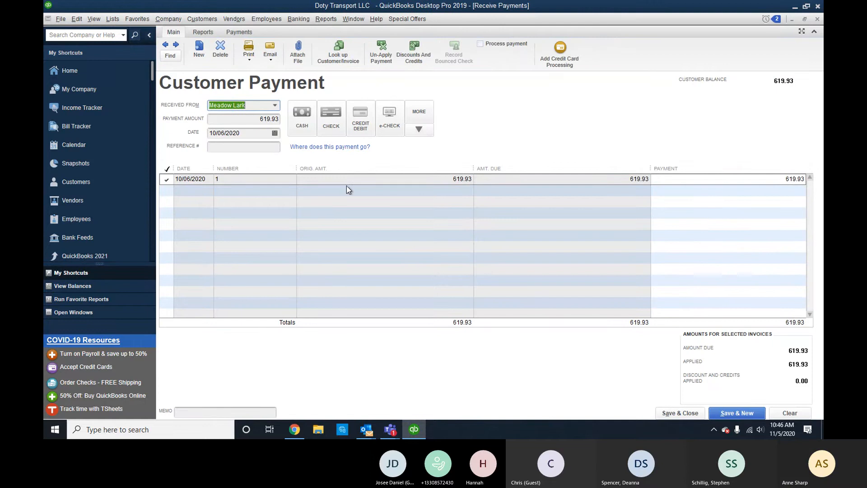
pyautogui.click(790, 413)
pyautogui.click(818, 19)
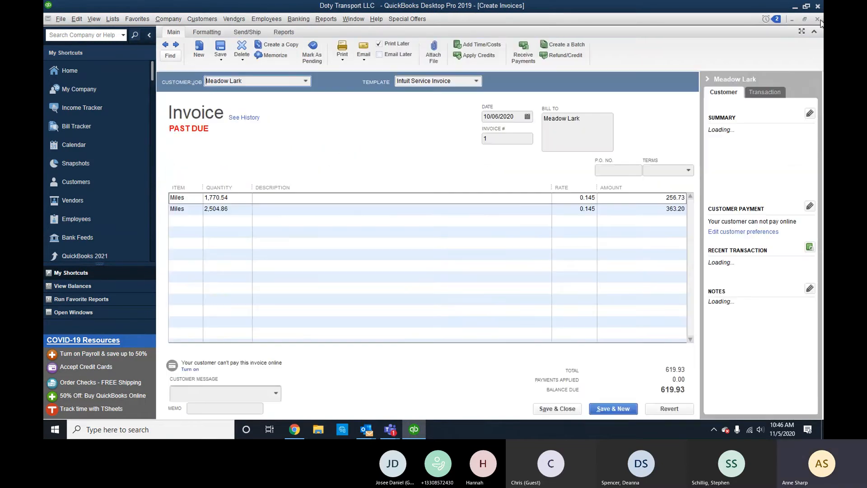
# Void Meadow Lark's invoice 1 instead of deleting it and record it with Save & Close.
pyautogui.click(237, 62)
pyautogui.click(238, 72)
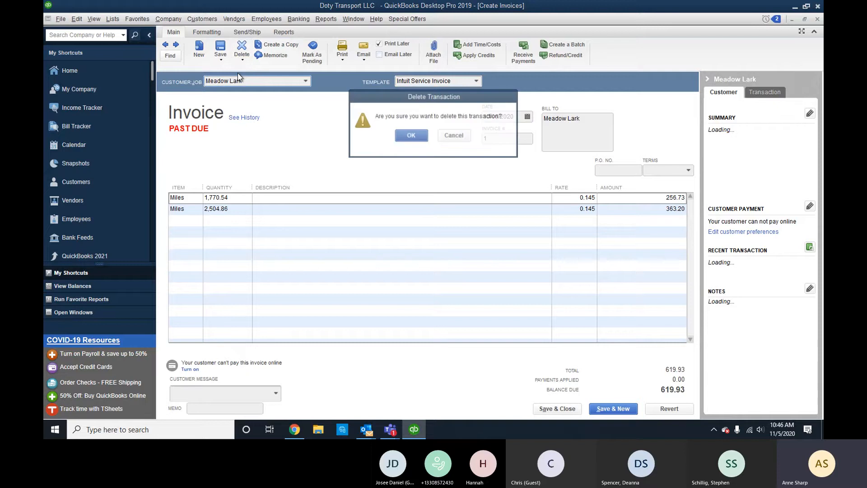
pyautogui.press('Escape')
pyautogui.click(247, 62)
pyautogui.click(245, 80)
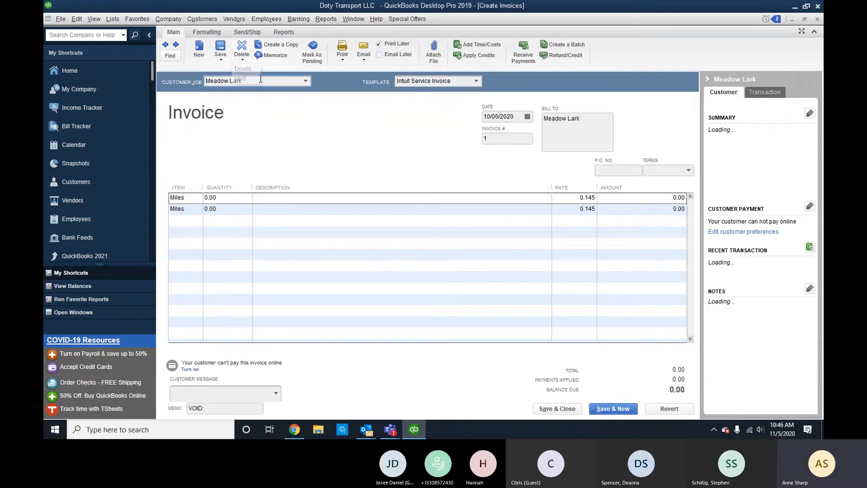
pyautogui.click(558, 409)
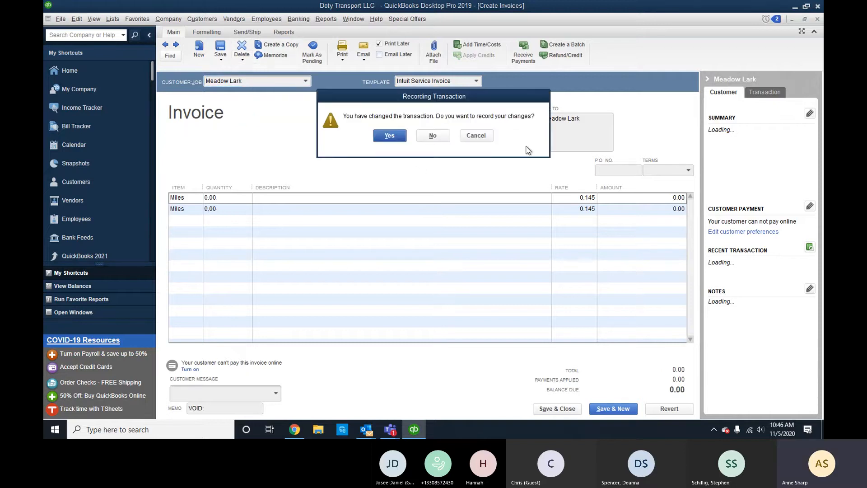
pyautogui.click(389, 143)
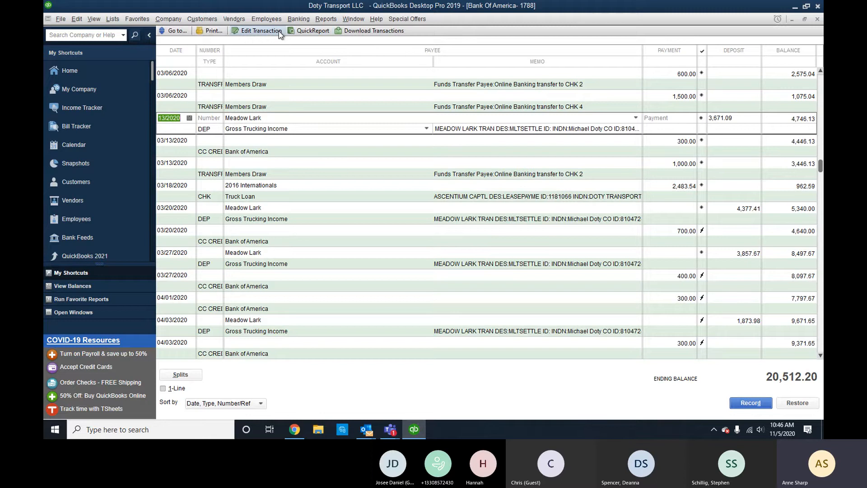
pyautogui.click(326, 19)
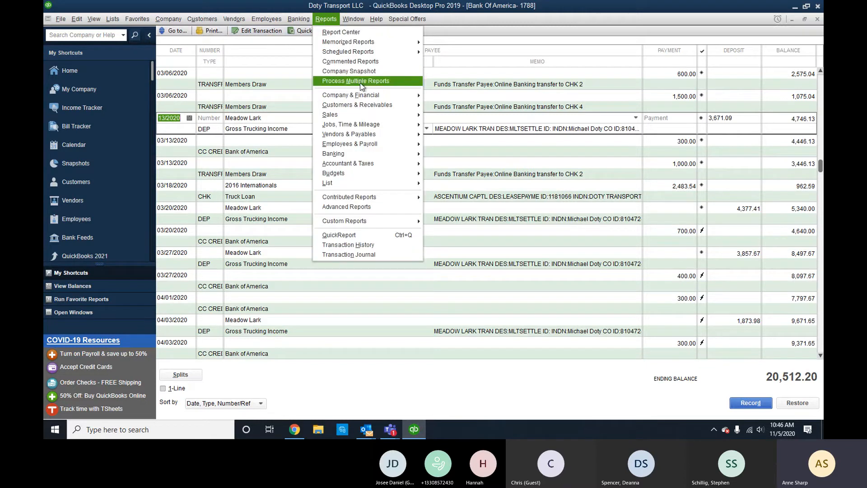
pyautogui.moveTo(373, 102)
pyautogui.click(441, 108)
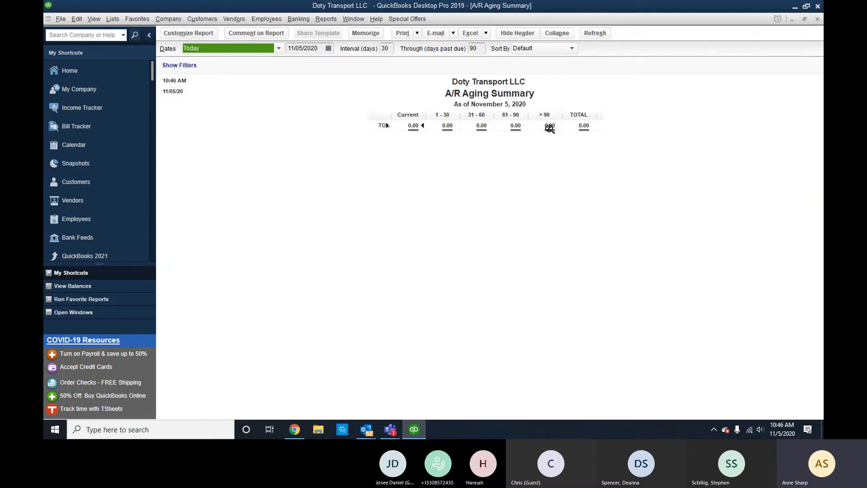
pyautogui.click(817, 19)
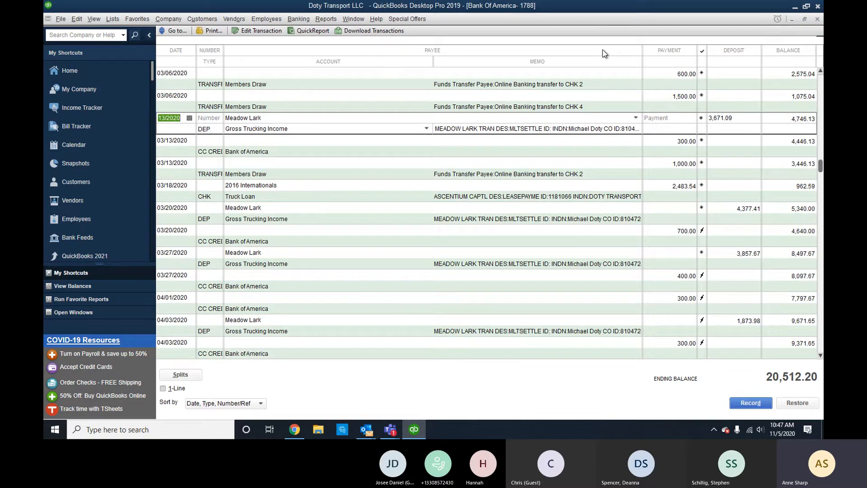
# Start a 100.00 customer payment from Meadow Lark.
pyautogui.click(235, 19)
pyautogui.moveTo(201, 19)
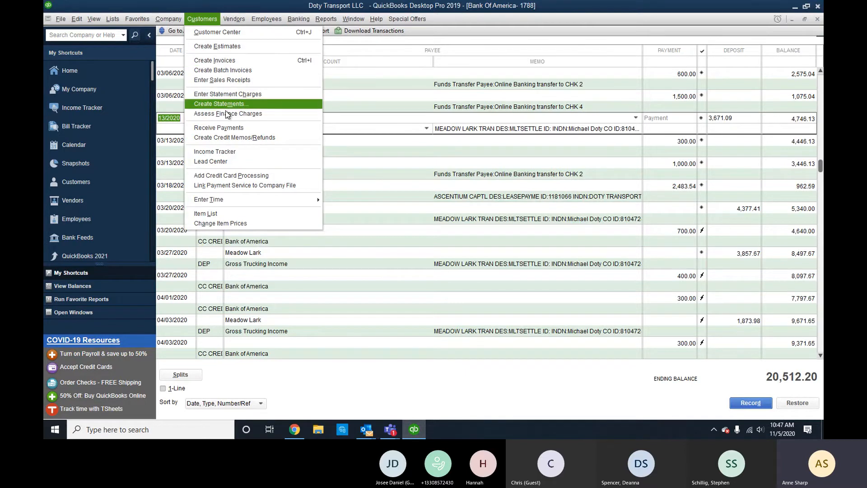
pyautogui.click(230, 128)
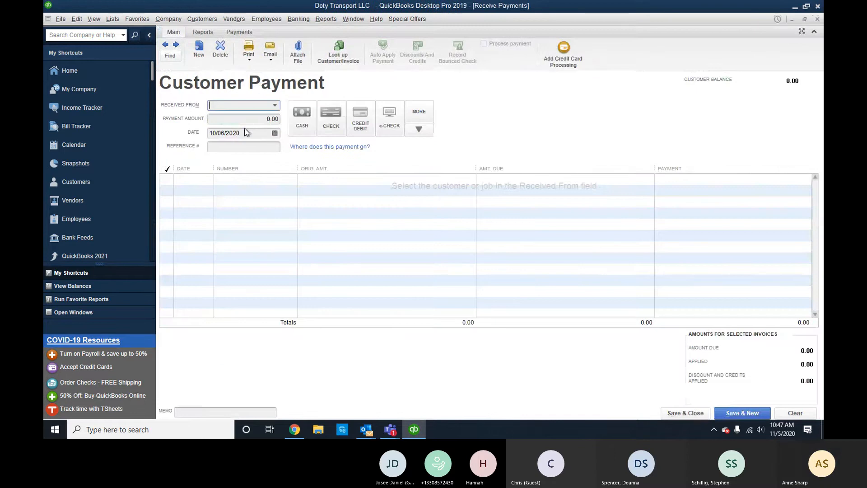
pyautogui.write('m')
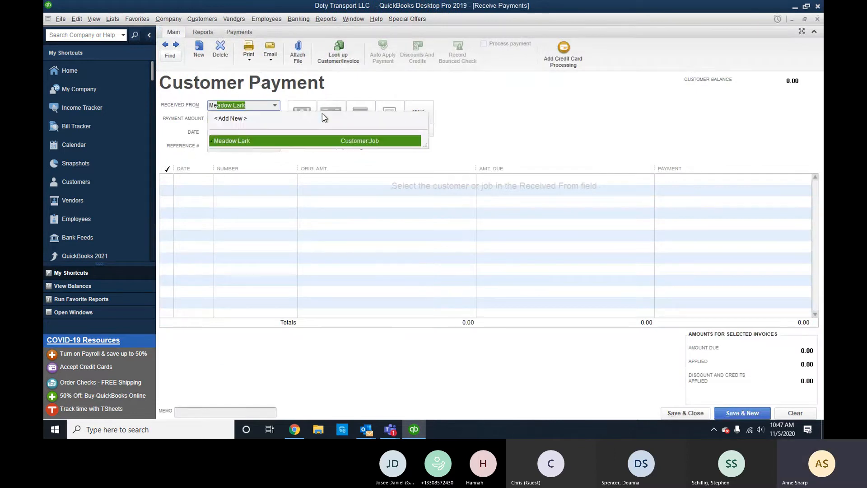
pyautogui.press('Tab')
pyautogui.write('100')
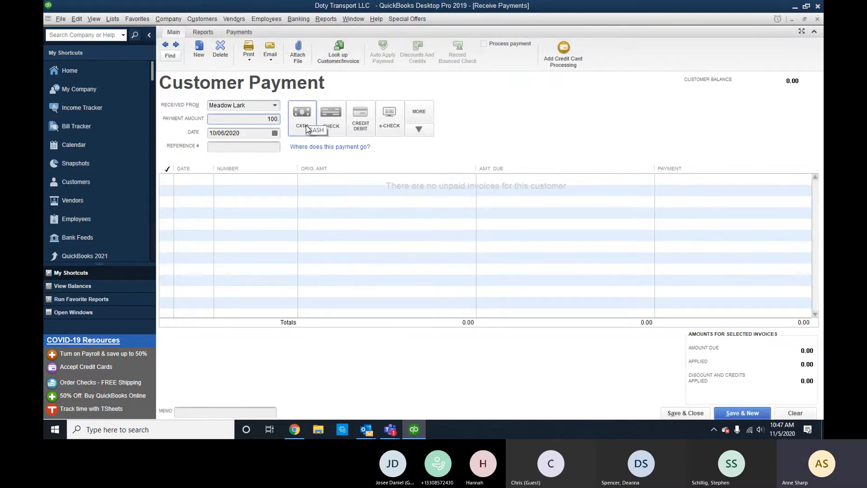
pyautogui.press('Tab')
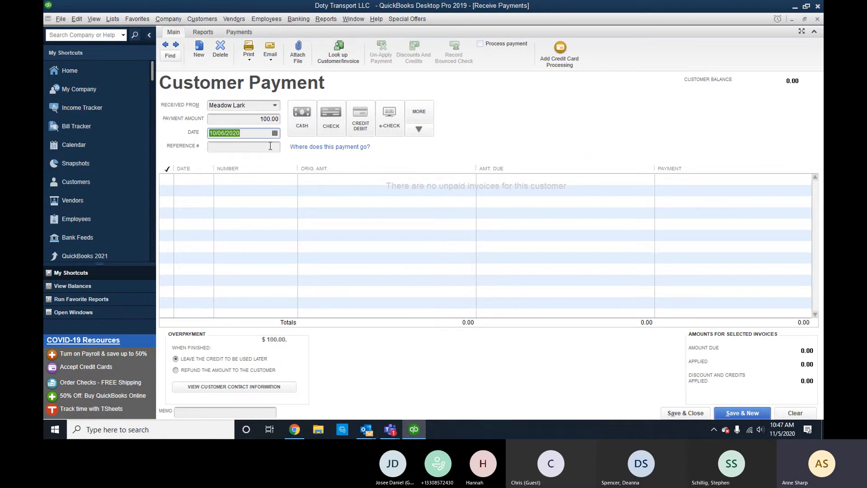
# Try check, e-check and card payment methods, cancel the card details, and clear the form.
pyautogui.click(422, 132)
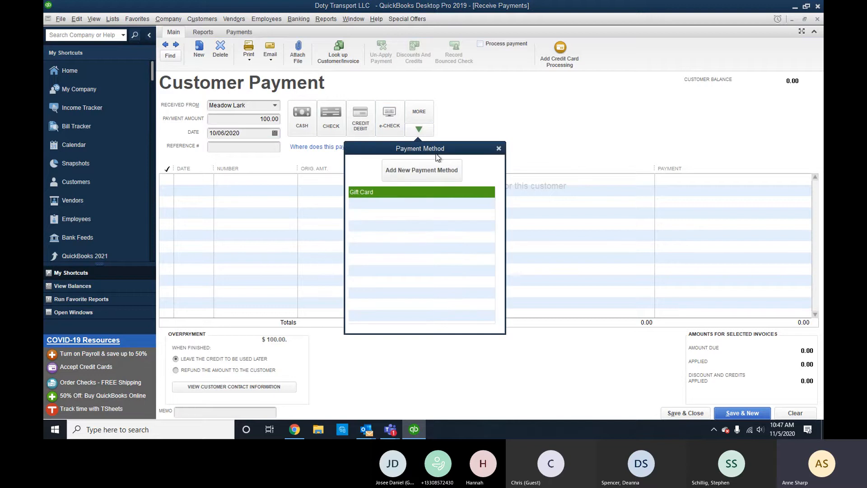
pyautogui.click(499, 149)
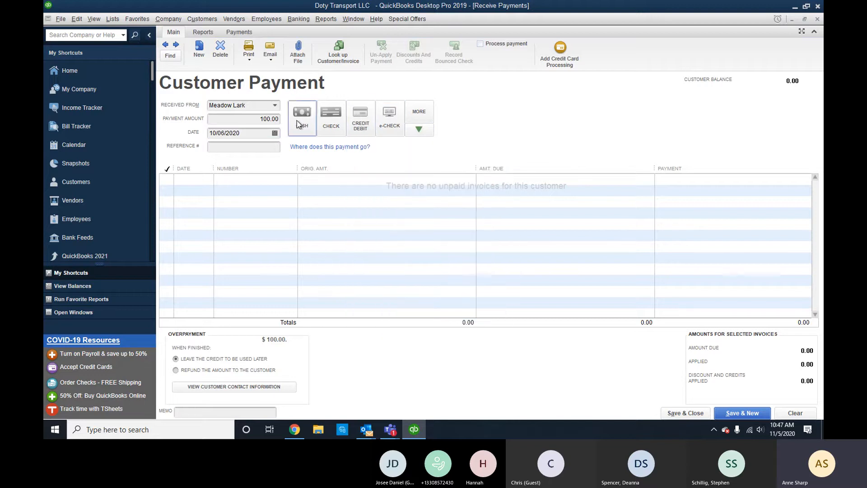
pyautogui.click(331, 116)
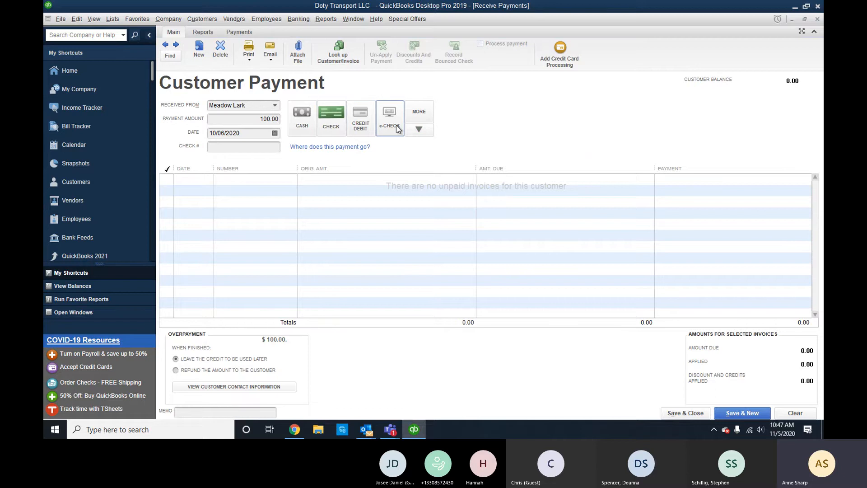
pyautogui.click(398, 129)
pyautogui.click(372, 128)
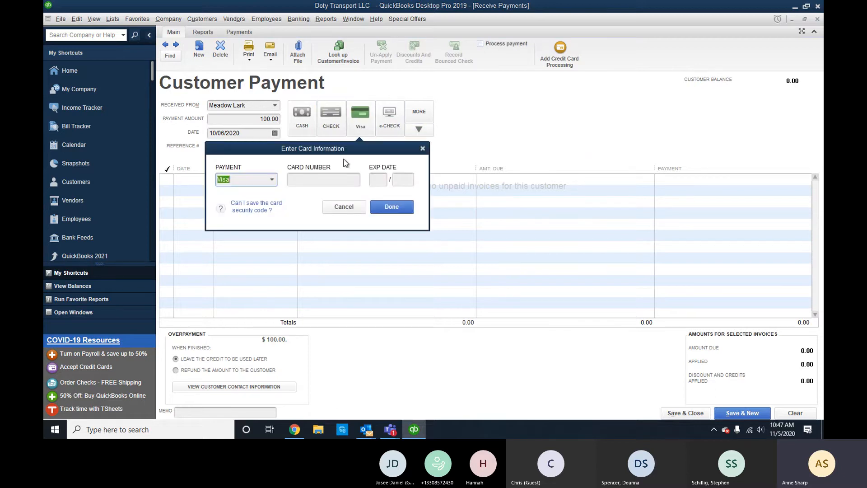
pyautogui.click(335, 205)
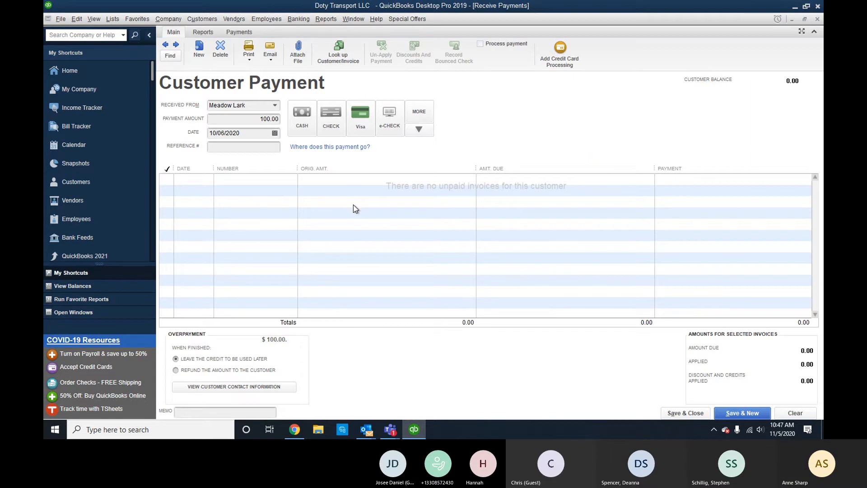
pyautogui.click(793, 413)
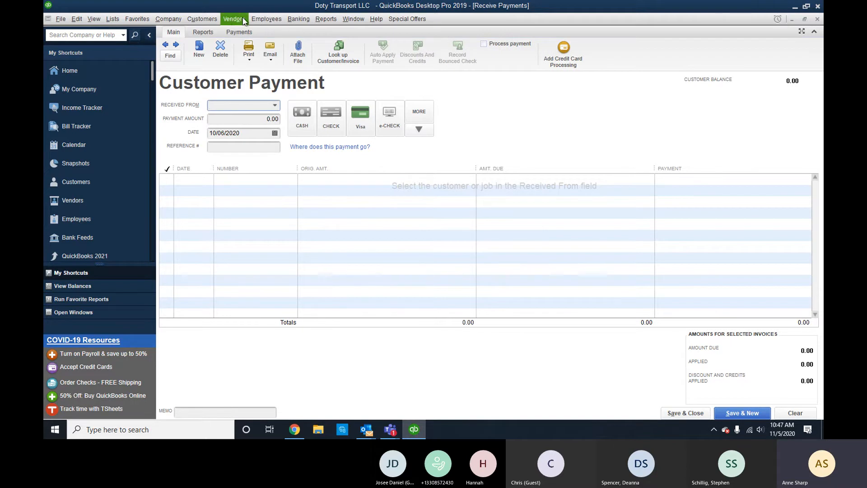
# Close a blank invoice, the payment form, register, Chart of Accounts and New Feature Tour.
pyautogui.click(210, 18)
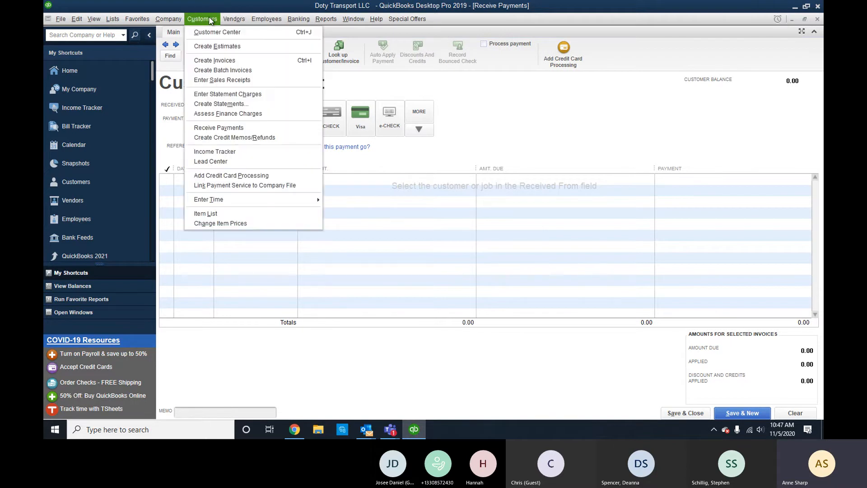
pyautogui.click(213, 61)
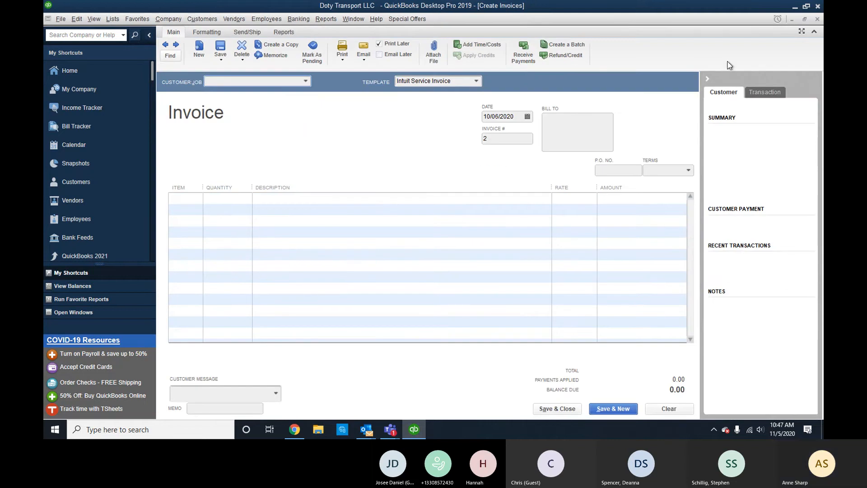
pyautogui.click(817, 20)
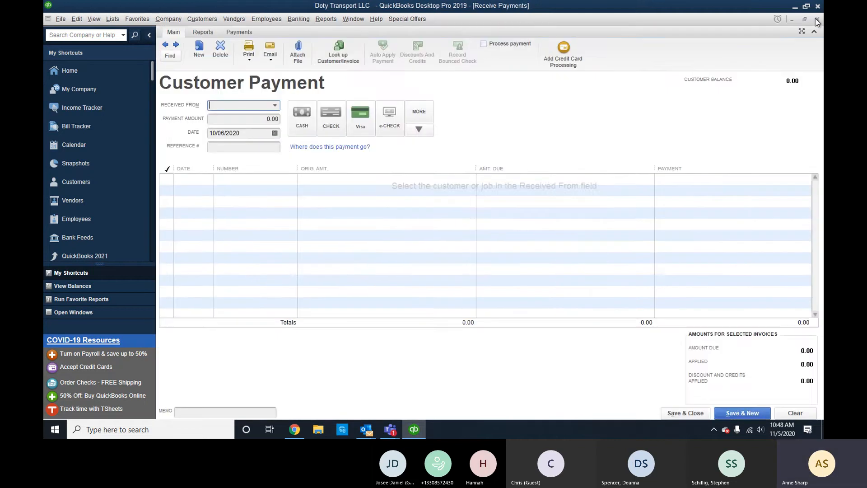
pyautogui.click(817, 20)
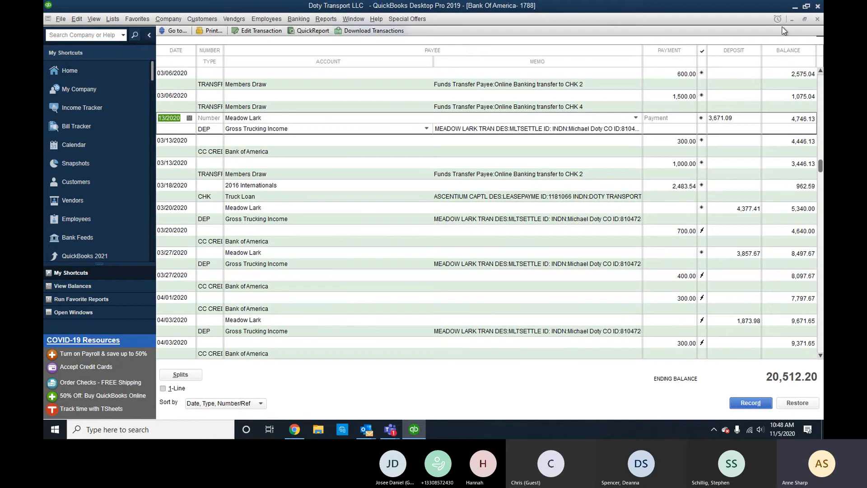
pyautogui.click(818, 19)
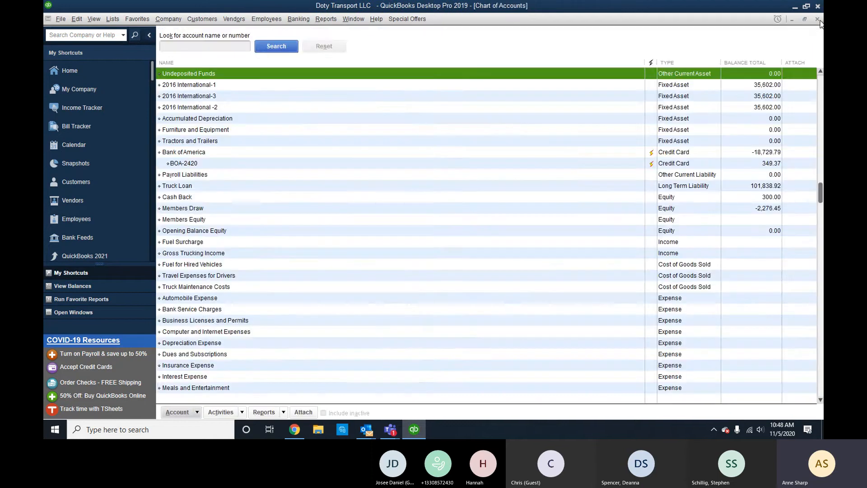
pyautogui.click(818, 20)
pyautogui.click(818, 20)
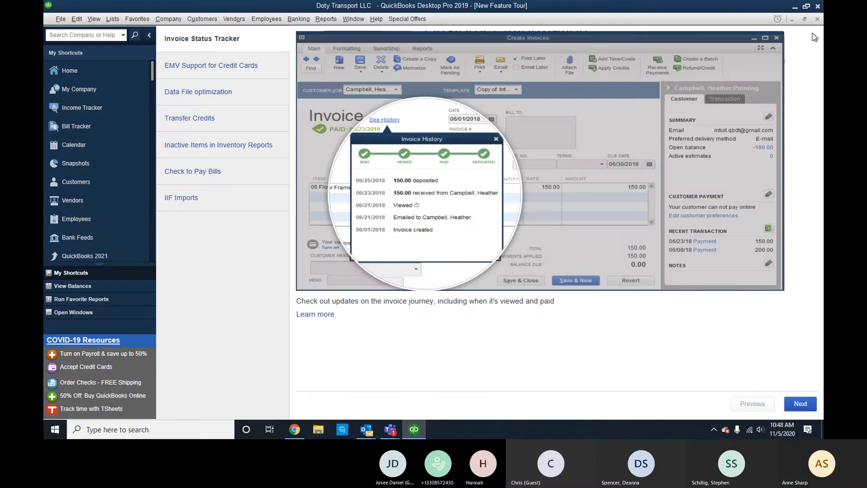
pyautogui.click(816, 19)
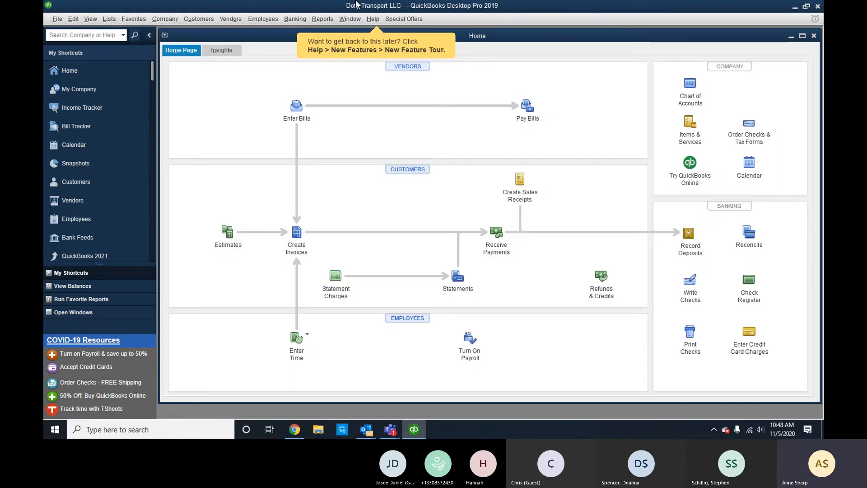
# Start a 1,200.00 bill from Superfleet Card, quick-adding it as a new vendor.
pyautogui.click(229, 20)
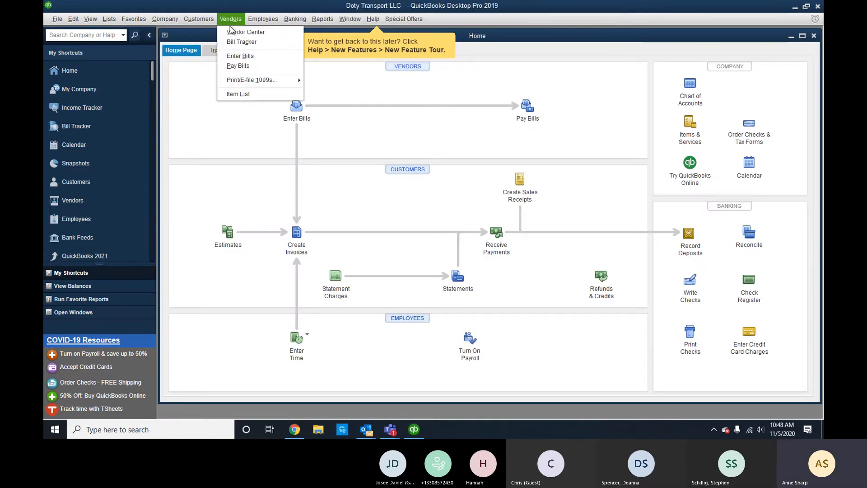
pyautogui.click(260, 56)
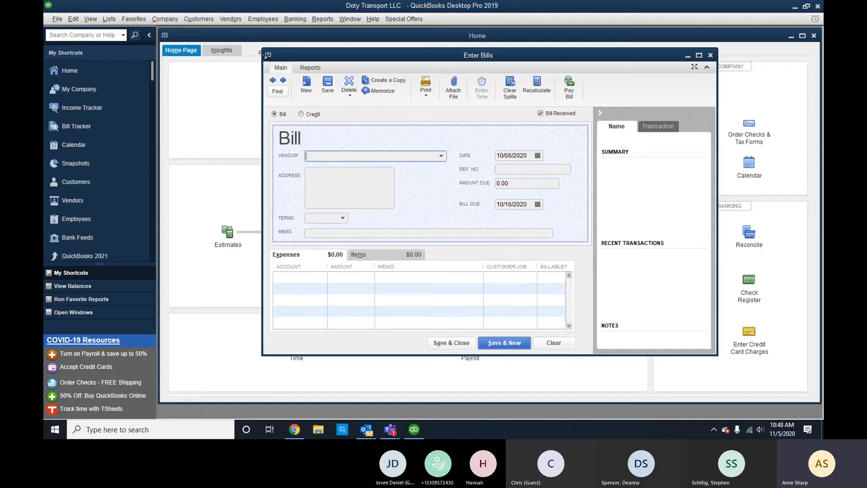
pyautogui.write('sUPER')
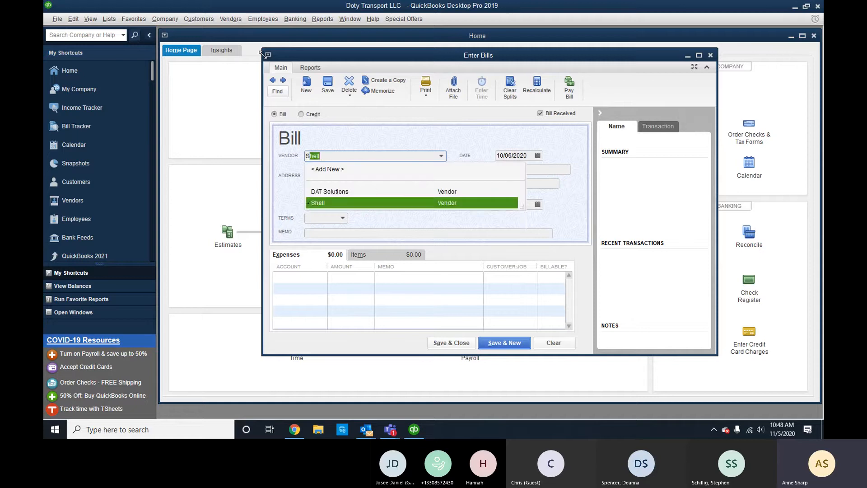
pyautogui.press('BackSpace')
pyautogui.press('BackSpace')
pyautogui.press('BackSpace')
pyautogui.press('BackSpace')
pyautogui.press('BackSpace')
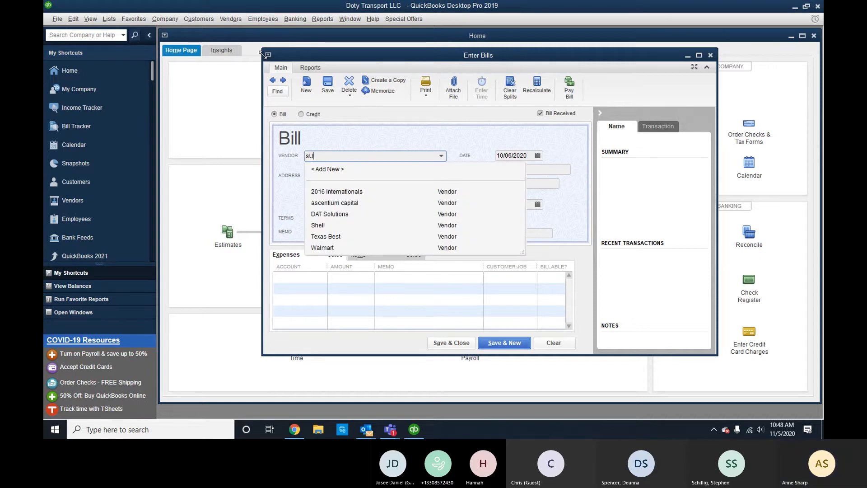
pyautogui.write('Super')
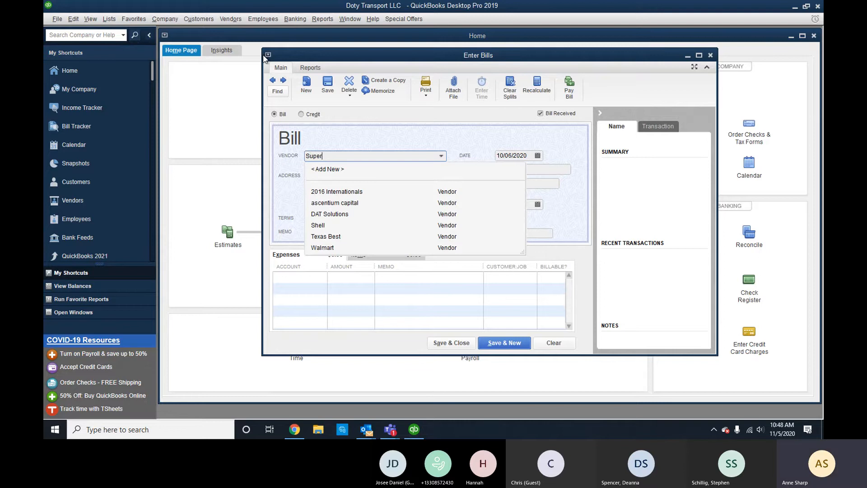
pyautogui.write('fleet Card')
pyautogui.press('Tab')
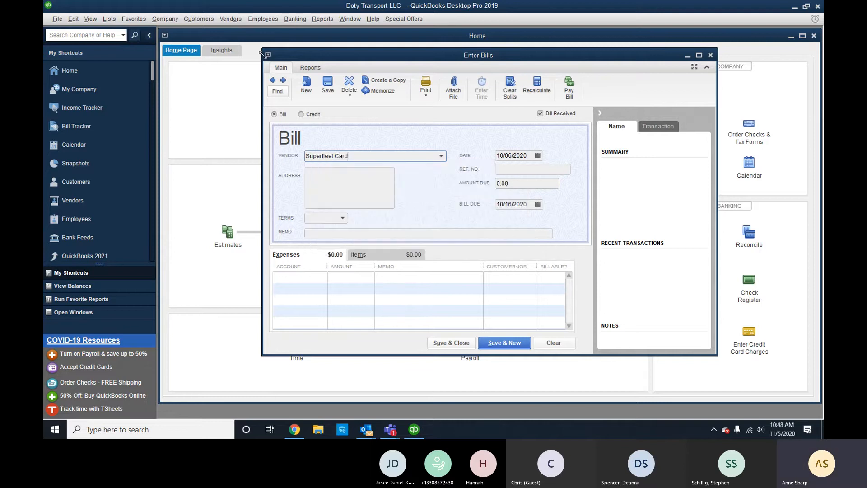
pyautogui.click(367, 171)
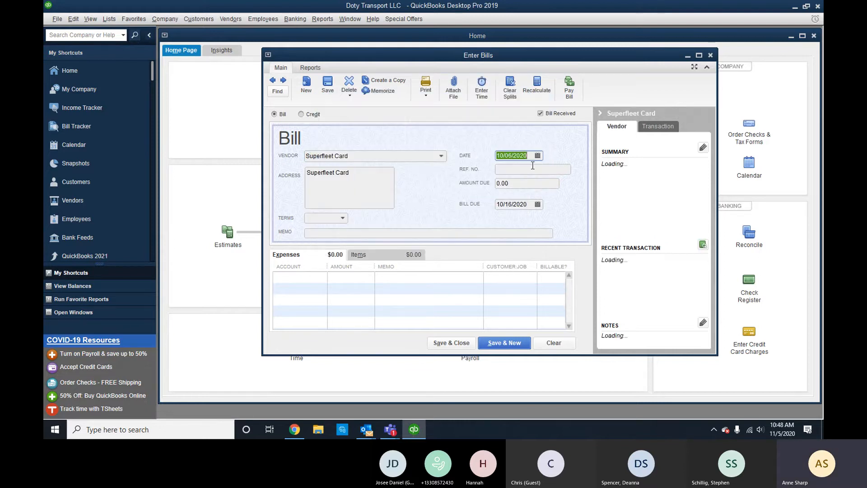
pyautogui.click(528, 170)
pyautogui.press('Tab')
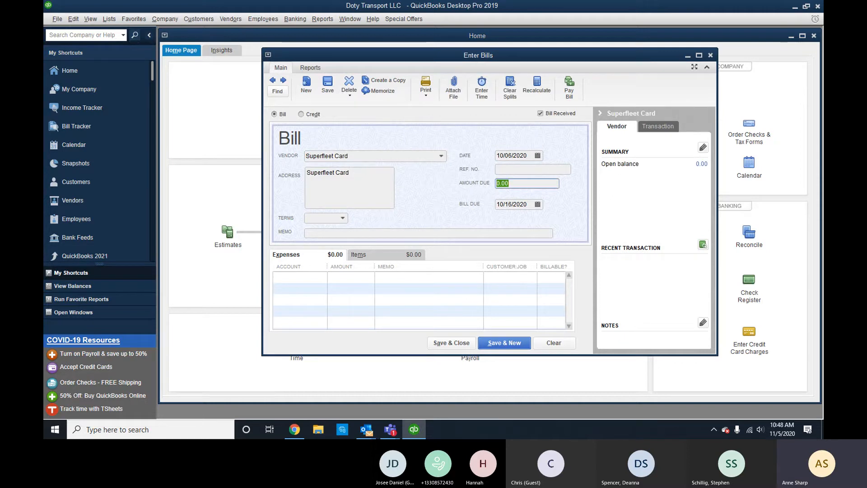
pyautogui.write('1,200')
pyautogui.press('Tab')
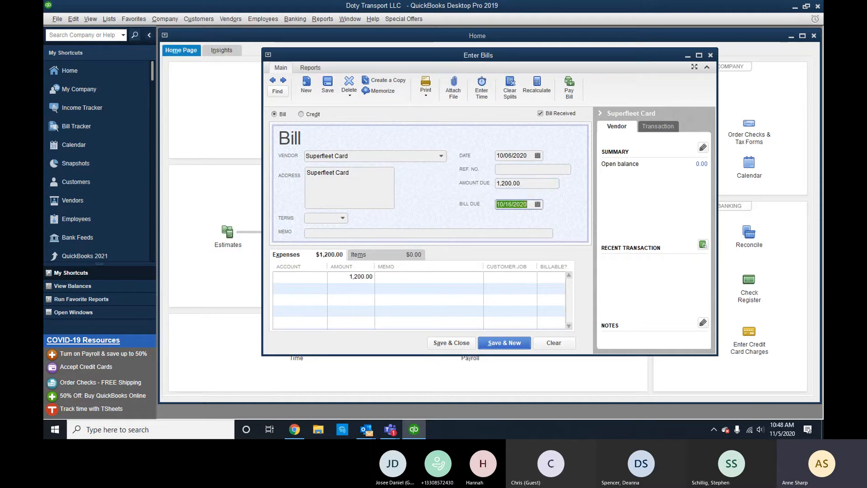
# Fill in Superfleet Card's mailing address on the bill.
pyautogui.click(372, 175)
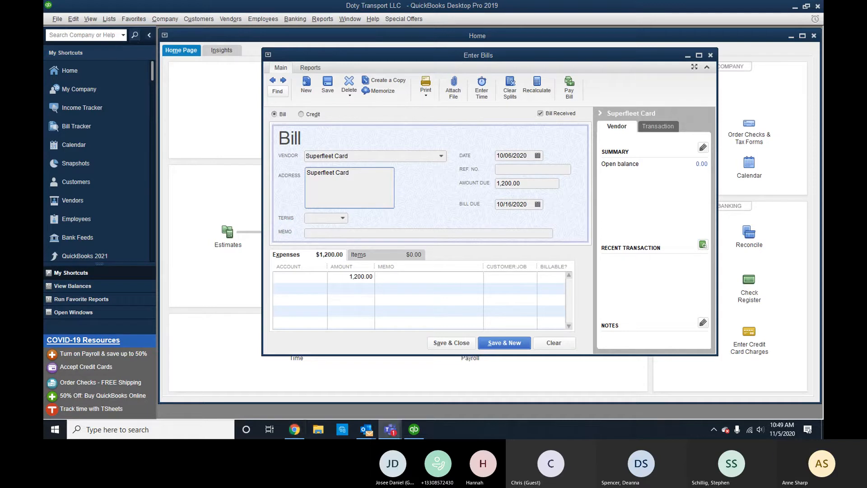
pyautogui.click(375, 195)
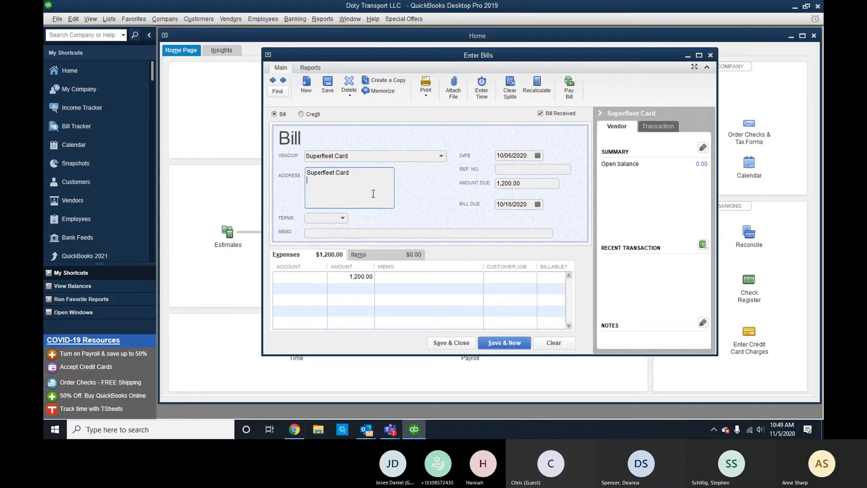
pyautogui.press('Return')
pyautogui.write('6521 ')
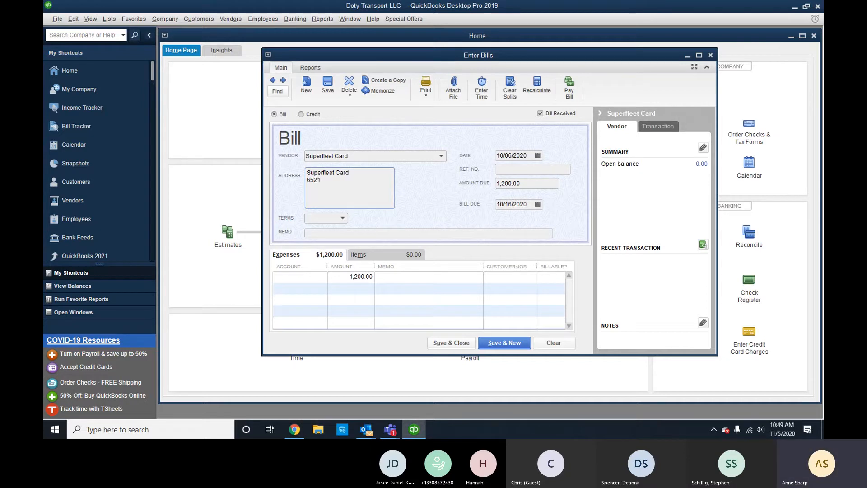
pyautogui.write('W Brecksville ')
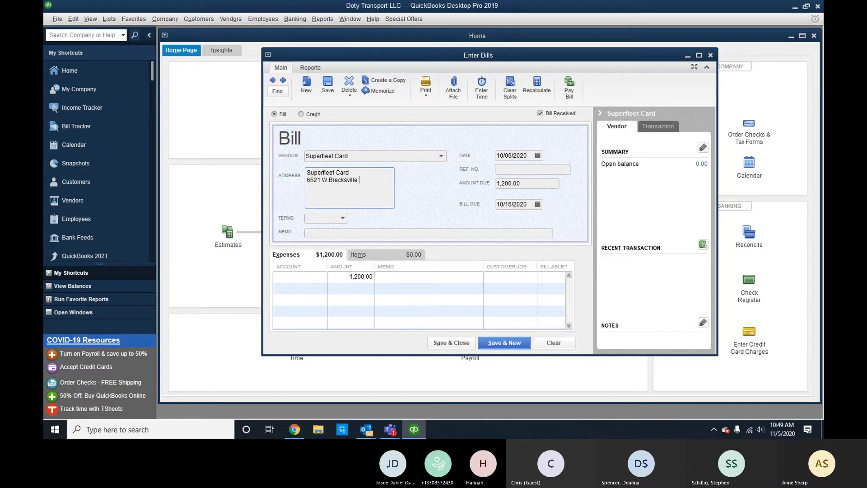
pyautogui.write('r')
pyautogui.press('BackSpace')
pyautogui.write('RD')
pyautogui.press('Return')
pyautogui.write('PO Box 1252')
pyautogui.press('Return')
pyautogui.write('Indepence')
pyautogui.write('OH')
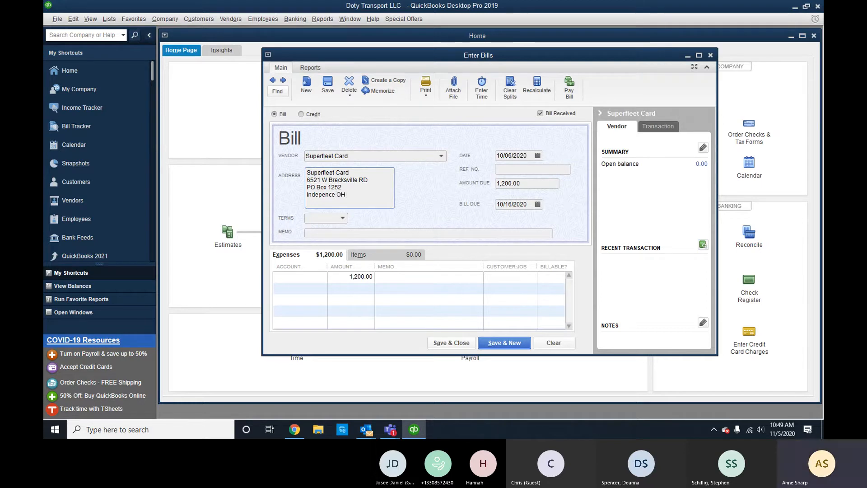
pyautogui.write(' 44116')
pyautogui.press('Tab')
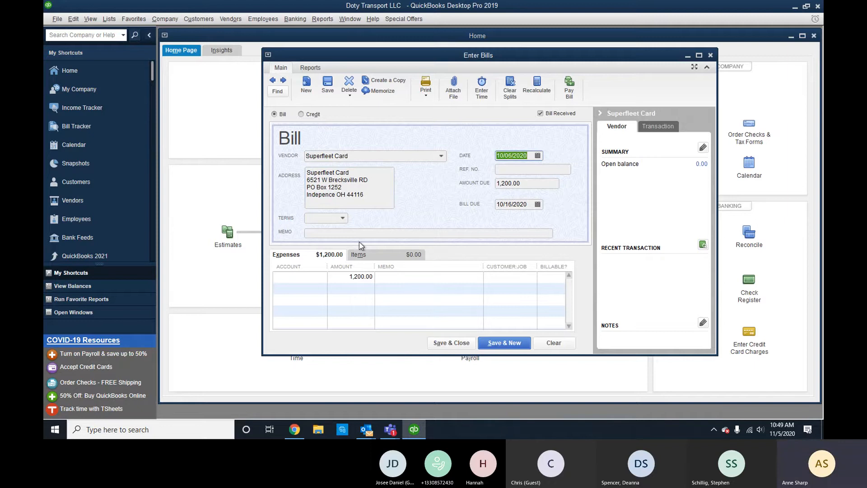
# Charge the bill to Fuel for Hired Vehicles, save it, and update the vendor's address.
pyautogui.click(311, 277)
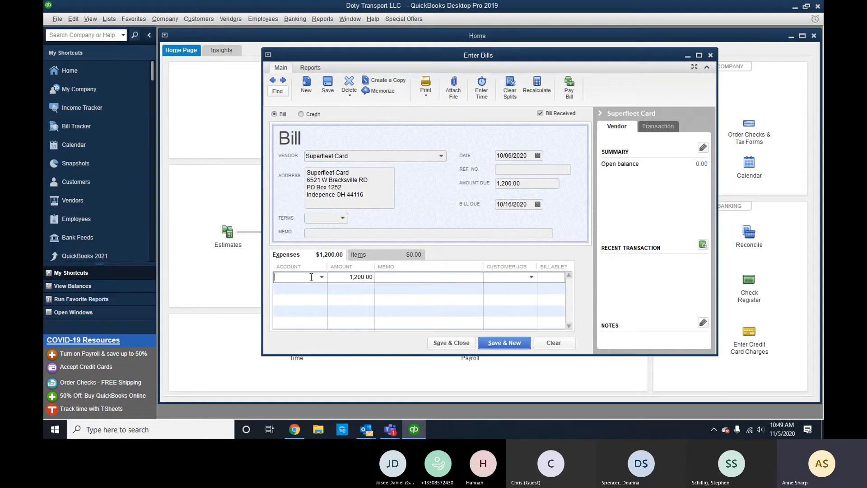
pyautogui.write('fu')
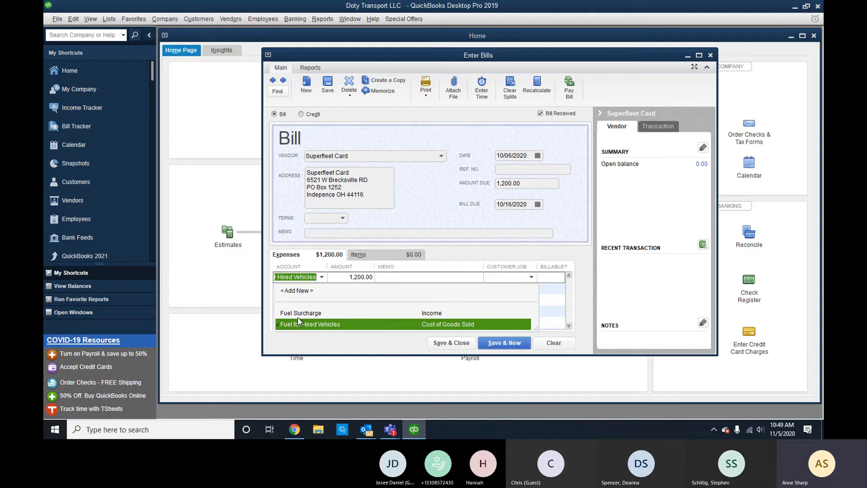
pyautogui.click(311, 324)
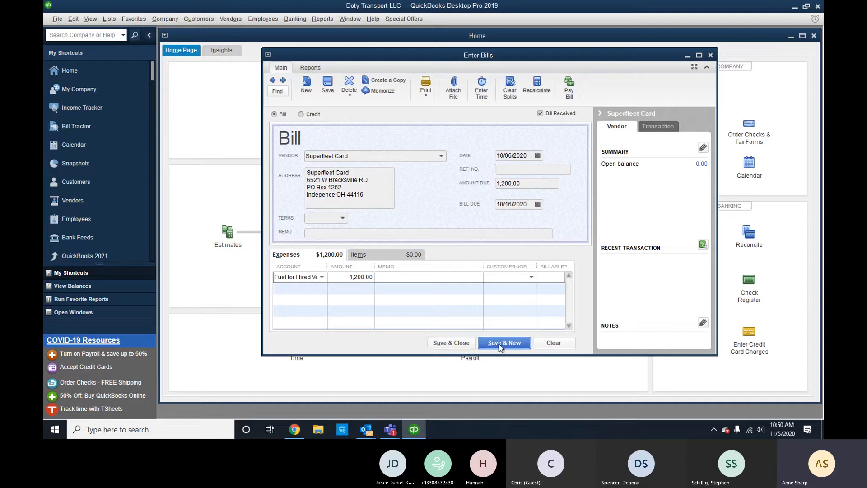
pyautogui.click(511, 343)
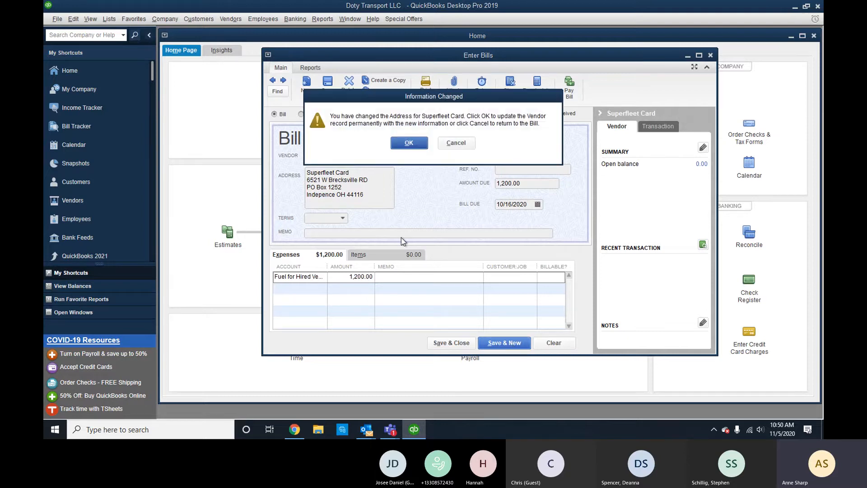
pyautogui.click(403, 144)
# Quick-add Excellent Admin as a new vendor on the bill and enter its mailing address.
pyautogui.write('Test')
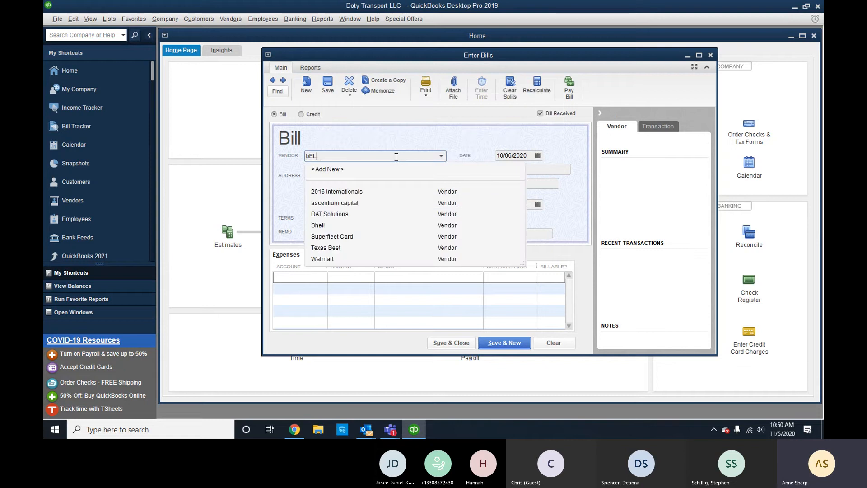
pyautogui.press('BackSpace')
pyautogui.press('BackSpace')
pyautogui.press('BackSpace')
pyautogui.press('BackSpace')
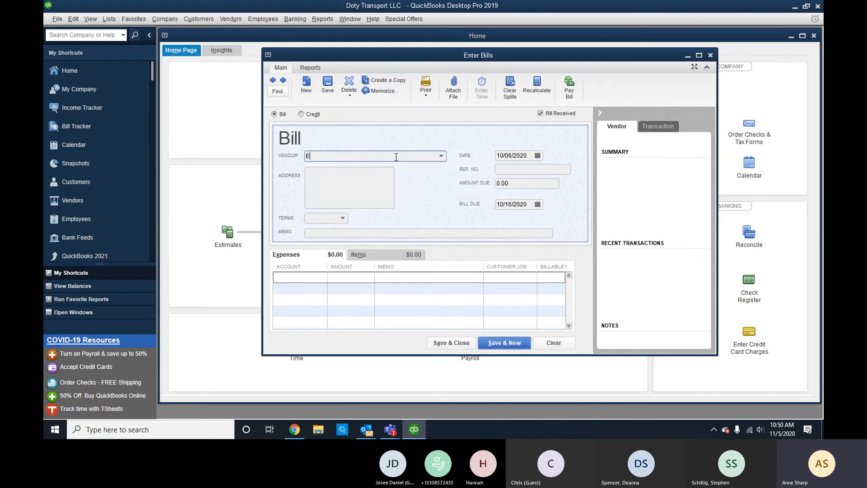
pyautogui.write('Excellent Admin')
pyautogui.press('Tab')
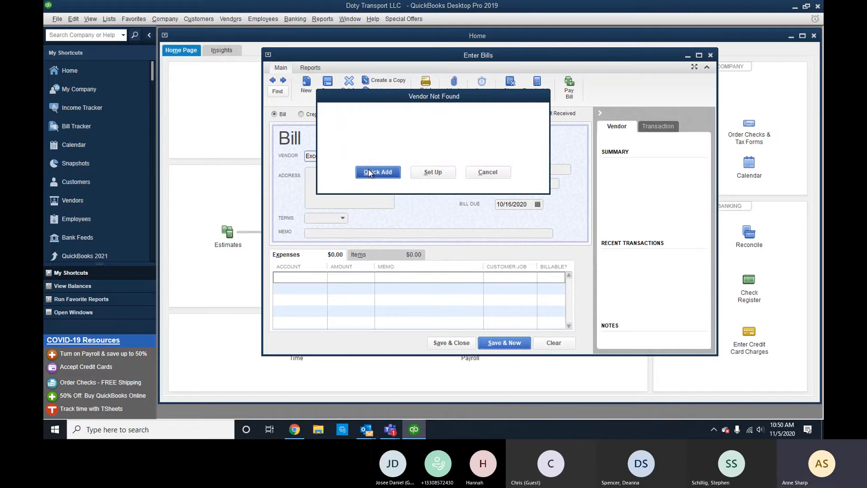
pyautogui.click(371, 173)
pyautogui.click(368, 180)
pyautogui.write('p')
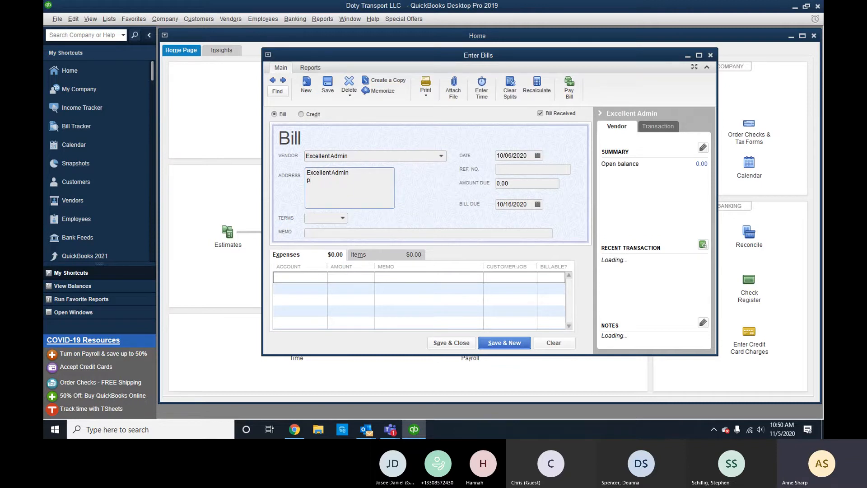
pyautogui.press('BackSpace')
pyautogui.write('PO Box')
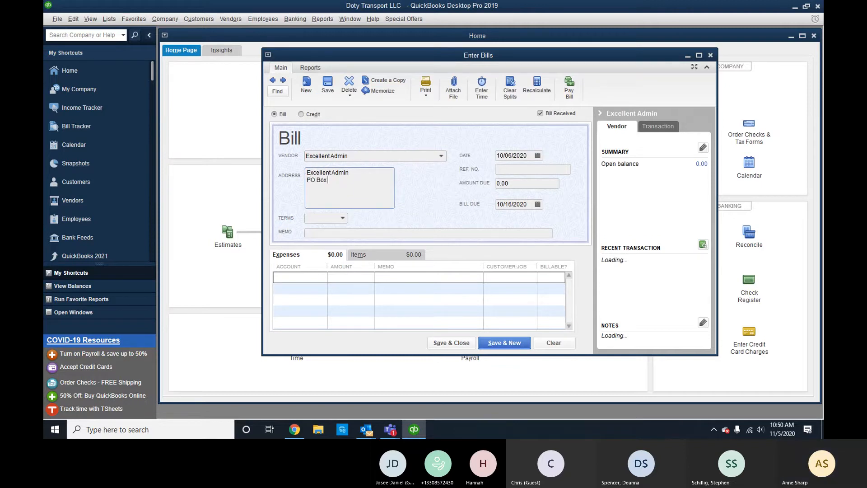
pyautogui.write('13828')
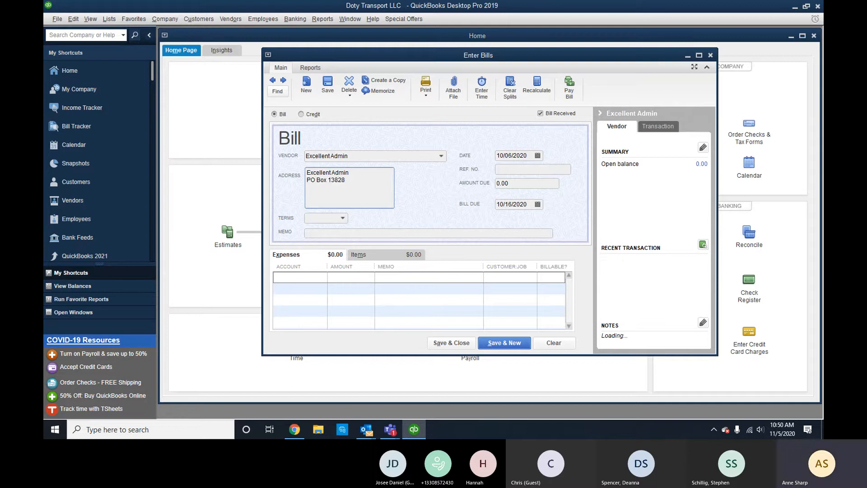
pyautogui.write('D')
pyautogui.write('airlawn ')
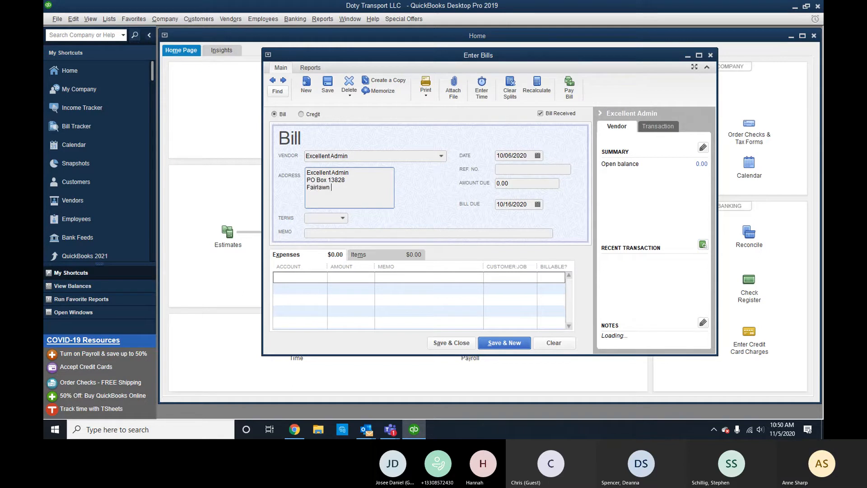
pyautogui.write('OH 44334')
pyautogui.press('Tab')
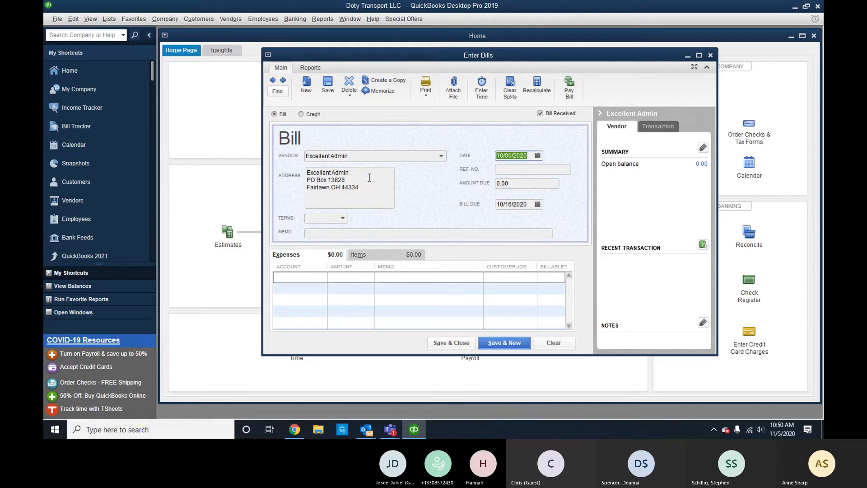
# Enter 720.00 against Professional Fees, save the bill, and update the vendor record.
pyautogui.press('Tab')
pyautogui.press('Tab')
pyautogui.write('720')
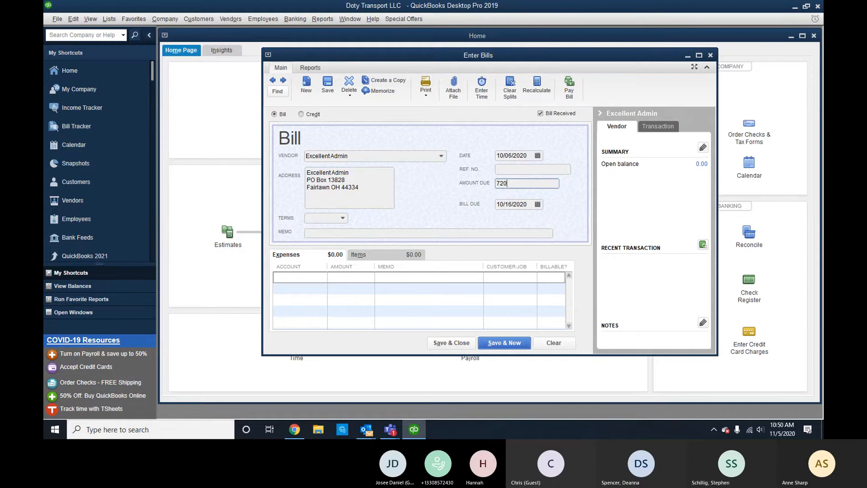
pyautogui.press('Tab')
pyautogui.click(317, 278)
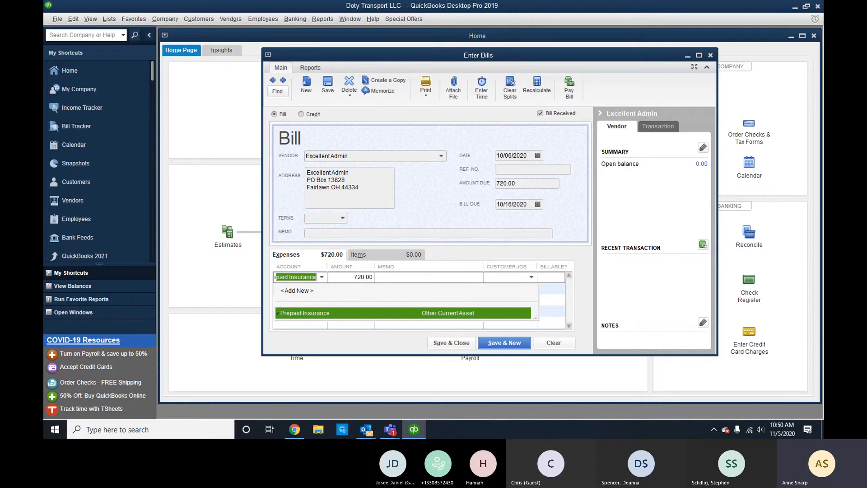
pyautogui.write('pro')
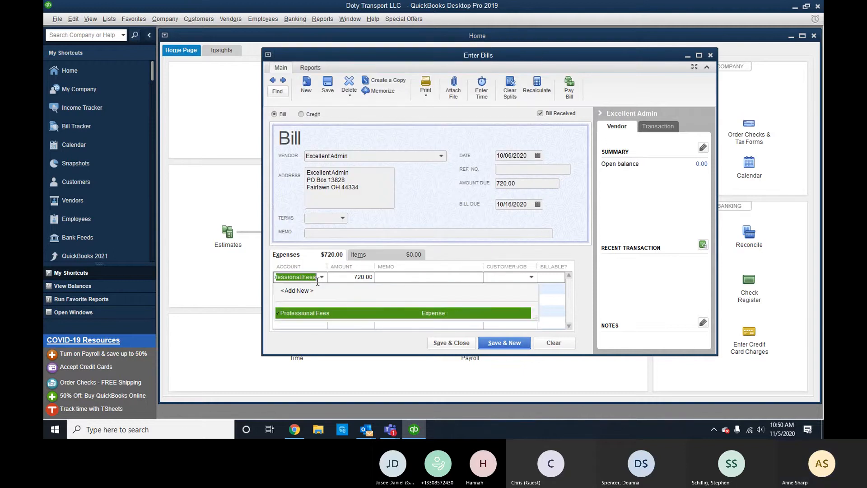
pyautogui.click(472, 346)
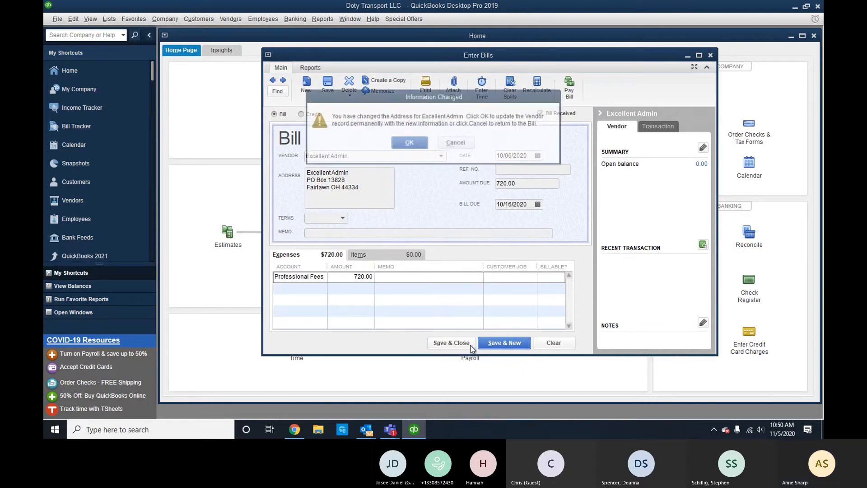
pyautogui.click(409, 142)
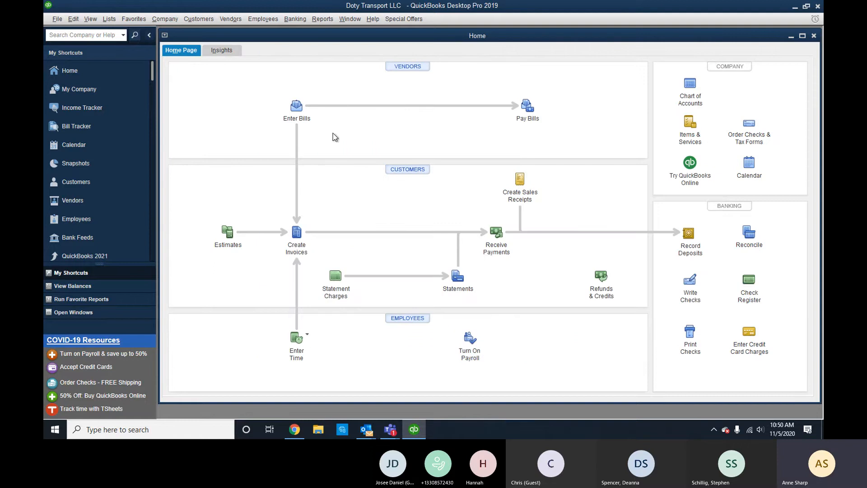
# In Pay Bills, try selecting the Superfleet Card bill for credit card payment from Bank of America.
pyautogui.click(231, 20)
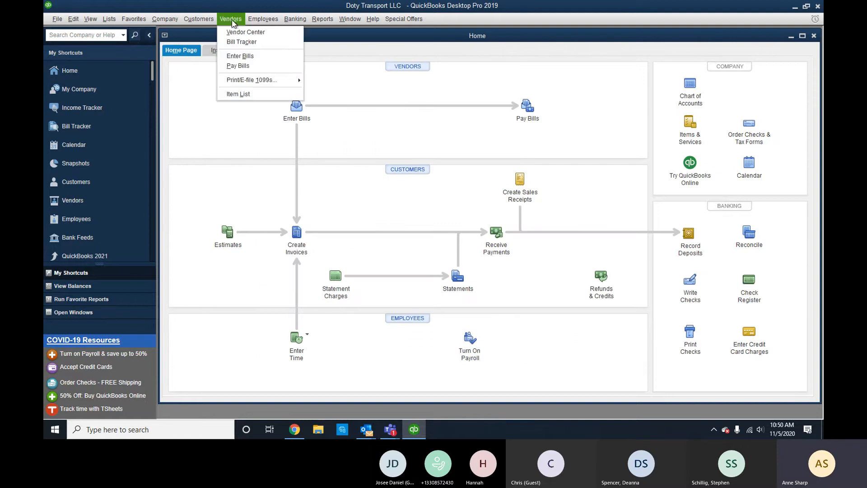
pyautogui.click(232, 66)
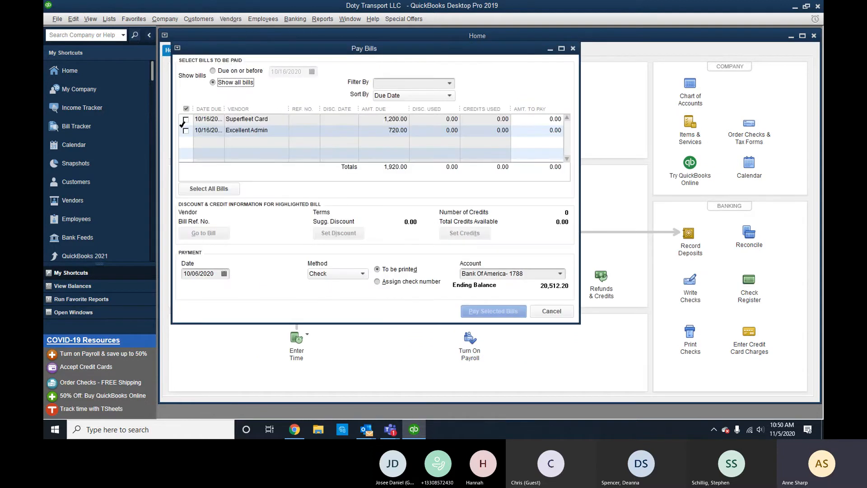
pyautogui.click(185, 130)
pyautogui.click(185, 119)
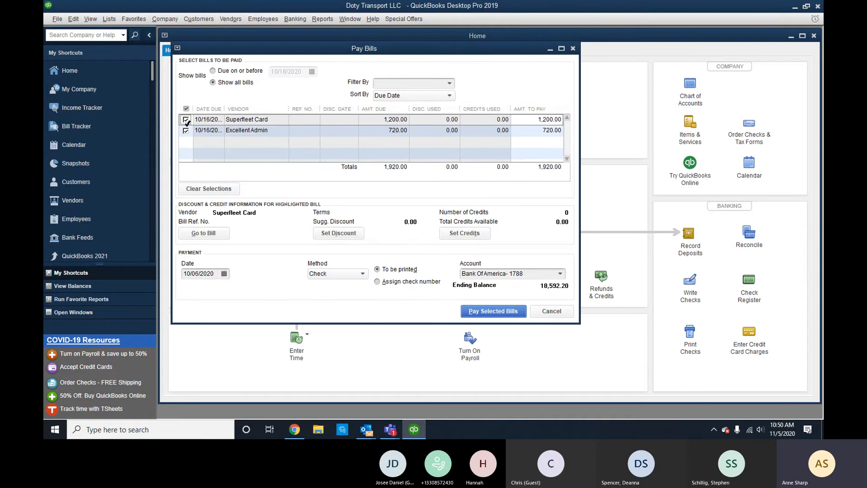
pyautogui.click(185, 120)
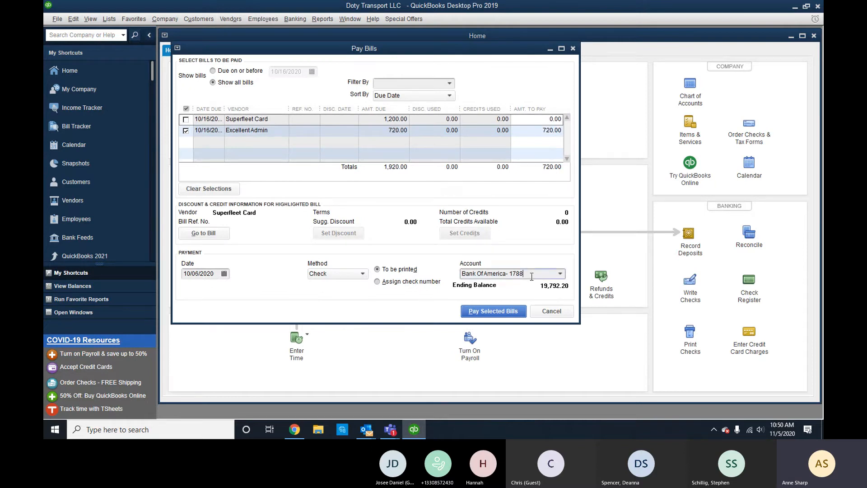
pyautogui.click(354, 275)
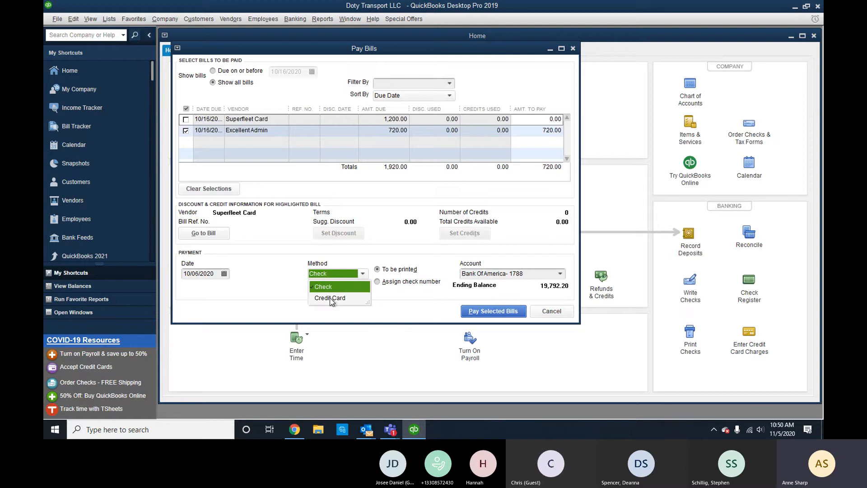
pyautogui.click(186, 119)
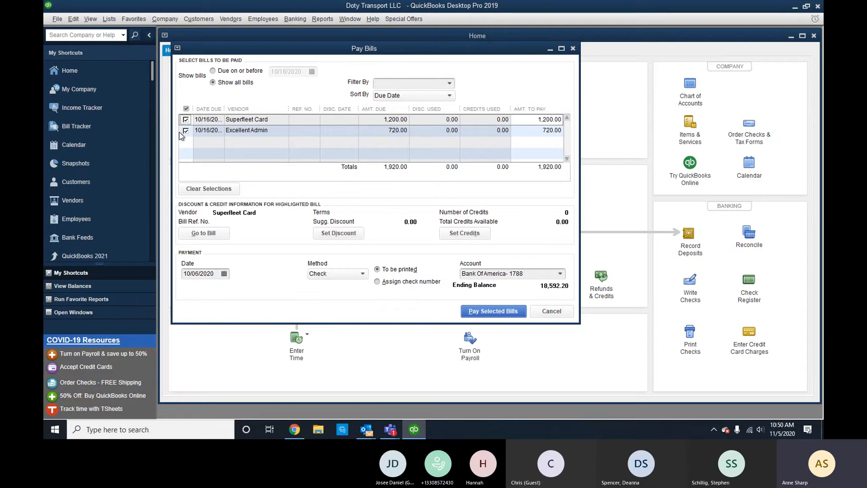
pyautogui.click(185, 130)
pyautogui.click(325, 274)
pyautogui.click(336, 296)
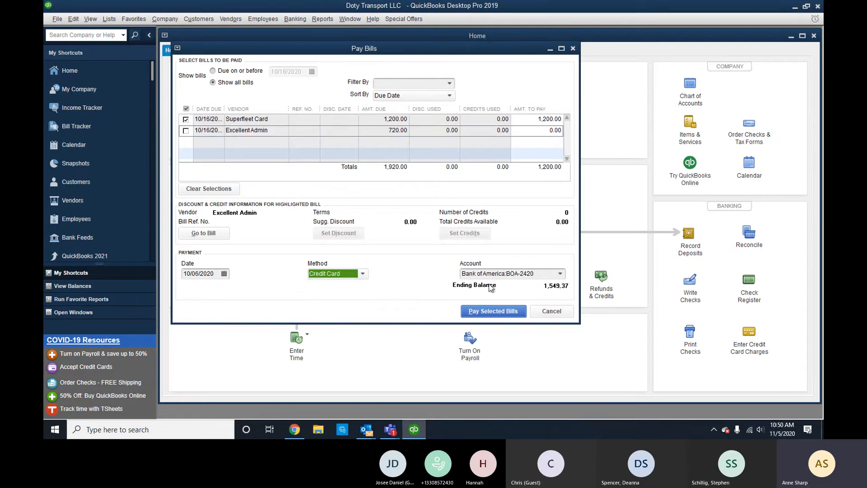
pyautogui.click(560, 273)
pyautogui.click(506, 311)
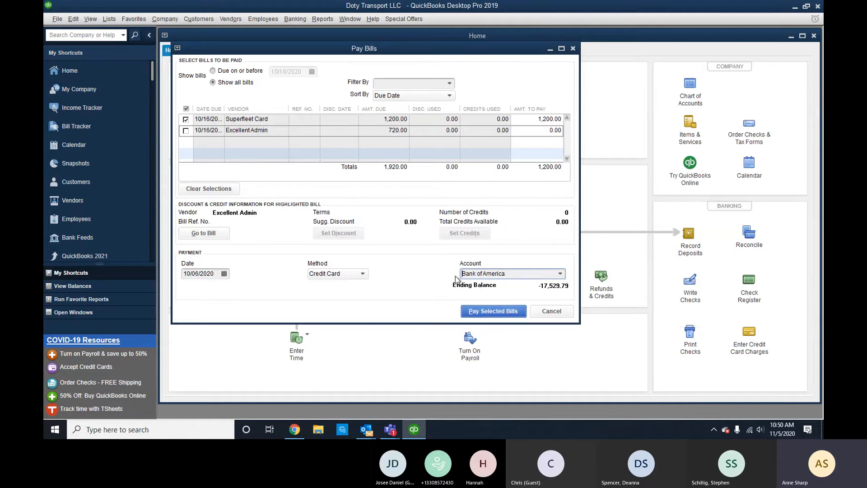
# Pay only the Excellent Admin bill by check from Bank Of America-1788, dated 10/02/2020.
pyautogui.click(186, 119)
pyautogui.click(186, 131)
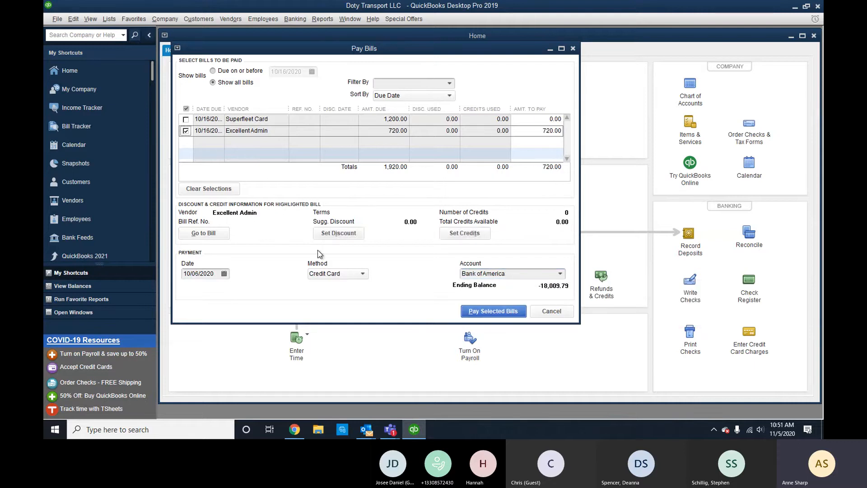
pyautogui.click(340, 274)
pyautogui.click(323, 287)
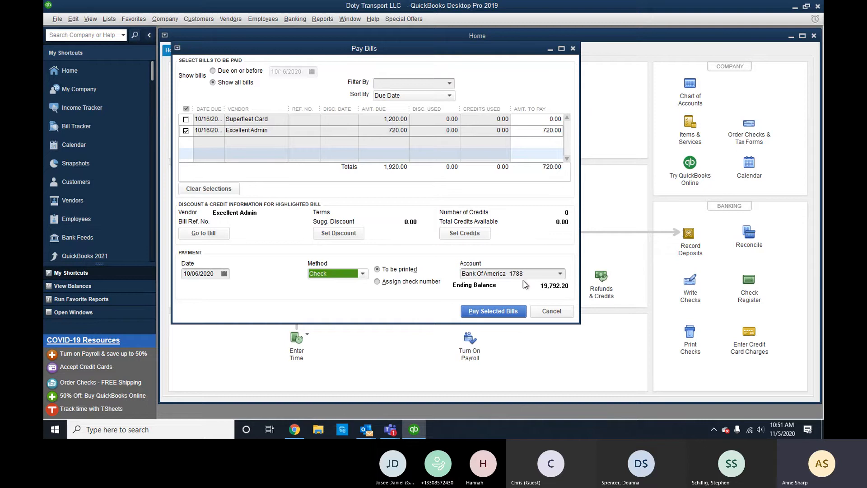
pyautogui.click(538, 275)
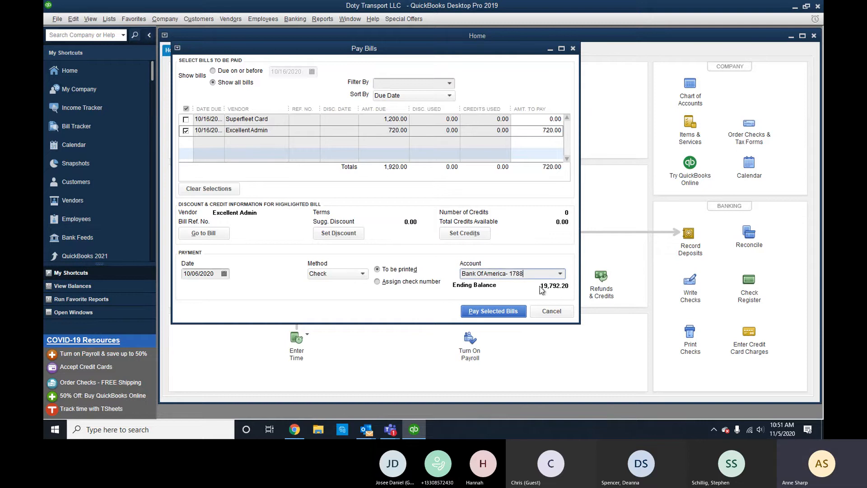
pyautogui.click(223, 274)
pyautogui.click(249, 319)
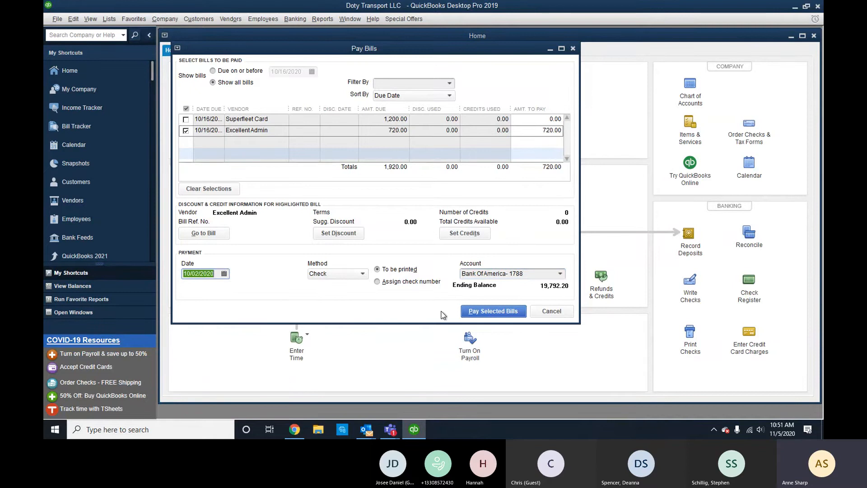
pyautogui.click(489, 311)
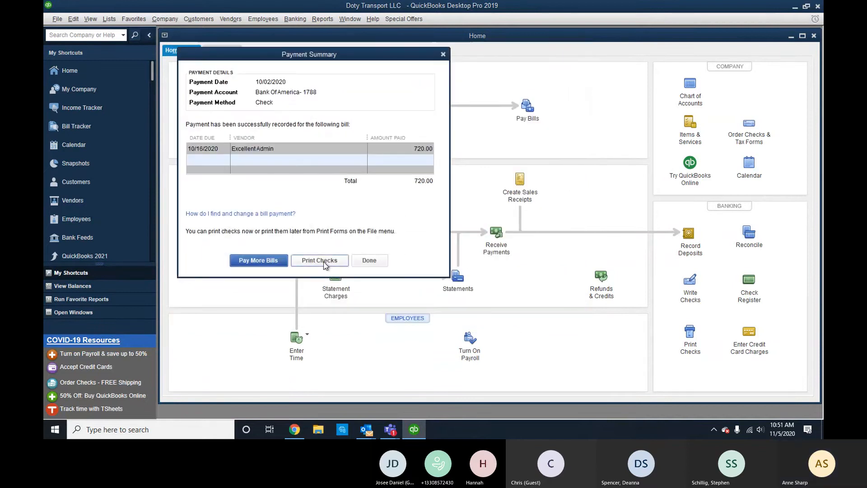
pyautogui.click(359, 262)
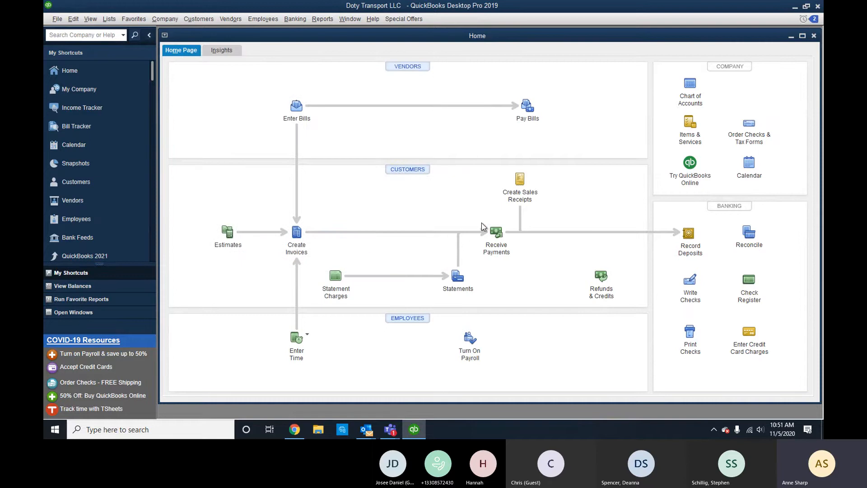
# Open the Bank Of America-1788 register from the maximized Chart of Accounts and download its transactions.
pyautogui.click(683, 107)
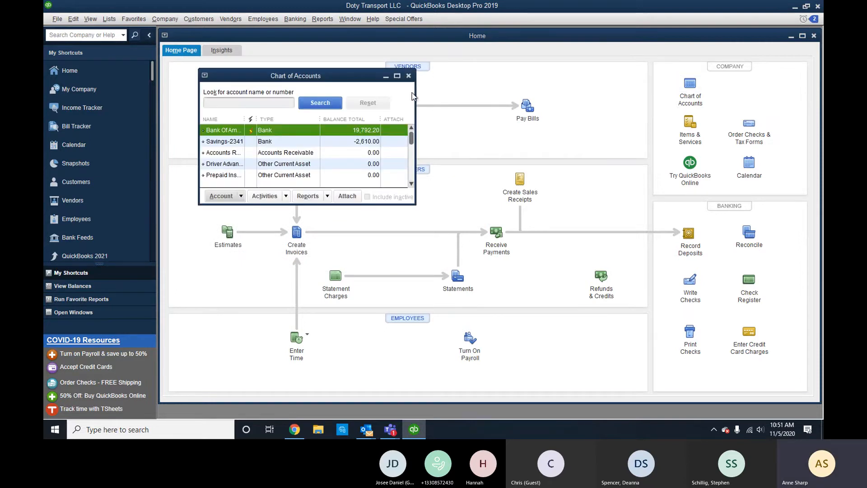
pyautogui.click(397, 75)
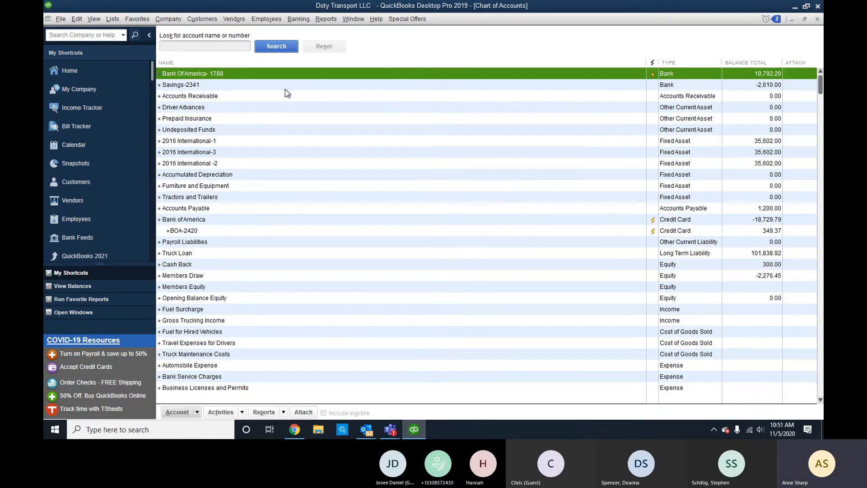
pyautogui.doubleClick(223, 74)
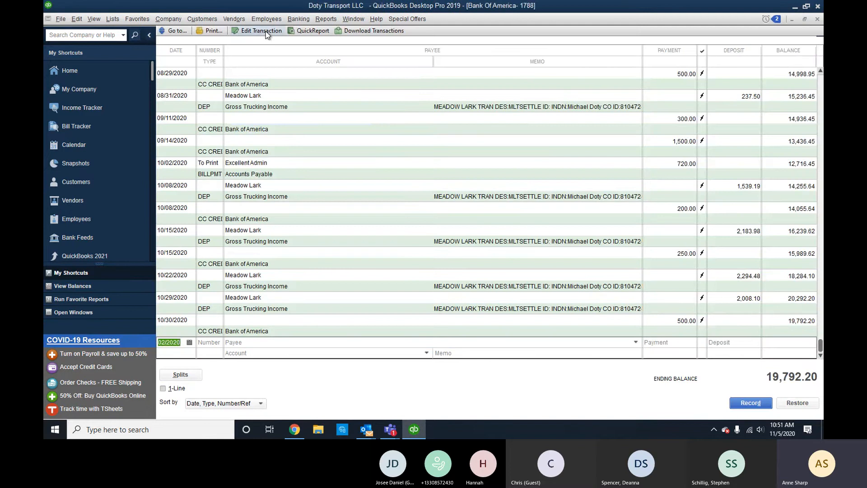
pyautogui.click(373, 31)
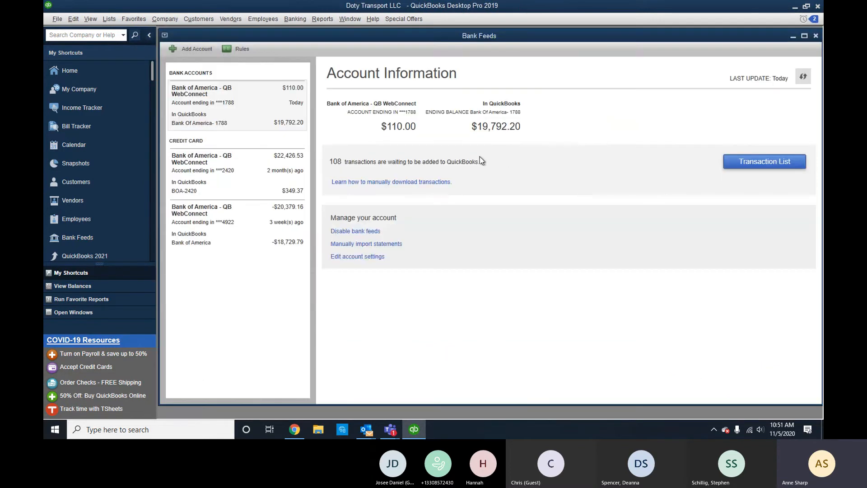
# Review the downloaded transactions, filtering auto-matched and review items, and sorting by description and date.
pyautogui.click(763, 162)
pyautogui.click(789, 97)
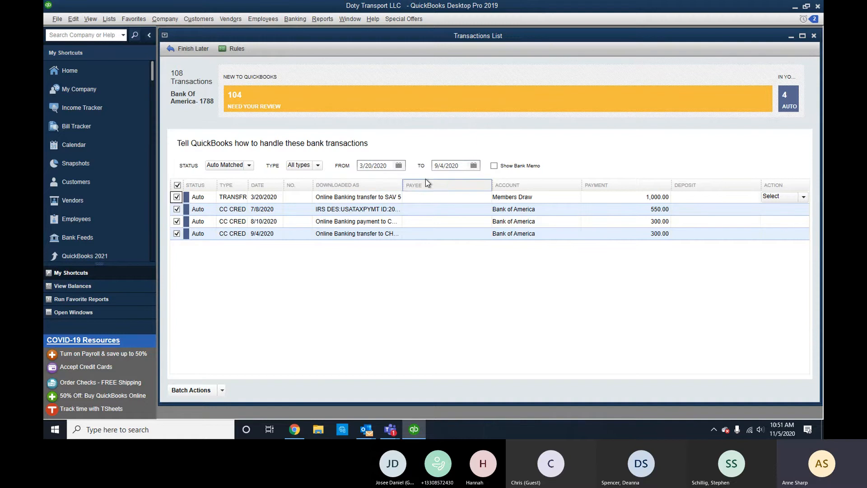
pyautogui.click(449, 105)
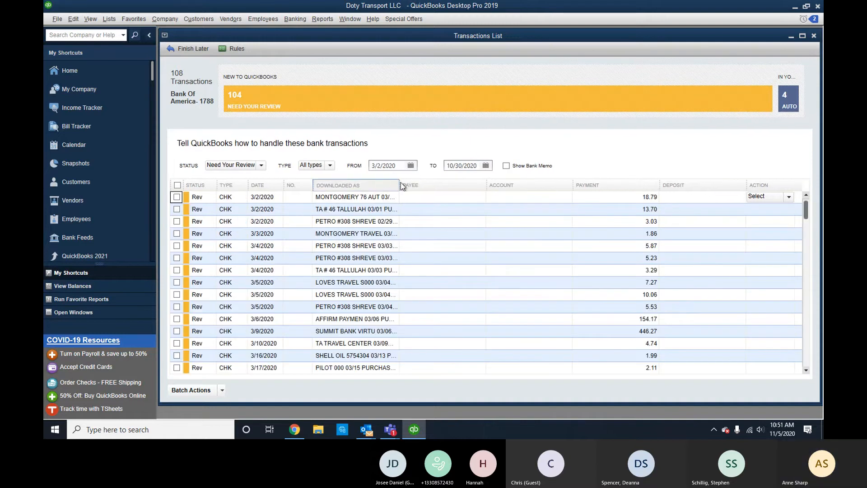
pyautogui.click(386, 185)
pyautogui.scroll(-10, 361, 223)
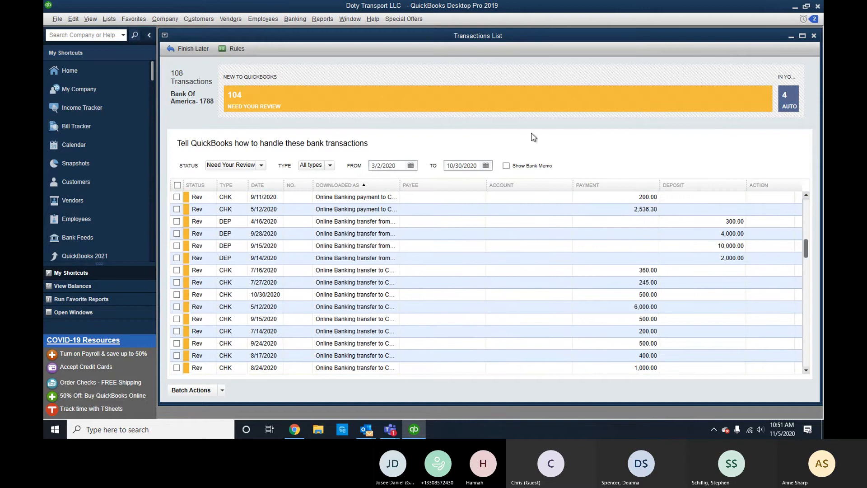
pyautogui.scroll(-5, 394, 248)
pyautogui.scroll(-15, 394, 248)
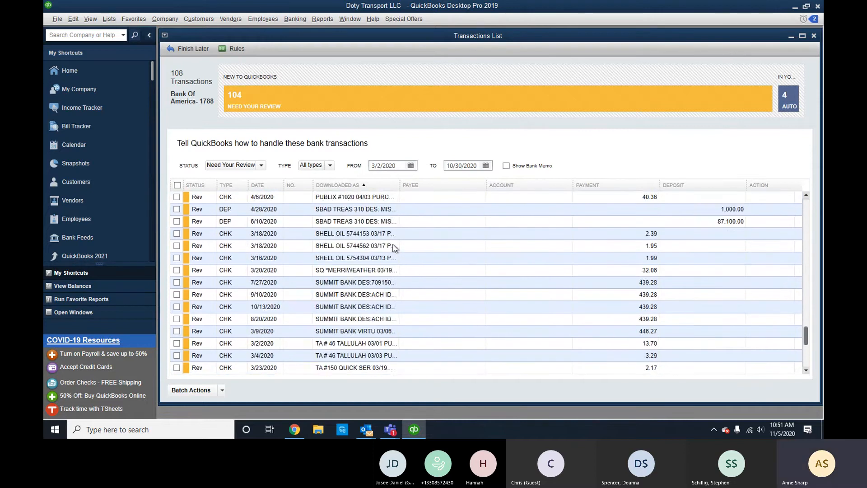
pyautogui.scroll(2, 380, 266)
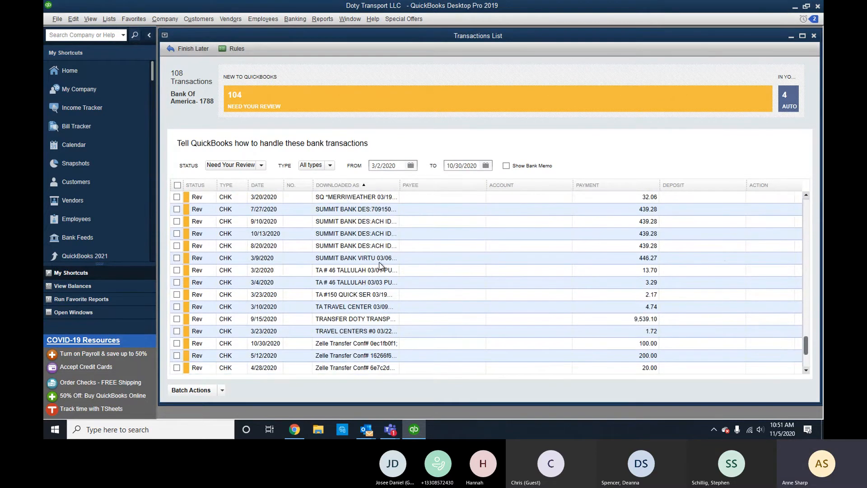
pyautogui.click(267, 186)
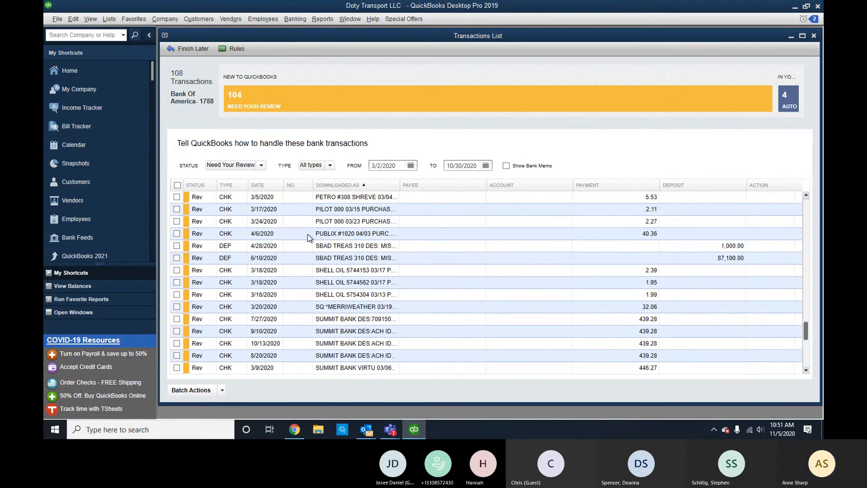
pyautogui.moveTo(283, 186); pyautogui.dragTo(285, 186)
pyautogui.click(266, 189)
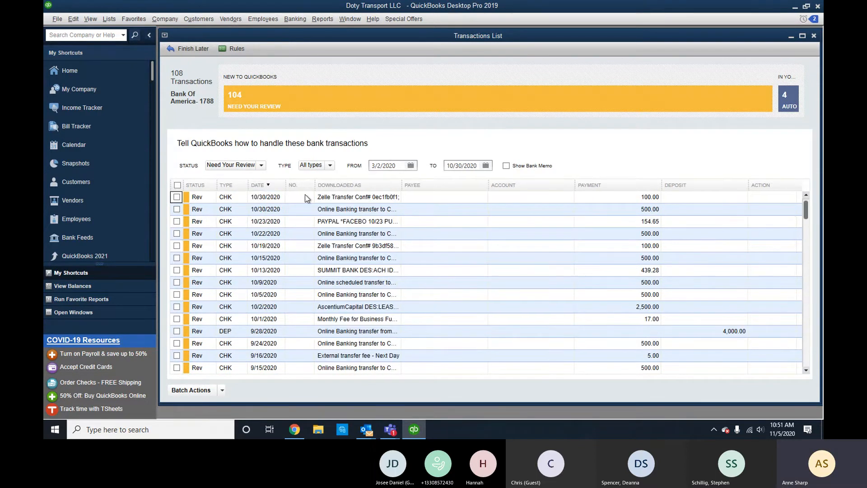
pyautogui.scroll(-2, 340, 211)
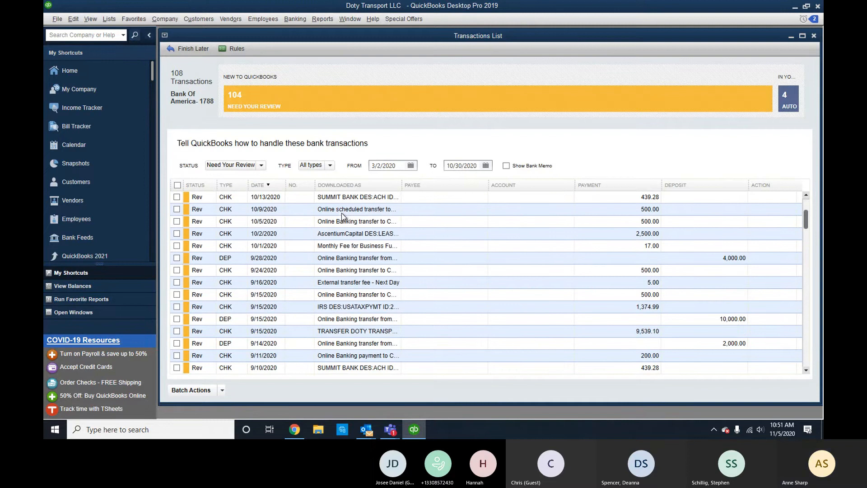
pyautogui.scroll(-3, 345, 221)
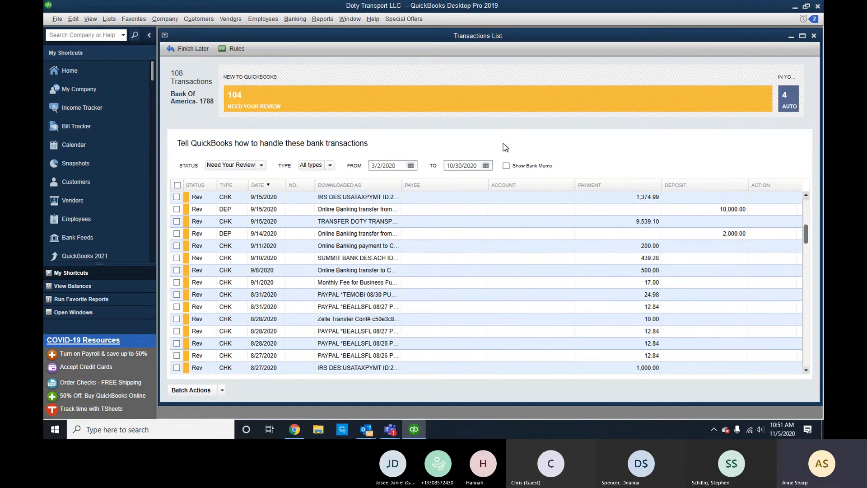
# Reopen the list, view the auto-matched 7/8/2020 IRS tax payment, then close the list.
pyautogui.click(813, 36)
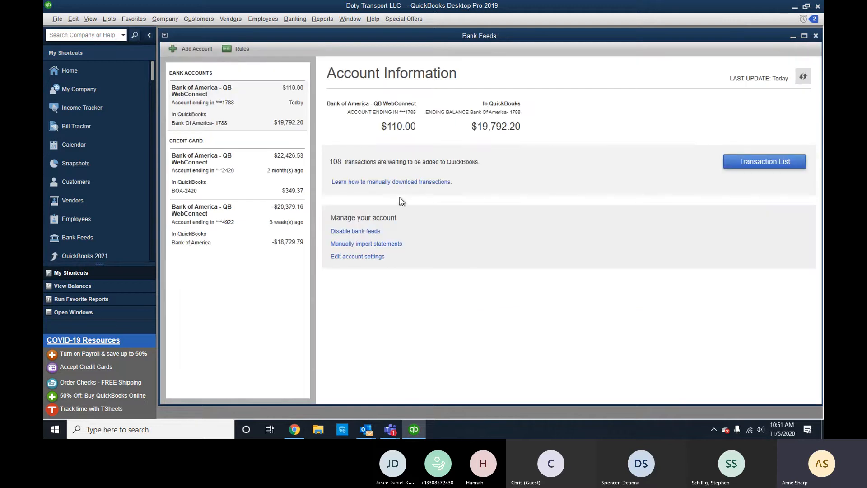
pyautogui.click(737, 159)
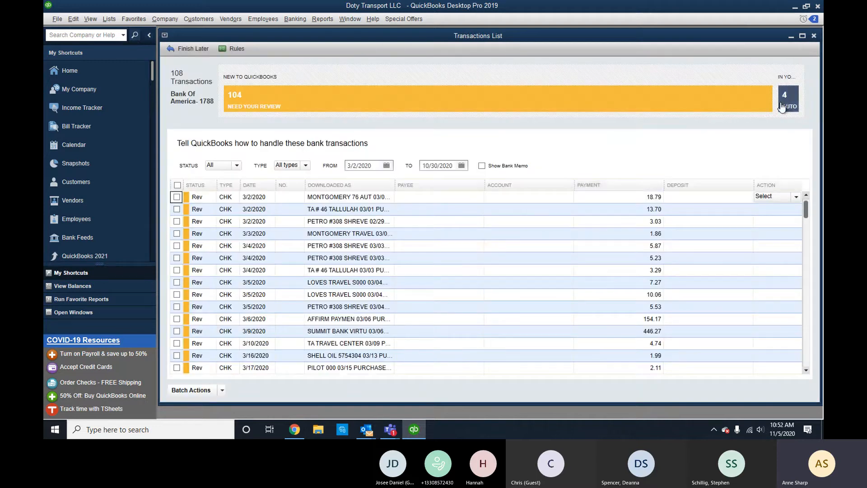
pyautogui.click(782, 108)
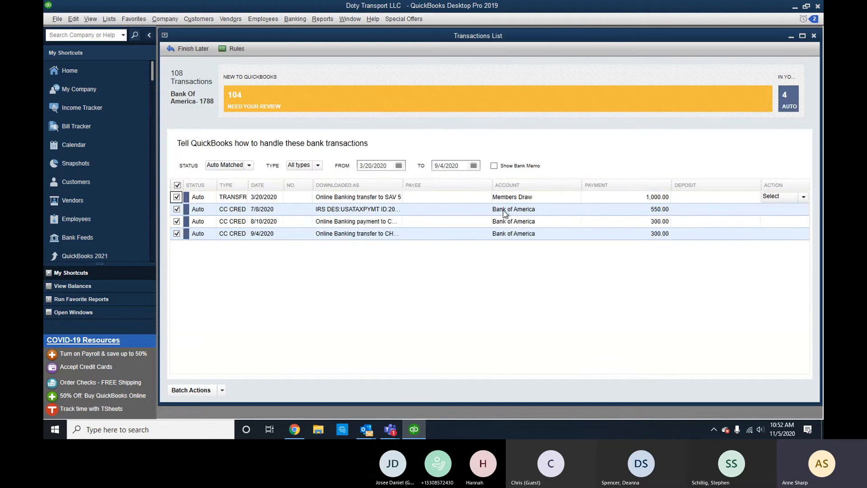
pyautogui.click(524, 214)
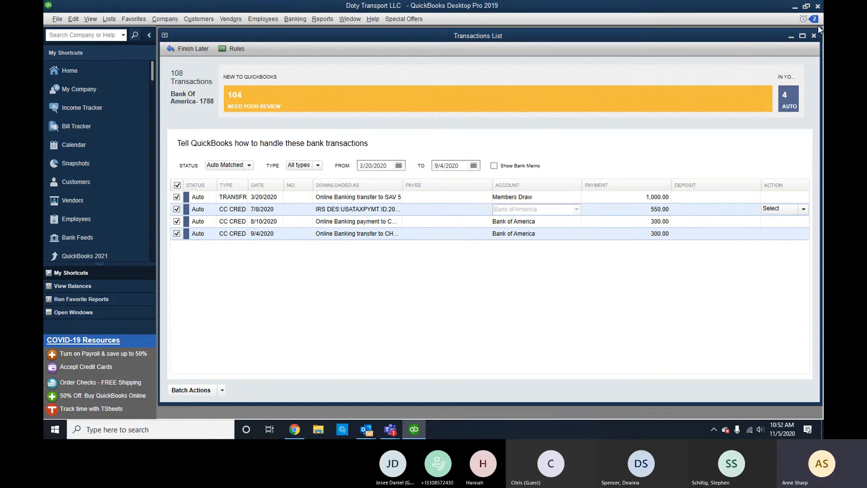
pyautogui.click(814, 36)
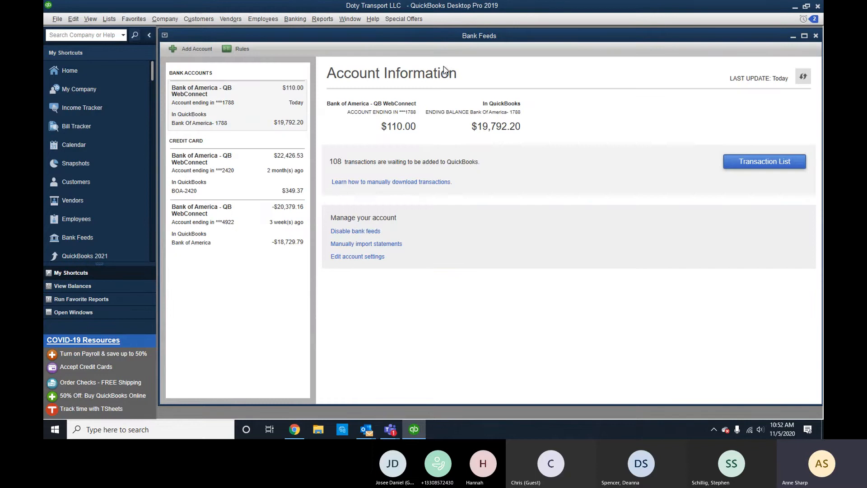
# Turn off Print Later on the Excellent Admin bill payment in the register, then go to Pay Bills.
pyautogui.click(816, 36)
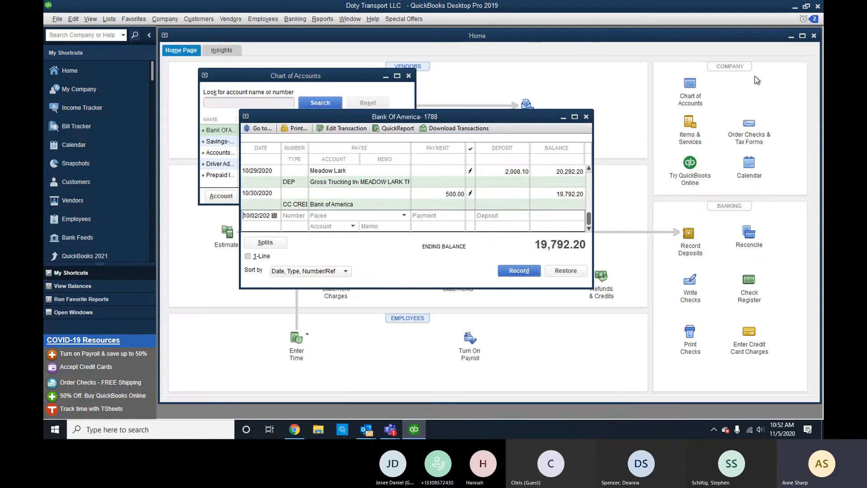
pyautogui.click(574, 117)
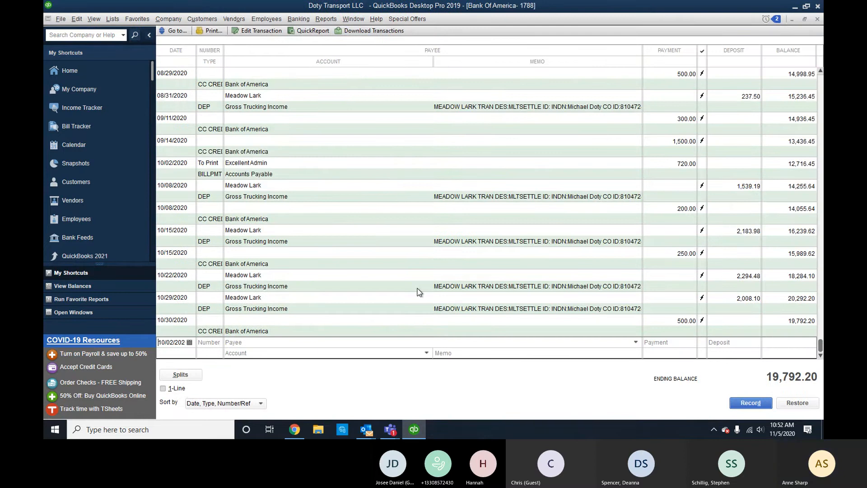
pyautogui.click(216, 163)
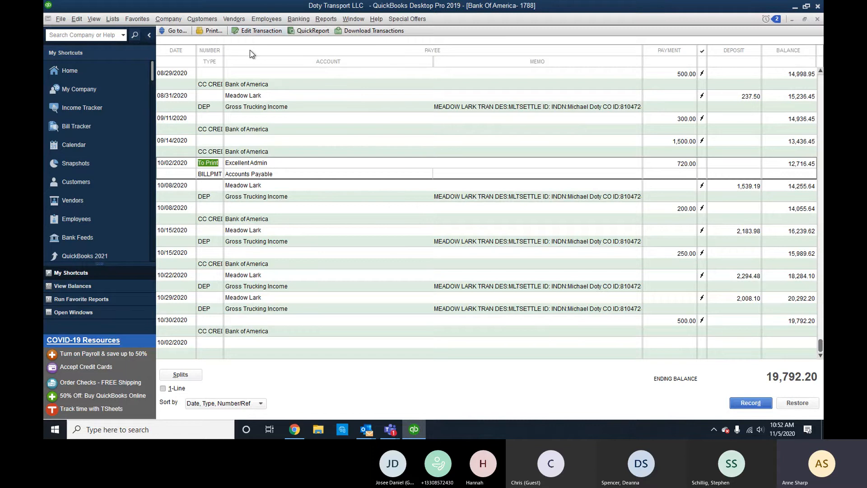
pyautogui.click(261, 31)
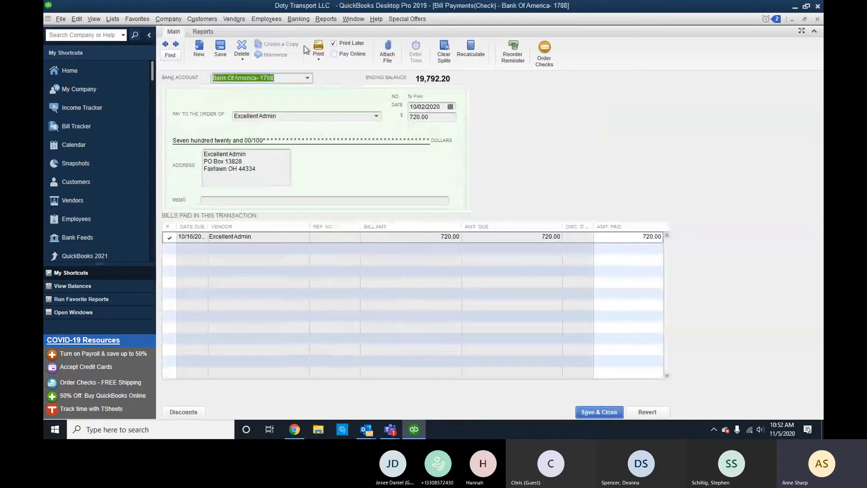
pyautogui.click(334, 44)
pyautogui.click(619, 416)
pyautogui.click(389, 136)
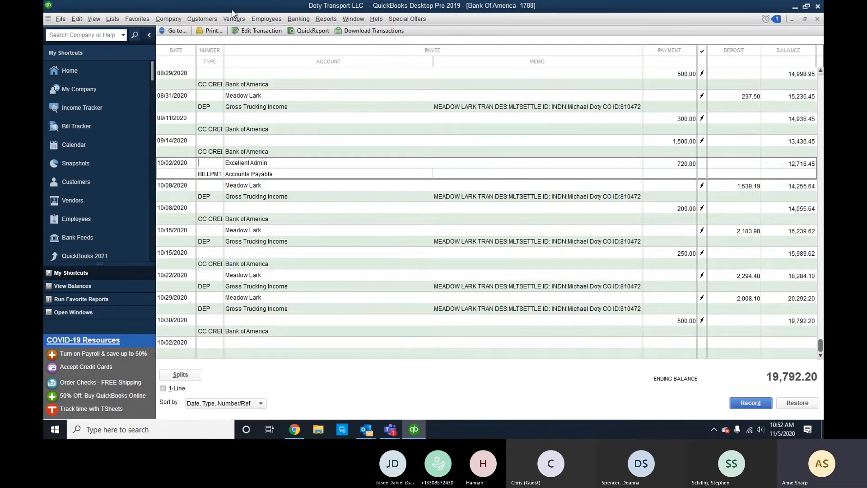
pyautogui.click(236, 19)
pyautogui.click(239, 66)
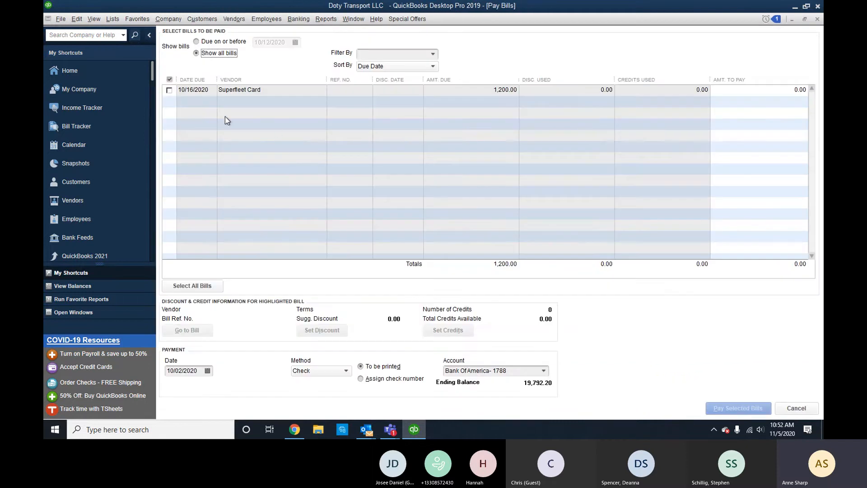
# Pay the 1,200.00 Superfleet Card bill with an assigned check number of 'Auto pay'.
pyautogui.click(169, 90)
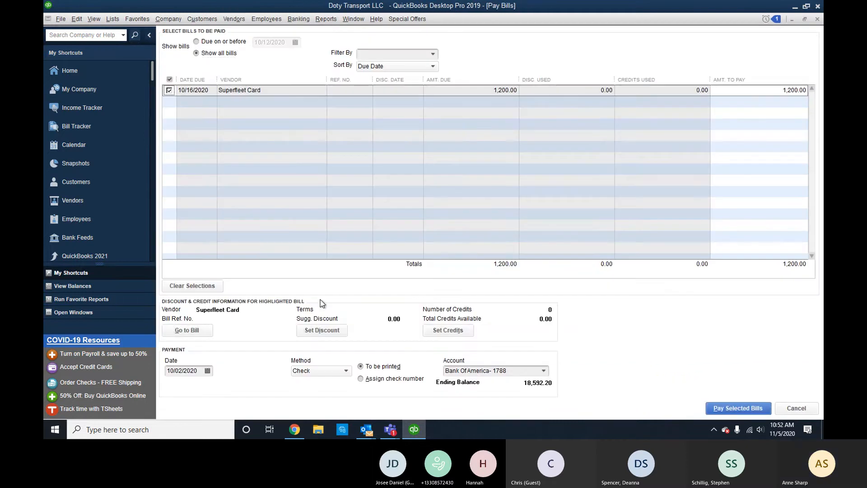
pyautogui.click(367, 381)
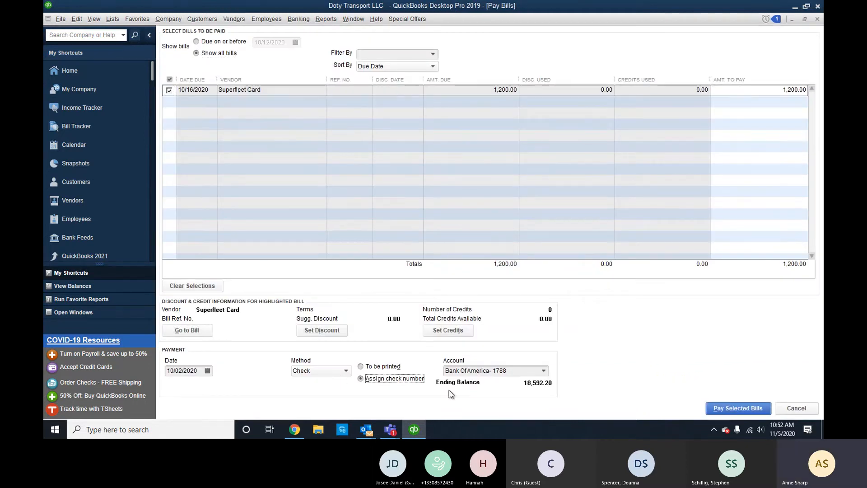
pyautogui.click(719, 409)
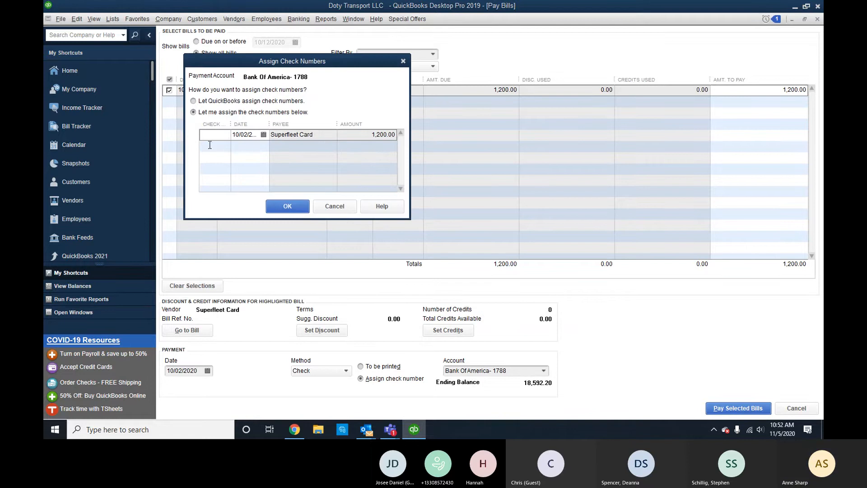
pyautogui.write('aUTO')
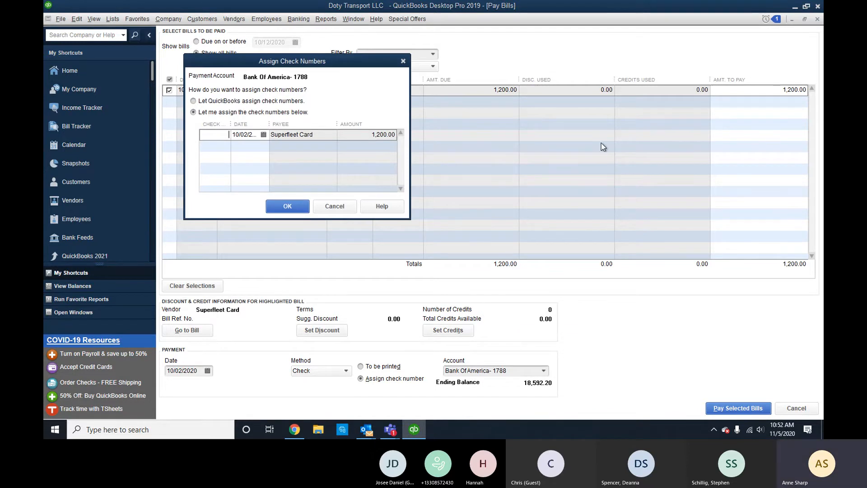
pyautogui.write('o Paym')
pyautogui.press('BackSpace')
pyautogui.press('BackSpace')
pyautogui.press('BackSpace')
pyautogui.press('BackSpace')
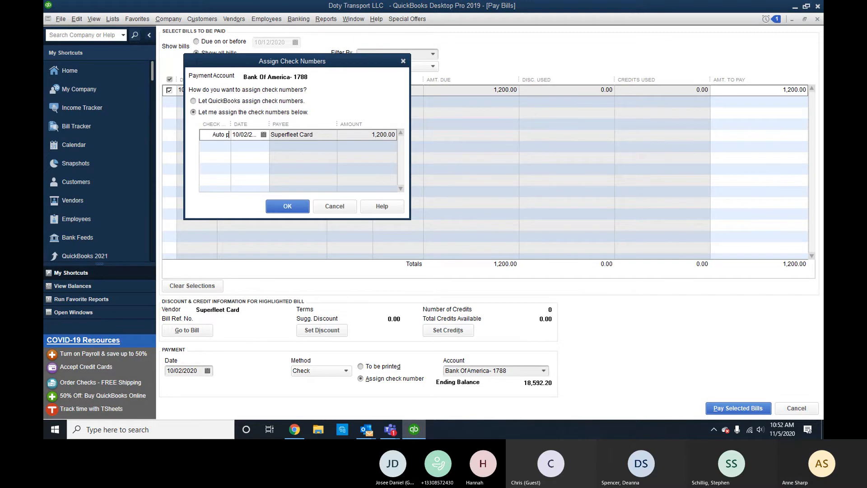
pyautogui.click(287, 206)
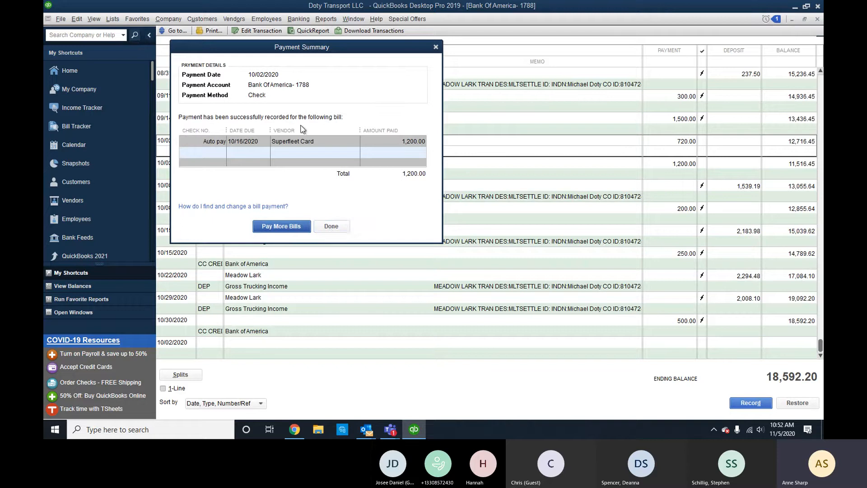
pyautogui.click(331, 227)
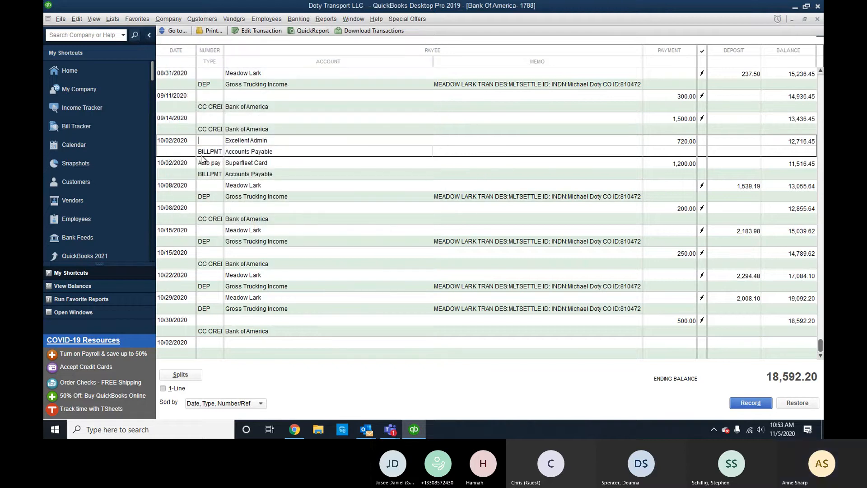
# Select the 10/08/2020 Meadow Lark deposit and scroll through the Bank of America register.
pyautogui.click(257, 186)
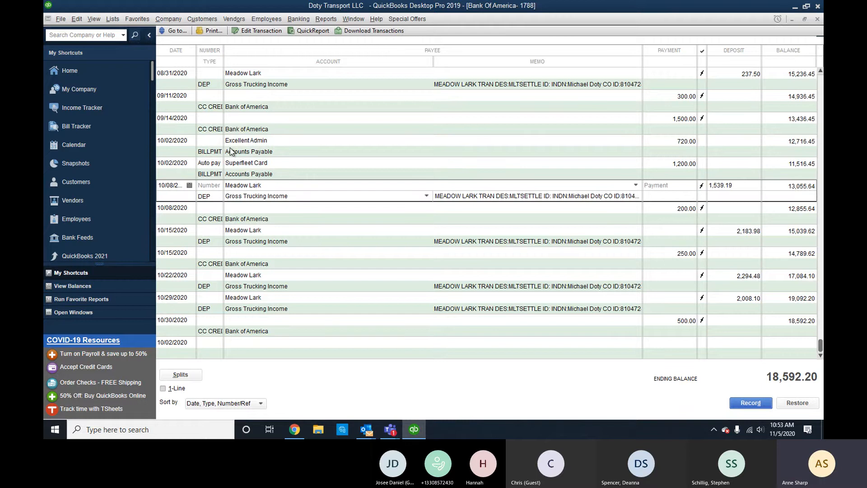
pyautogui.scroll(10, 230, 151)
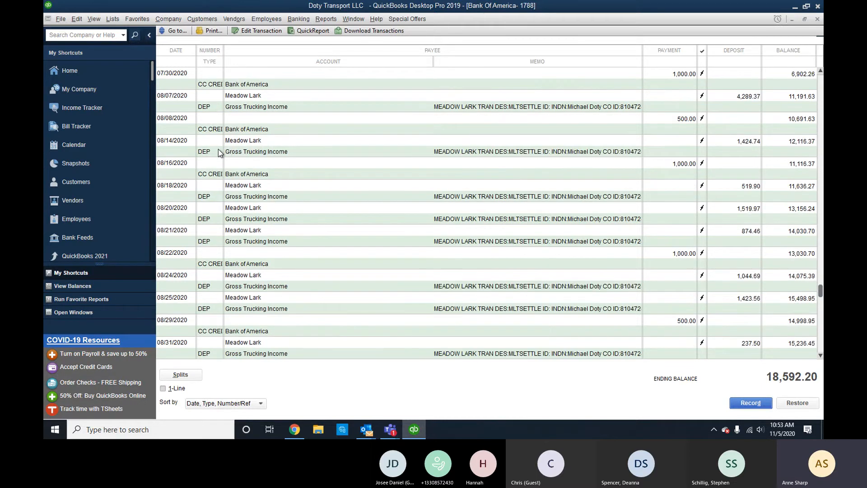
pyautogui.scroll(15, 221, 153)
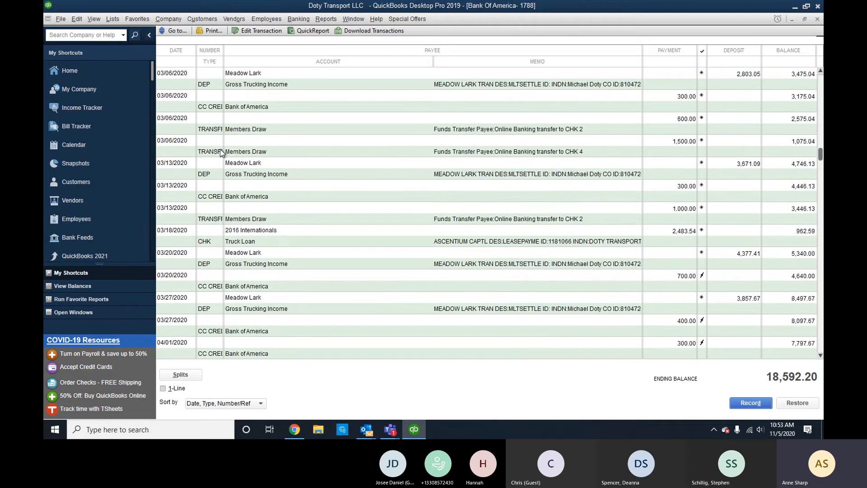
pyautogui.scroll(1, 221, 152)
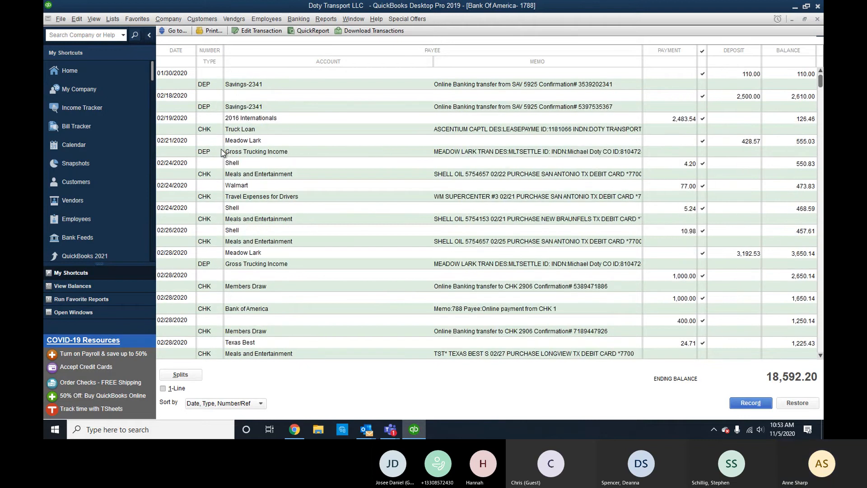
pyautogui.scroll(-9, 221, 153)
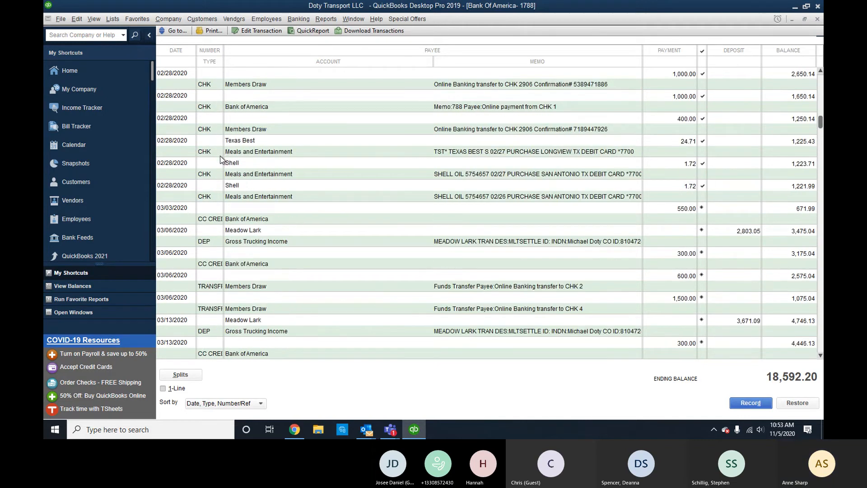
pyautogui.scroll(-3, 222, 159)
# Search the register by Amount for 1200 and jump to the 1,200.00 transaction.
pyautogui.click(174, 31)
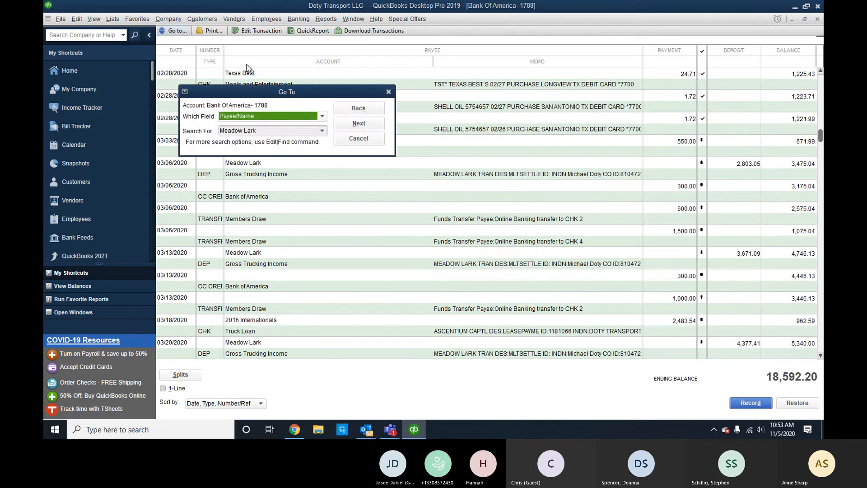
pyautogui.click(277, 117)
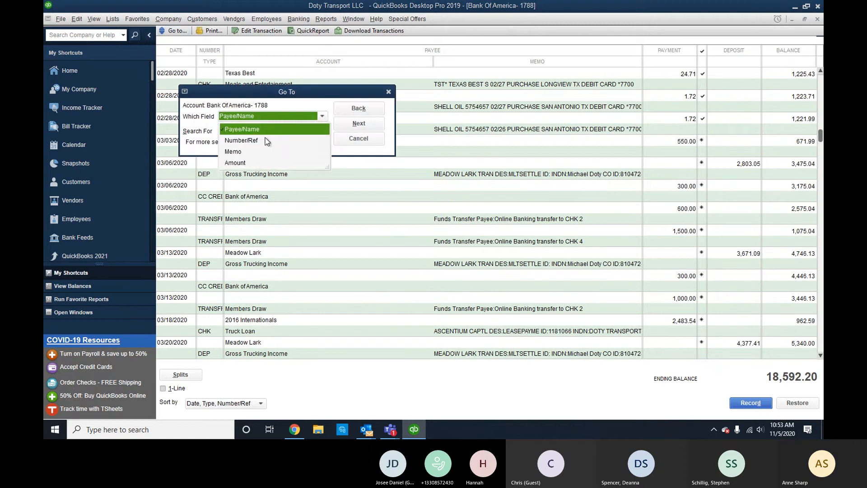
pyautogui.click(241, 164)
pyautogui.write('1200')
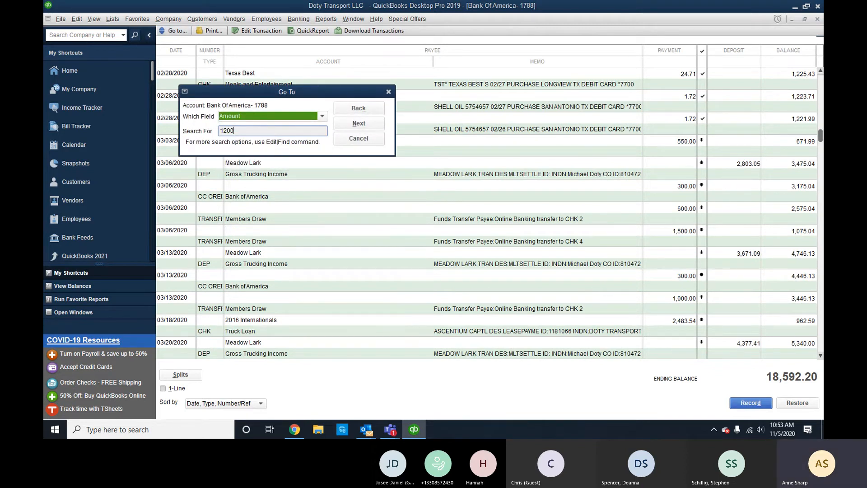
pyautogui.click(358, 123)
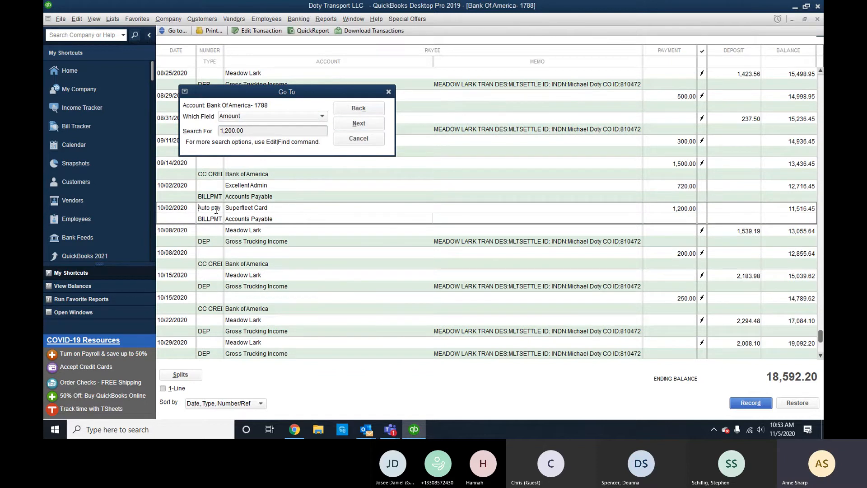
pyautogui.click(358, 139)
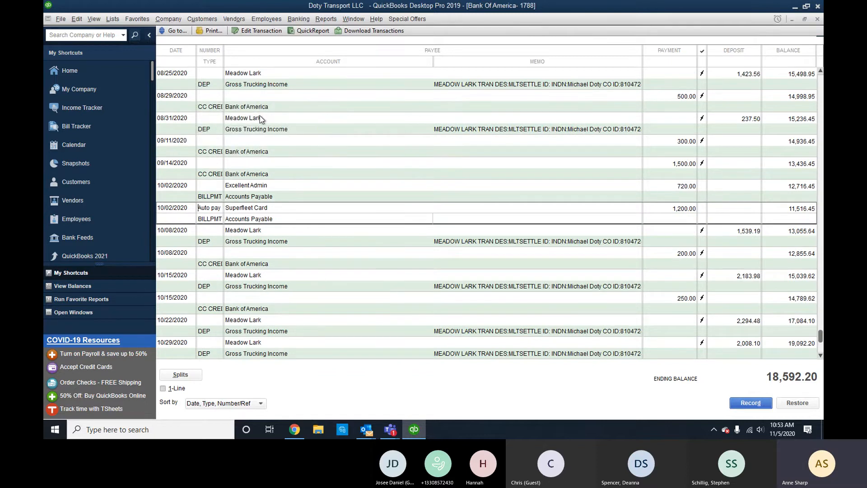
# Search again by Amount for 120, dismiss the no-more-matches message, and return to Home.
pyautogui.click(180, 31)
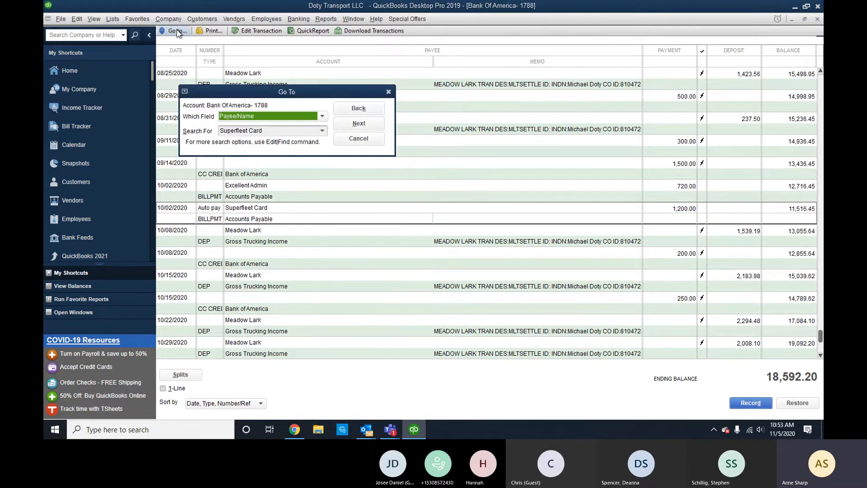
pyautogui.click(271, 116)
pyautogui.click(253, 140)
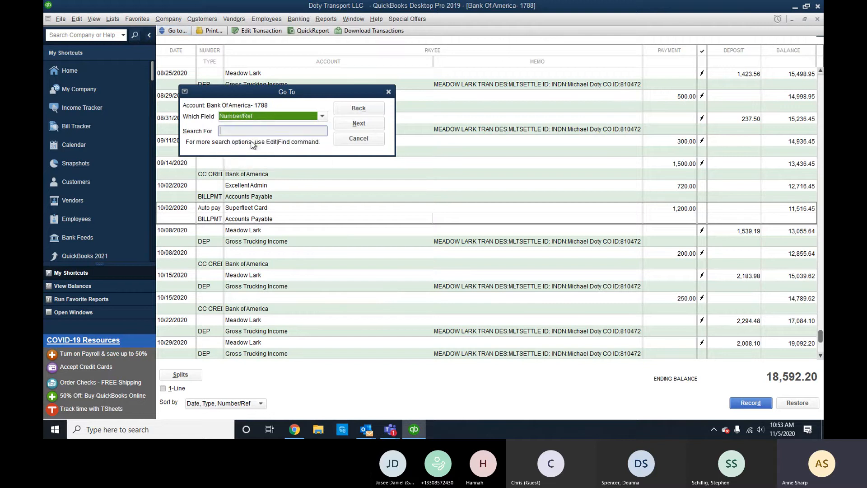
pyautogui.click(266, 121)
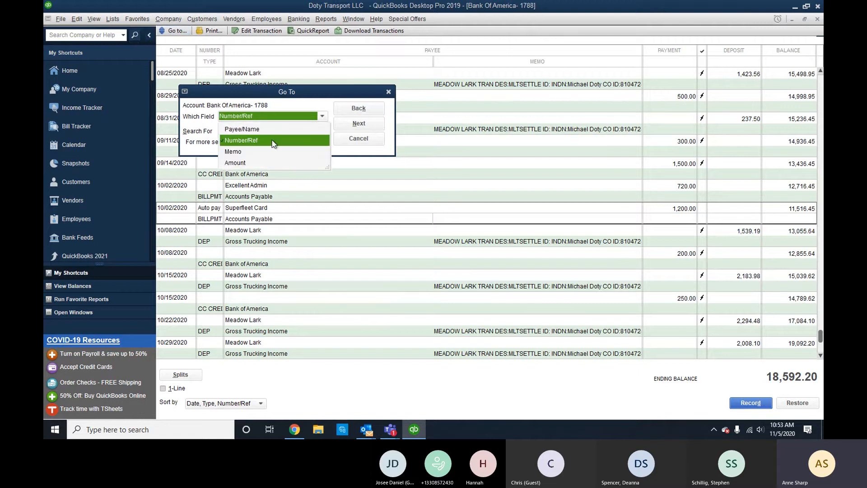
pyautogui.click(263, 163)
pyautogui.write('1200')
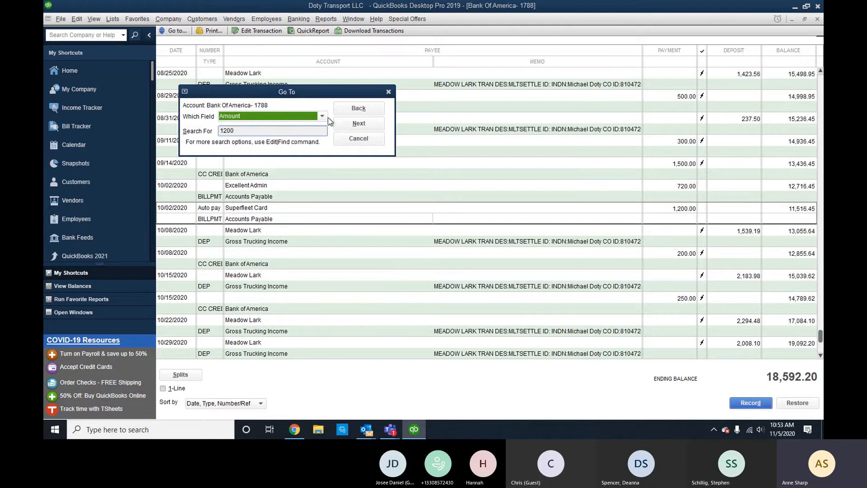
pyautogui.click(358, 124)
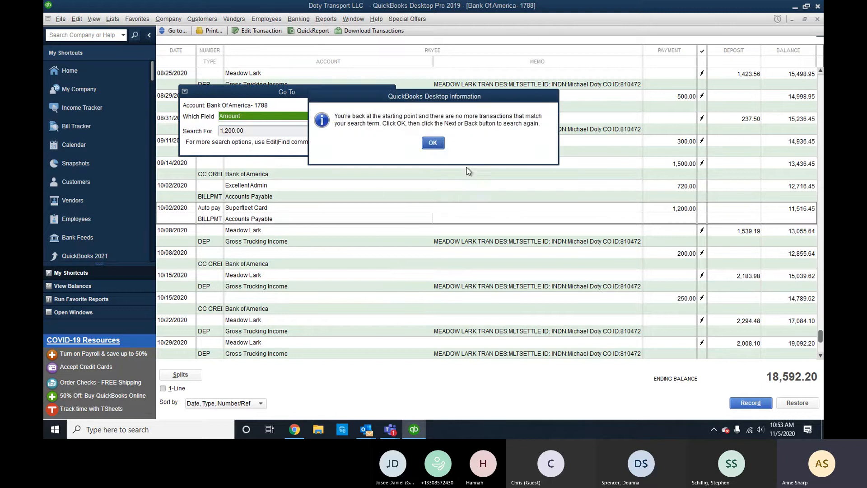
pyautogui.click(433, 143)
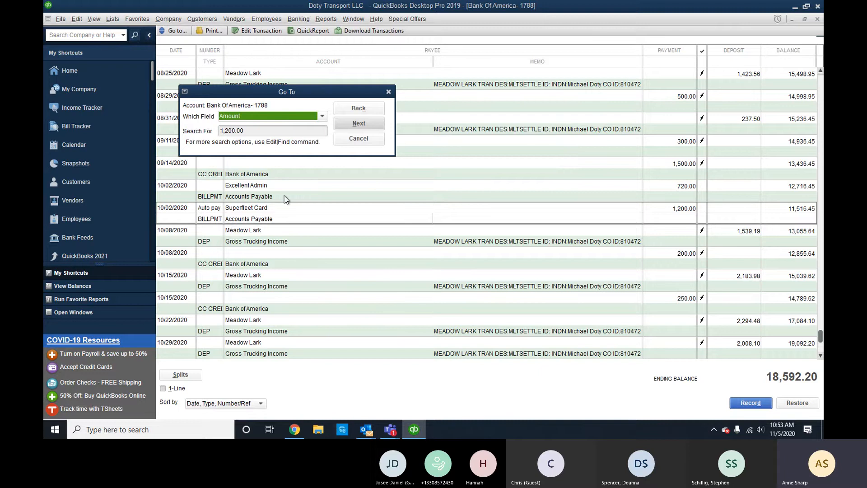
pyautogui.scroll(20, 408, 209)
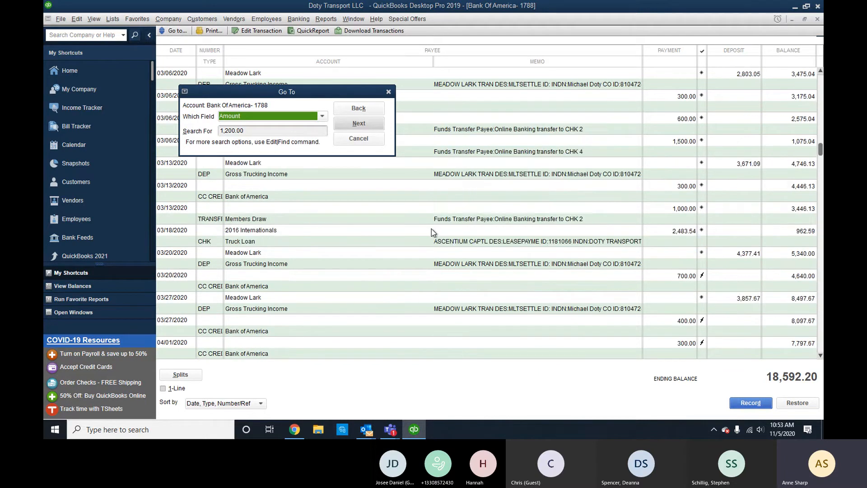
pyautogui.click(360, 139)
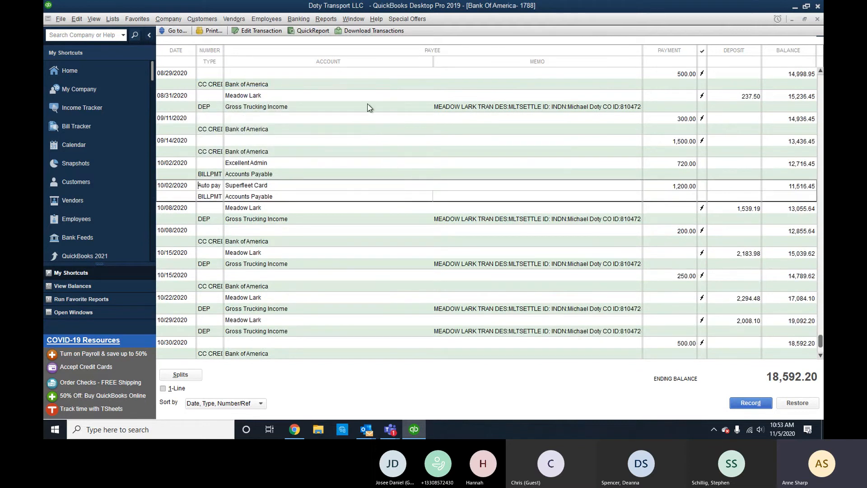
pyautogui.click(124, 67)
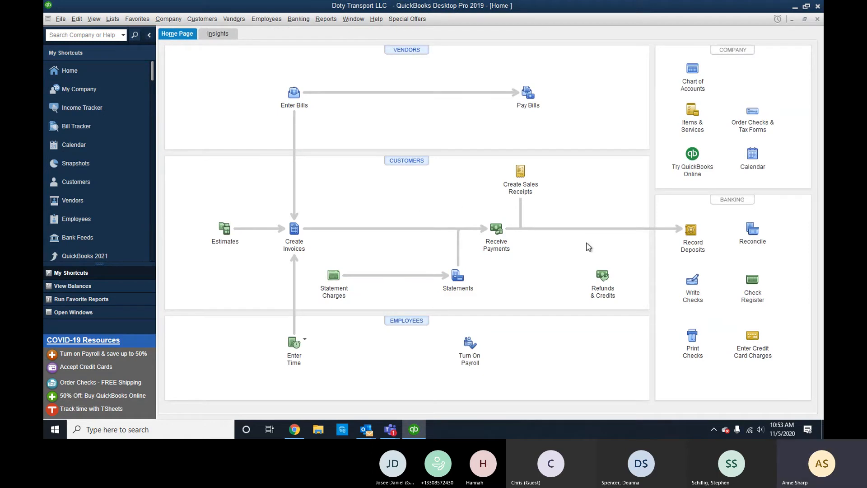
# Fill in check 150 to Excellent Admin for 150.00 under Professional Fees from Bank Of America-1788.
pyautogui.click(690, 281)
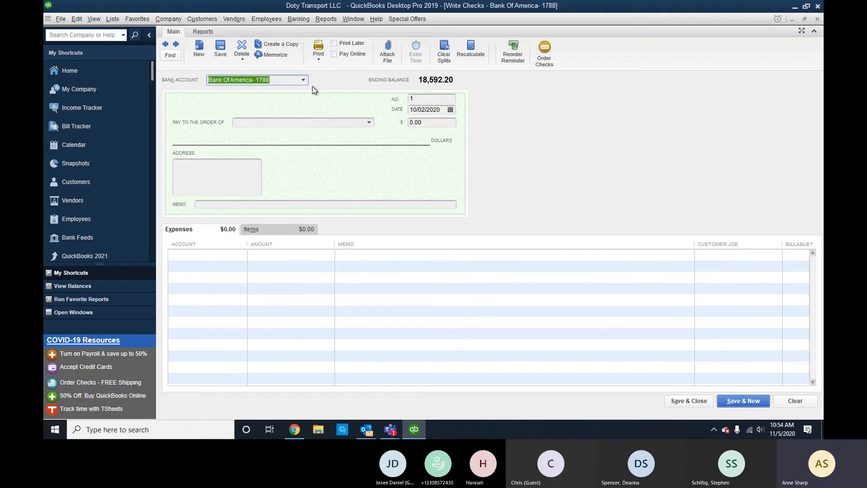
pyautogui.press('Tab')
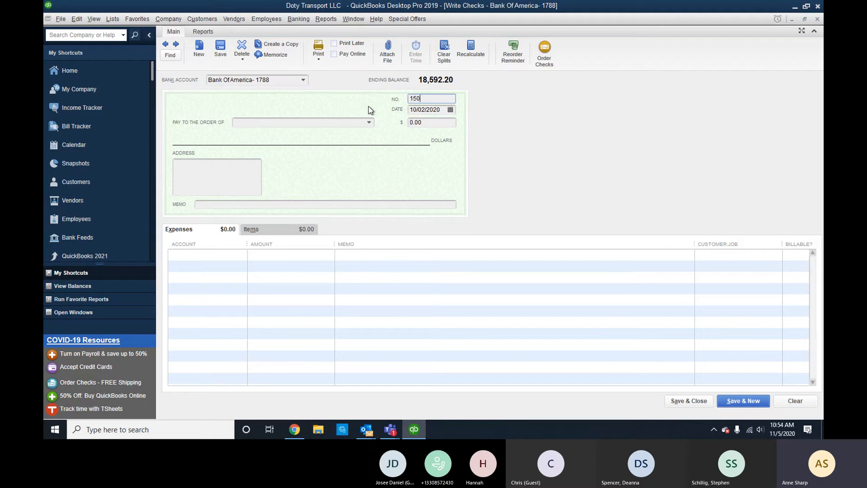
pyautogui.click(355, 122)
pyautogui.write('Excellent Admin')
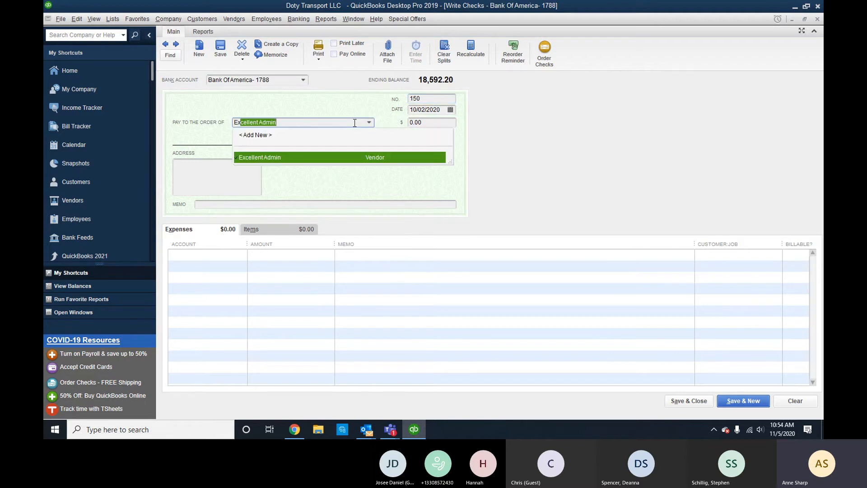
pyautogui.press('Tab')
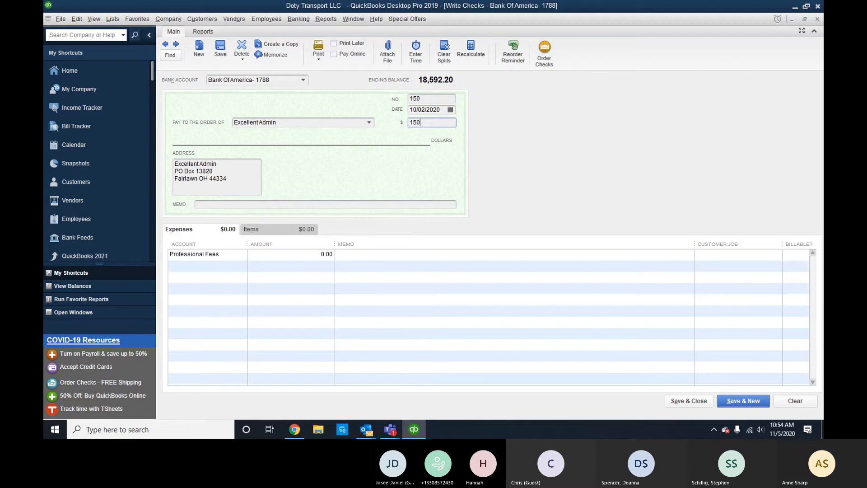
pyautogui.press('Tab')
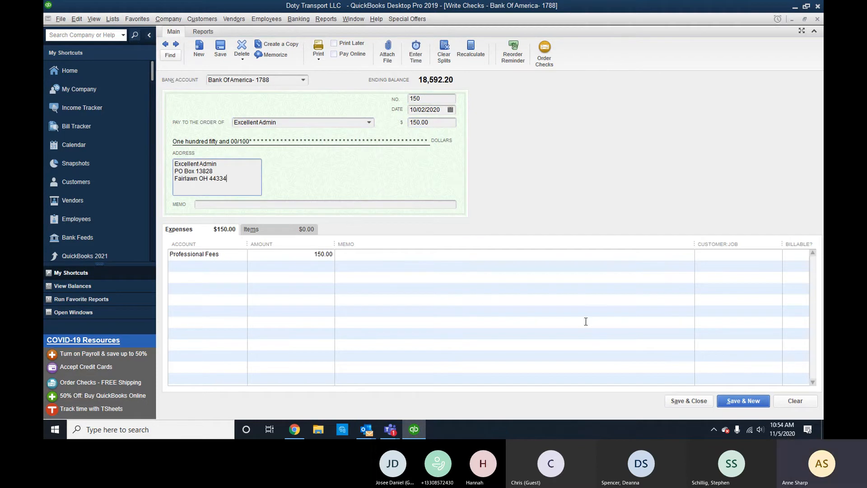
pyautogui.click(318, 58)
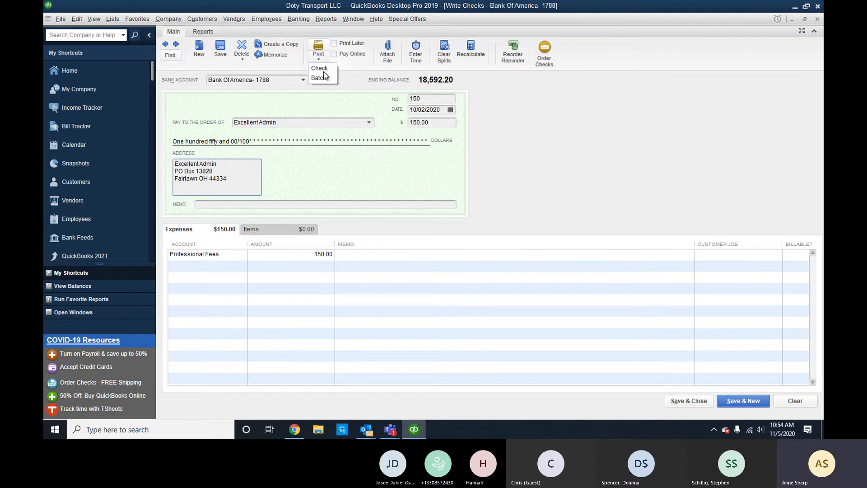
# Save check 150, then fill check 151 to Superfleet Card for 150.00.
pyautogui.click(754, 401)
pyautogui.click(755, 401)
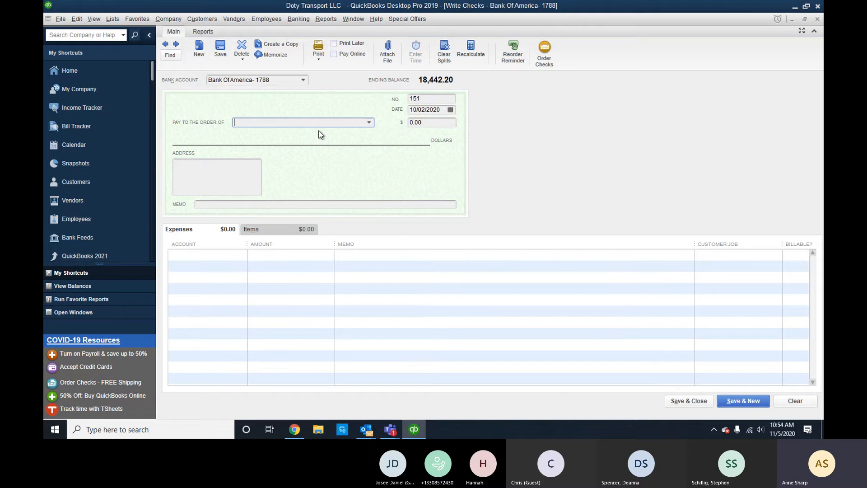
pyautogui.write('Superfleet Card')
pyautogui.press('Tab')
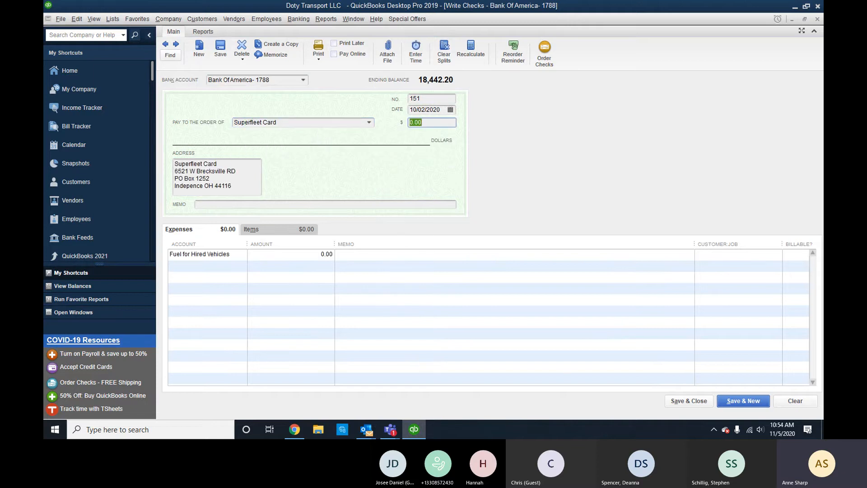
pyautogui.write('150')
pyautogui.press('Tab')
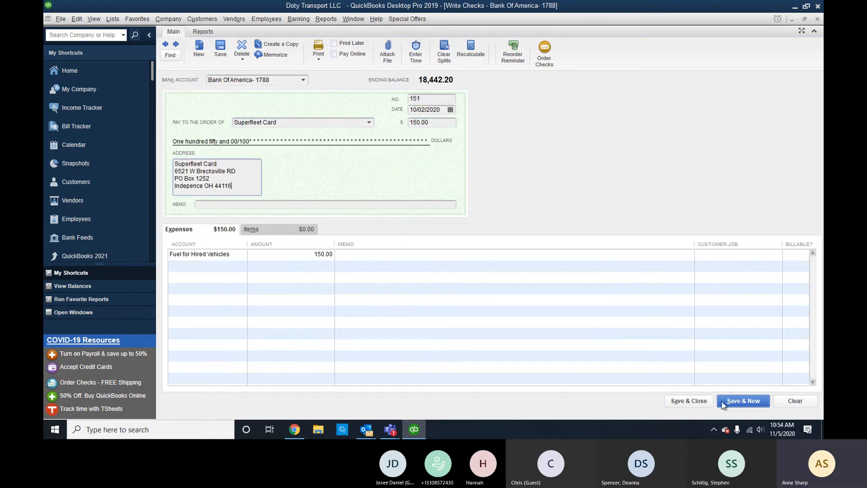
pyautogui.click(319, 59)
pyautogui.click(325, 75)
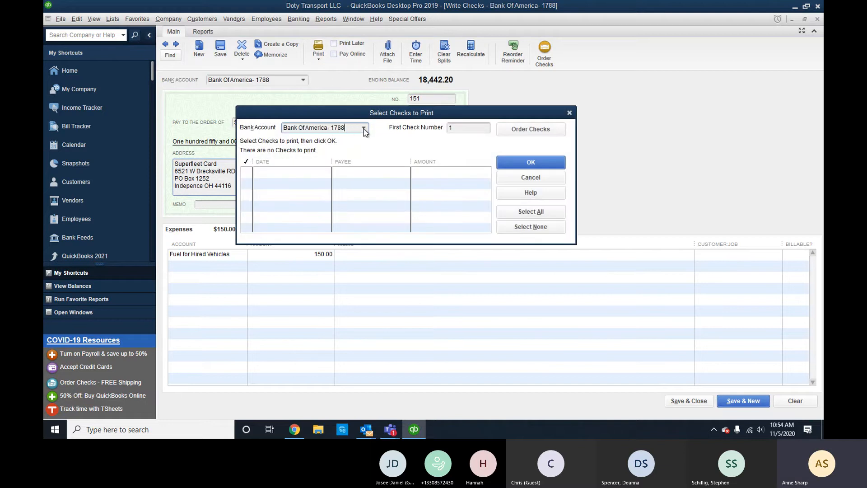
pyautogui.click(365, 128)
pyautogui.click(362, 141)
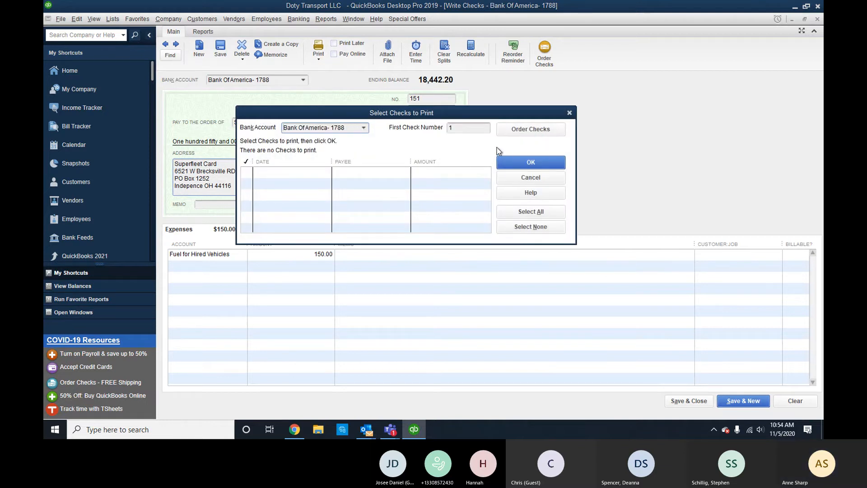
pyautogui.click(479, 131)
pyautogui.click(542, 180)
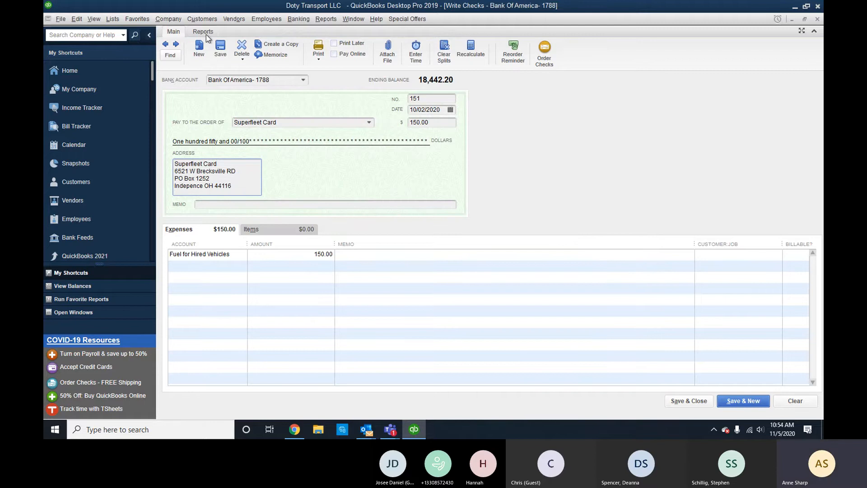
# Mark check 151 and the Excellent Admin and Superfleet Card bill payments to print later.
pyautogui.click(334, 44)
pyautogui.click(743, 401)
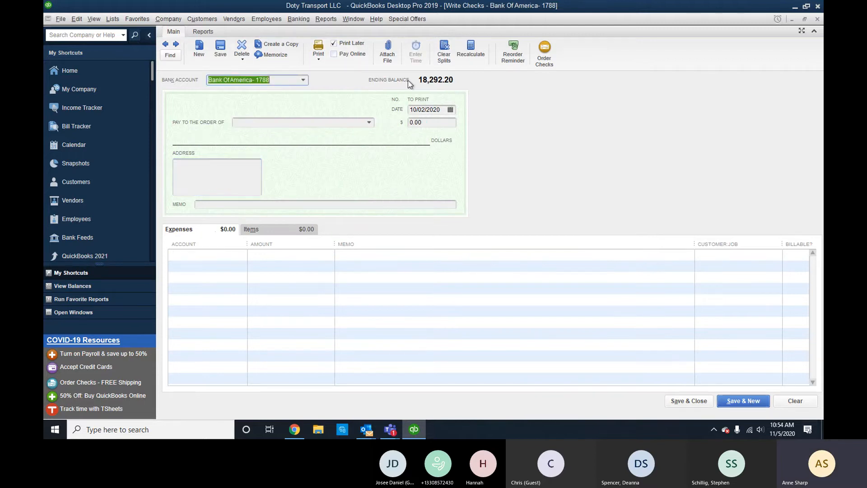
pyautogui.click(165, 42)
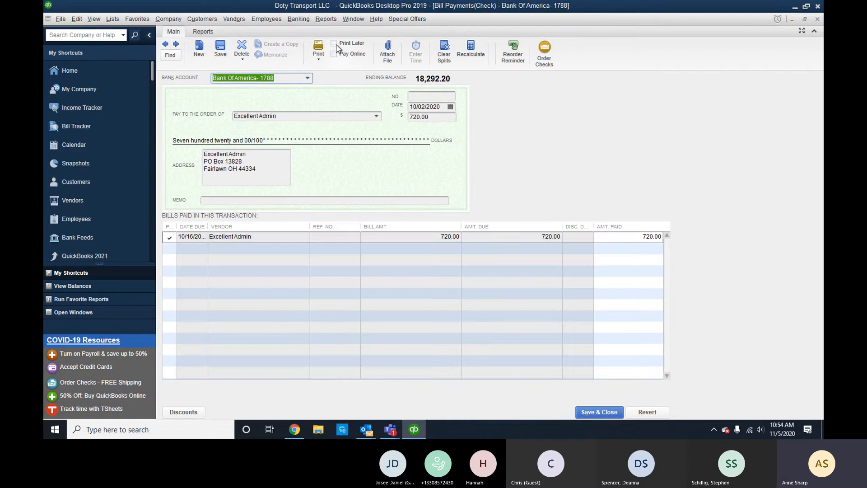
pyautogui.click(335, 44)
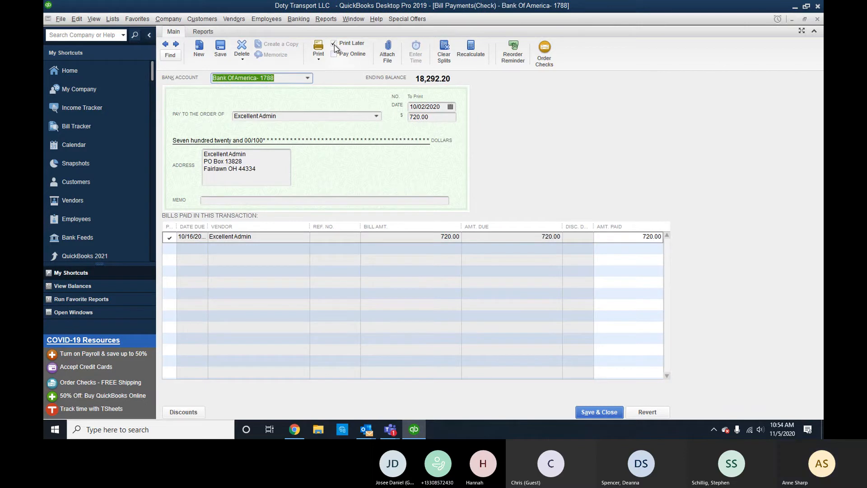
pyautogui.click(178, 45)
pyautogui.click(402, 138)
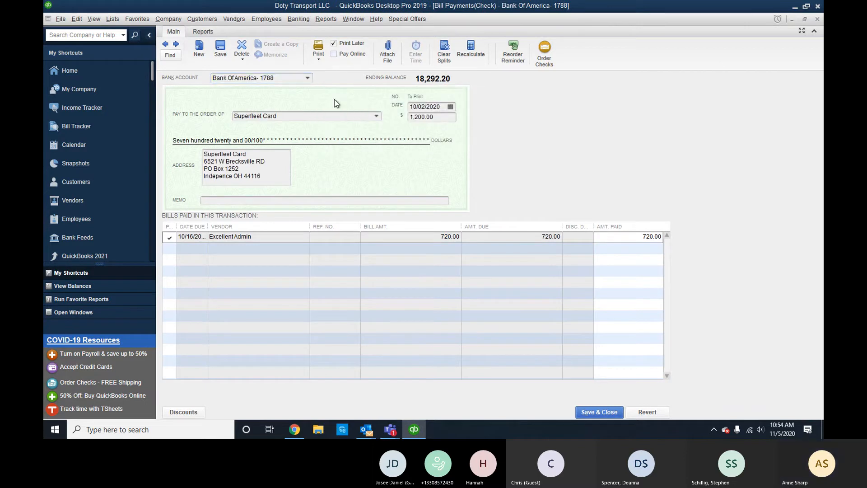
pyautogui.click(334, 44)
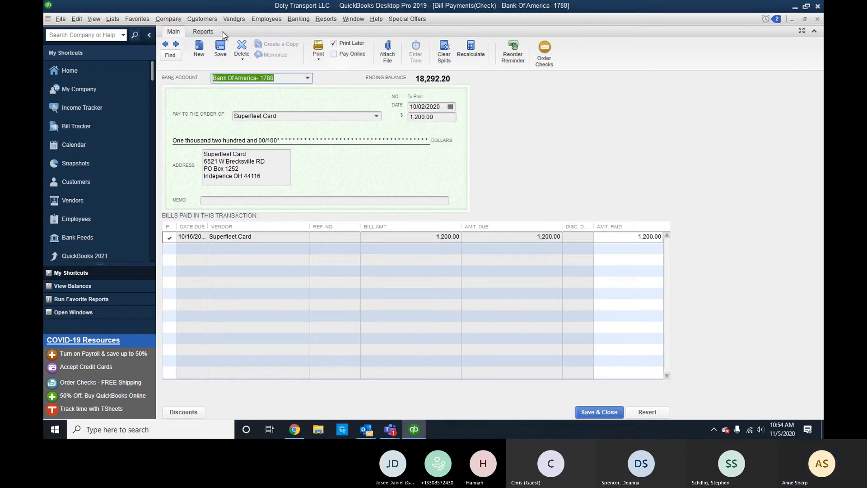
pyautogui.click(177, 45)
pyautogui.click(402, 138)
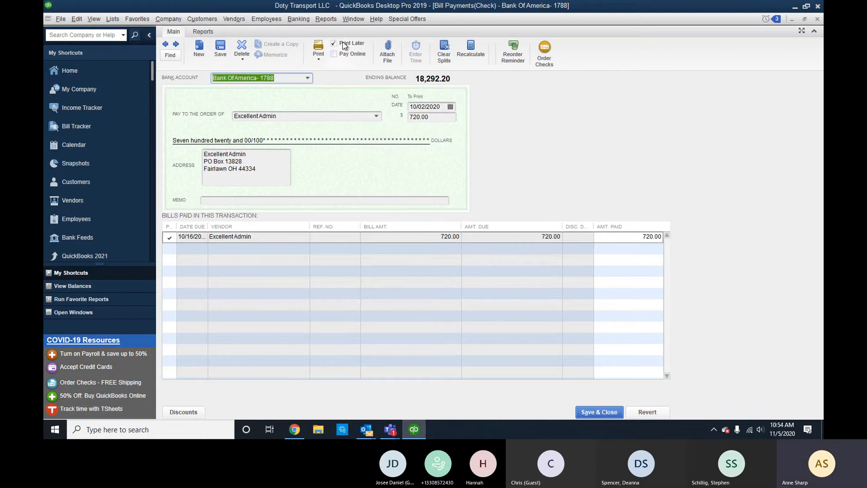
# Review the three checks totalling $2,070.00 in the print batch, cancel, and unmark Excellent Admin's payment.
pyautogui.click(319, 52)
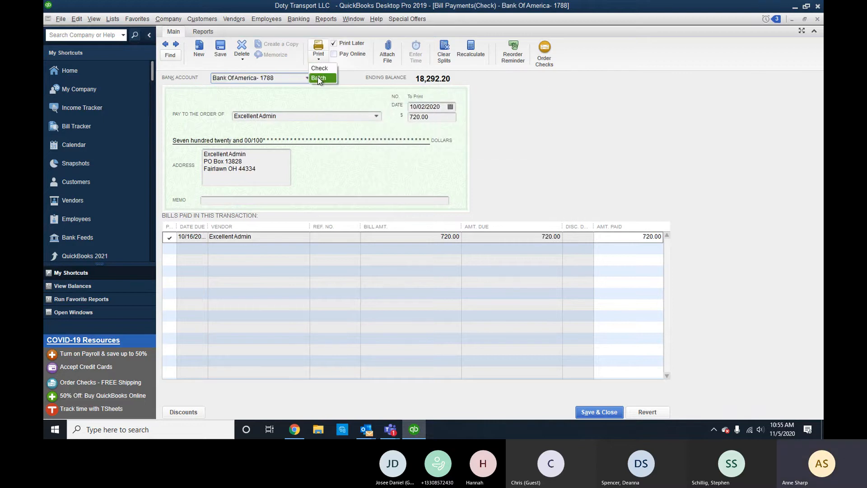
pyautogui.click(318, 79)
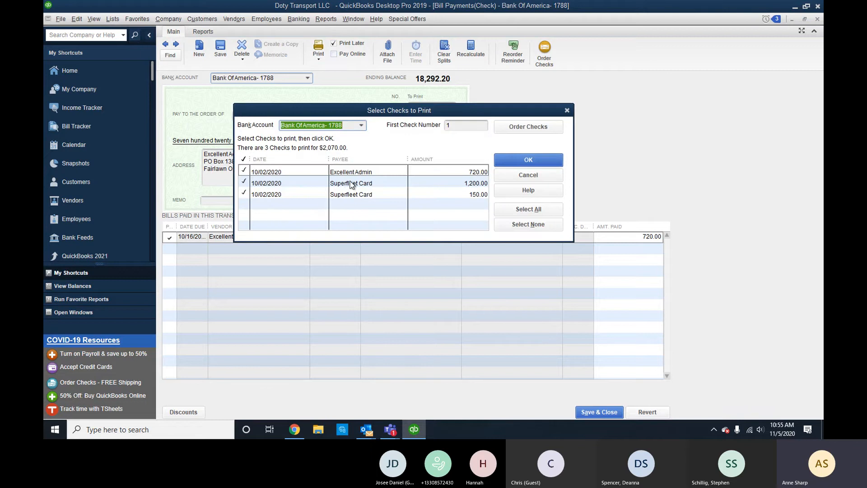
pyautogui.click(528, 175)
pyautogui.click(334, 43)
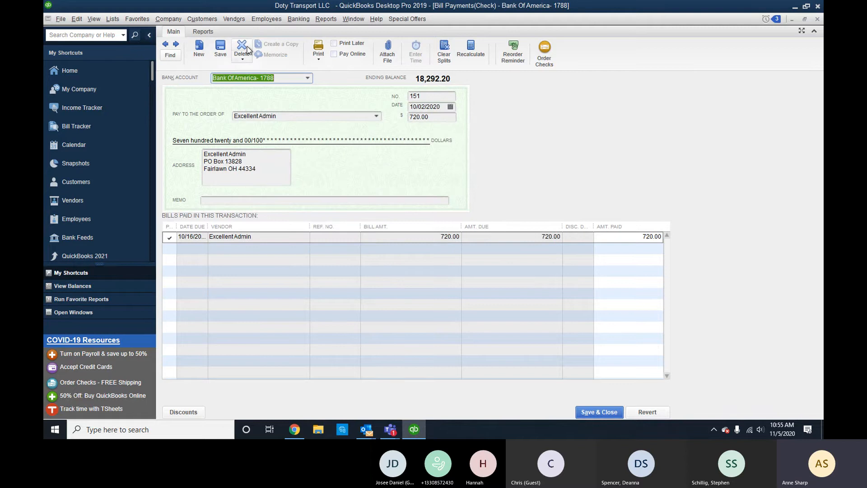
# Save and step back to the previous check, leaving its Print Later mark cleared.
pyautogui.click(166, 44)
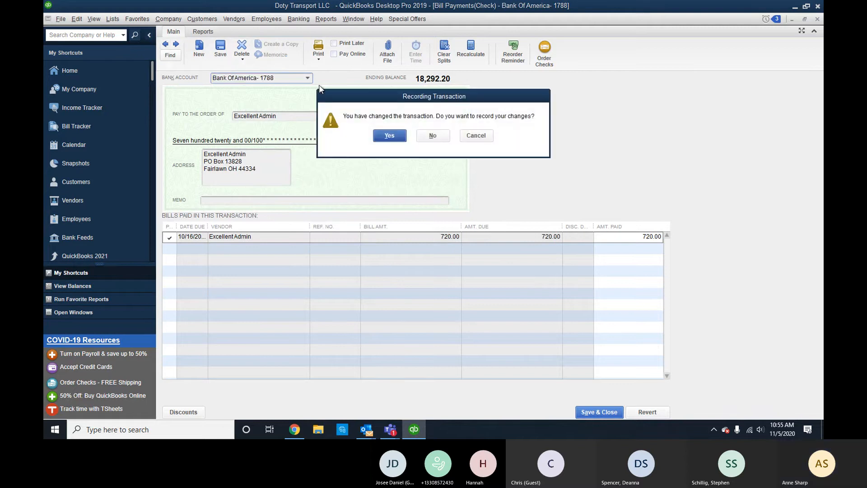
pyautogui.click(381, 136)
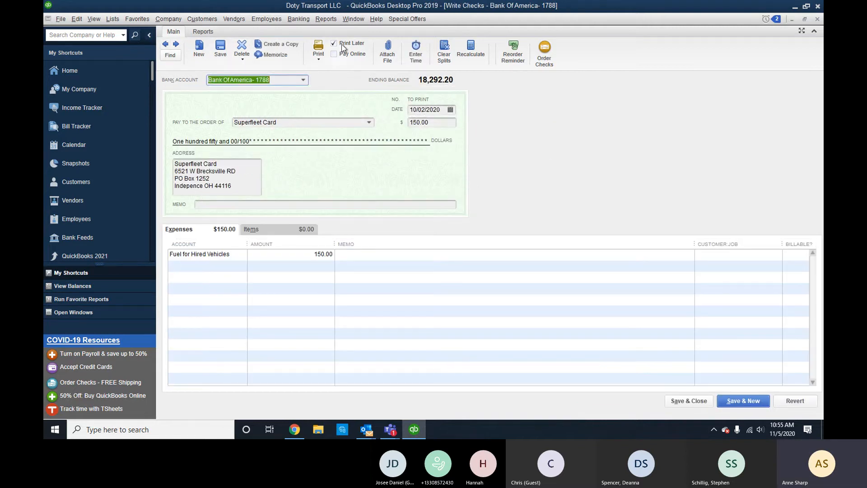
pyautogui.click(334, 43)
pyautogui.click(334, 43)
pyautogui.click(334, 43)
# Delete Excellent Admin's 150.00 check 150, returning the Bank of America balance to 18,442.20.
pyautogui.click(166, 45)
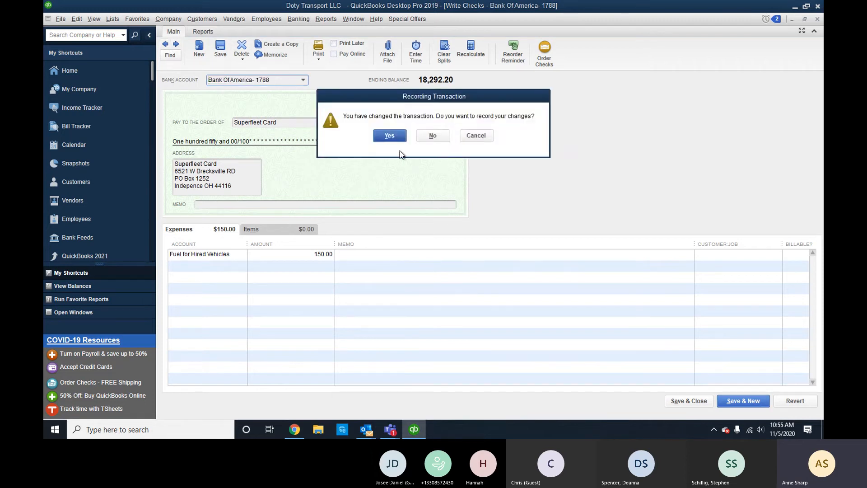
pyautogui.click(383, 138)
pyautogui.click(391, 192)
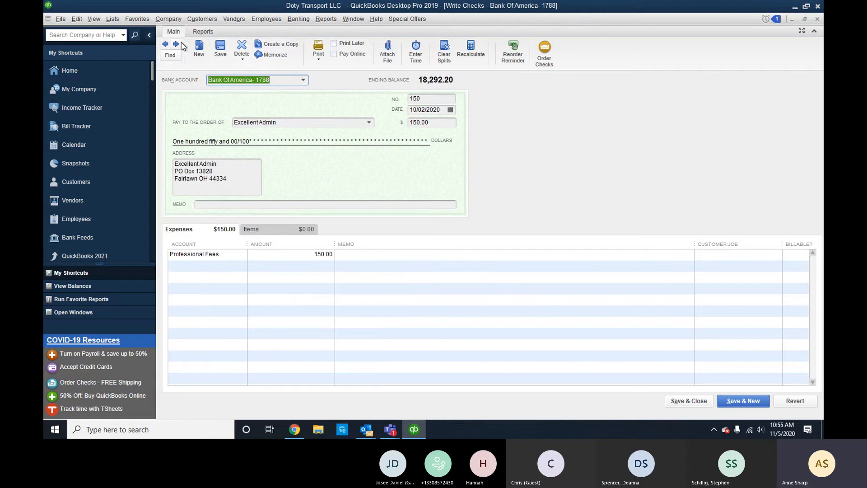
pyautogui.click(247, 60)
pyautogui.click(250, 68)
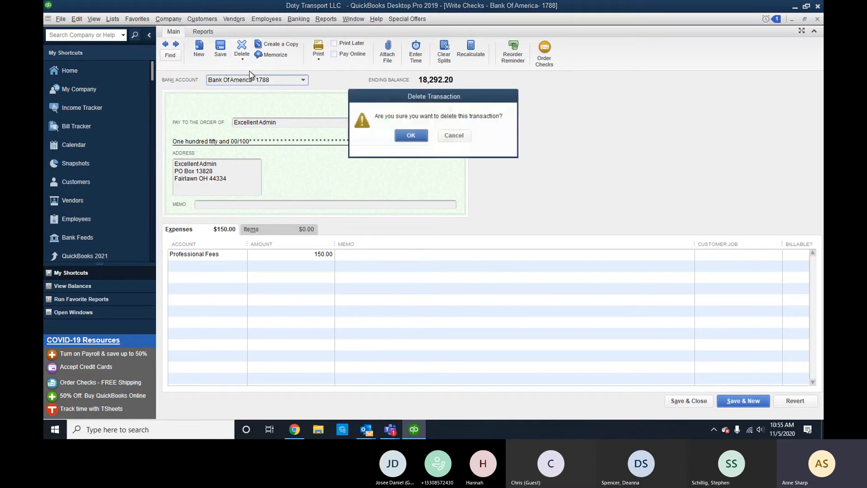
pyautogui.click(415, 135)
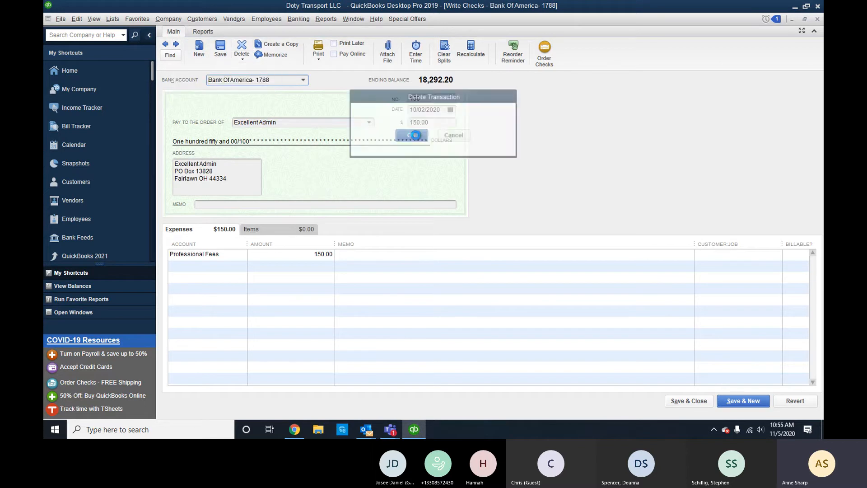
# Return to the Excellent Admin 720.00 bill payment and record it with Save & Close.
pyautogui.click(179, 45)
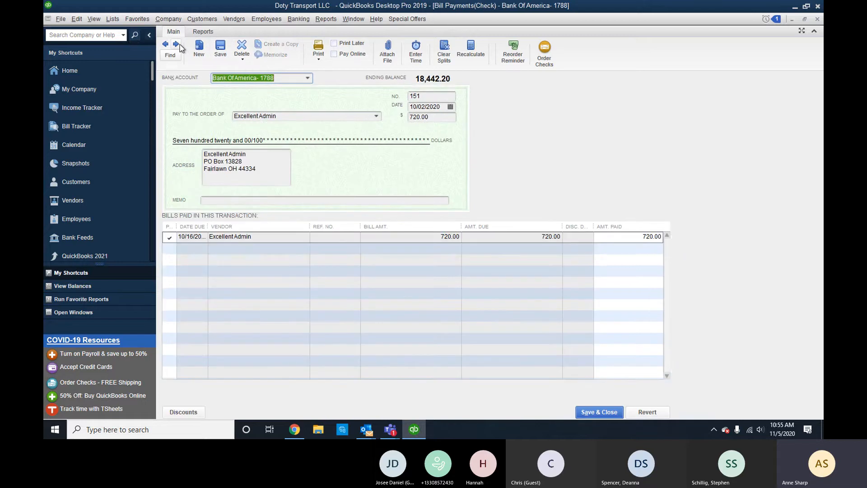
pyautogui.click(179, 46)
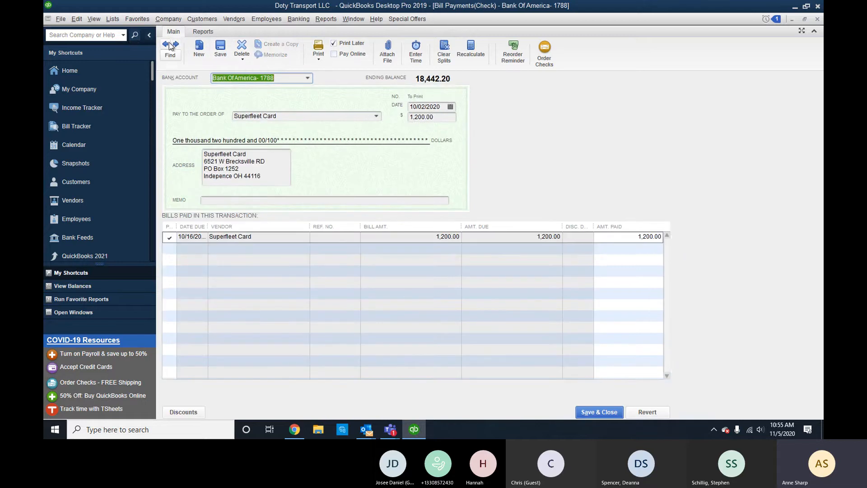
pyautogui.click(169, 42)
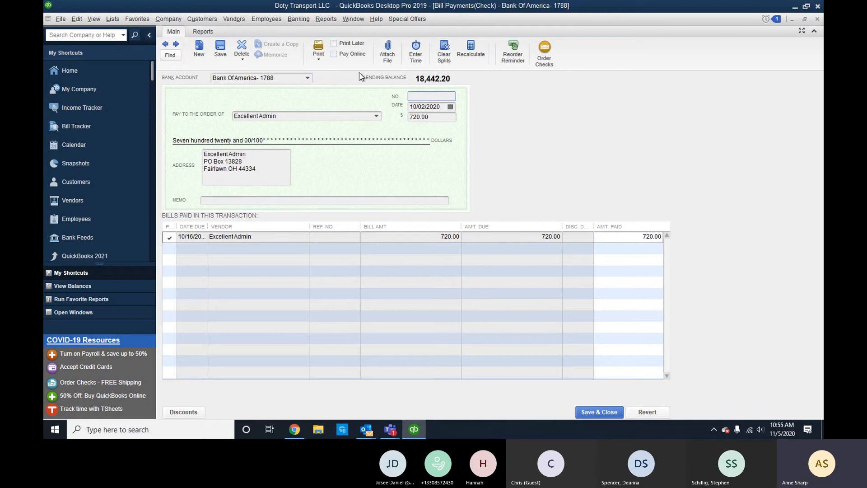
pyautogui.click(599, 412)
pyautogui.click(389, 138)
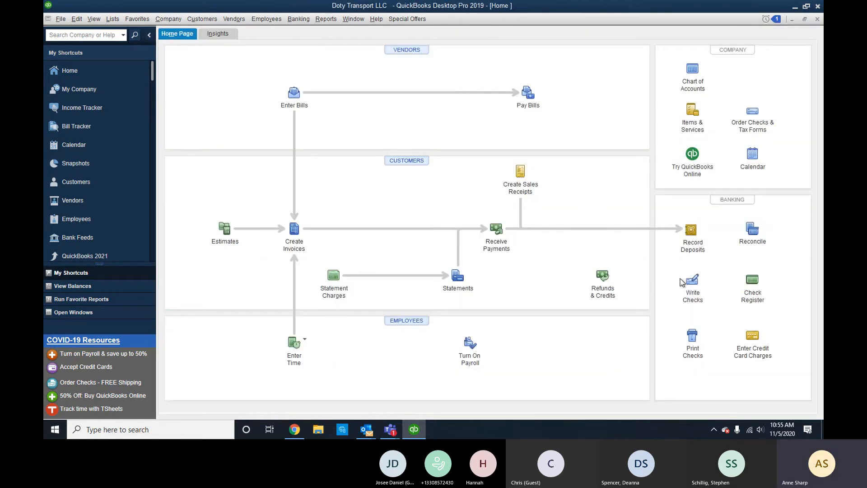
# Record the Superfleet Card 1,200.00 payment as check 151 without Print Later, then reopen it.
pyautogui.hotkey('ctrl', 'w')
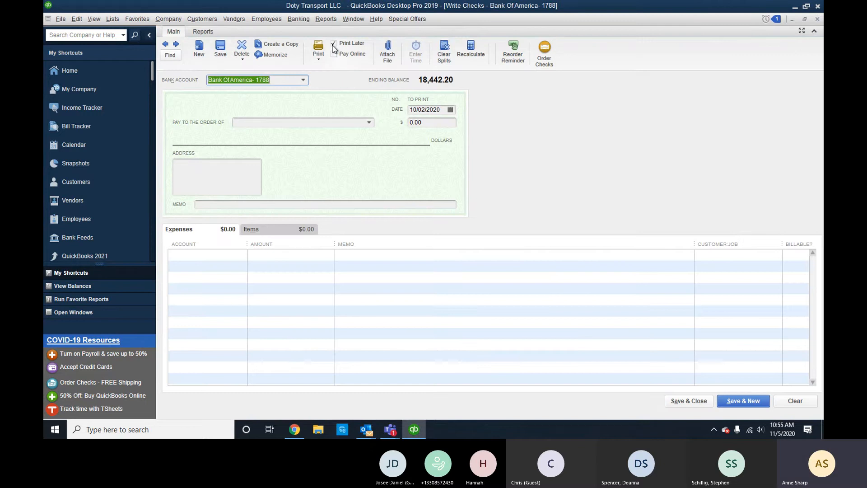
pyautogui.click(165, 44)
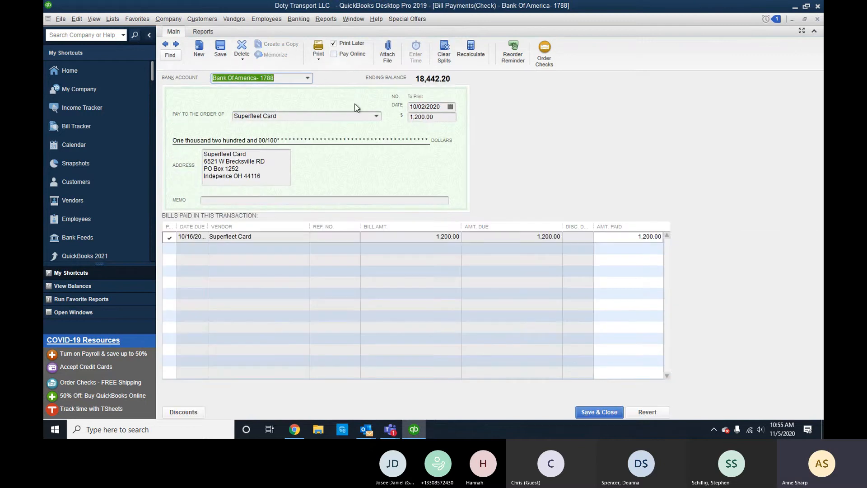
pyautogui.click(335, 44)
pyautogui.click(602, 414)
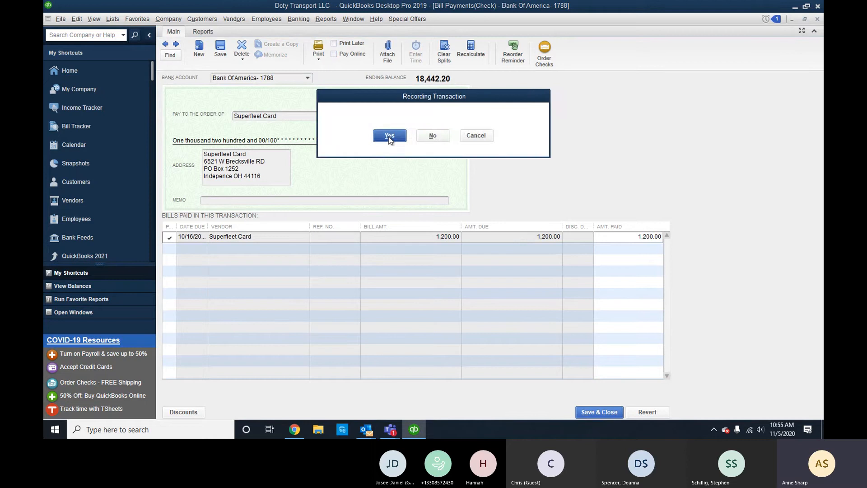
pyautogui.click(387, 134)
pyautogui.click(393, 193)
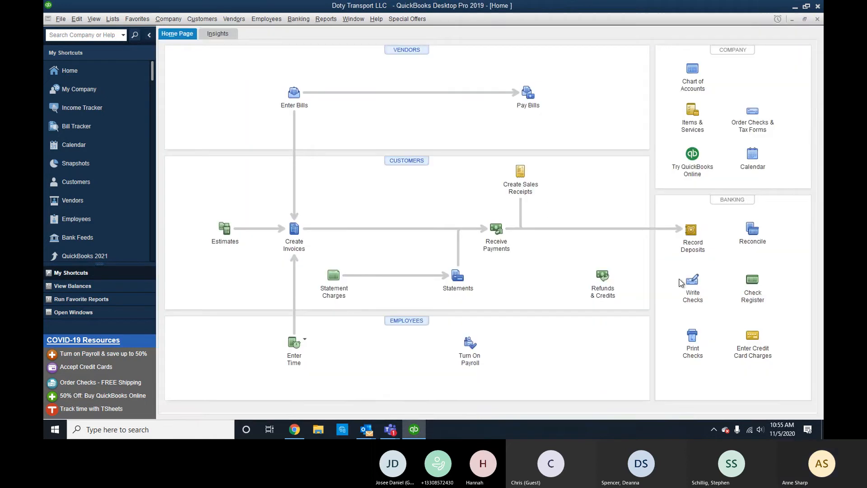
pyautogui.click(683, 282)
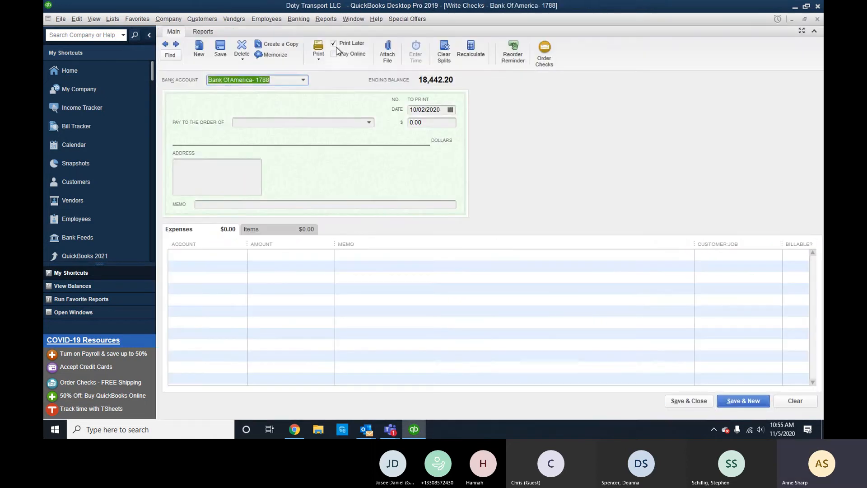
pyautogui.click(166, 44)
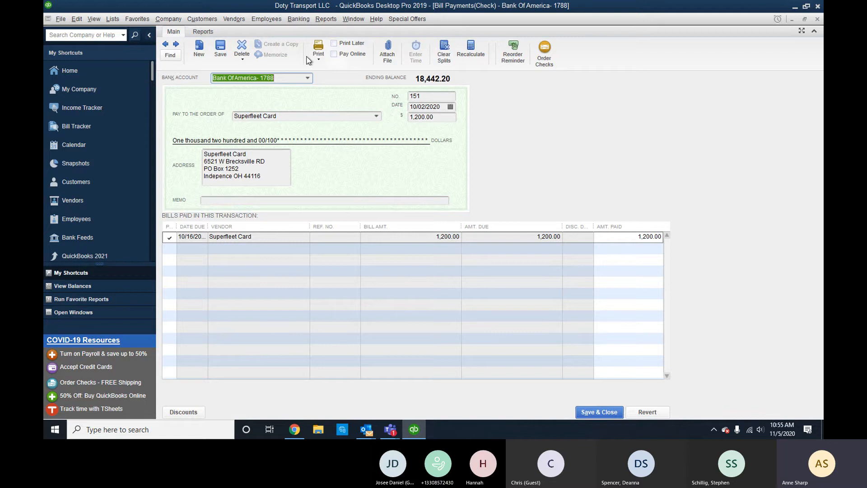
# Find the Superfleet Card check 151 bill payment and delete it, confirming with OK.
pyautogui.click(165, 45)
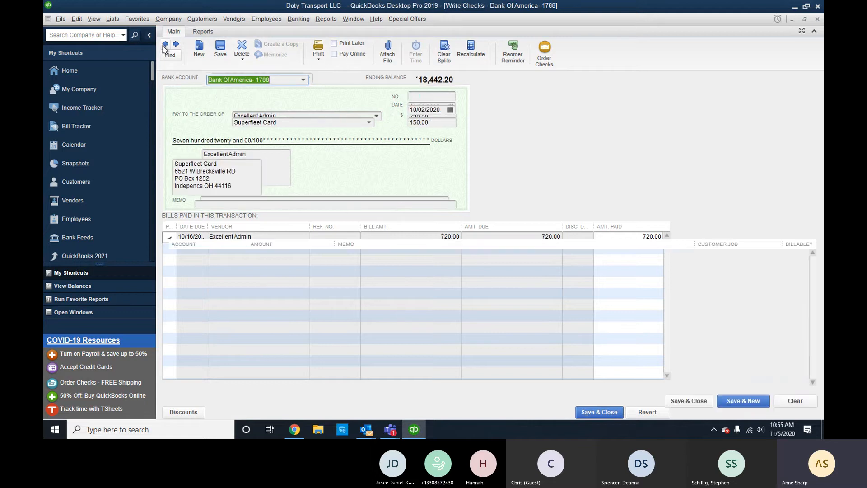
pyautogui.click(165, 45)
pyautogui.click(176, 45)
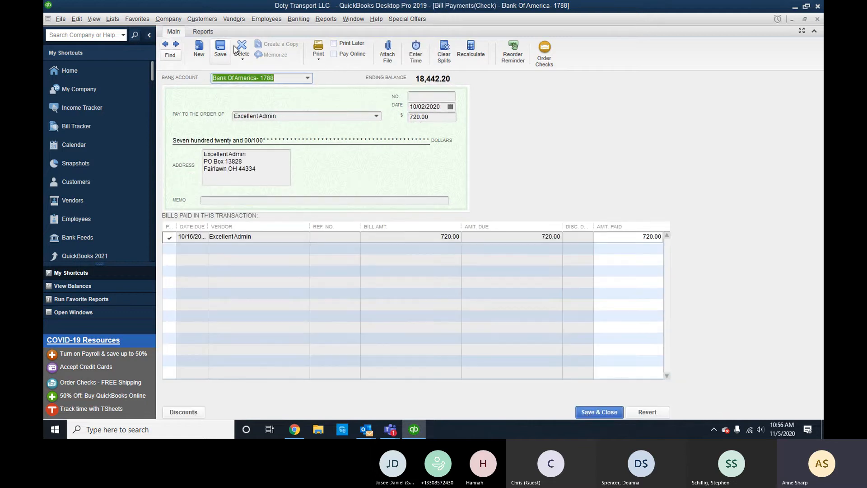
pyautogui.click(175, 45)
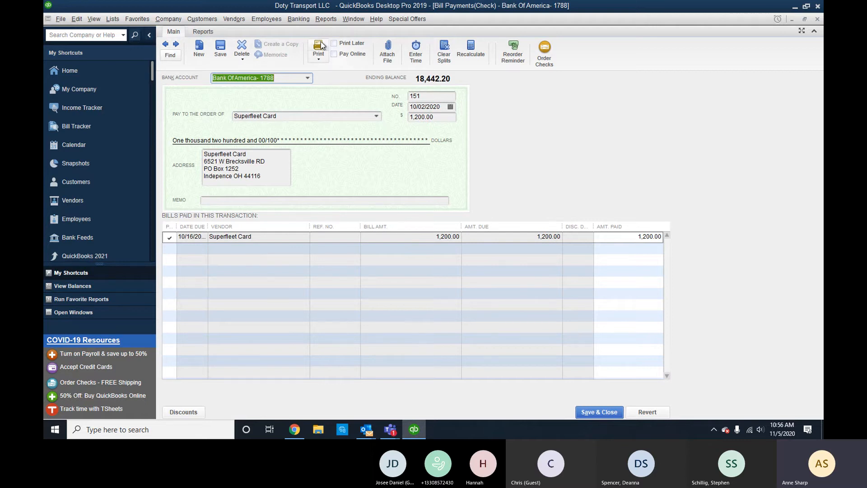
pyautogui.click(245, 51)
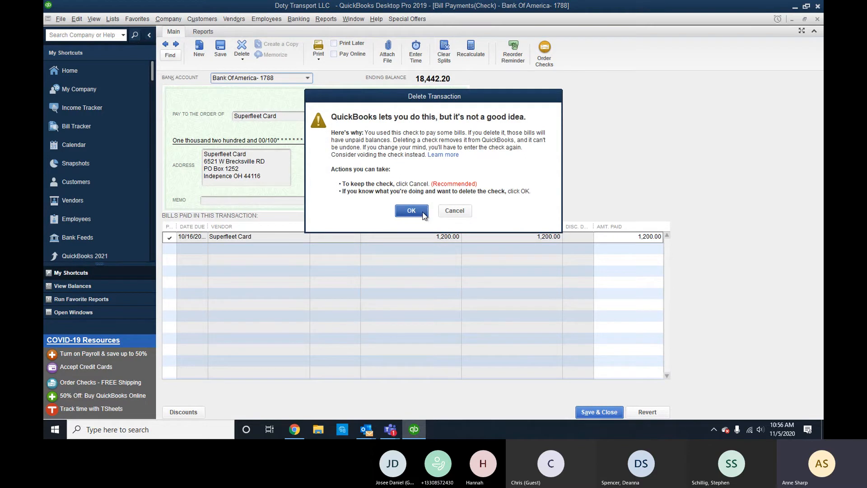
pyautogui.click(412, 211)
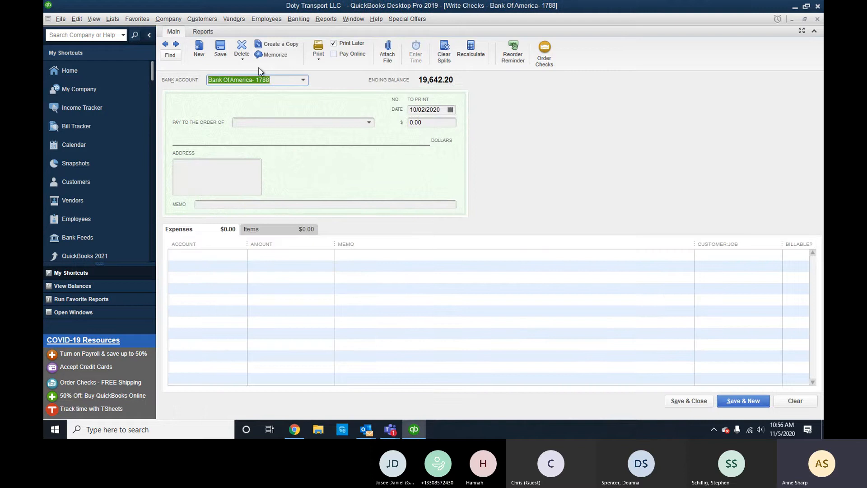
pyautogui.click(236, 22)
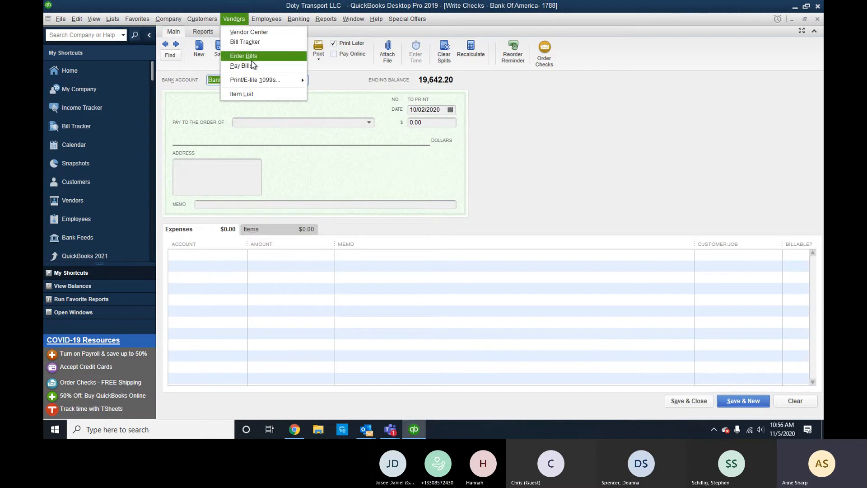
# From Pay Bills, open the Superfleet Card 1,200.00 bill and delete it.
pyautogui.click(251, 65)
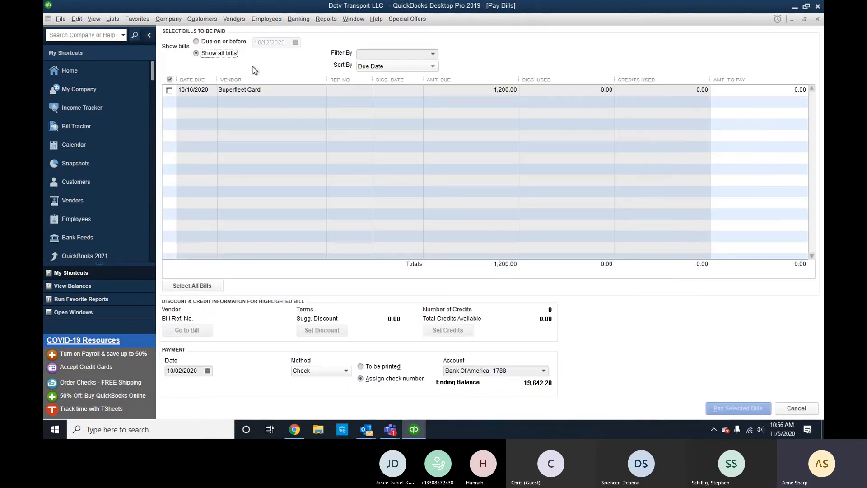
pyautogui.click(197, 90)
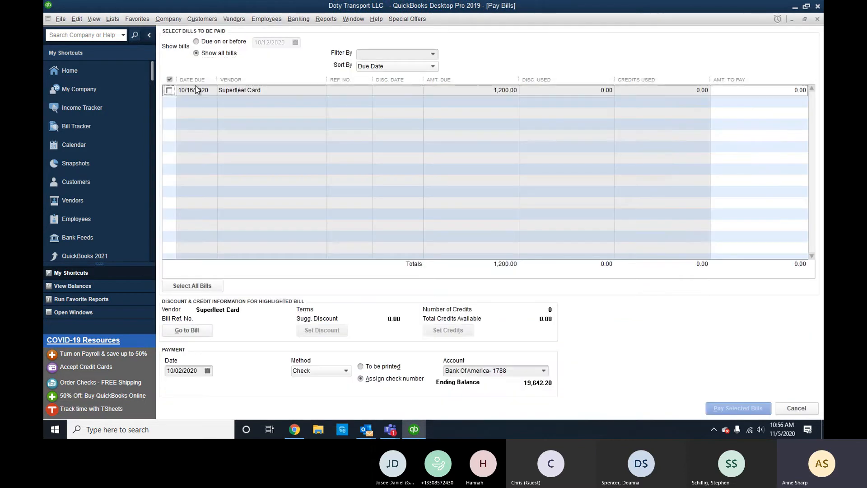
pyautogui.click(187, 330)
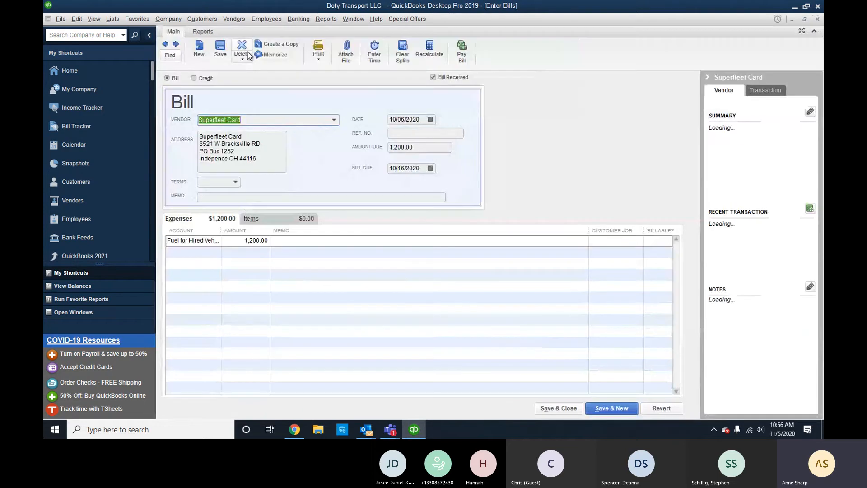
pyautogui.click(242, 46)
pyautogui.click(422, 136)
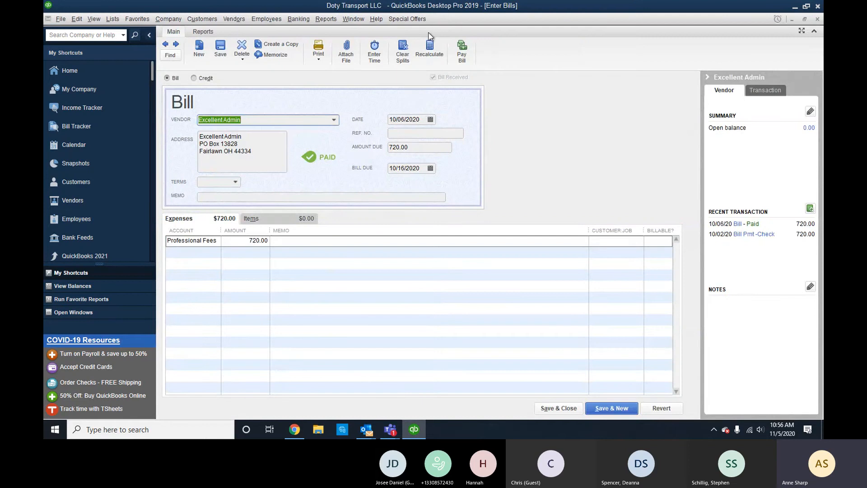
# Close the Enter Bills, Pay Bills and Write Checks windows.
pyautogui.click(818, 19)
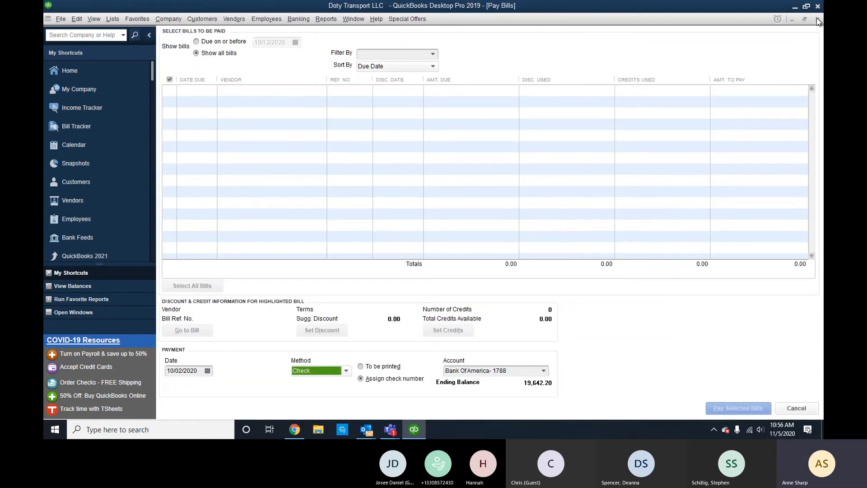
pyautogui.click(817, 19)
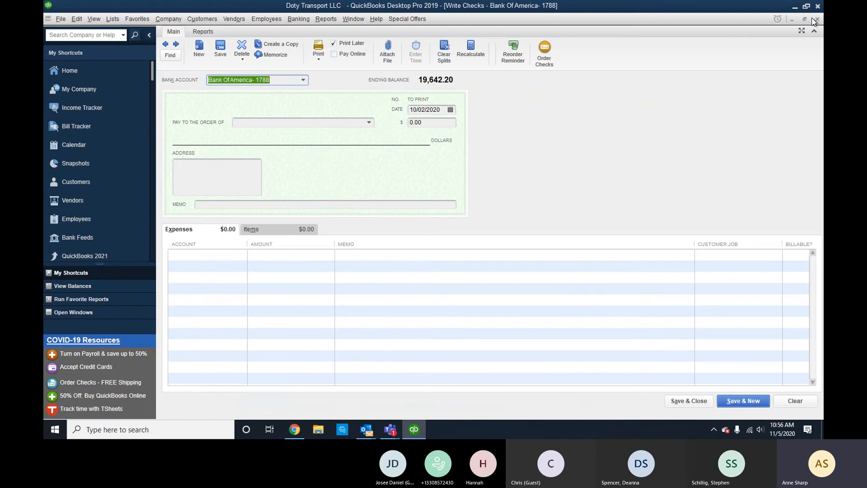
pyautogui.click(817, 19)
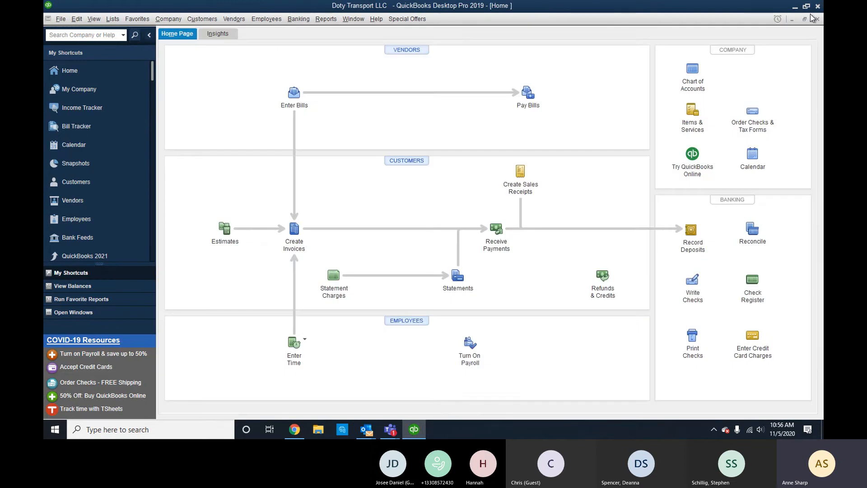
# From the Chart of Accounts, choose Account > New to start a new account.
pyautogui.click(694, 69)
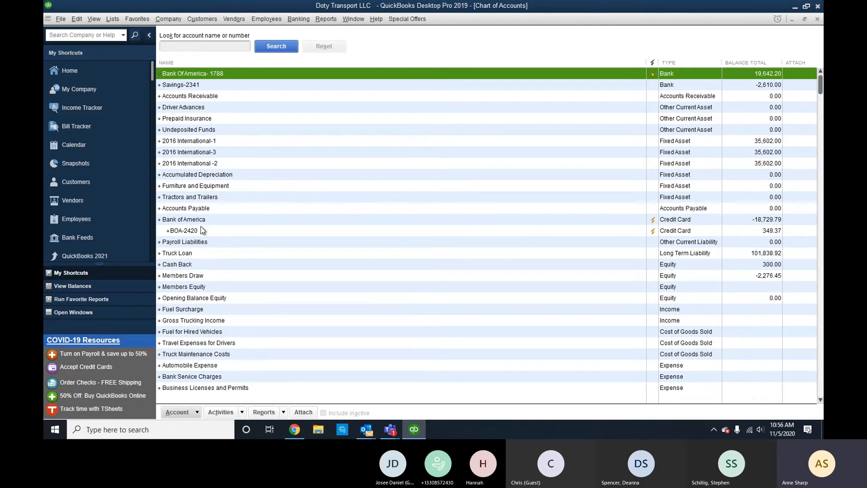
pyautogui.click(197, 411)
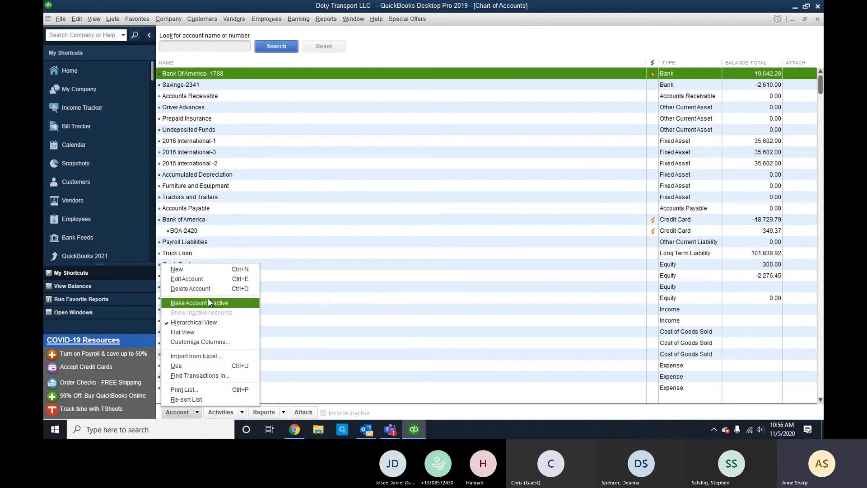
pyautogui.click(177, 270)
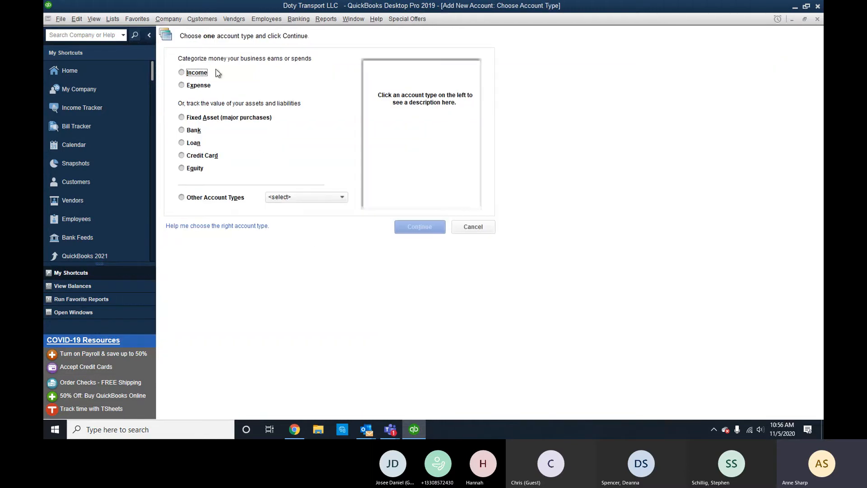
# Create the Wages expense account as a subaccount of Payroll Expenses.
pyautogui.click(194, 86)
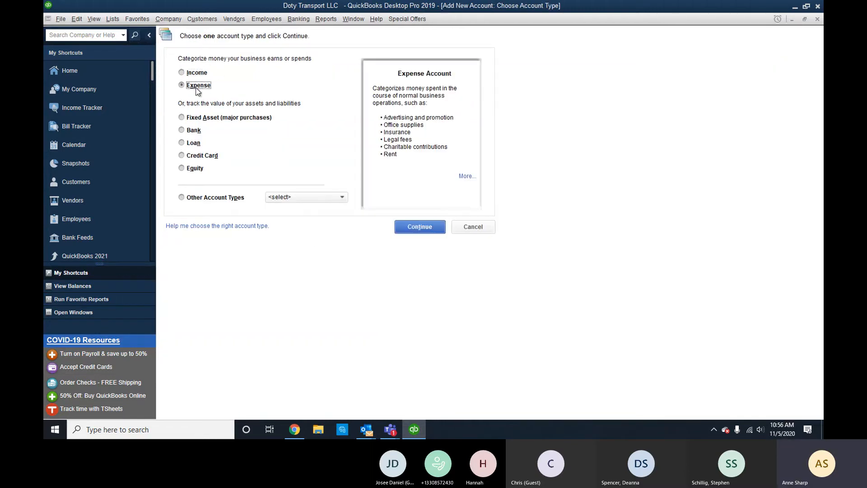
pyautogui.click(416, 228)
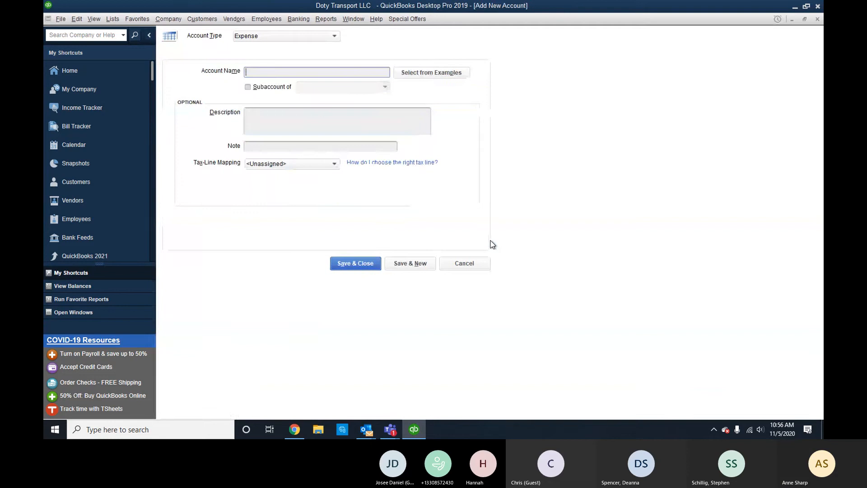
pyautogui.write('Pa')
pyautogui.press('BackSpace')
pyautogui.press('BackSpace')
pyautogui.press('BackSpace')
pyautogui.press('BackSpace')
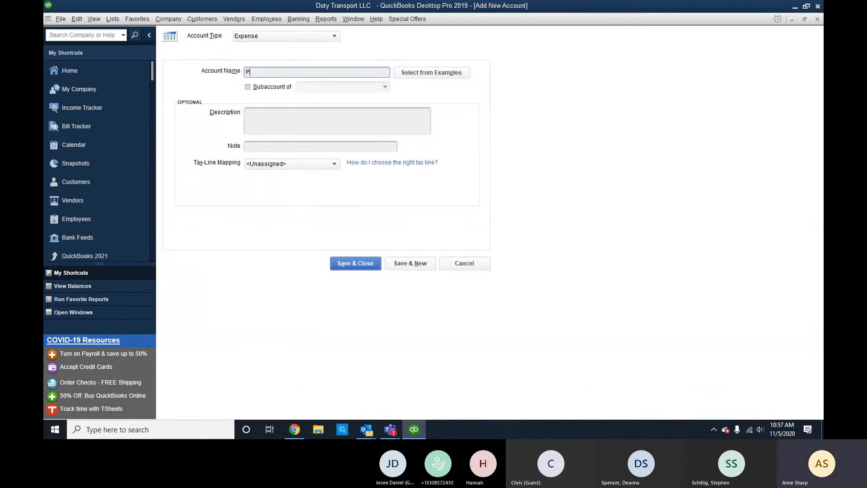
pyautogui.write('Wages')
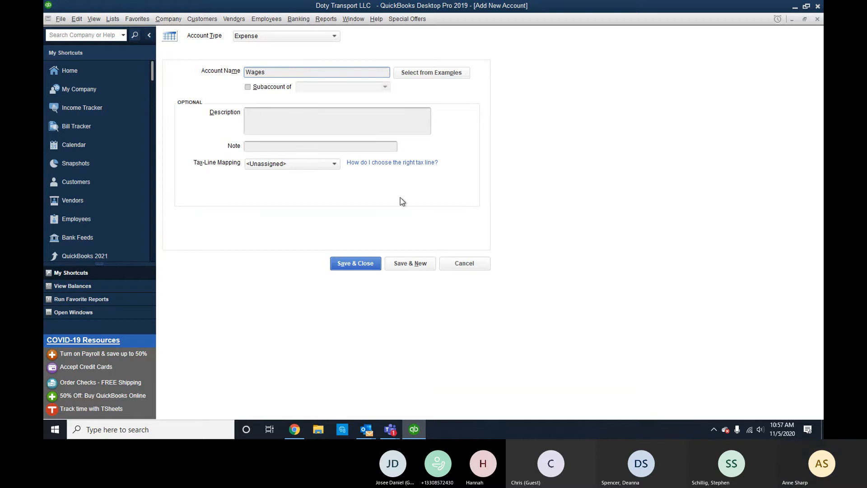
pyautogui.click(285, 89)
pyautogui.click(383, 88)
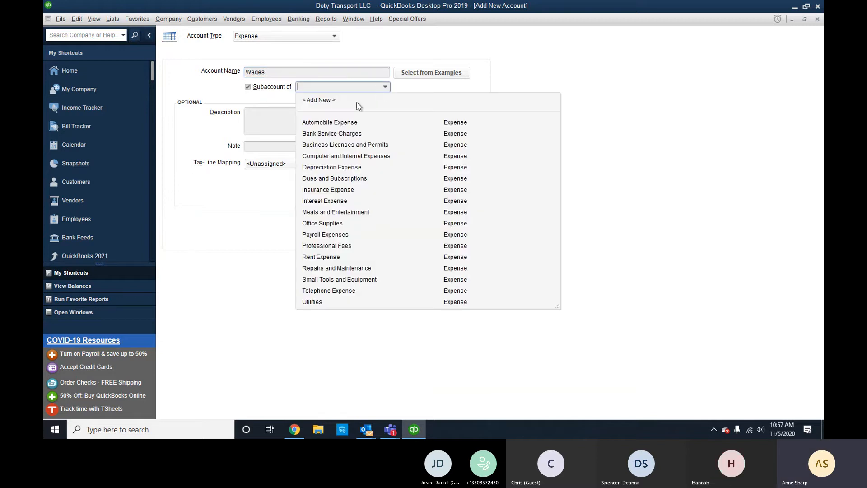
pyautogui.write('Payroll Expenses')
pyautogui.press('Tab')
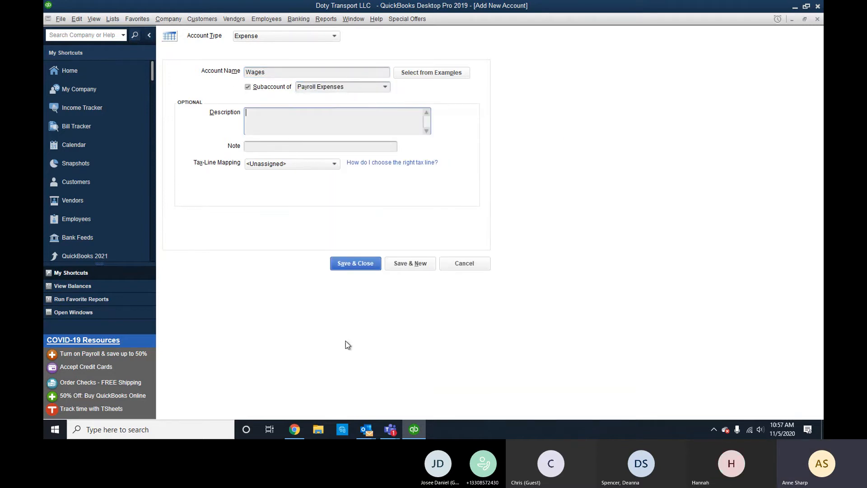
pyautogui.click(415, 267)
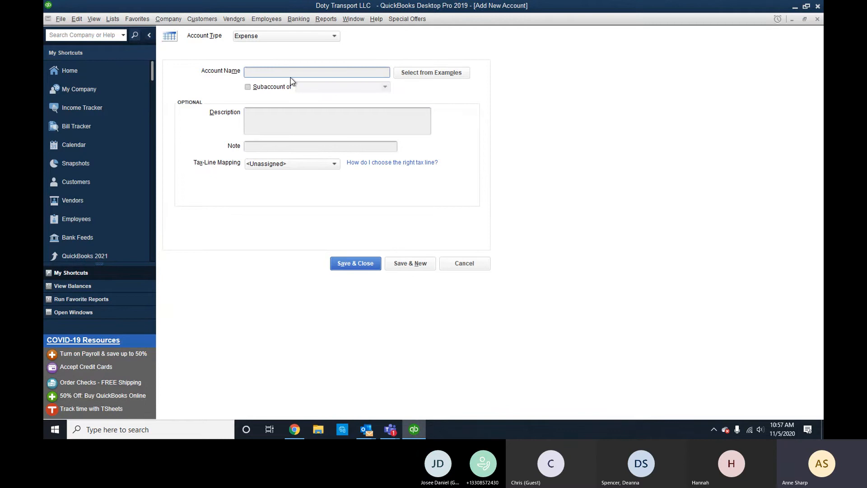
# Create the Company Taxes expense account under Payroll Expenses and close the form.
pyautogui.write('Comapn')
pyautogui.press('BackSpace')
pyautogui.press('BackSpace')
pyautogui.press('BackSpace')
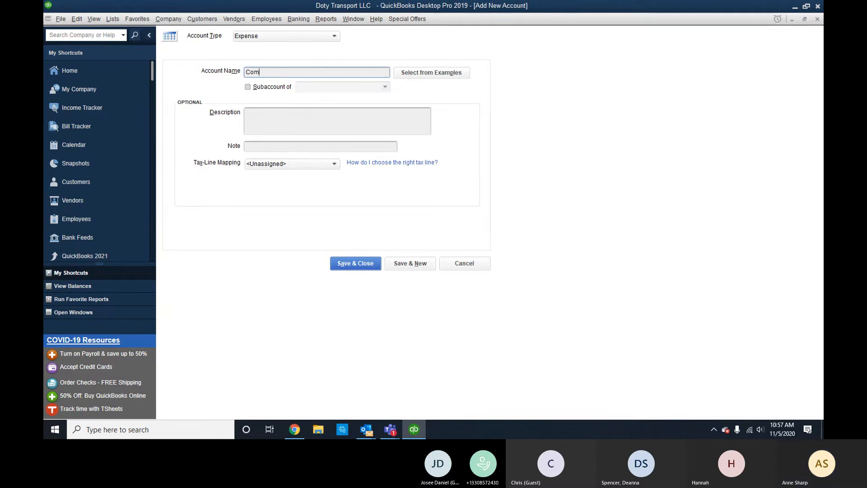
pyautogui.write('Taxes')
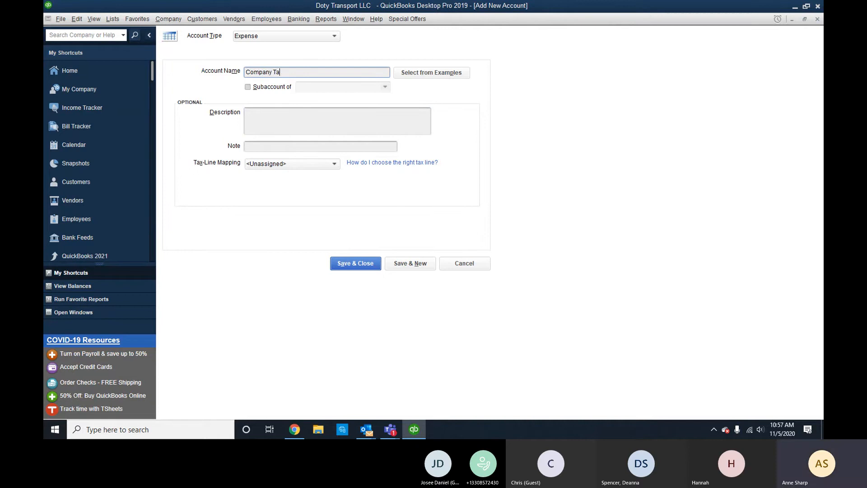
pyautogui.click(292, 88)
pyautogui.click(336, 86)
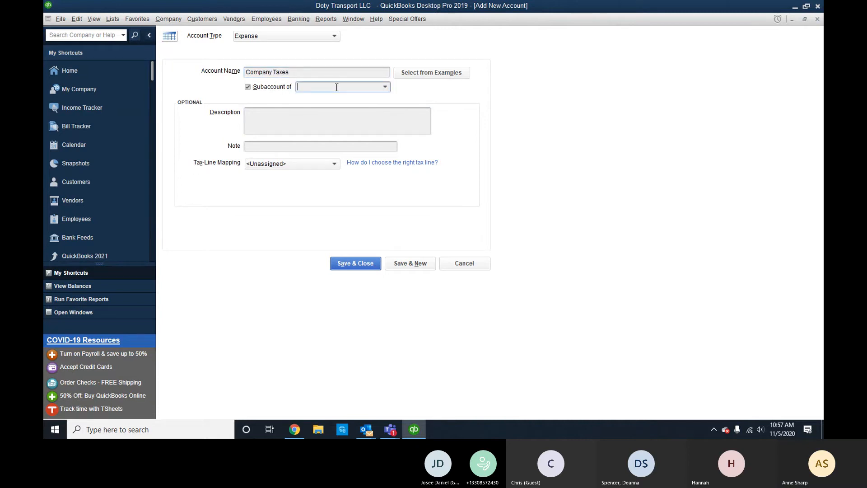
pyautogui.write('Payroll Expenses')
pyautogui.press('Tab')
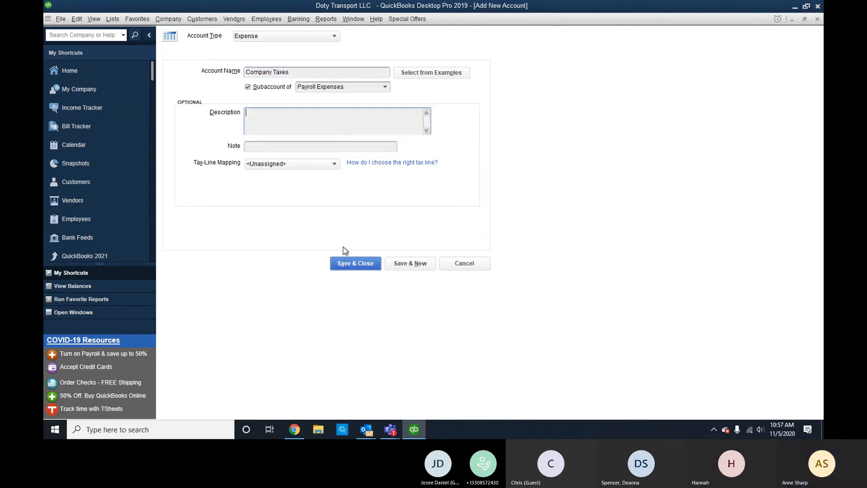
pyautogui.click(356, 264)
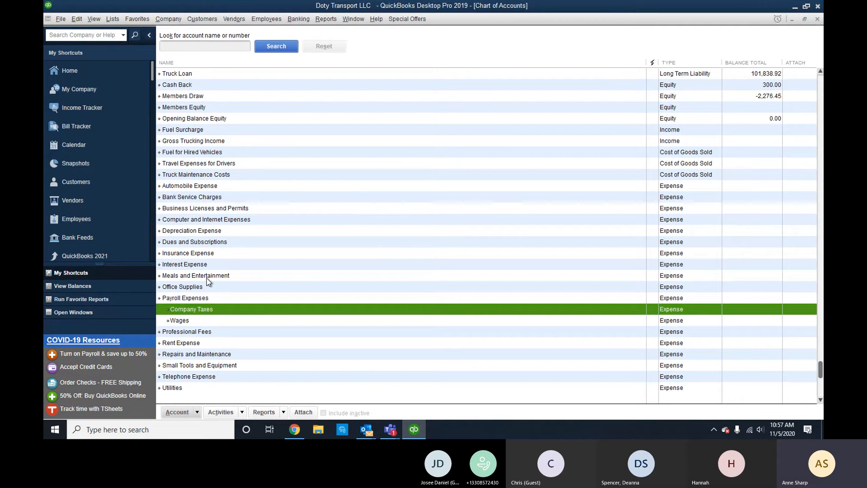
pyautogui.scroll(-1, 210, 319)
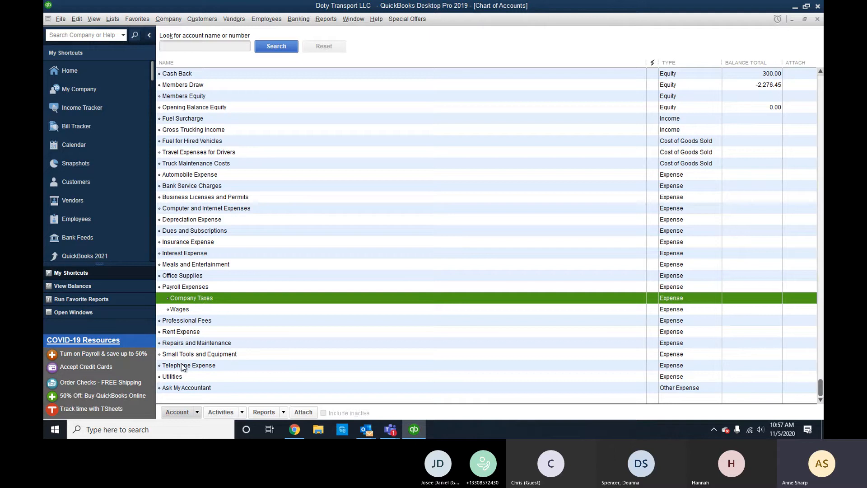
pyautogui.click(190, 176)
pyautogui.rightClick(188, 177)
pyautogui.click(188, 175)
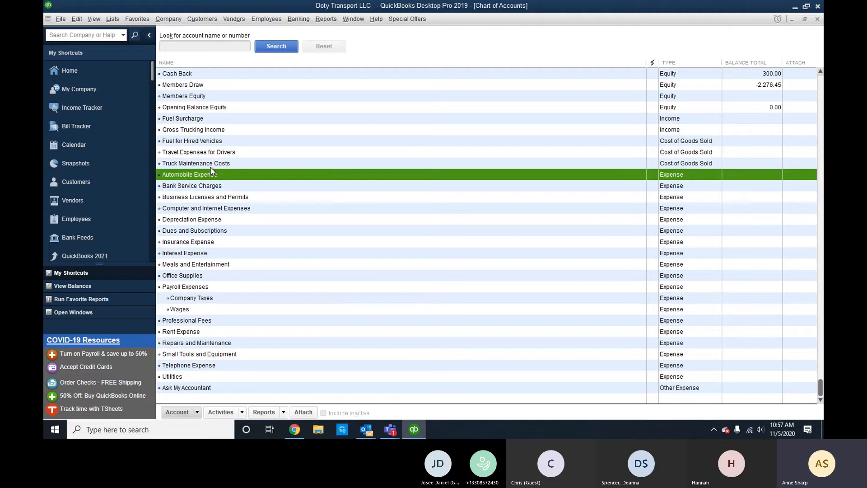
pyautogui.click(212, 164)
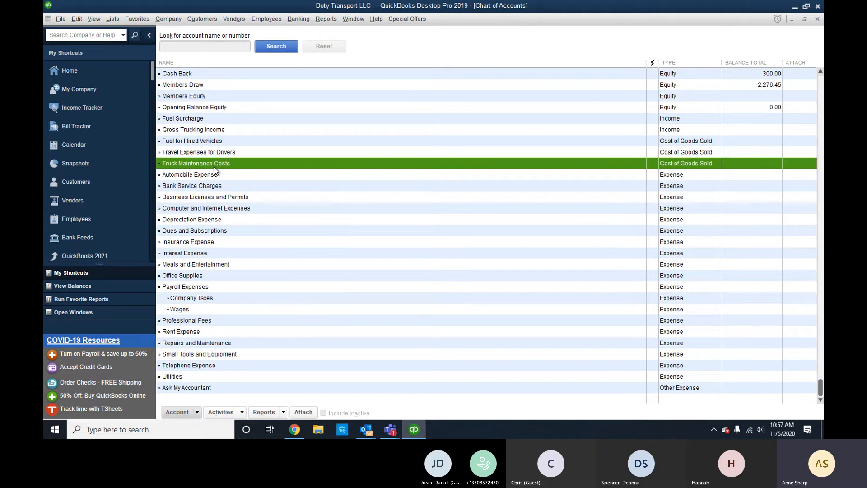
pyautogui.scroll(2, 215, 170)
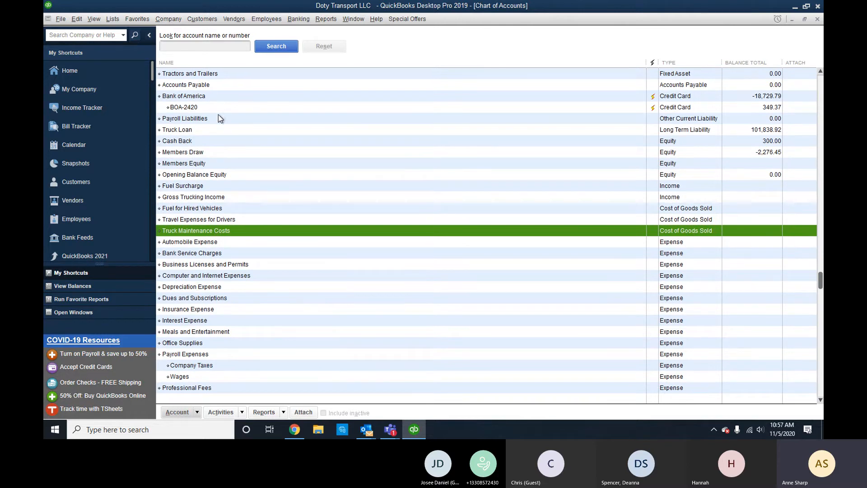
pyautogui.scroll(2, 233, 152)
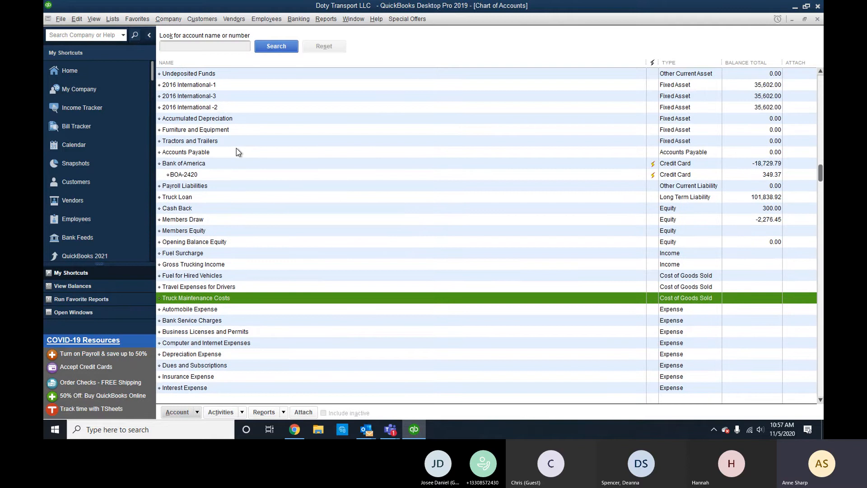
pyautogui.scroll(2, 200, 143)
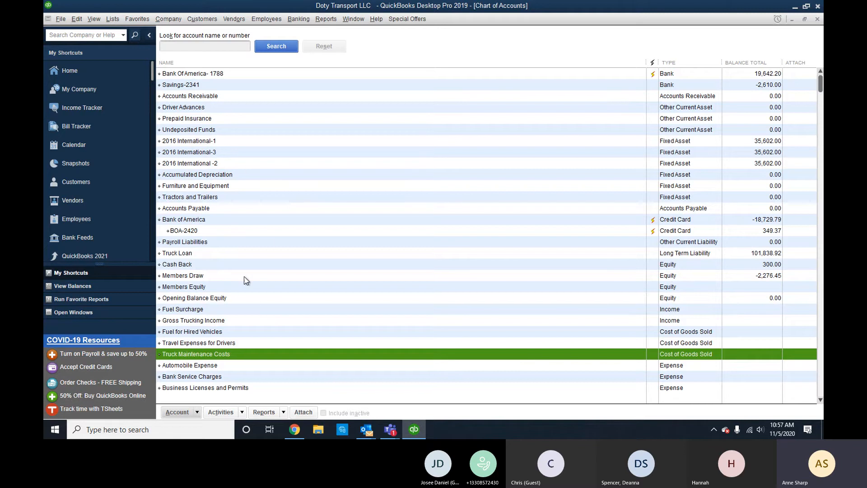
pyautogui.click(77, 18)
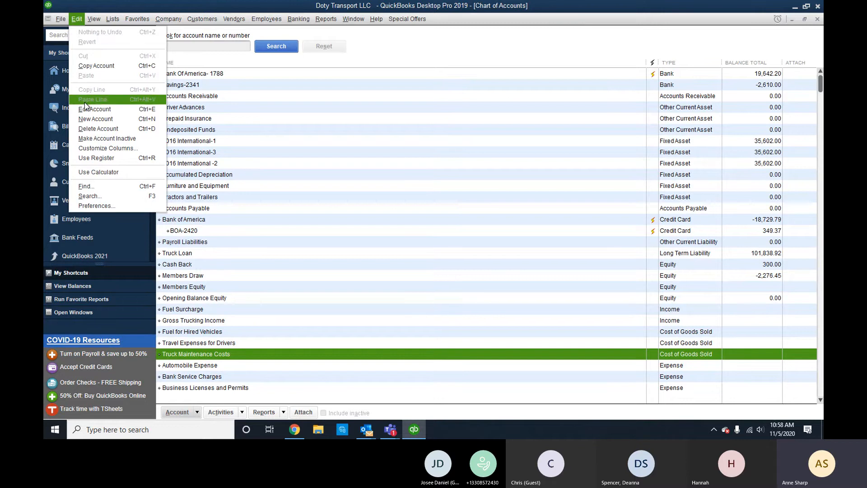
pyautogui.click(112, 18)
# Clear the 14.5% rate from the Miles service item, then start a new item.
pyautogui.click(125, 42)
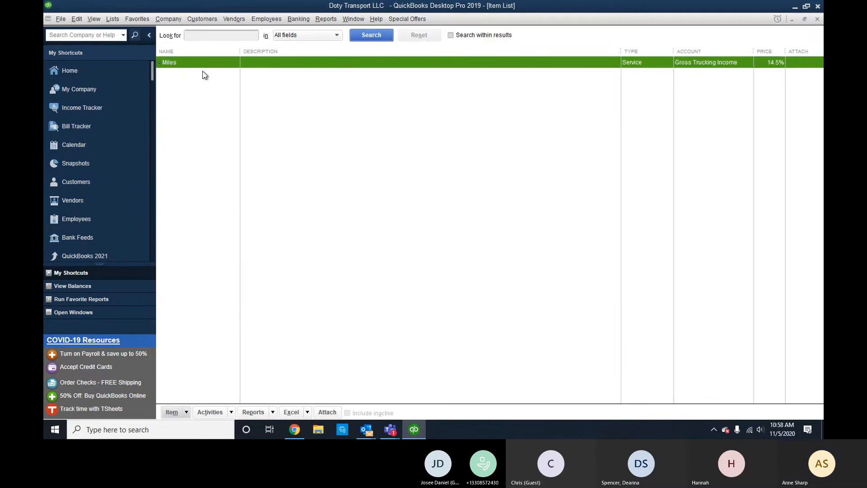
pyautogui.rightClick(217, 64)
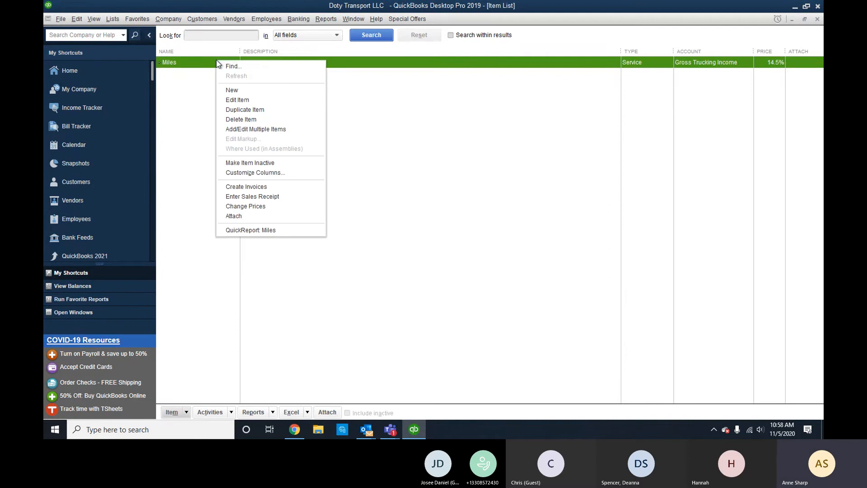
pyautogui.click(237, 100)
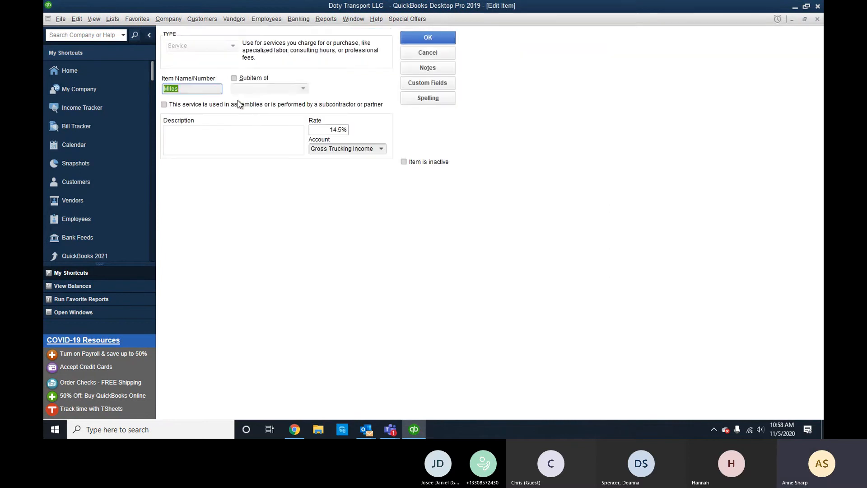
pyautogui.click(327, 130)
pyautogui.press('Delete')
pyautogui.press('Tab')
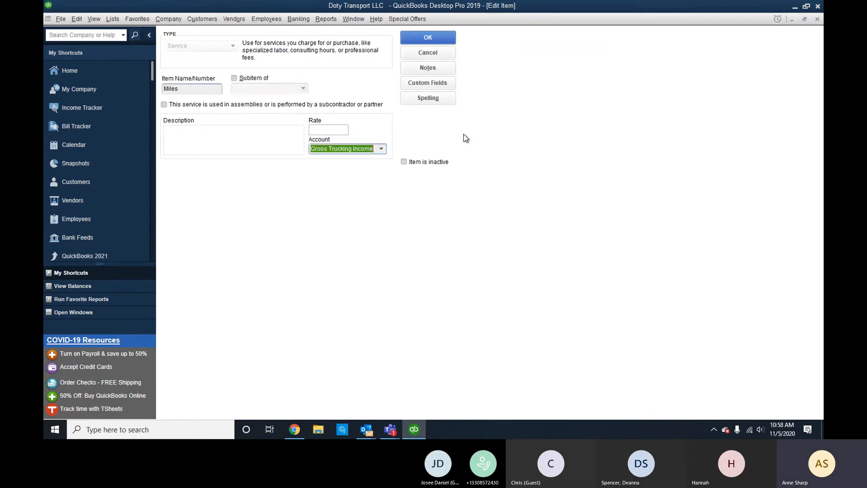
pyautogui.click(428, 38)
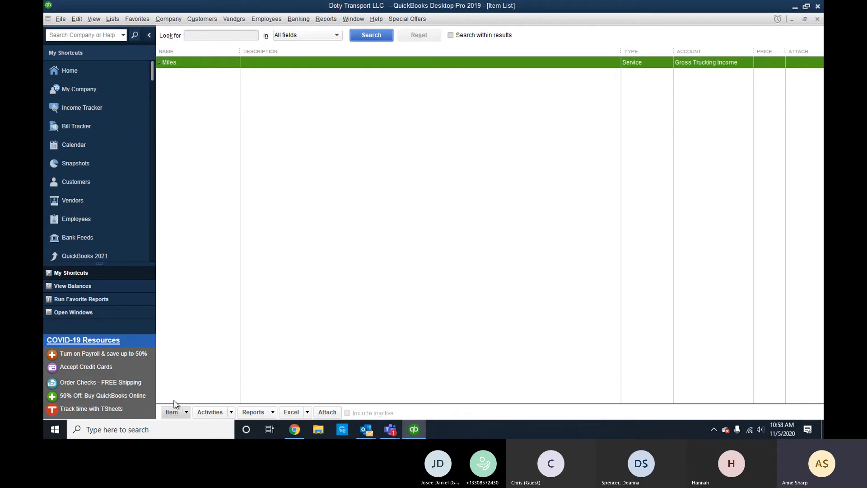
pyautogui.click(172, 412)
pyautogui.click(195, 249)
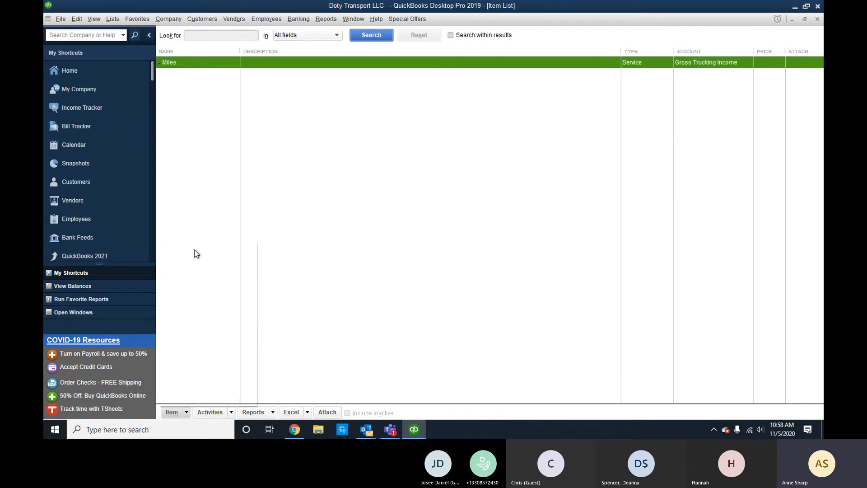
# Create the Fuel Charge service item at a 0.50 rate posting to Fuel Surcharge.
pyautogui.click(211, 60)
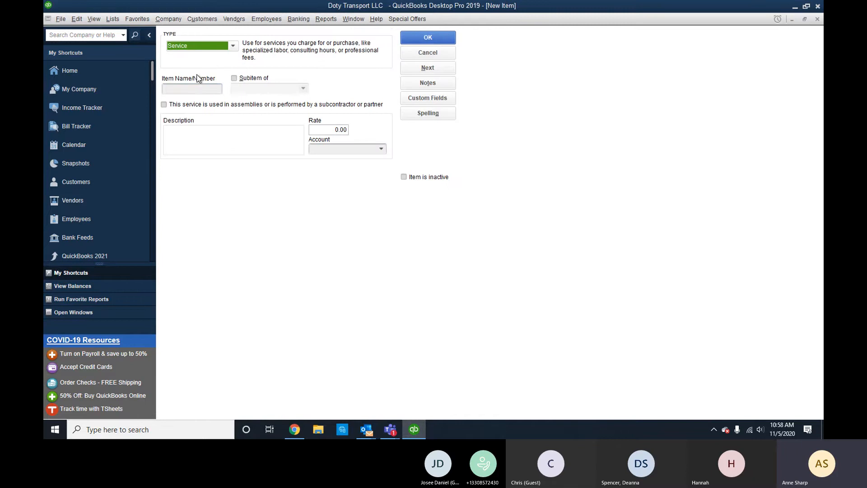
pyautogui.click(190, 90)
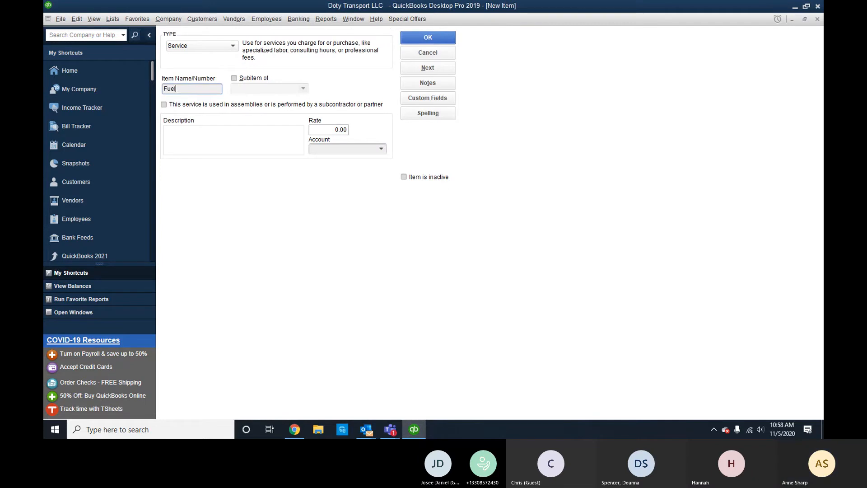
pyautogui.write('Fuel Cah')
pyautogui.press('BackSpace')
pyautogui.press('BackSpace')
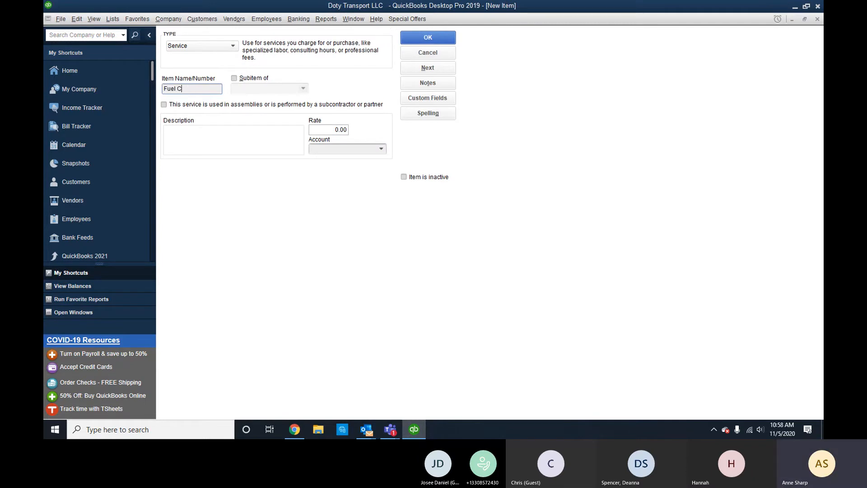
pyautogui.write('harge')
pyautogui.press('Tab')
pyautogui.press('Tab')
pyautogui.press('Tab')
pyautogui.moveTo(331, 131); pyautogui.dragTo(463, 135)
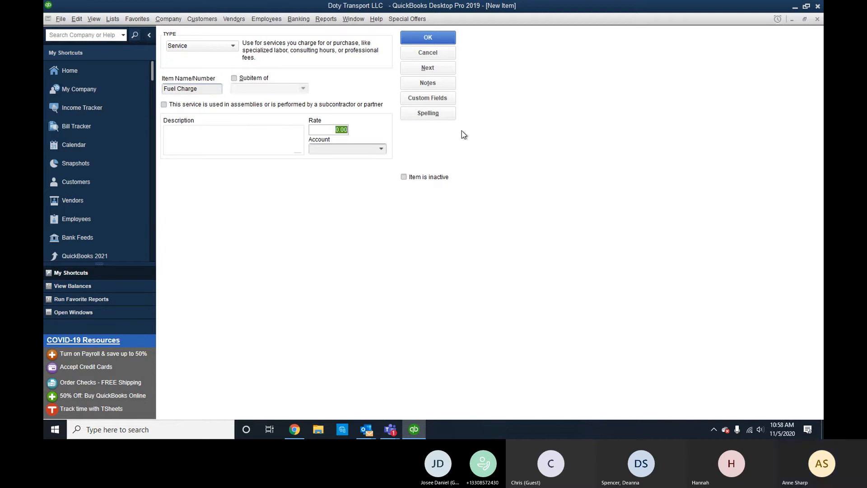
pyautogui.press('BackSpace')
pyautogui.press('Tab')
pyautogui.write('Fue')
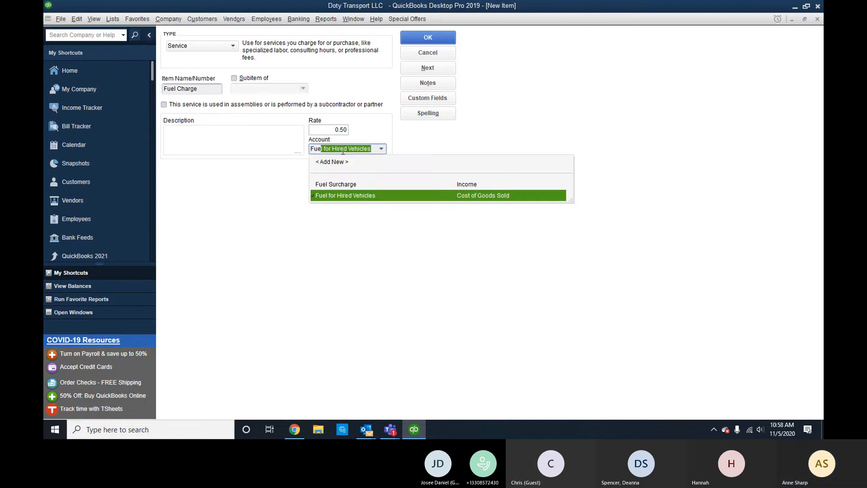
pyautogui.click(370, 187)
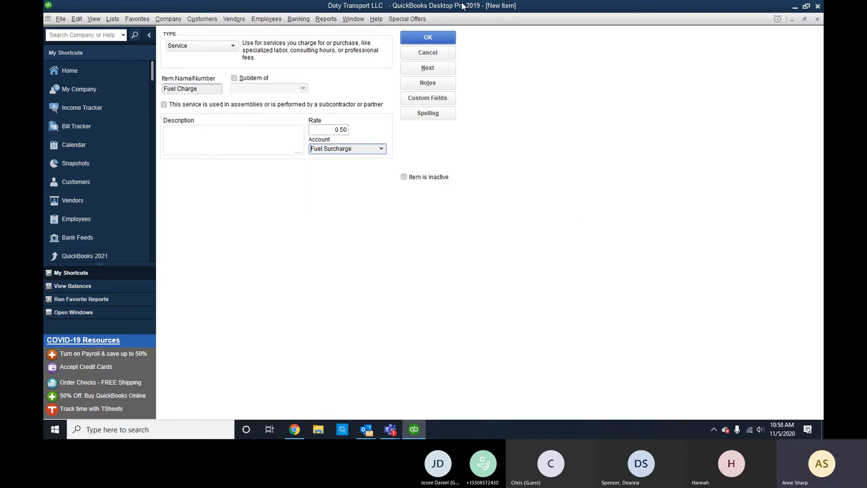
pyautogui.click(423, 39)
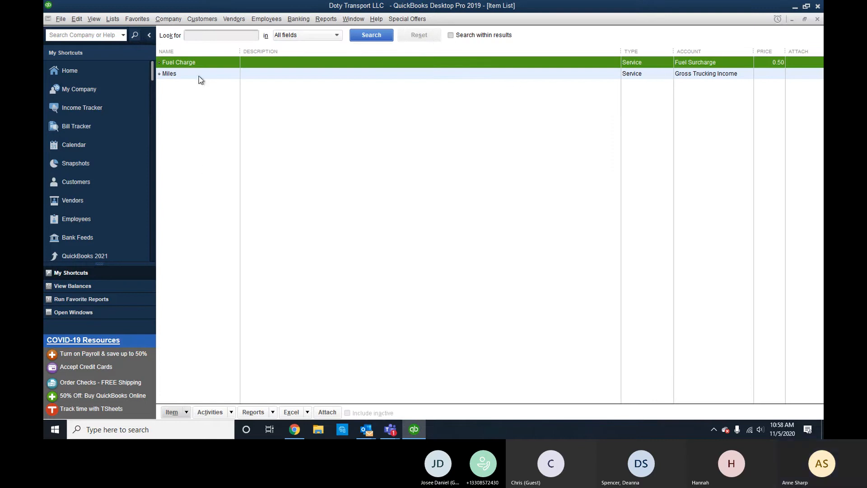
pyautogui.click(81, 18)
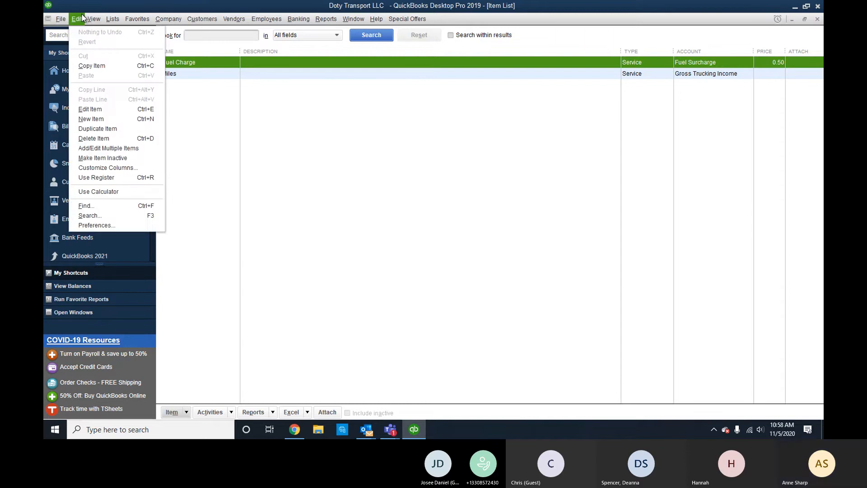
# Show the Accounting page's Company Preferences in the Preferences window.
pyautogui.click(108, 225)
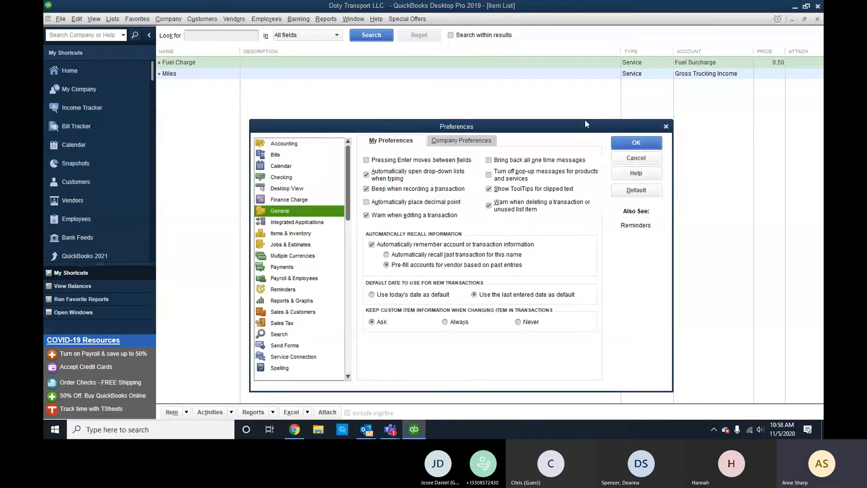
pyautogui.moveTo(375, 127); pyautogui.dragTo(375, 88)
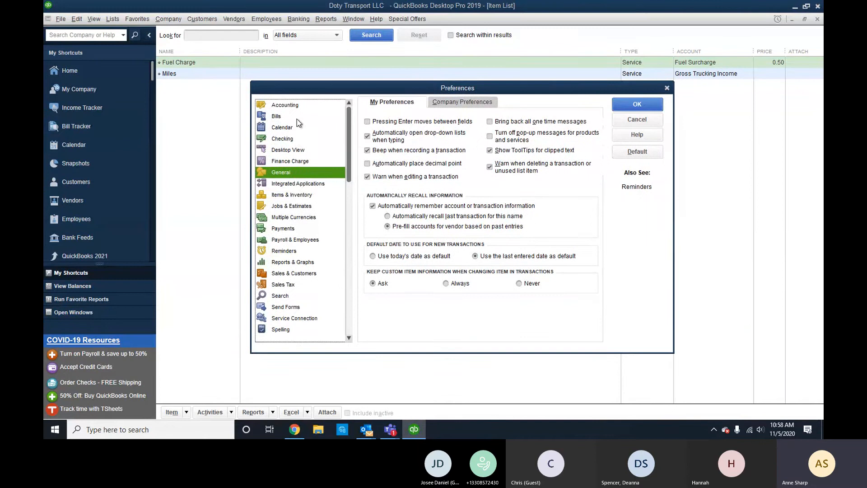
pyautogui.click(293, 107)
pyautogui.click(451, 102)
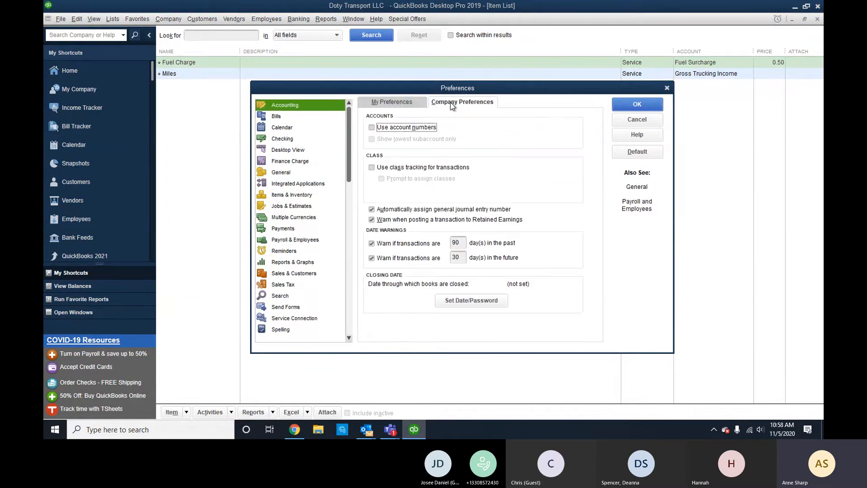
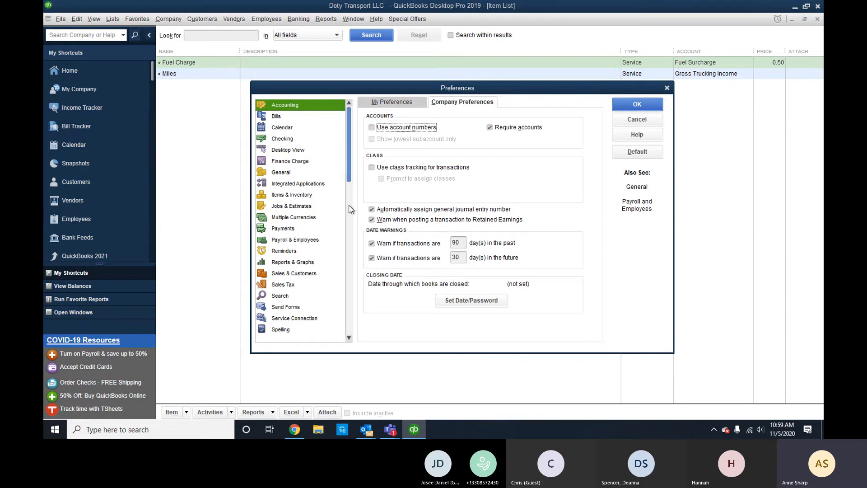
# Step through the Bills, General and Payroll & Employees company preferences.
pyautogui.click(276, 118)
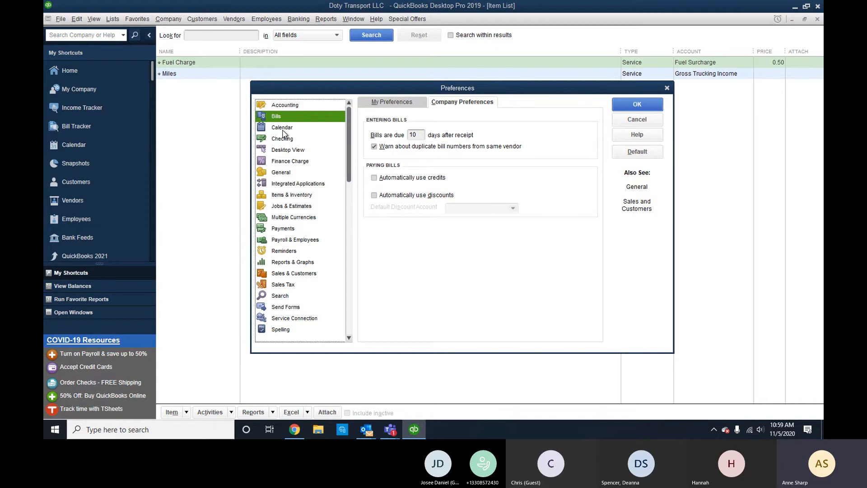
pyautogui.click(286, 168)
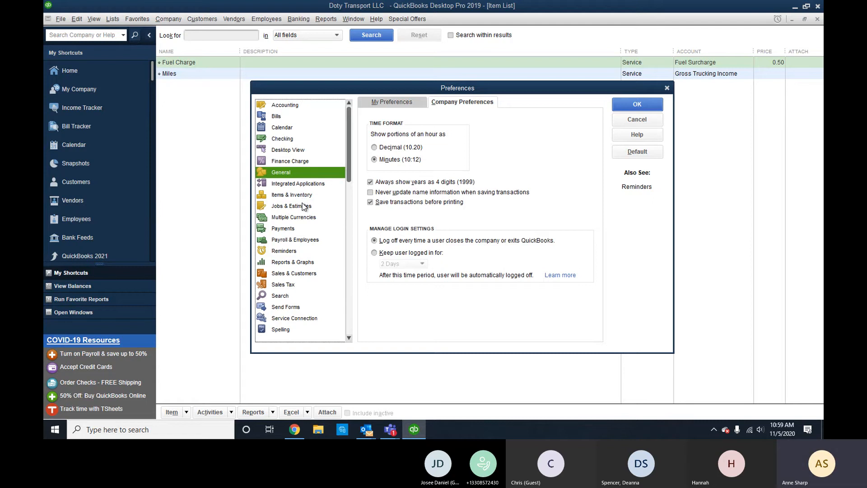
pyautogui.click(299, 239)
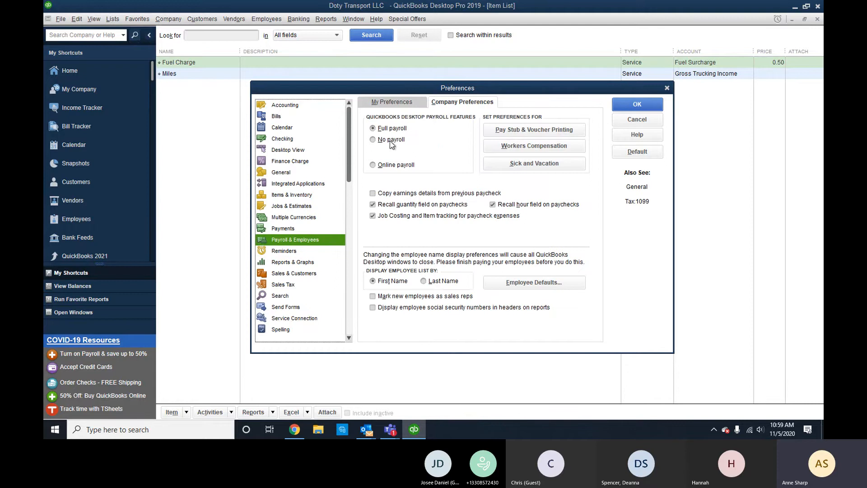
# Set company payroll to No payroll and accept the warning that open windows will close.
pyautogui.click(372, 139)
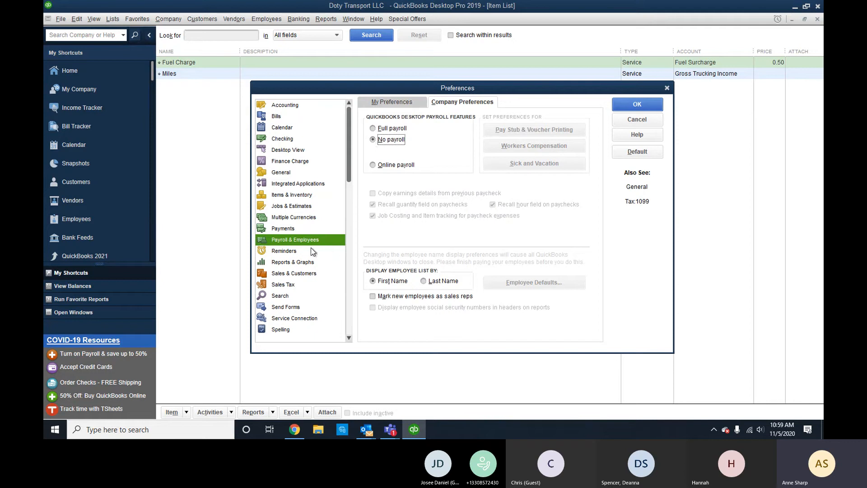
pyautogui.click(645, 108)
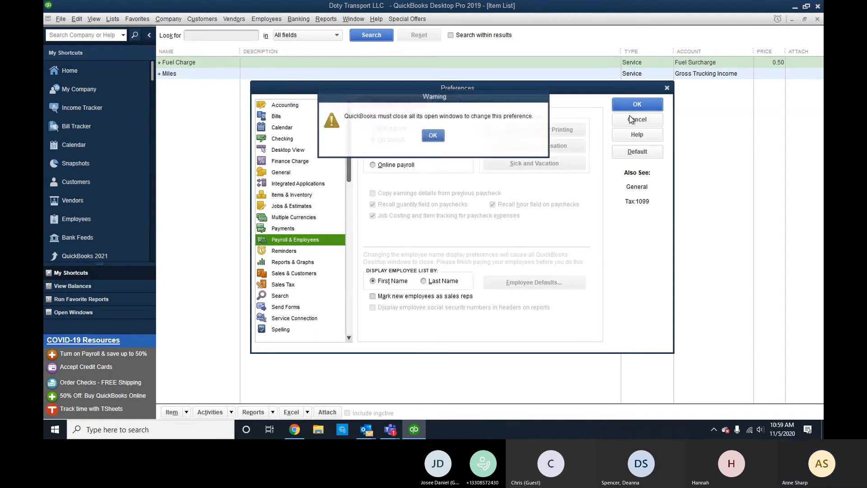
pyautogui.click(445, 139)
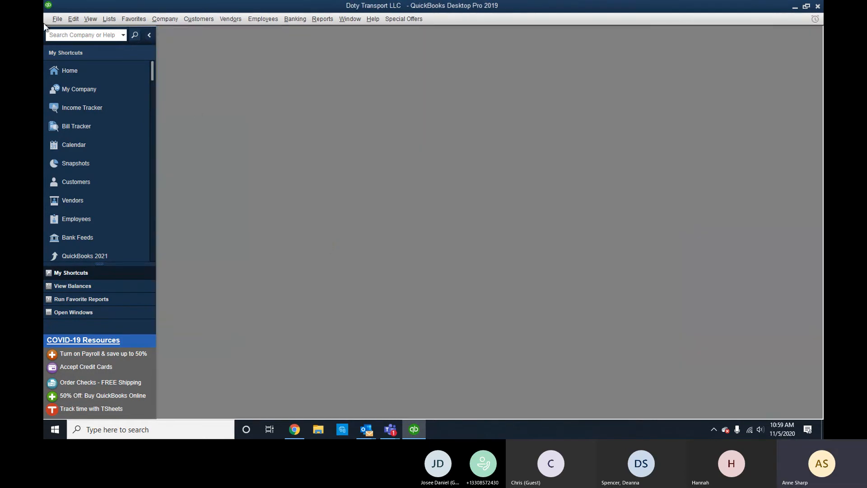
# Reopen Preferences on the Company Preferences tab to confirm No payroll is set.
pyautogui.click(74, 19)
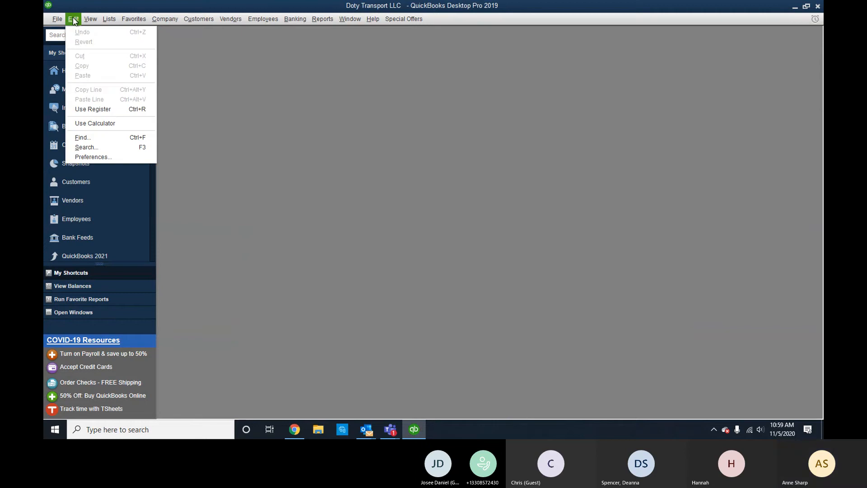
pyautogui.click(92, 156)
pyautogui.click(467, 98)
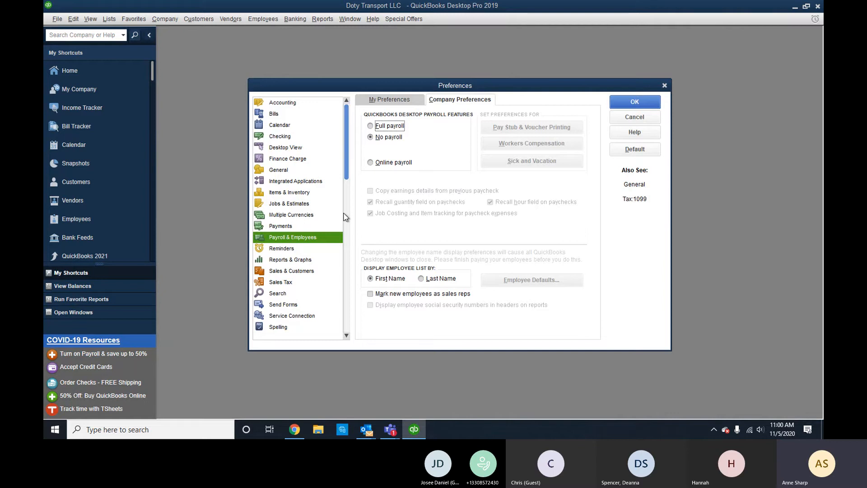
# Review Sales & Customers packing slip templates, then Sales Tax and Send Forms preferences.
pyautogui.click(302, 273)
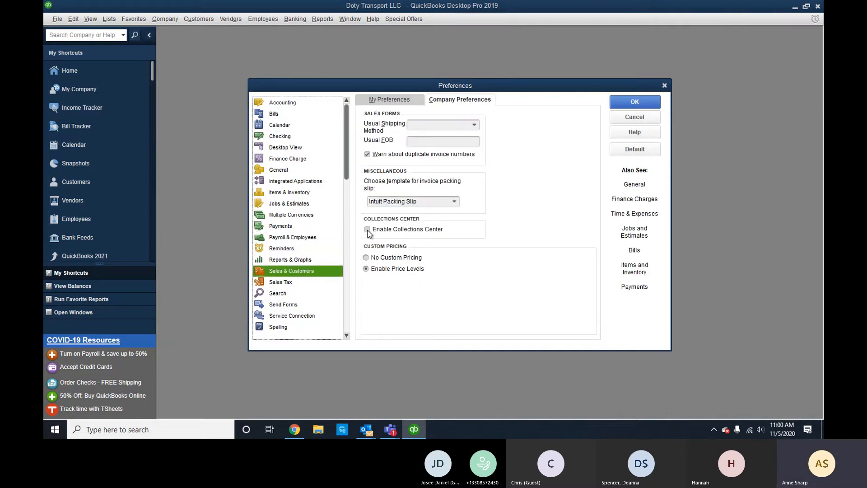
pyautogui.click(455, 202)
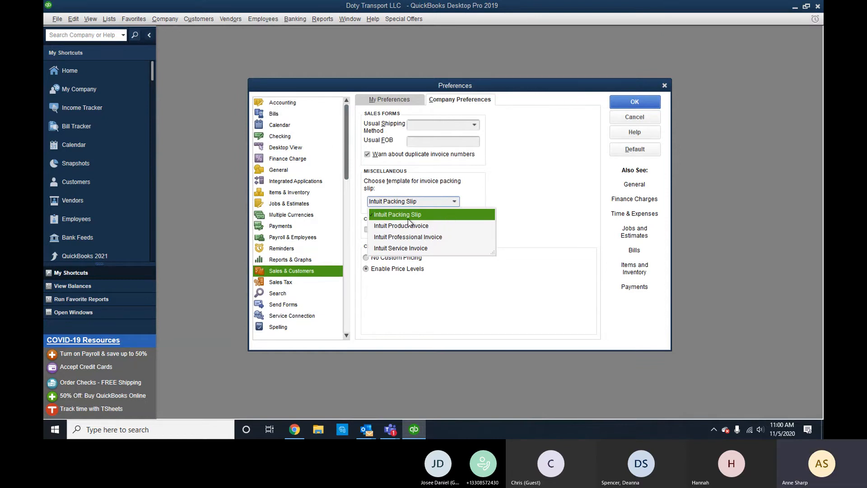
pyautogui.click(280, 284)
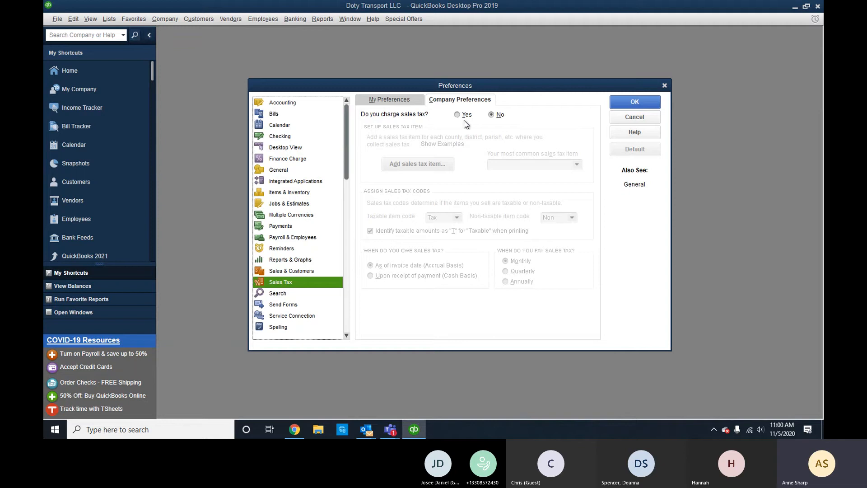
pyautogui.click(286, 307)
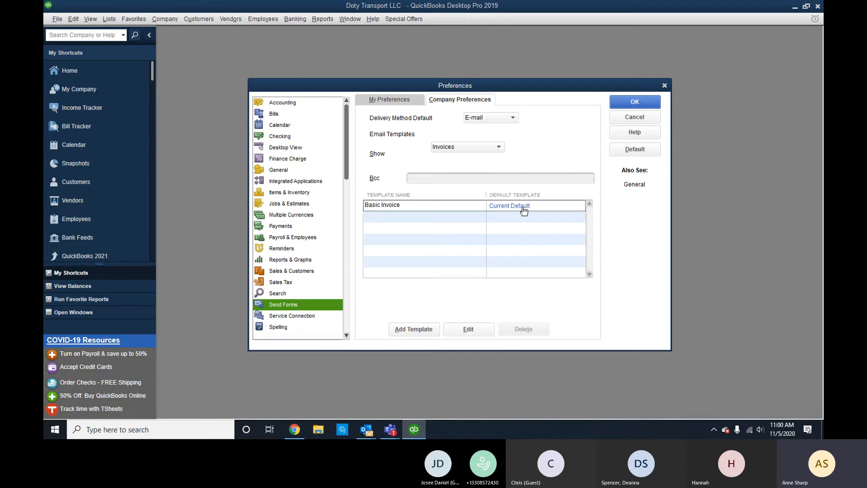
# Switch personal e-mail sending to Web Mail and add a webmail account with the company e-mail ID.
pyautogui.click(404, 100)
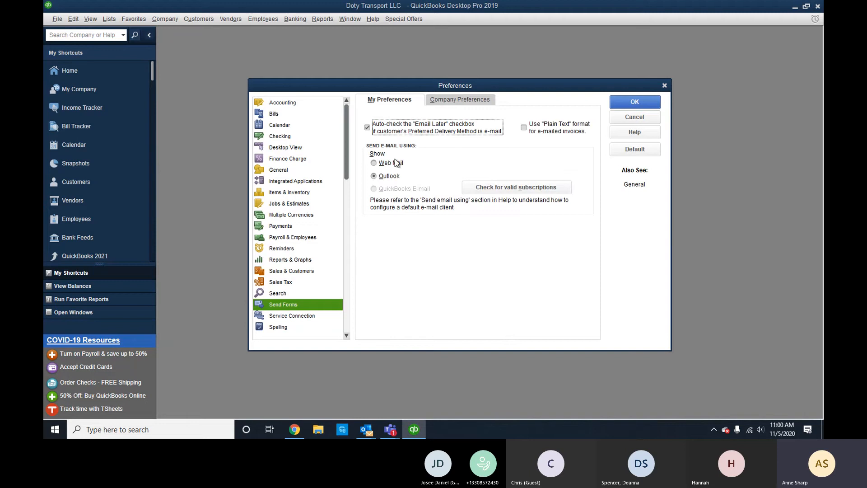
pyautogui.click(396, 162)
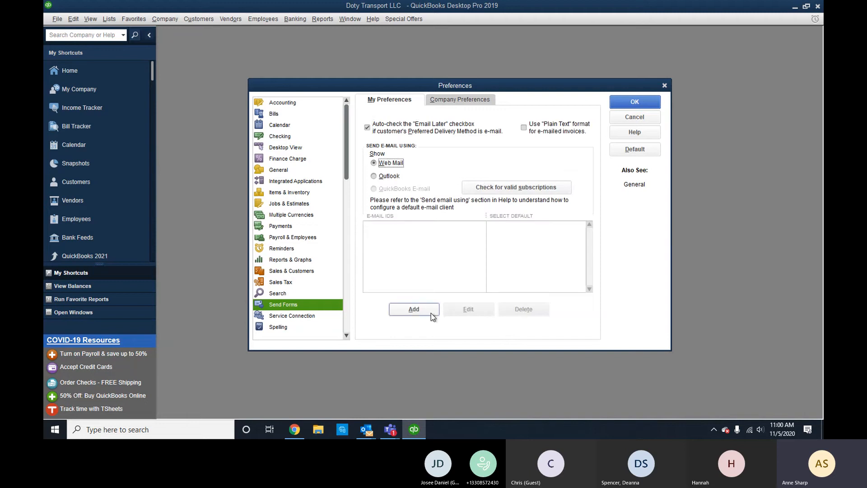
pyautogui.click(431, 311)
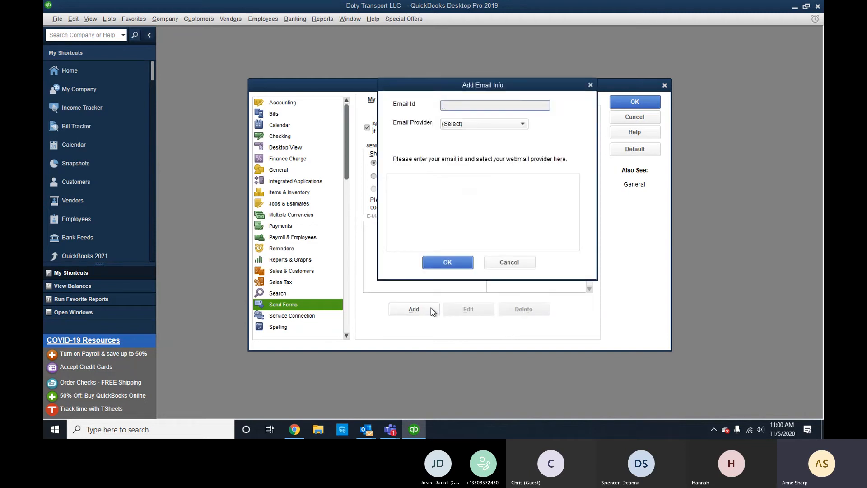
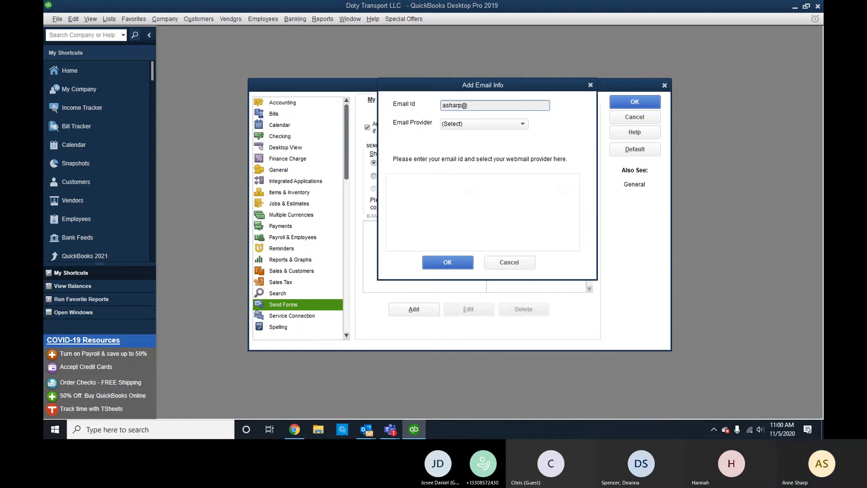
pyautogui.click(470, 124)
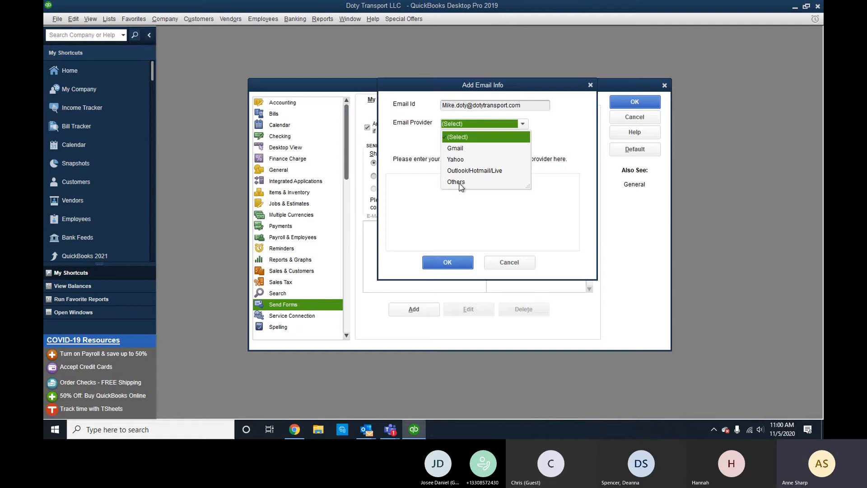
# Choose Outlook/Hotmail/Live as provider and attempt sign-in, closing the failed sign-in window.
pyautogui.click(467, 171)
pyautogui.click(454, 263)
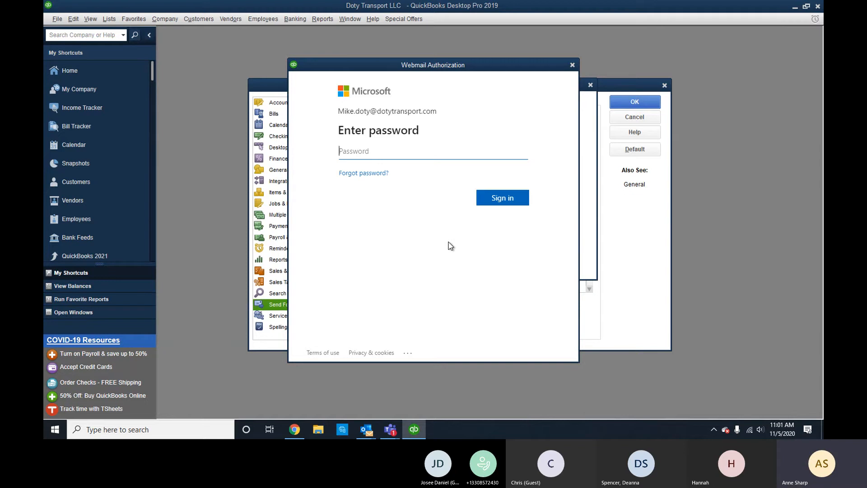
pyautogui.write('•••••••')
pyautogui.press('Return')
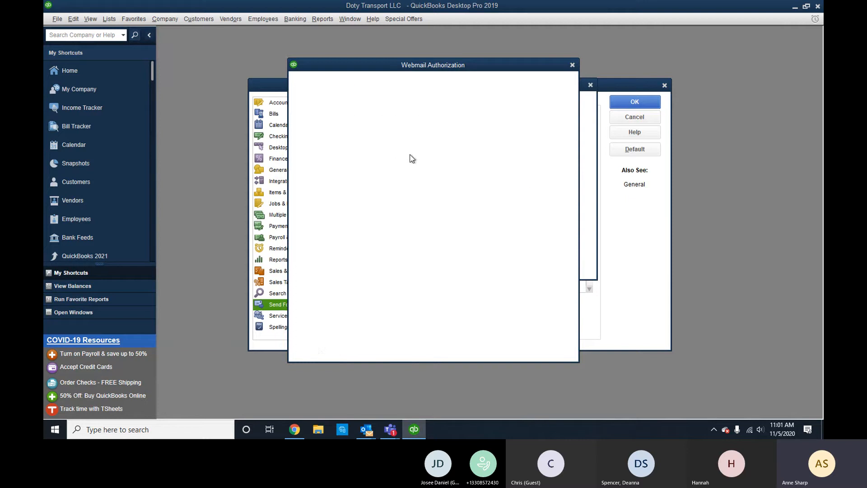
pyautogui.click(572, 65)
# Replace the e-mail ID with the correct address, sign in without staying signed in, and close Preferences.
pyautogui.doubleClick(522, 109)
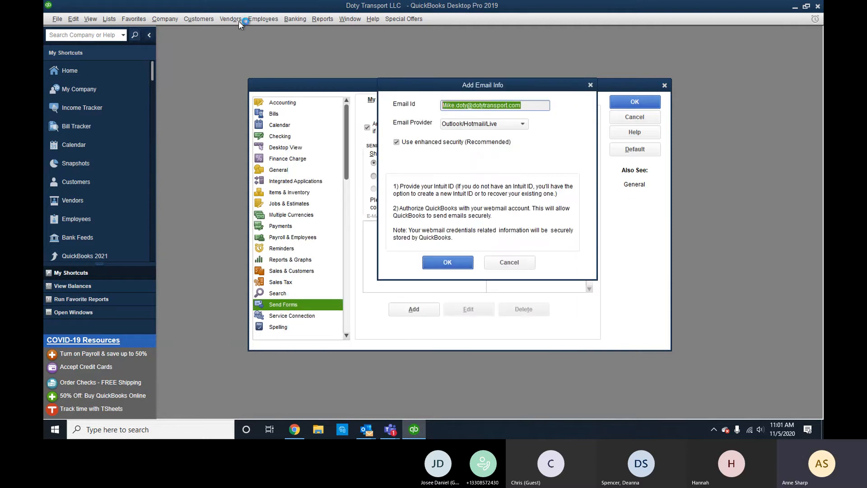
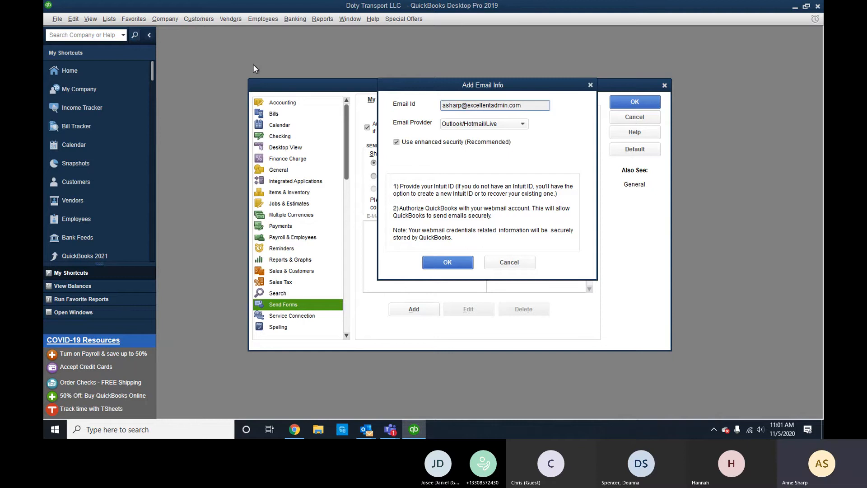
pyautogui.click(448, 259)
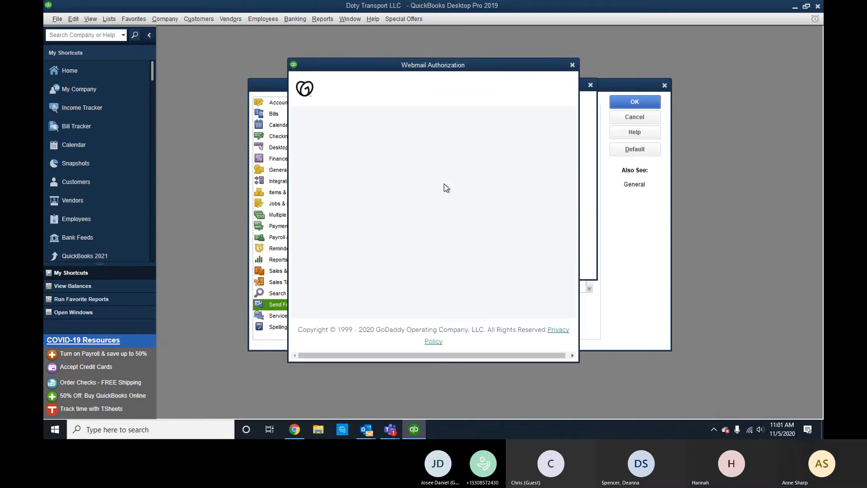
pyautogui.click(423, 244)
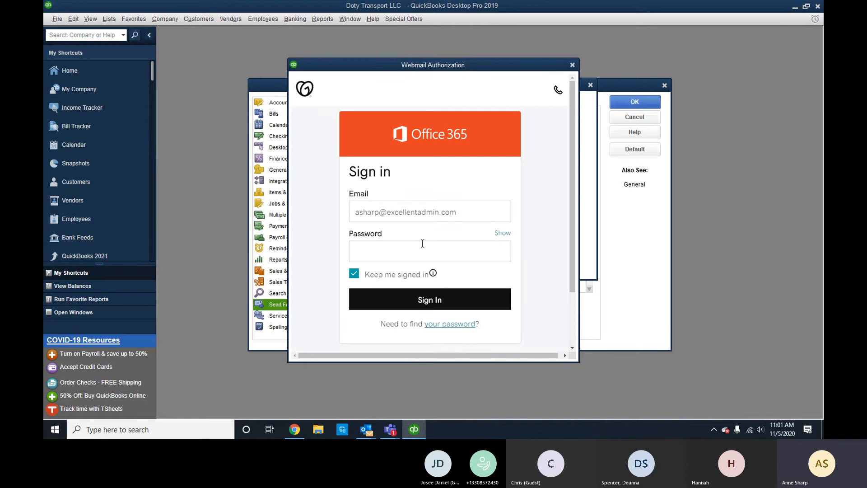
pyautogui.write('•••••••••••')
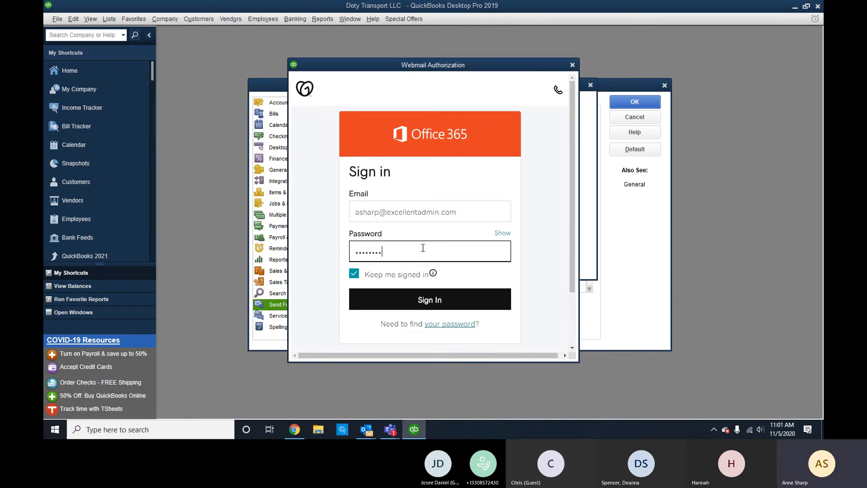
pyautogui.write('•')
pyautogui.press('Return')
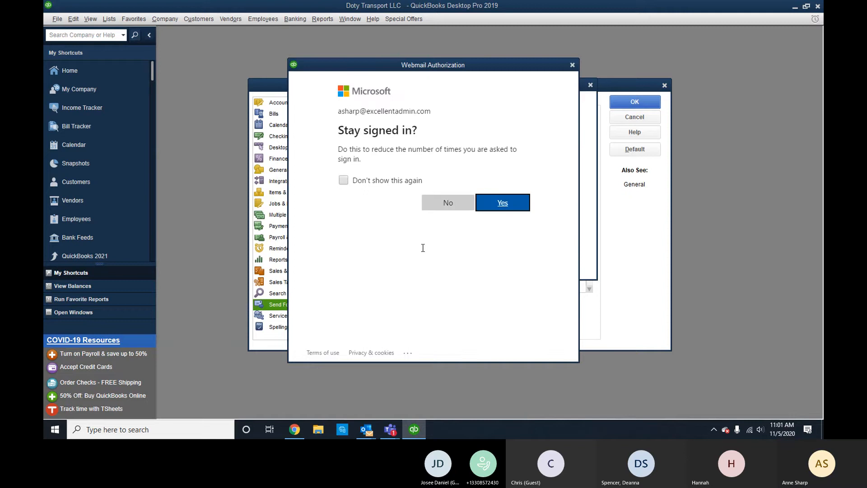
pyautogui.click(438, 204)
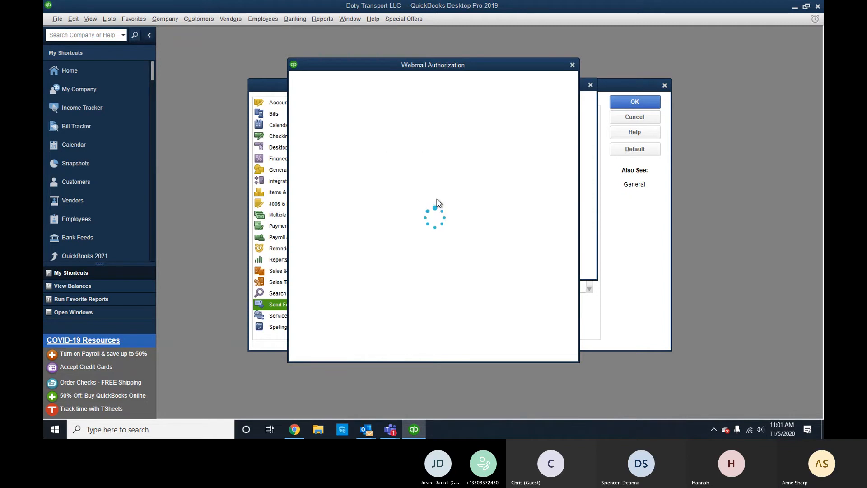
pyautogui.click(653, 122)
# Create an invoice for Meadow Lark with a Fuel Charge line of quantity 500.
pyautogui.click(203, 18)
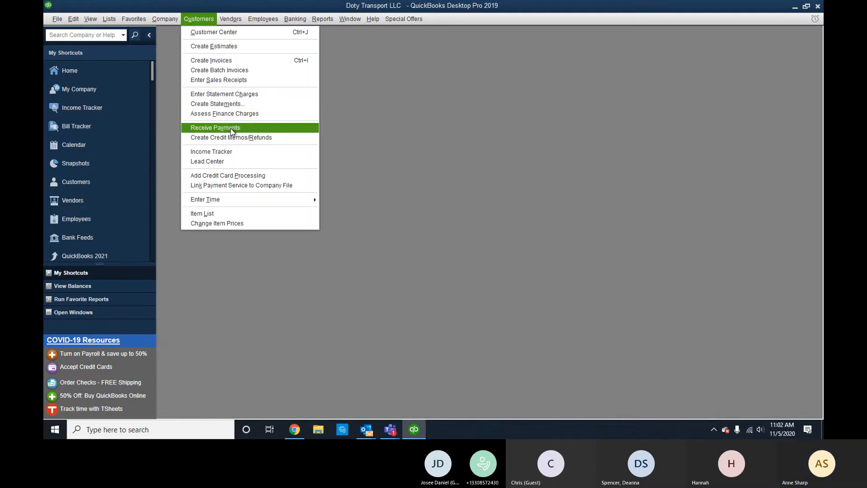
pyautogui.click(232, 60)
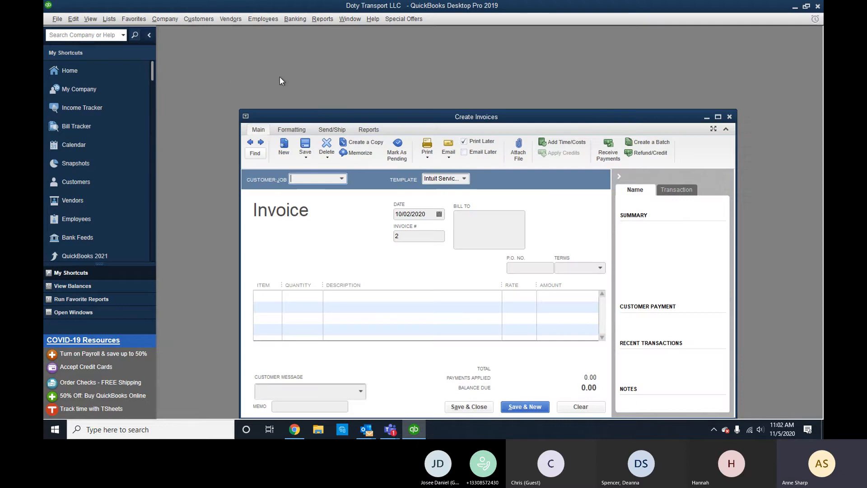
pyautogui.moveTo(418, 117); pyautogui.dragTo(405, 71)
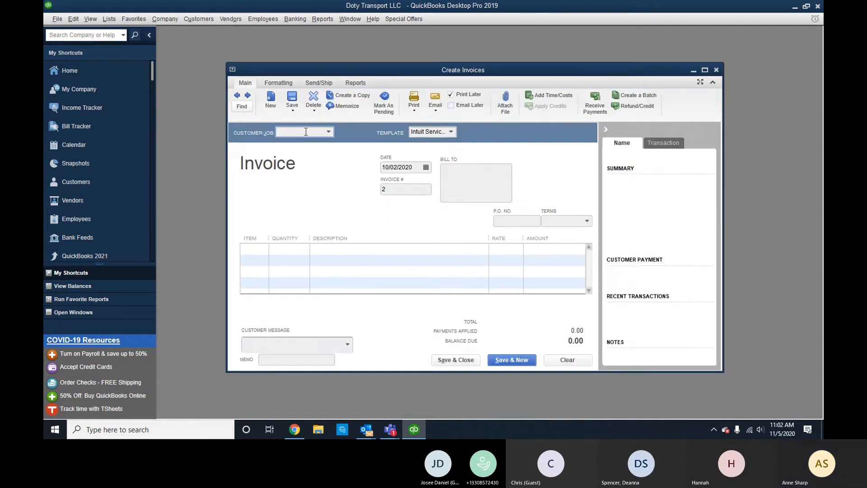
pyautogui.click(328, 132)
pyautogui.click(294, 166)
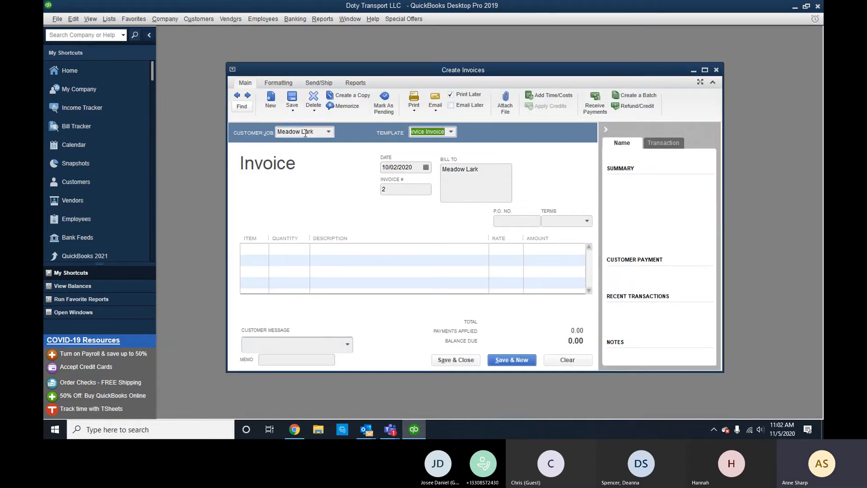
pyautogui.press('Tab')
pyautogui.click(261, 252)
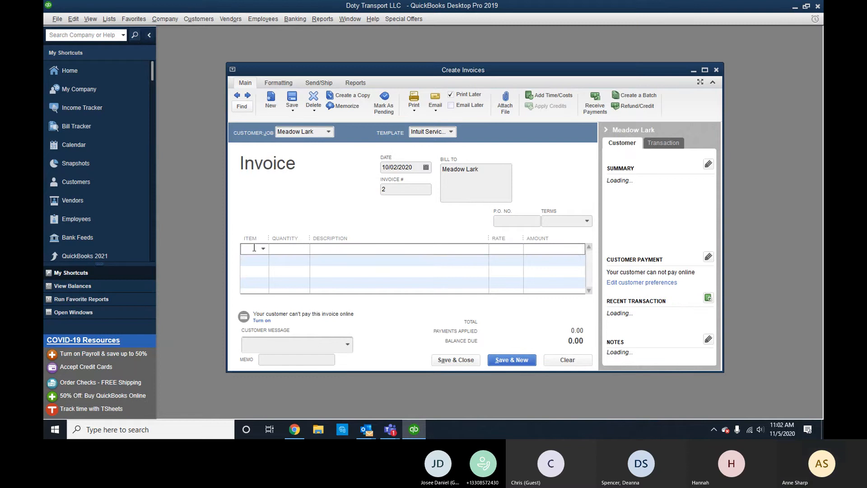
pyautogui.write('Fuel')
pyautogui.press('Tab')
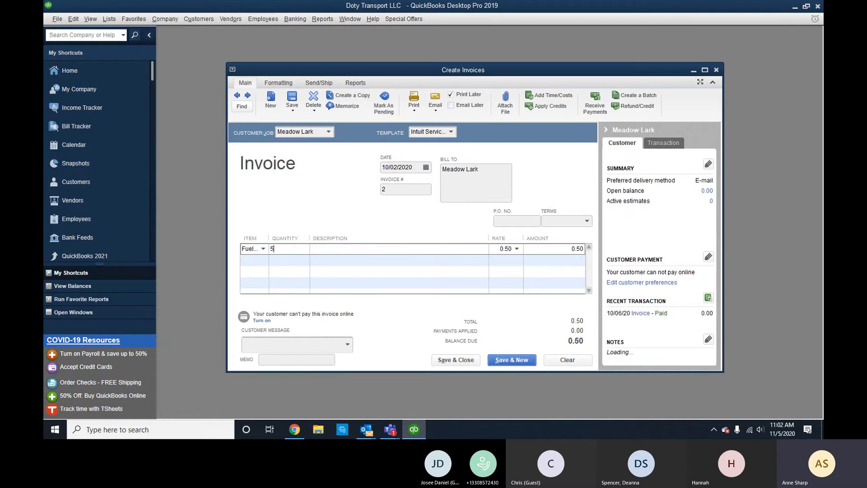
pyautogui.write('500')
pyautogui.press('Tab')
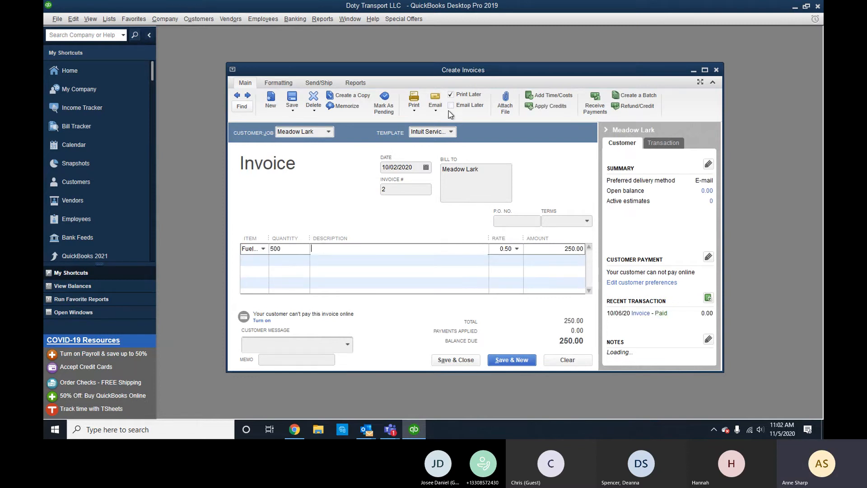
# Try emailing just the invoice and dismiss the missing e-mail address prompt.
pyautogui.click(435, 113)
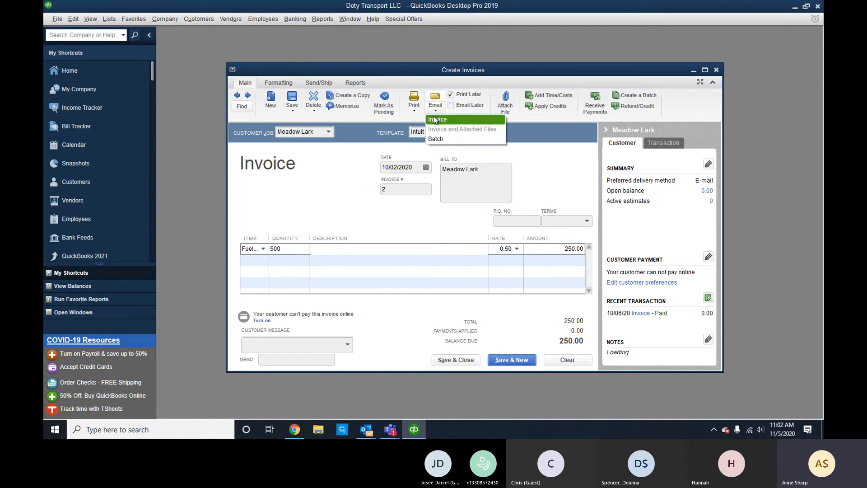
pyautogui.click(434, 120)
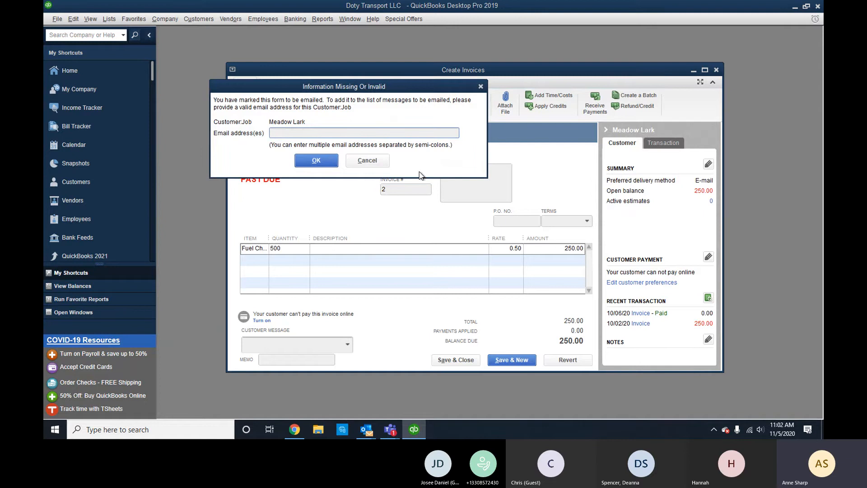
pyautogui.click(381, 161)
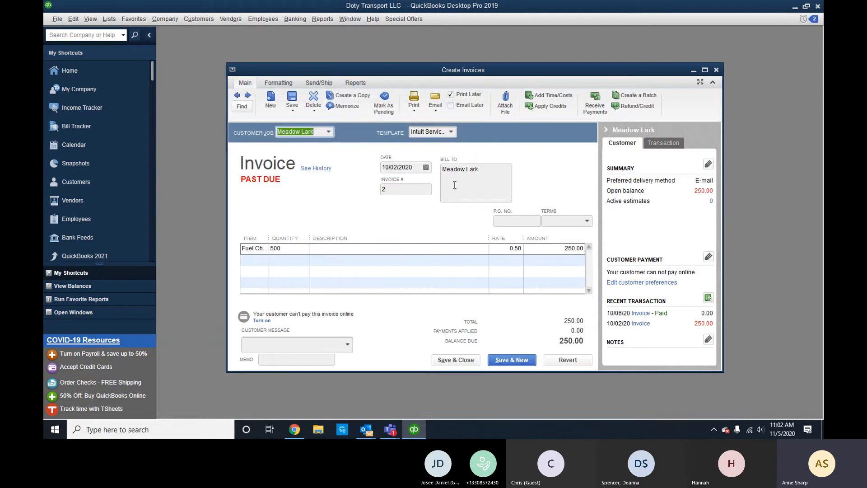
# Start attaching a computer file to the invoice, then cancel and close Attachments.
pyautogui.click(505, 112)
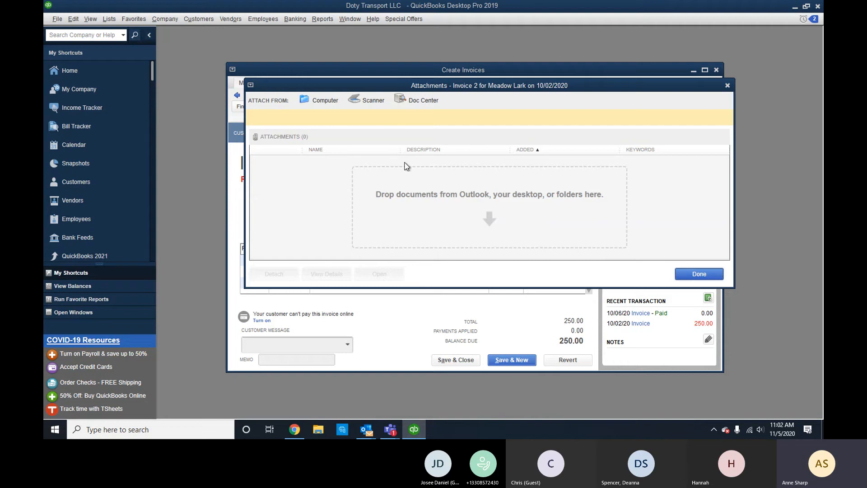
pyautogui.click(330, 102)
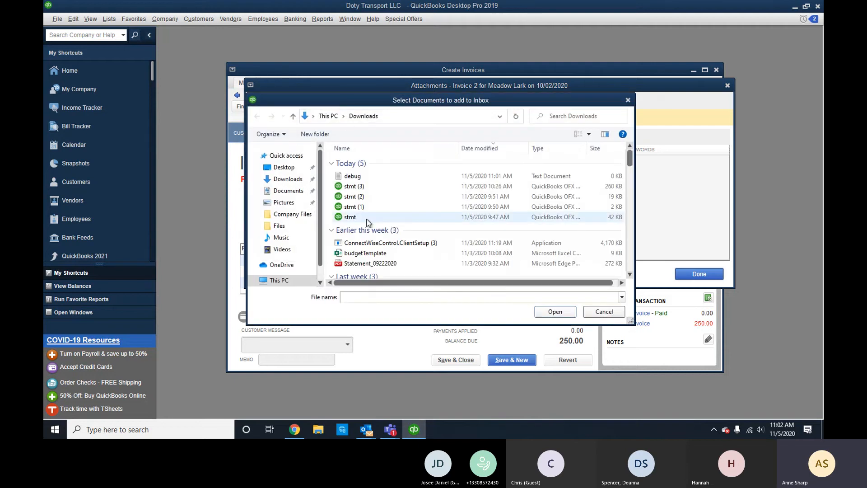
pyautogui.scroll(-3, 367, 219)
pyautogui.scroll(-3, 367, 218)
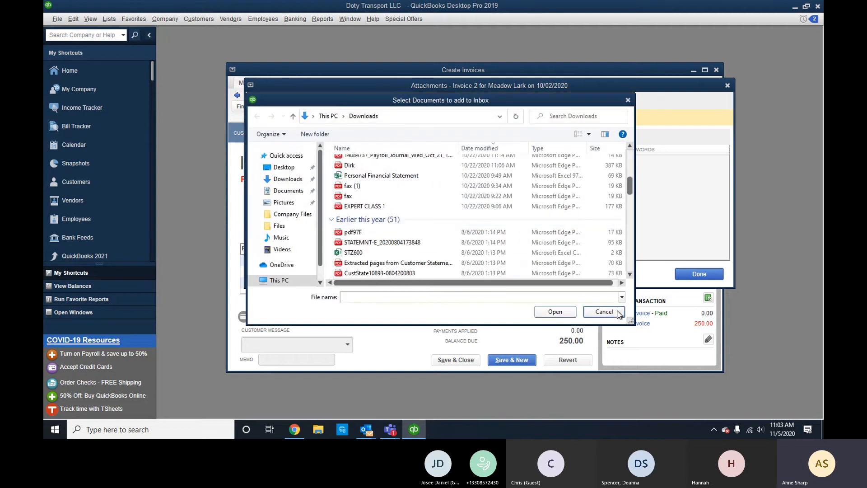
pyautogui.click(605, 311)
pyautogui.click(728, 86)
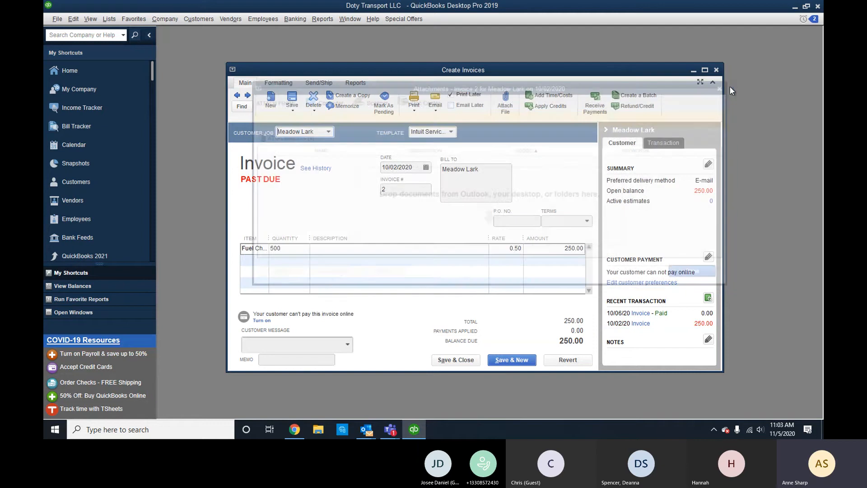
# Recheck the Email choices, dismiss them, and close the Create Invoices window.
pyautogui.click(432, 107)
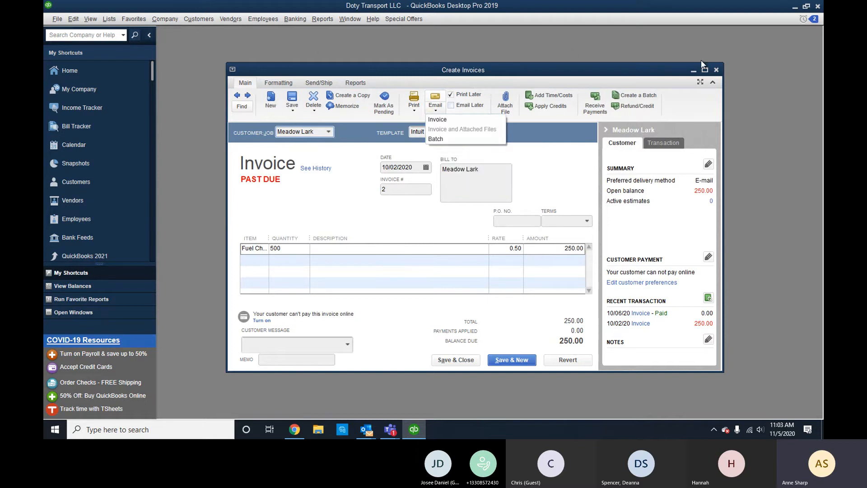
pyautogui.click(715, 70)
pyautogui.click(715, 70)
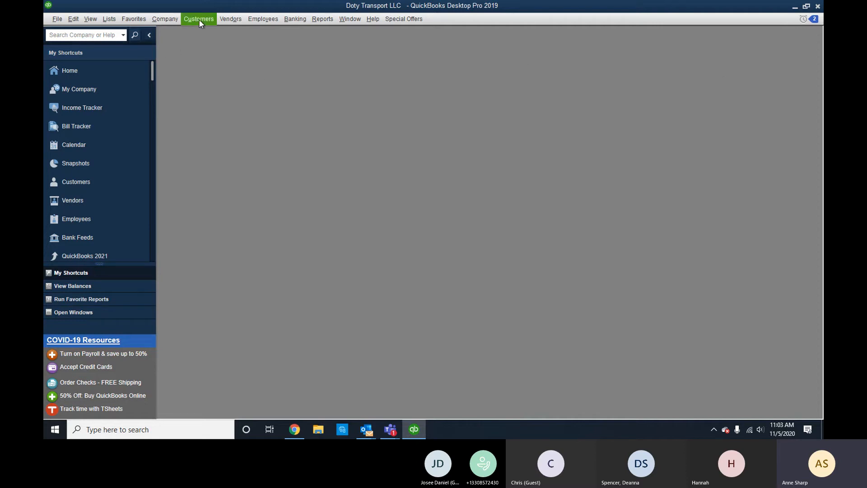
# Browse the Employees, Banking and Reports menus toward the Vendors menu.
pyautogui.click(258, 19)
pyautogui.moveTo(294, 20)
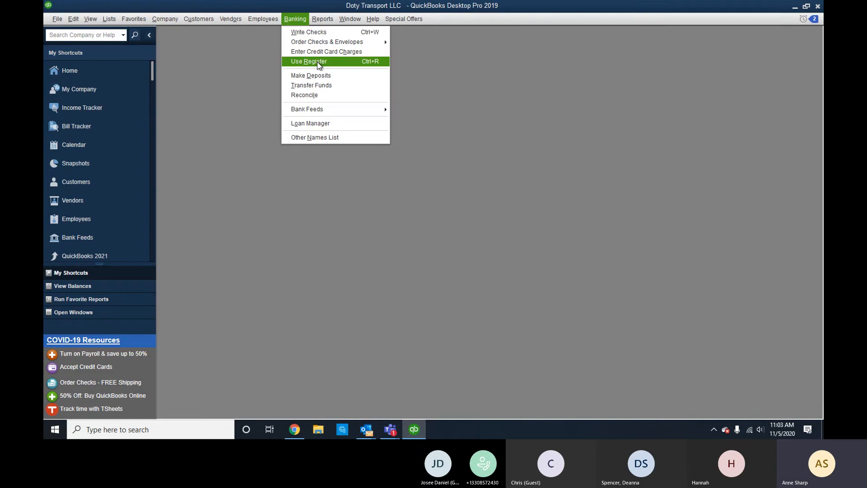
pyautogui.moveTo(331, 22)
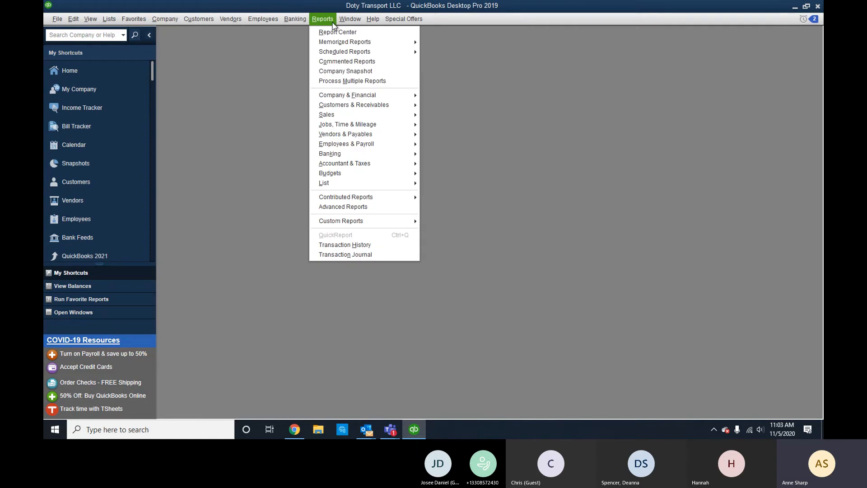
# Open the Vendor Center, find no vendors with open balances, and return to All Vendors.
pyautogui.moveTo(240, 21)
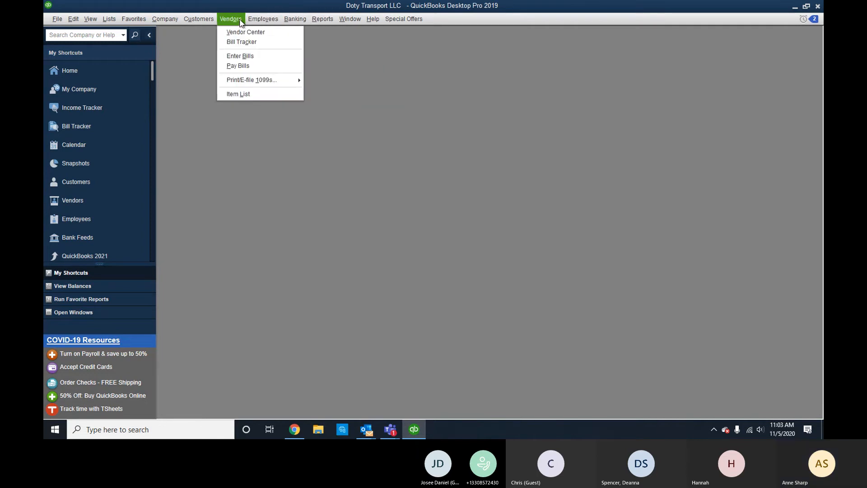
pyautogui.click(241, 32)
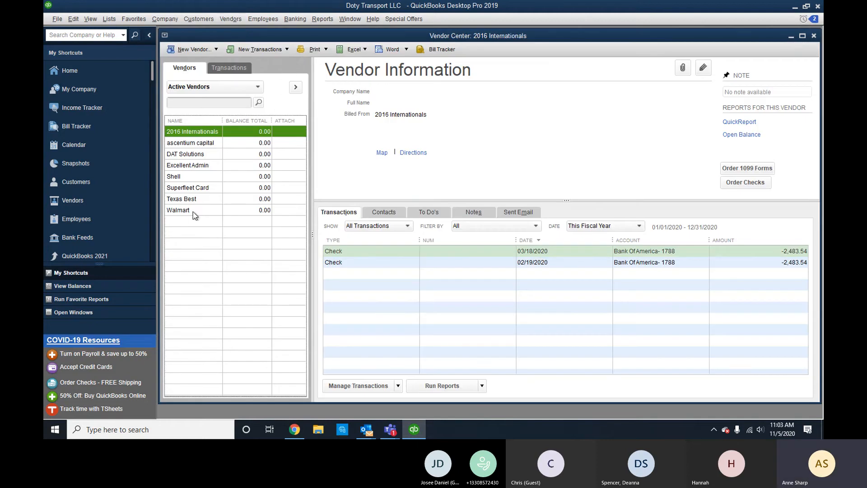
pyautogui.click(211, 87)
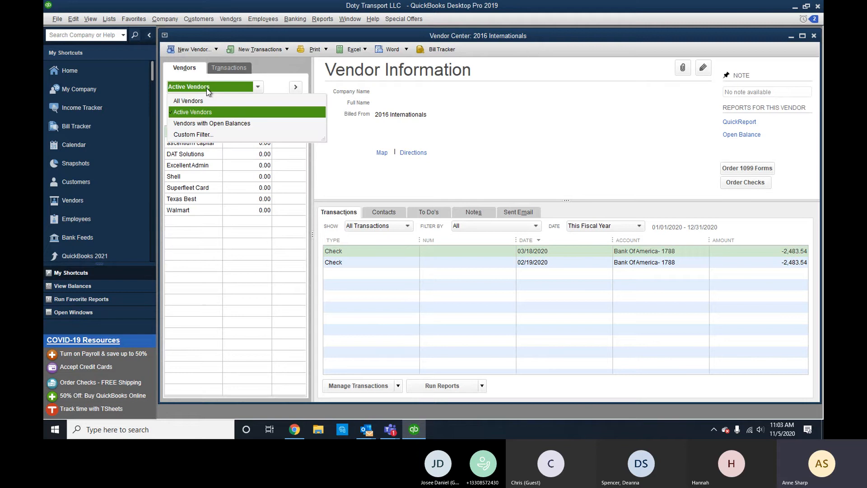
pyautogui.click(202, 124)
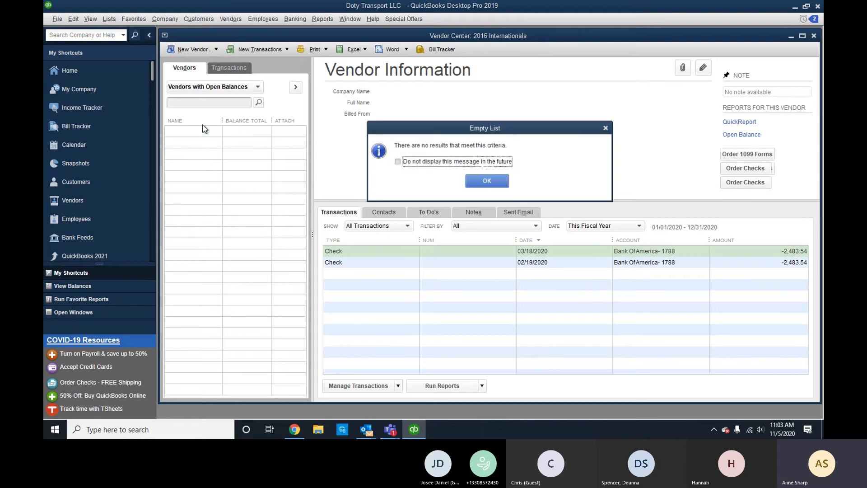
pyautogui.click(487, 180)
pyautogui.click(254, 87)
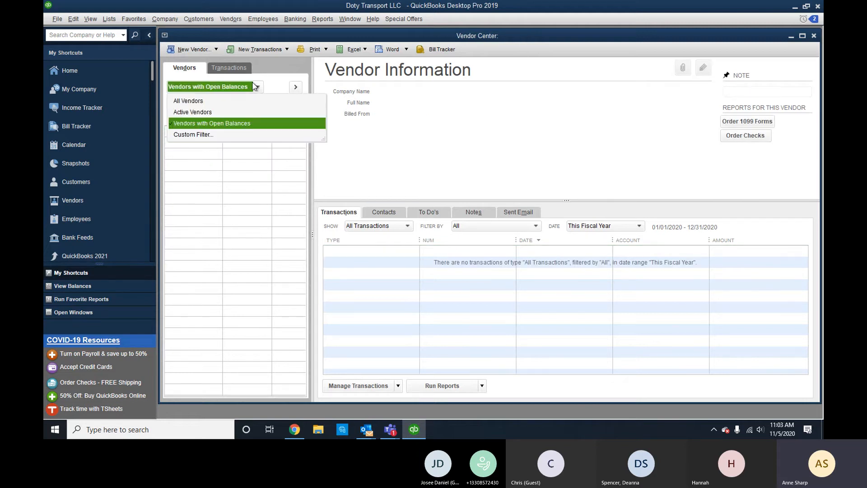
pyautogui.click(198, 97)
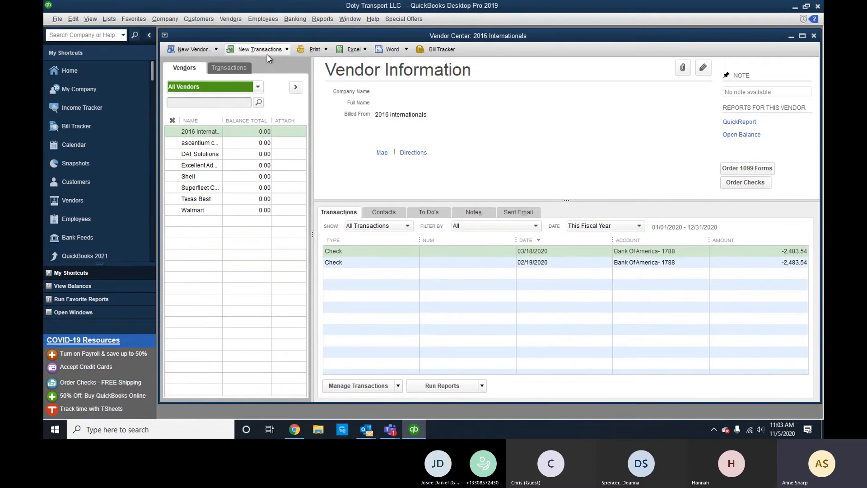
pyautogui.click(204, 51)
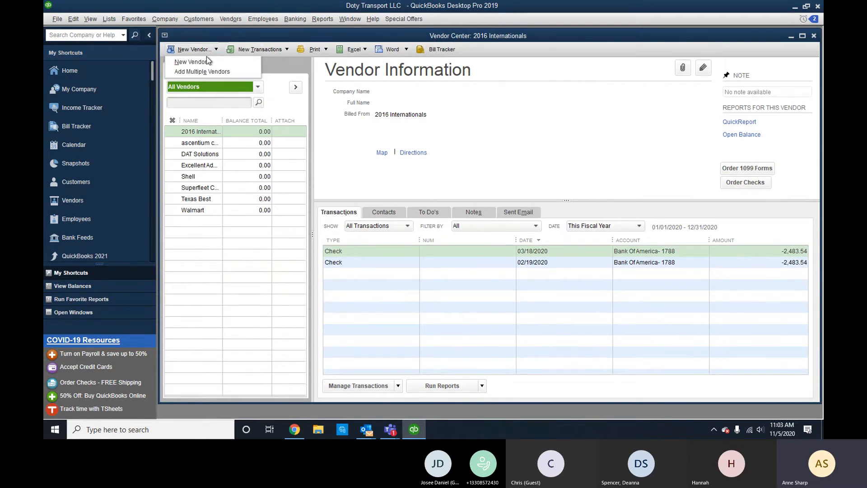
# Create a new vendor named SBA-EILD and save it.
pyautogui.click(207, 61)
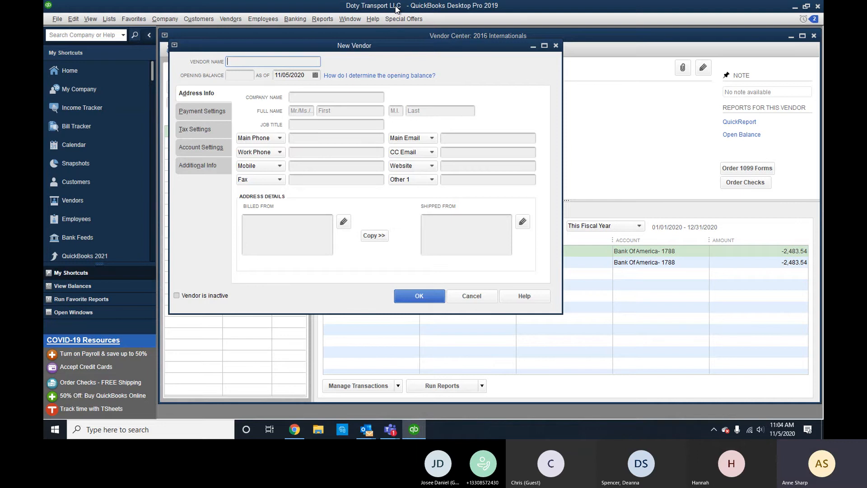
pyautogui.write('SBA')
pyautogui.press('BackSpace')
pyautogui.press('BackSpace')
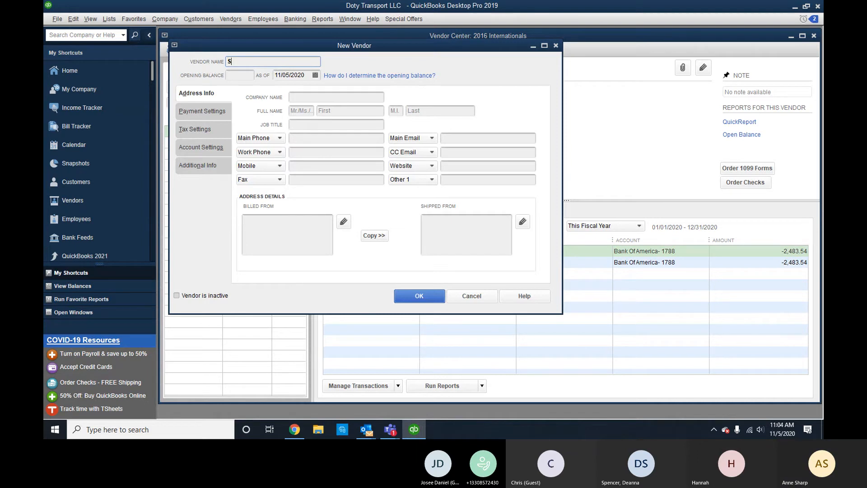
pyautogui.write('BA-EI')
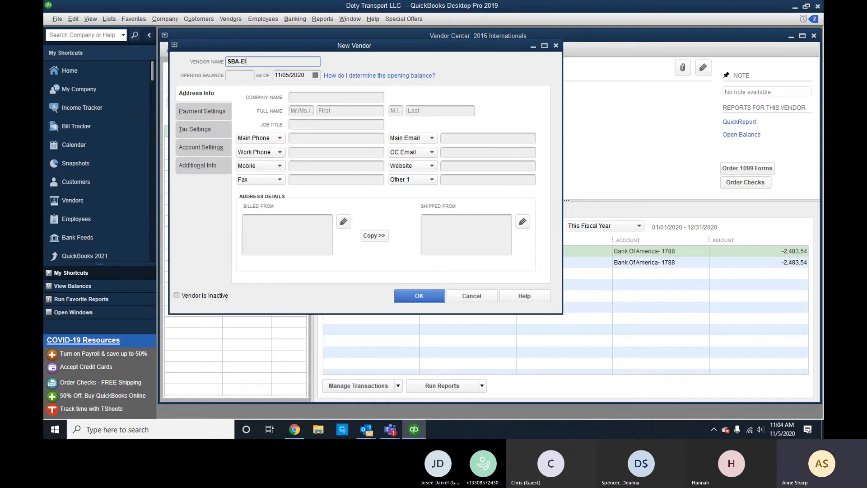
pyautogui.write('LD')
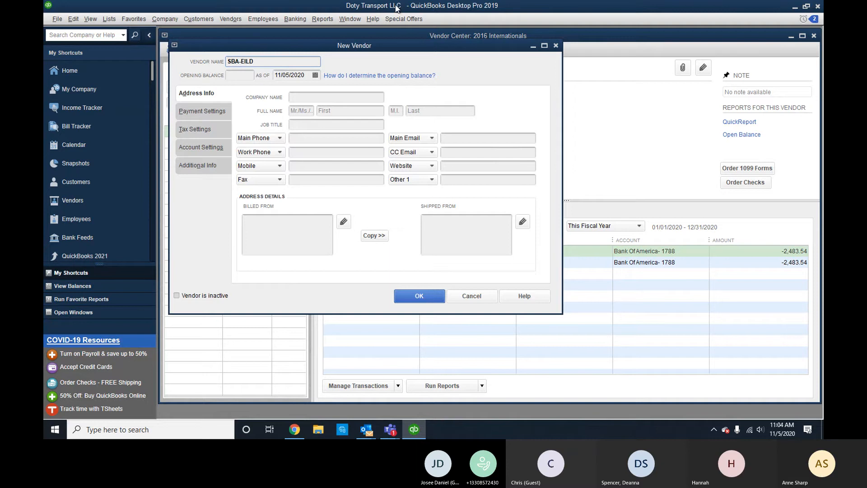
pyautogui.click(439, 299)
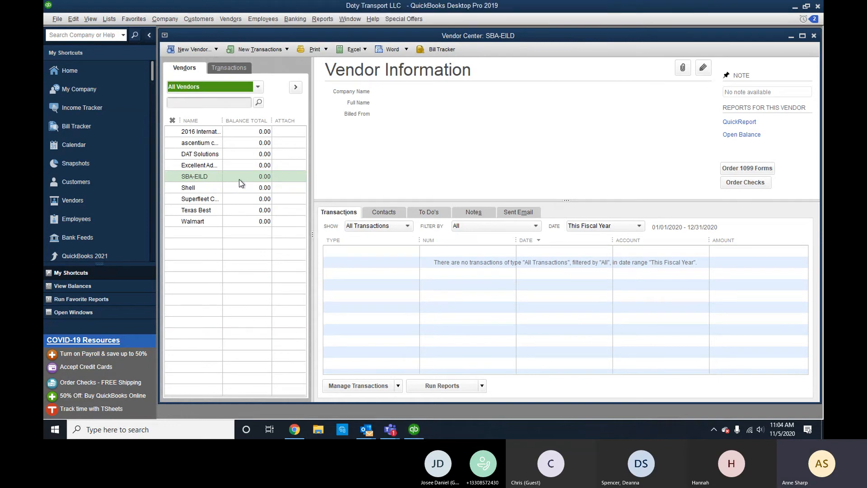
# Correct the misspelled vendor name SBA-EILD to SBA-EIDL in Edit Vendor.
pyautogui.rightClick(212, 177)
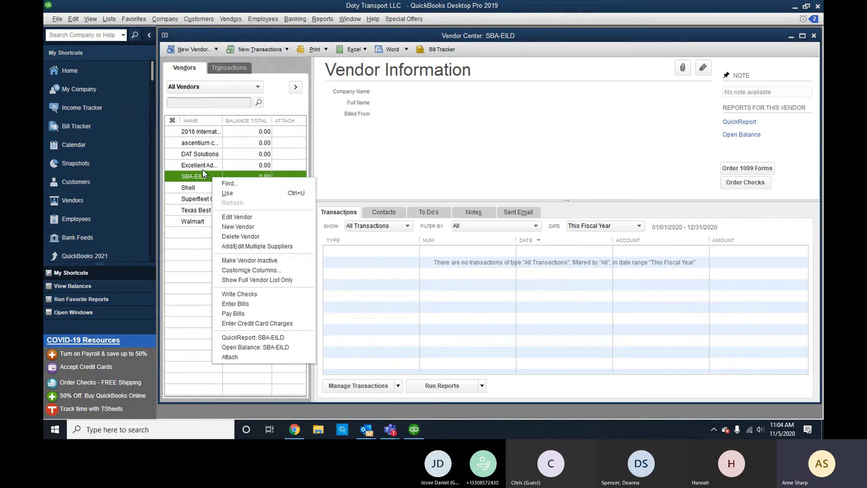
pyautogui.click(210, 177)
pyautogui.click(703, 67)
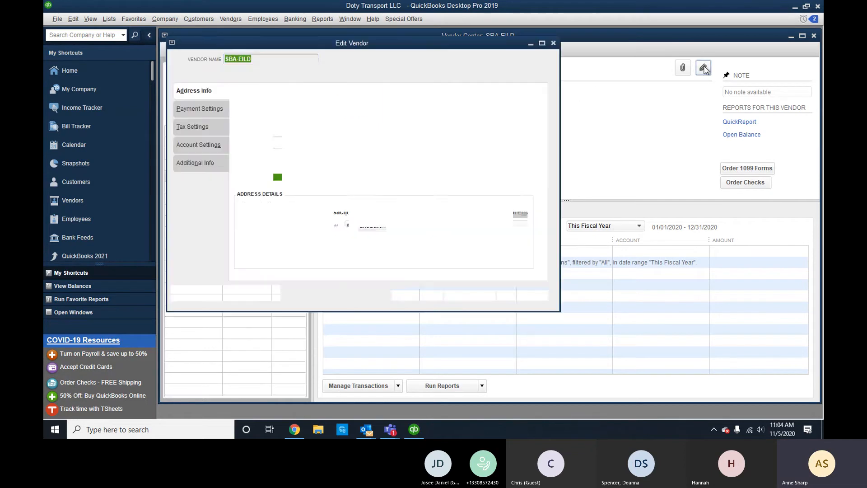
pyautogui.click(274, 55)
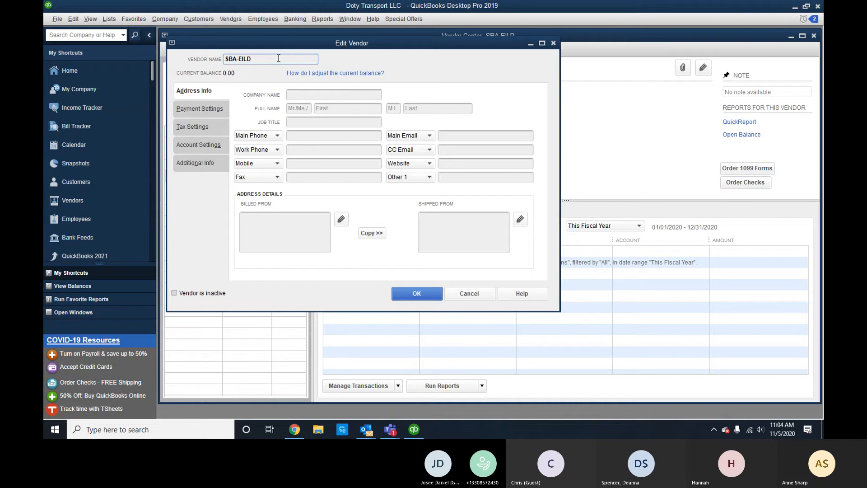
pyautogui.press('BackSpace')
pyautogui.press('BackSpace')
pyautogui.write('DL')
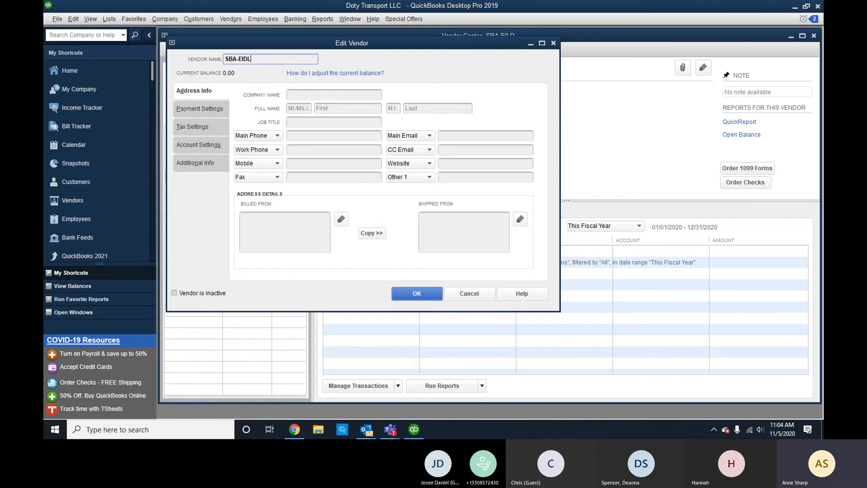
# Paste SBA-EIDL as the vendor's company name and save the record.
pyautogui.doubleClick(256, 59)
pyautogui.hotkey('ctrl', 'c')
pyautogui.click(316, 92)
pyautogui.hotkey('ctrl', 'v')
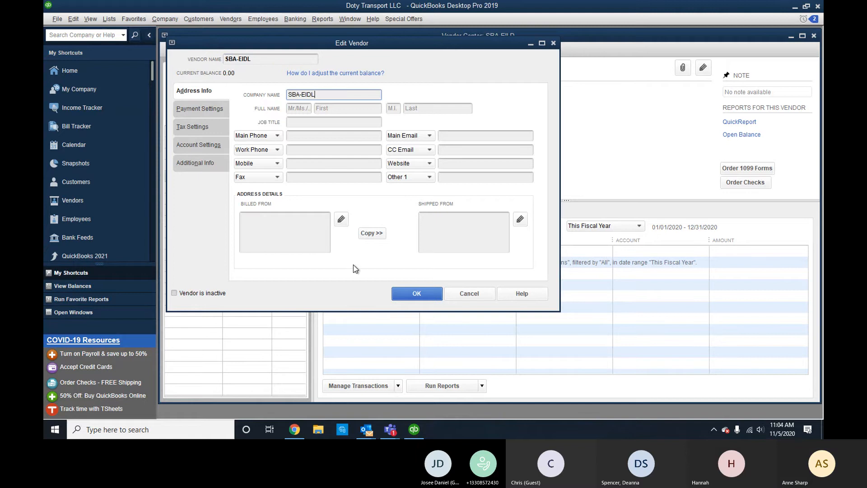
pyautogui.click(427, 295)
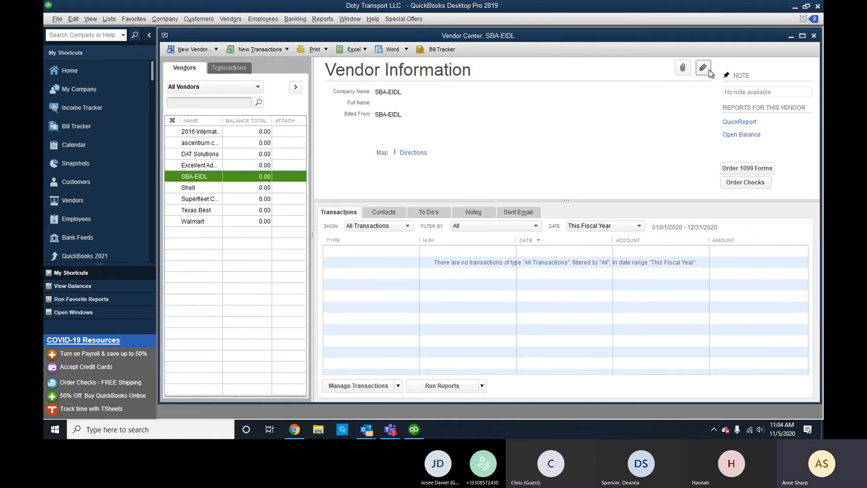
# In the Customer Center, paste Meadow Lark into the Meadow Lark customer's Company Name field and save.
pyautogui.click(199, 20)
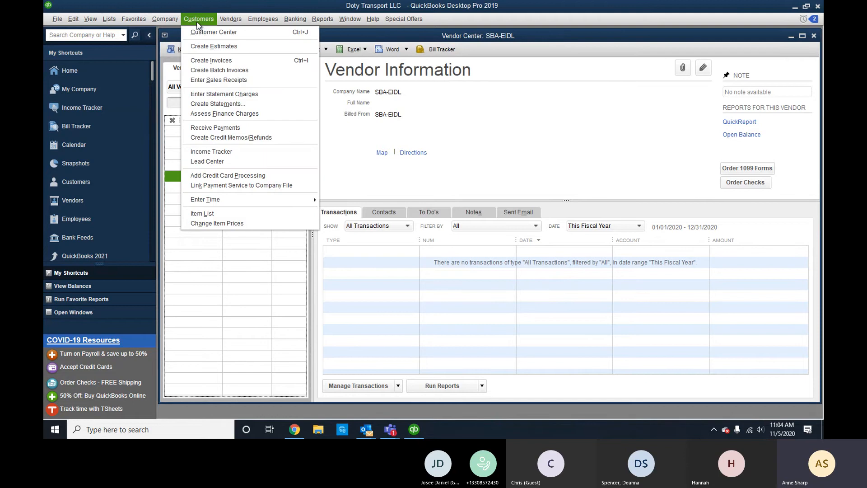
pyautogui.click(202, 33)
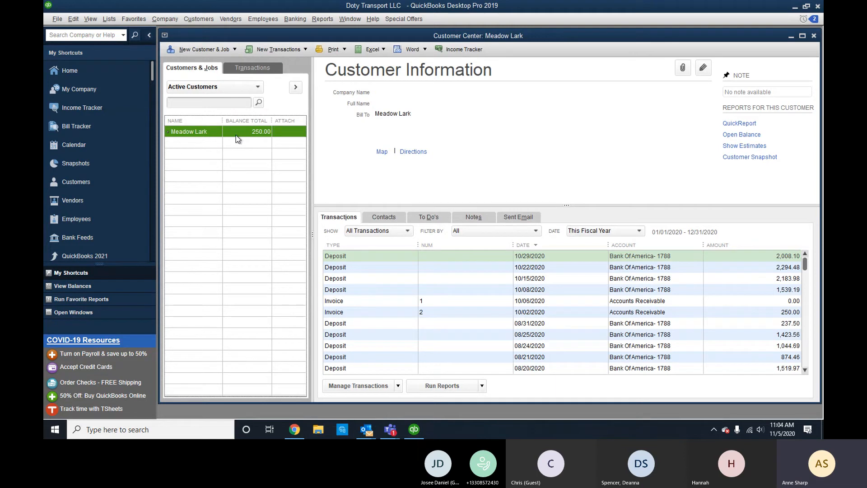
pyautogui.click(703, 67)
pyautogui.hotkey('ctrl', 'c')
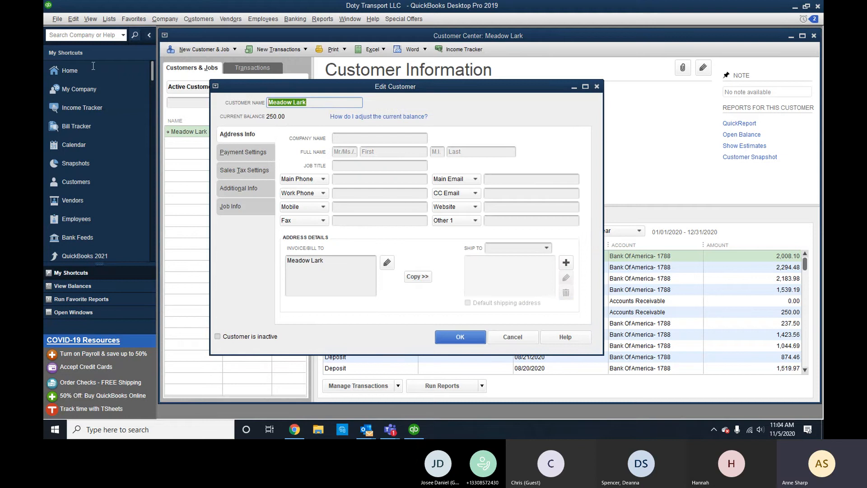
pyautogui.click(369, 138)
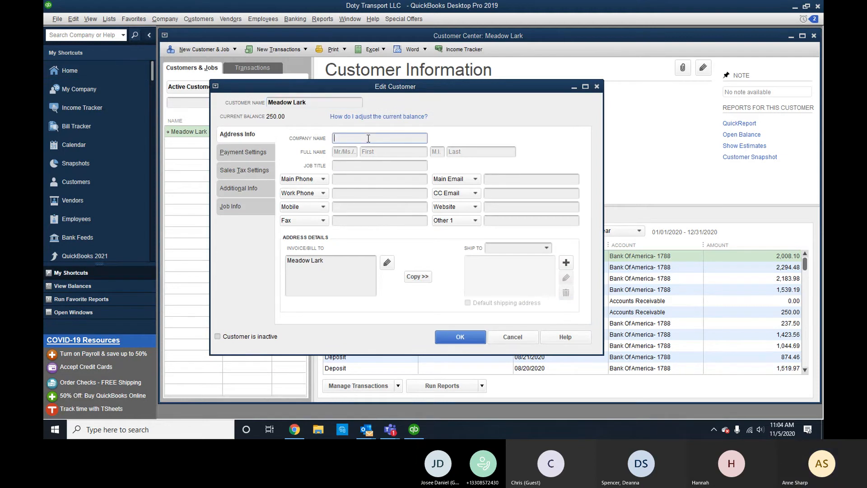
pyautogui.hotkey('ctrl', 'v')
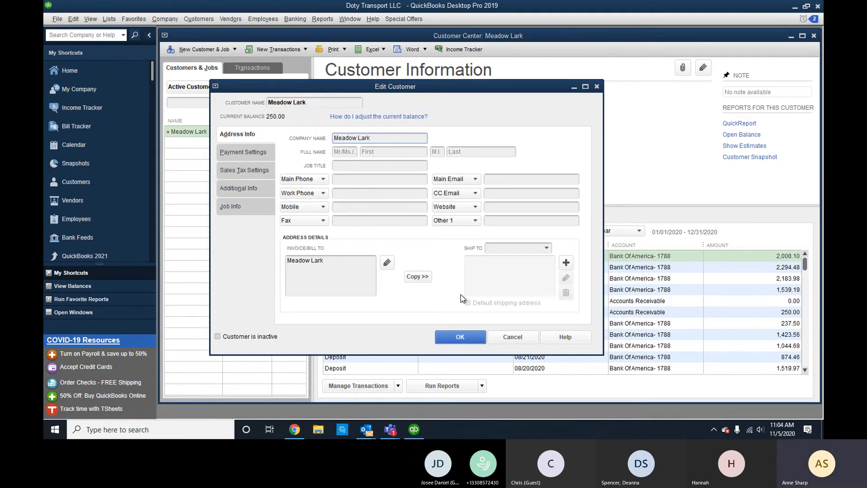
pyautogui.click(482, 339)
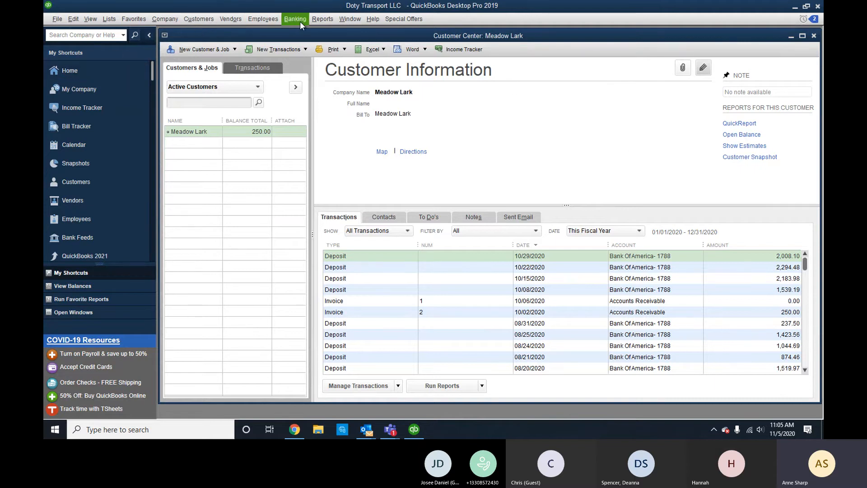
pyautogui.click(165, 19)
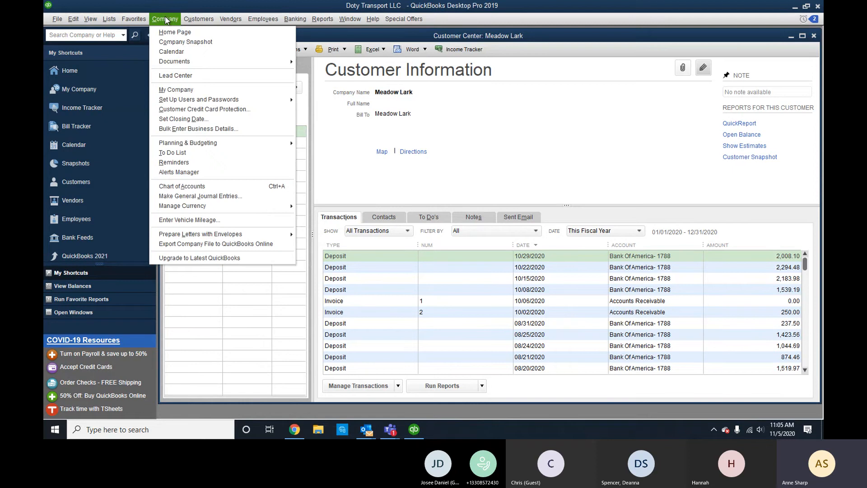
pyautogui.click(178, 89)
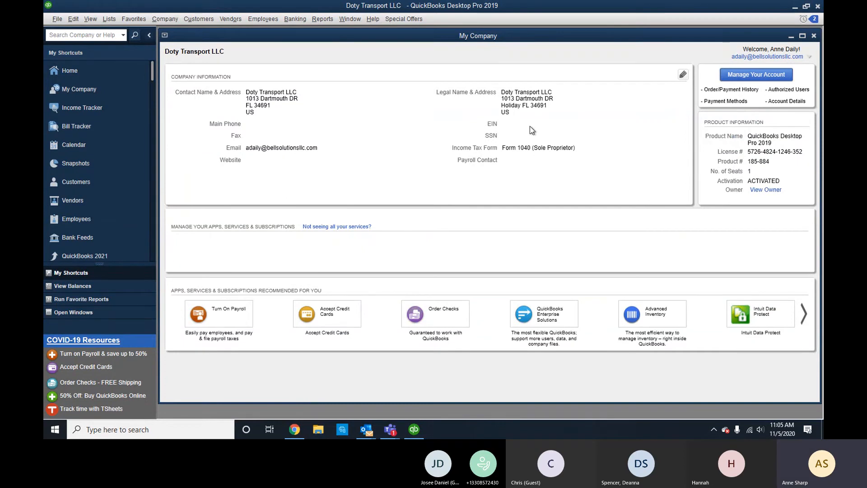
pyautogui.click(683, 74)
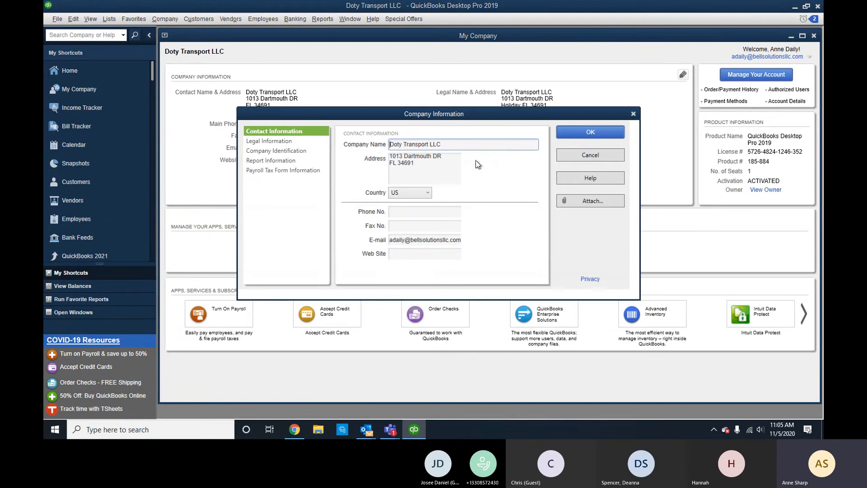
pyautogui.click(283, 143)
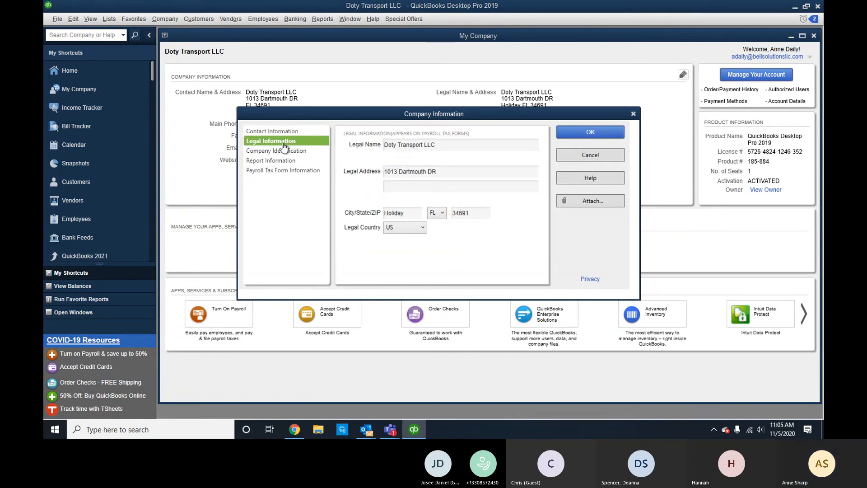
pyautogui.click(276, 170)
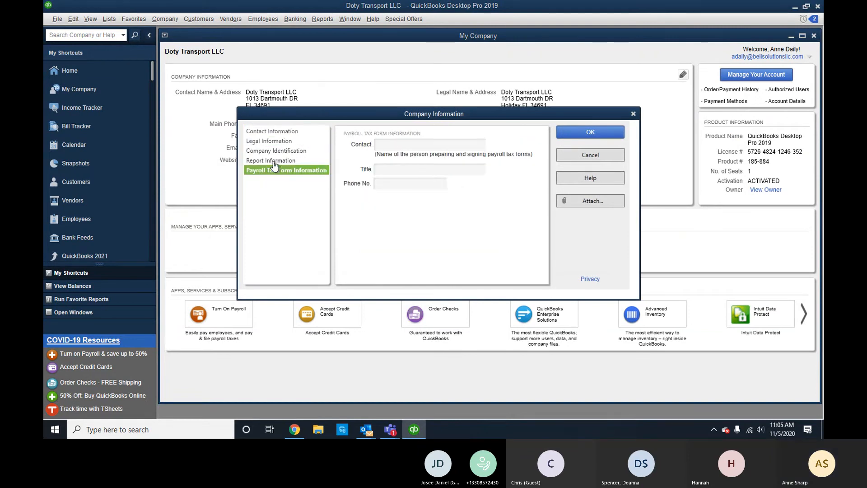
pyautogui.click(274, 161)
pyautogui.click(274, 151)
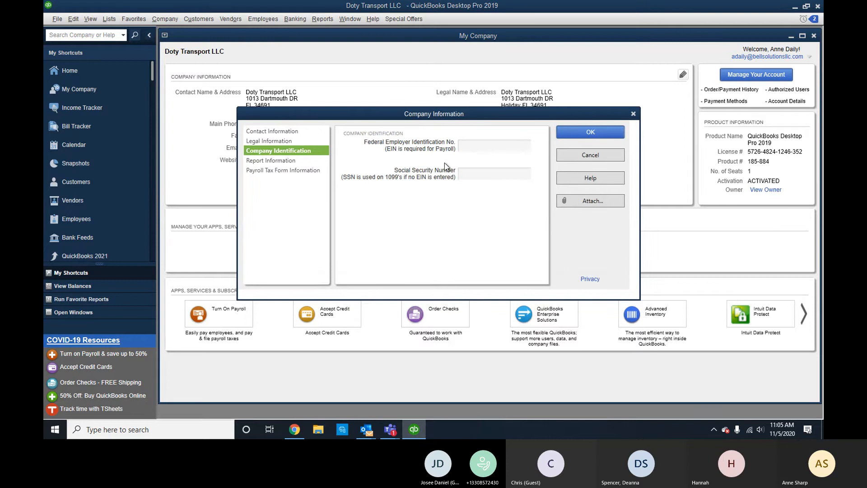
pyautogui.click(515, 144)
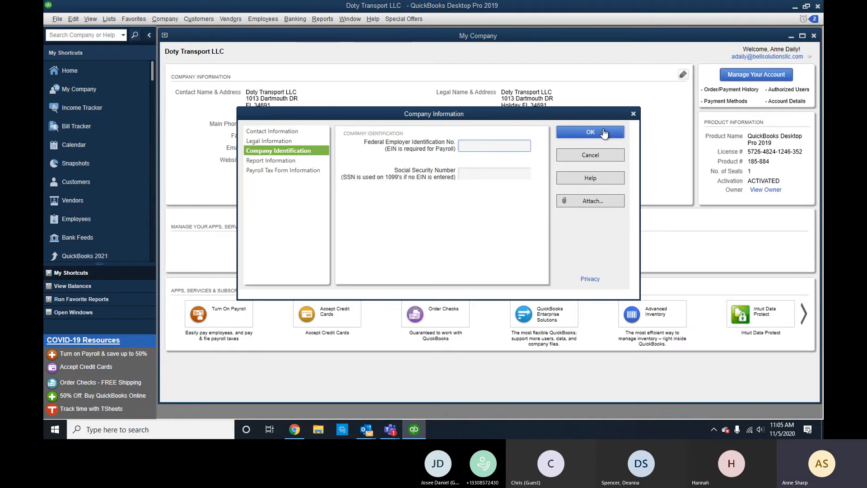
pyautogui.click(602, 155)
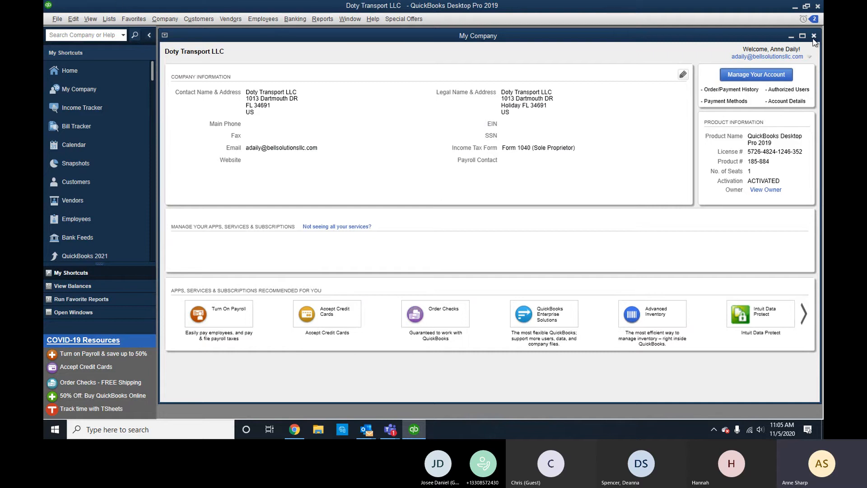
pyautogui.click(814, 36)
pyautogui.click(374, 20)
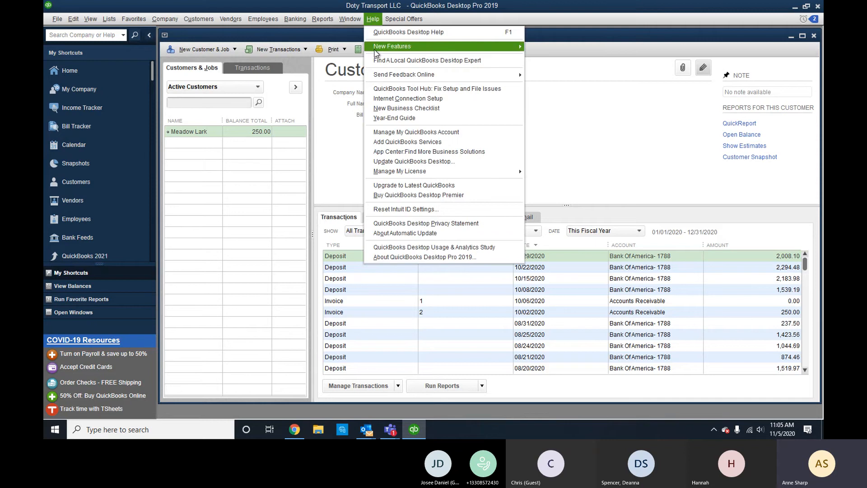
pyautogui.click(407, 258)
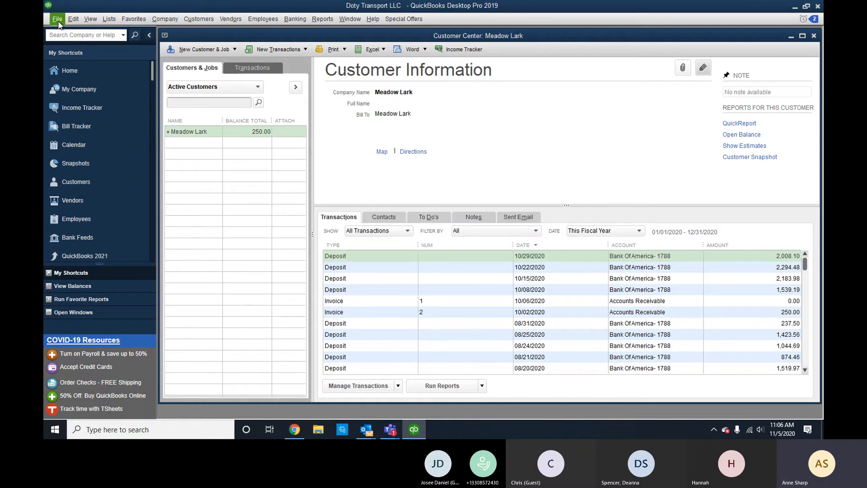
# Start a local company backup and set its backup location to the Documents folder.
pyautogui.click(57, 20)
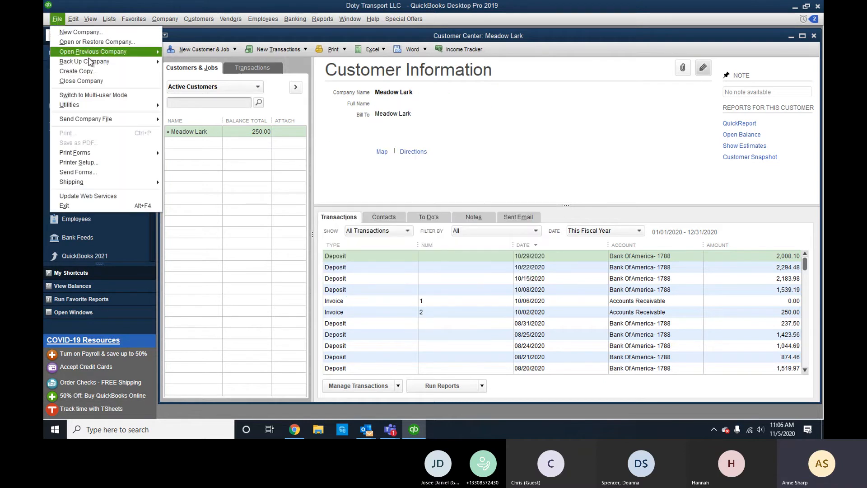
pyautogui.click(179, 67)
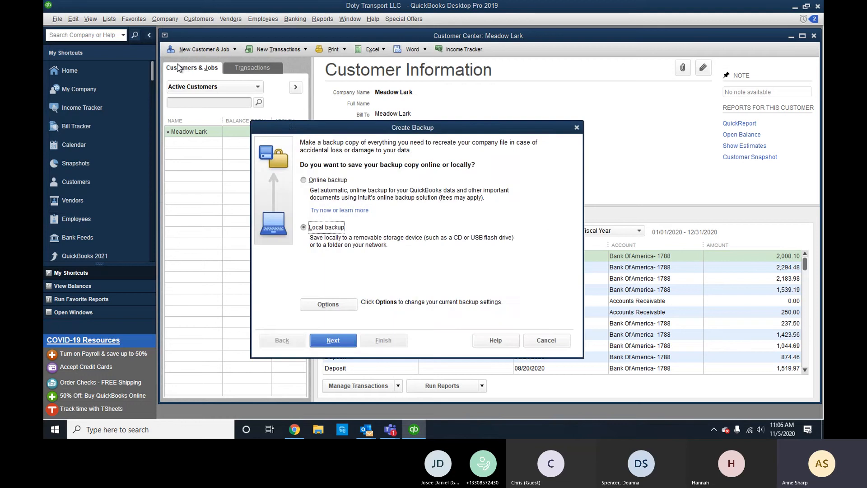
pyautogui.click(328, 304)
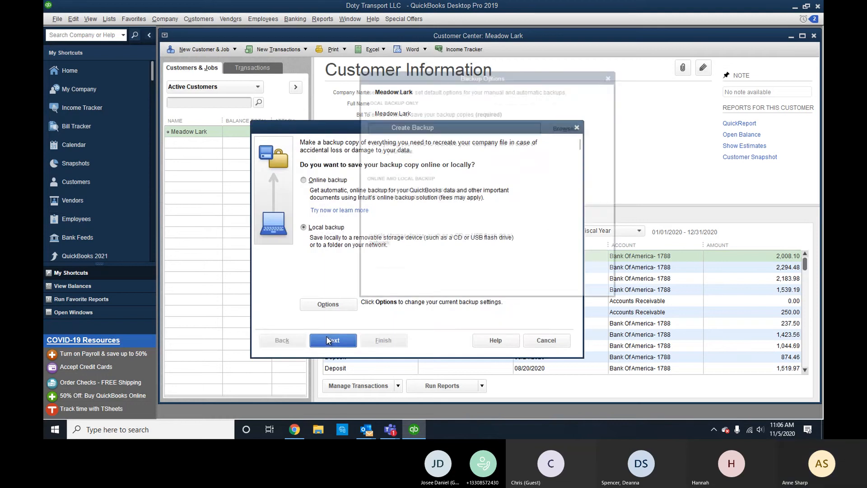
pyautogui.click(569, 126)
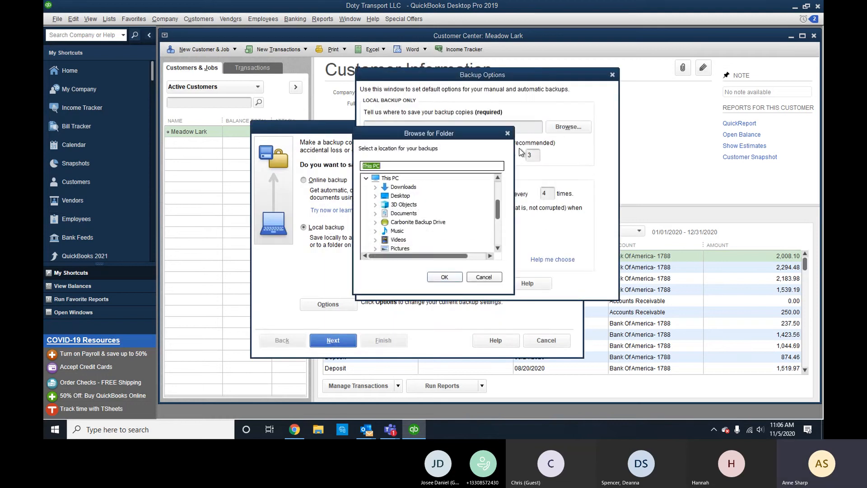
pyautogui.scroll(-5, 427, 229)
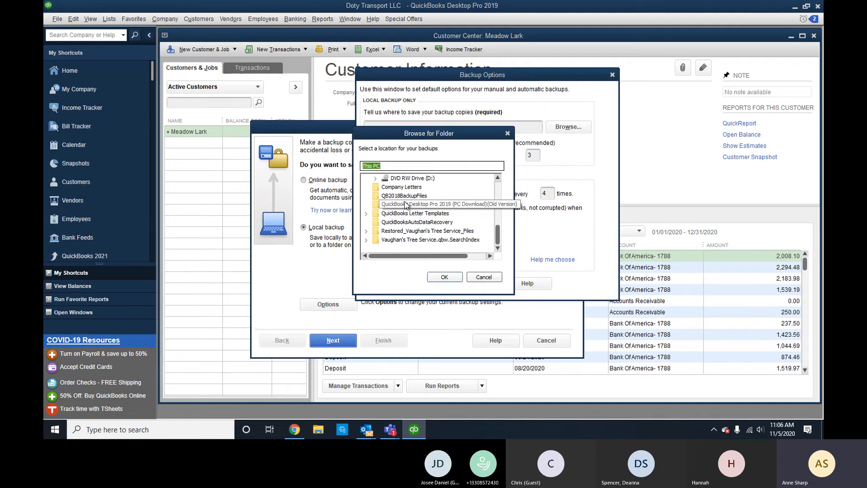
pyautogui.scroll(5, 404, 229)
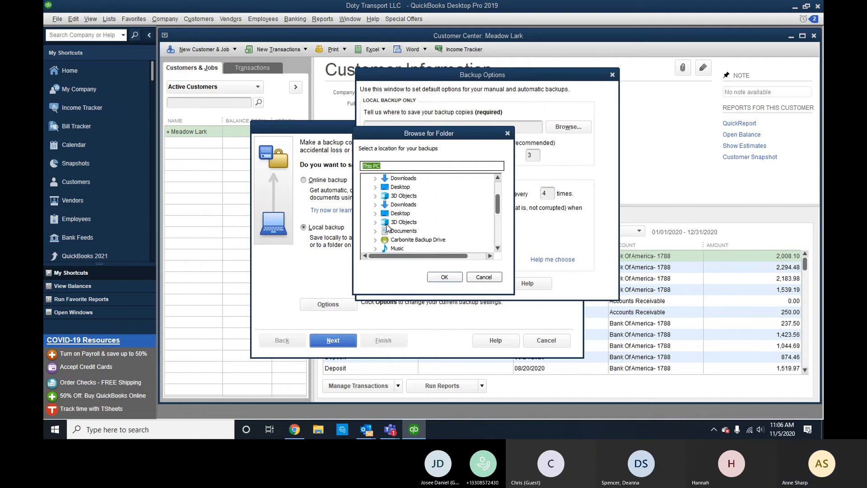
pyautogui.click(403, 231)
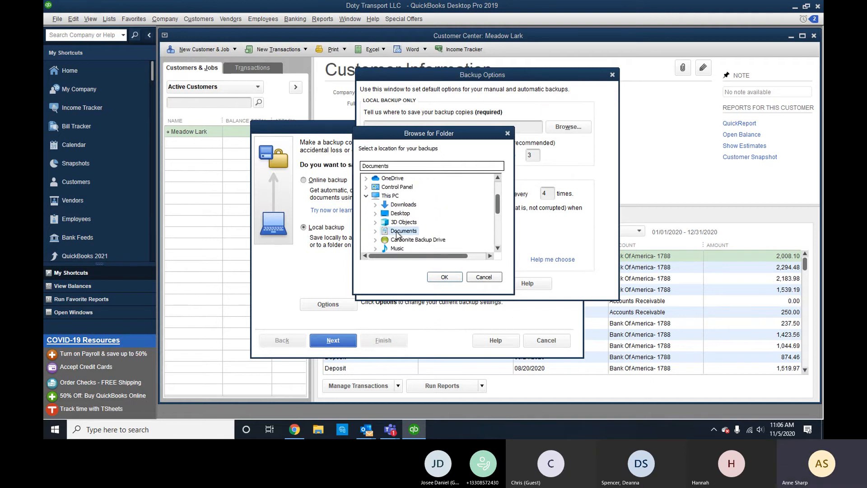
pyautogui.click(445, 277)
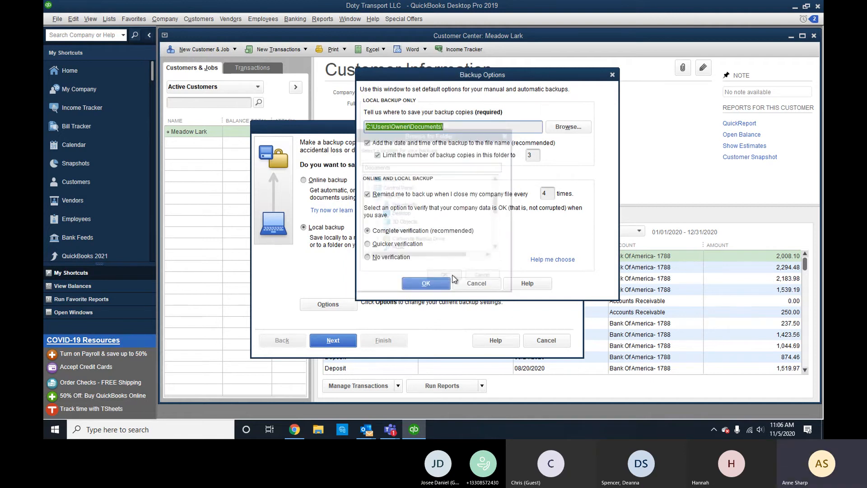
pyautogui.click(429, 285)
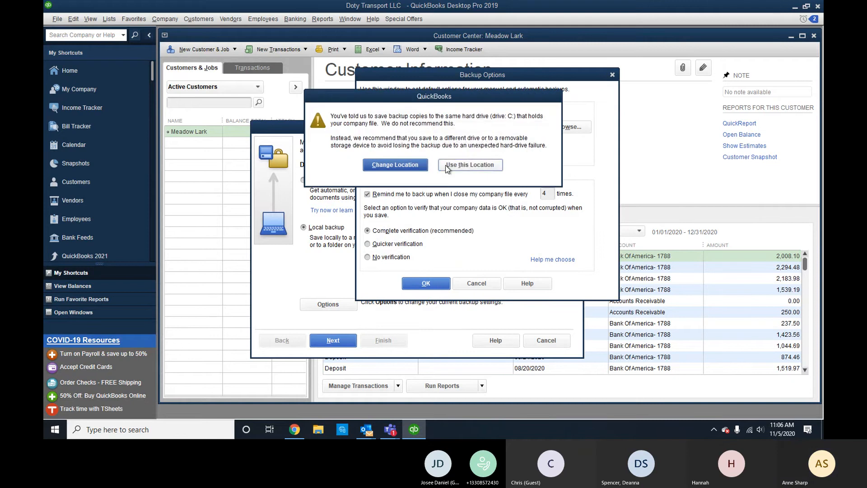
# Save the backup now into Documents despite the same-drive warning, then switch to multi-user mode.
pyautogui.click(447, 167)
pyautogui.click(347, 337)
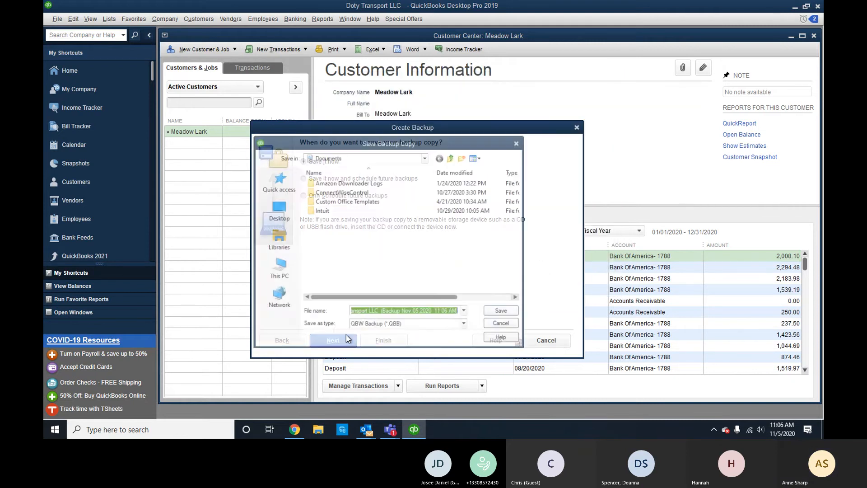
pyautogui.click(502, 311)
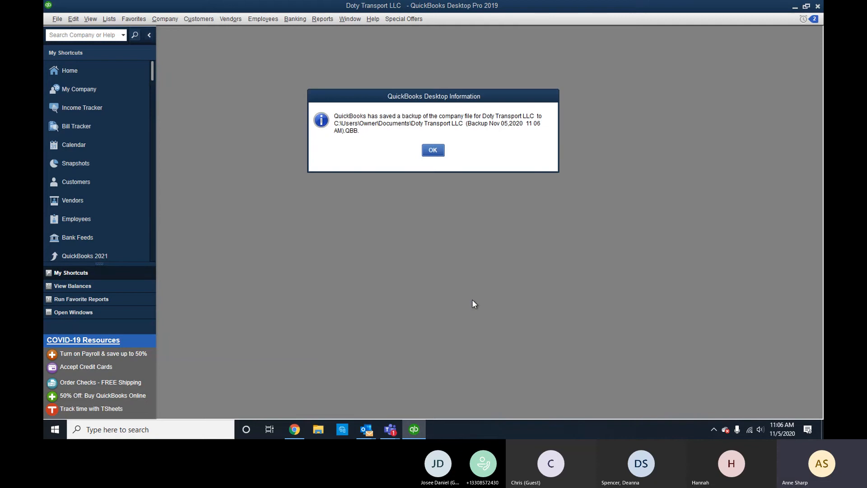
pyautogui.click(439, 154)
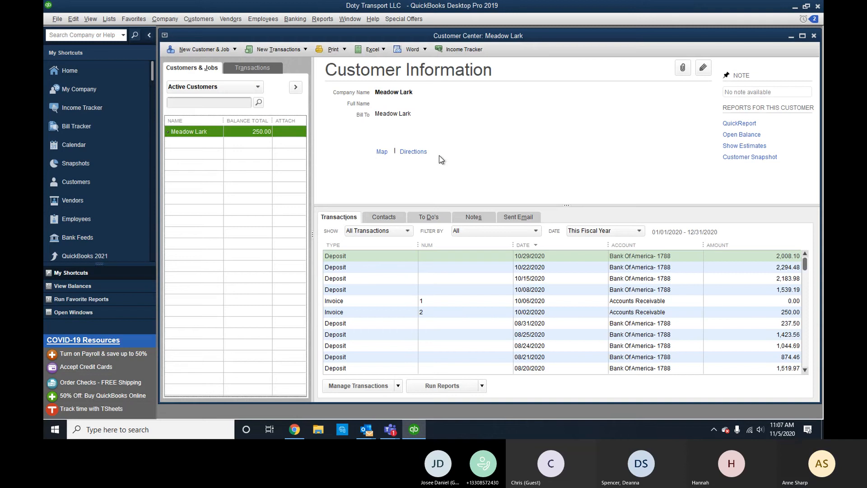
pyautogui.click(63, 22)
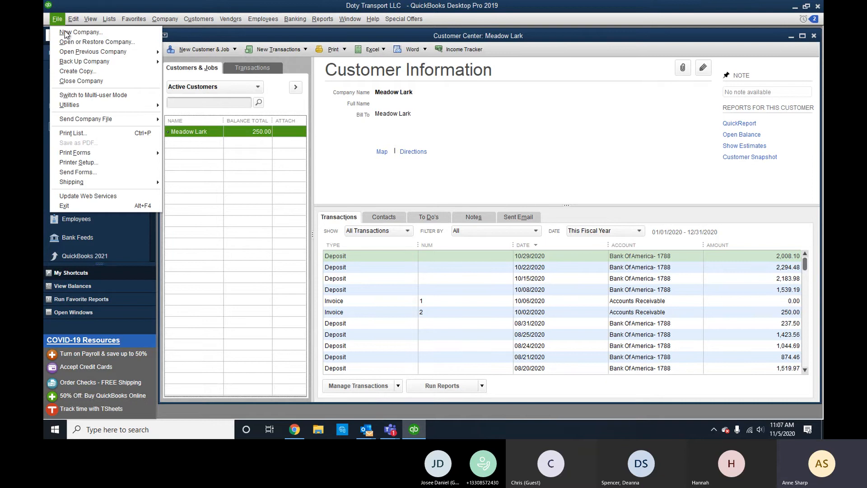
pyautogui.click(99, 95)
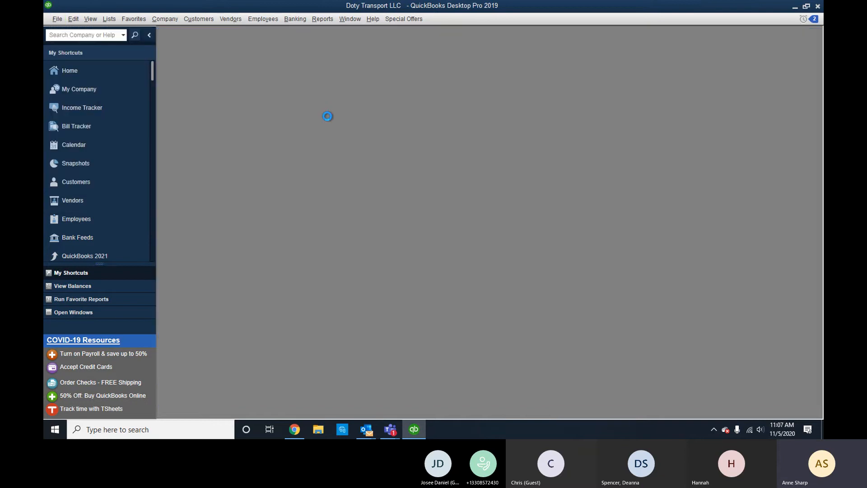
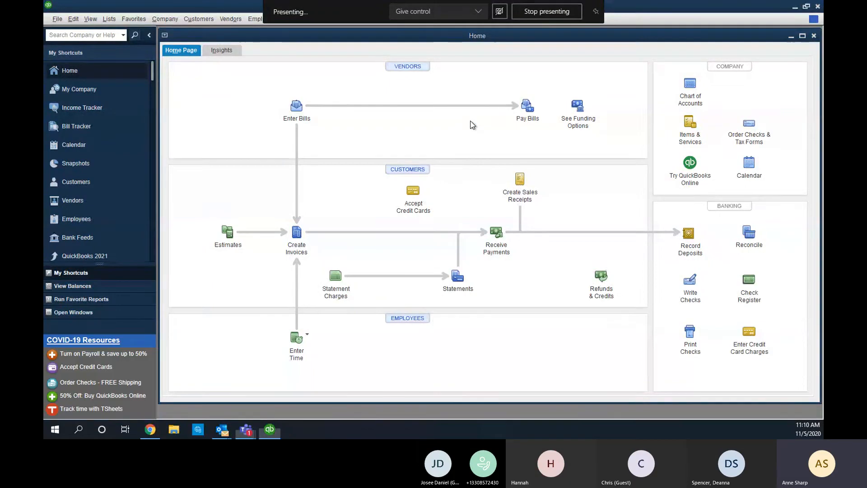
# Switch the company file to multi-user mode, agree to set up users, and sign in with the admin password.
pyautogui.click(57, 18)
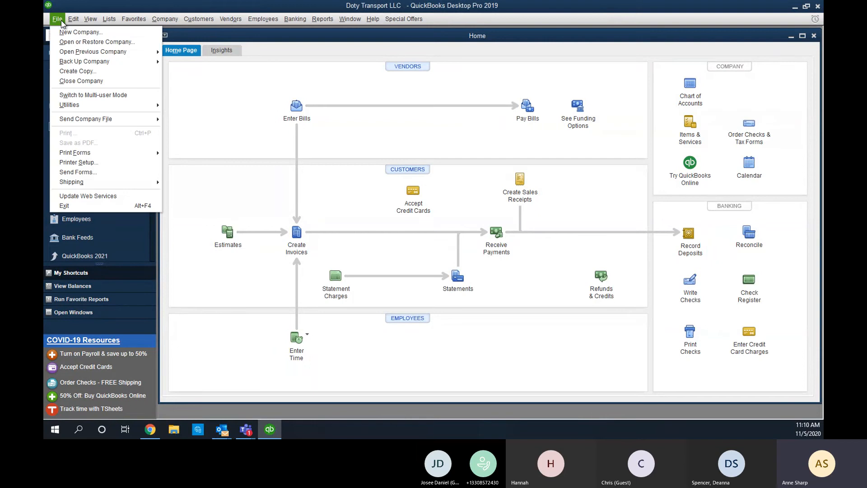
pyautogui.click(93, 95)
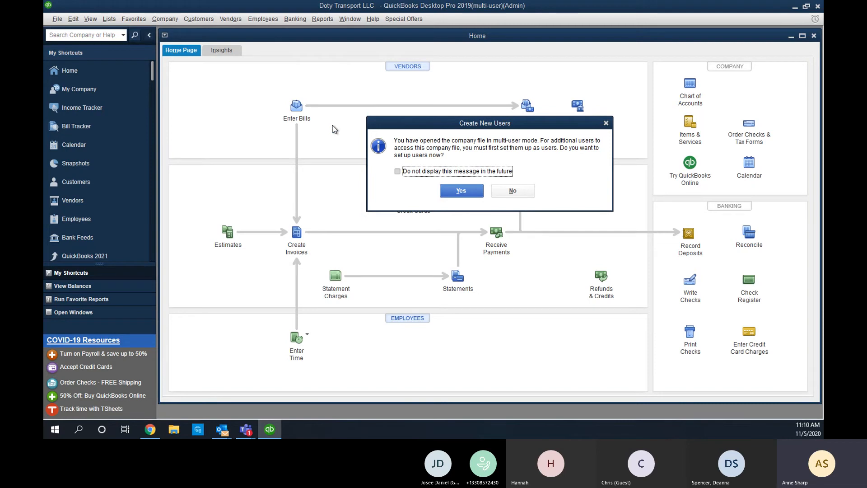
pyautogui.click(472, 190)
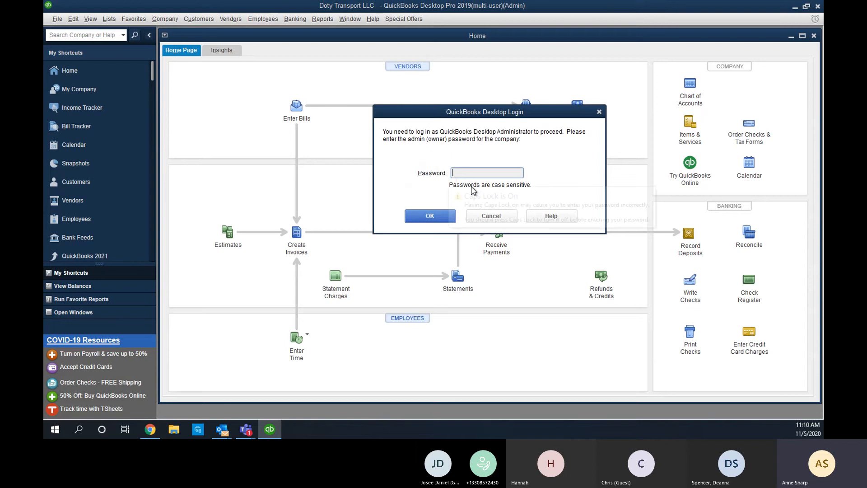
pyautogui.write('********')
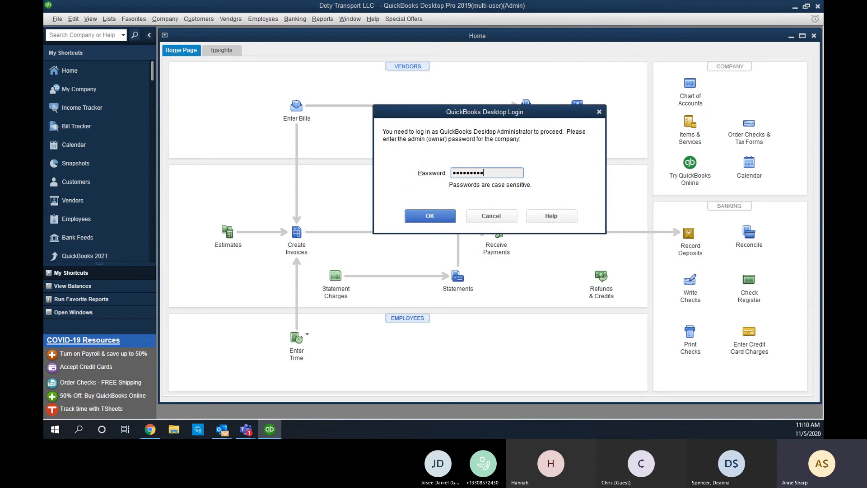
pyautogui.press('BackSpace')
pyautogui.press('BackSpace')
pyautogui.press('BackSpace')
pyautogui.press('BackSpace')
pyautogui.press('BackSpace')
pyautogui.press('BackSpace')
pyautogui.press('BackSpace')
pyautogui.press('BackSpace')
pyautogui.write('**********')
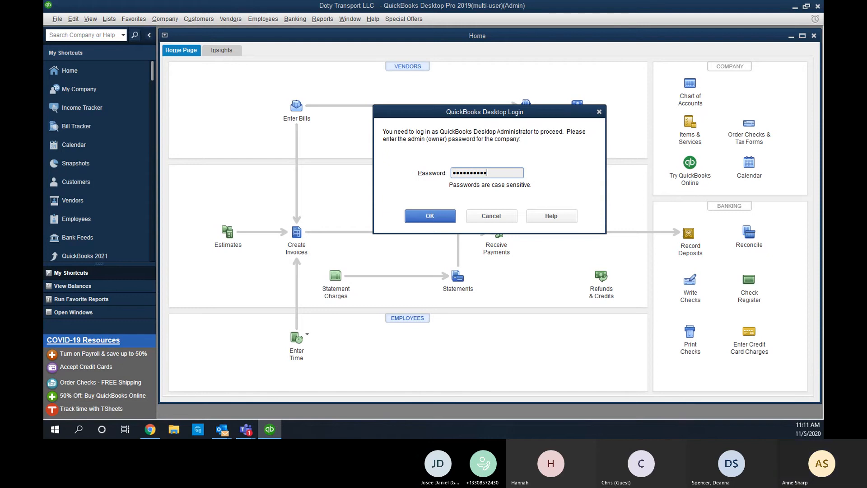
pyautogui.click(429, 217)
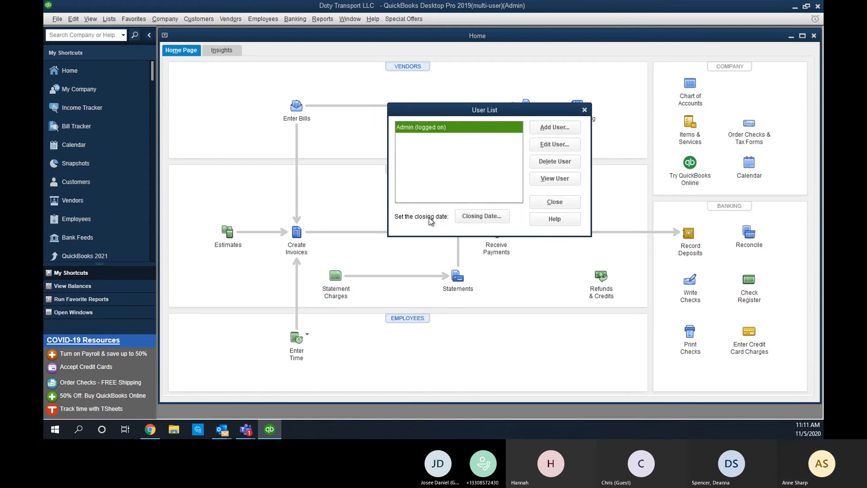
# Add a new user with the person's first name as user name and a confirmed password.
pyautogui.click(559, 129)
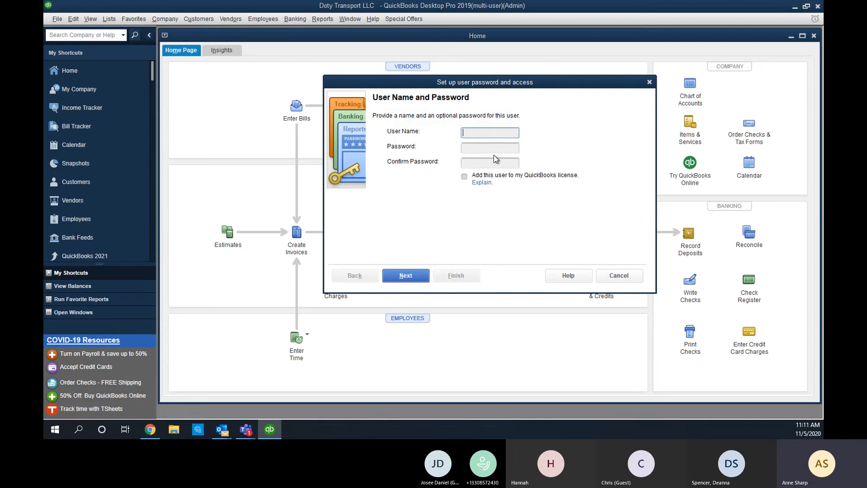
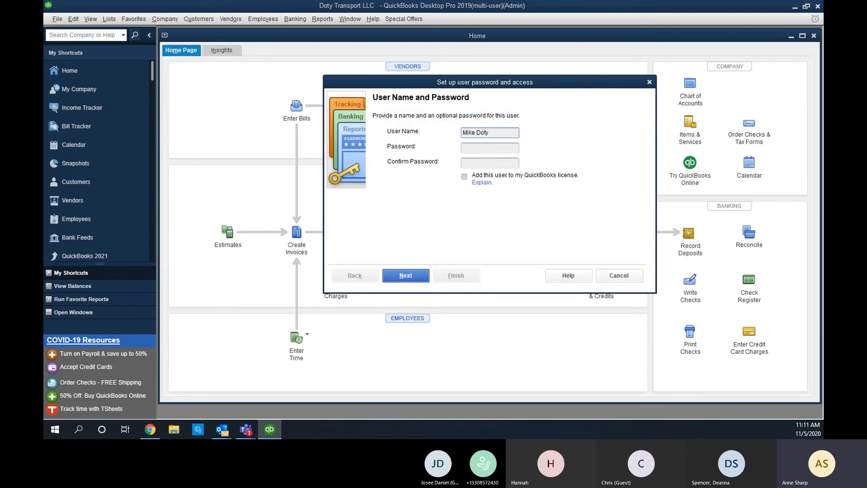
pyautogui.click(494, 149)
pyautogui.write('••••••')
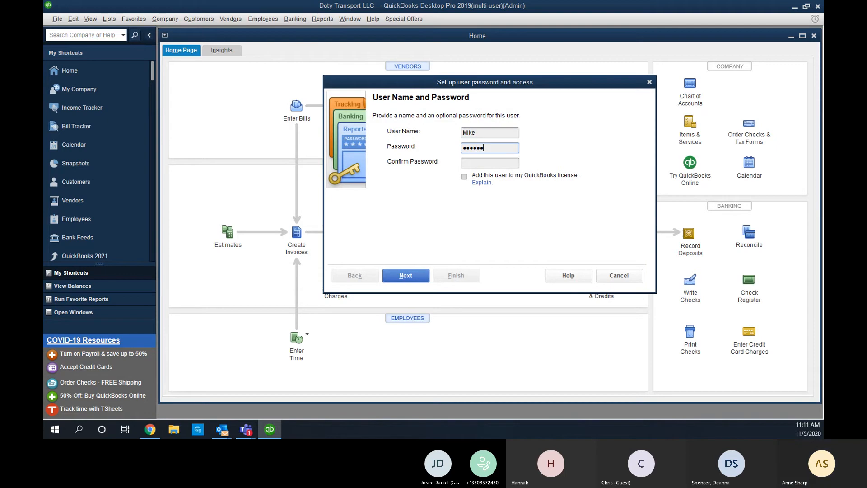
pyautogui.write('••')
pyautogui.click(493, 163)
pyautogui.write('••')
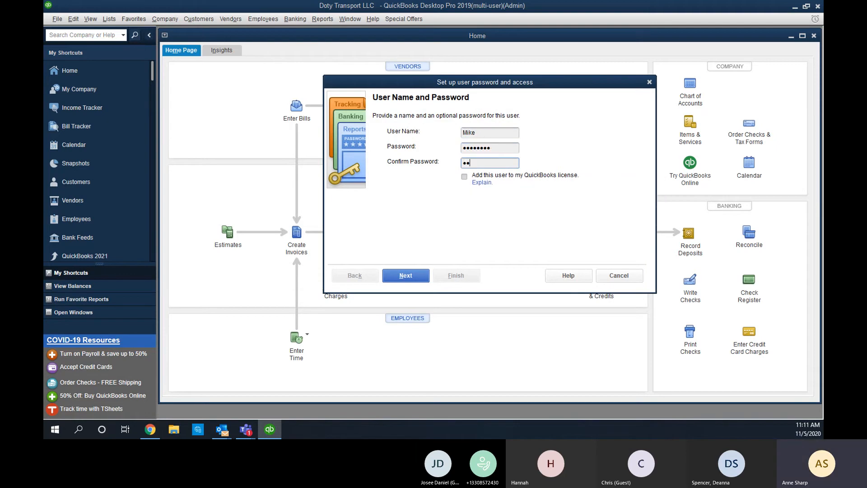
pyautogui.write('•')
pyautogui.press('BackSpace')
pyautogui.press('BackSpace')
pyautogui.press('BackSpace')
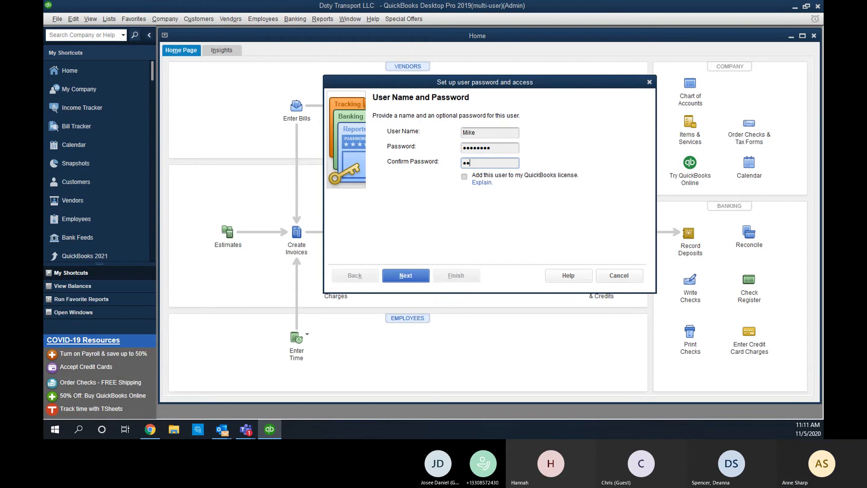
pyautogui.write('••••••••')
# Give the new user access to all areas of QuickBooks, including sensitive information, and finish.
pyautogui.click(418, 281)
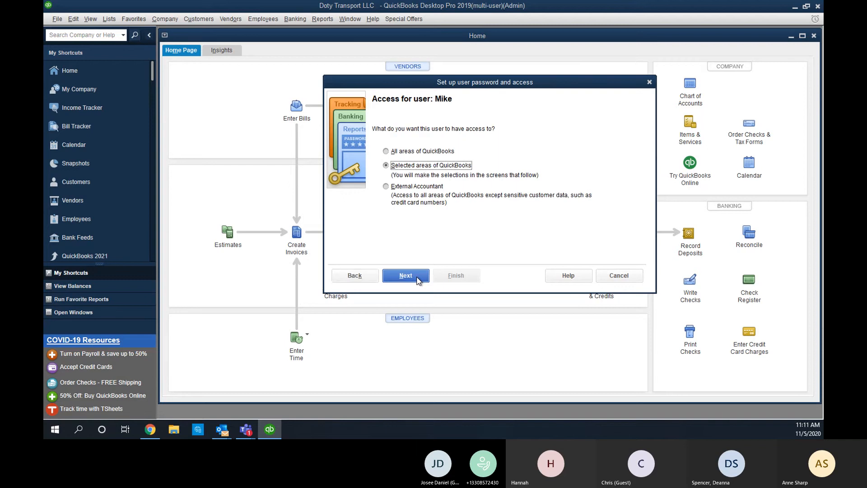
pyautogui.click(393, 152)
pyautogui.click(411, 278)
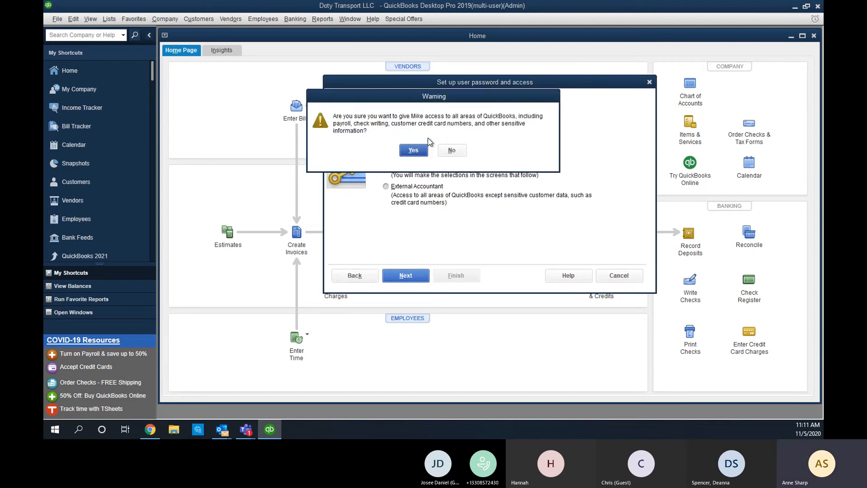
pyautogui.click(423, 151)
pyautogui.click(457, 275)
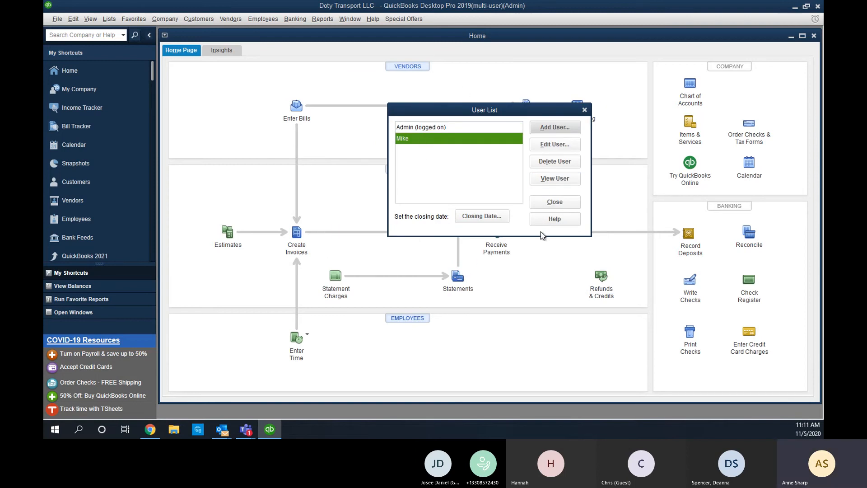
# Close the User List and bring up the File menu's Open or Restore Company command.
pyautogui.click(577, 205)
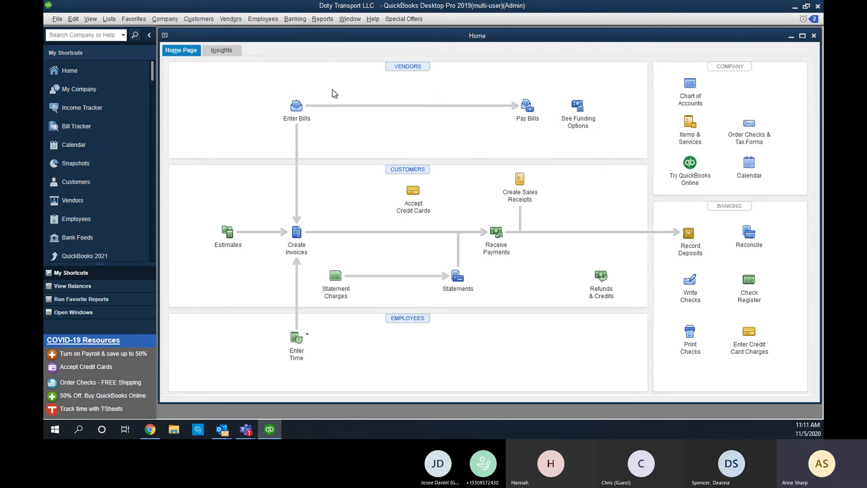
pyautogui.click(58, 19)
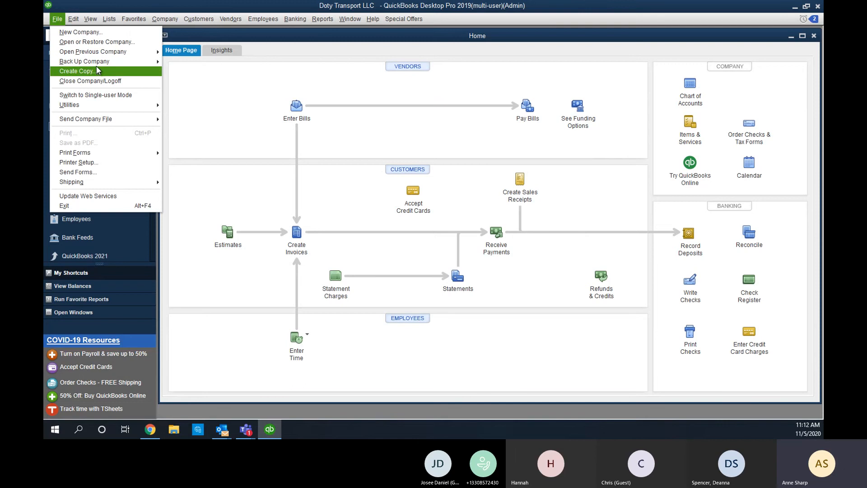
pyautogui.moveTo(100, 63)
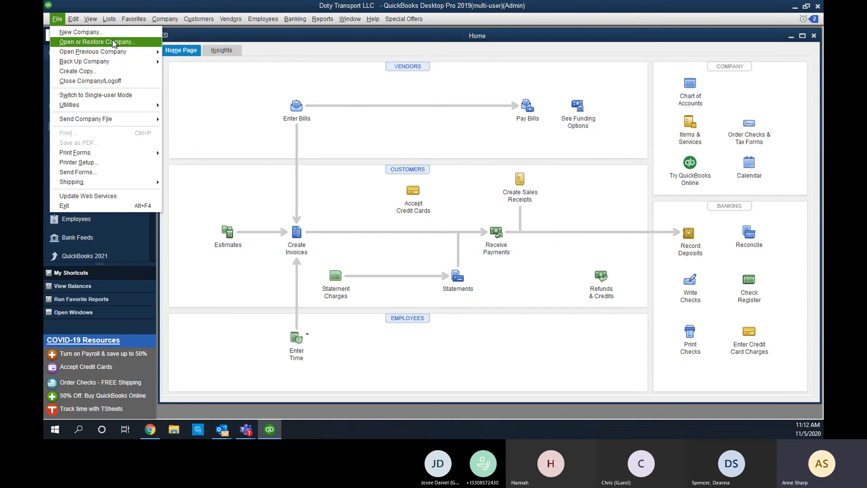
# Choose to restore a local backup copy and open the Doty Transport LLC backup file.
pyautogui.click(113, 42)
pyautogui.click(421, 140)
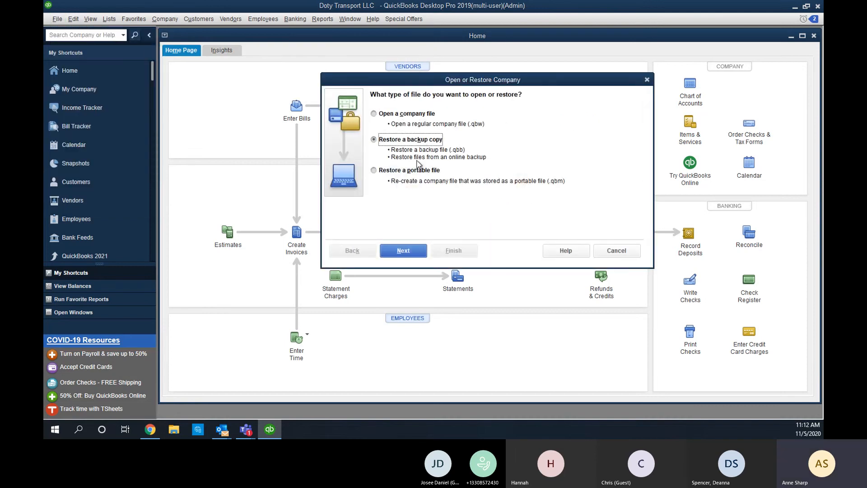
pyautogui.click(415, 252)
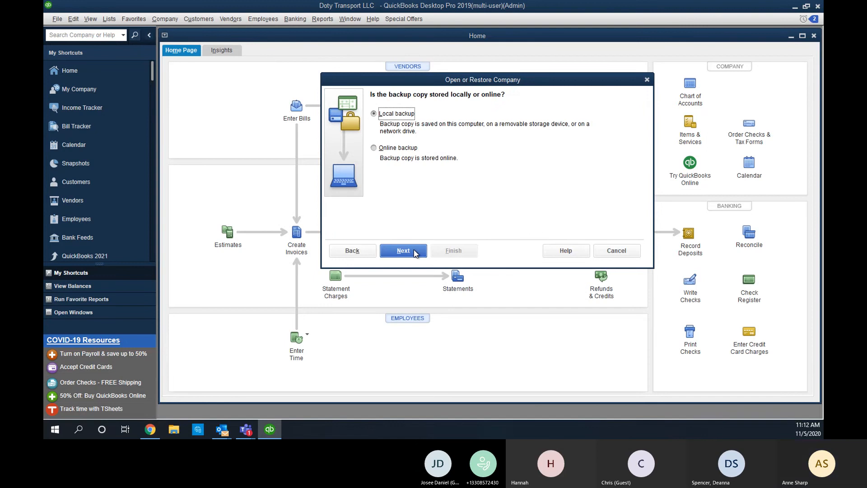
pyautogui.click(415, 251)
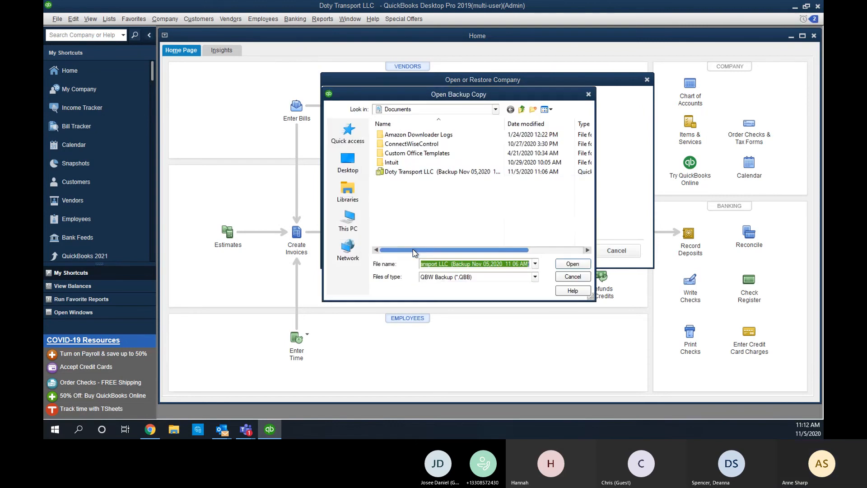
pyautogui.click(432, 171)
pyautogui.click(573, 265)
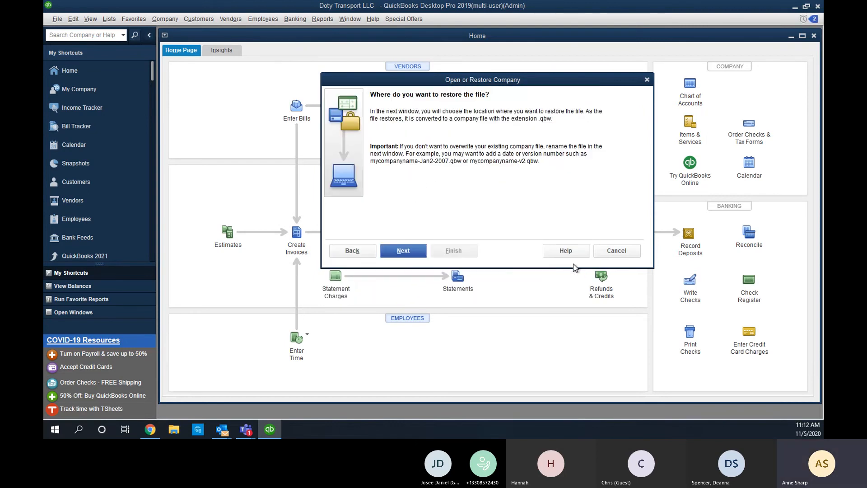
# Restore it without replacing the existing file, saving it as Doty Transport LLC v2.
pyautogui.click(404, 252)
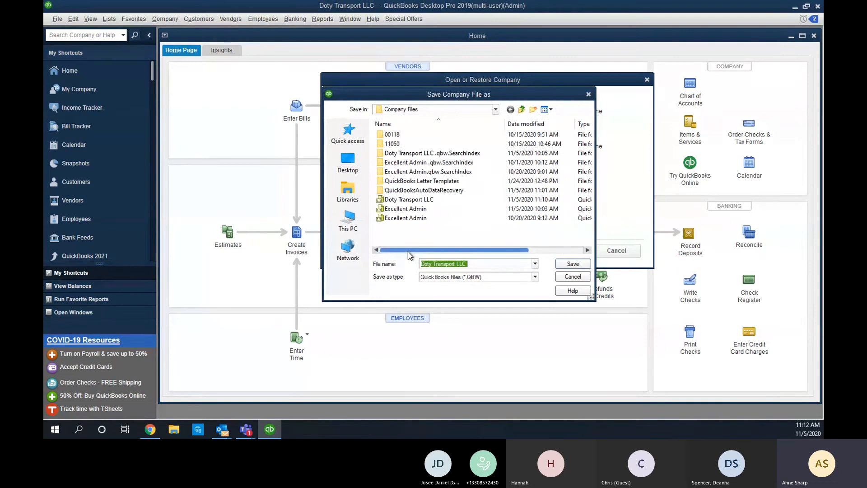
pyautogui.click(582, 265)
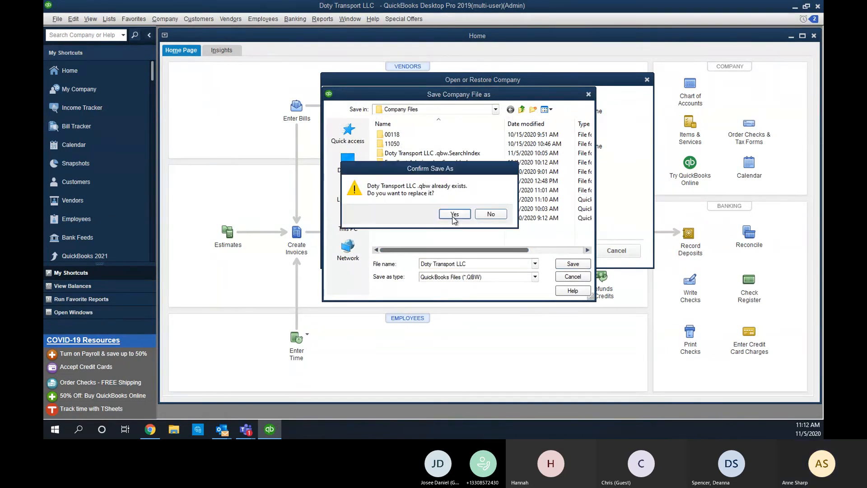
pyautogui.click(492, 214)
pyautogui.click(479, 264)
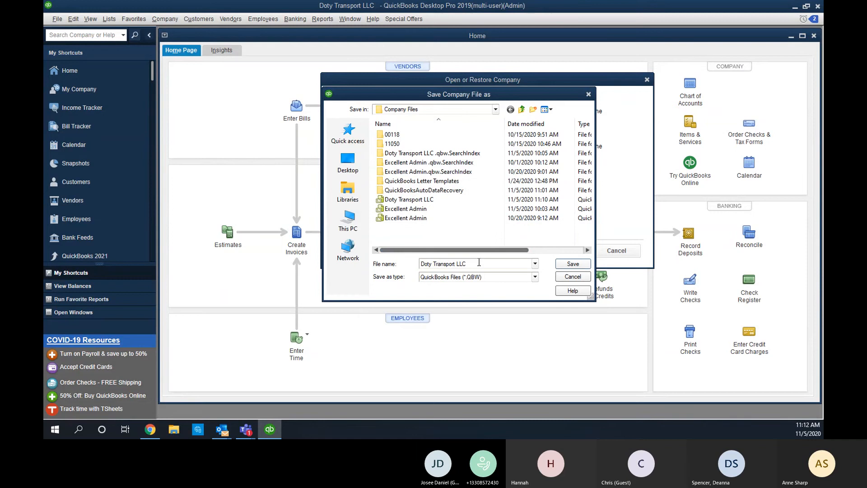
pyautogui.write('v2')
pyautogui.click(571, 266)
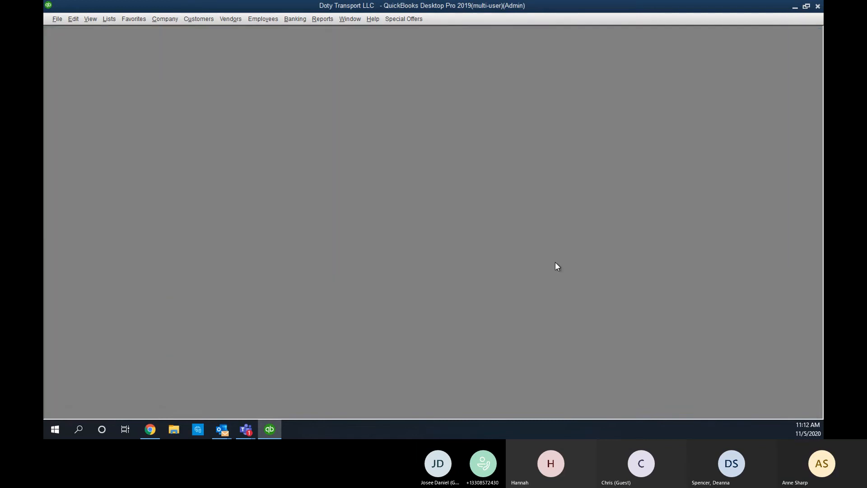
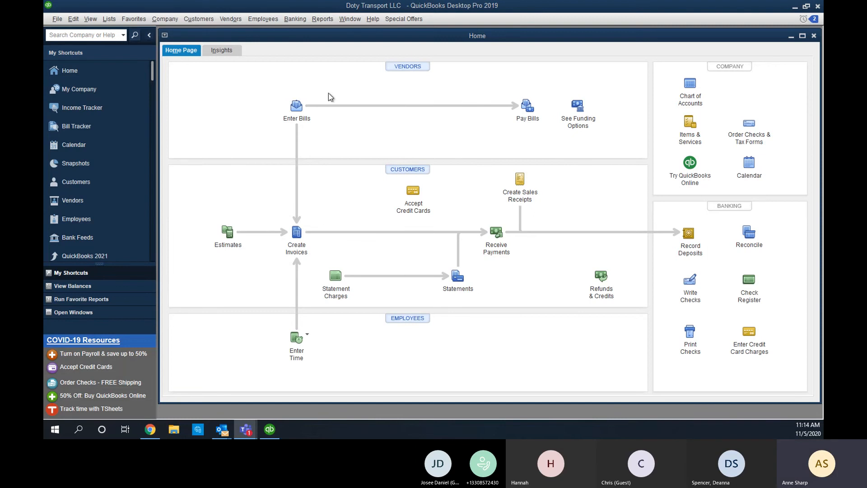
# Look through the Vendors and Company menus.
pyautogui.click(238, 21)
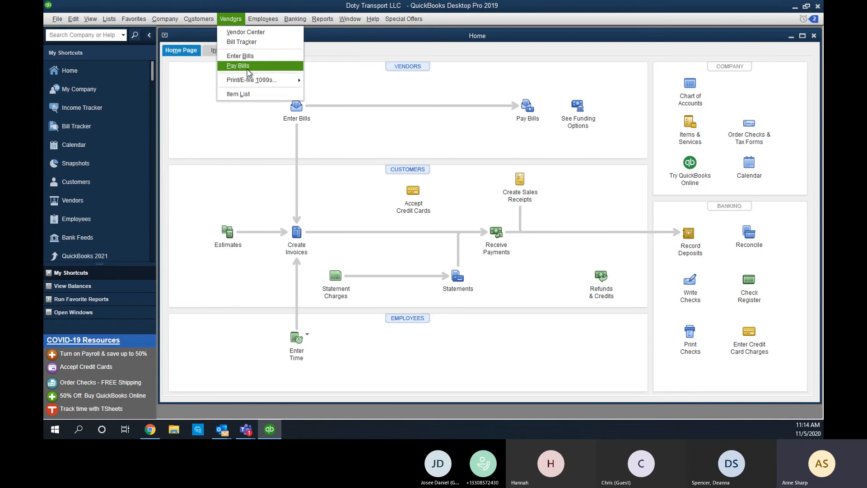
pyautogui.click(165, 18)
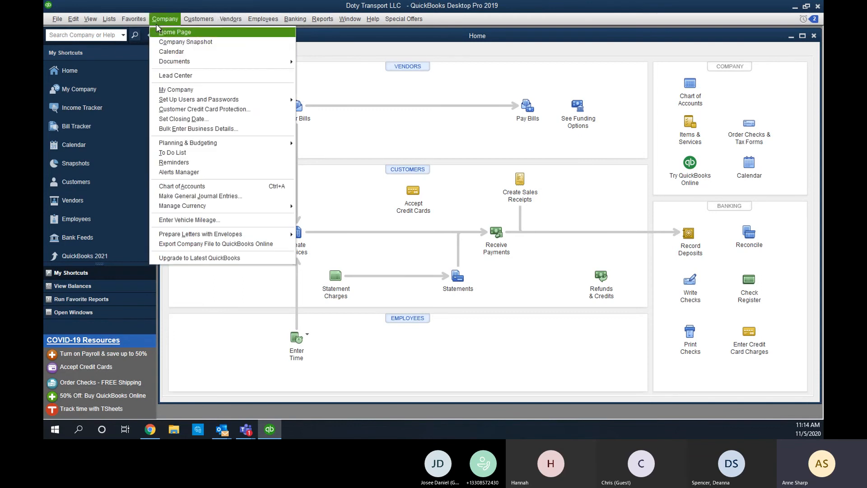
pyautogui.moveTo(230, 18)
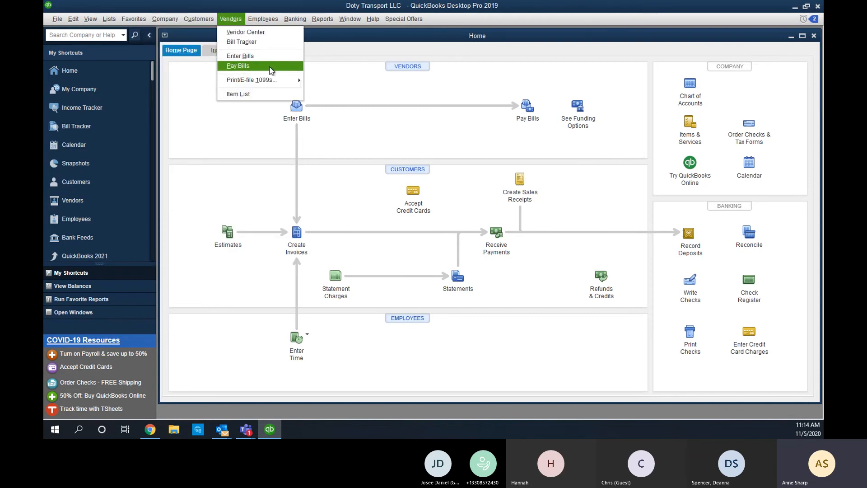
# Try turning on charging sales tax in Sales Tax company preferences; a missing tax item warning appears.
pyautogui.moveTo(70, 21)
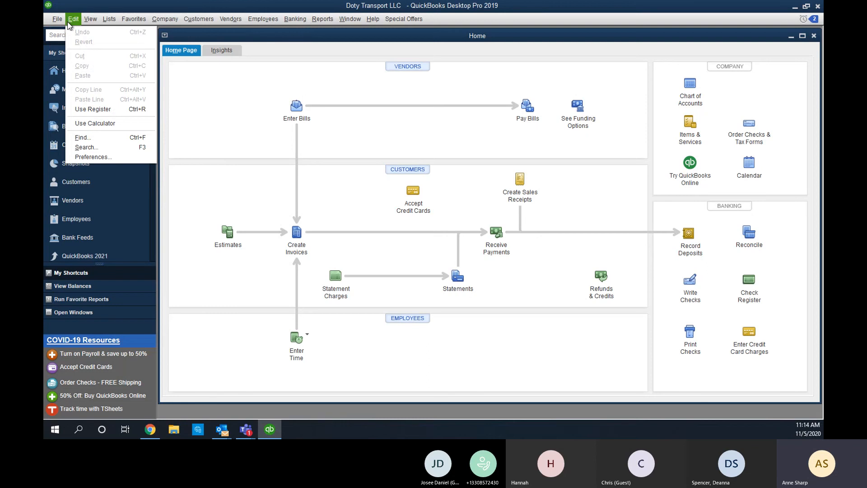
pyautogui.click(95, 158)
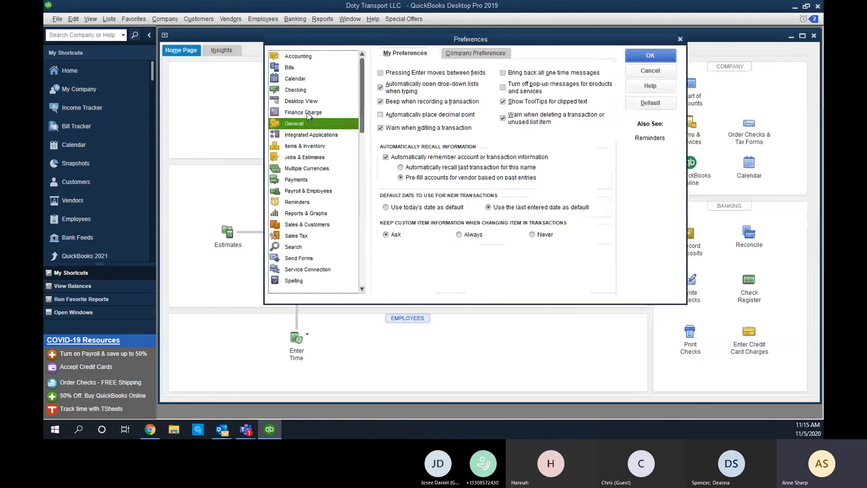
pyautogui.click(296, 235)
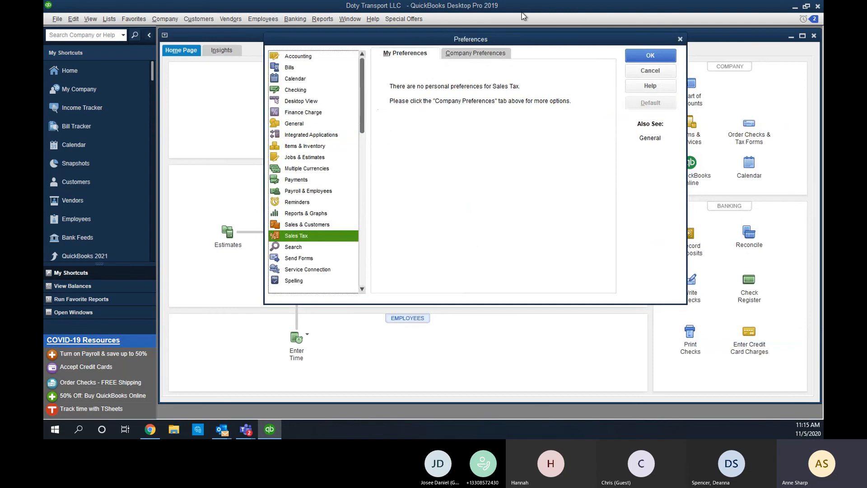
pyautogui.click(493, 53)
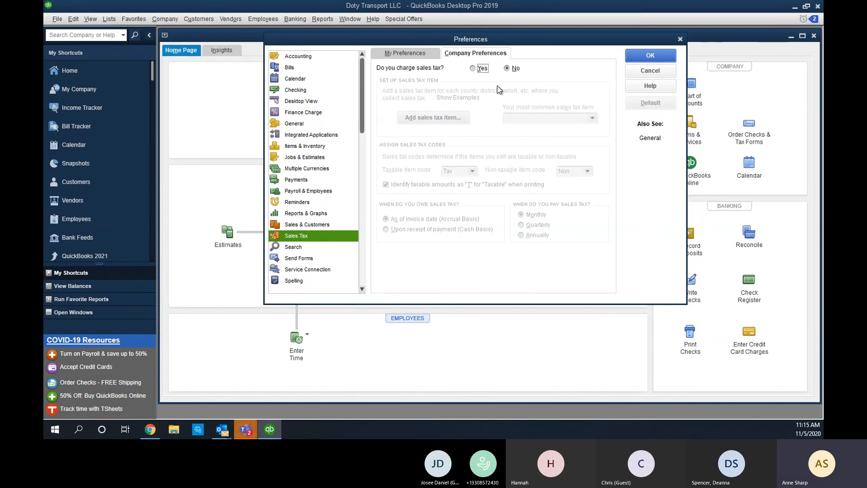
pyautogui.click(483, 70)
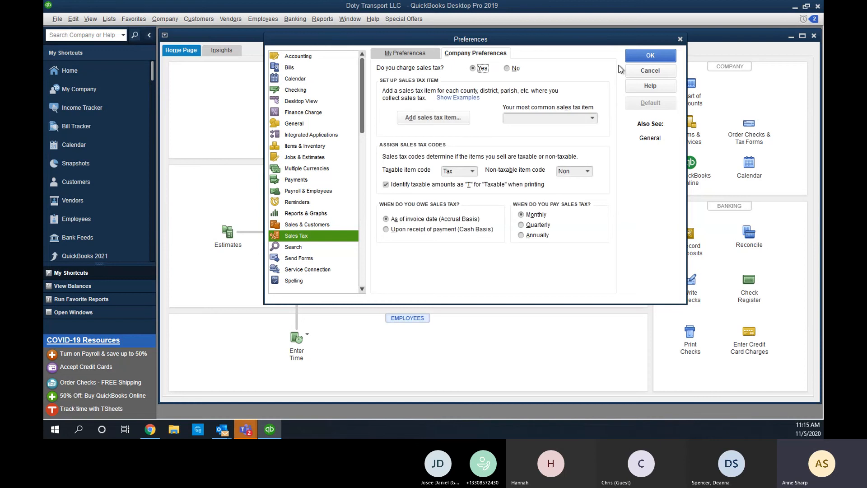
pyautogui.click(650, 56)
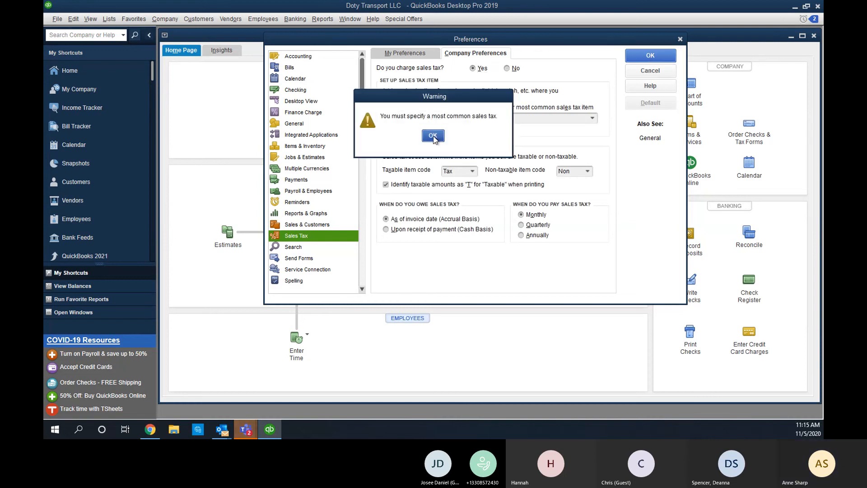
pyautogui.click(434, 138)
# Enter Summit as the most common sales tax item, then cancel when it isn't found.
pyautogui.click(546, 118)
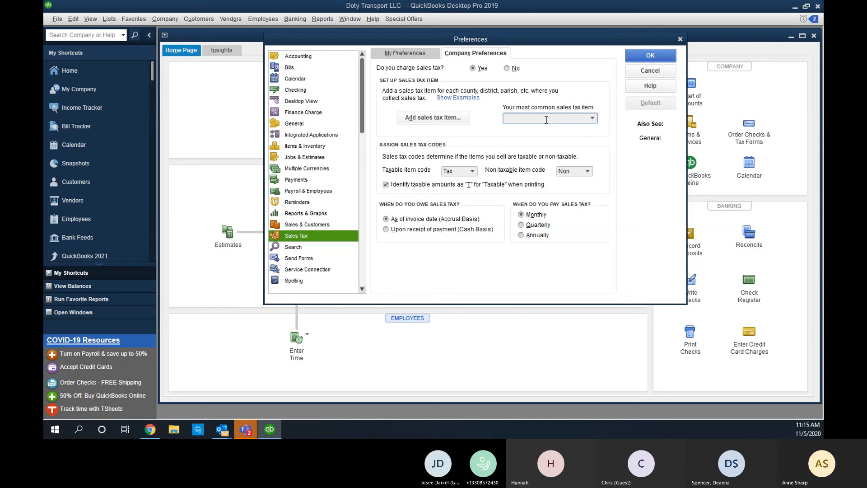
pyautogui.write('Summit')
pyautogui.click(635, 55)
pyautogui.click(414, 158)
pyautogui.click(650, 70)
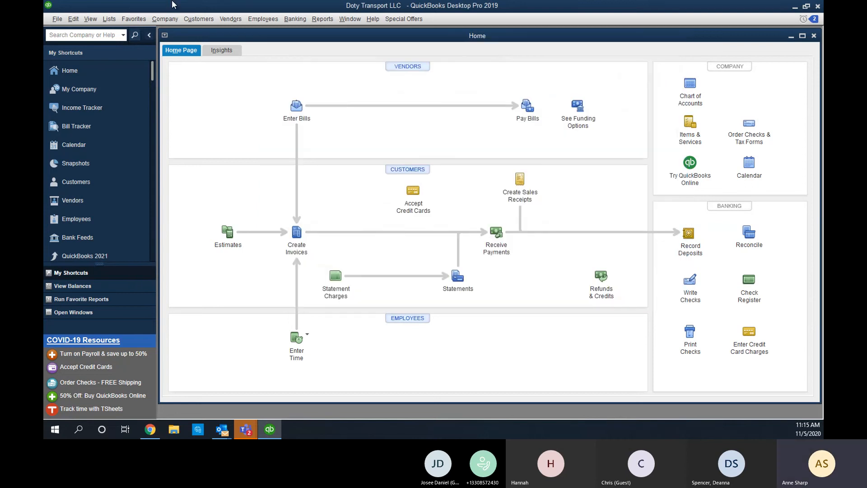
# Start a new invoice billed to Meadow Lark.
pyautogui.click(230, 21)
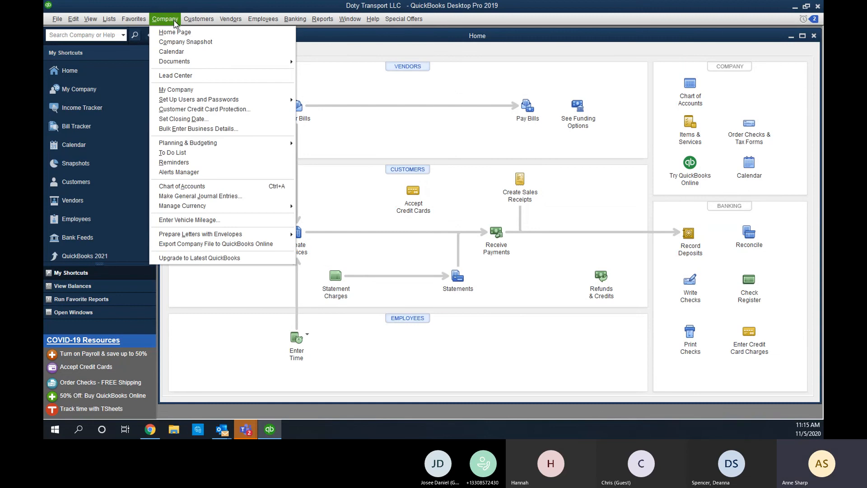
pyautogui.moveTo(206, 22)
pyautogui.click(211, 60)
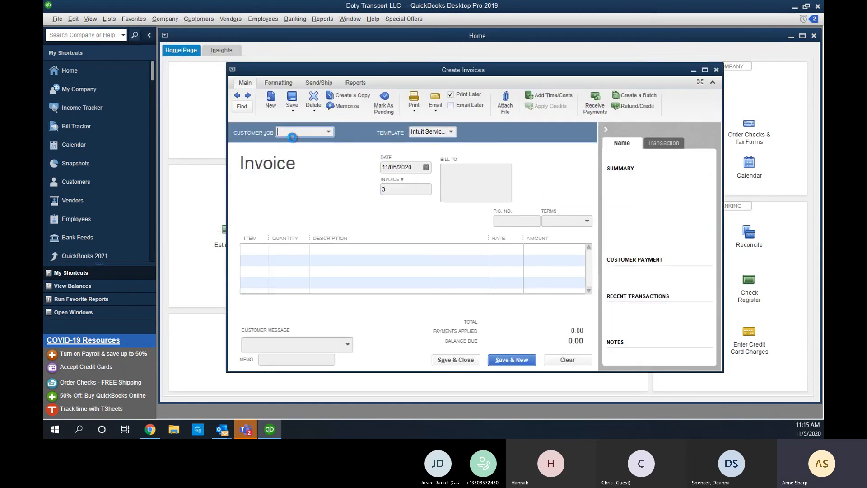
pyautogui.click(292, 135)
pyautogui.click(294, 191)
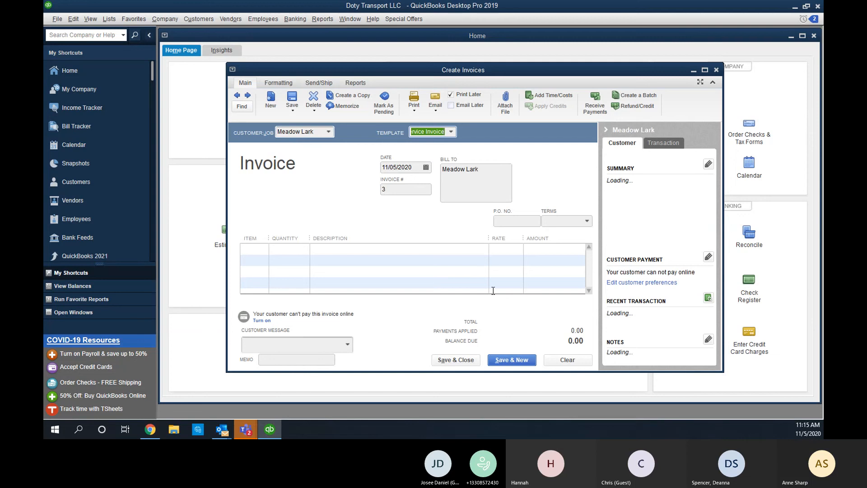
# Turn on charging sales tax with Summit as the most common sales tax item and save.
pyautogui.click(70, 21)
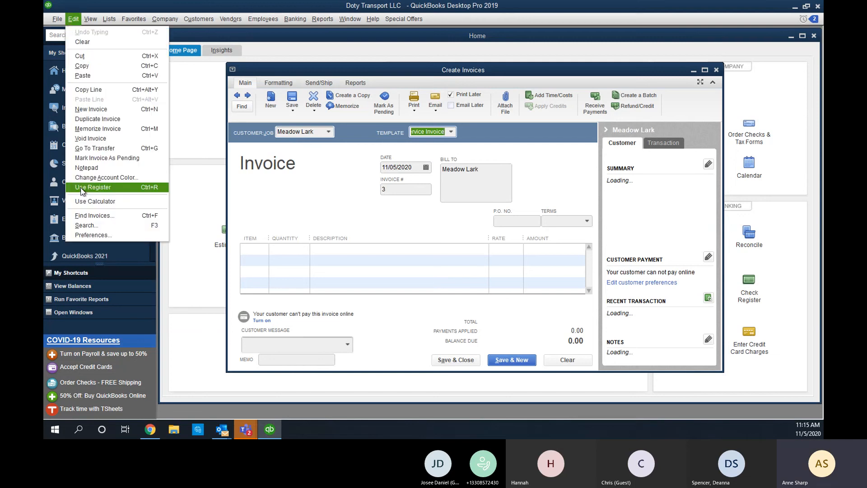
pyautogui.click(90, 233)
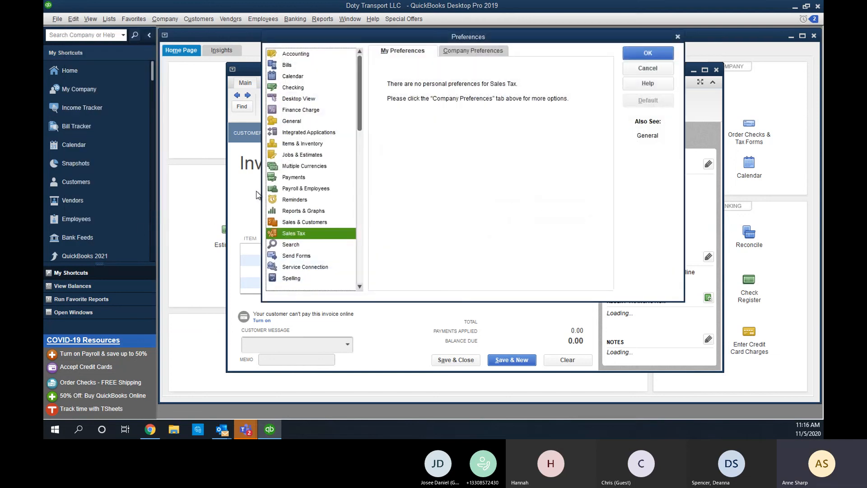
pyautogui.click(462, 54)
pyautogui.click(472, 66)
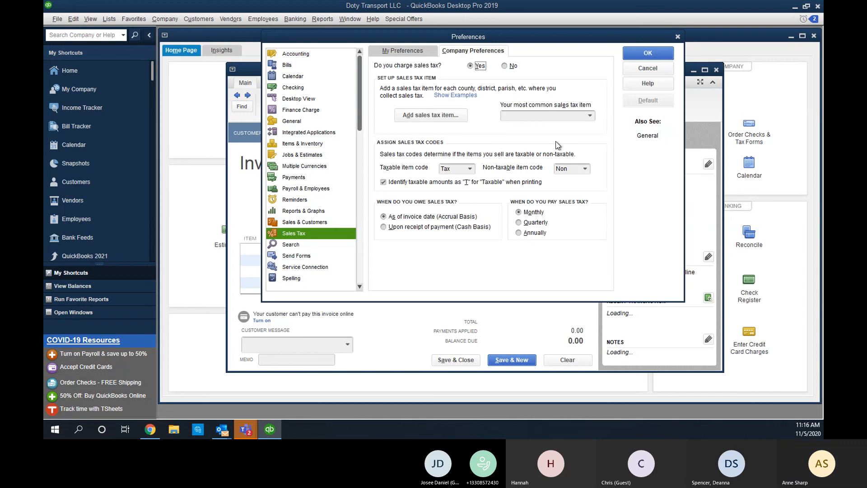
pyautogui.click(538, 117)
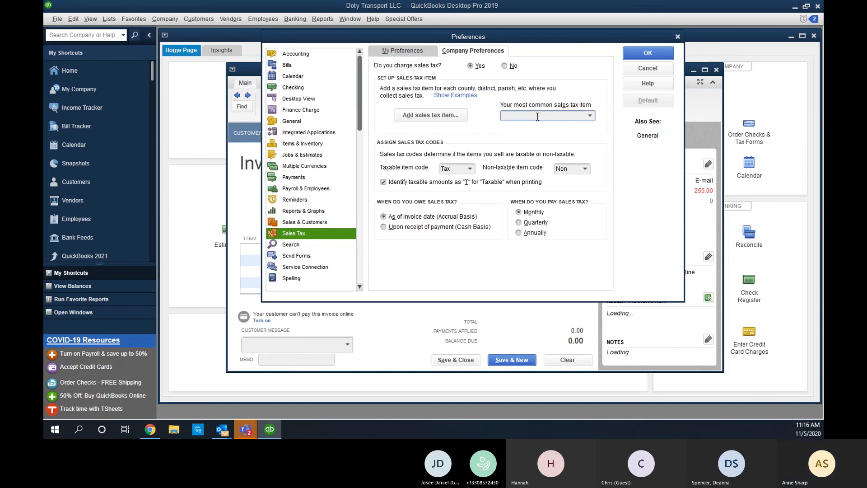
pyautogui.write('Summit')
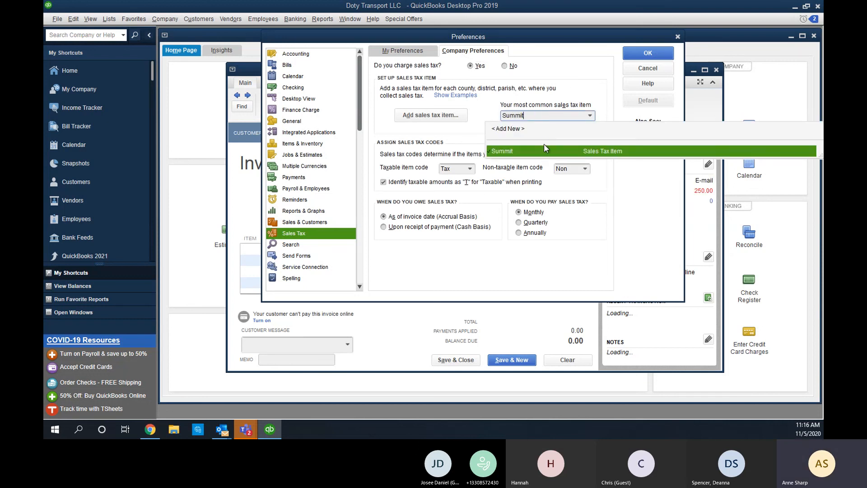
pyautogui.click(547, 151)
pyautogui.click(660, 53)
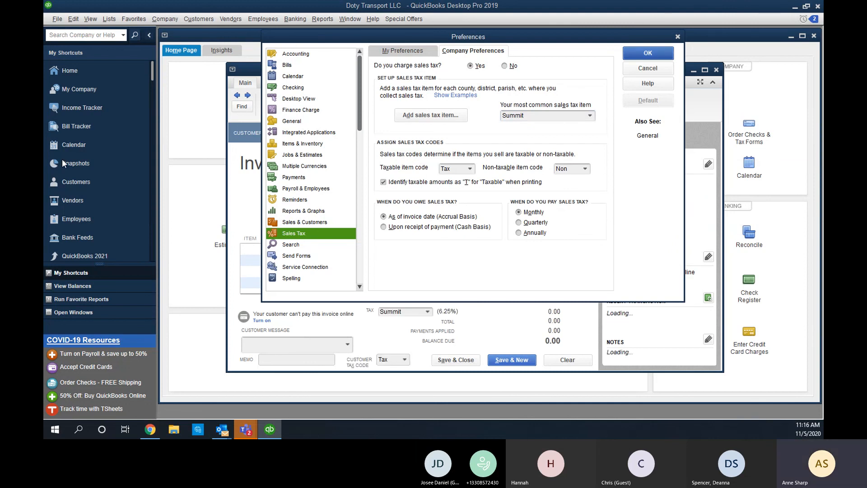
# Work through the save warnings and clear the unfinished invoice.
pyautogui.click(432, 137)
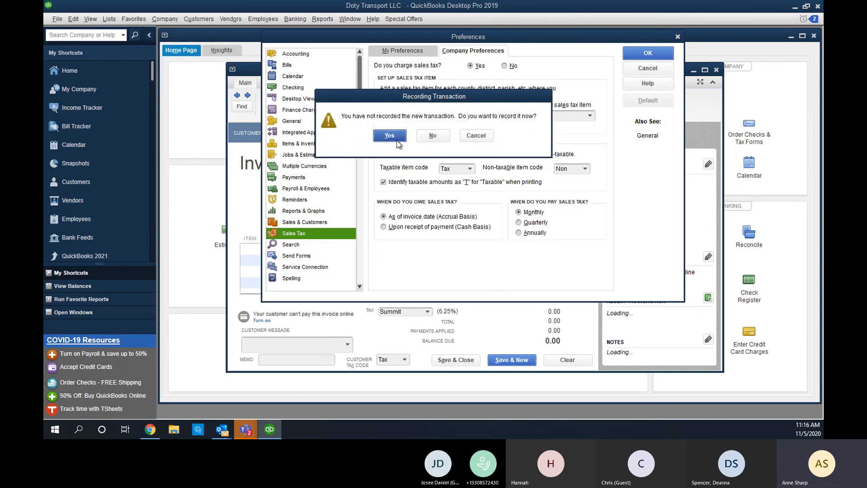
pyautogui.click(390, 136)
pyautogui.click(427, 136)
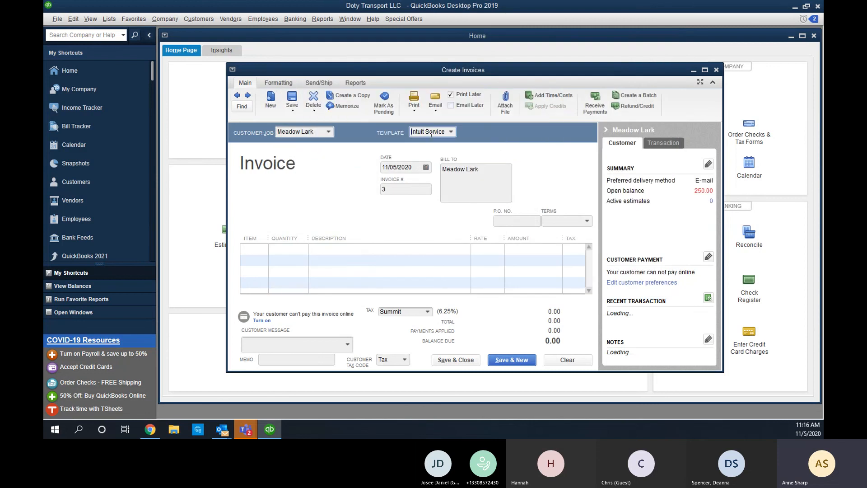
pyautogui.click(565, 360)
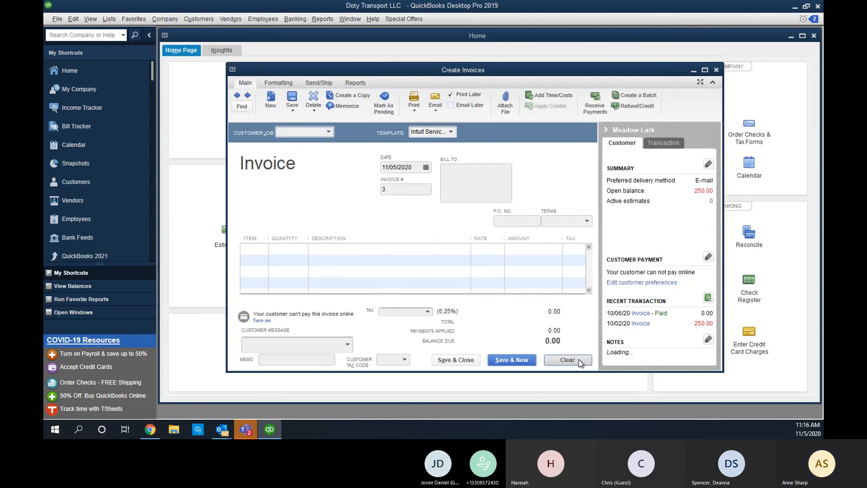
# Cancel adding 'med' as a new customer, pick Meadow Lark instead, and close the invoice.
pyautogui.click(231, 19)
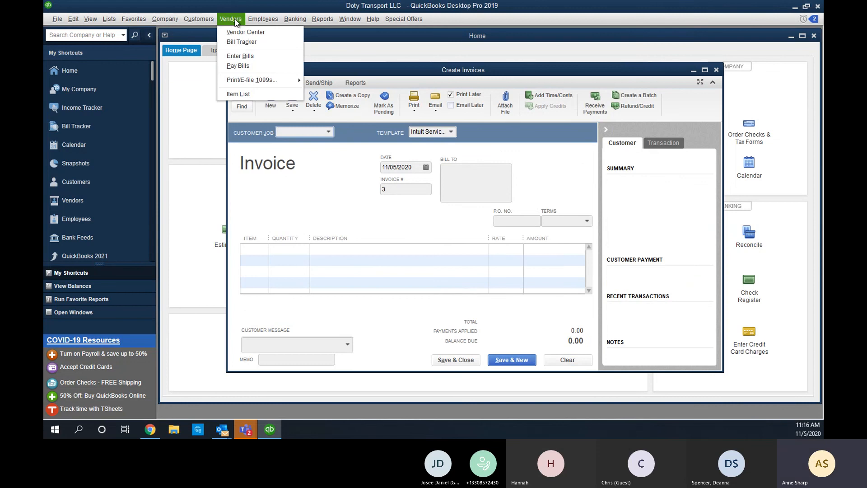
pyautogui.click(277, 180)
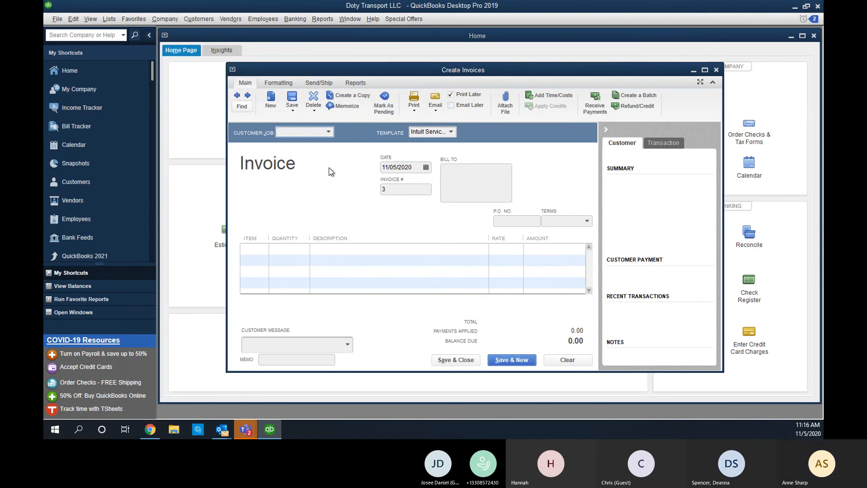
pyautogui.write('med')
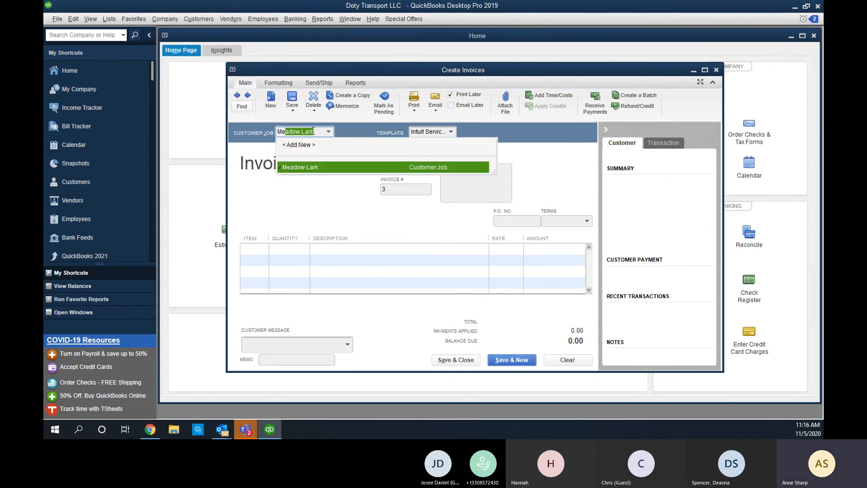
pyautogui.press('Tab')
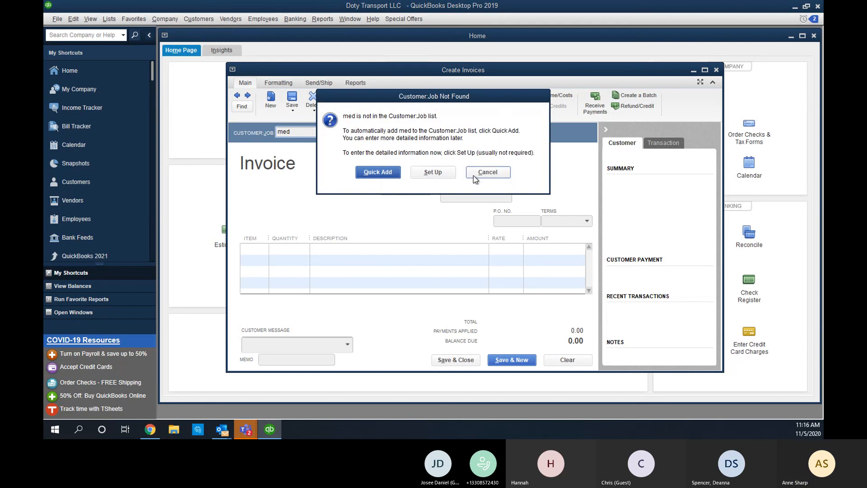
pyautogui.click(489, 172)
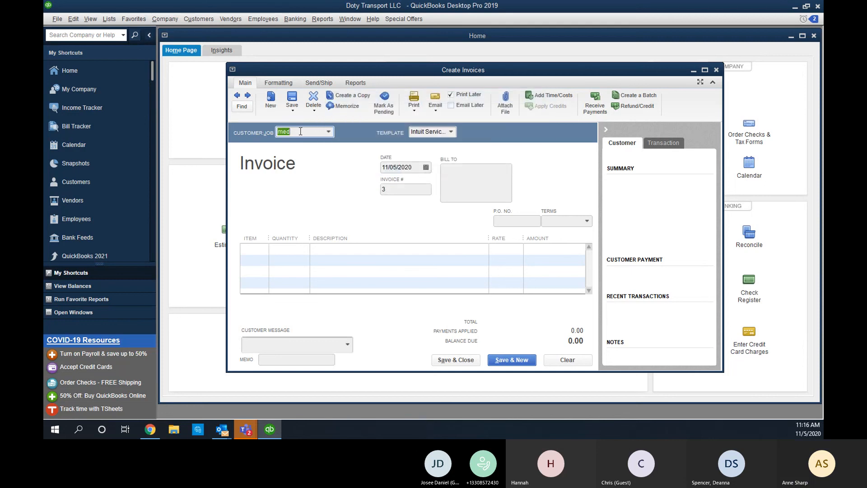
pyautogui.write('Meadow Lark')
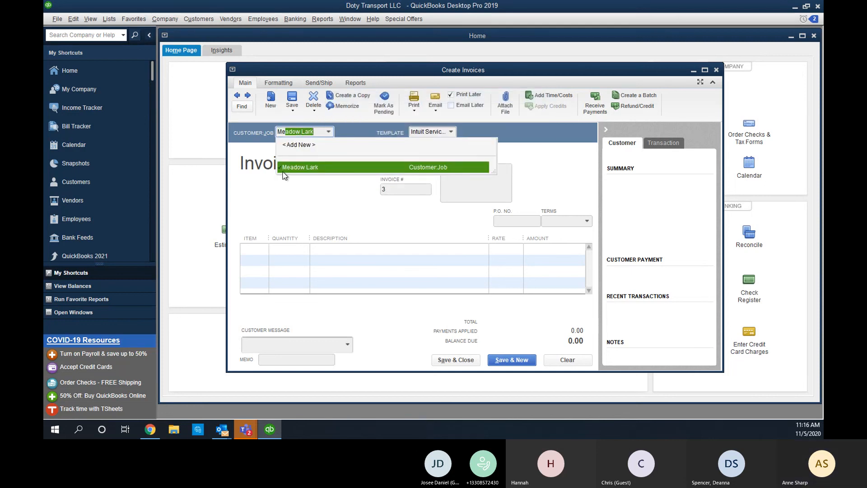
pyautogui.click(290, 168)
pyautogui.click(717, 70)
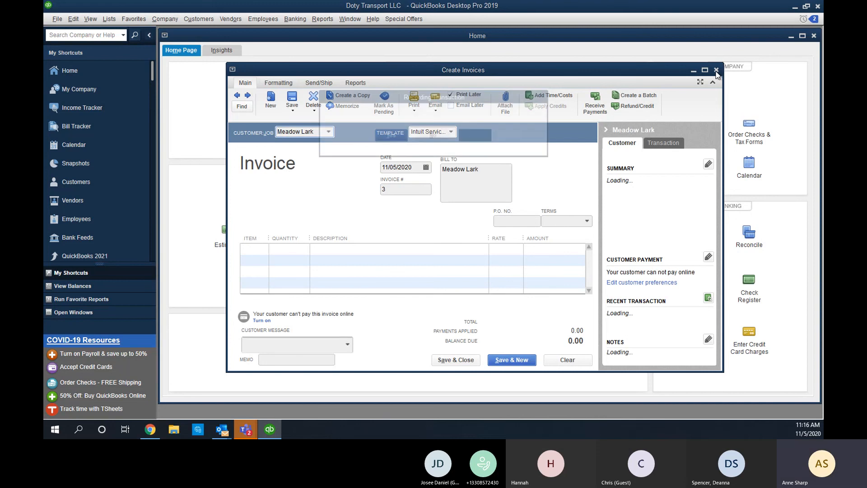
# Discard the invoice unsaved and set Charge sales tax to Yes, accepting that open windows close.
pyautogui.click(425, 133)
pyautogui.click(73, 18)
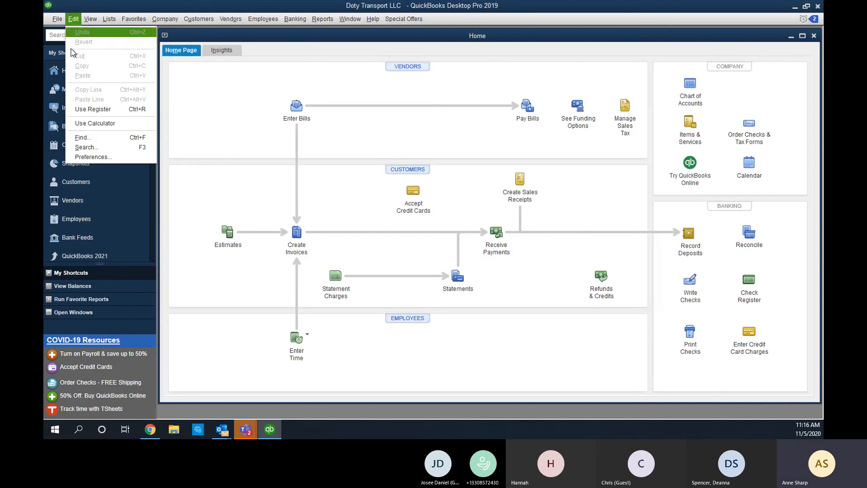
pyautogui.click(93, 157)
pyautogui.click(464, 50)
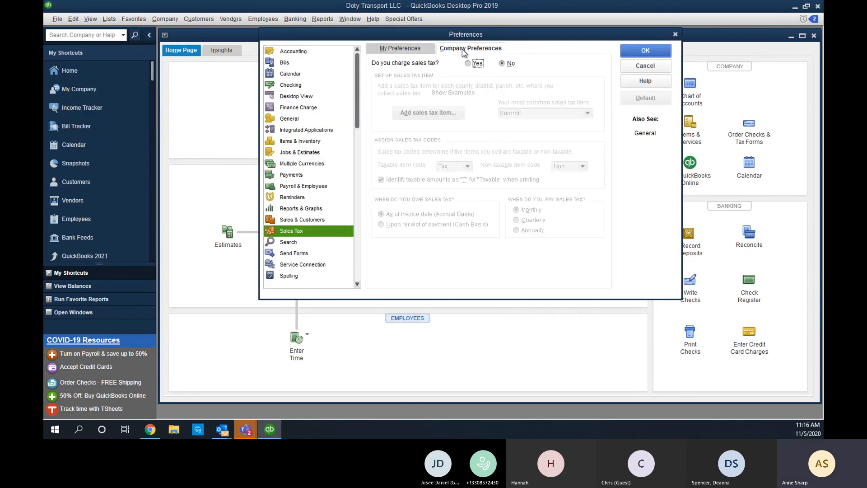
pyautogui.click(478, 64)
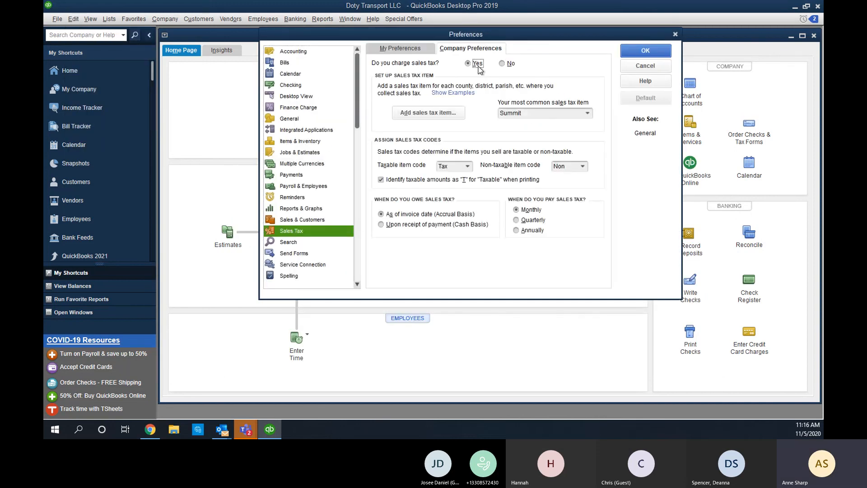
pyautogui.click(661, 53)
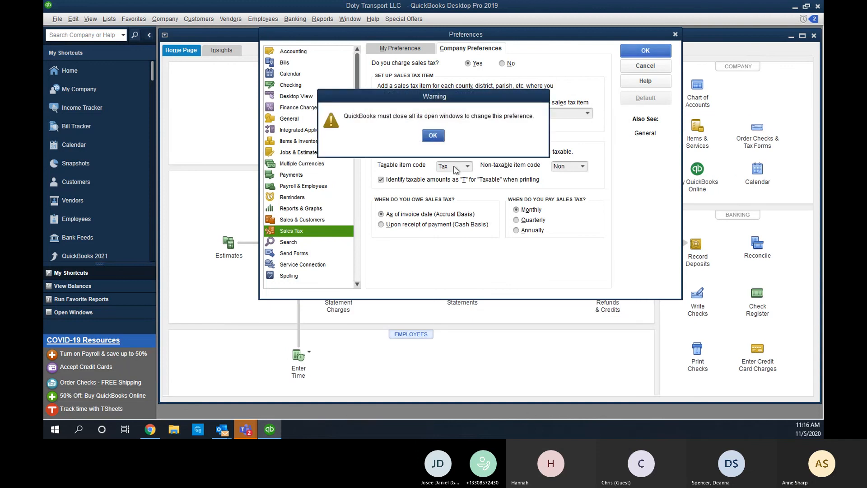
pyautogui.click(433, 136)
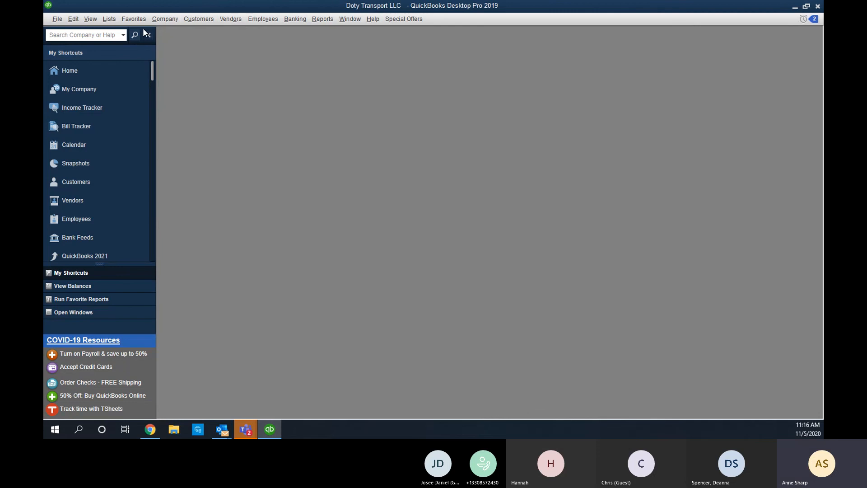
pyautogui.click(233, 18)
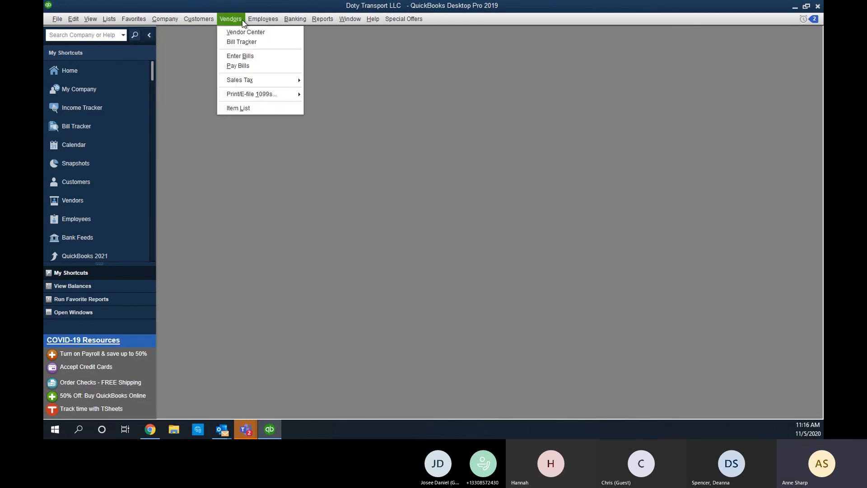
pyautogui.moveTo(283, 82)
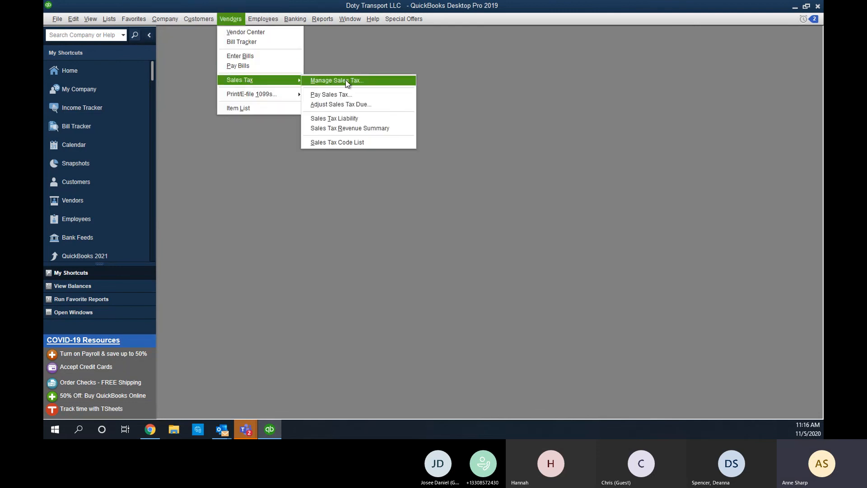
pyautogui.click(359, 118)
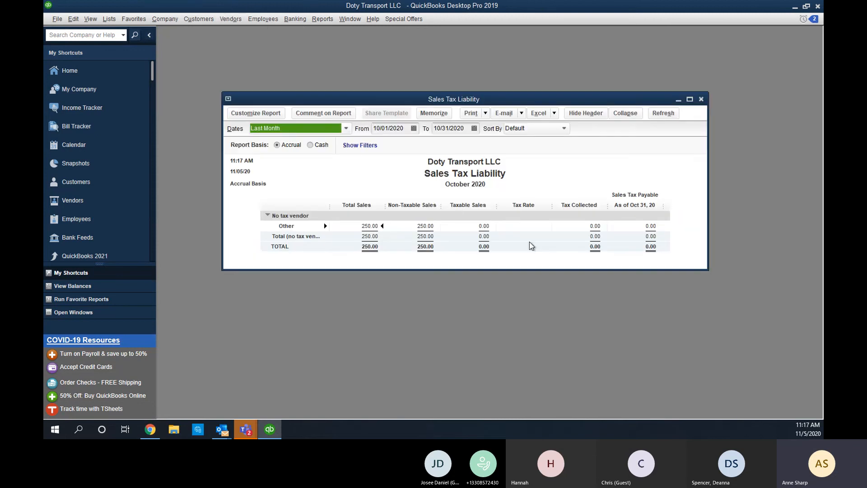
pyautogui.click(701, 99)
pyautogui.click(240, 18)
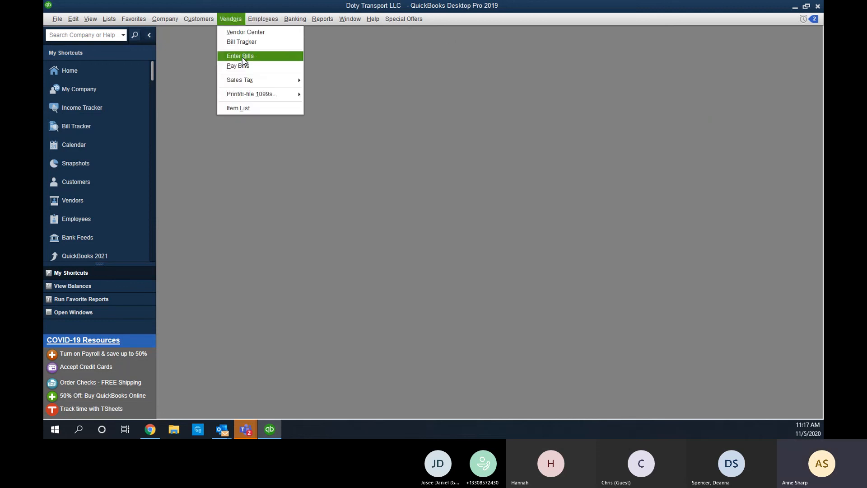
pyautogui.moveTo(243, 81)
pyautogui.click(337, 95)
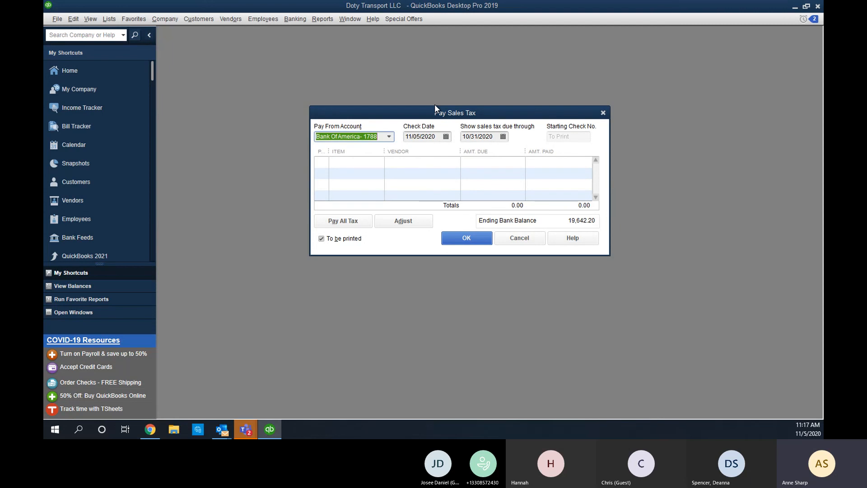
pyautogui.click(532, 239)
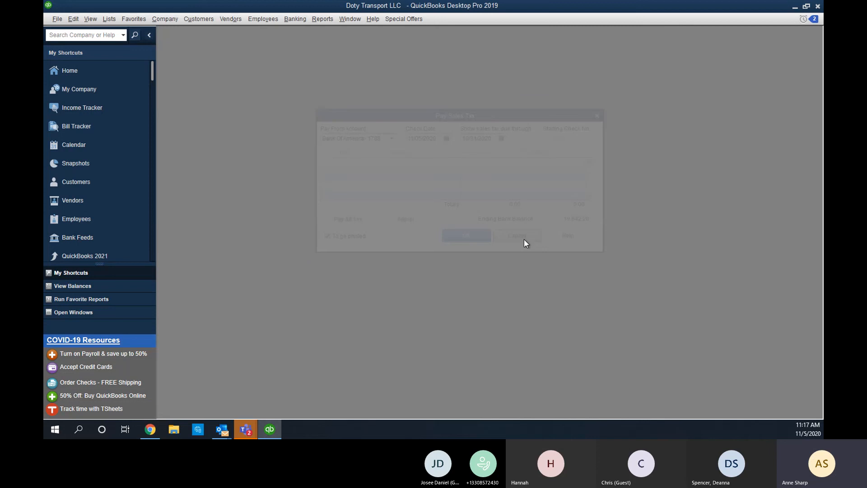
# Set Charge sales tax to No in Sales Tax company preferences and confirm with OK.
pyautogui.click(73, 18)
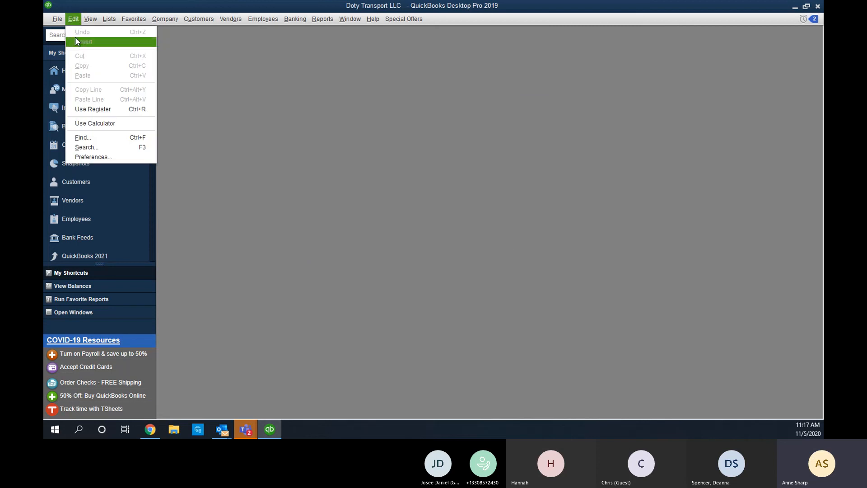
pyautogui.click(94, 156)
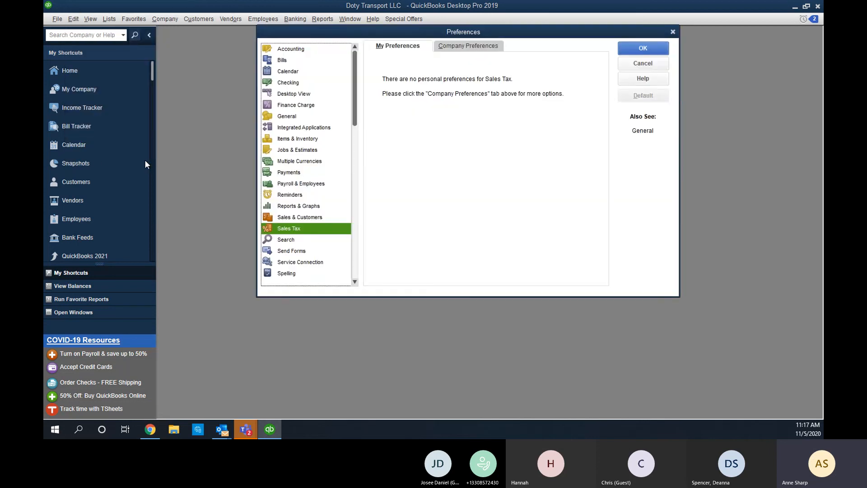
pyautogui.click(480, 46)
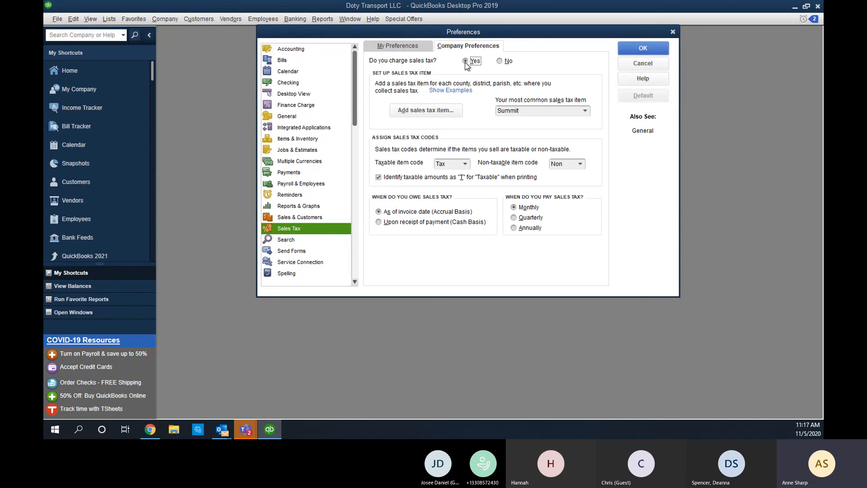
pyautogui.click(507, 62)
pyautogui.click(644, 49)
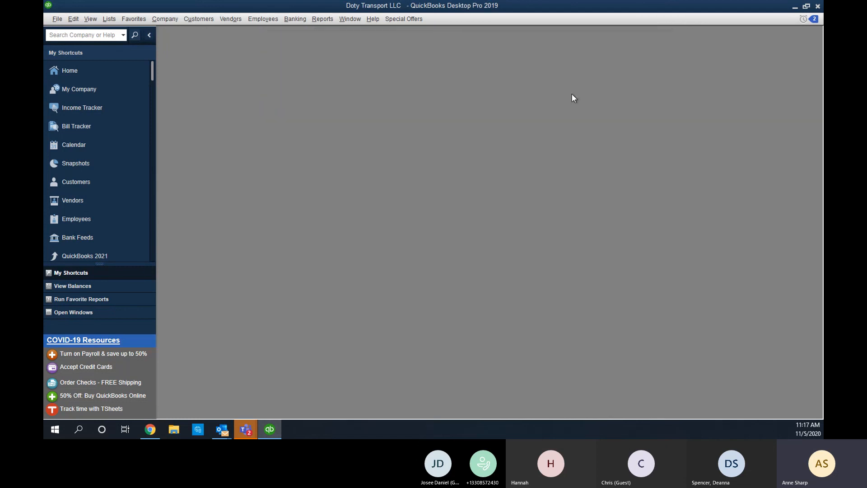
# Check the Vendors menu for sales tax commands, then close it.
pyautogui.click(224, 21)
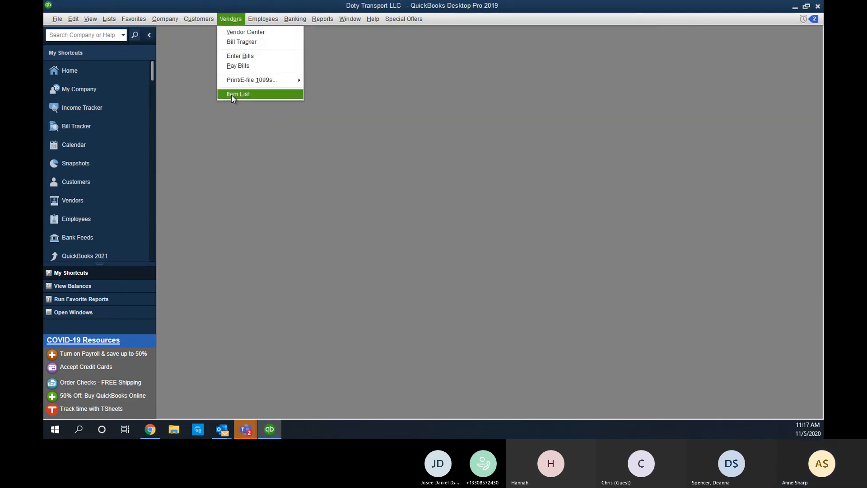
pyautogui.moveTo(243, 89)
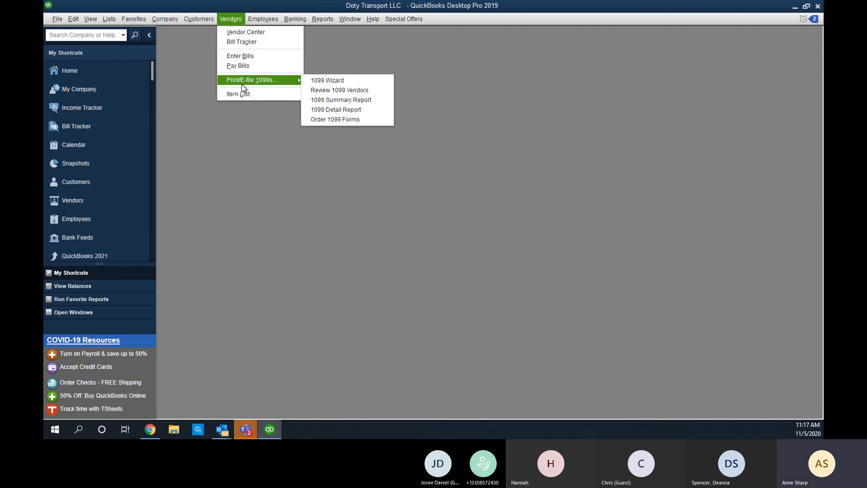
pyautogui.click(356, 40)
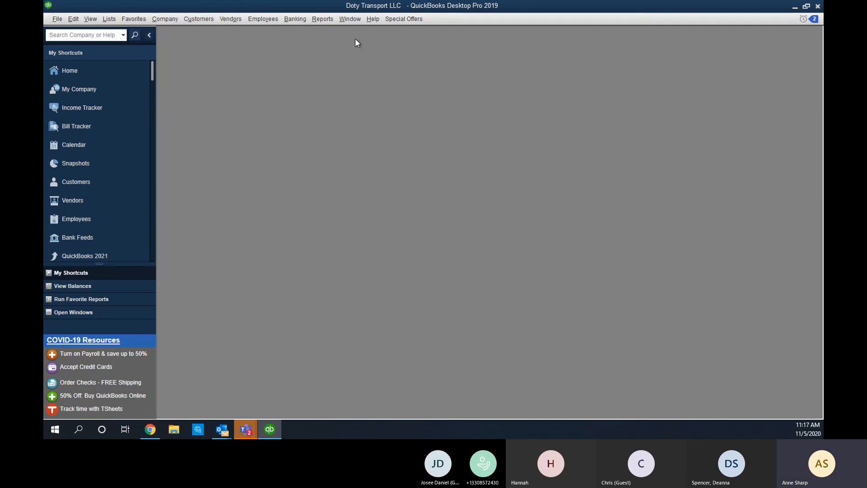